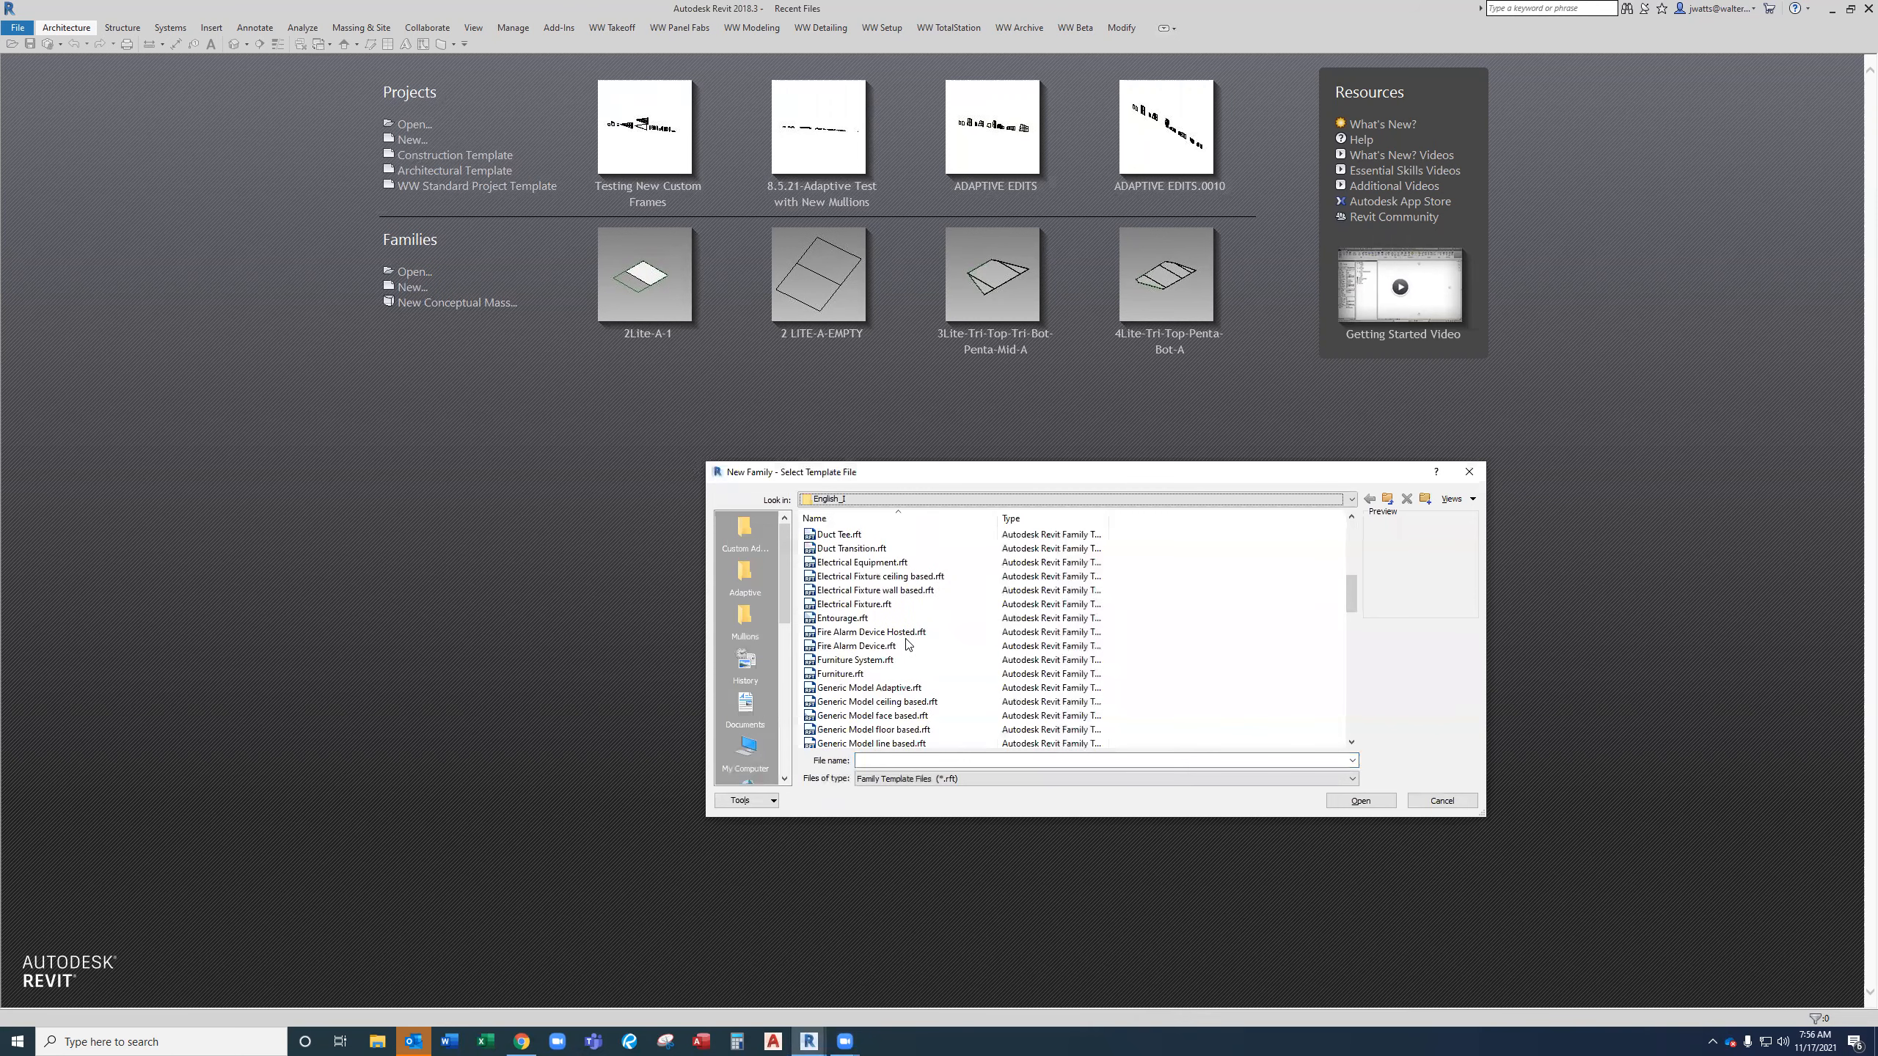
Create a new family from the Generic Model Adaptive.rft template.
click(916, 647)
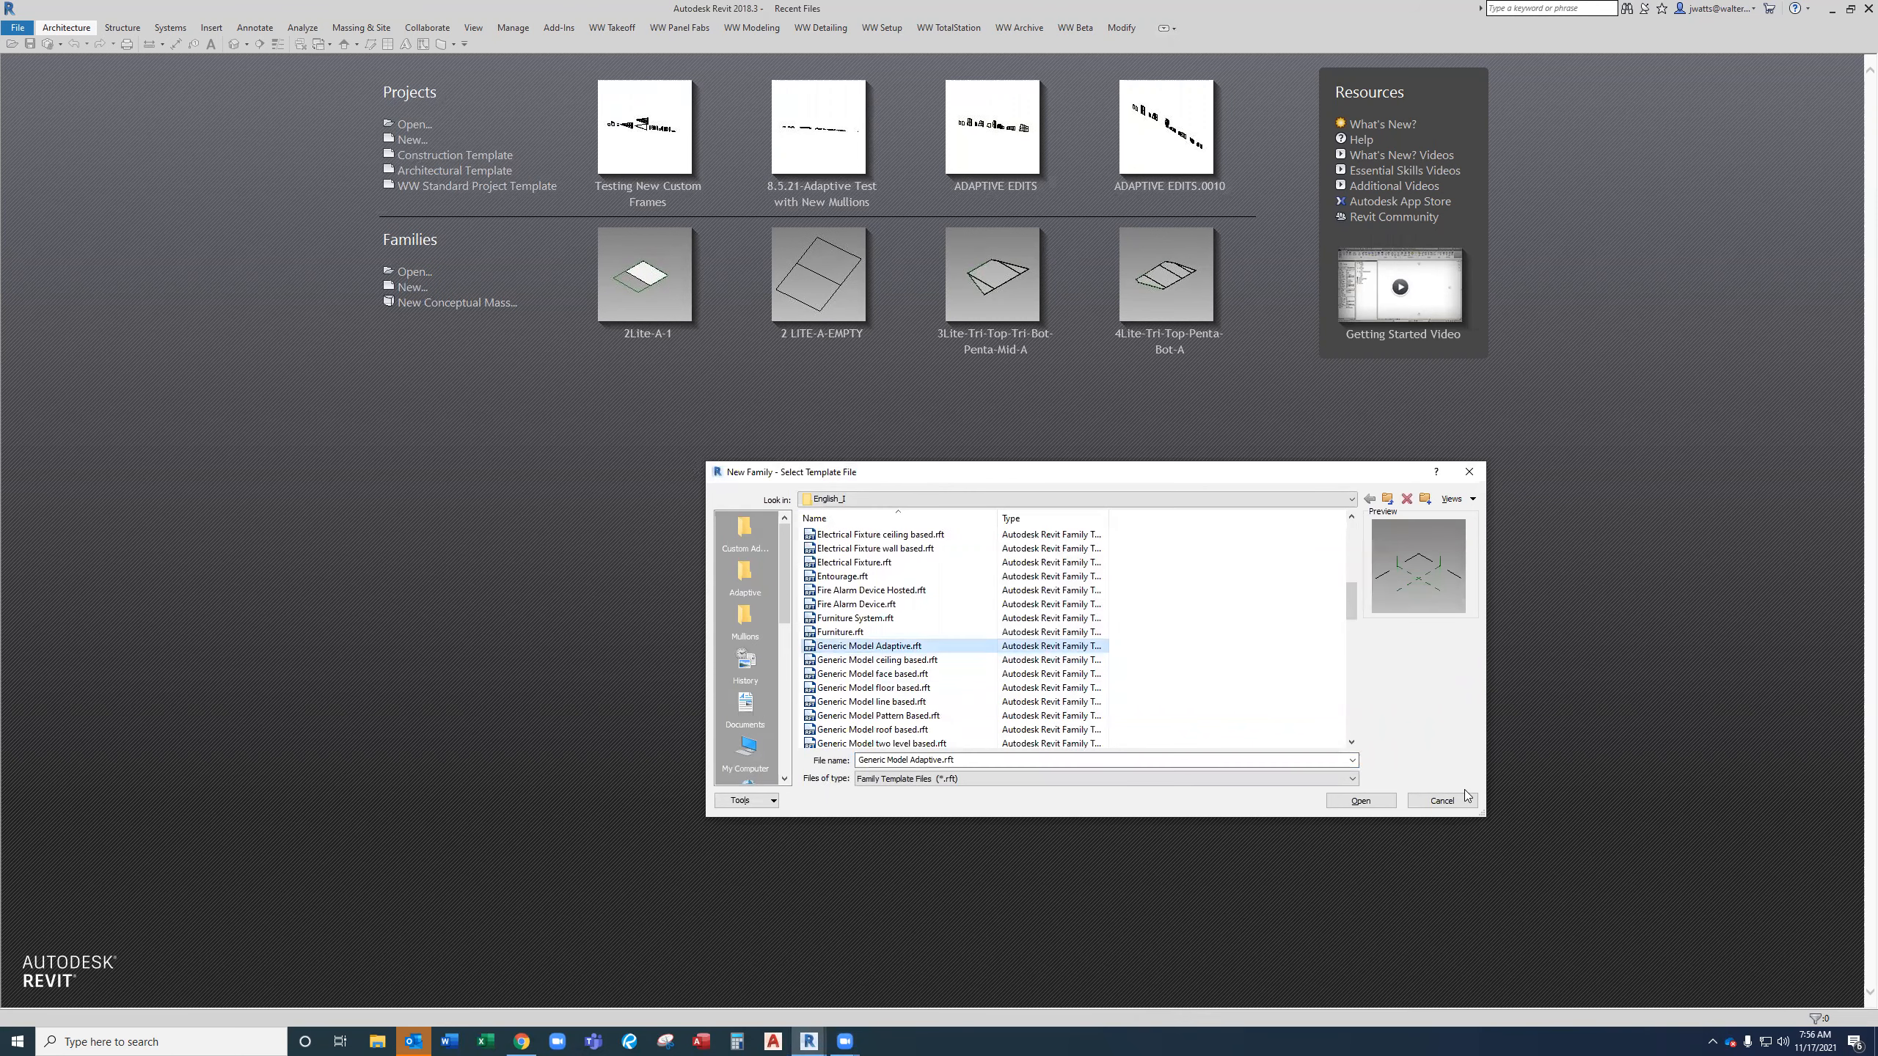
click(1360, 801)
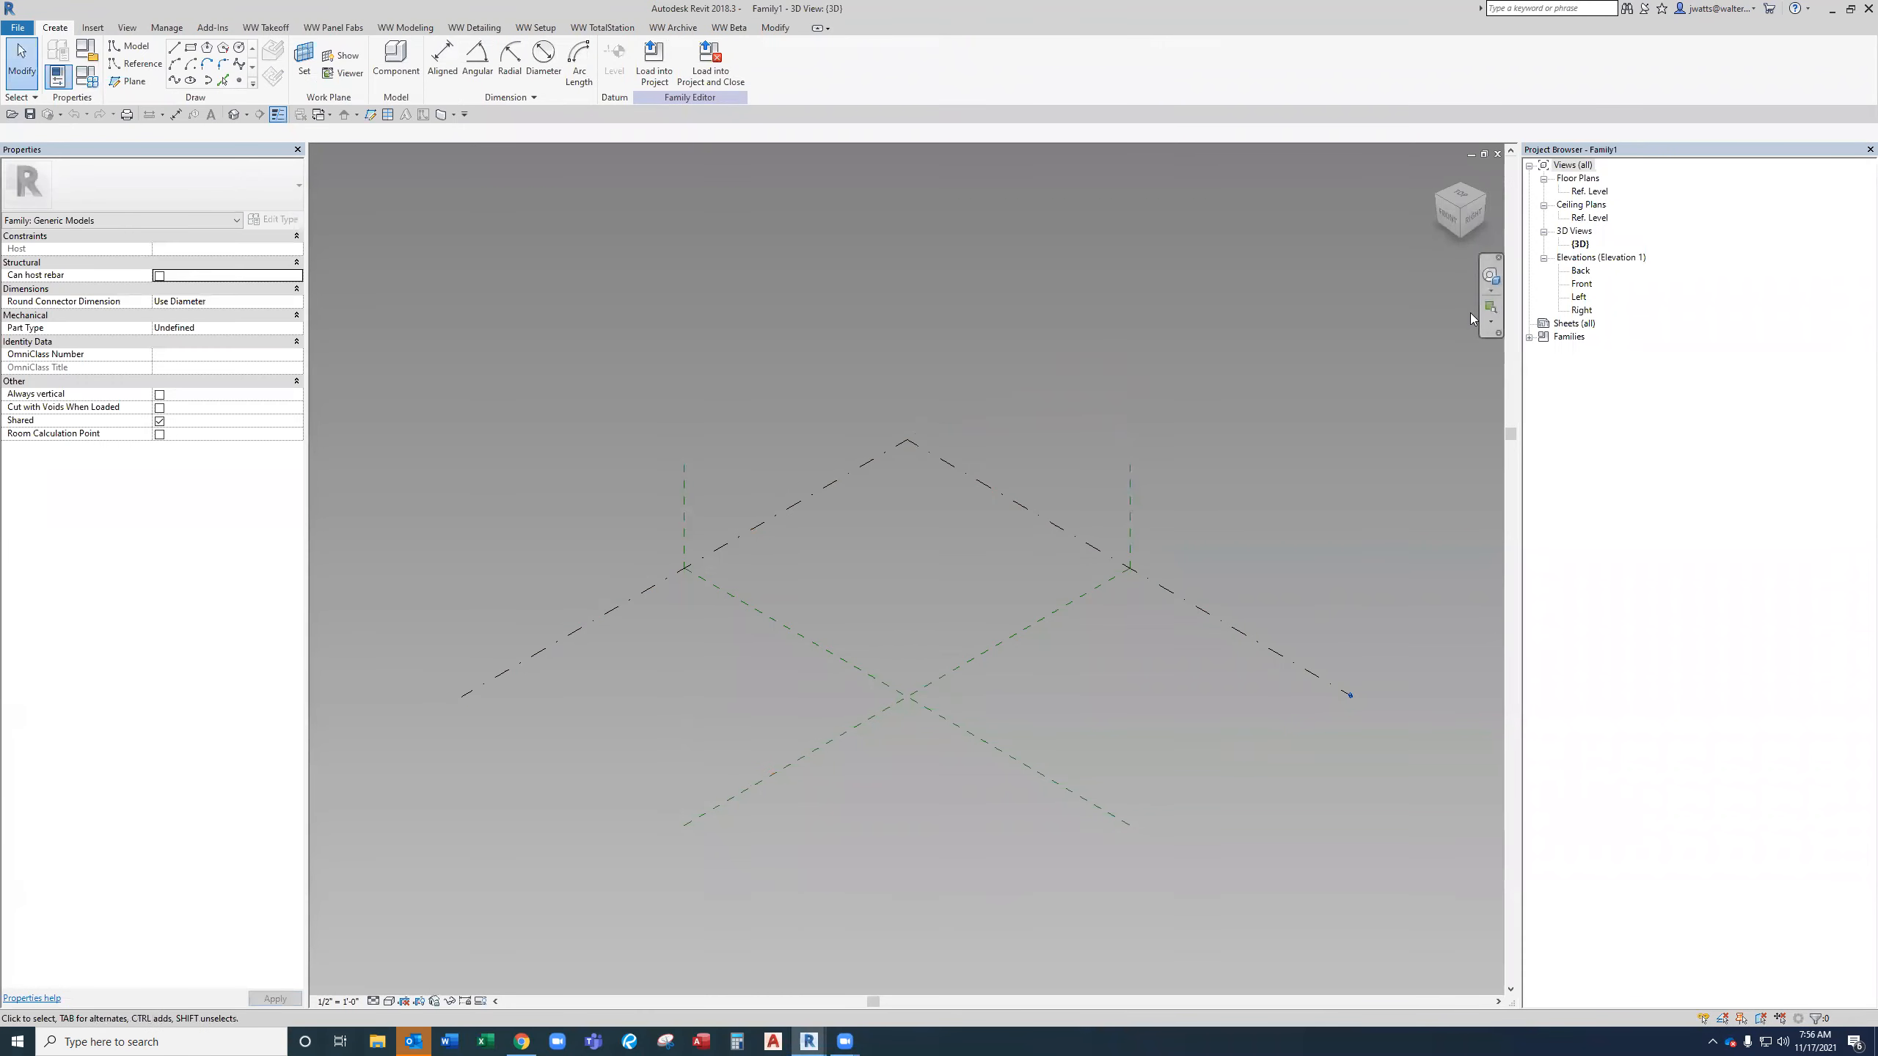
Open the Ref. Level floor plan and draw two vertical reference planes, one on each side of the center plane.
double_click(1588, 192)
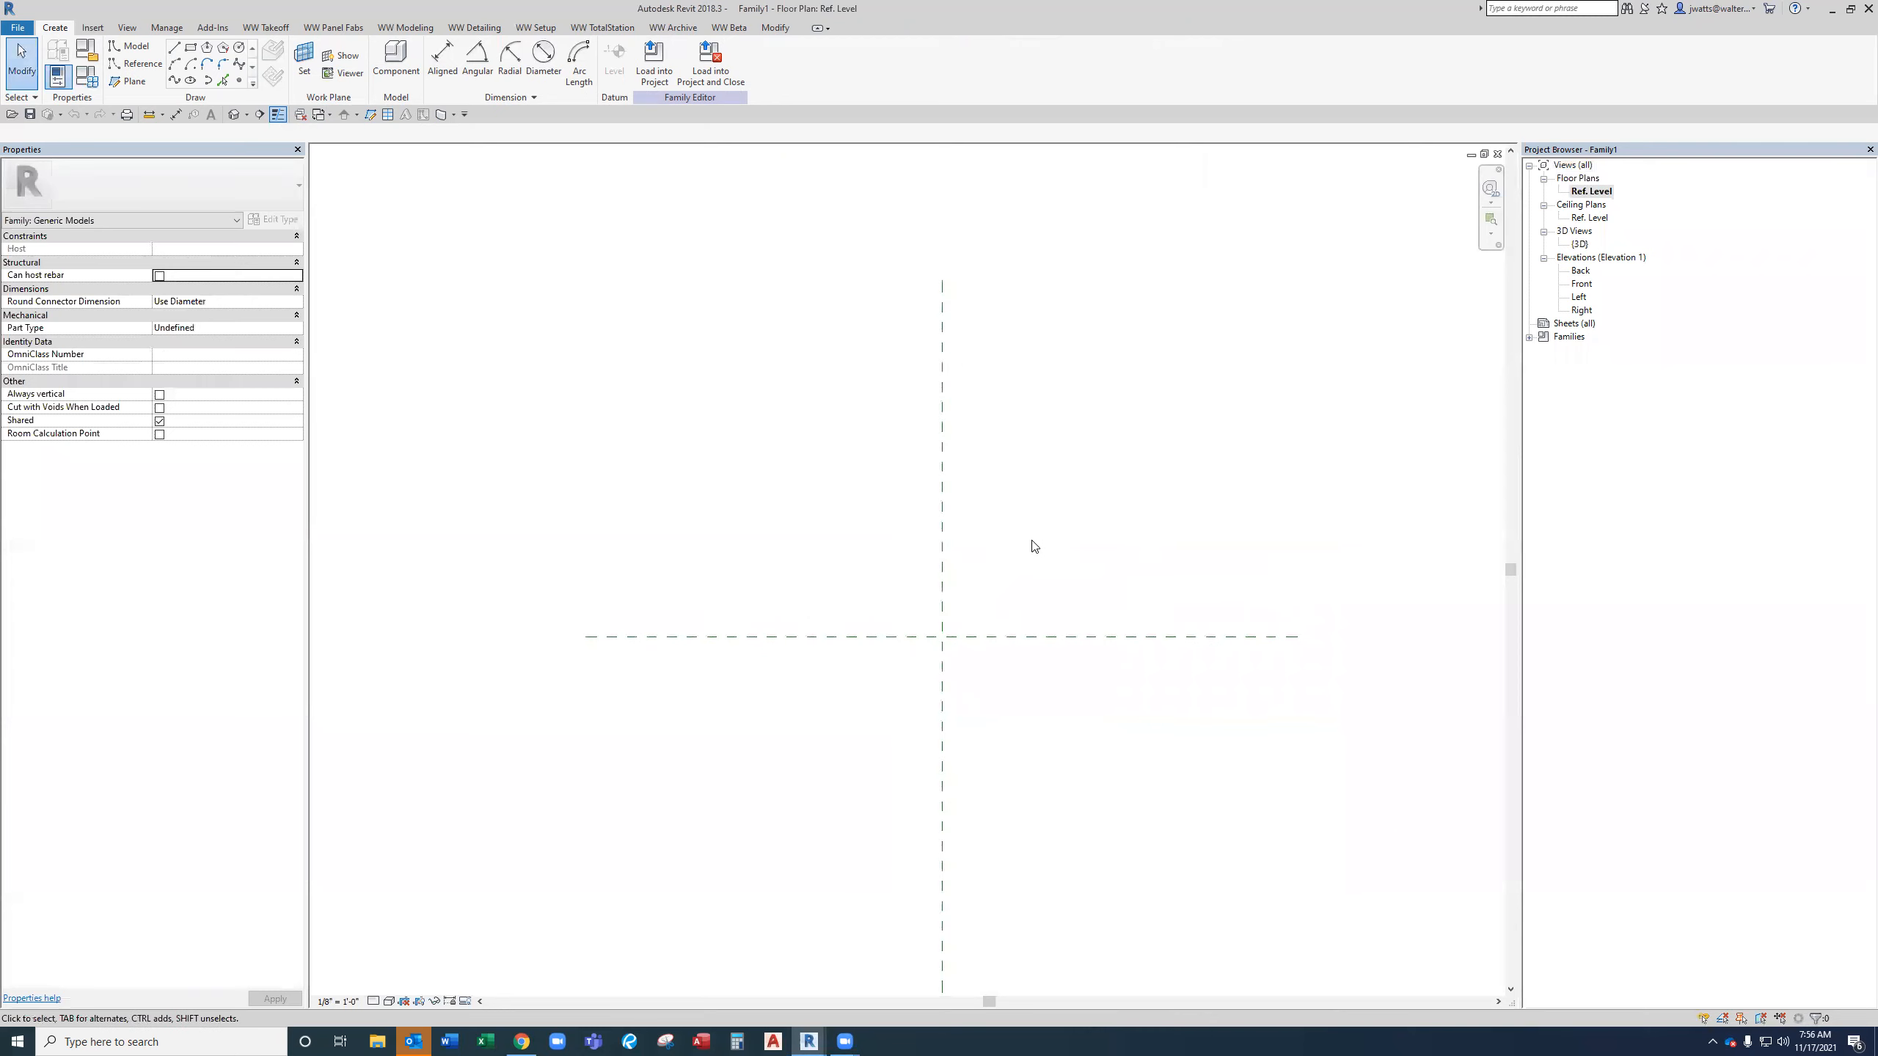
click(136, 81)
click(743, 375)
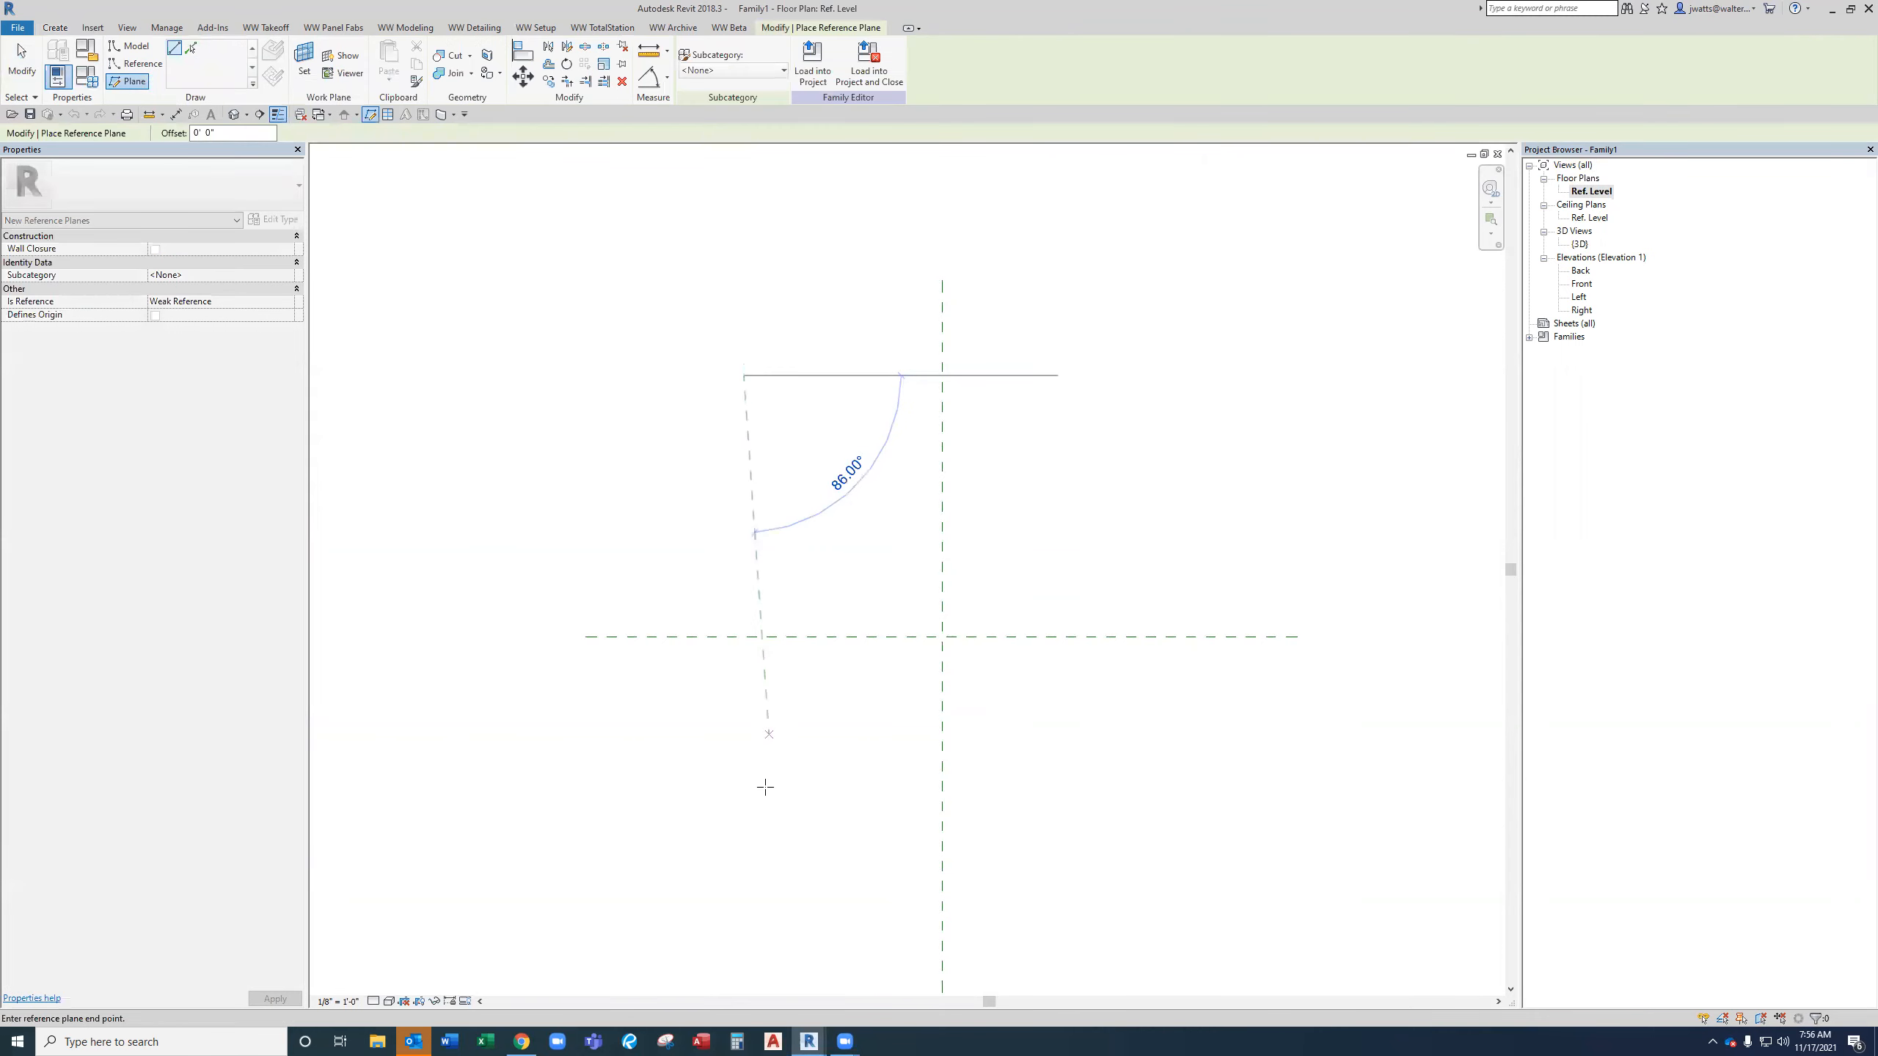
click(743, 933)
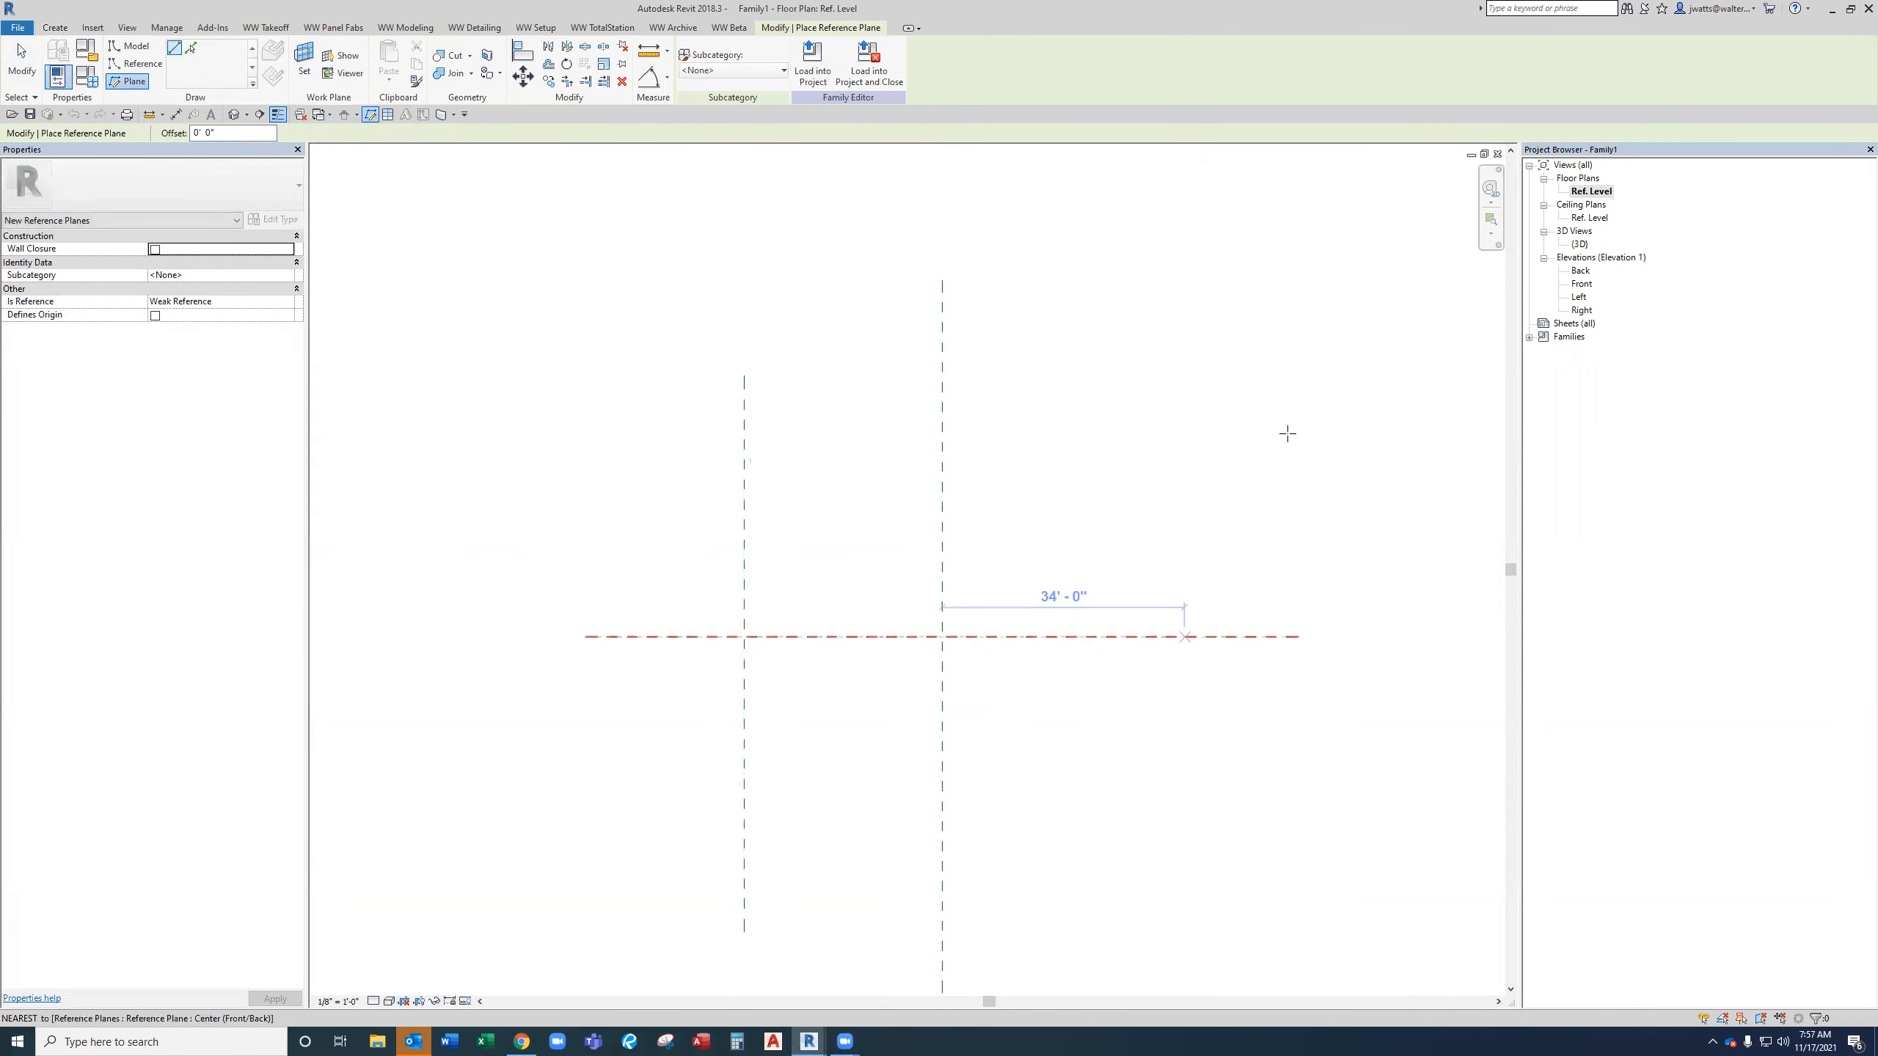
click(1166, 375)
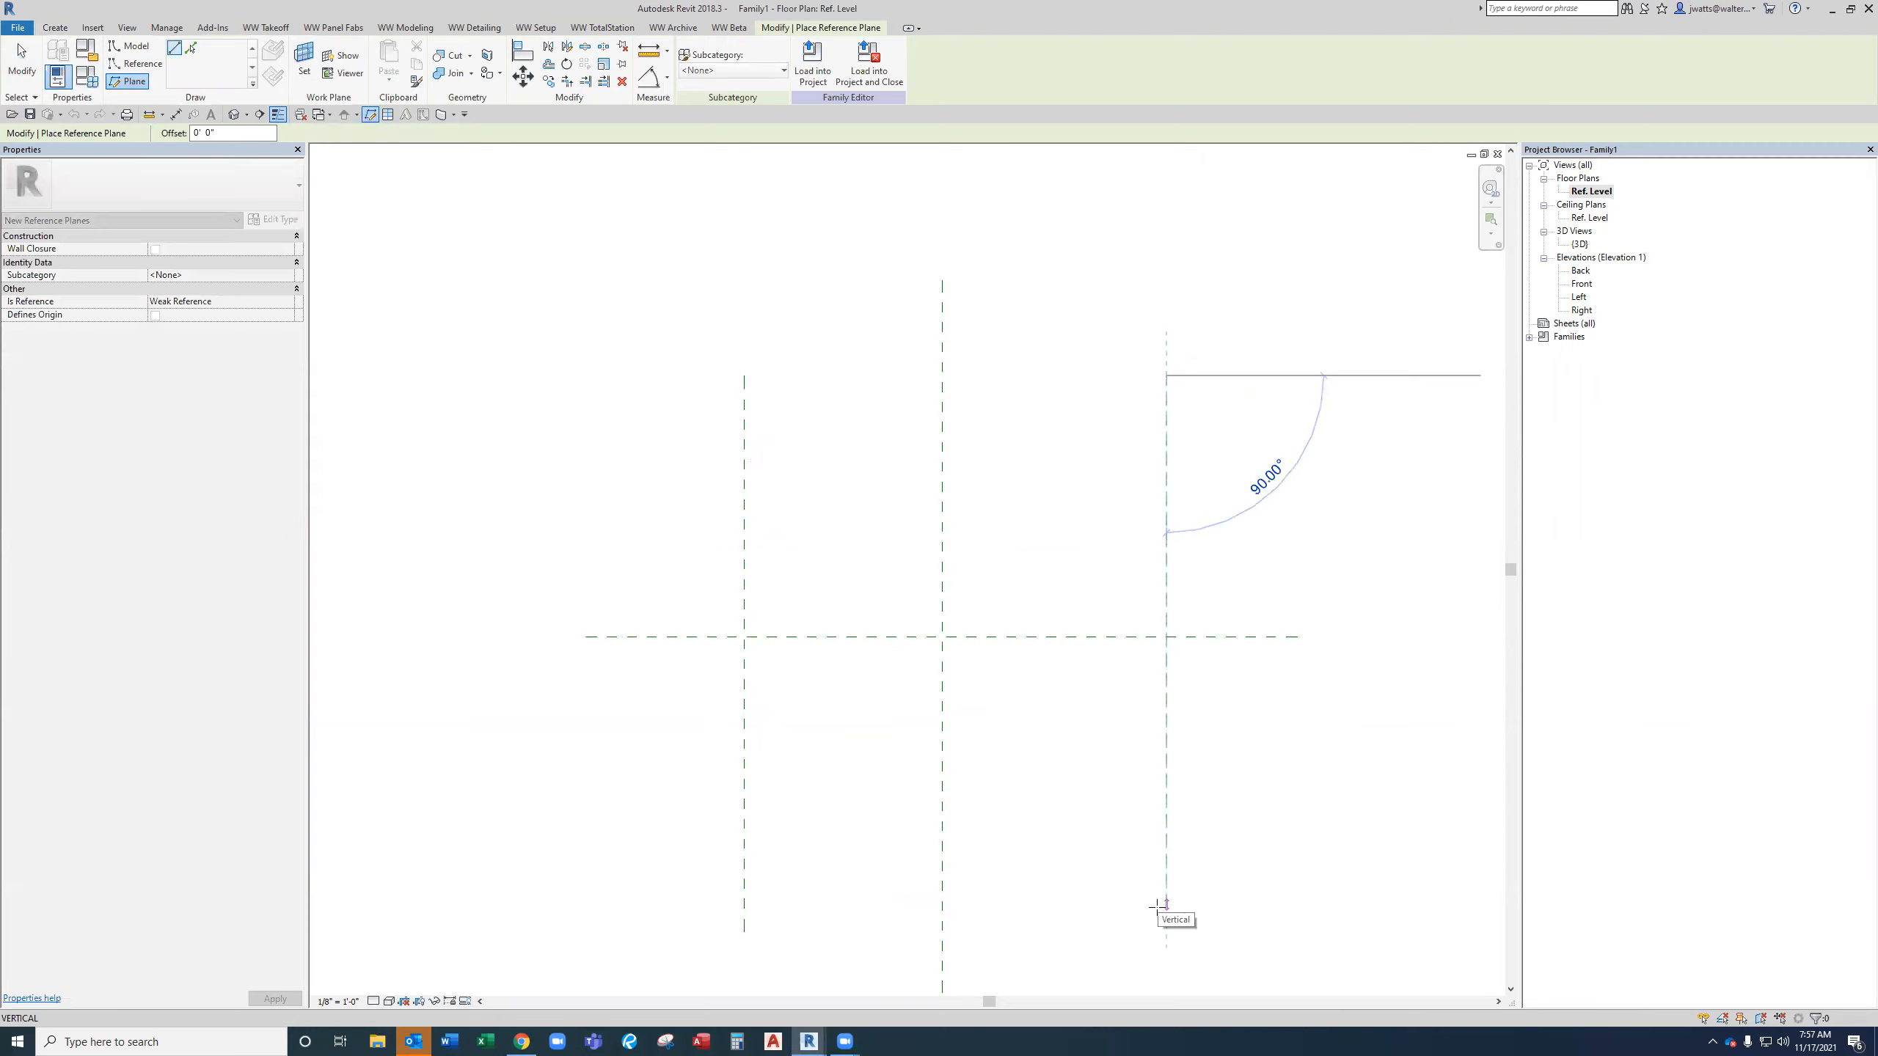
click(1155, 933)
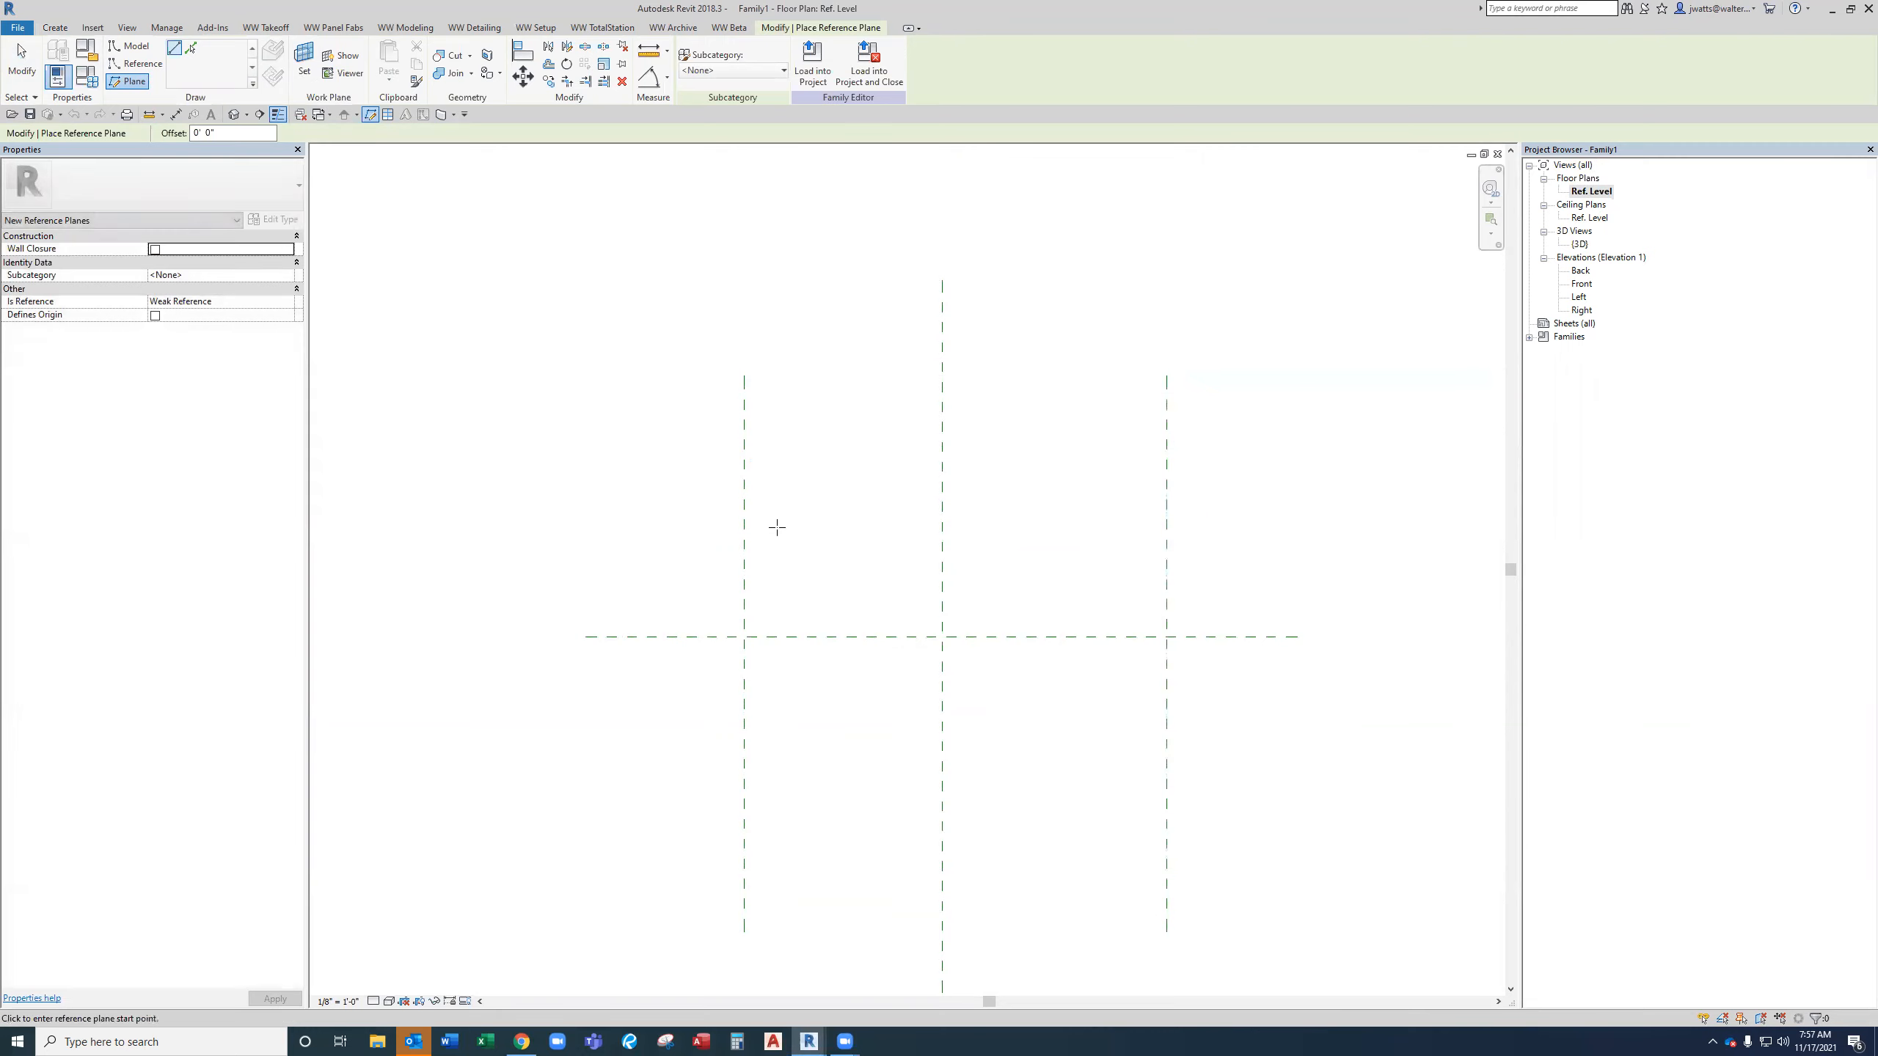
Draw two horizontal reference planes, one above and one below the center front/back plane.
click(693, 452)
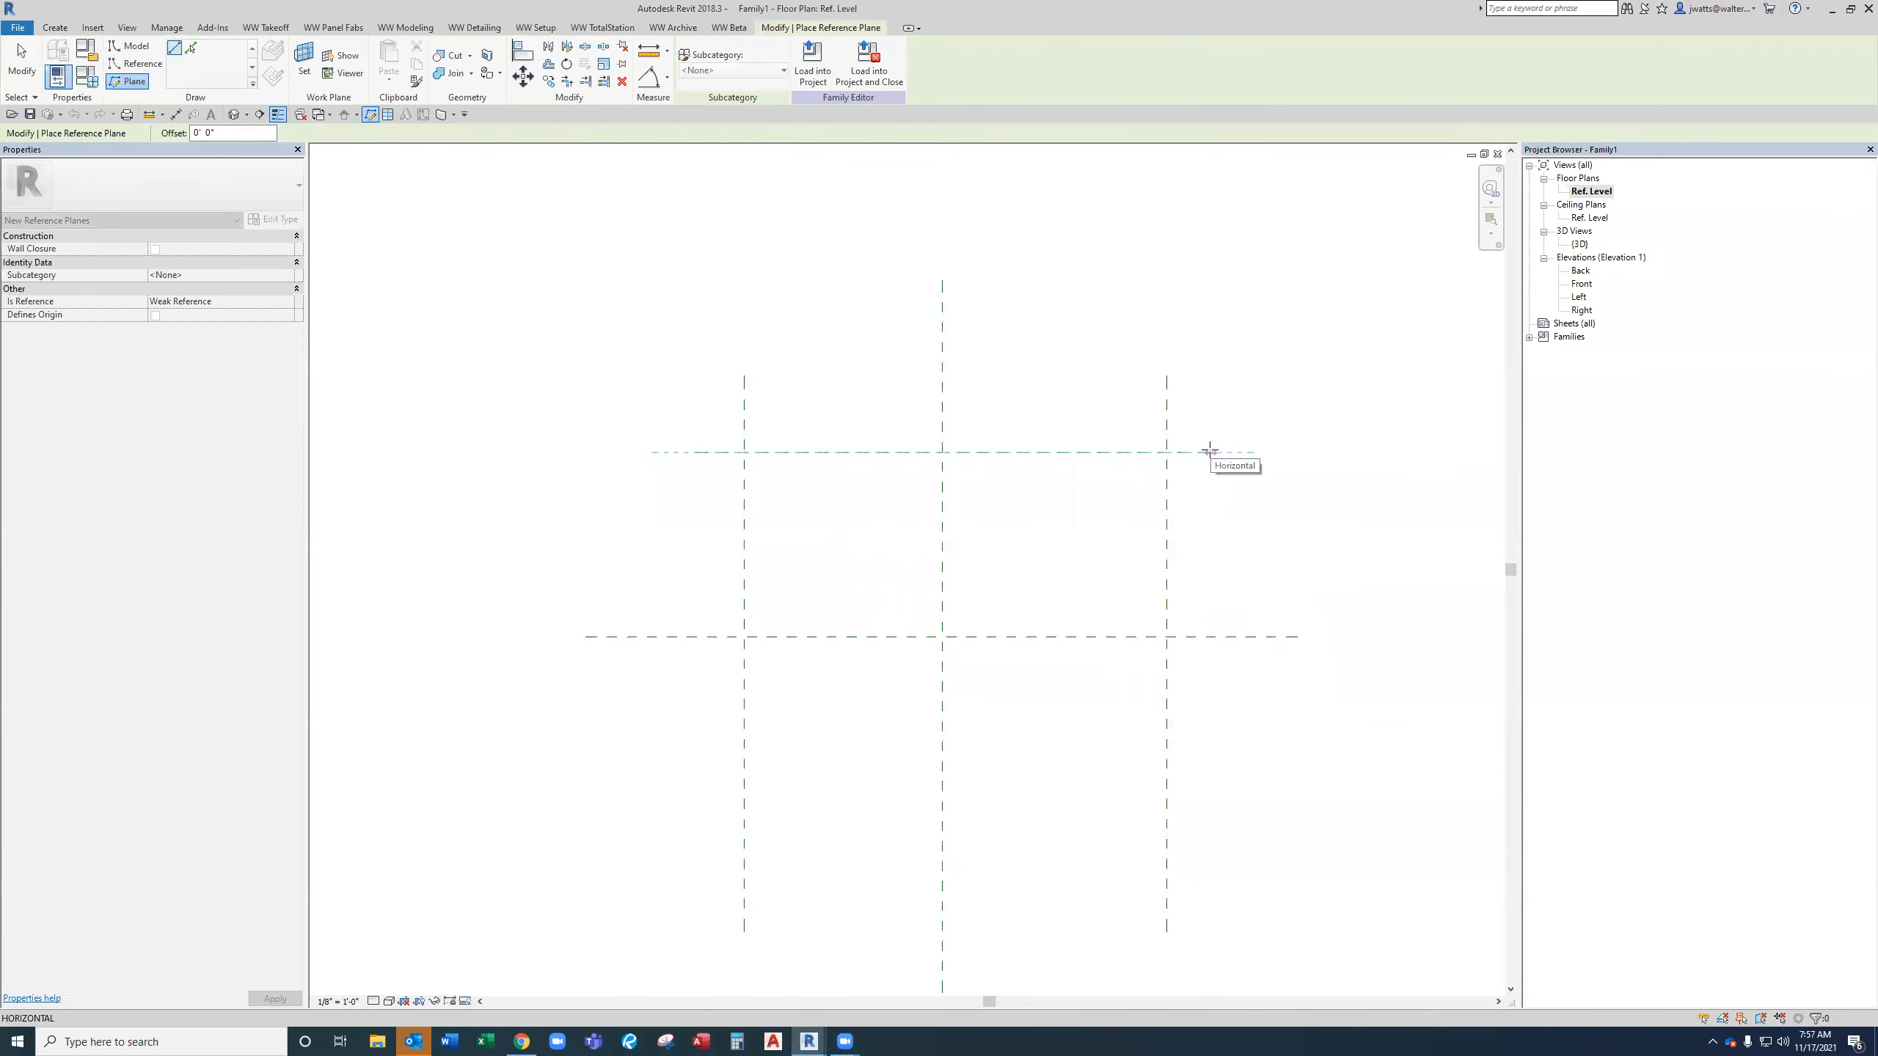
click(1210, 451)
click(695, 452)
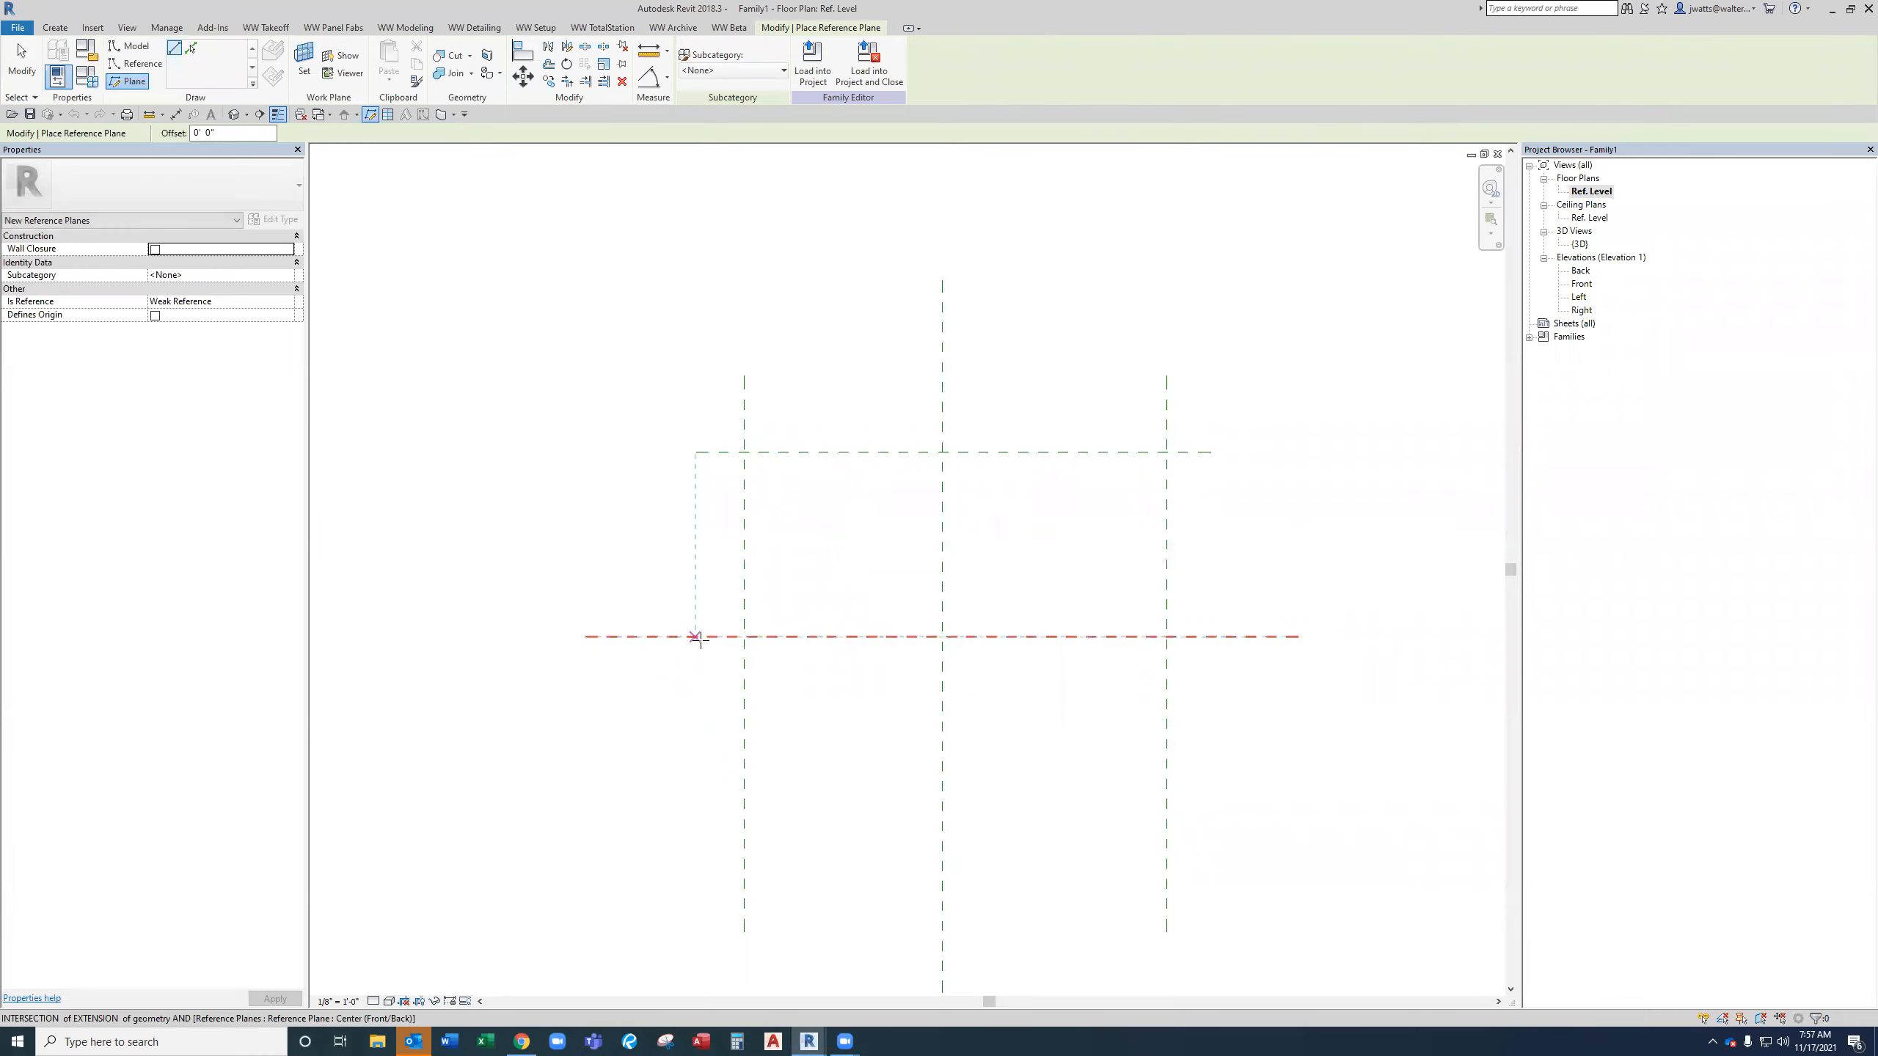
click(694, 885)
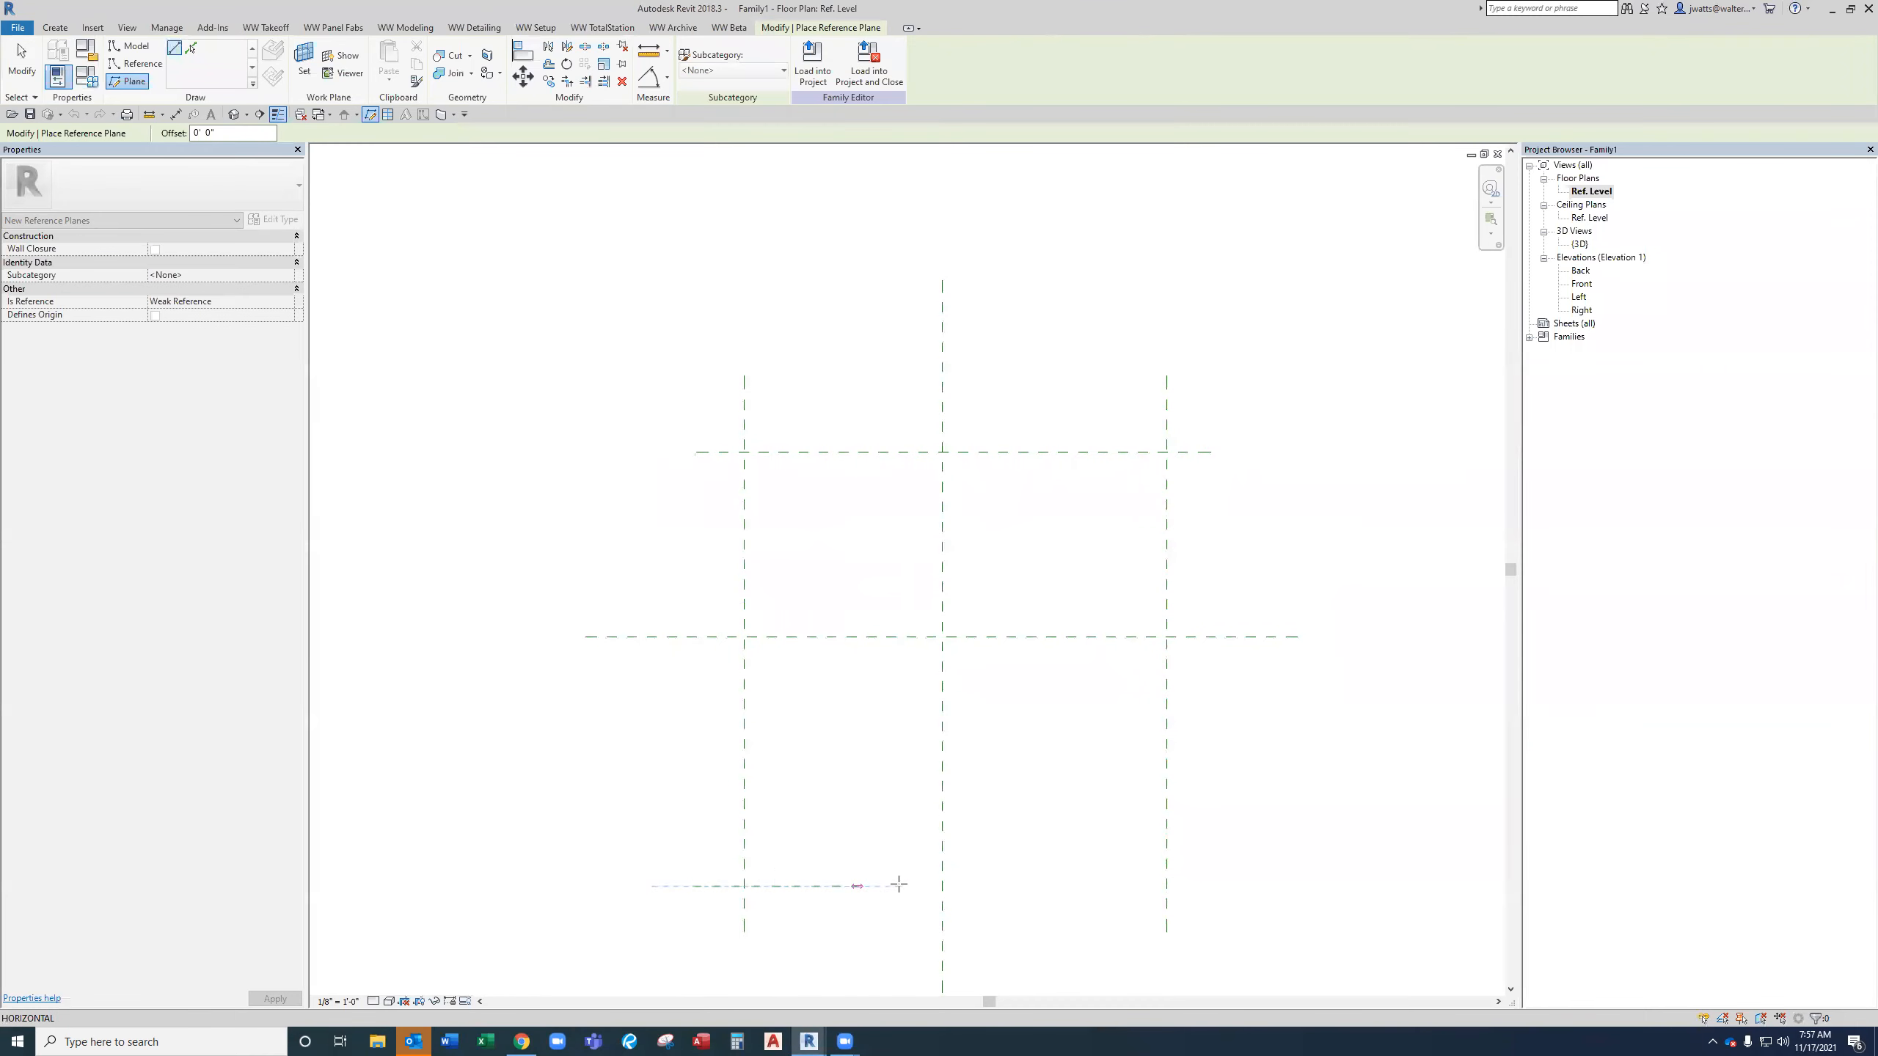
click(1210, 885)
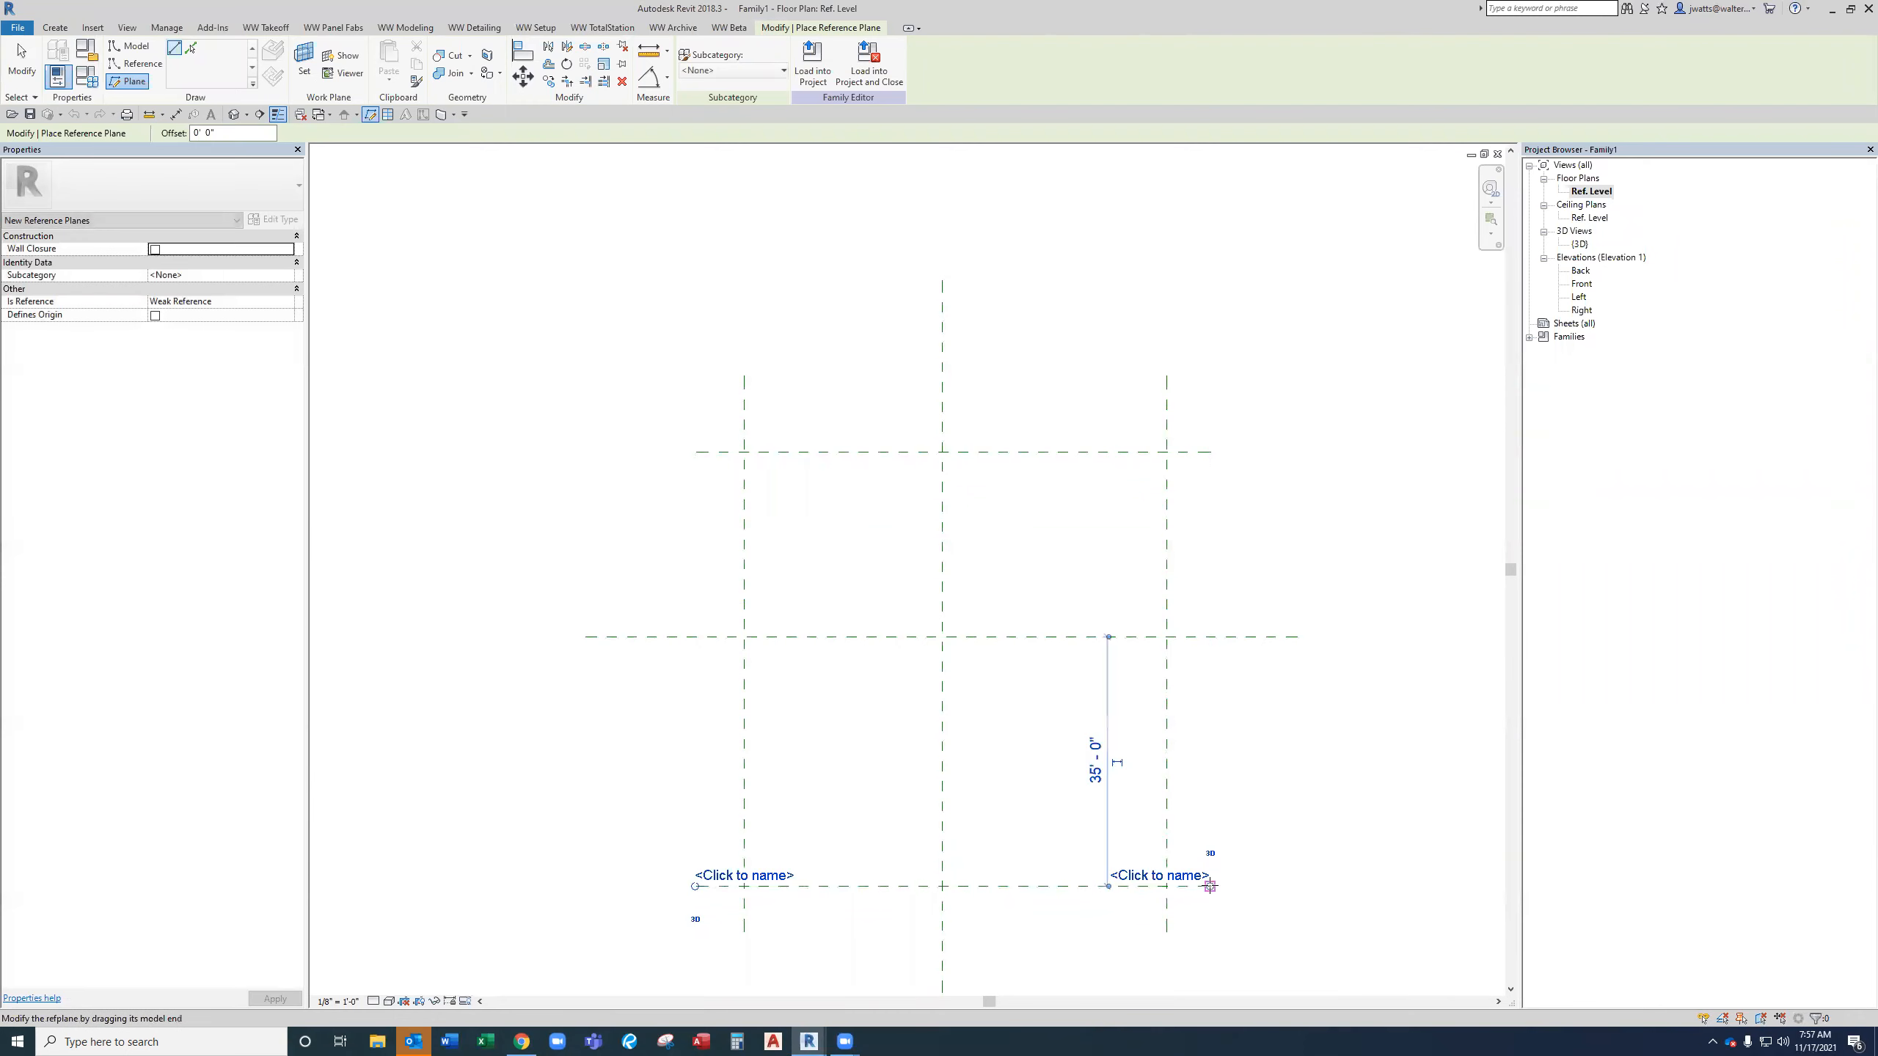
key(Escape)
key(Escape)
Place six reference points where the two side reference planes cross the three horizontal planes.
scroll(876, 729, down, 1)
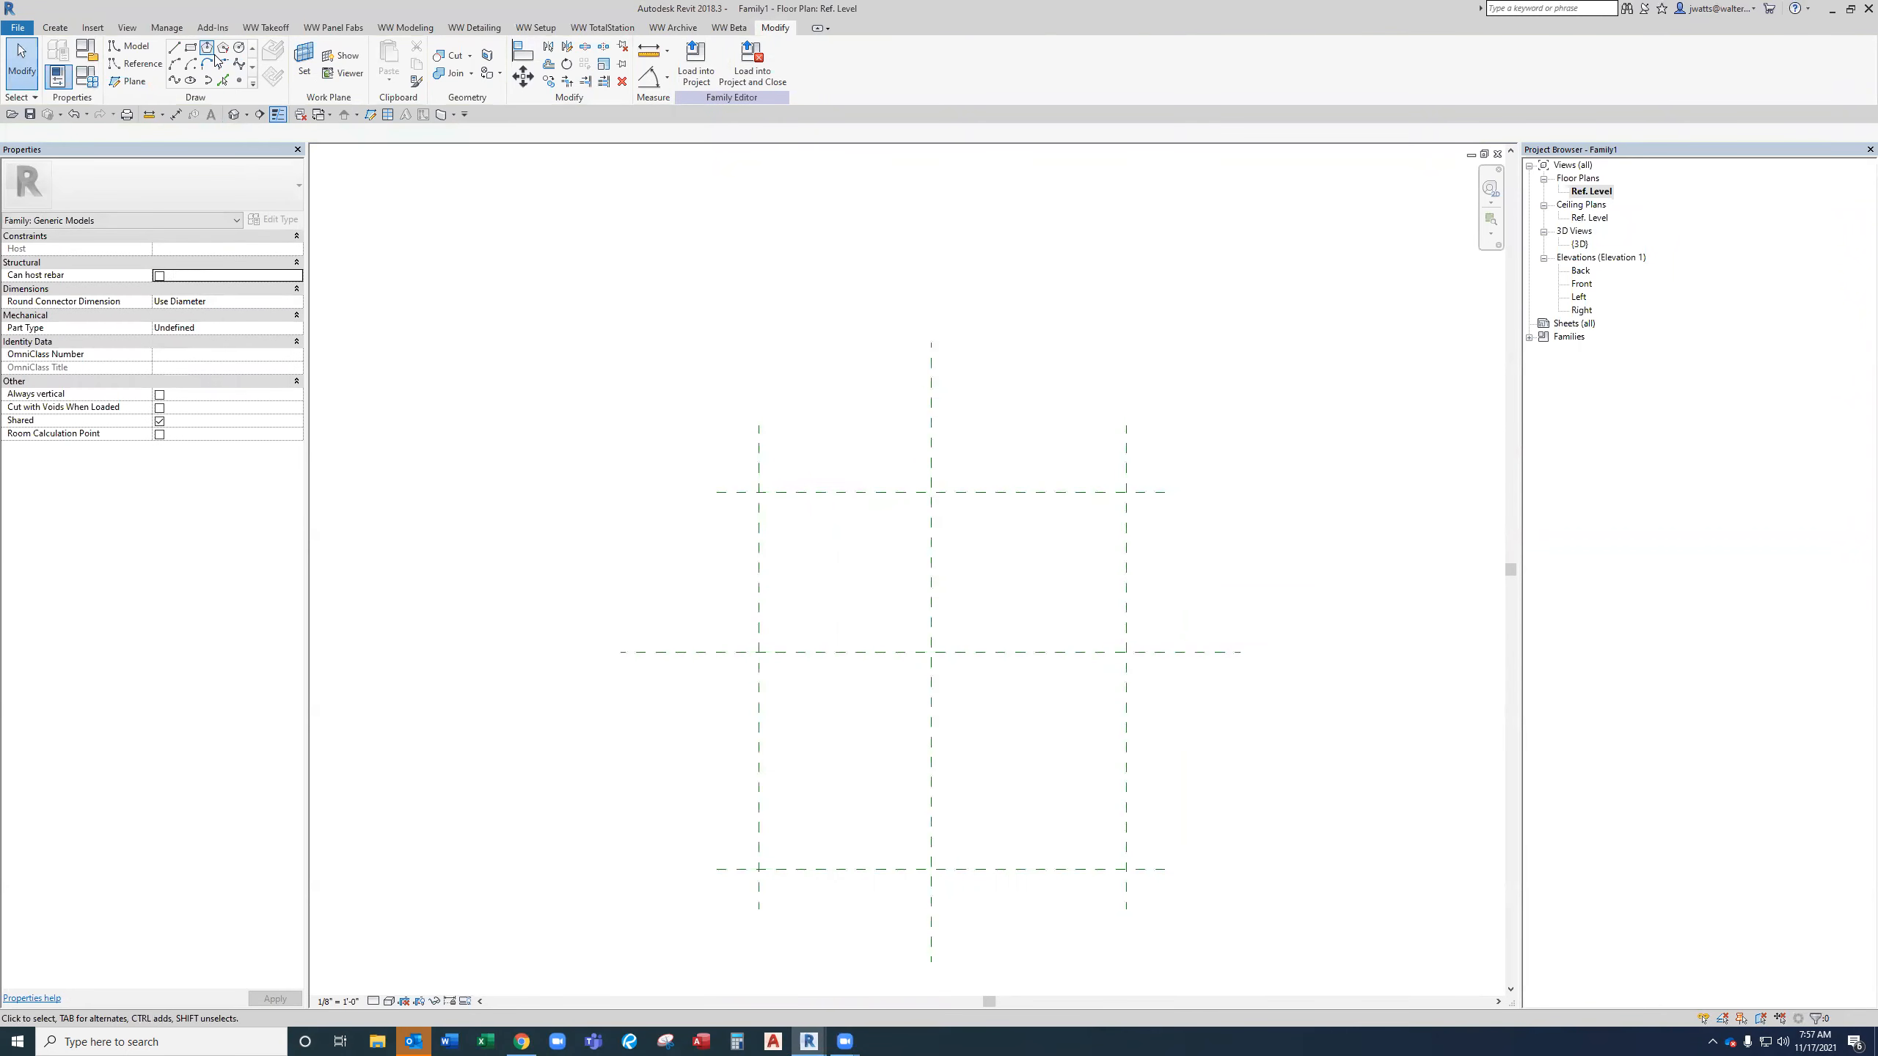
click(139, 54)
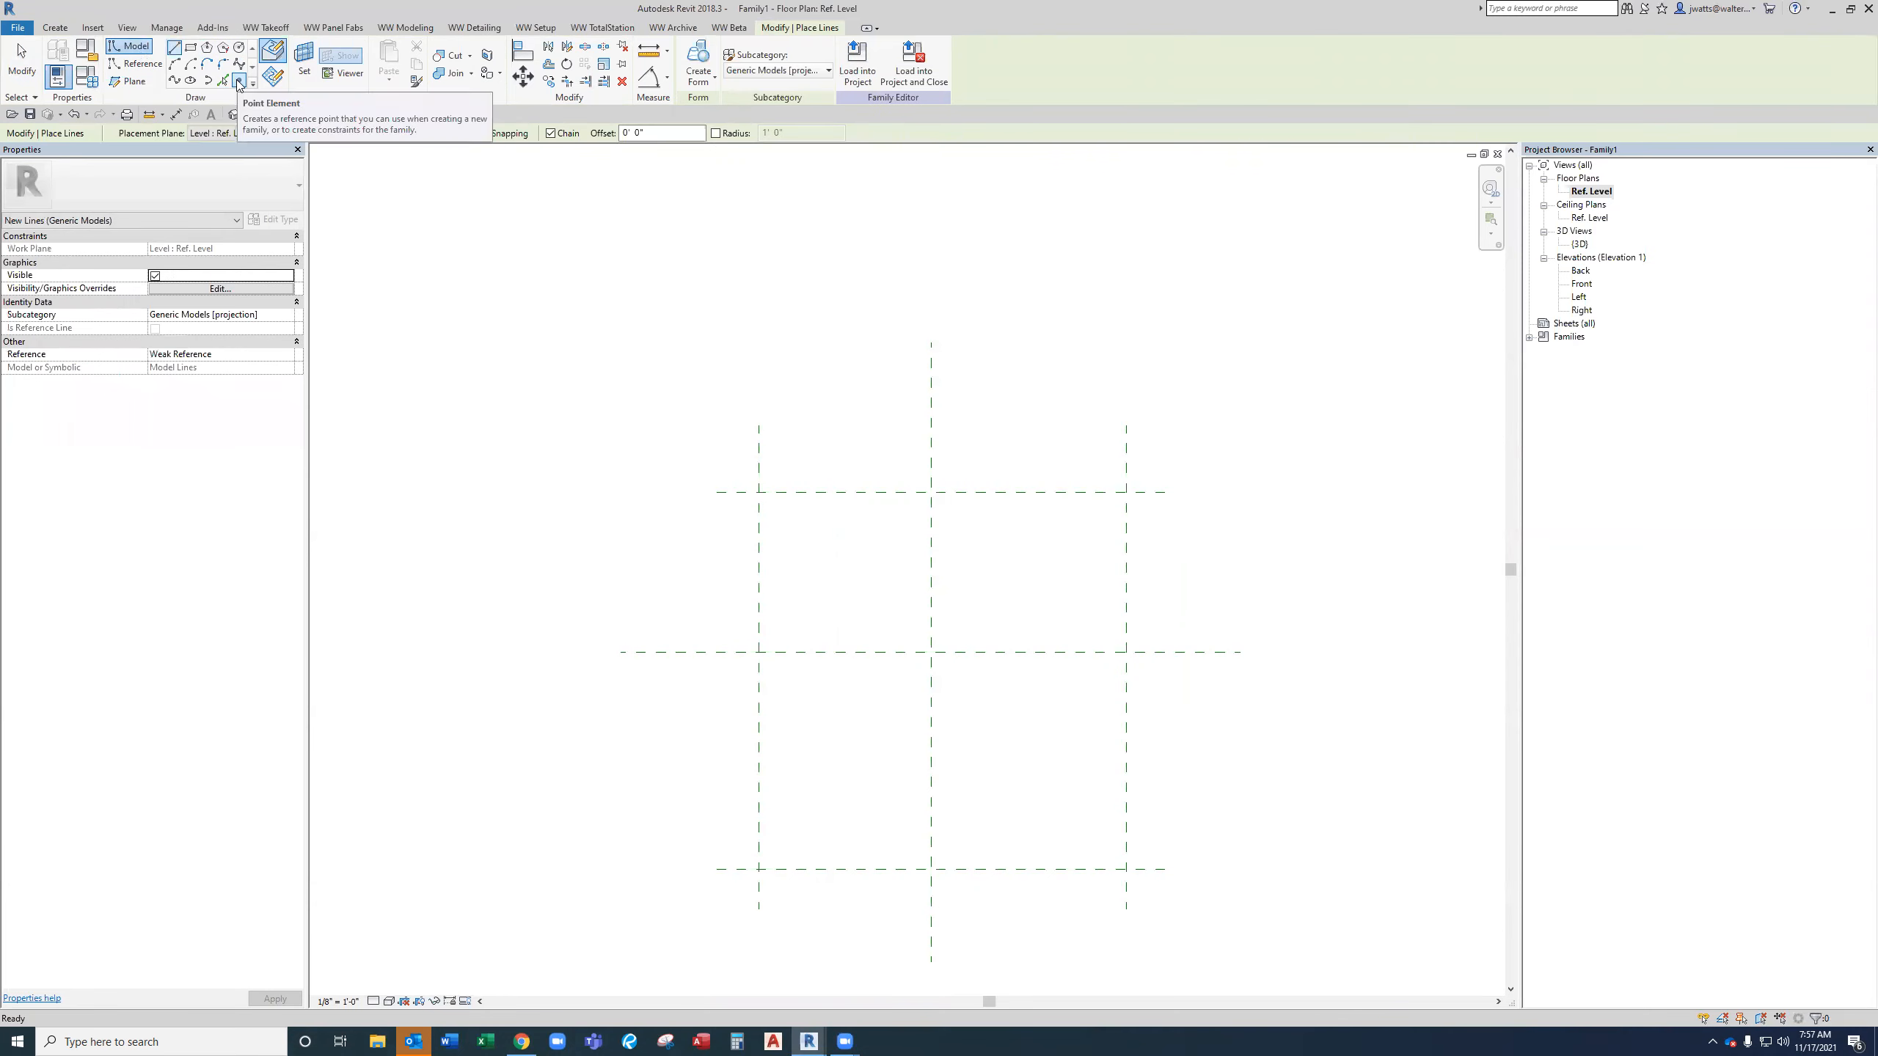
click(239, 81)
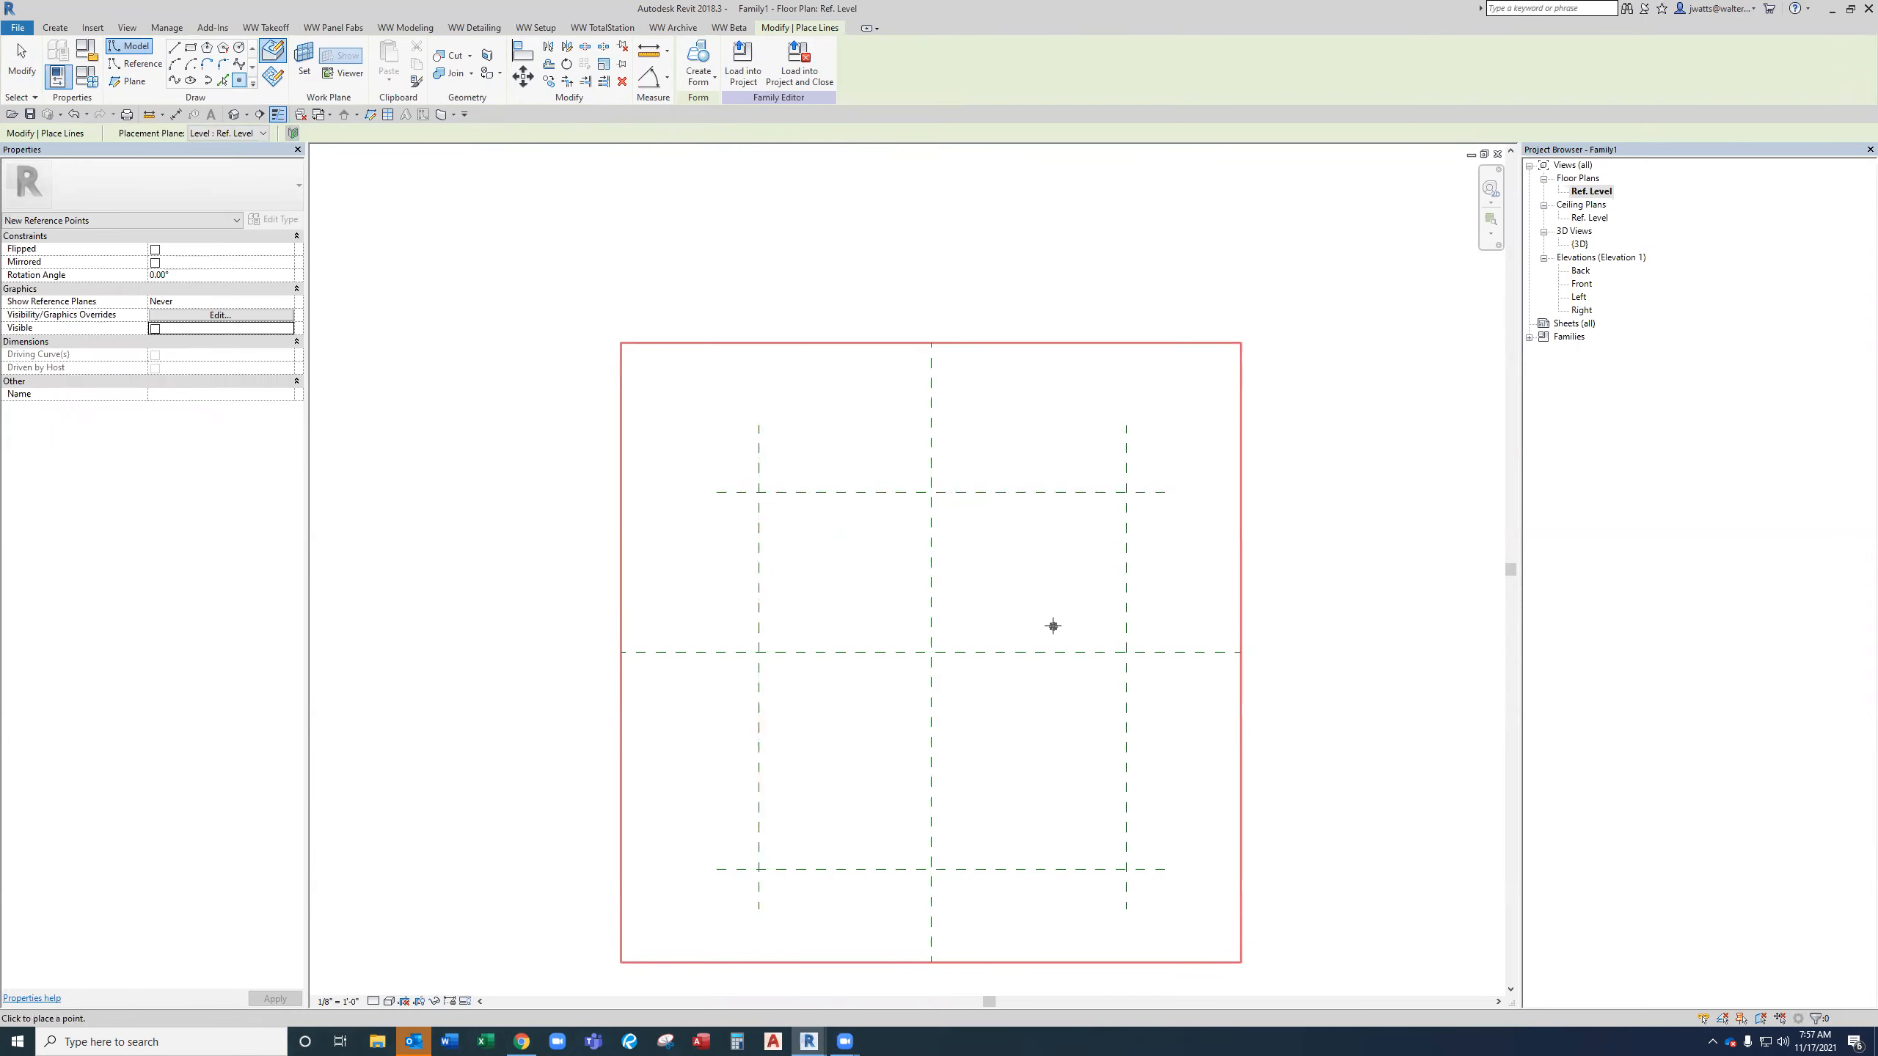
click(758, 491)
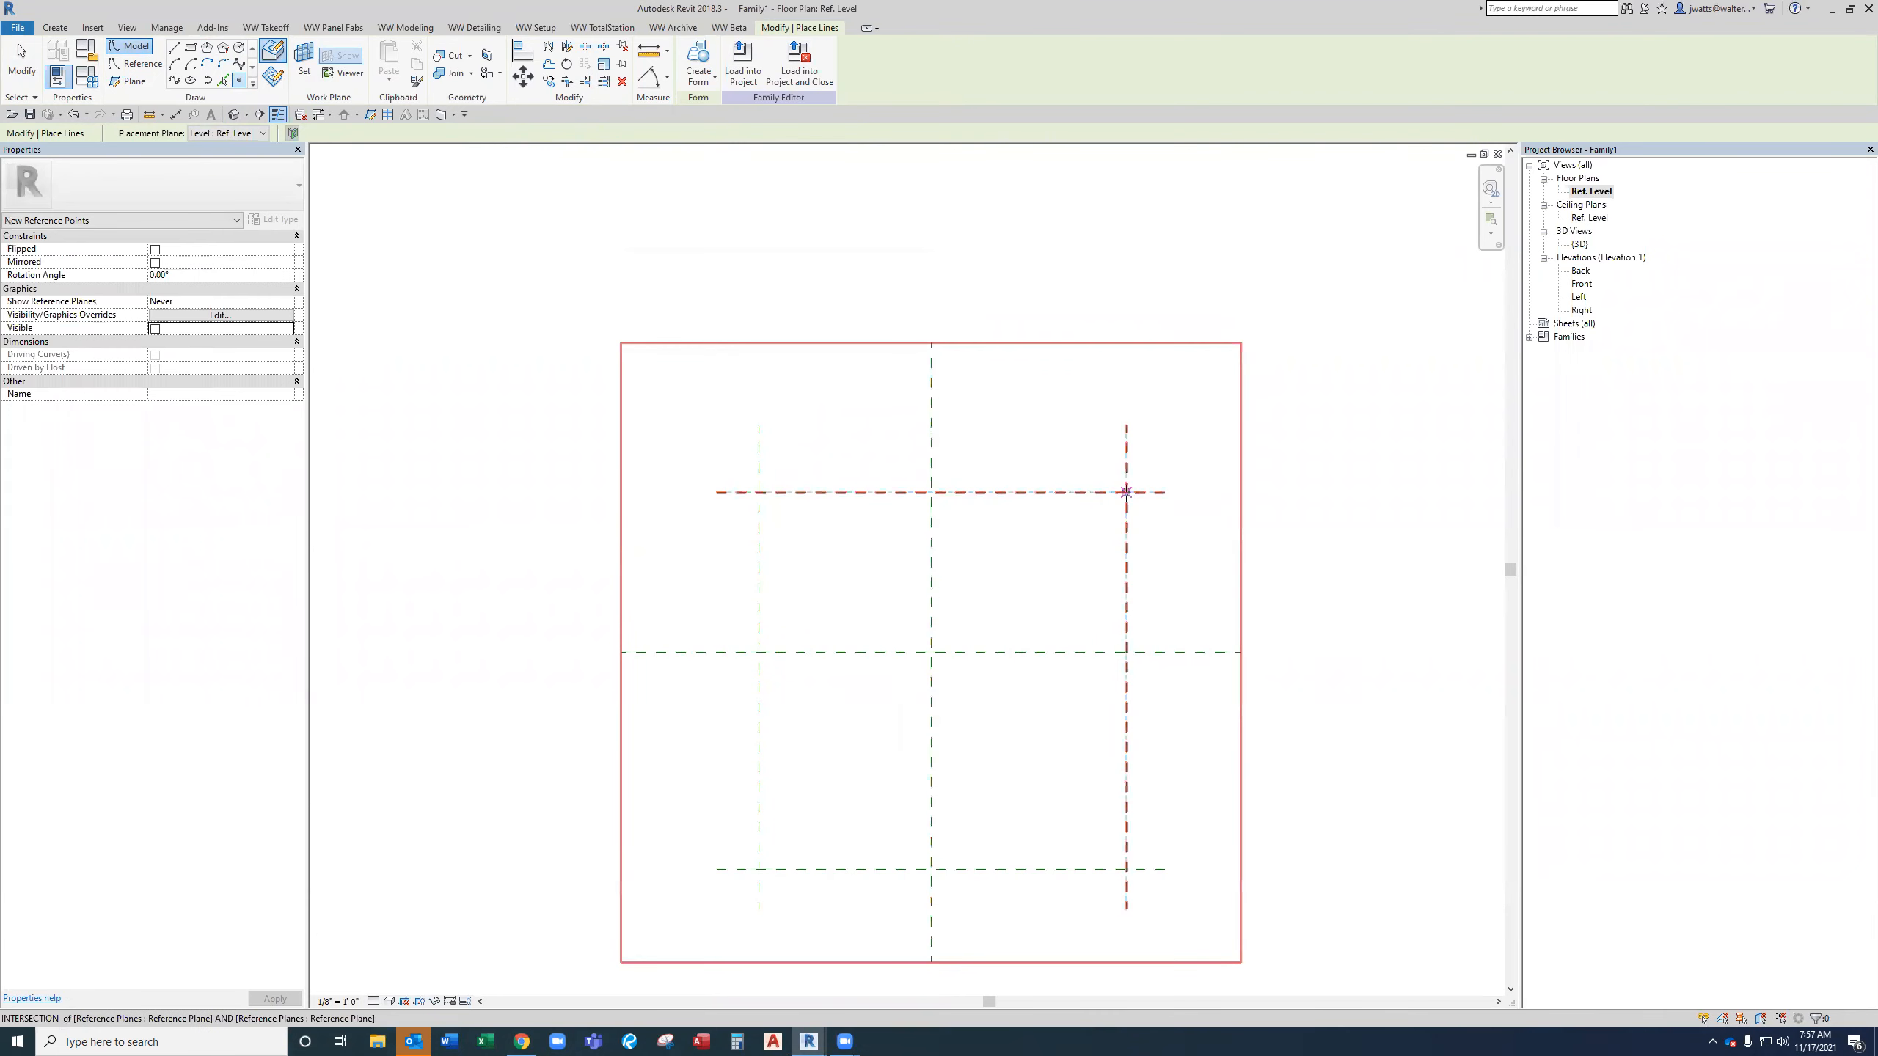
click(1126, 492)
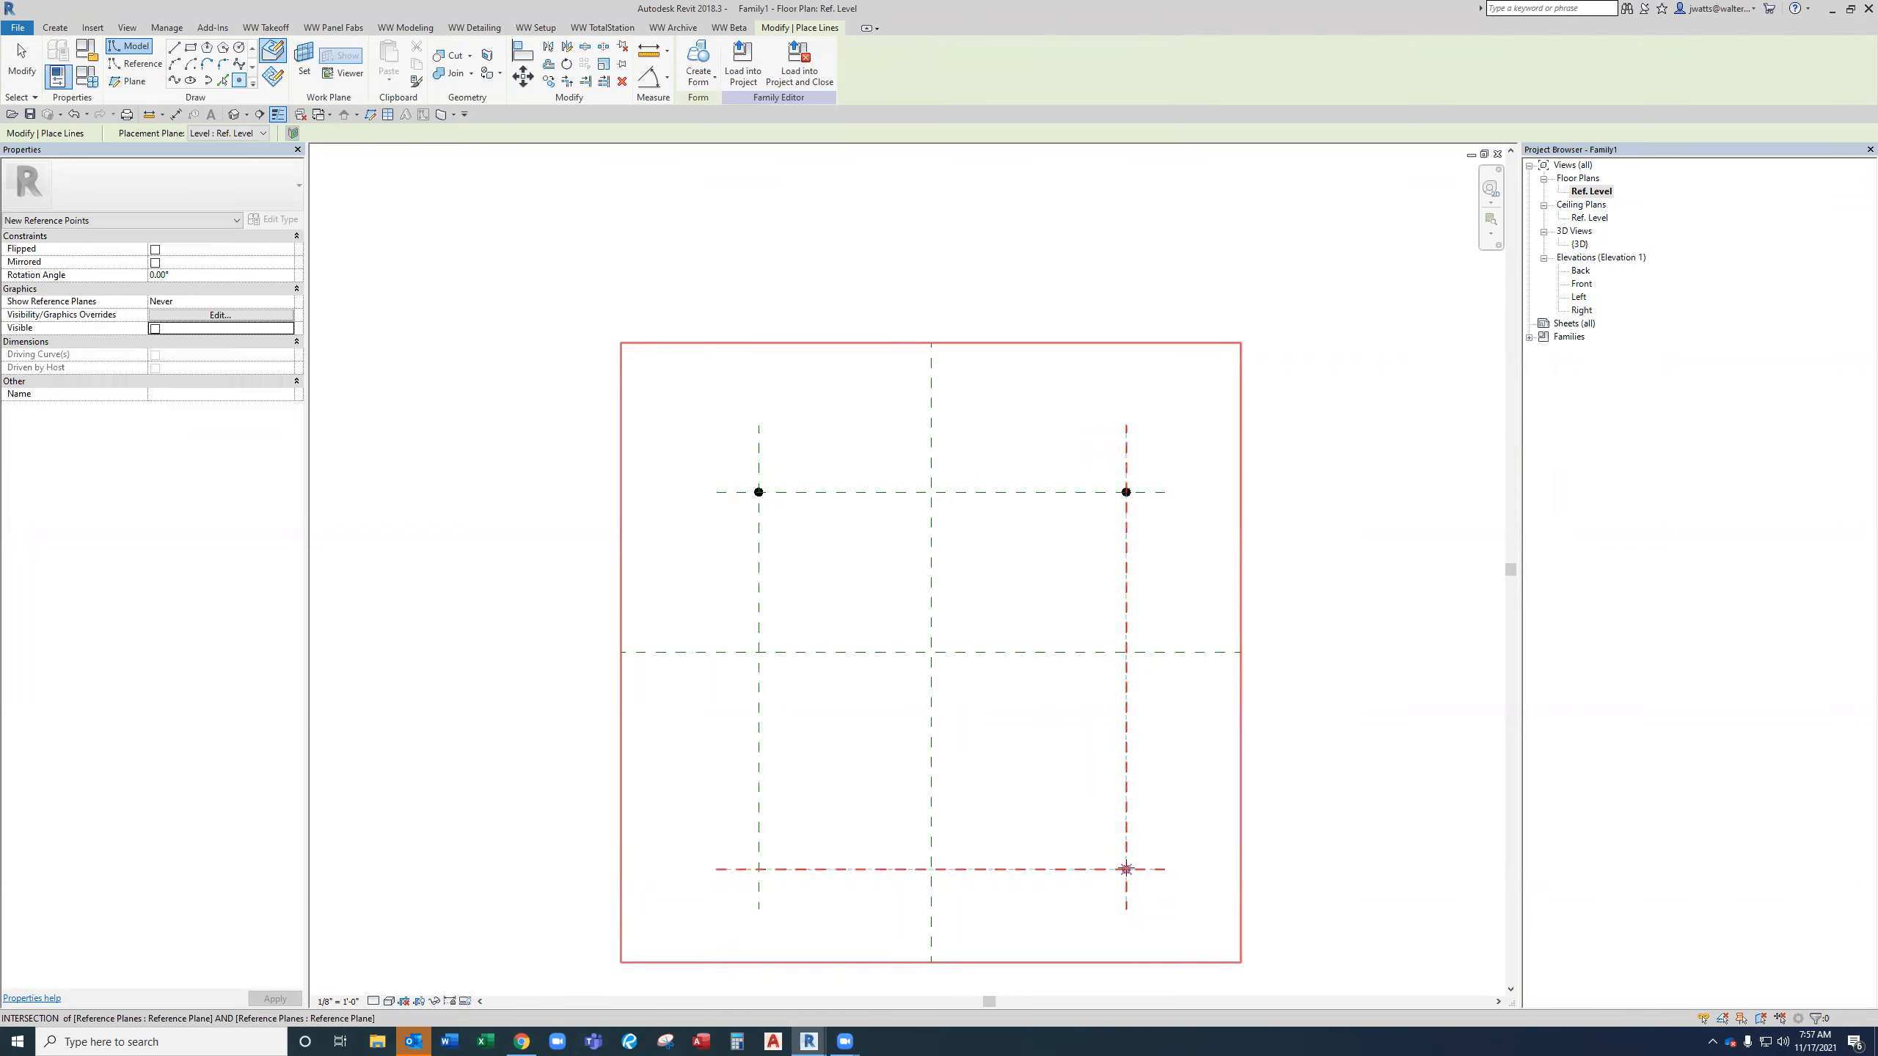
click(1126, 652)
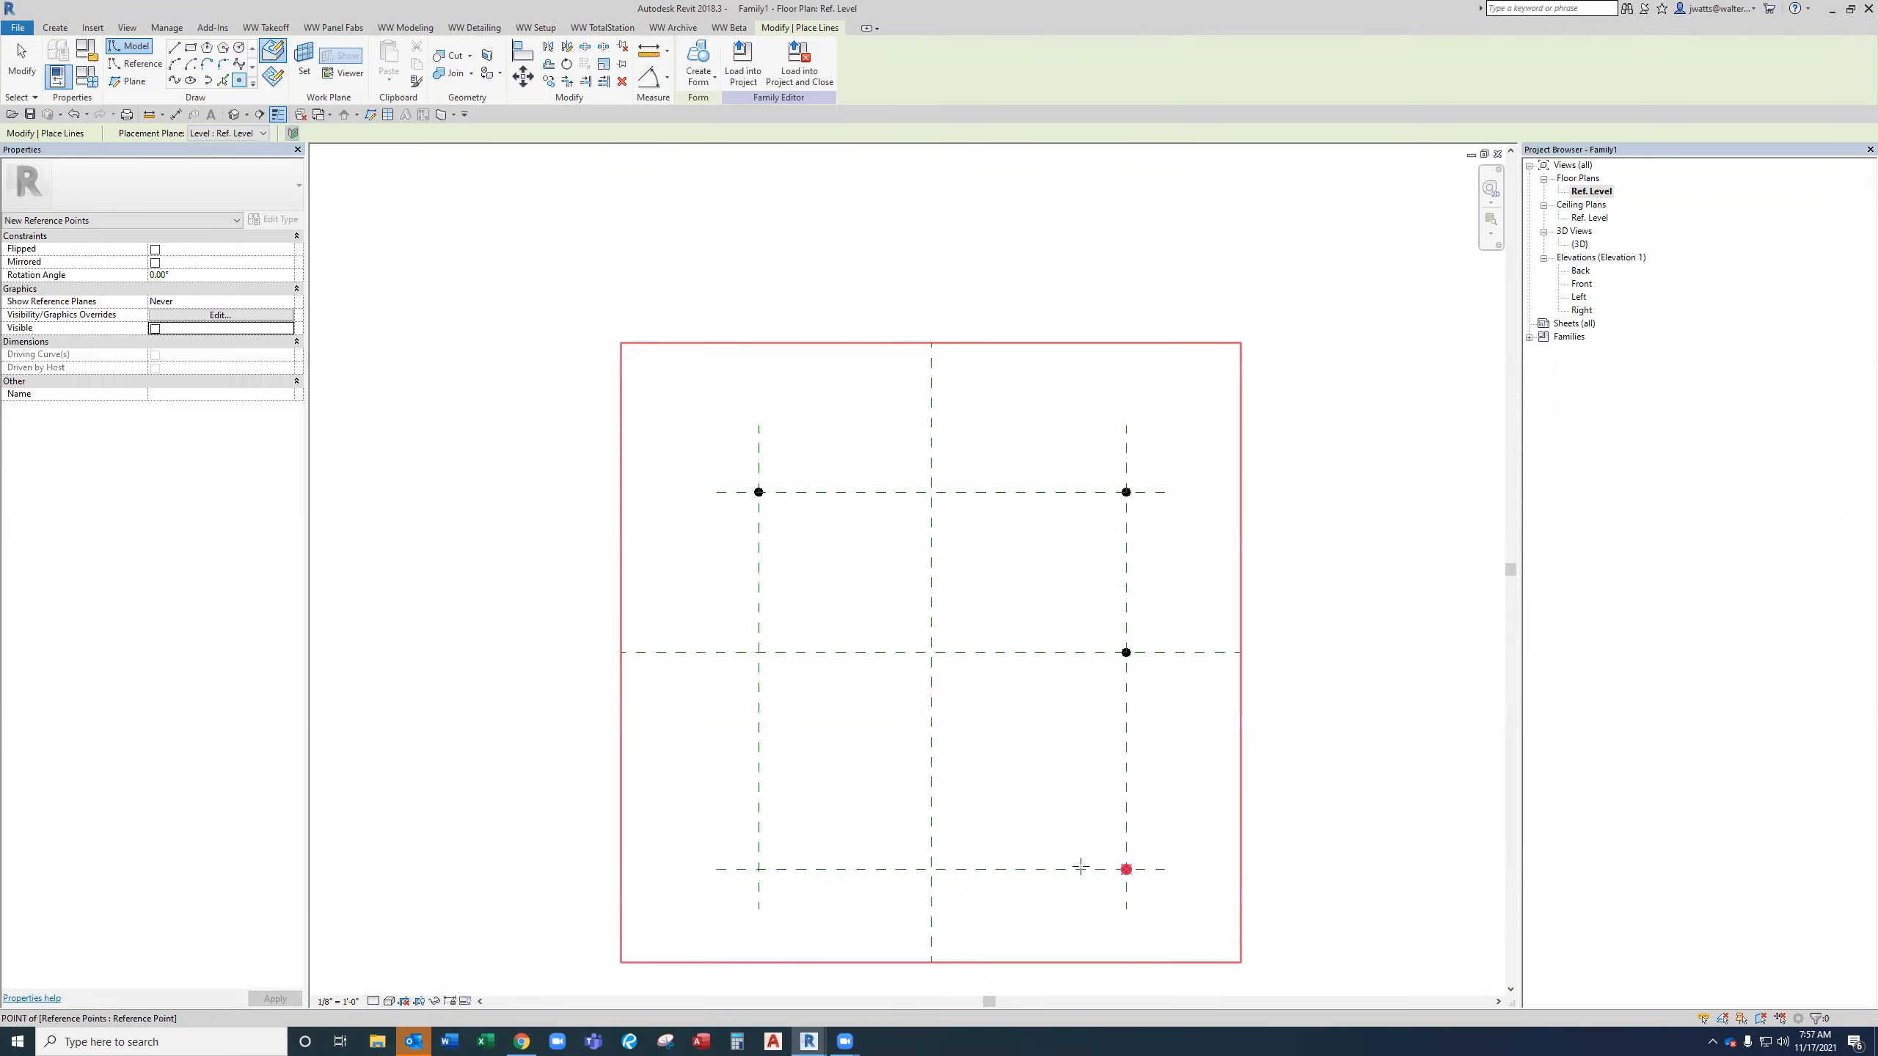
click(759, 869)
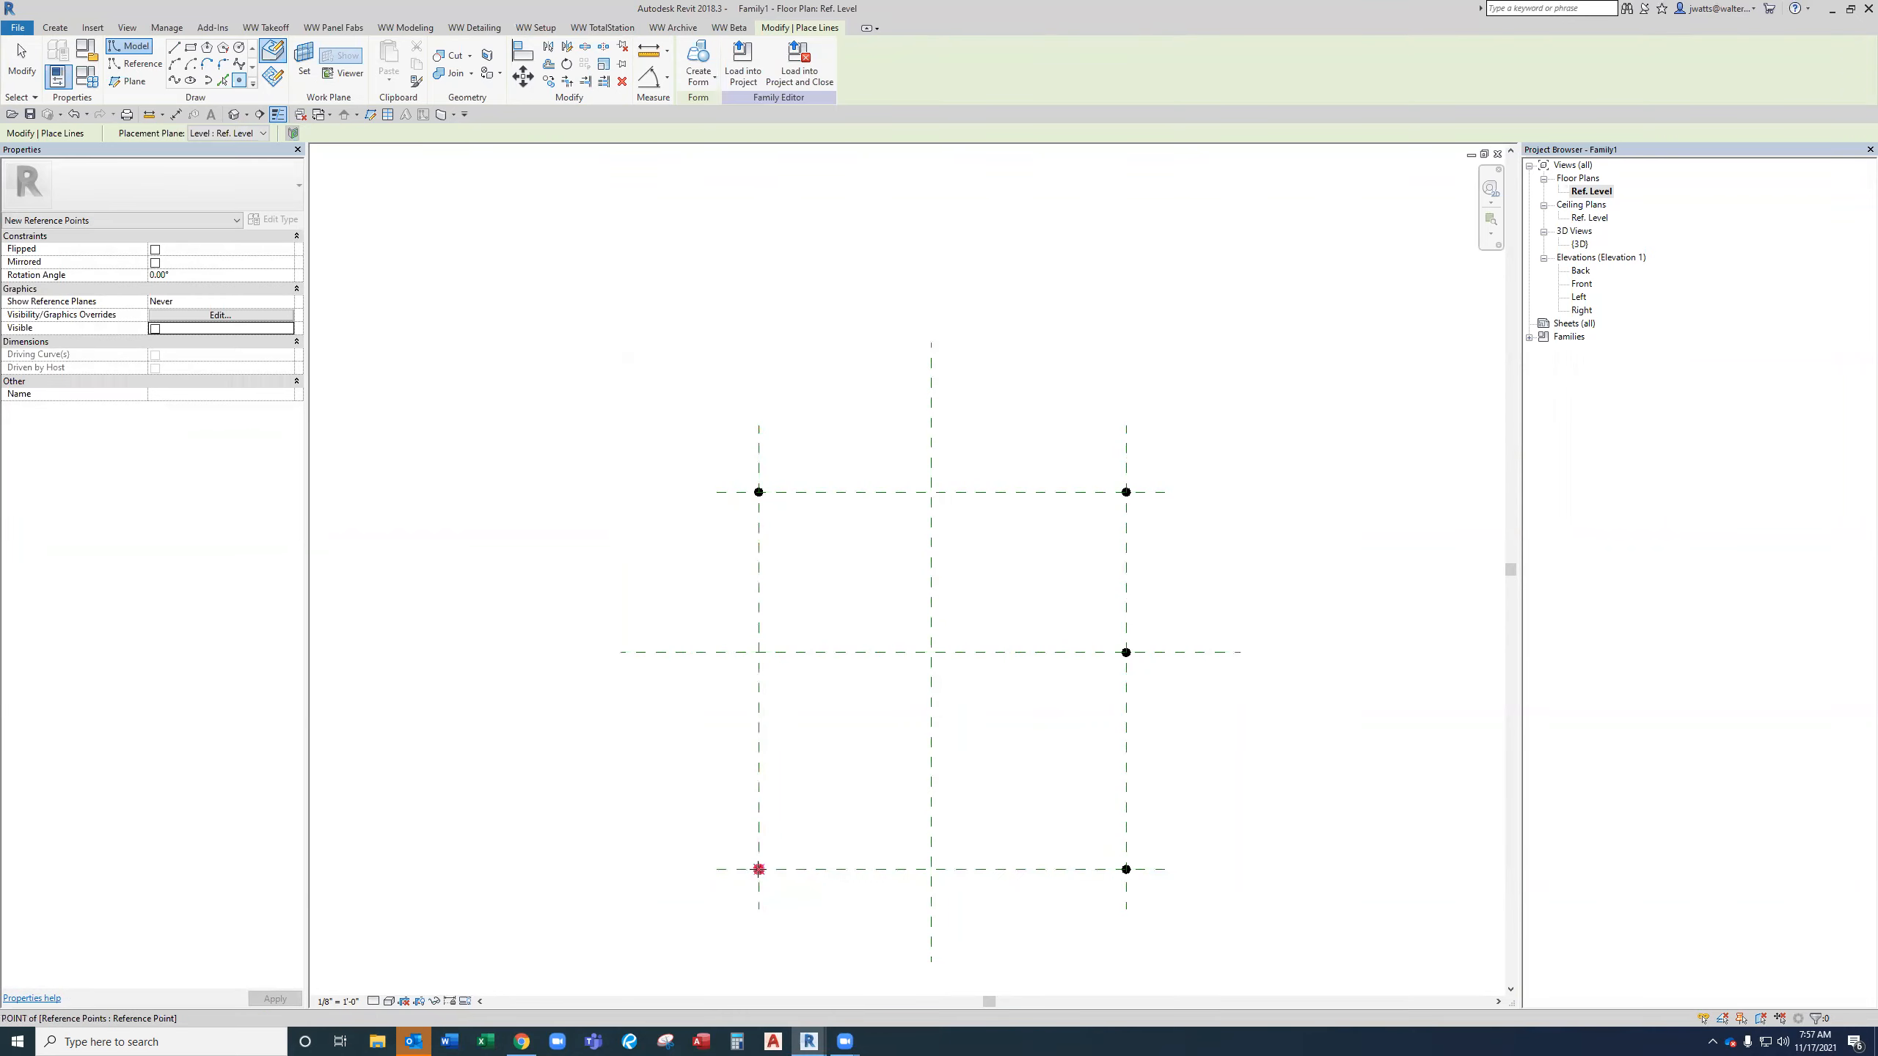
click(758, 653)
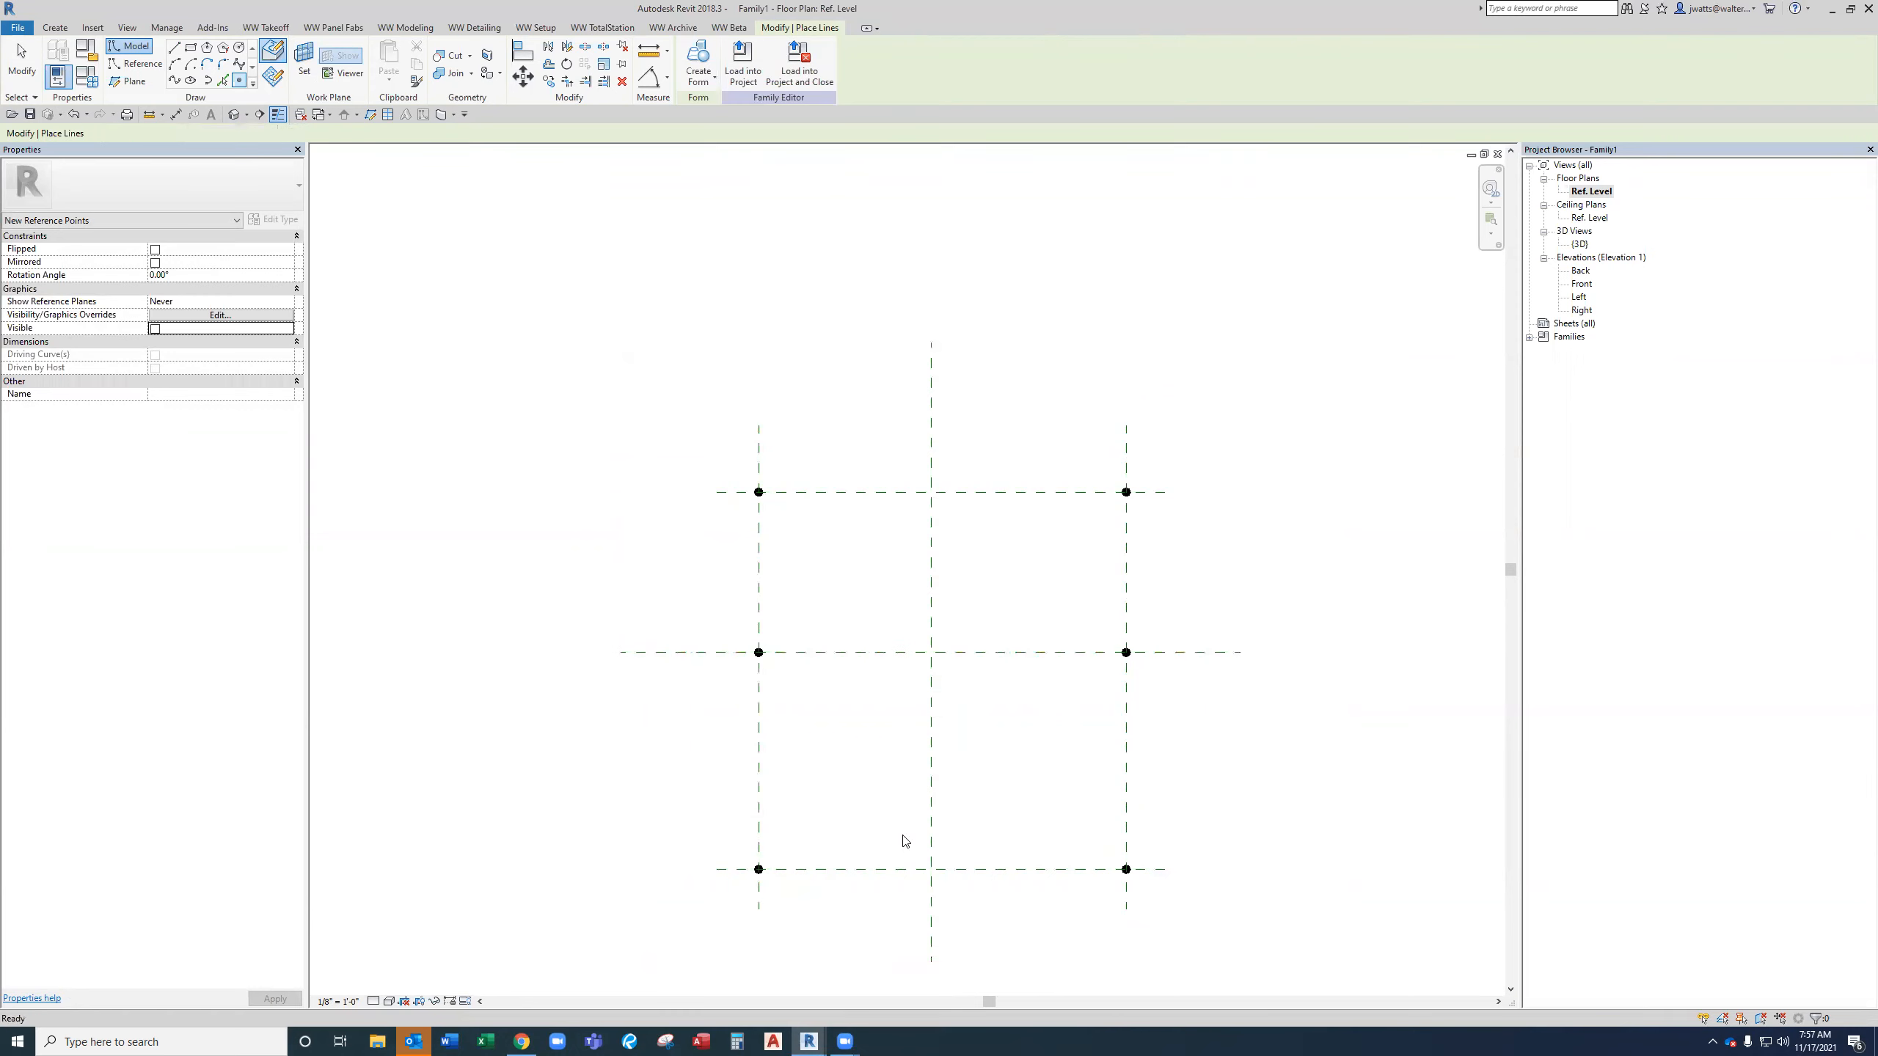
key(Escape)
key(Escape)
Window-select everything, filter the selection to Reference Points only, and make those points adaptive.
scroll(885, 767, down, 2)
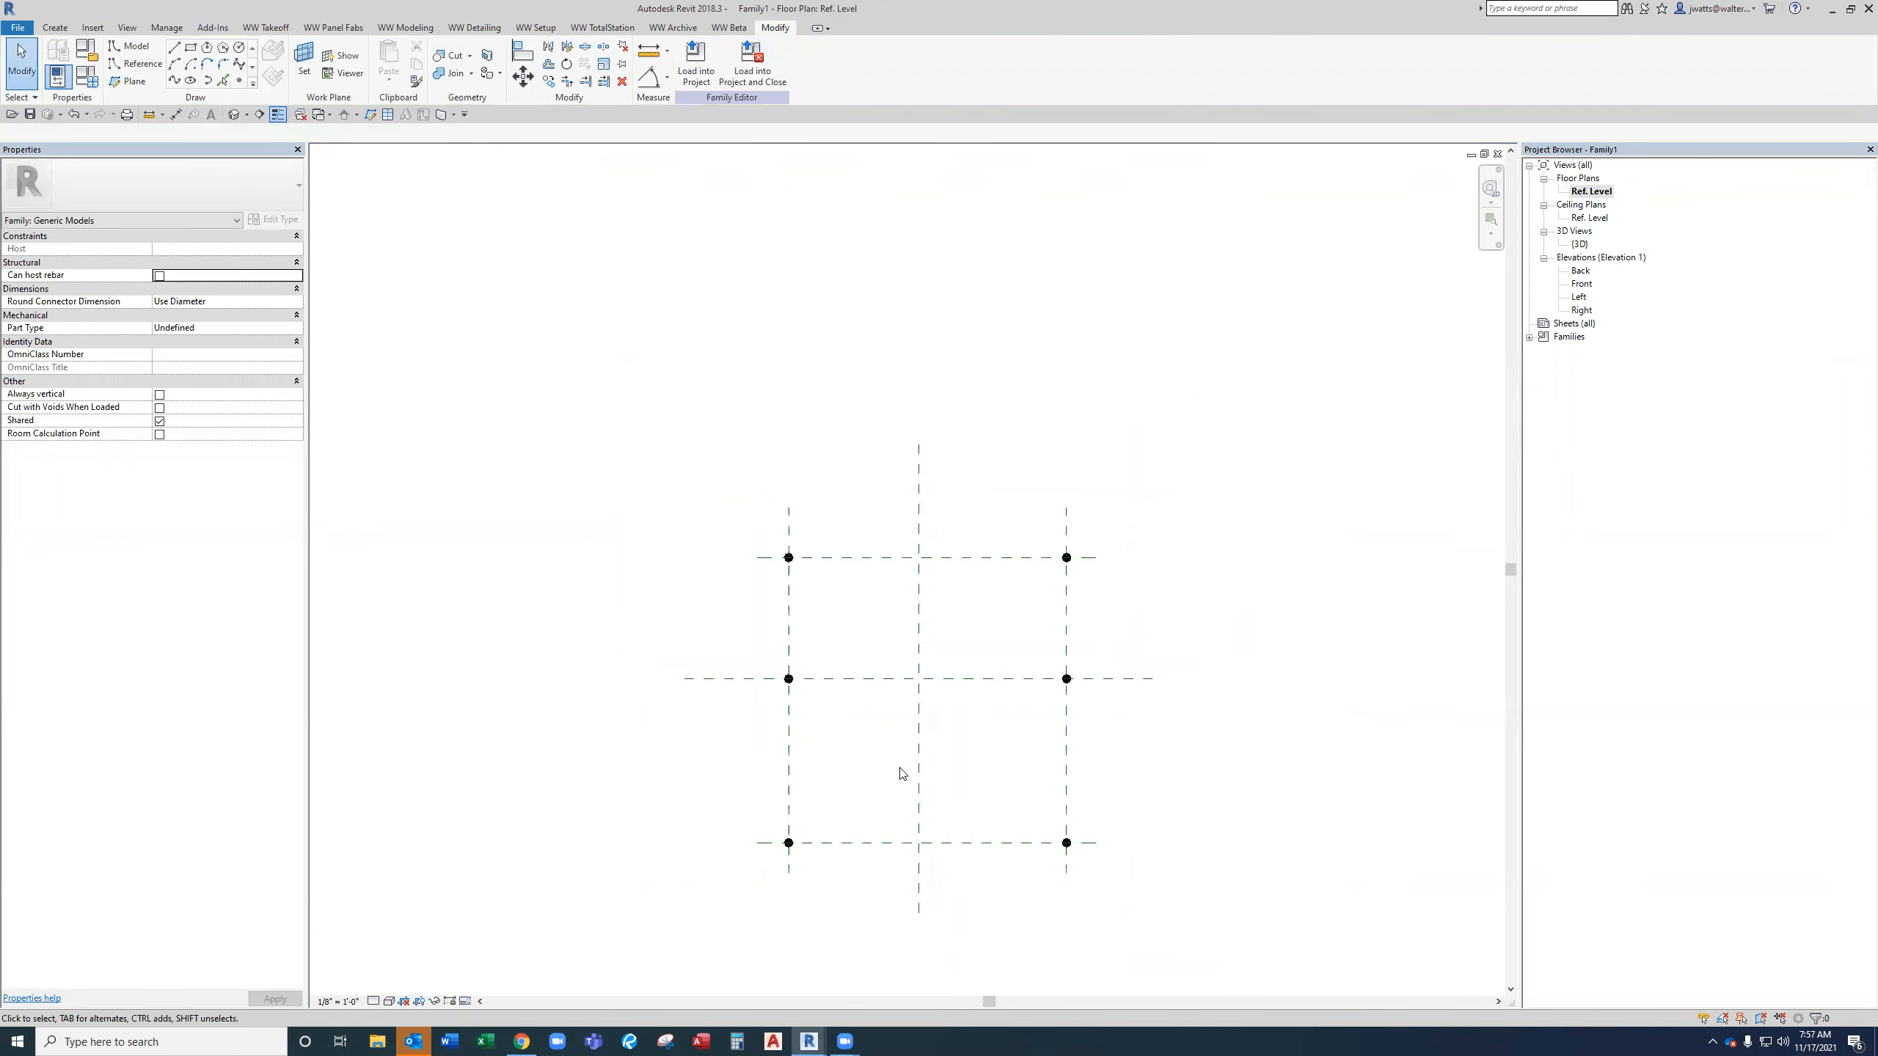
drag(1116, 921, 679, 477)
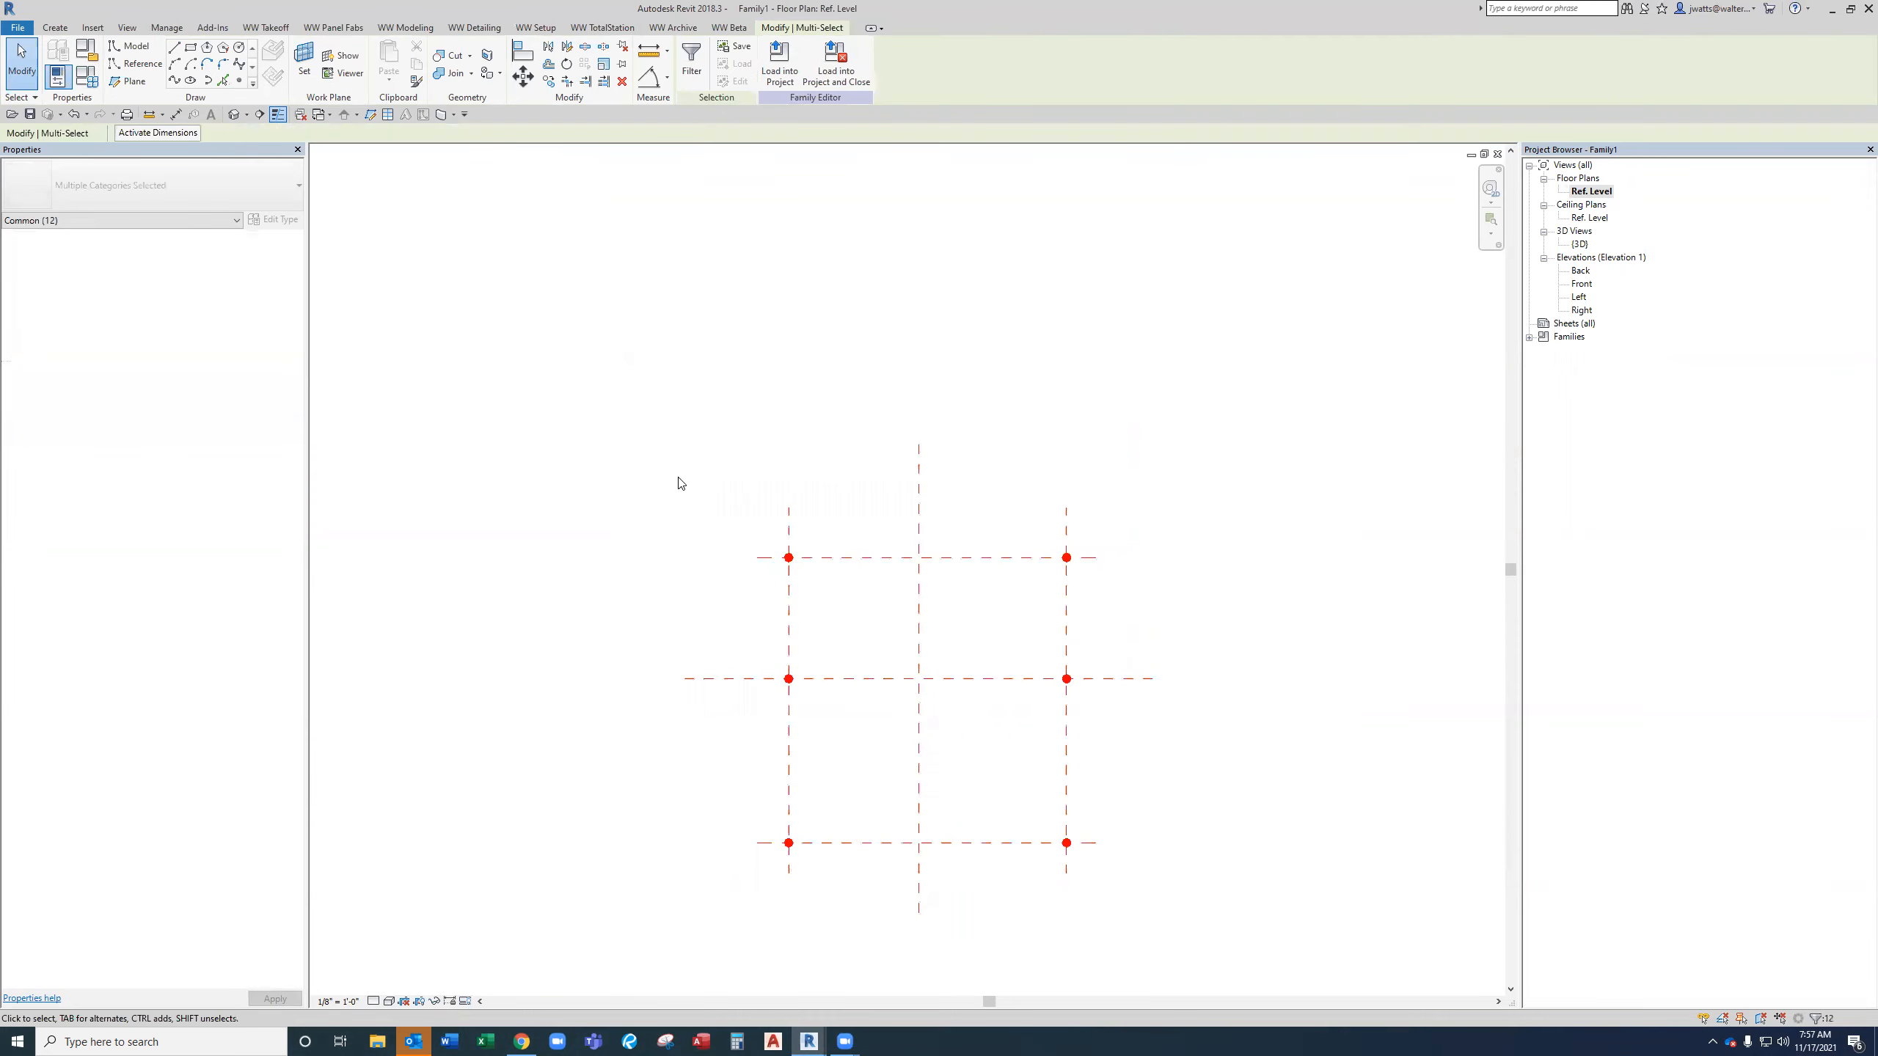
click(685, 87)
click(1021, 451)
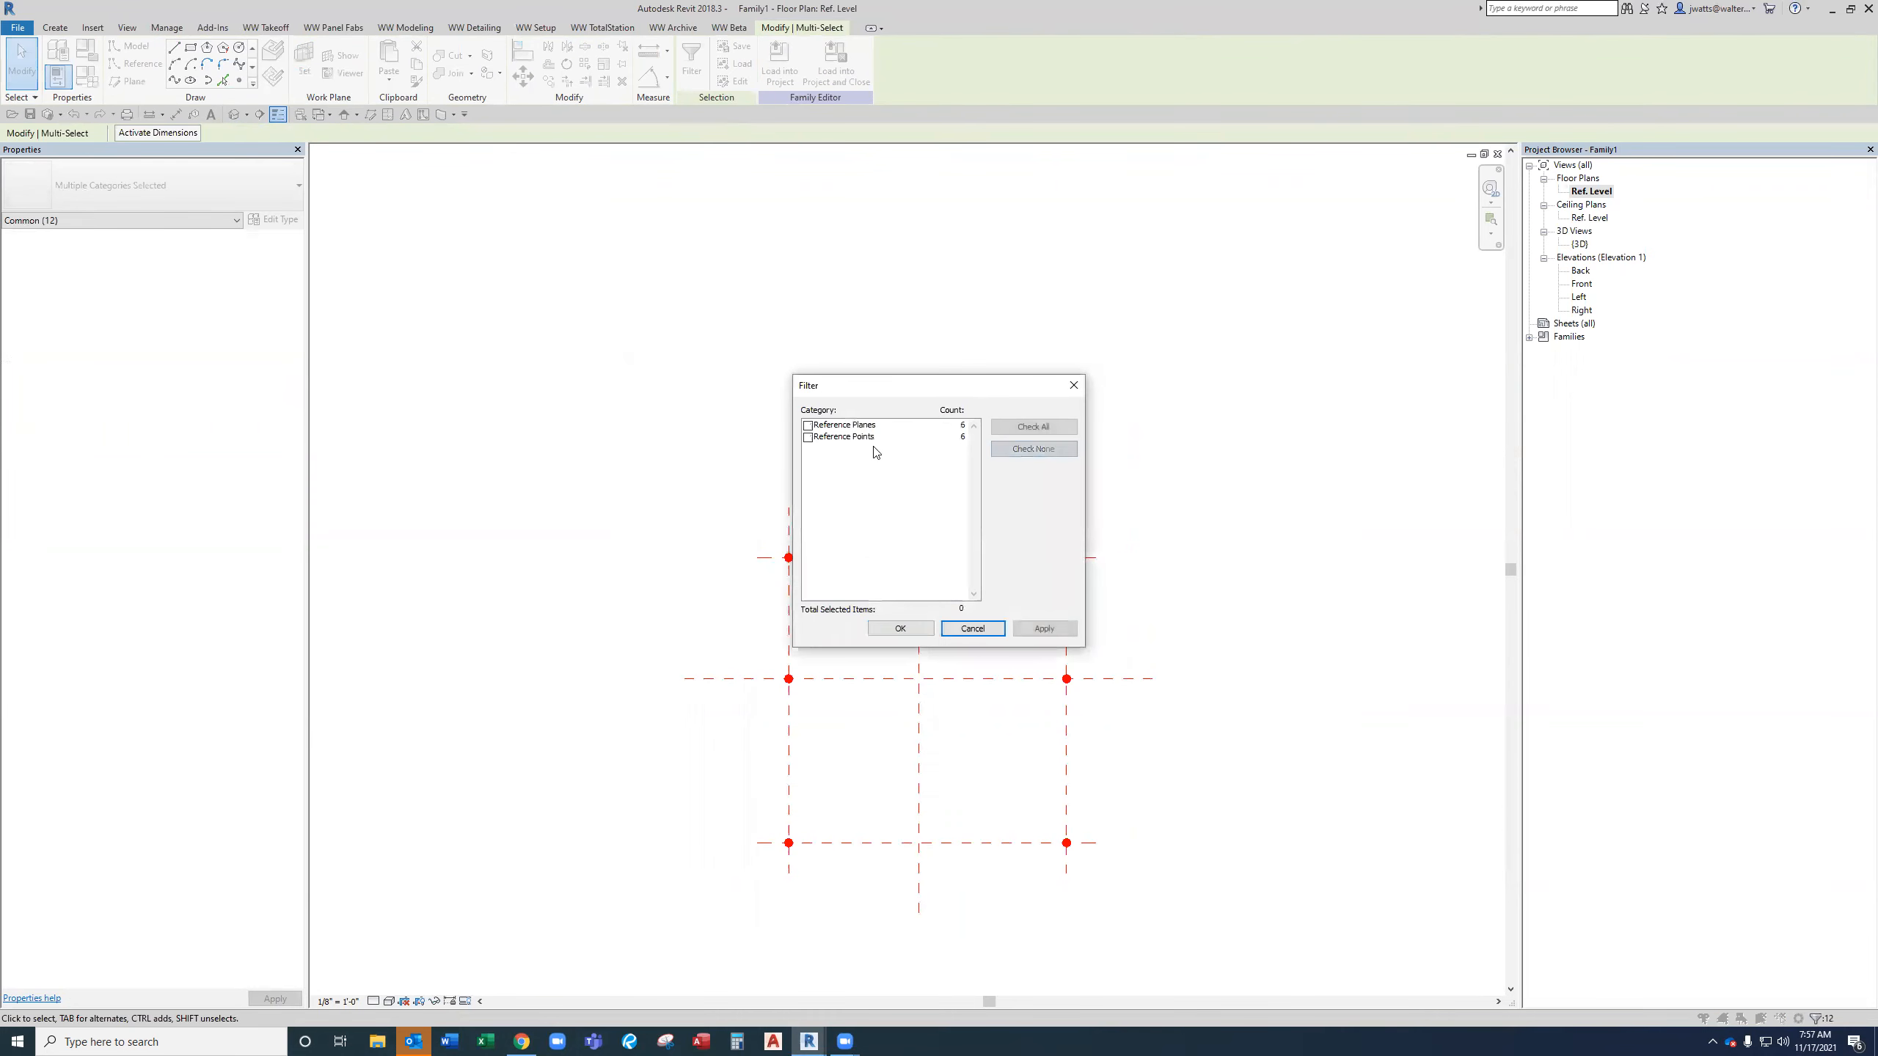
click(808, 438)
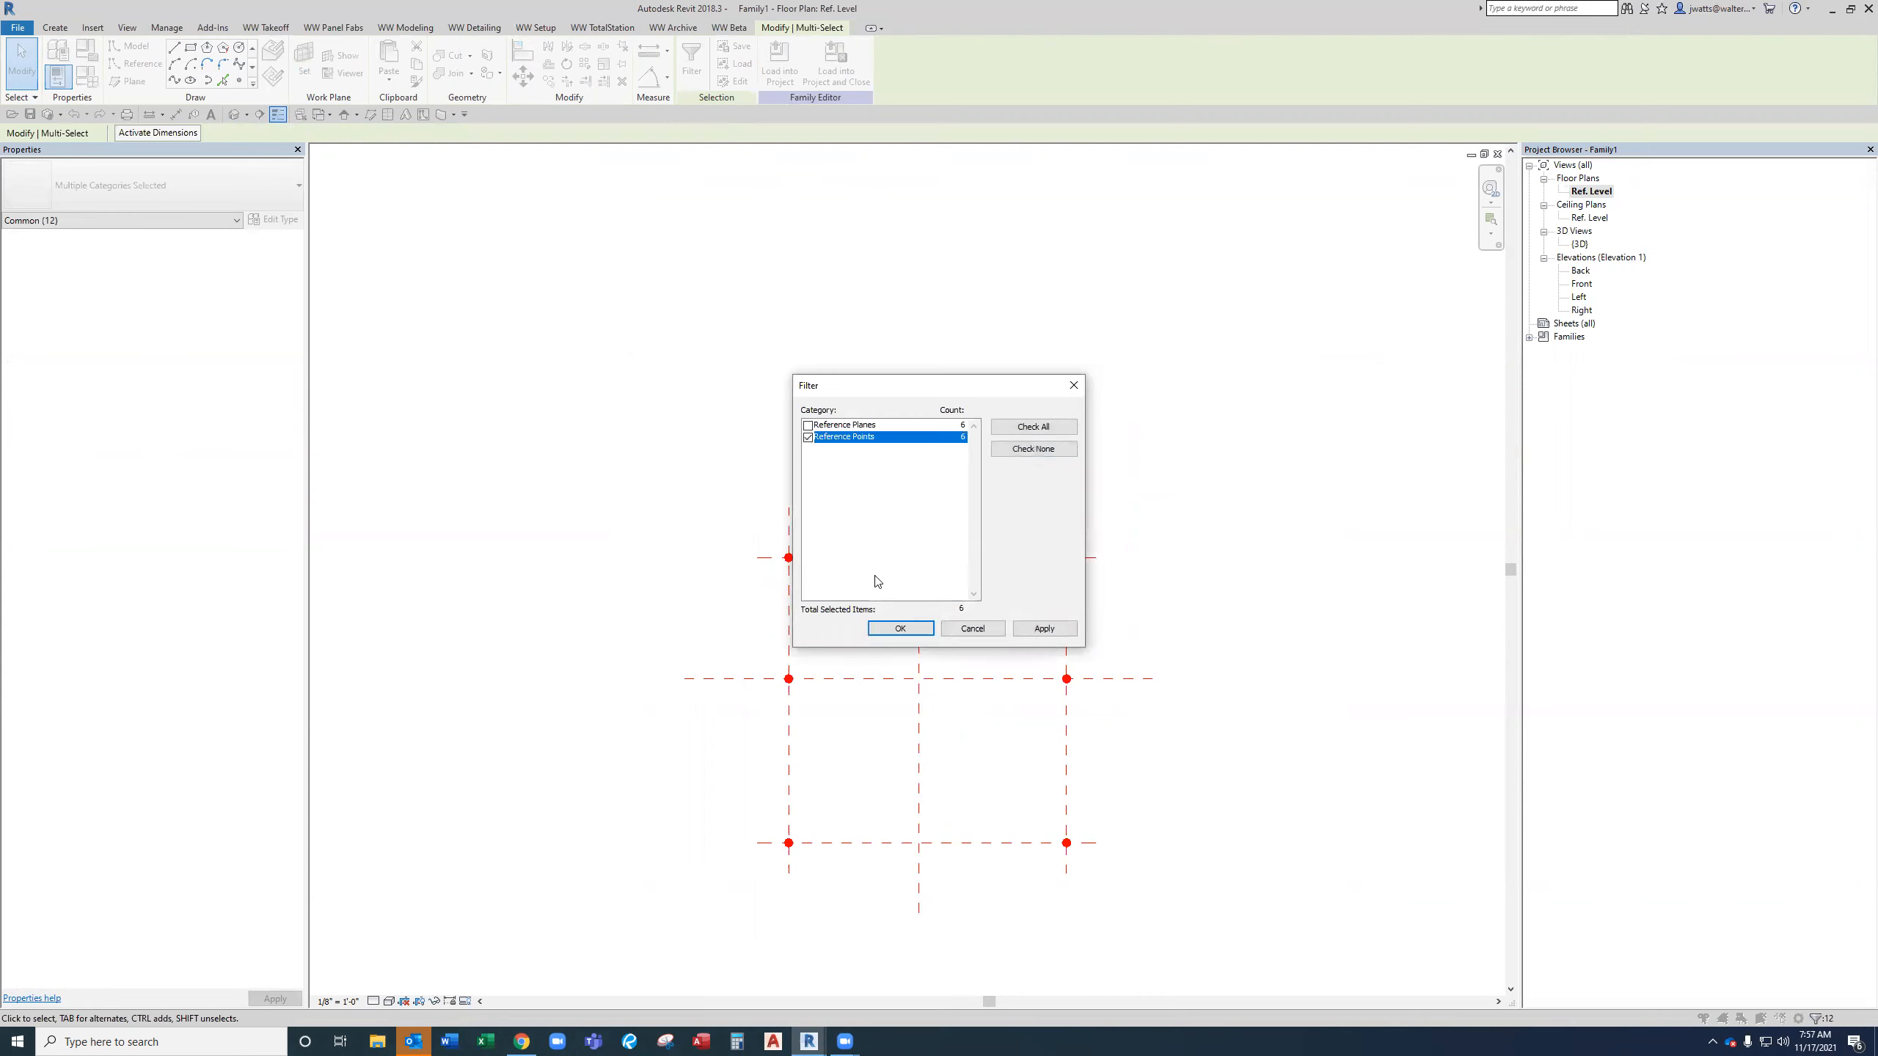
click(901, 628)
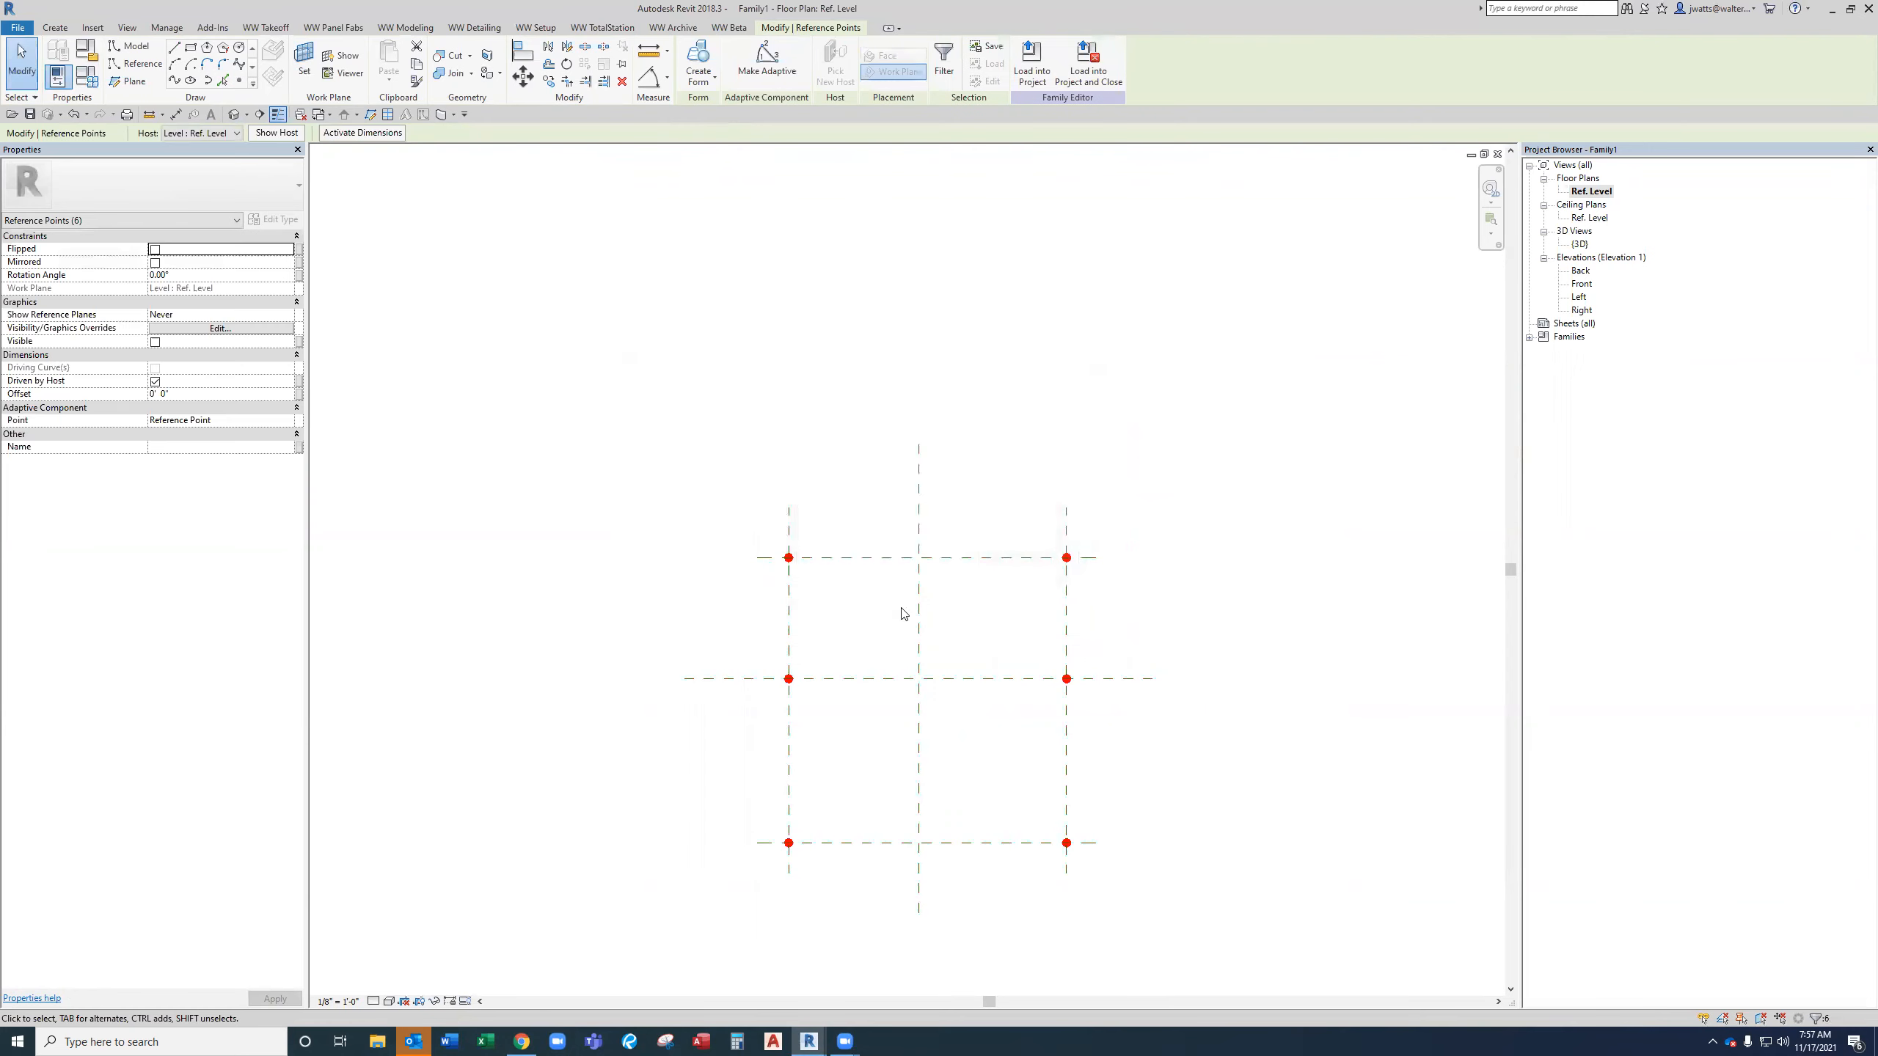
click(773, 77)
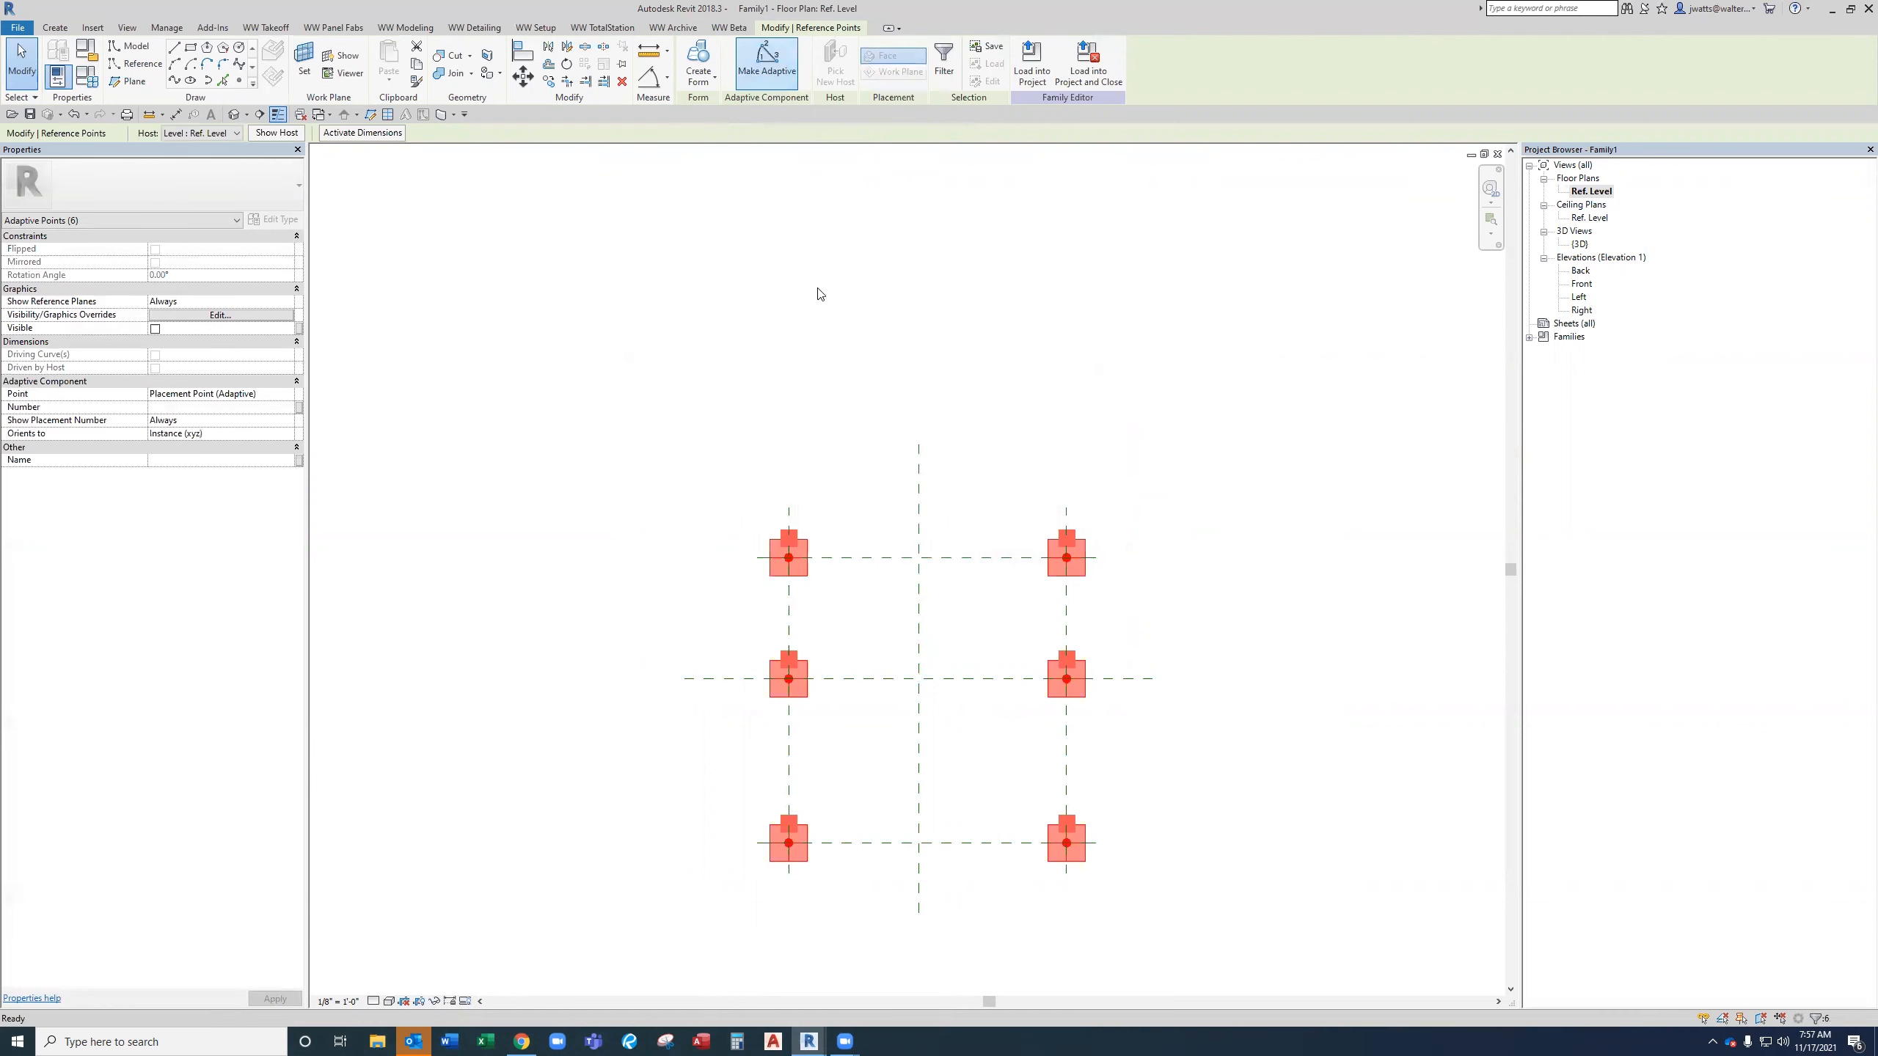
click(870, 485)
Delete the four added reference planes around the adaptive points, keeping the center planes.
scroll(887, 607, up, 2)
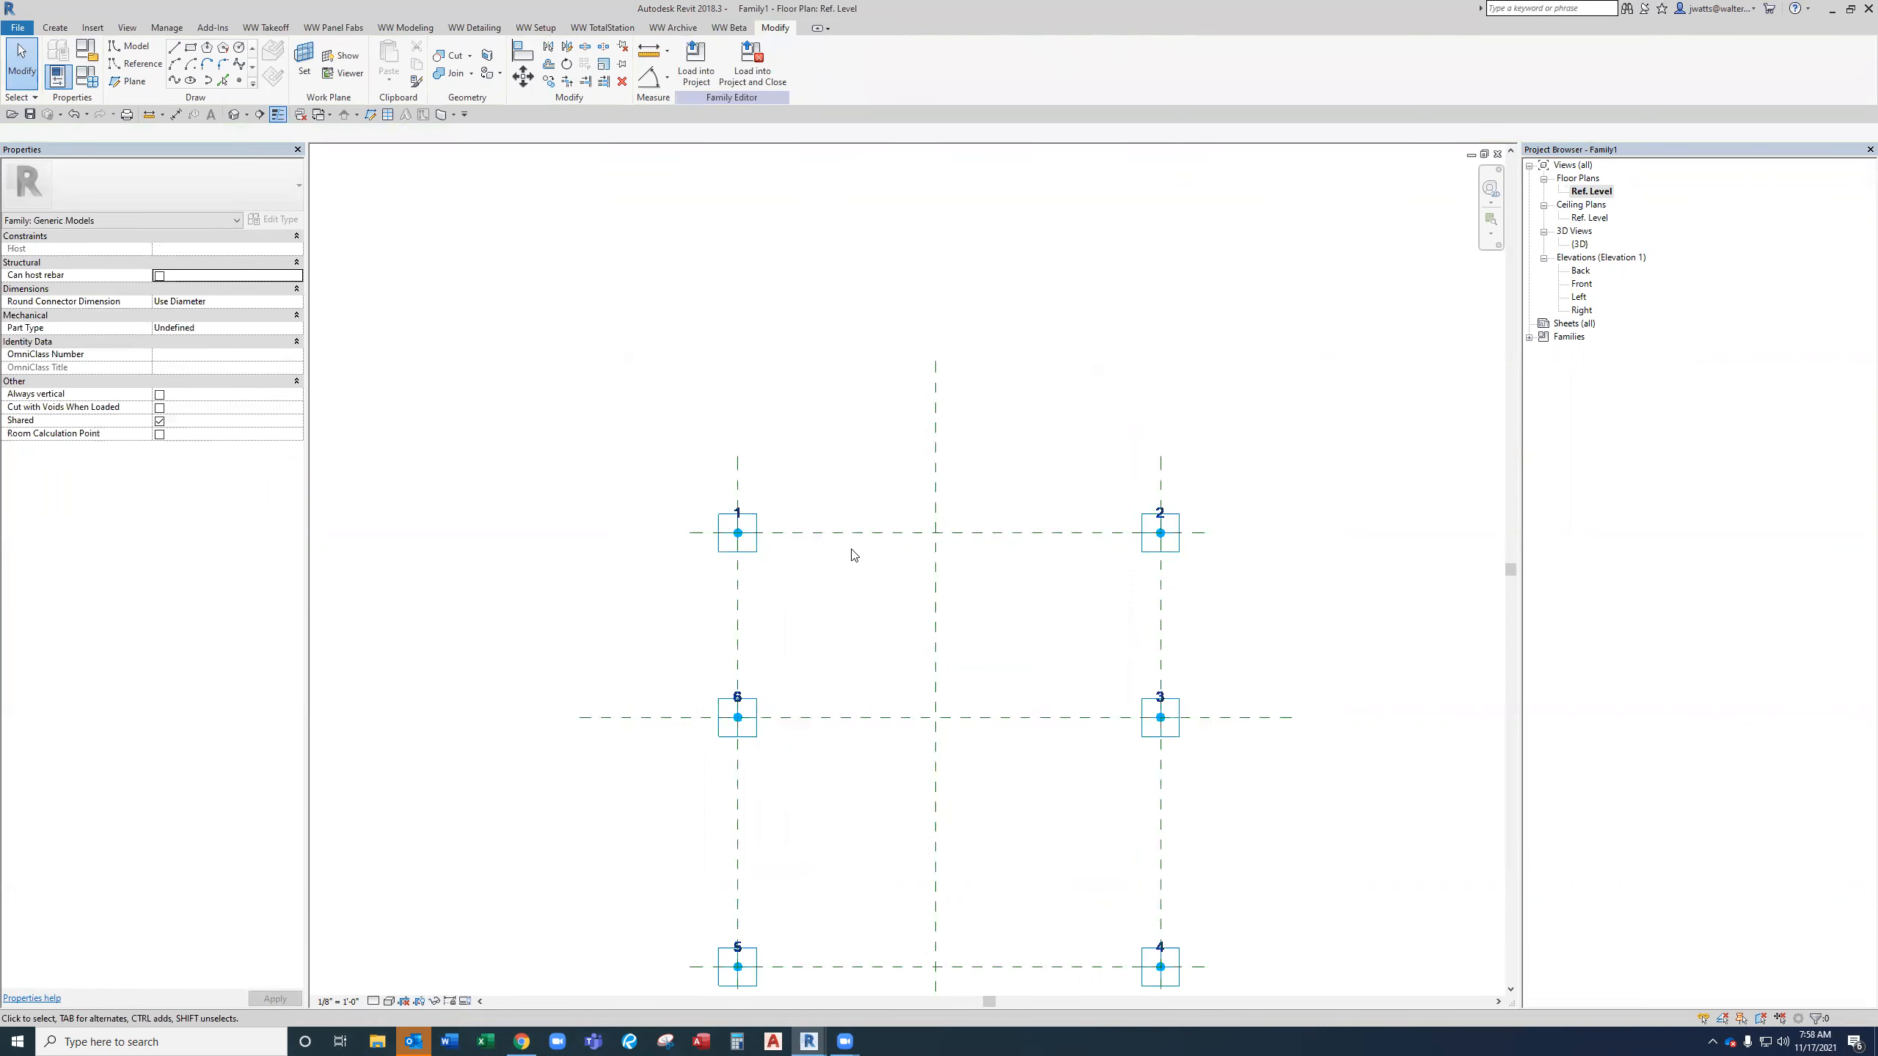
scroll(854, 557, down, 1)
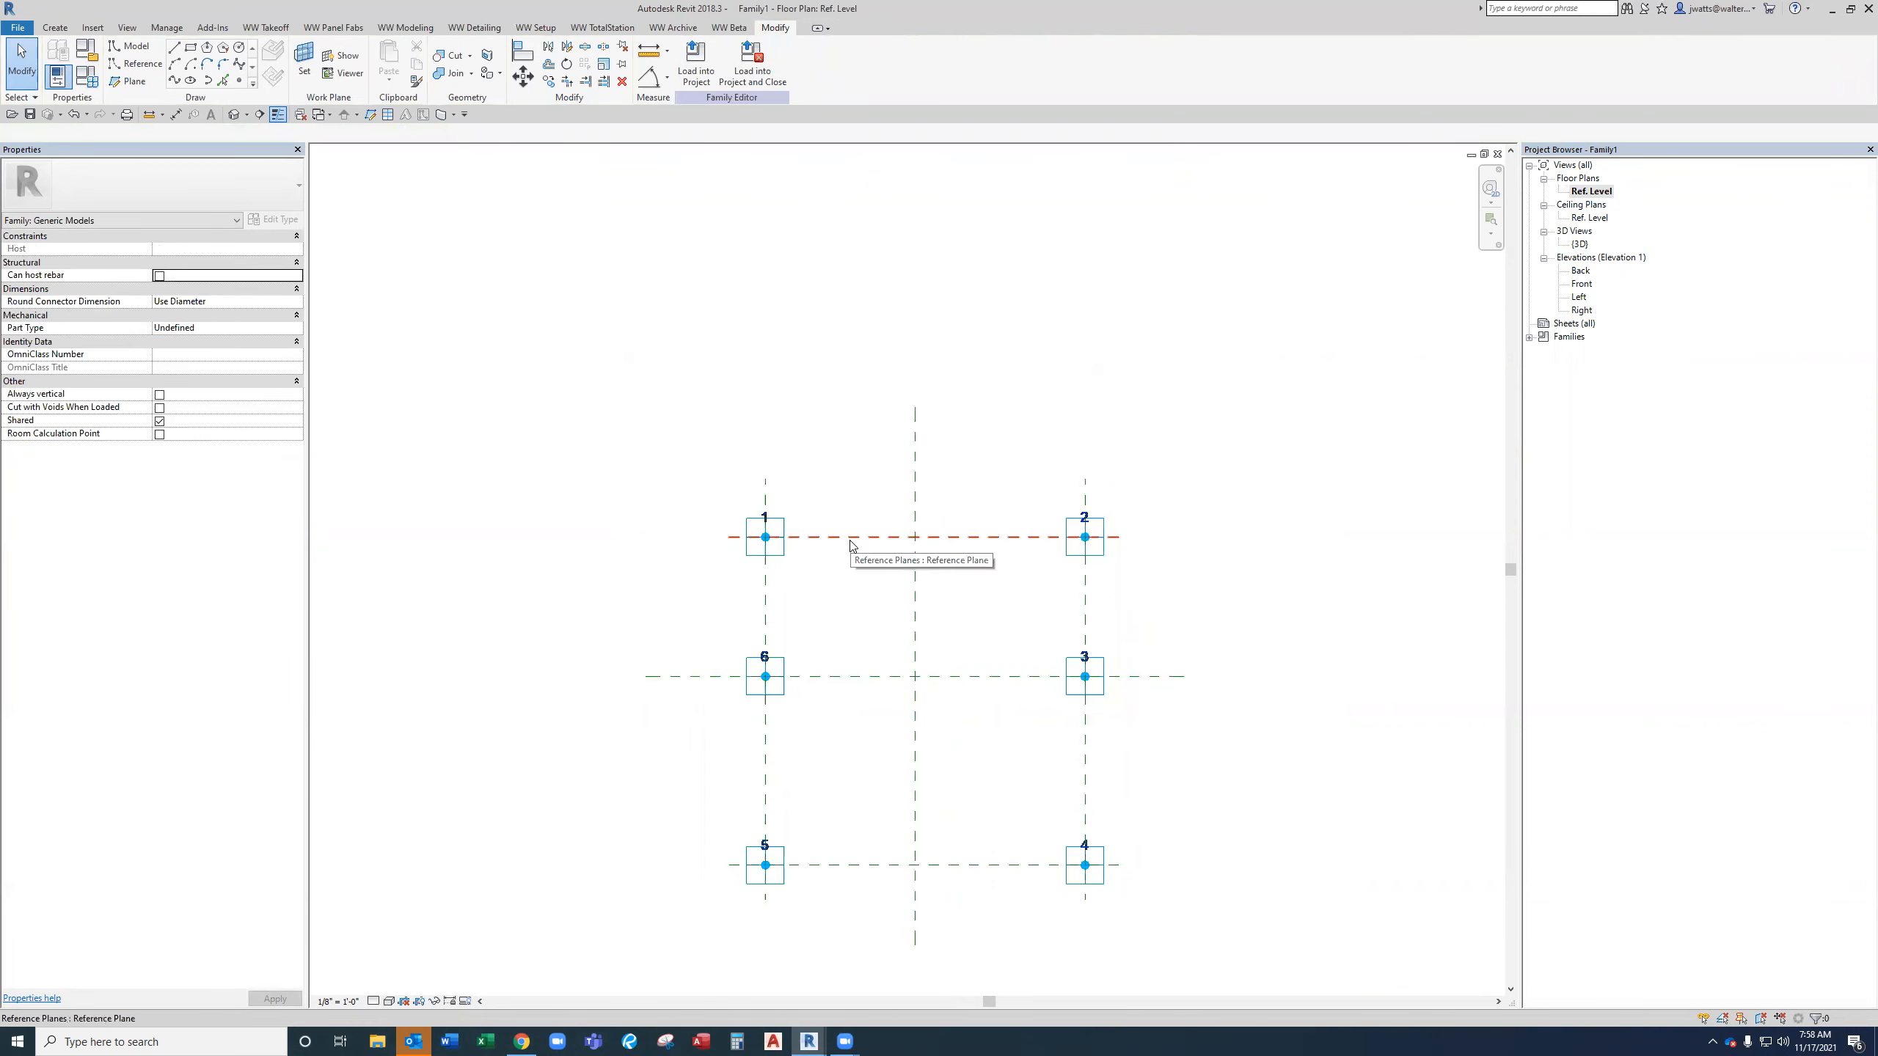
click(850, 539)
key(Delete)
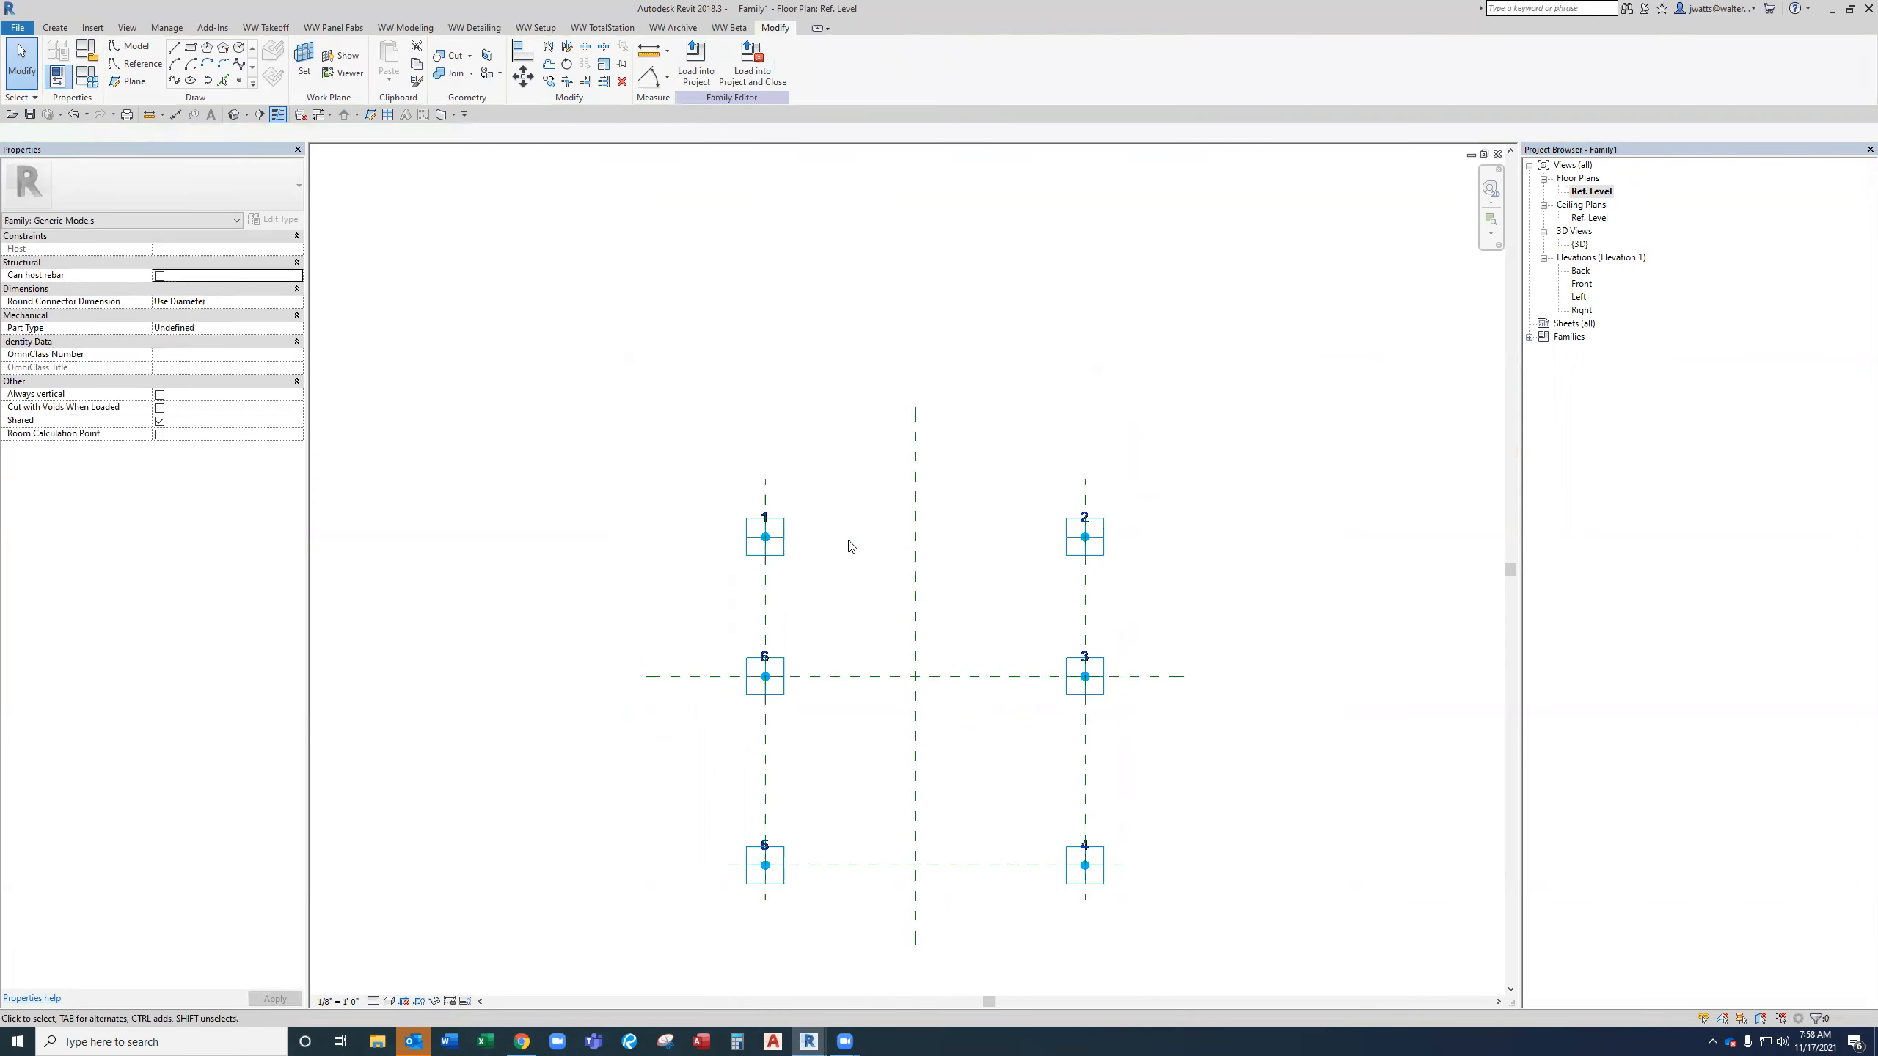
click(766, 485)
key(Delete)
click(1088, 498)
key(Delete)
click(990, 867)
key(Delete)
With 3D Snapping on, draw a chain of reference lines through adaptive points 1, 2, 3, 4, 5, 6 and back to 1.
click(137, 64)
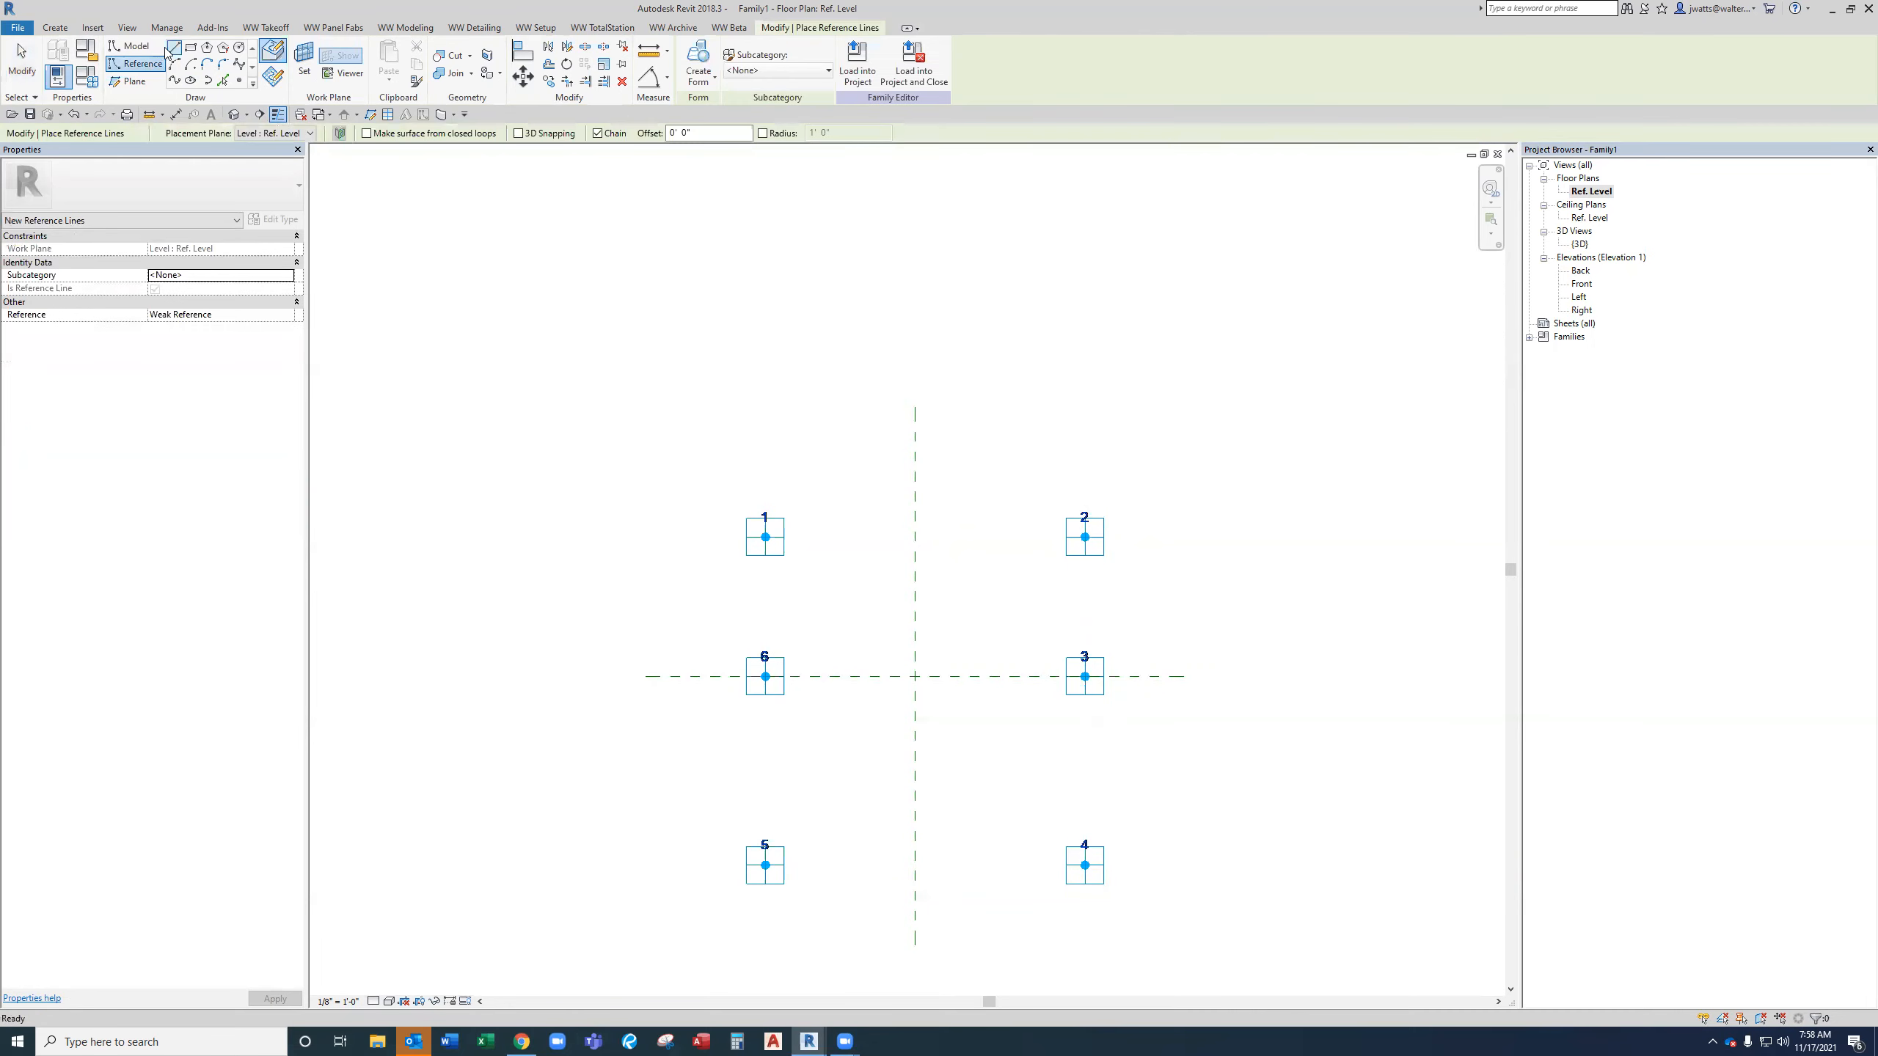
click(519, 134)
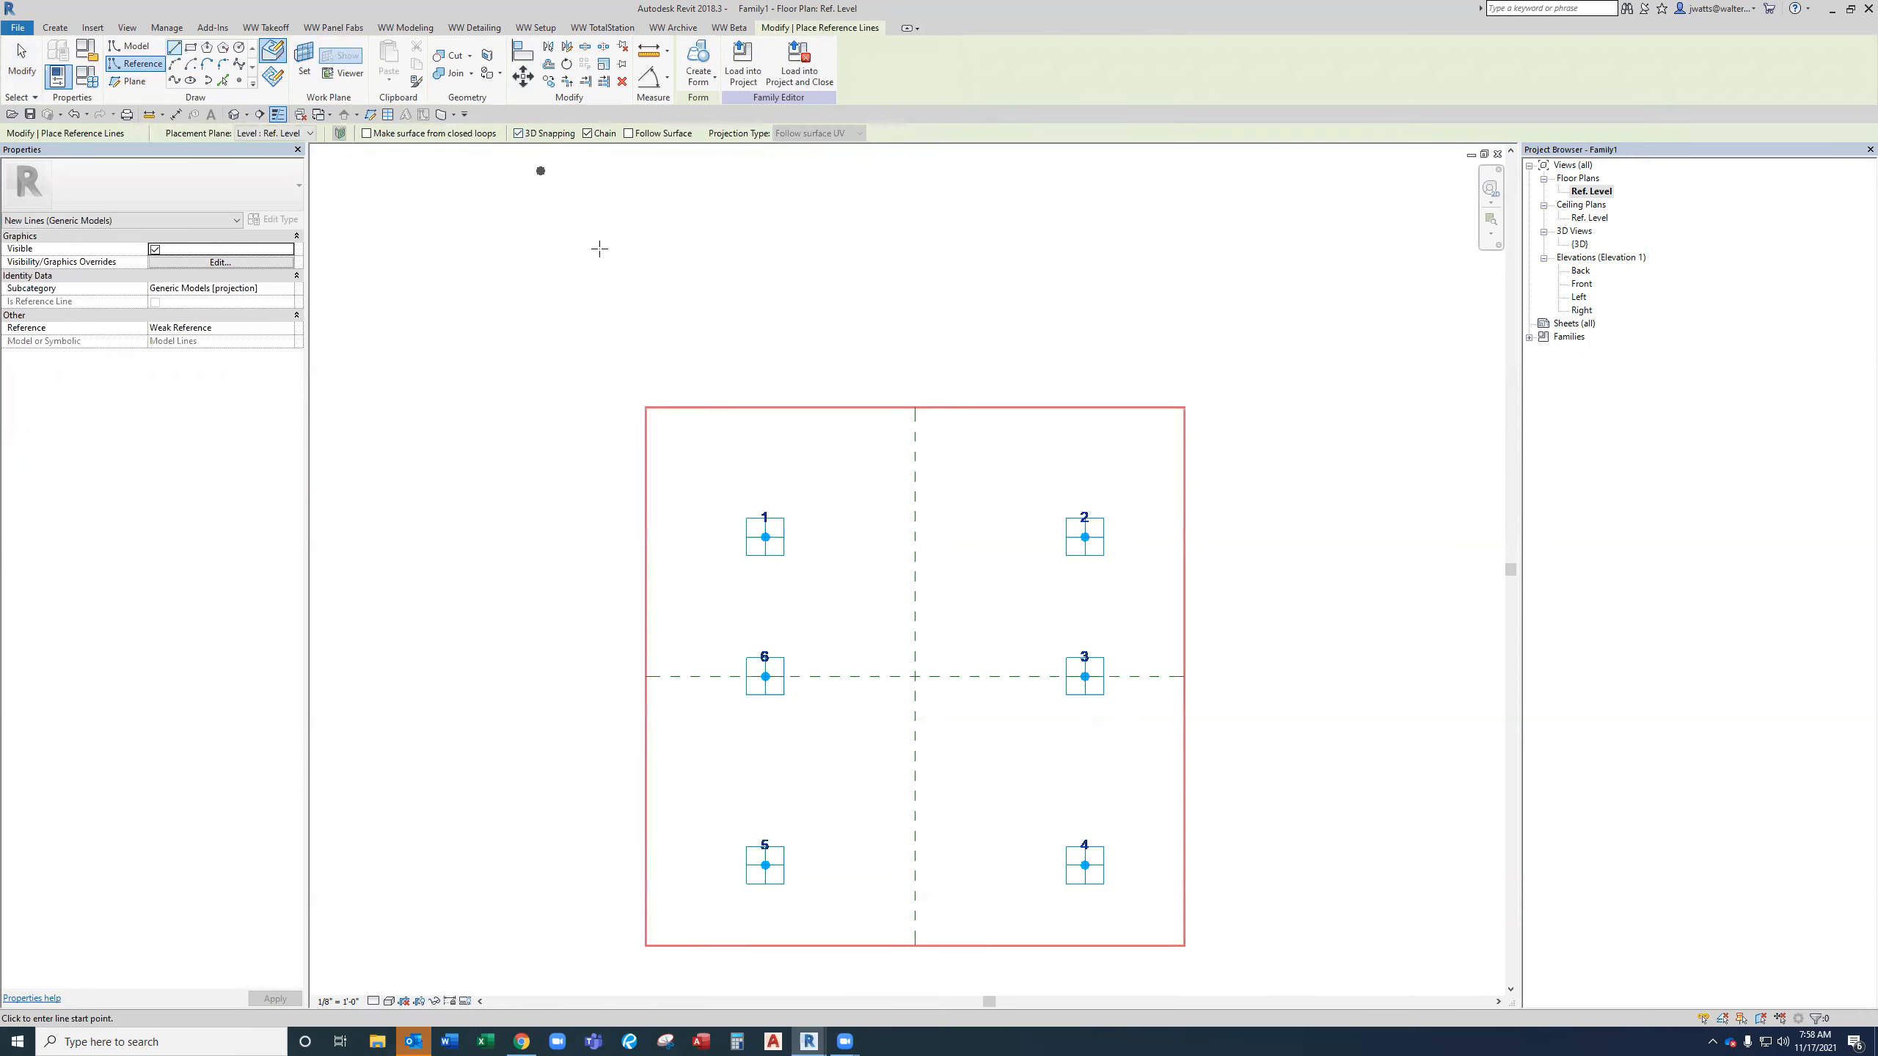
click(777, 543)
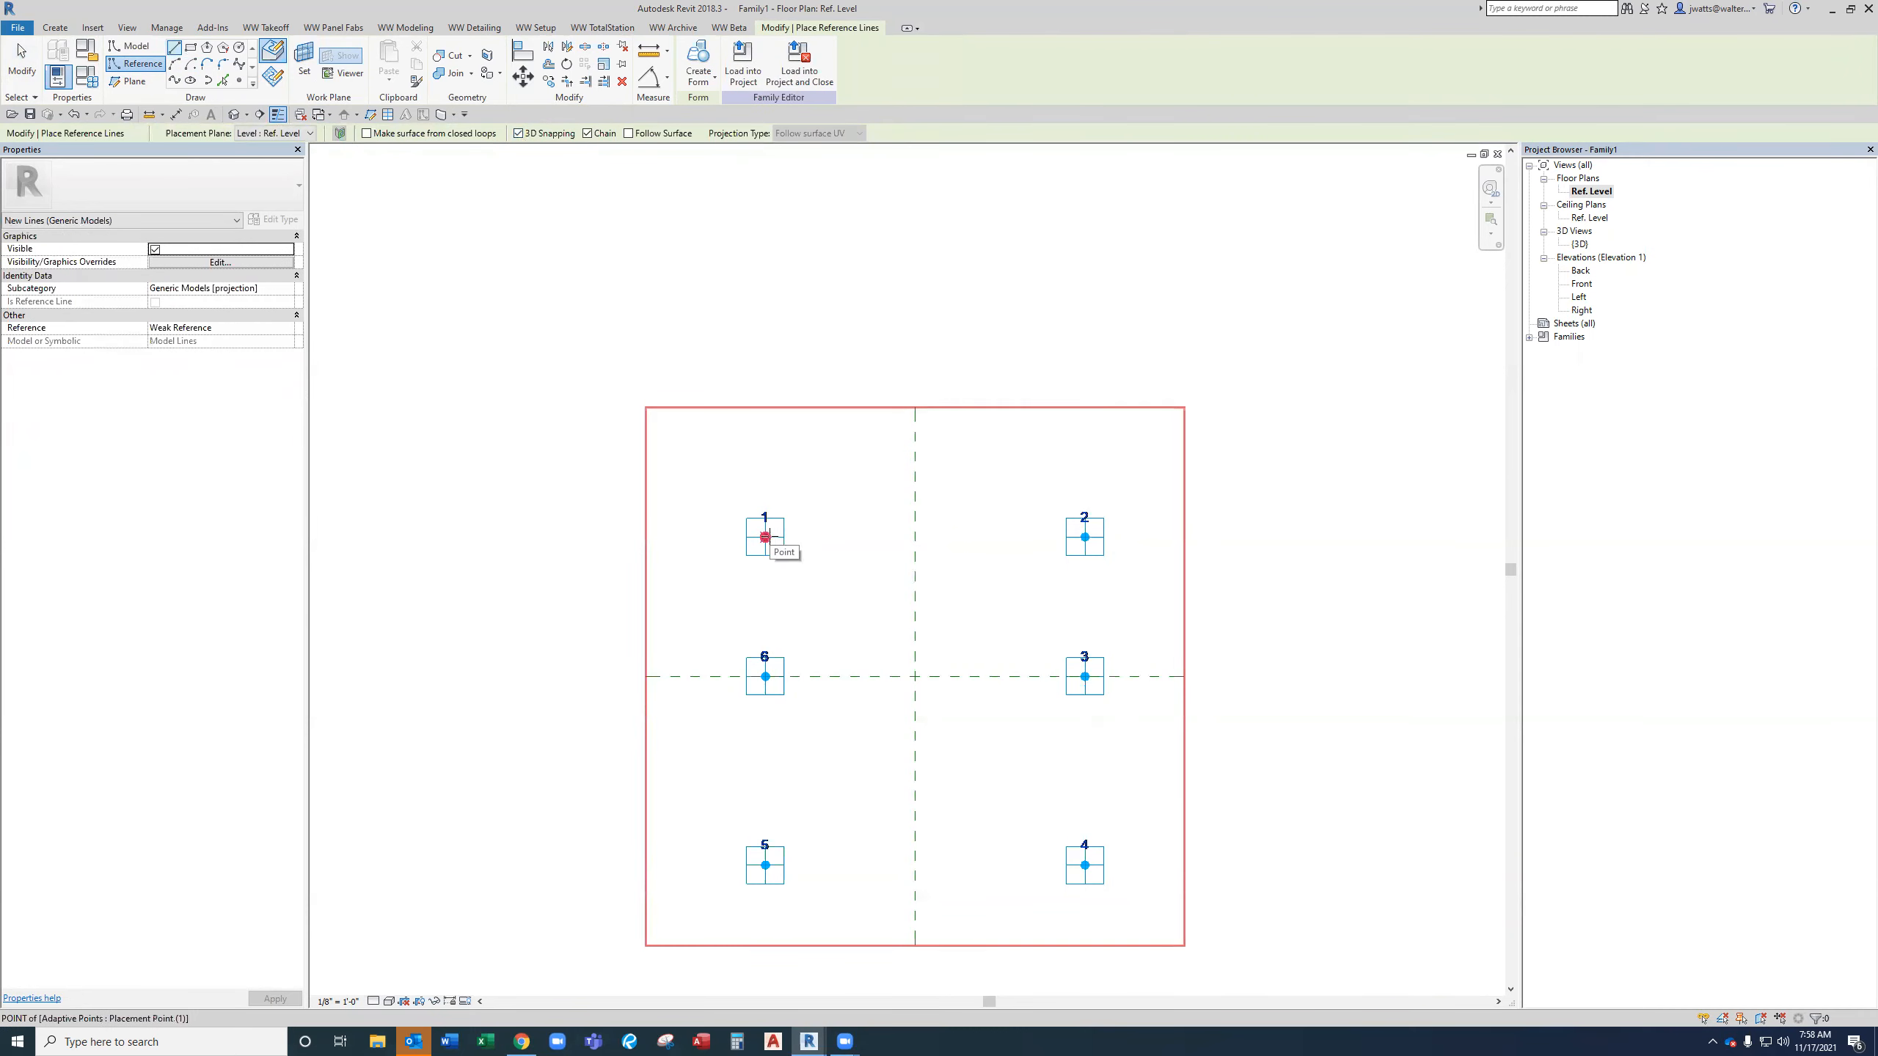
click(1085, 538)
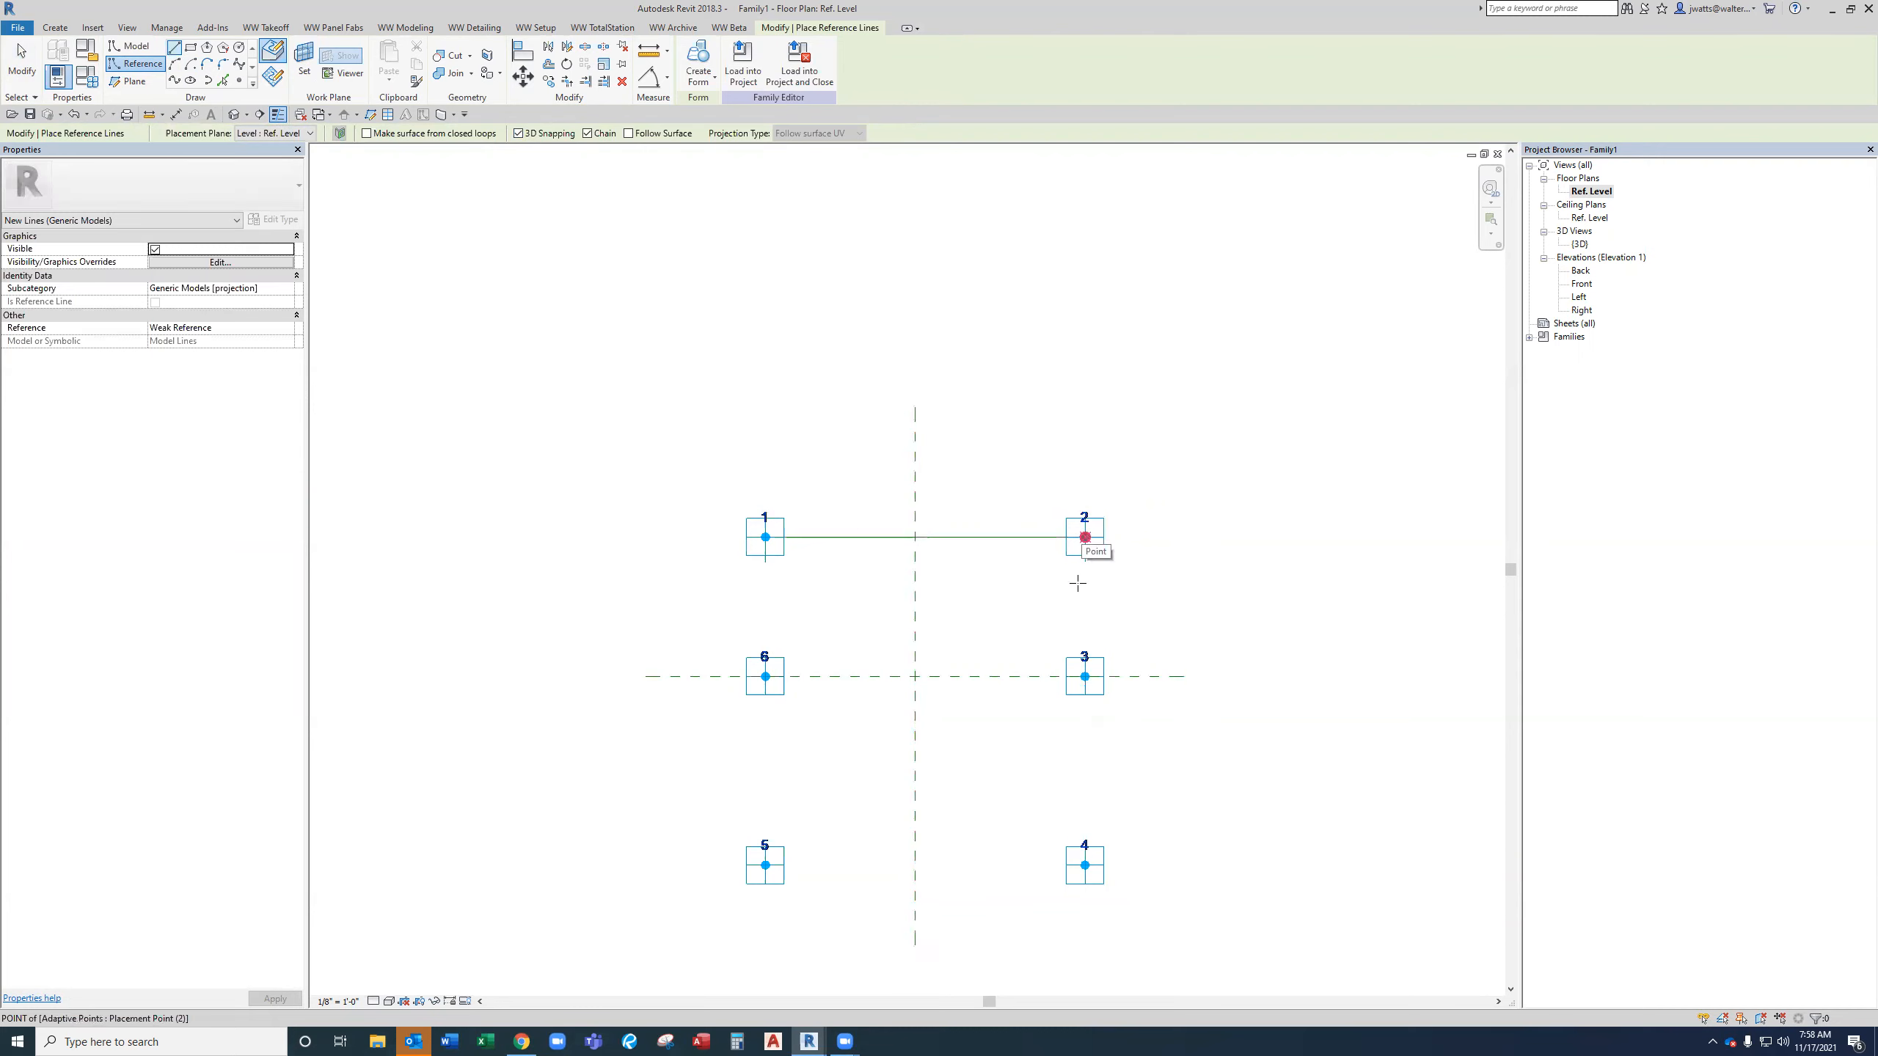
click(1085, 677)
click(1085, 865)
click(765, 865)
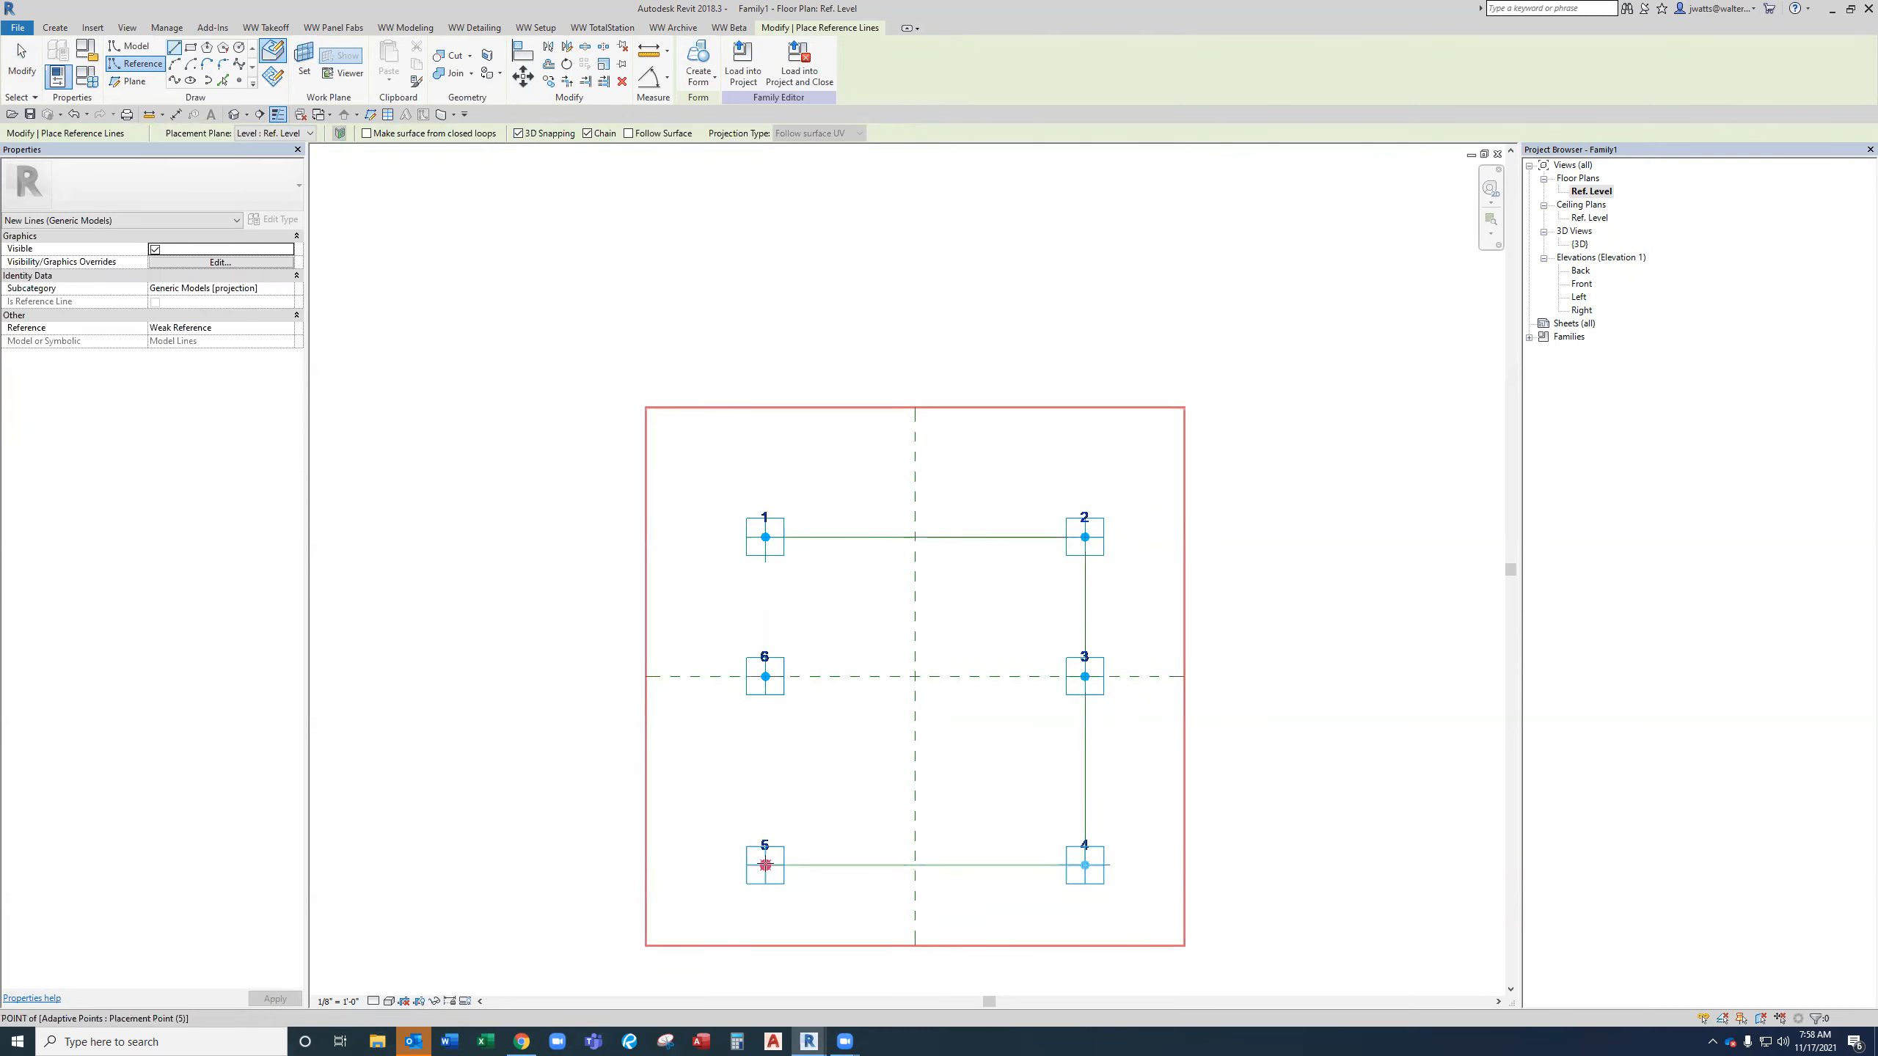
click(765, 676)
click(765, 538)
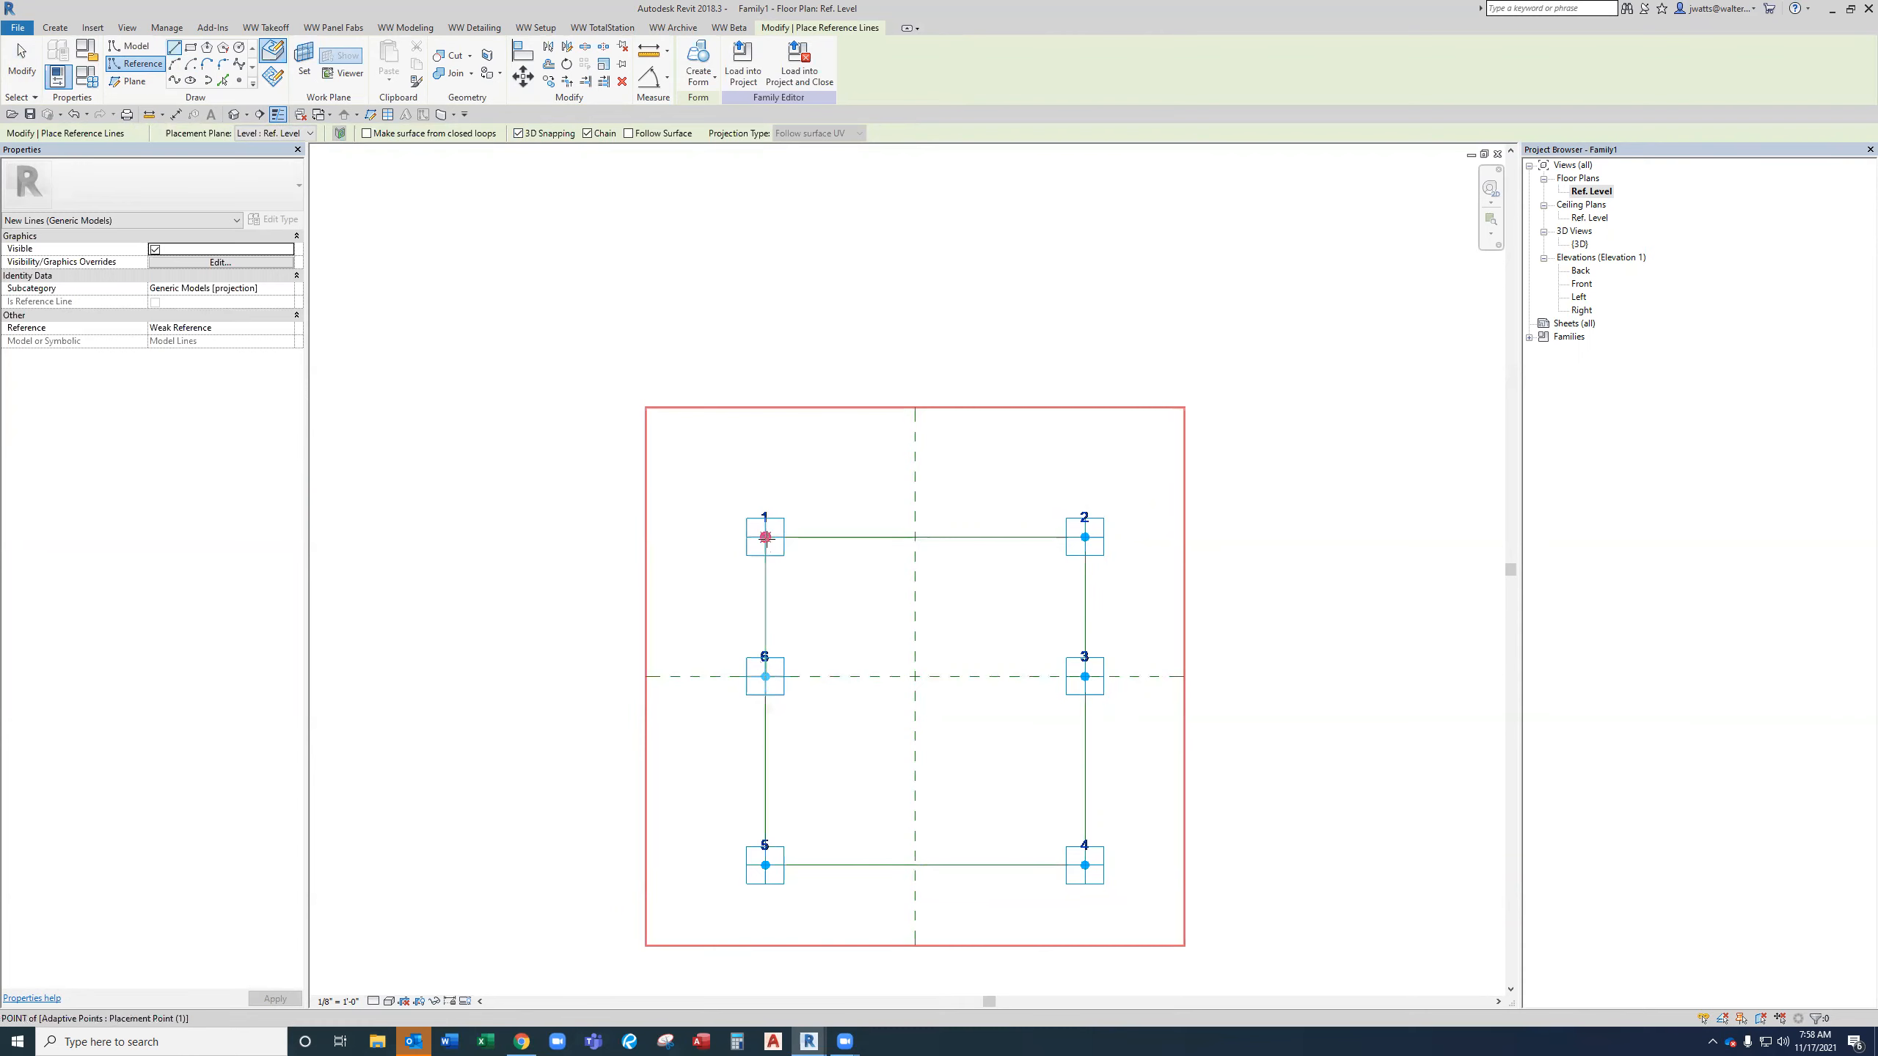
Draw a reference line connecting adaptive points 6 and 3 across the middle.
click(765, 678)
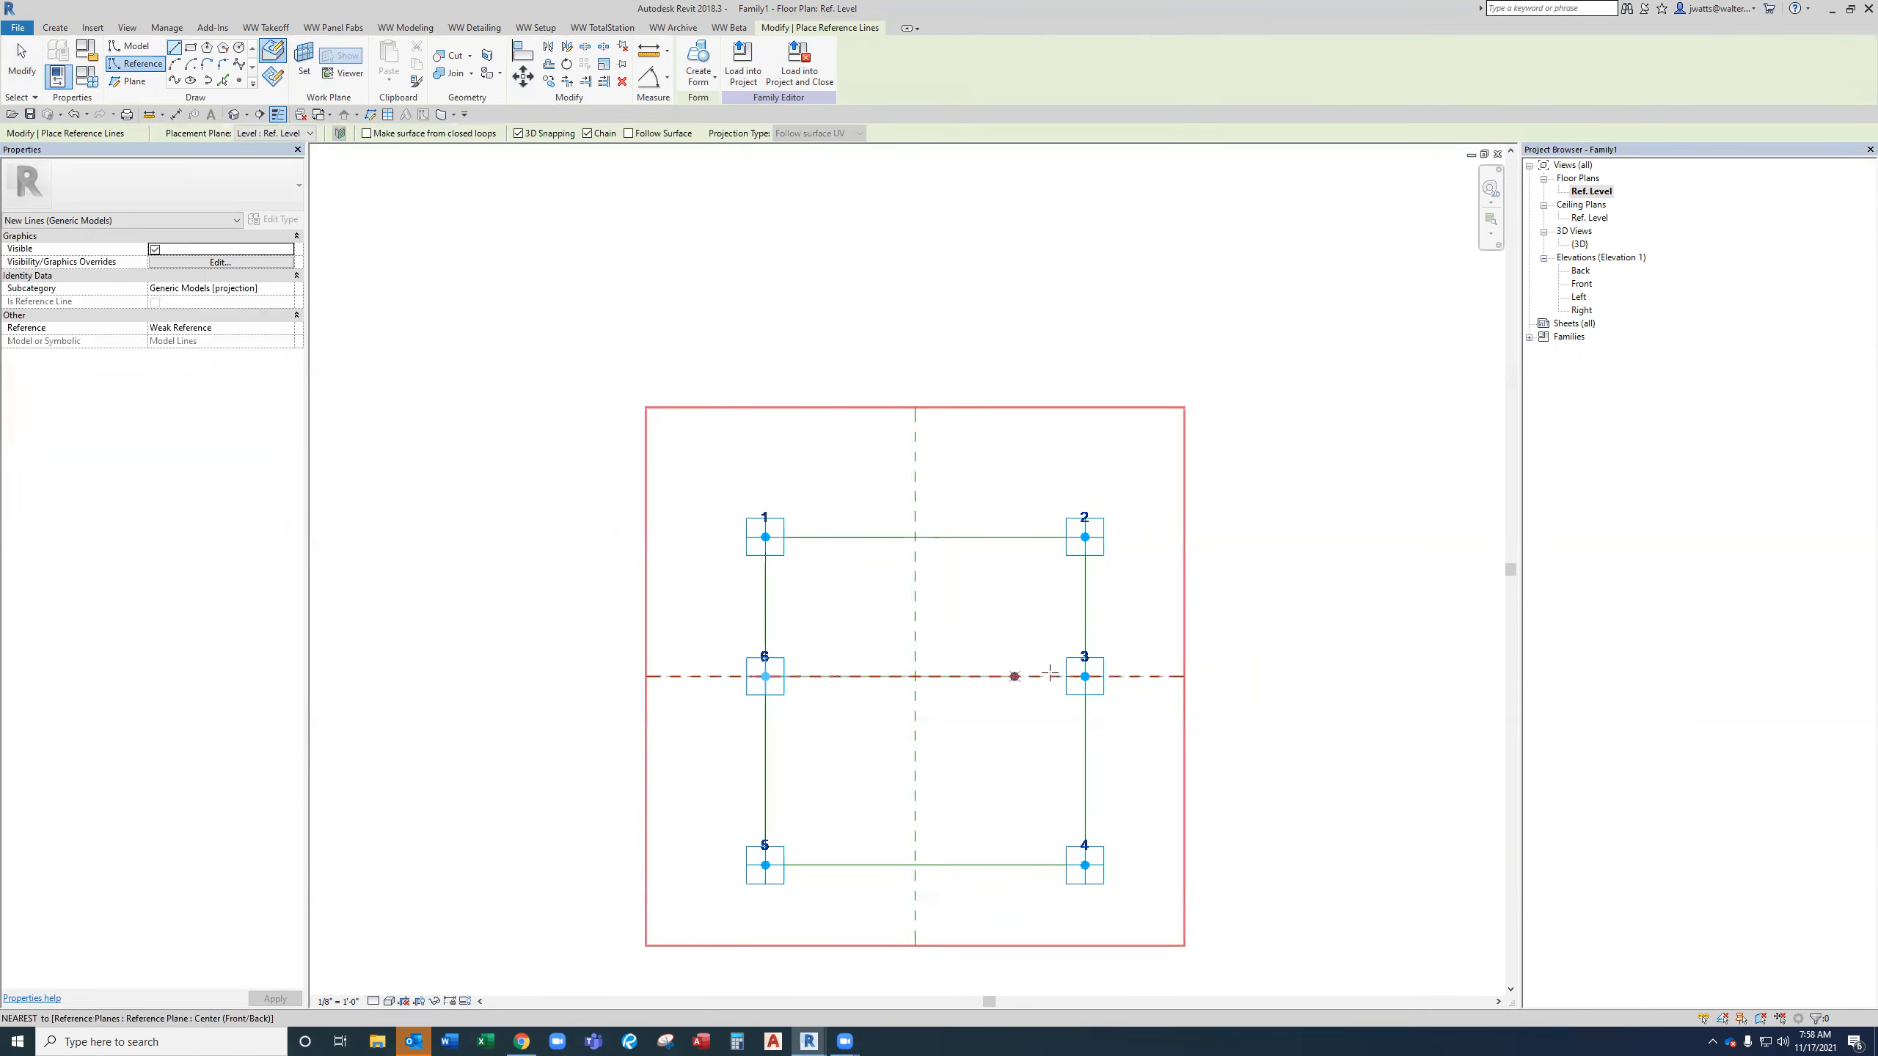
click(1085, 676)
key(Escape)
key(Escape)
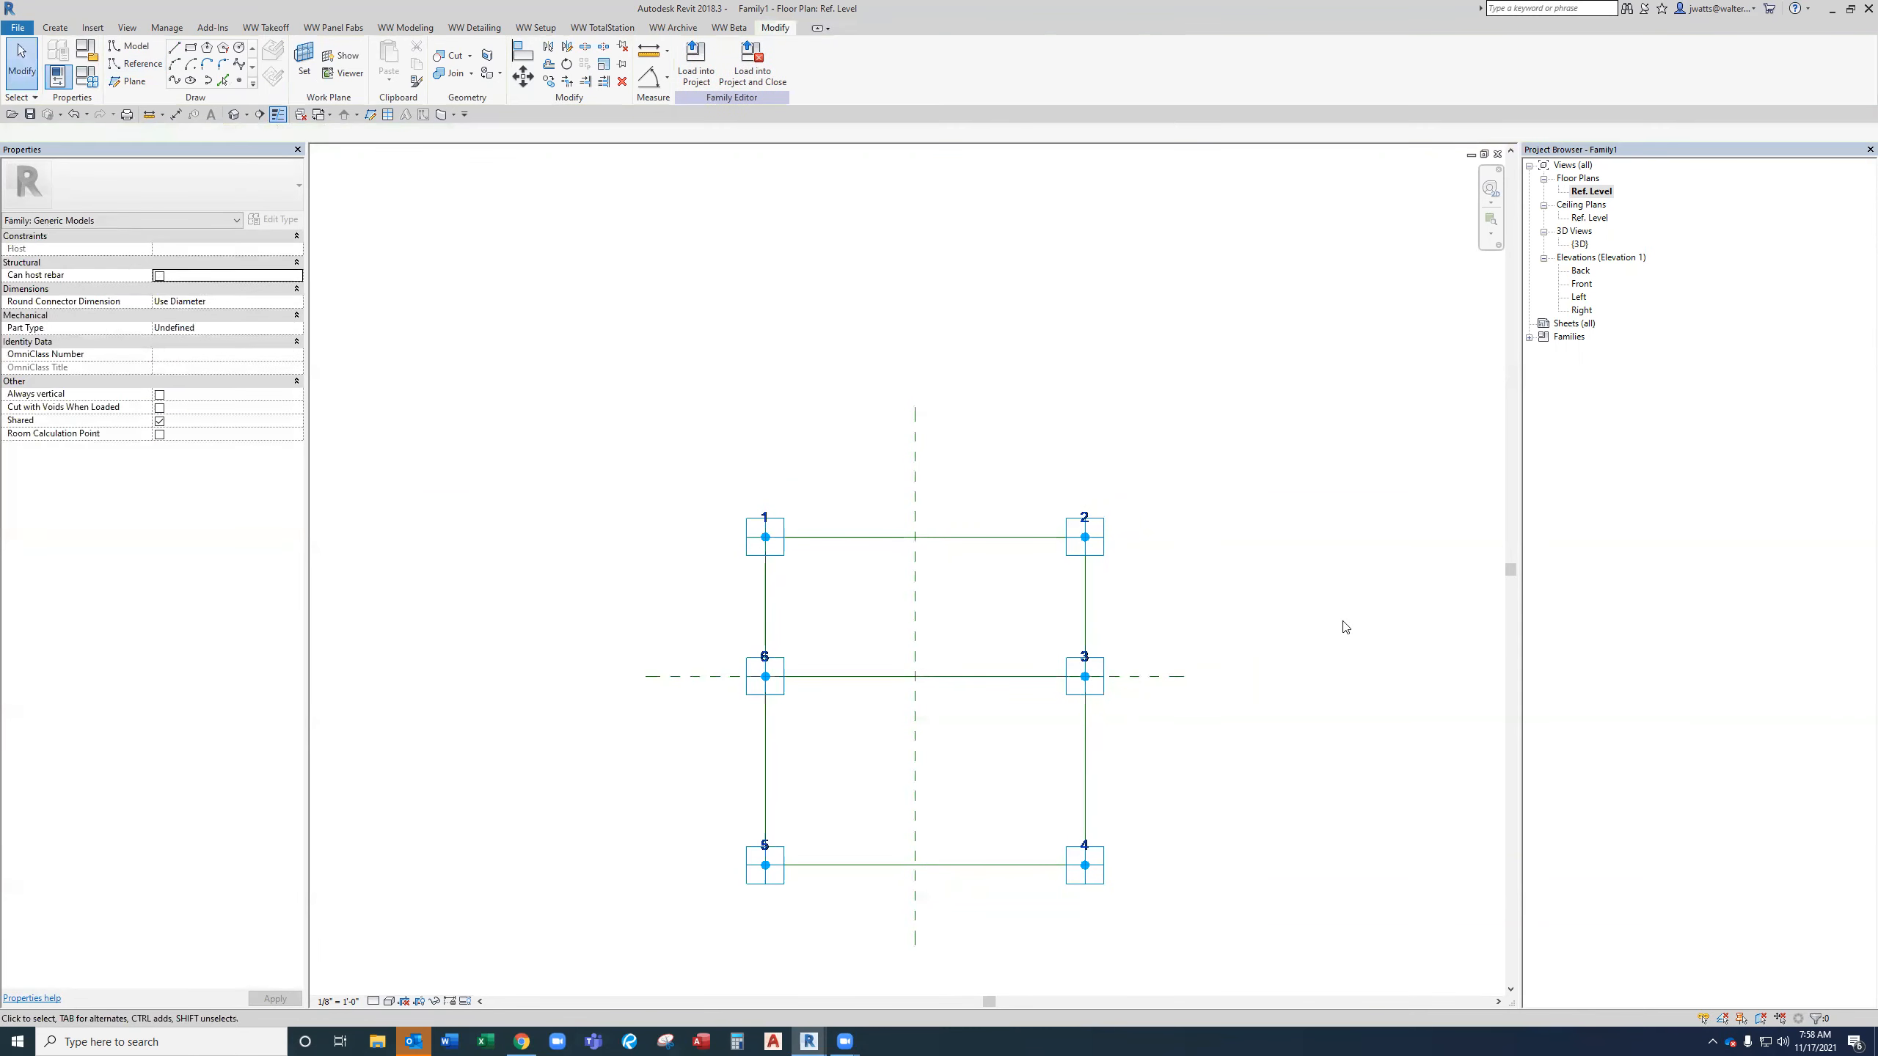
Test-drag adaptive point 2 in the 3D view, then undo the move.
double_click(1581, 244)
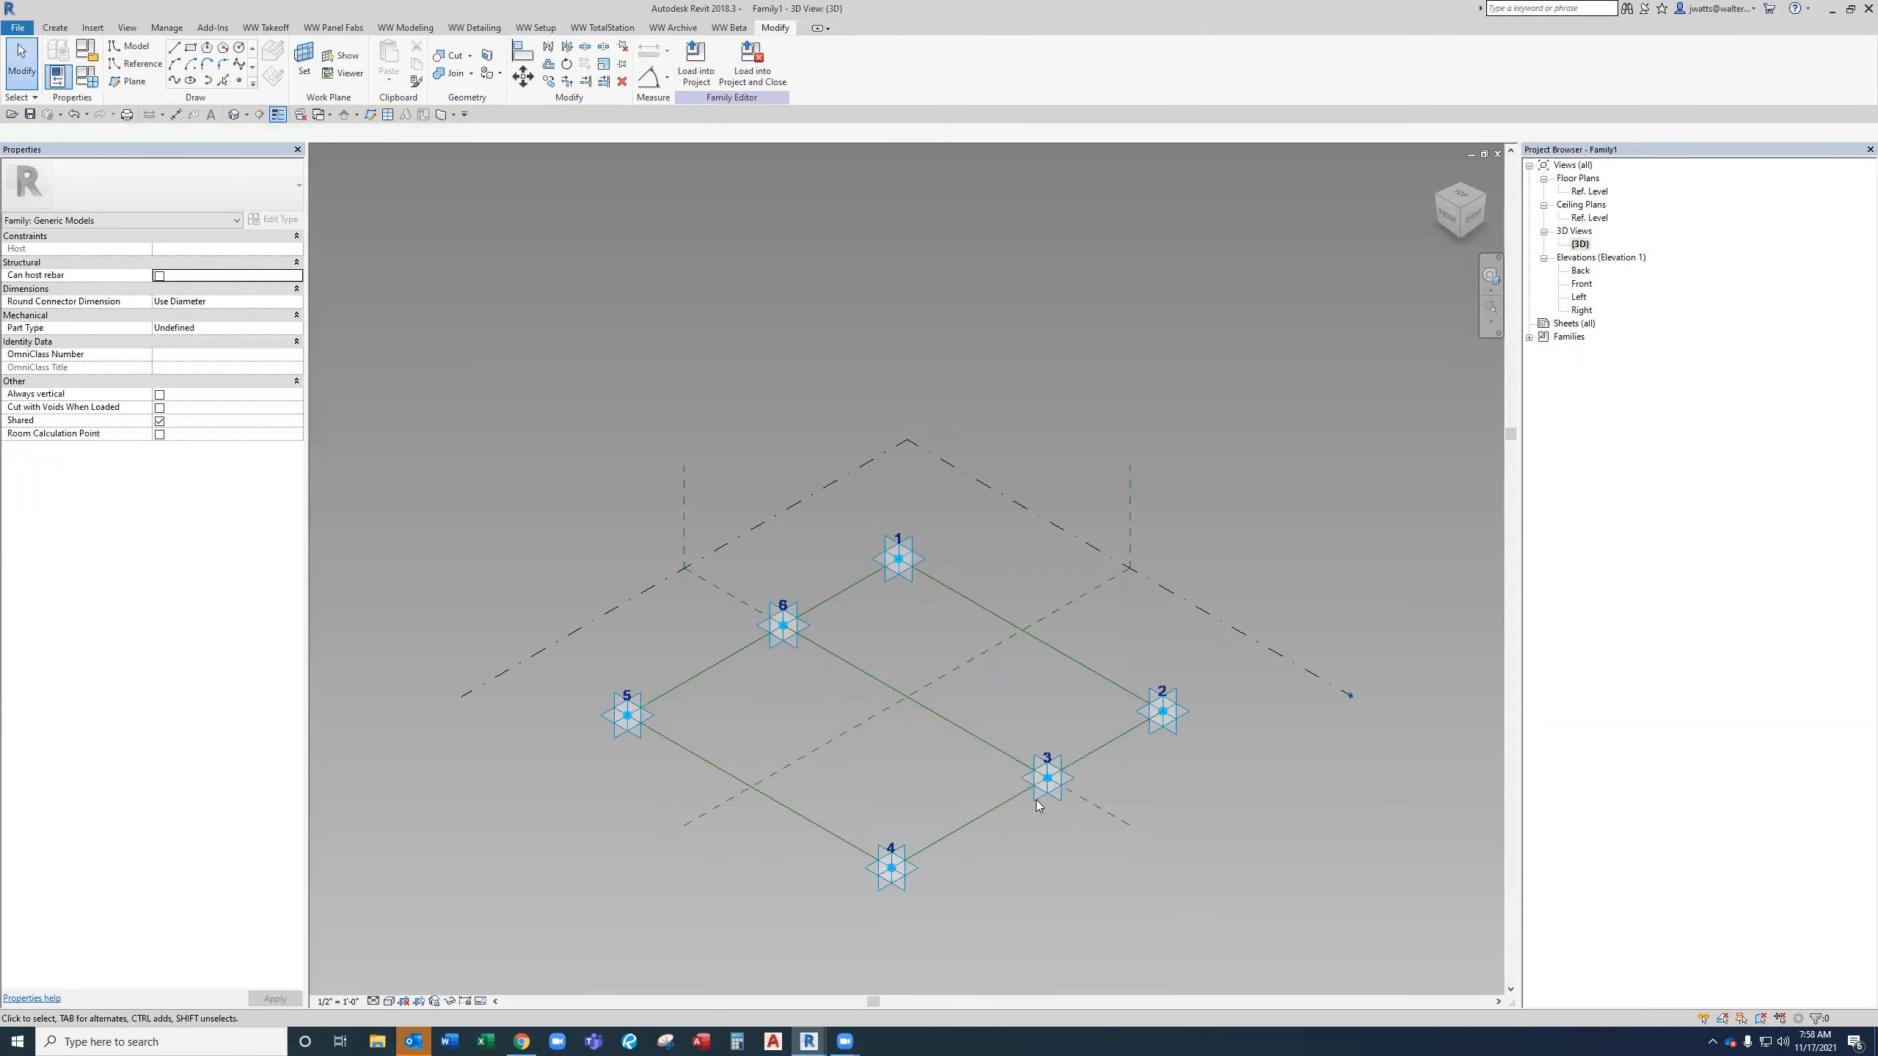
drag(1183, 714, 1280, 638)
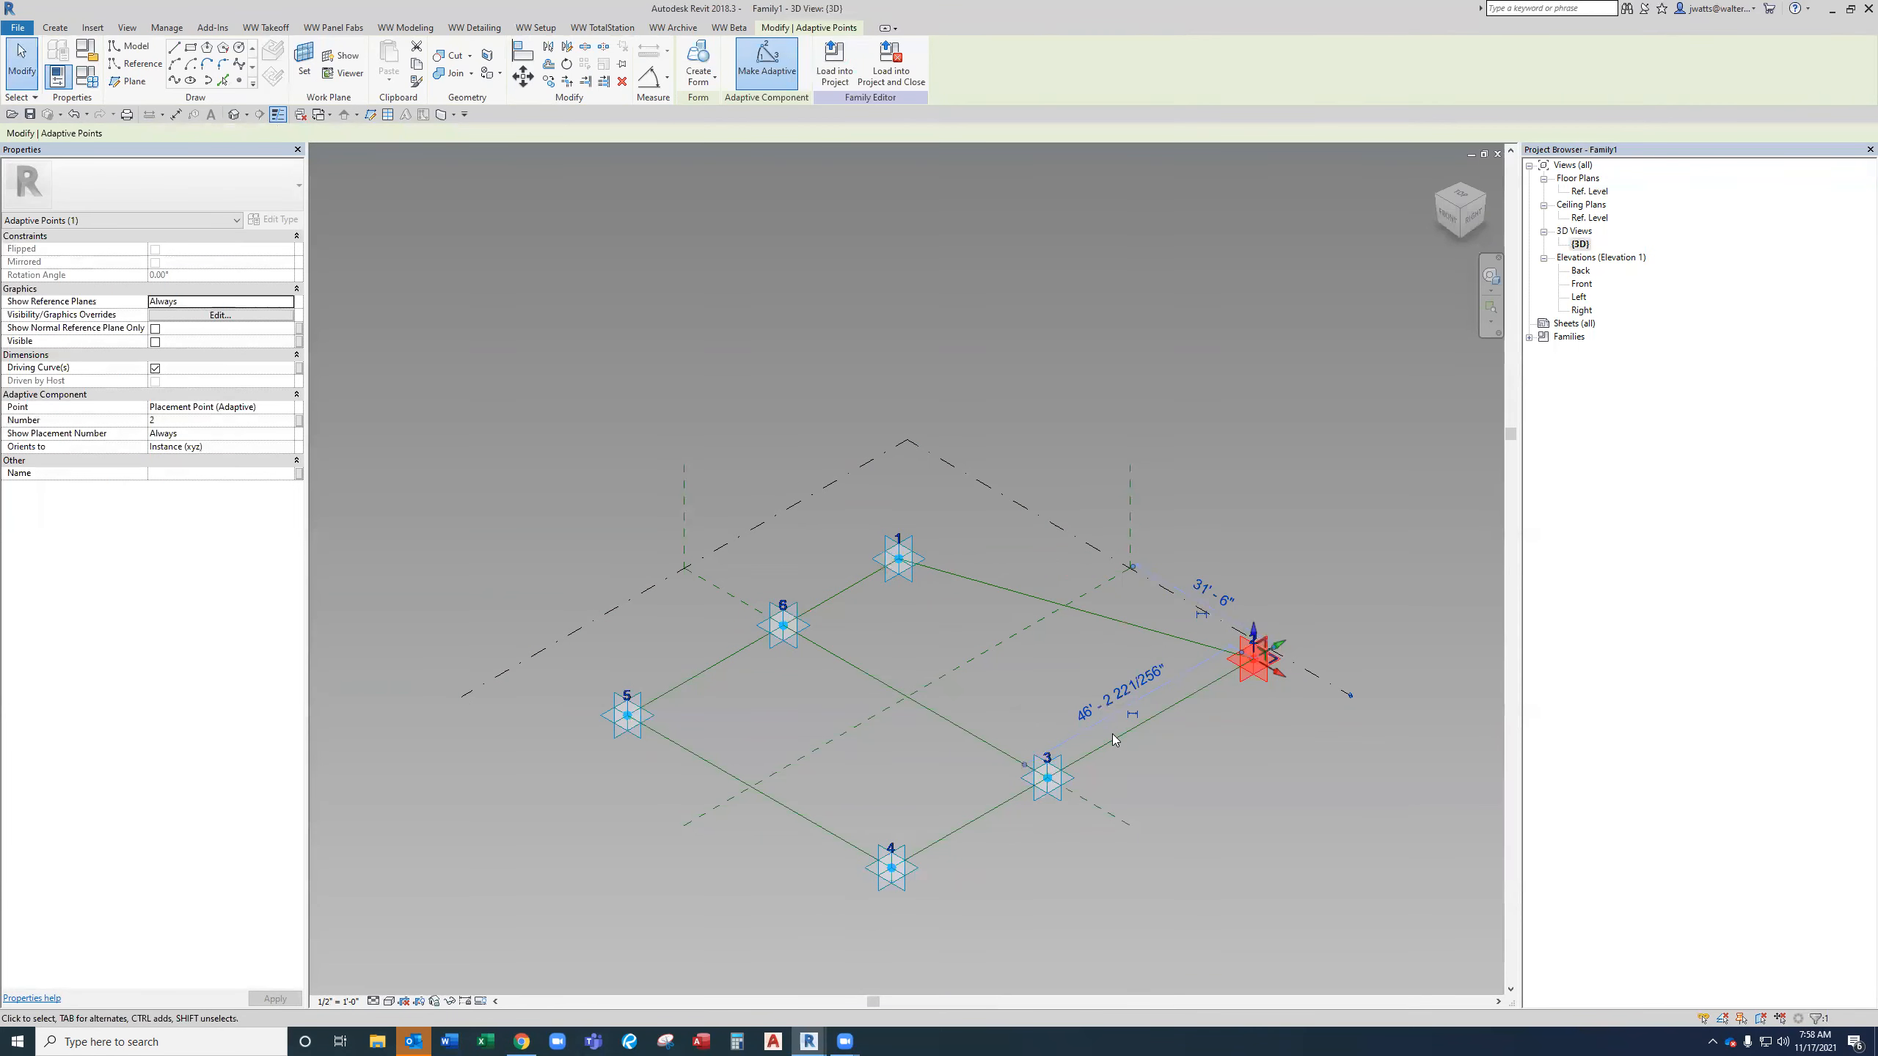
key(ctrl+z)
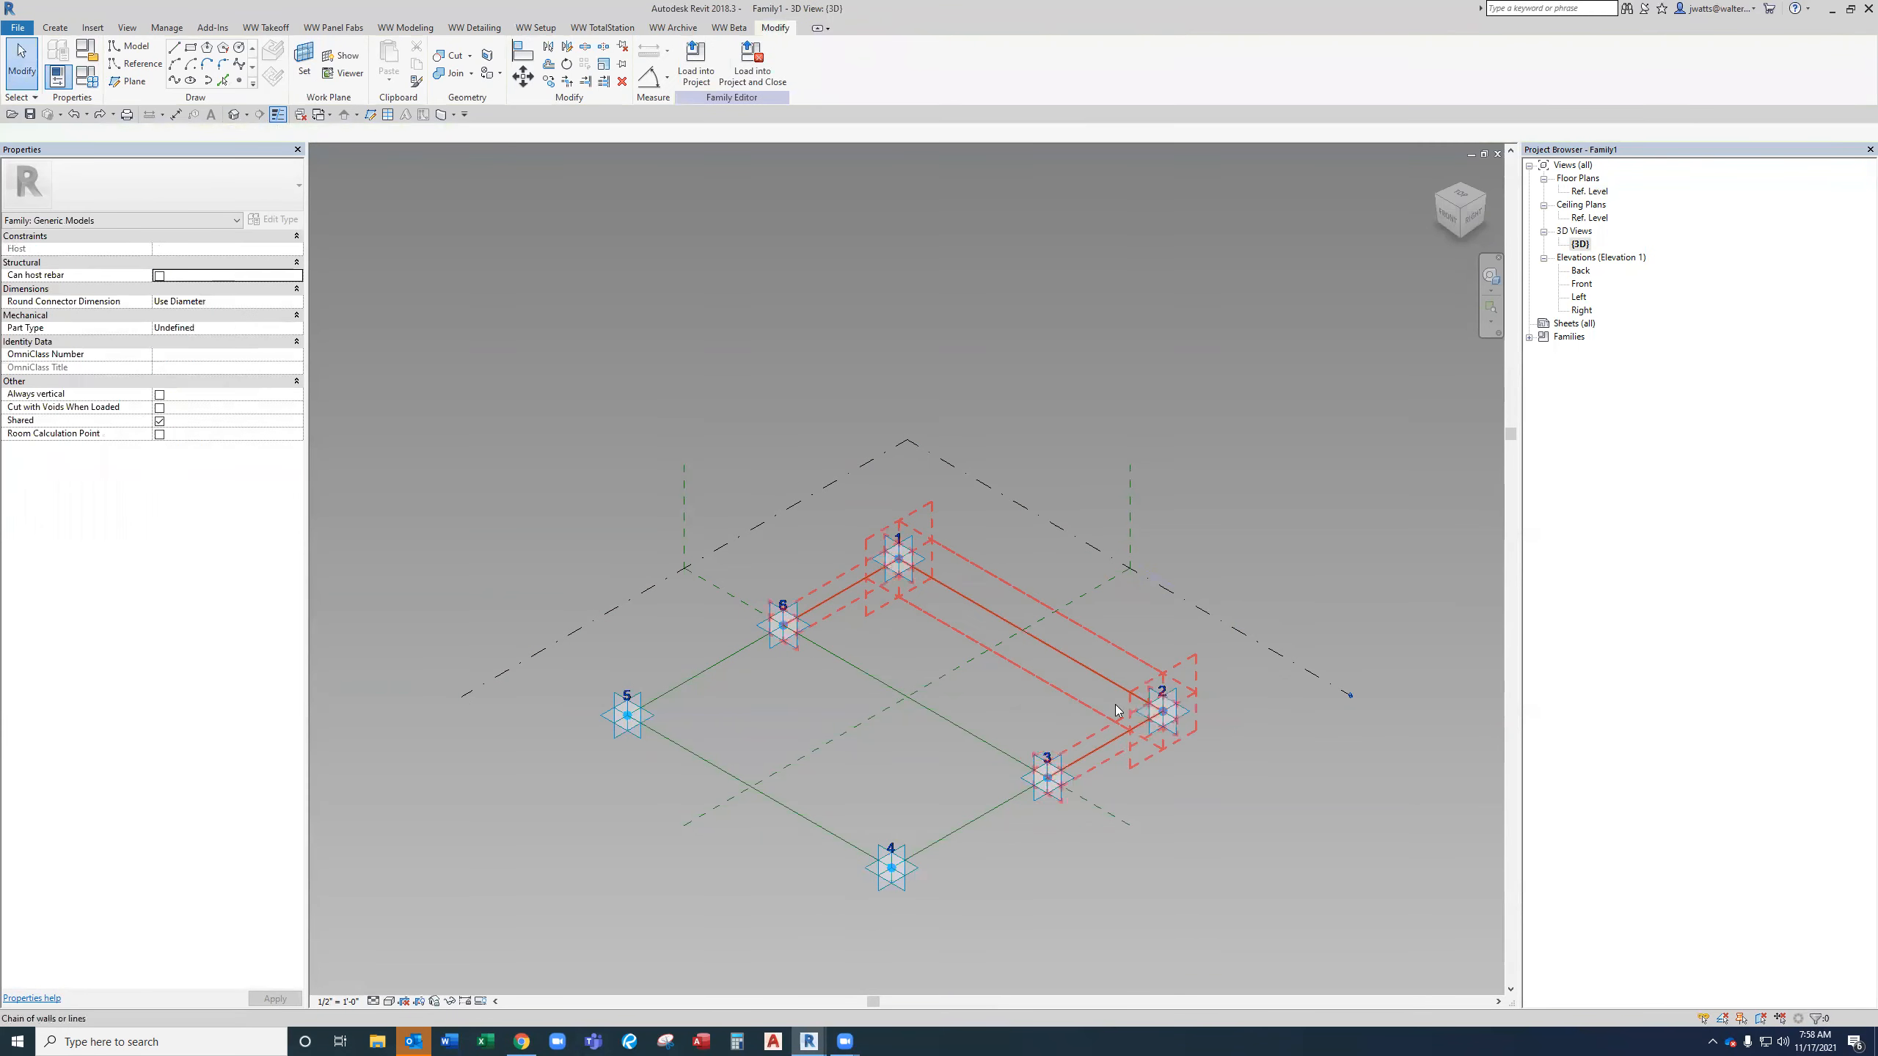
Load the TEMP-HEAD-A, TEMP-HORIZONTAL-A, TEMP-SILL-A, TEMP-VERTICAL-LEFT-A and TEMP-VERTICAL-RIGHT-A families from the Sales folder.
middle_drag(1072, 620, 1175, 629)
scroll(1175, 749, up, 2)
middle_drag(1145, 736, 1090, 686)
scroll(1085, 664, up, 1)
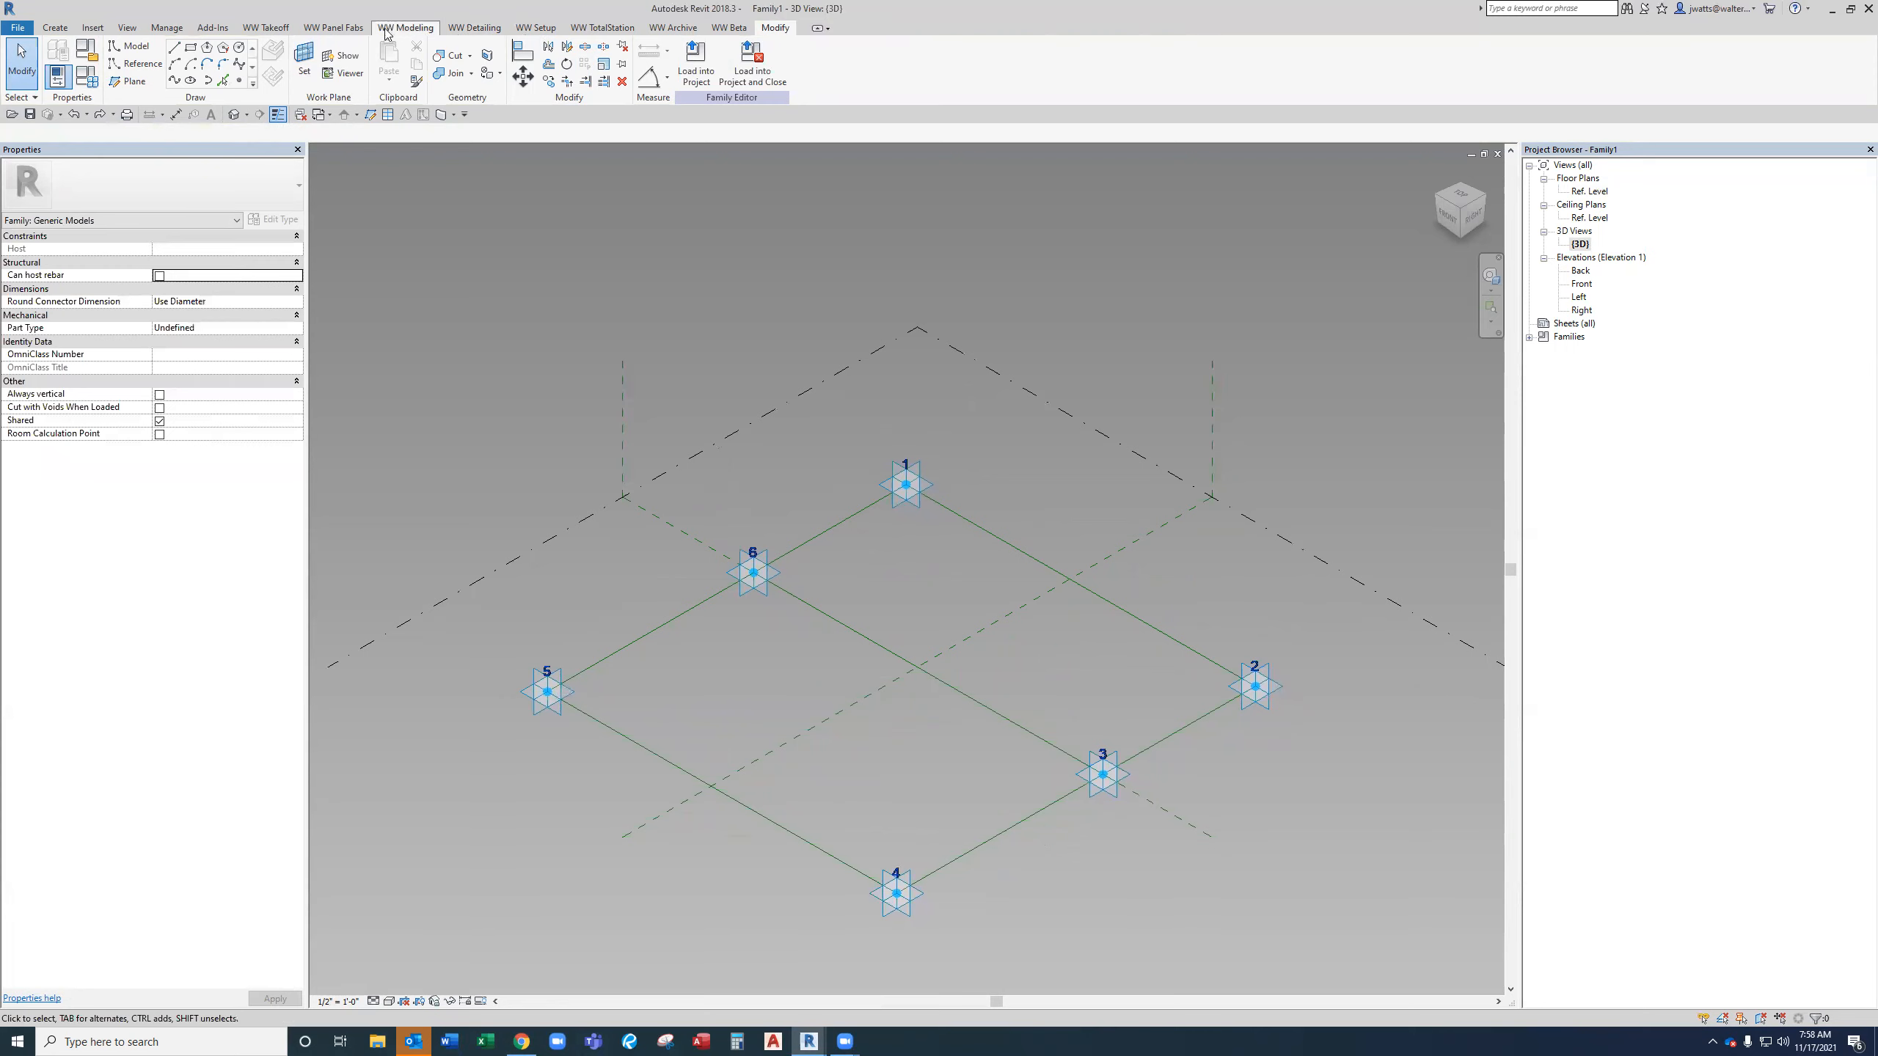
click(95, 28)
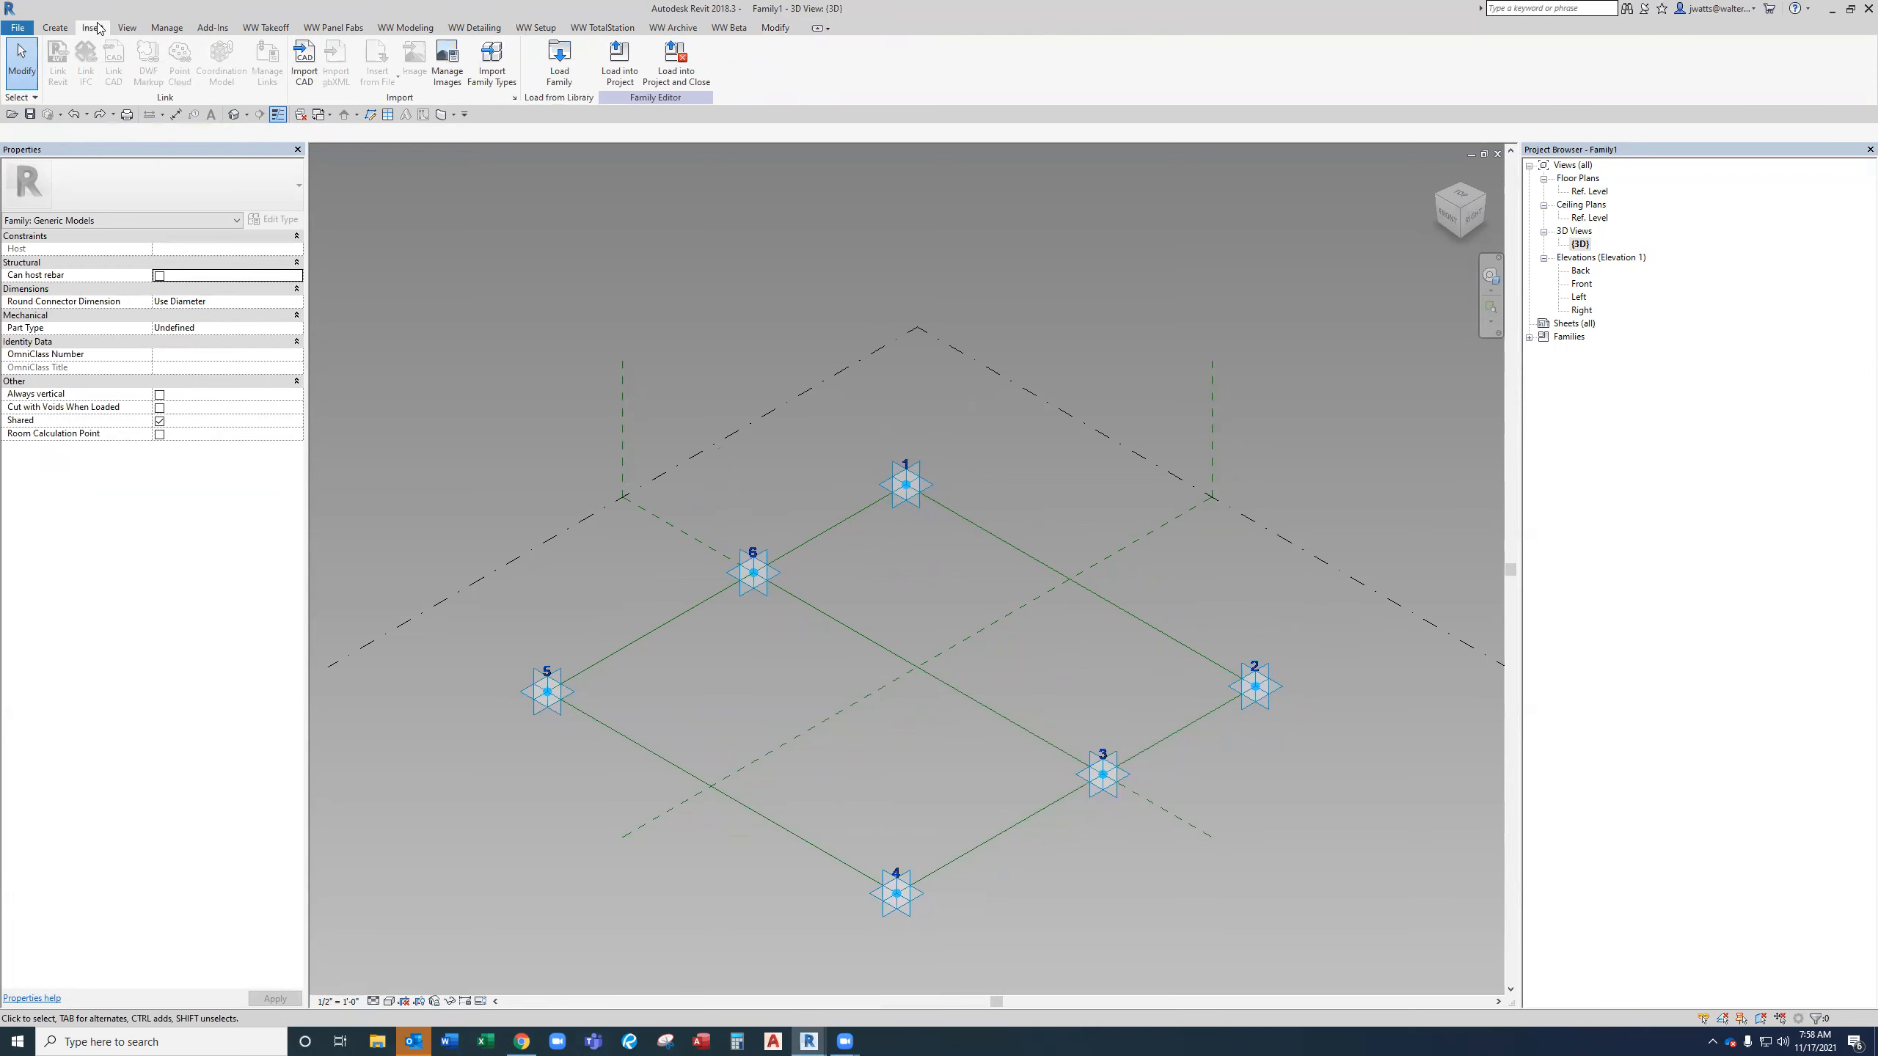
click(559, 59)
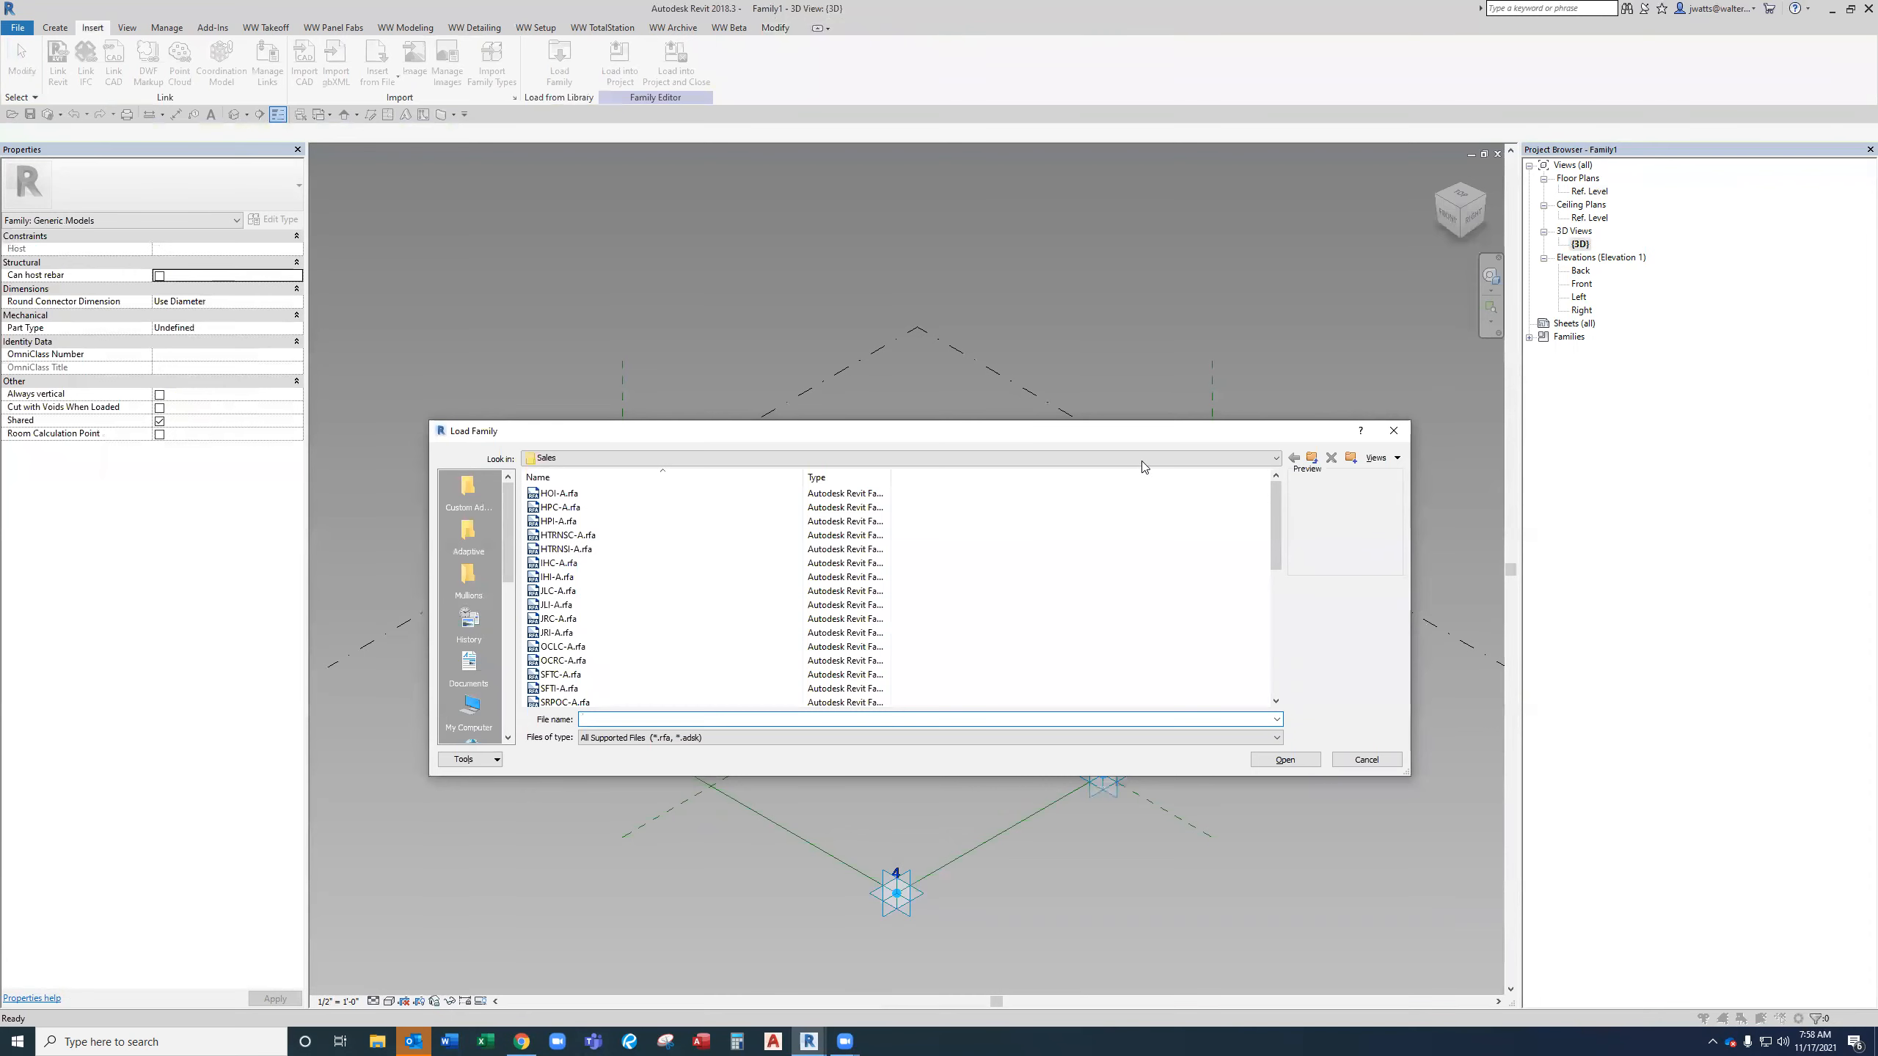
click(1142, 460)
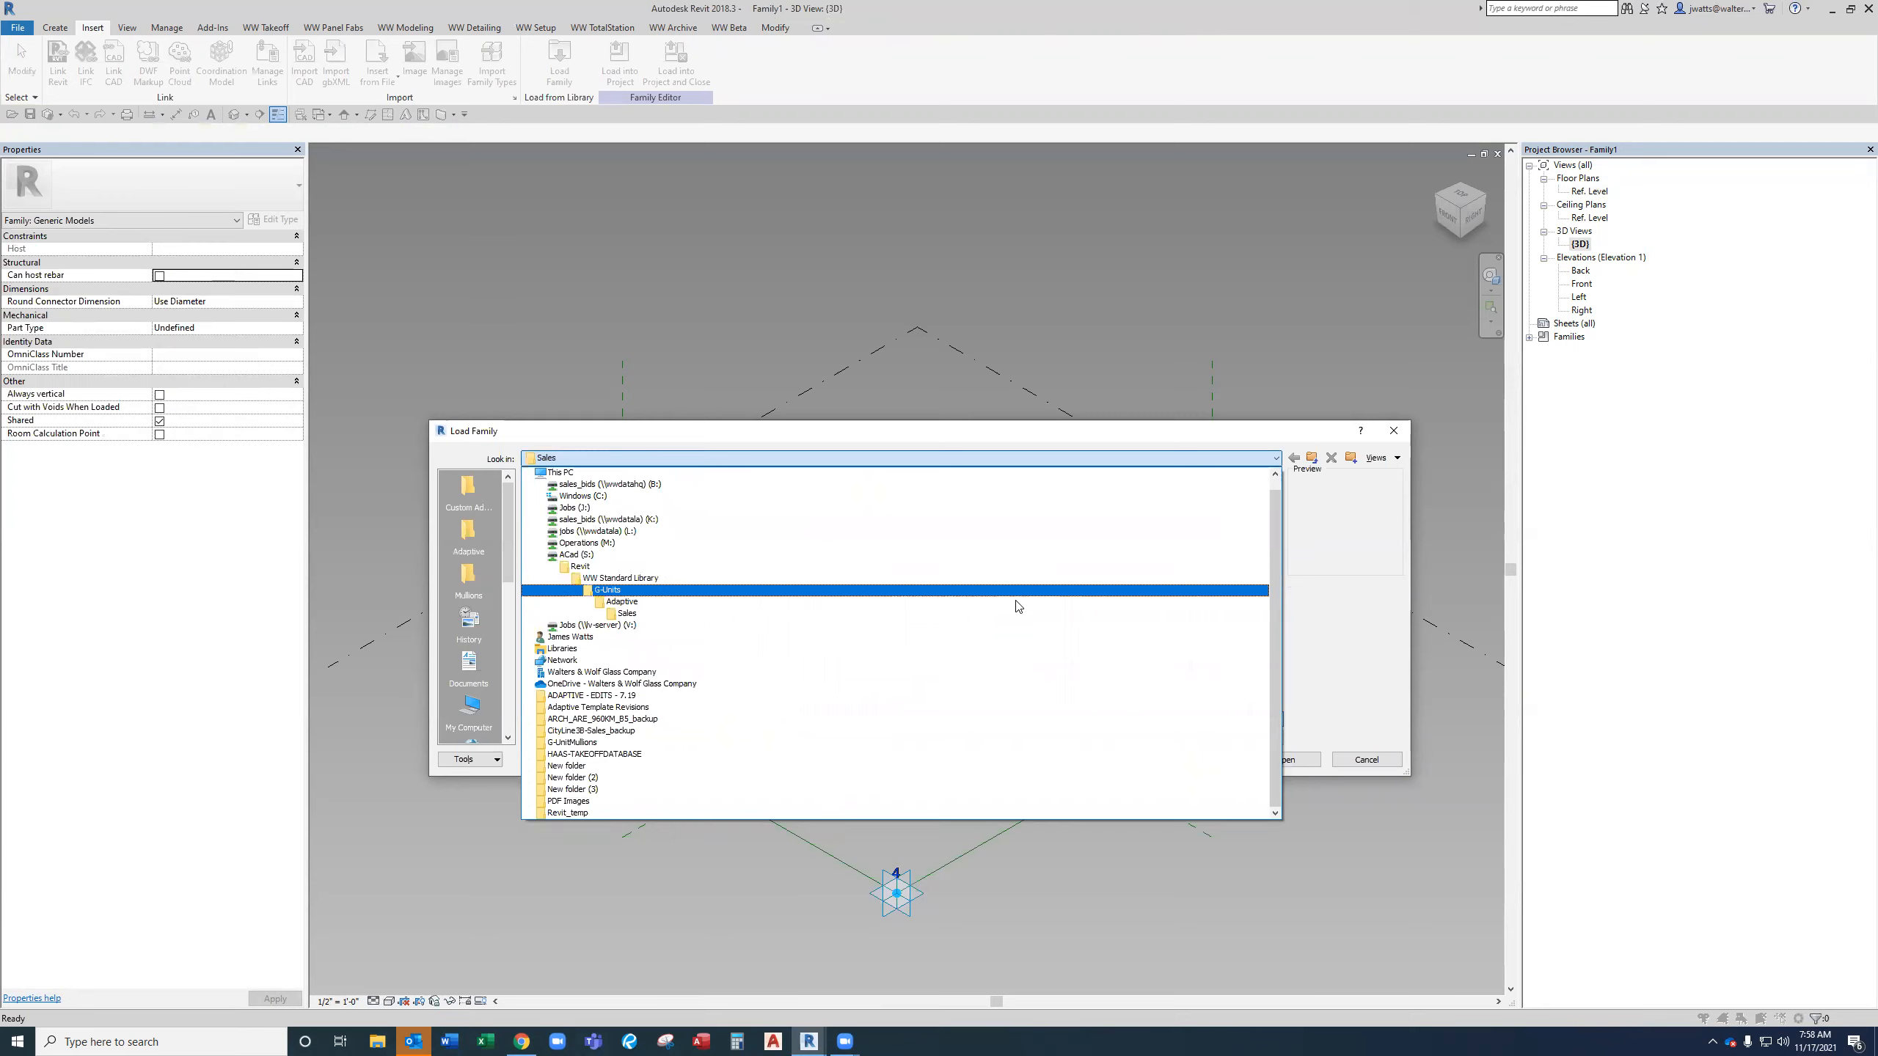
click(1018, 620)
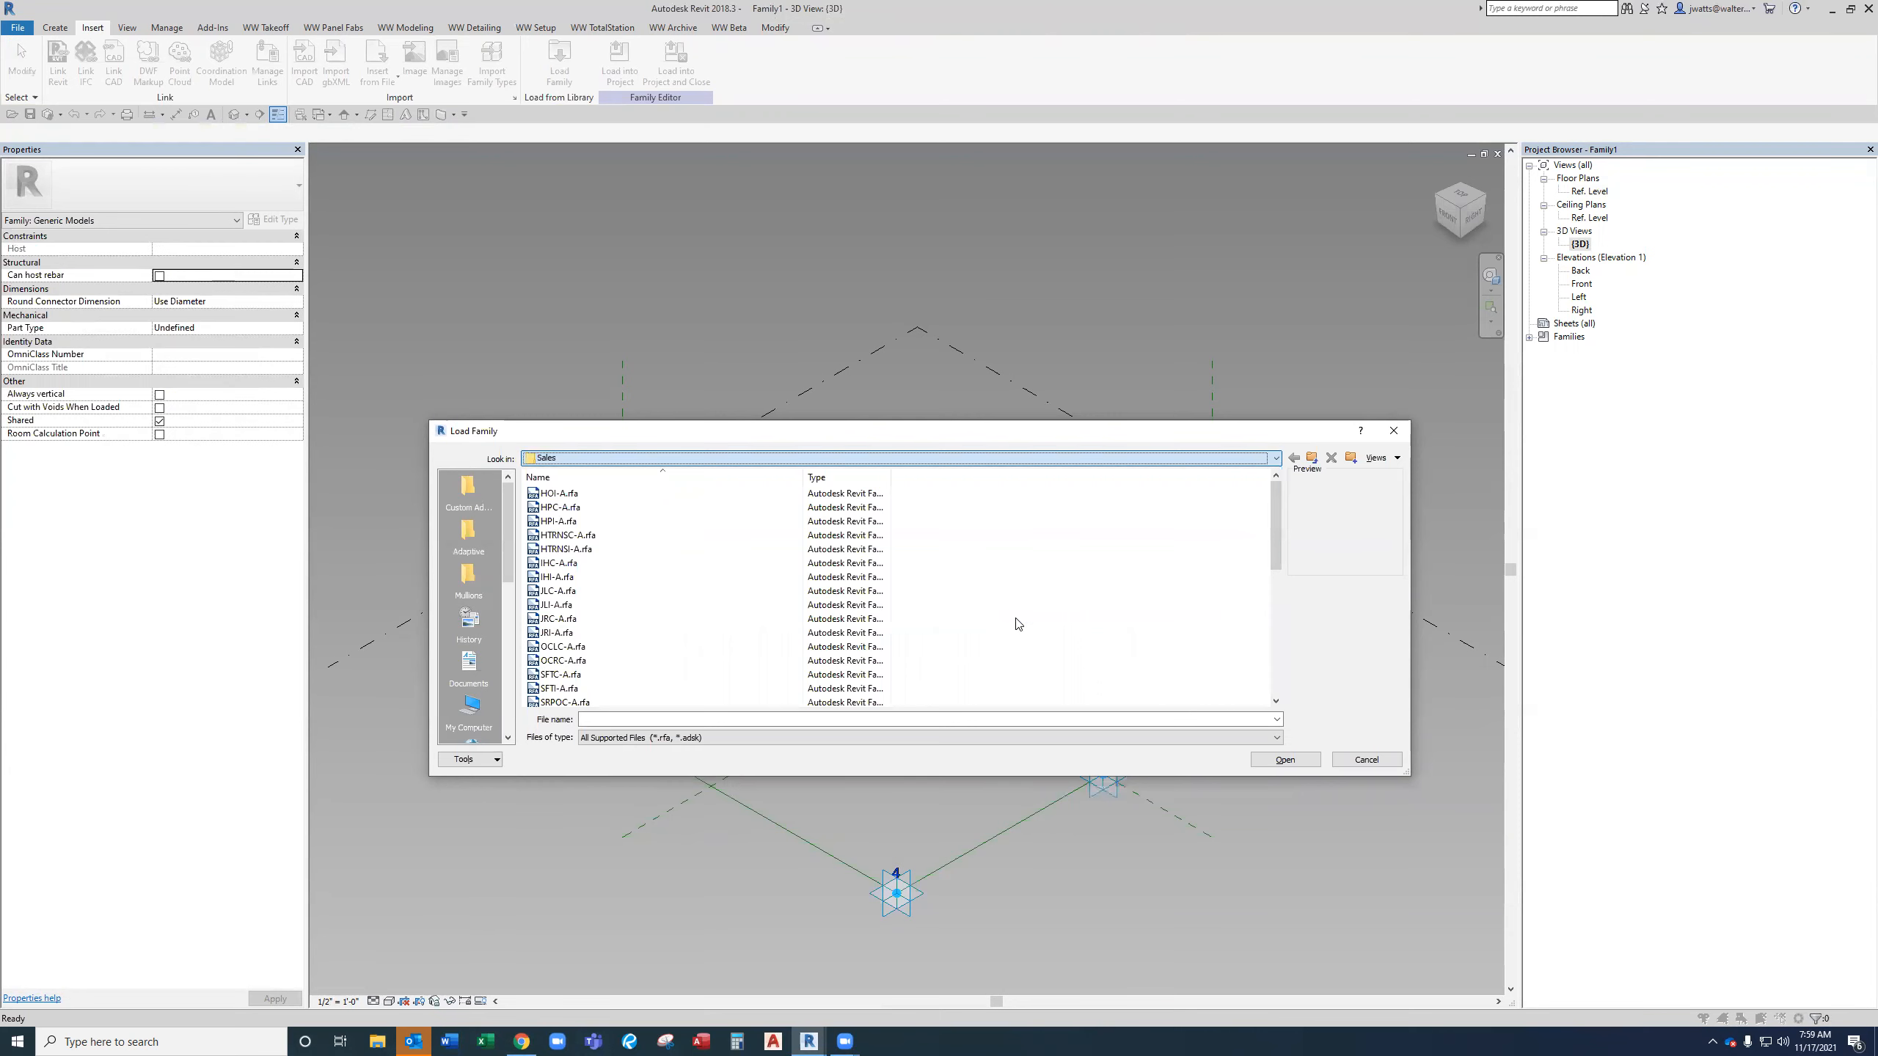
scroll(750, 619, down, 5)
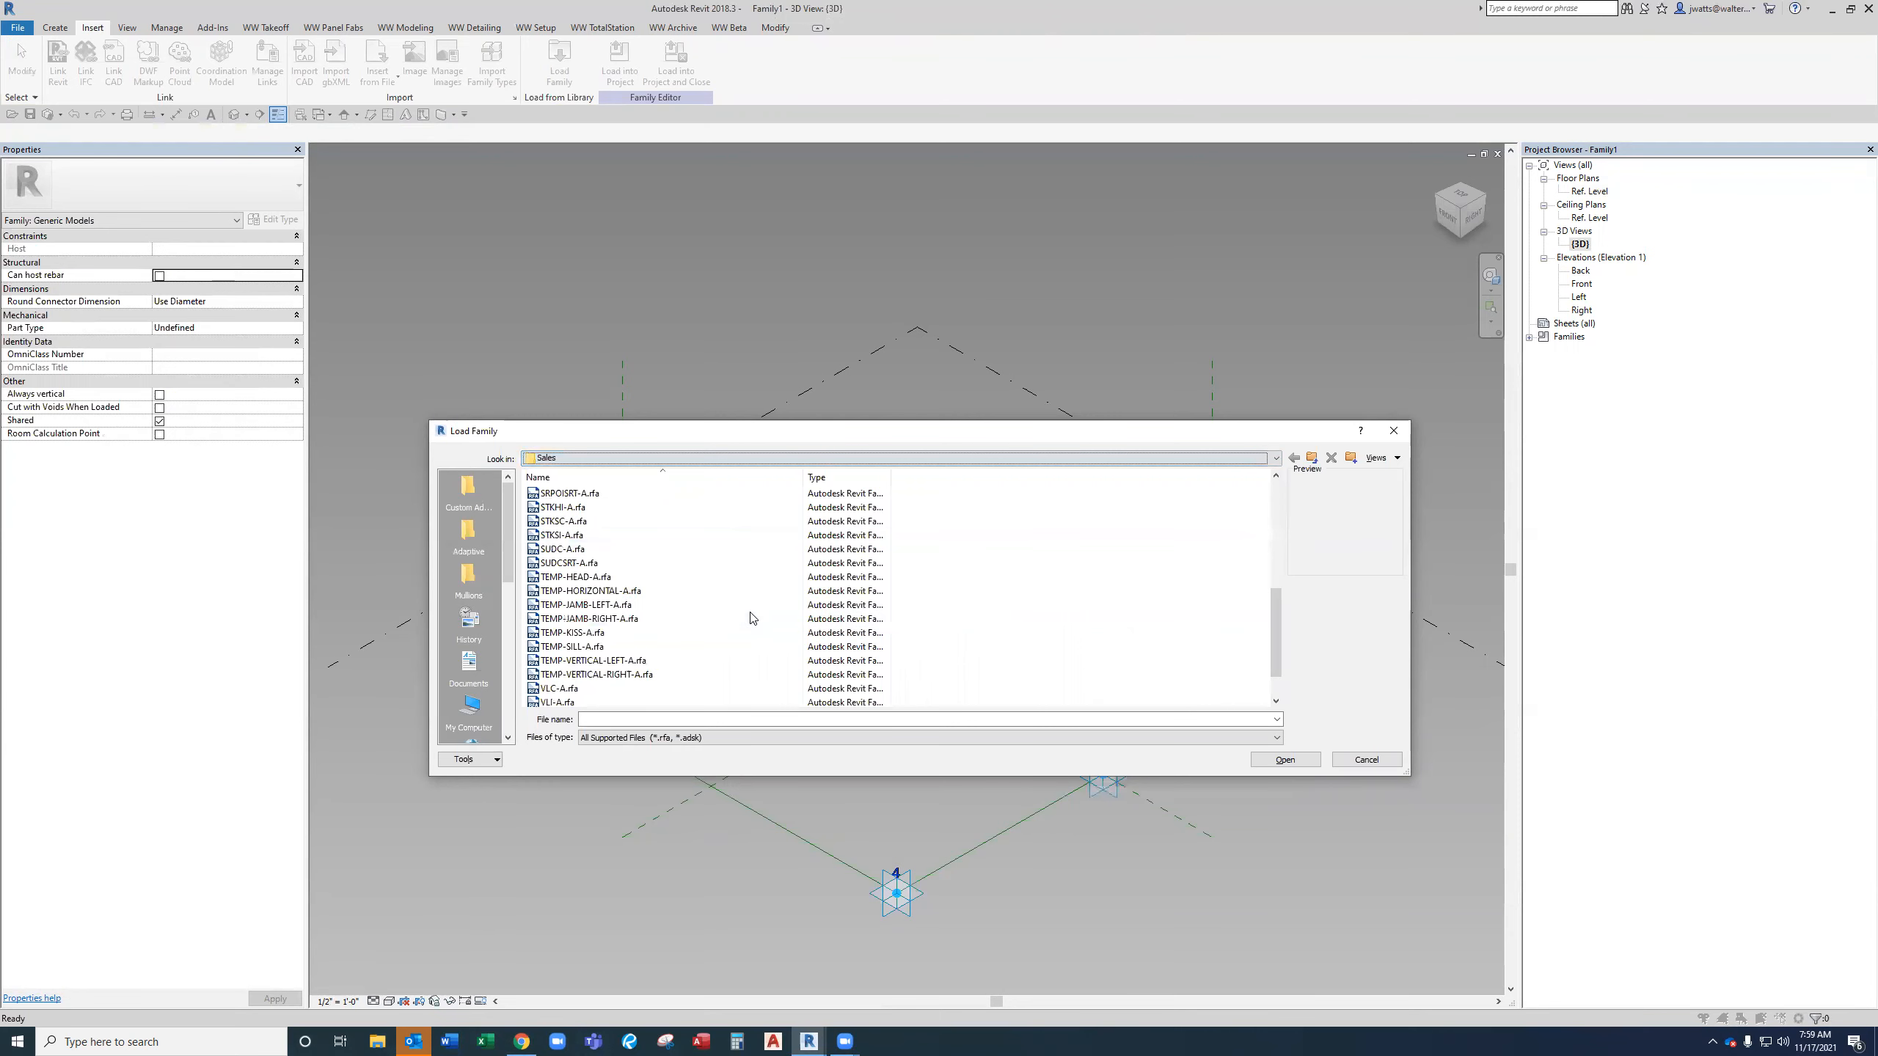
click(706, 582)
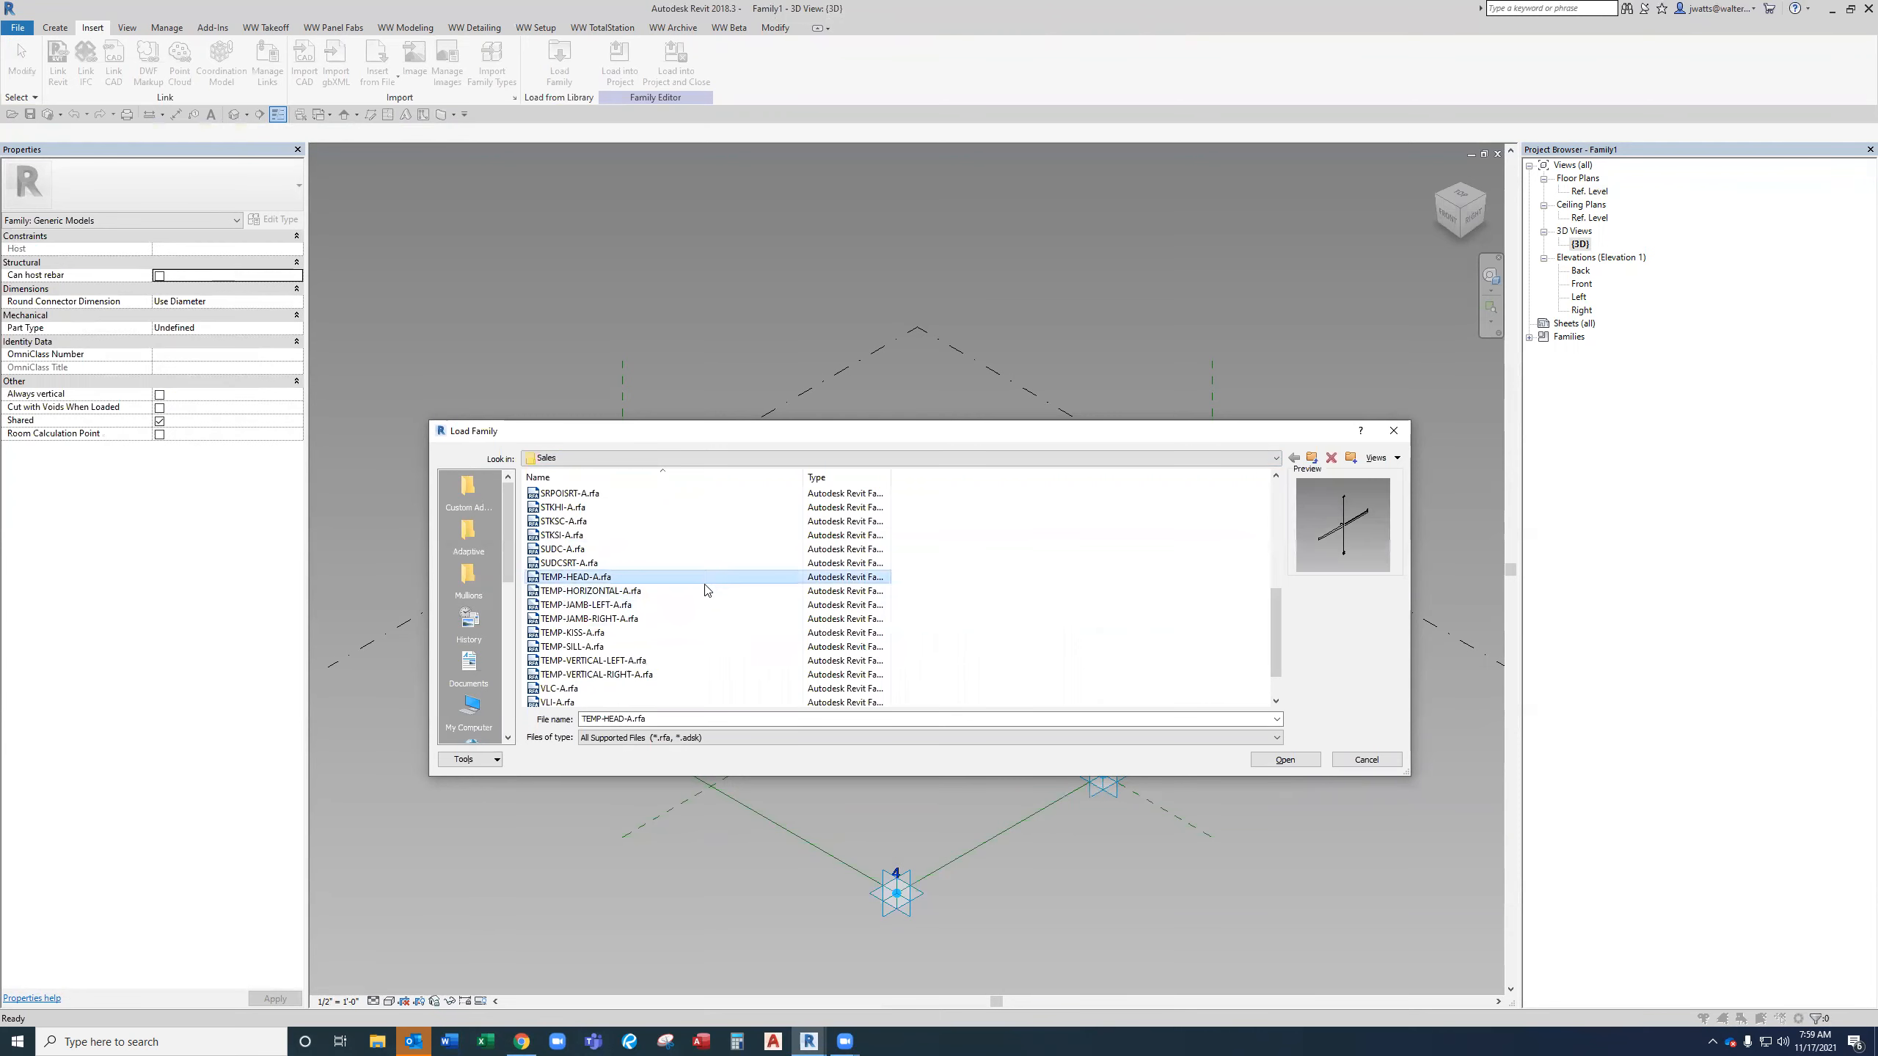
click(701, 674)
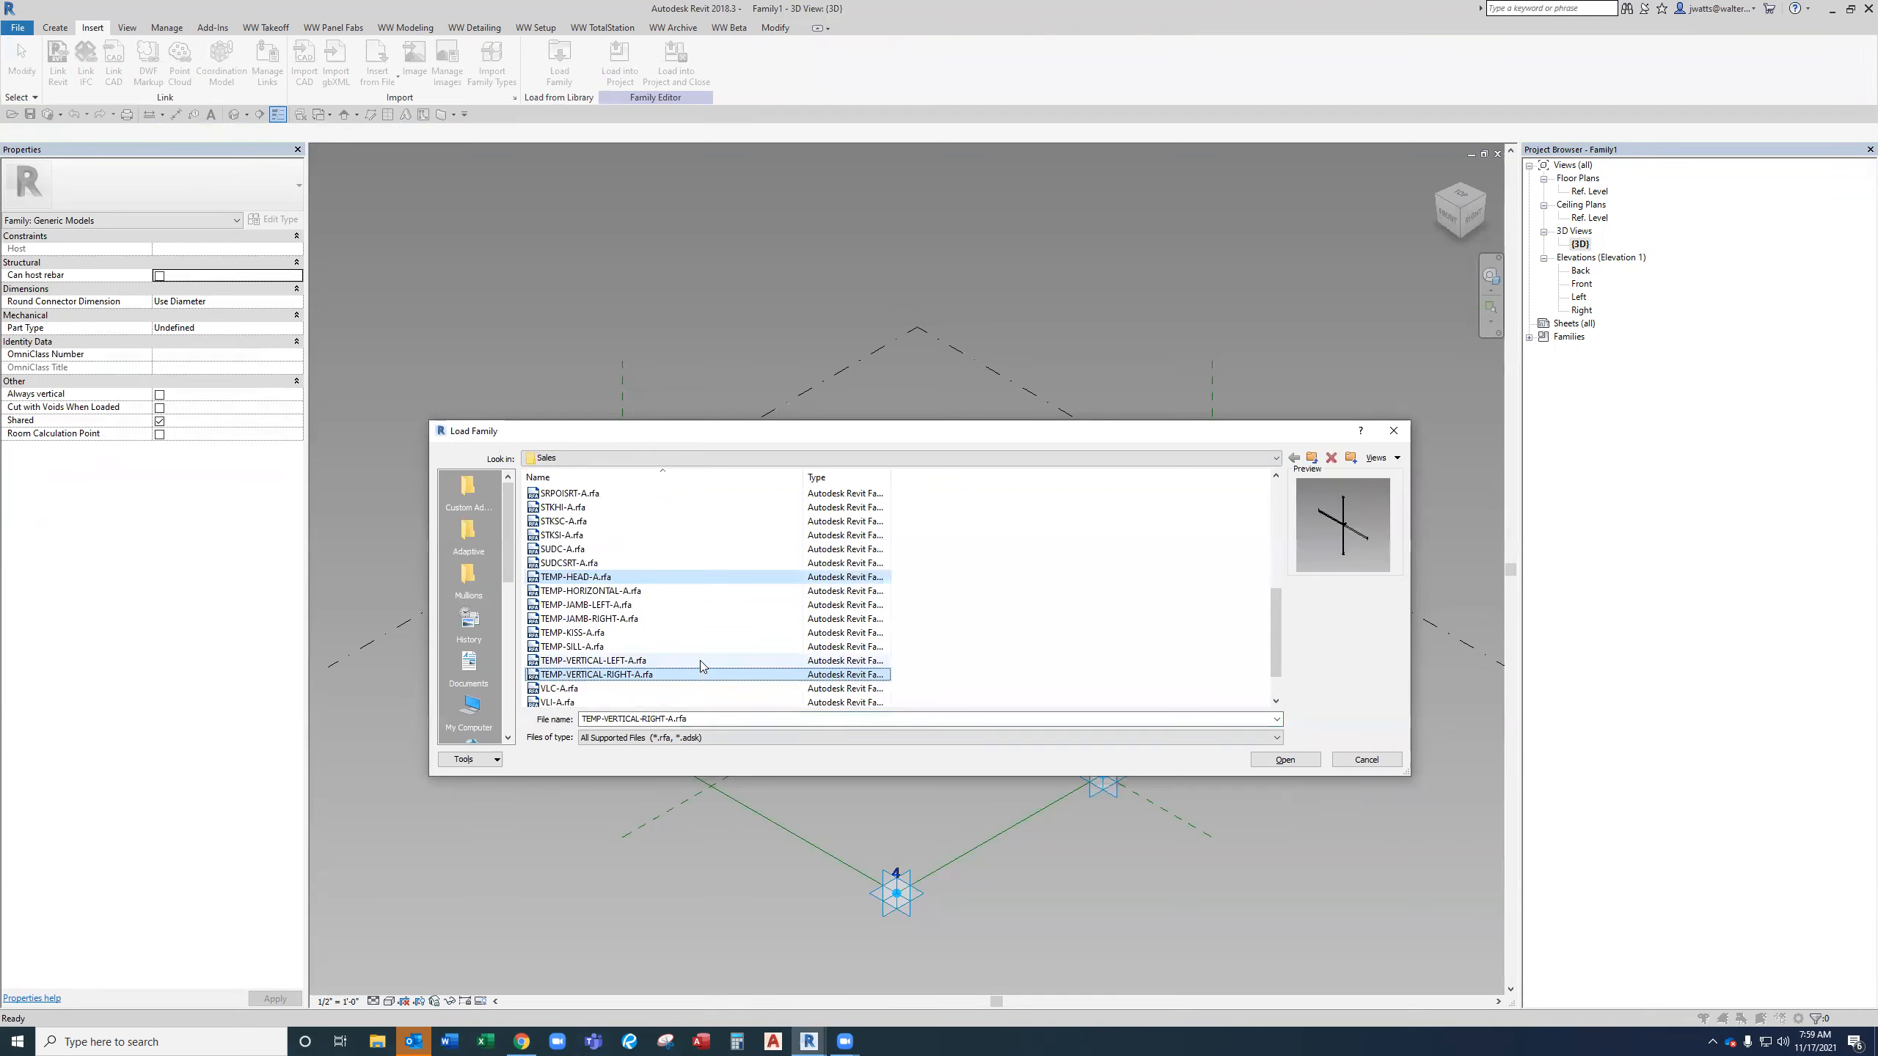
ctrl+click(699, 661)
ctrl+click(642, 591)
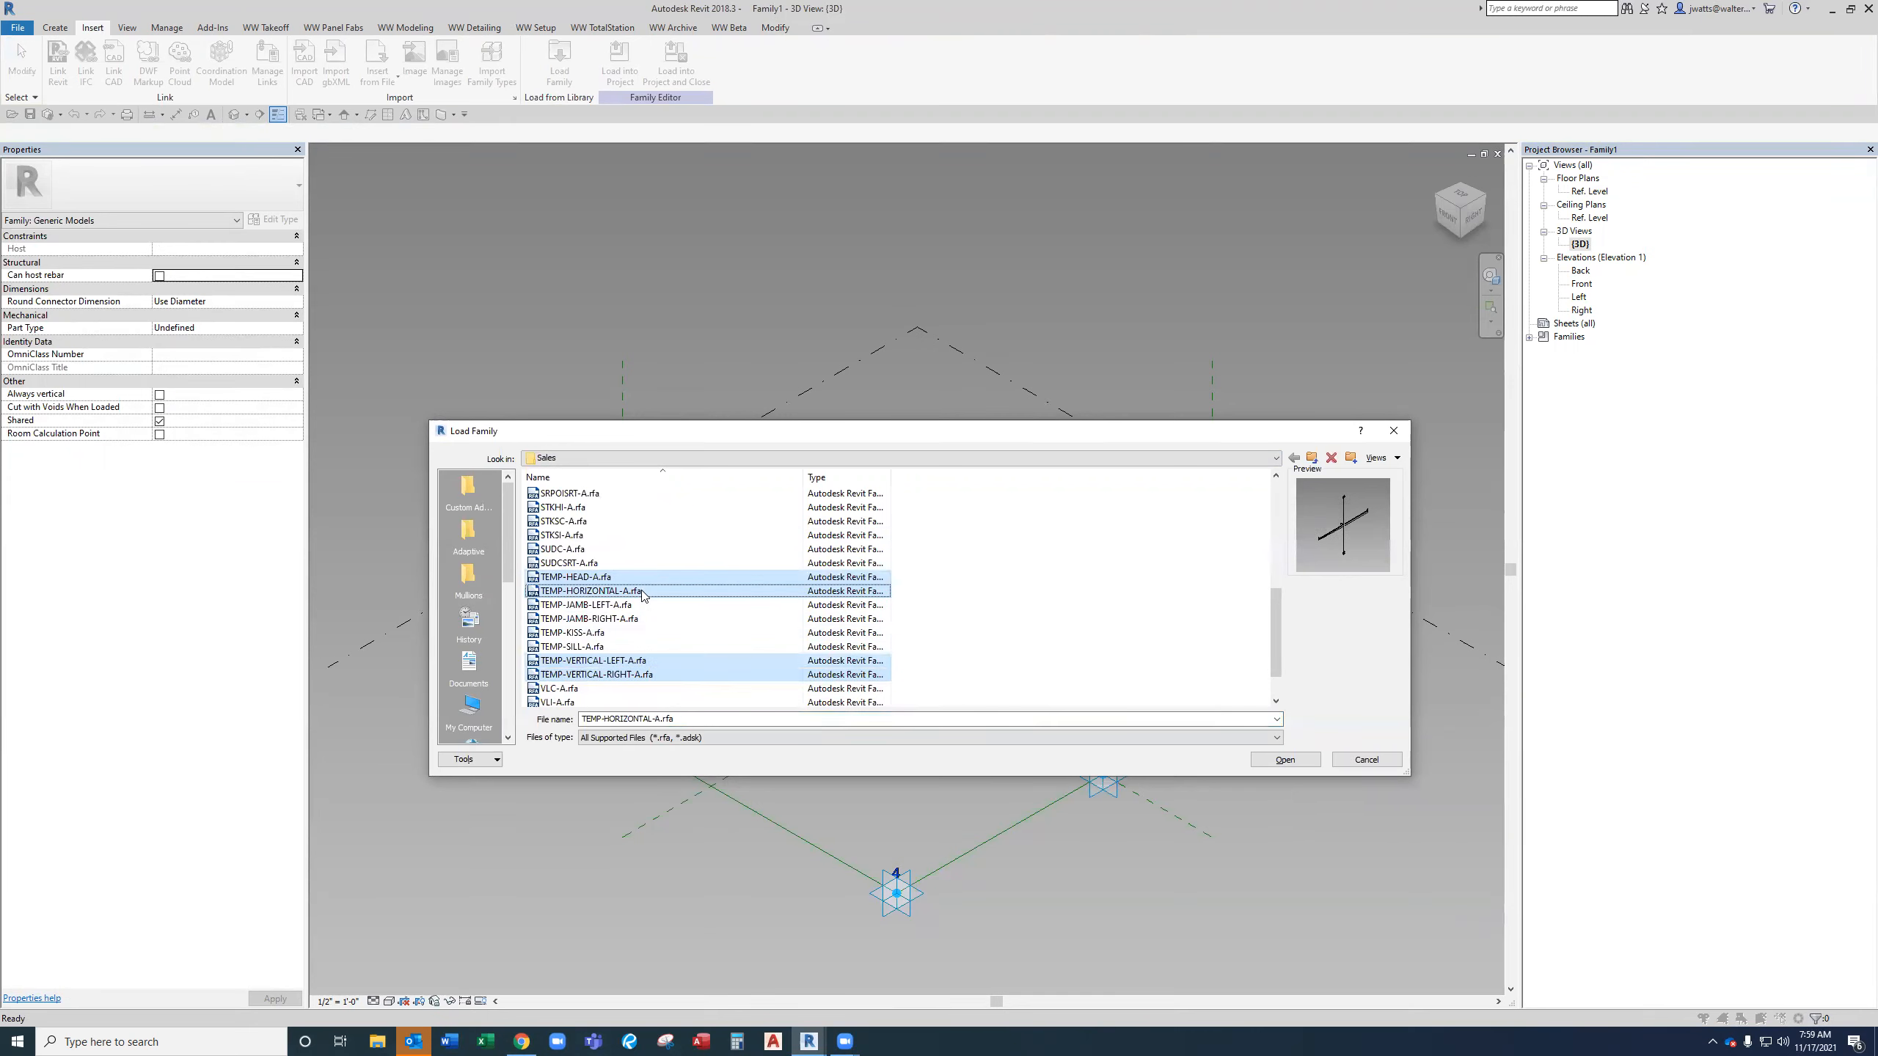
ctrl+click(664, 647)
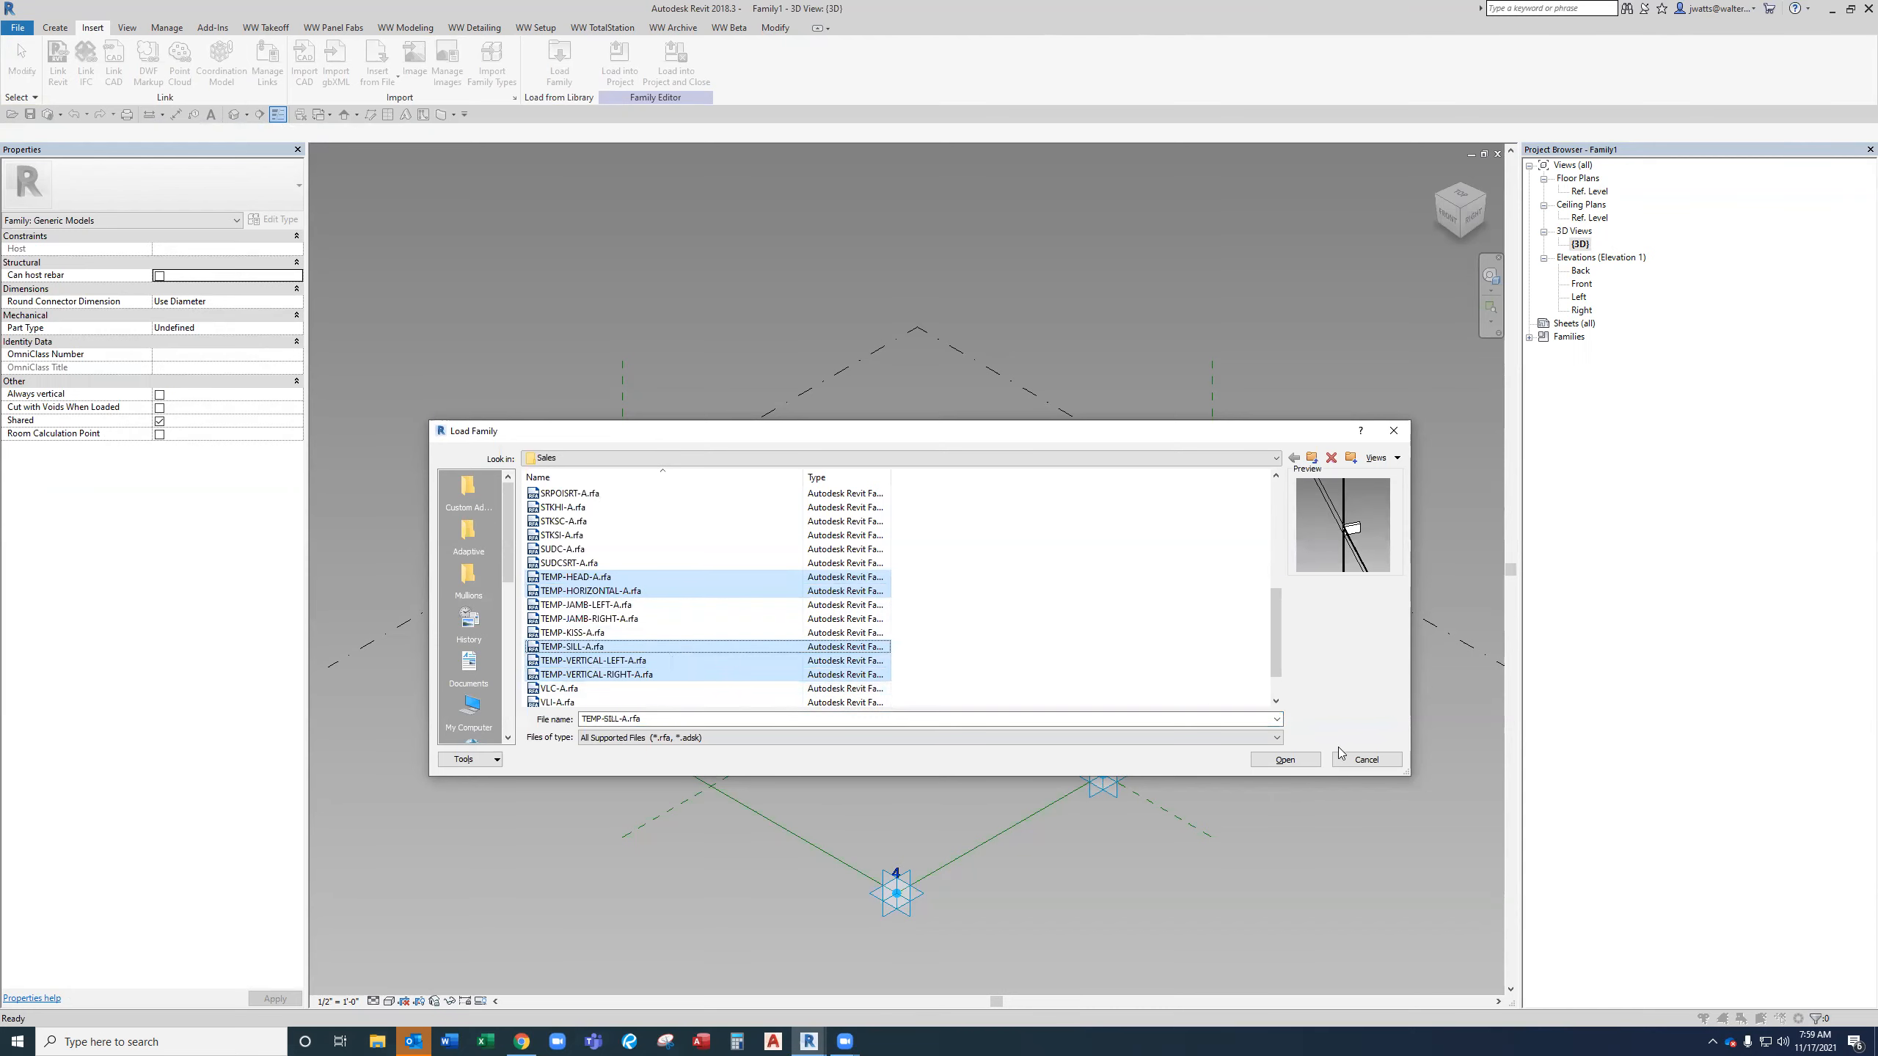
click(1275, 767)
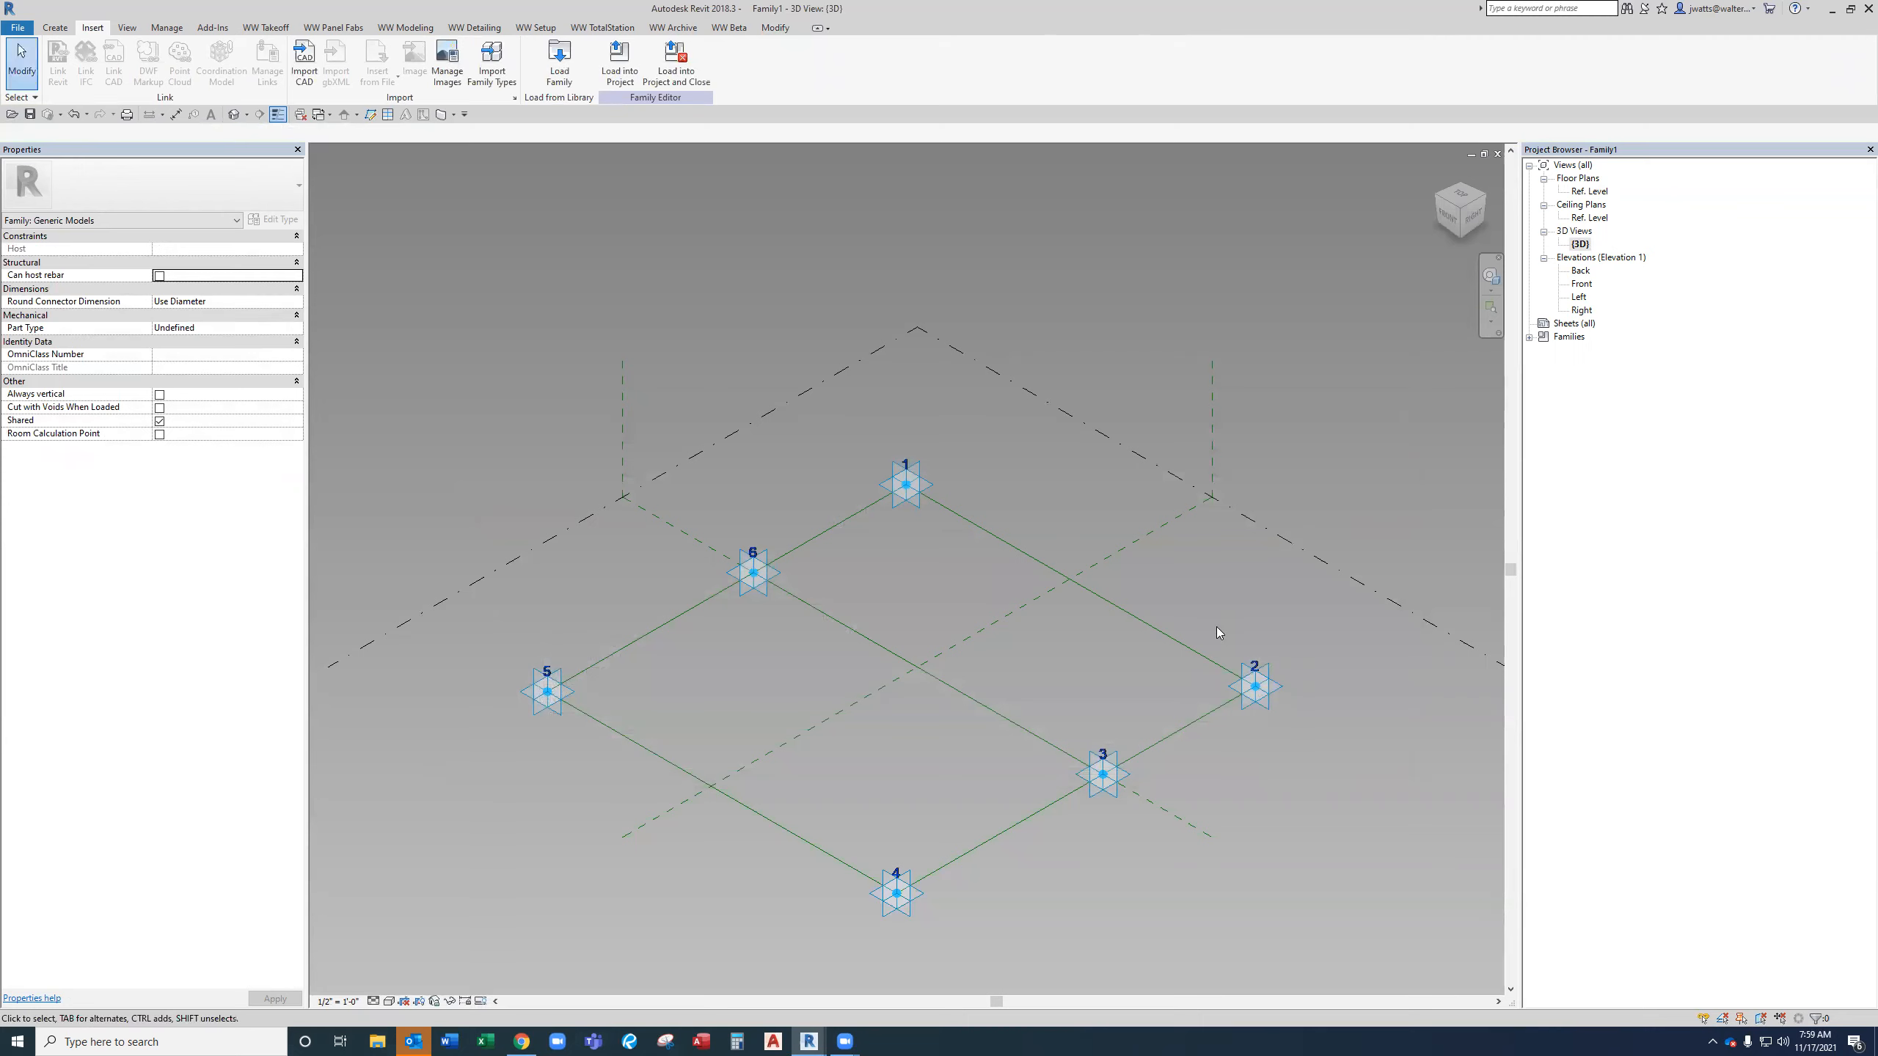
Load the BACKPAN-A, EMPTY-4 POINT-INFILL-A, INFILL-GLASS-A, INFILL-GLASS-TOPLITES-A and SHADOWBOX-A families from the Adaptive Infills folder.
click(564, 65)
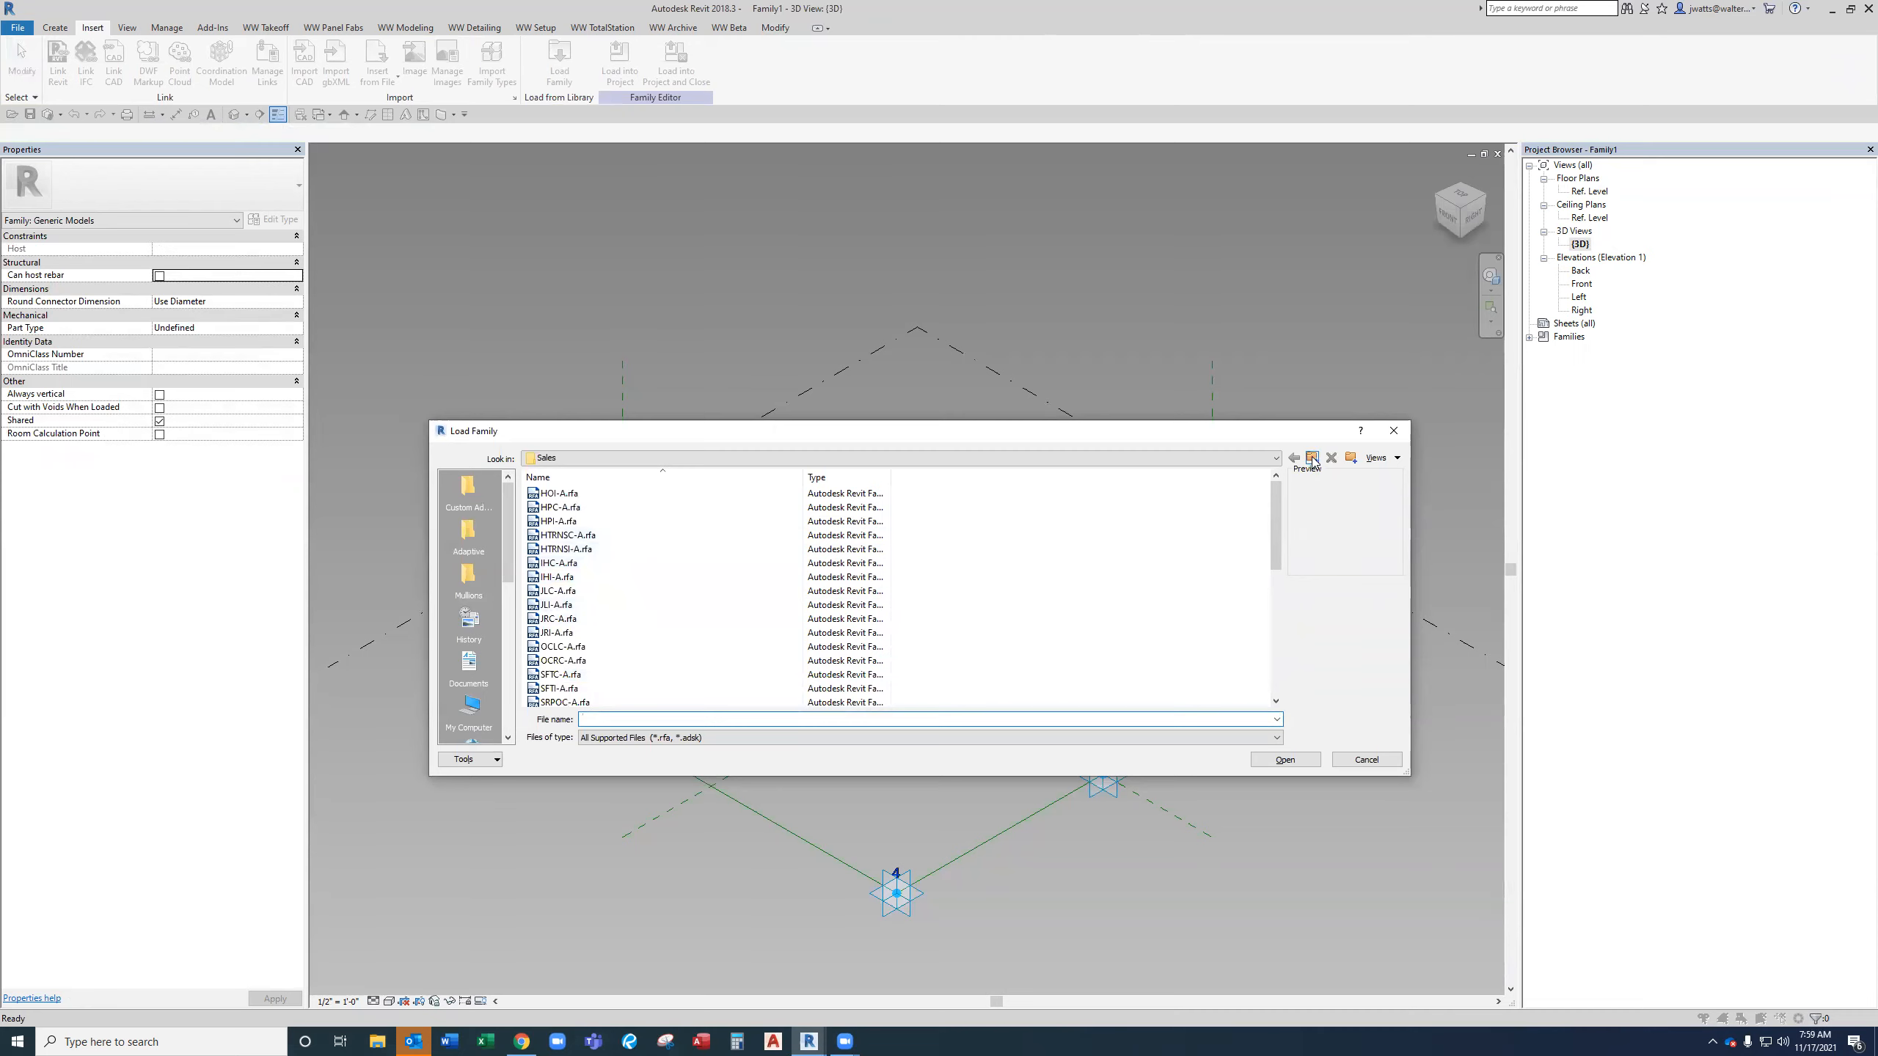
click(1312, 458)
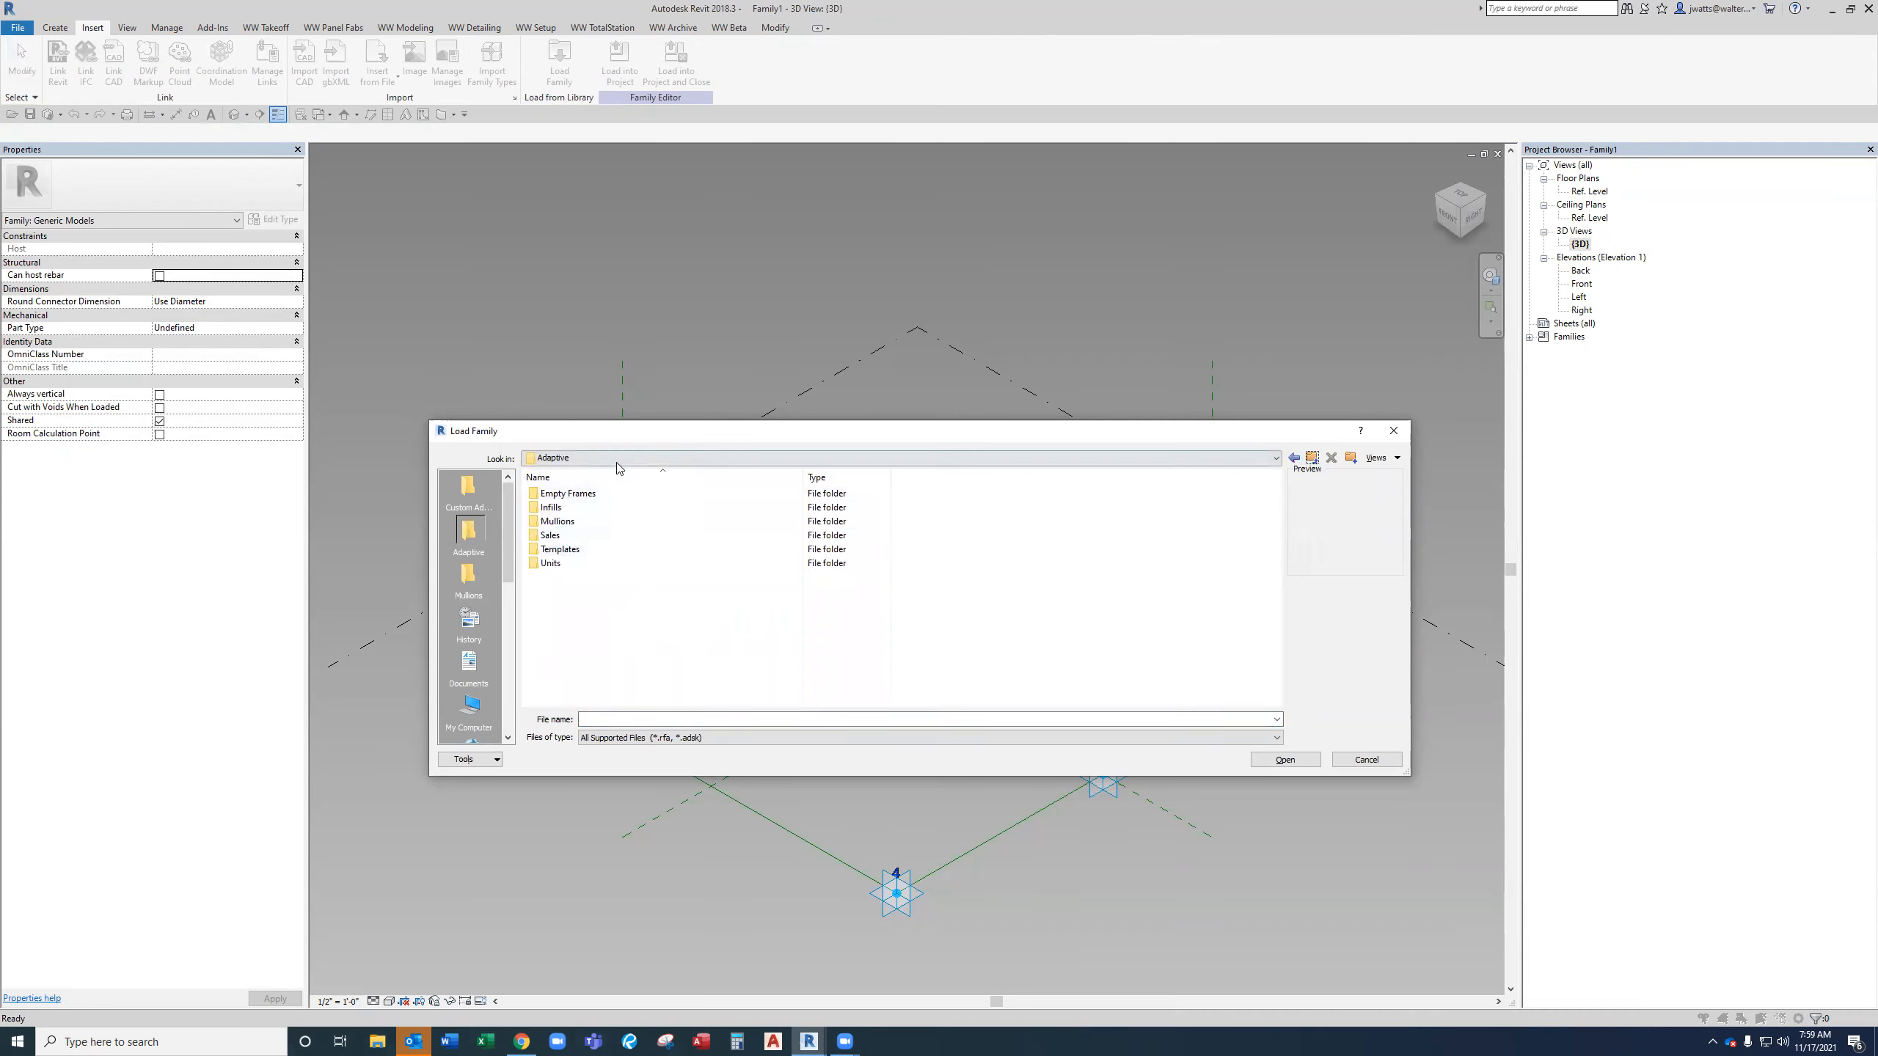
double_click(584, 509)
click(594, 523)
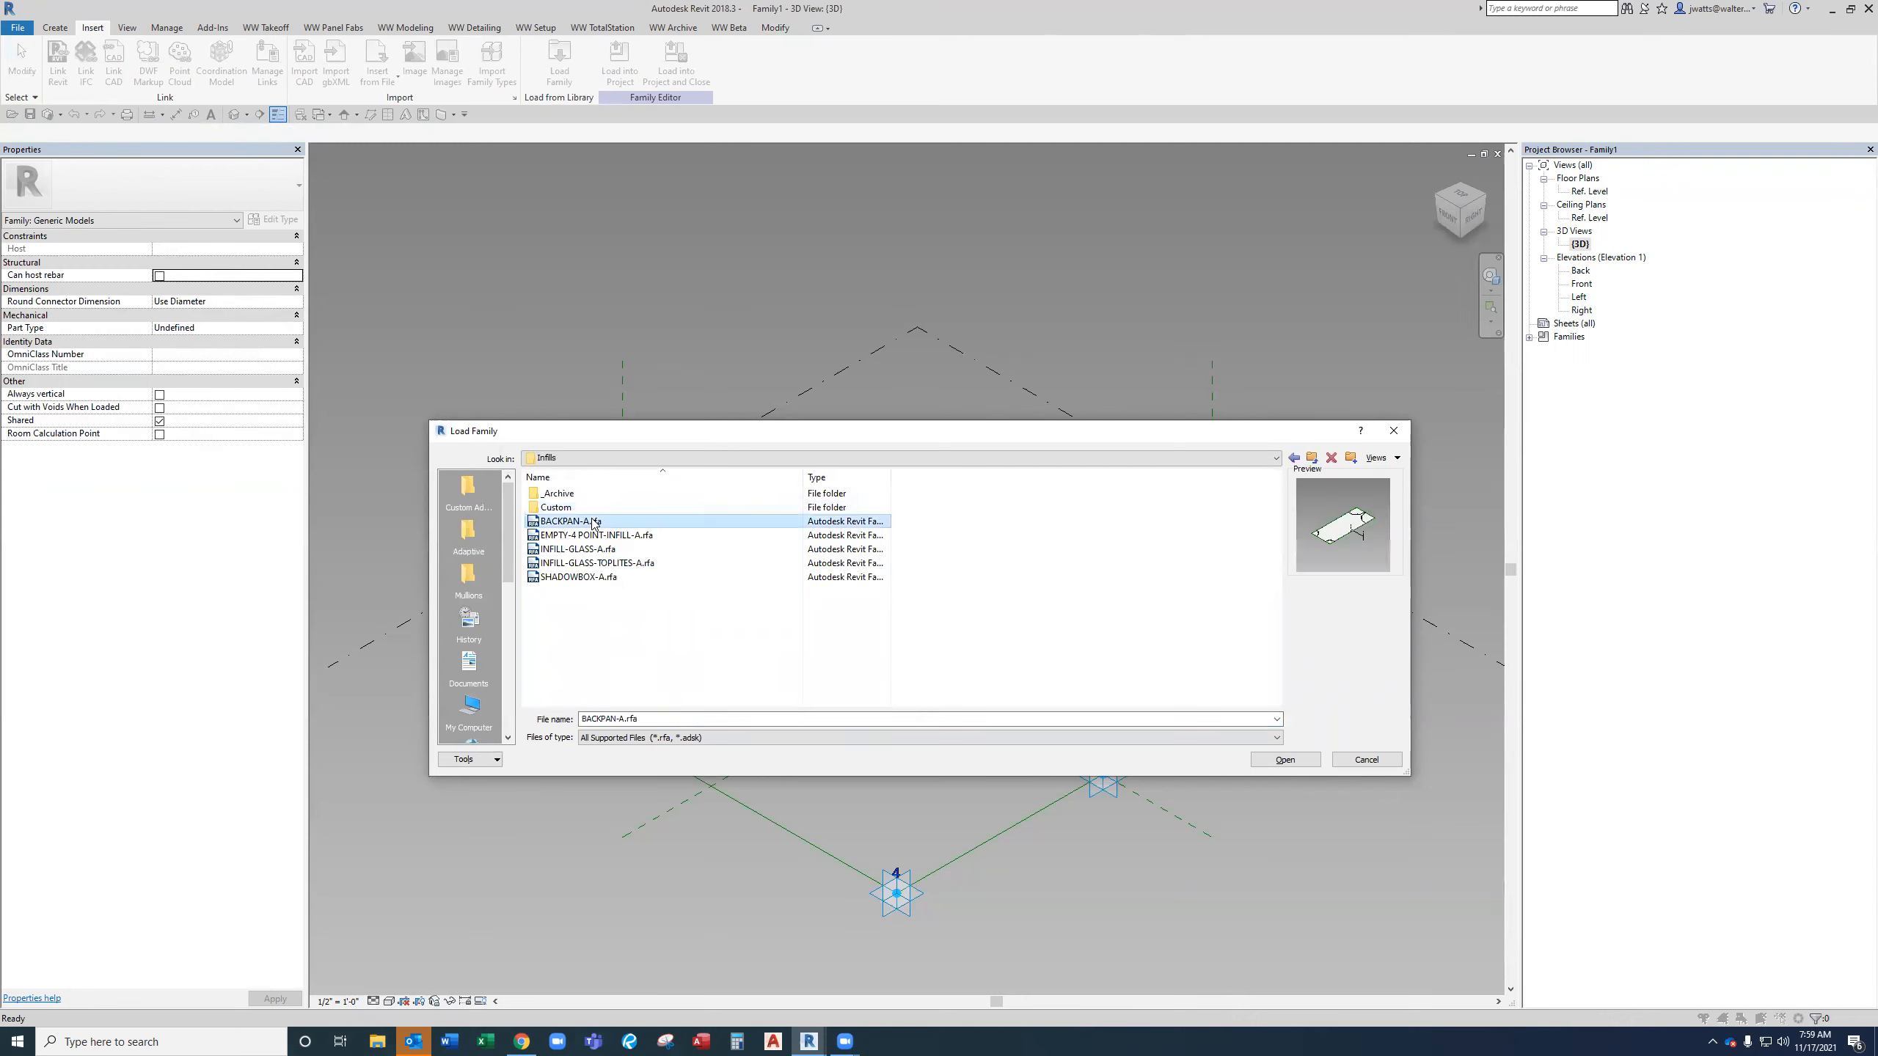
click(604, 578)
ctrl+click(612, 550)
ctrl+click(615, 564)
ctrl+click(620, 537)
click(1294, 763)
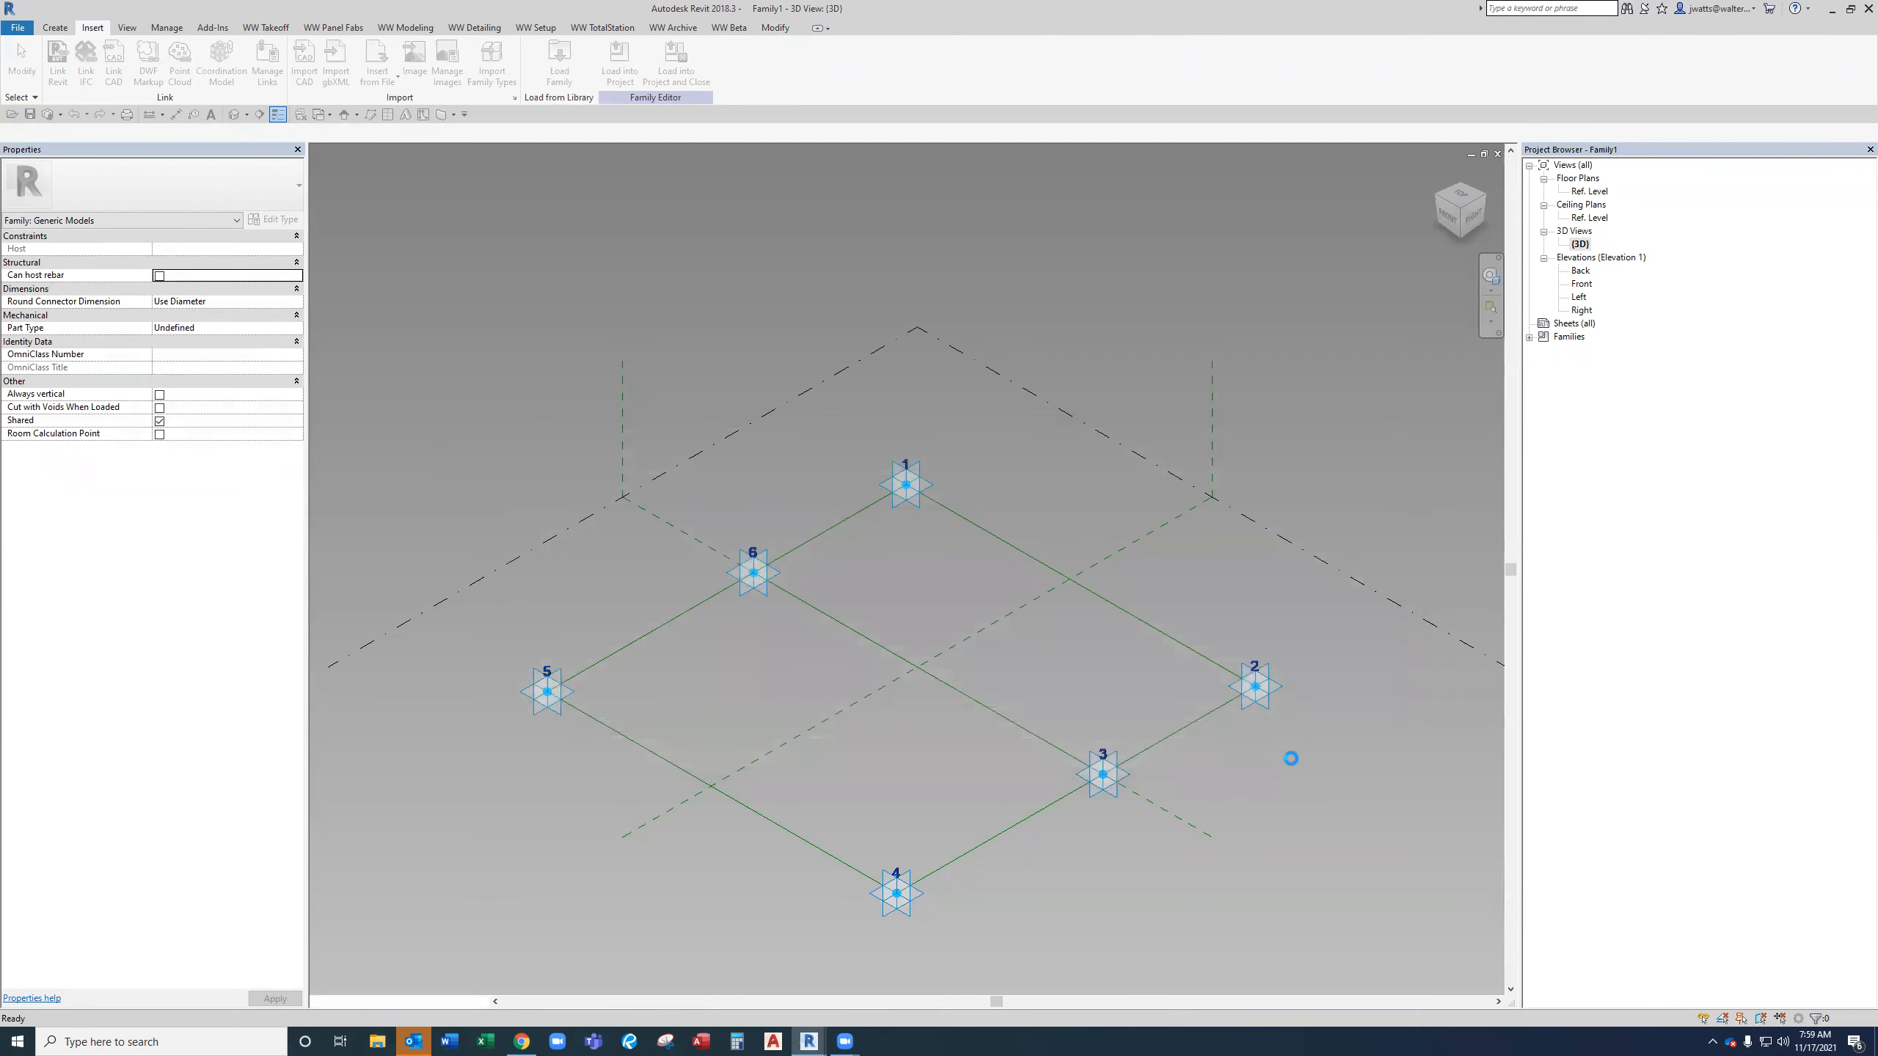
Expand the Generic Models families in the Project Browser to review the loaded families.
click(1529, 339)
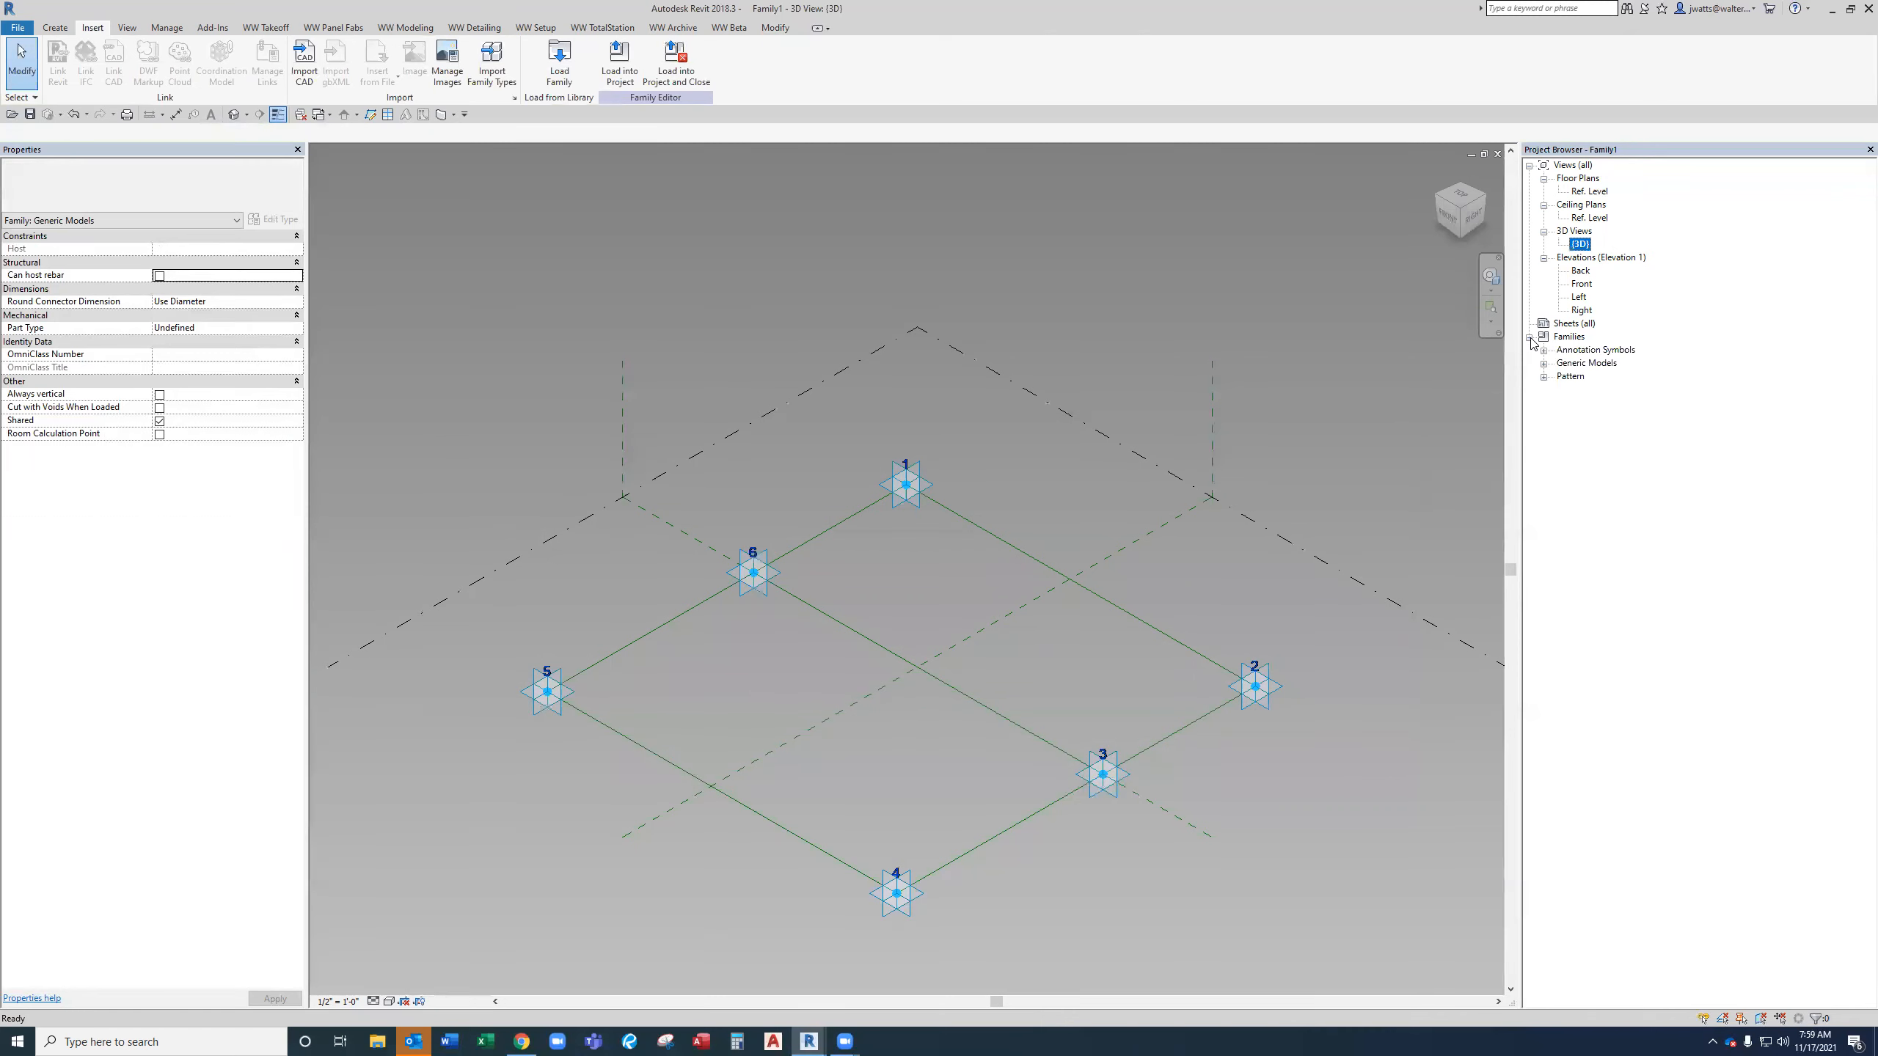
click(1544, 364)
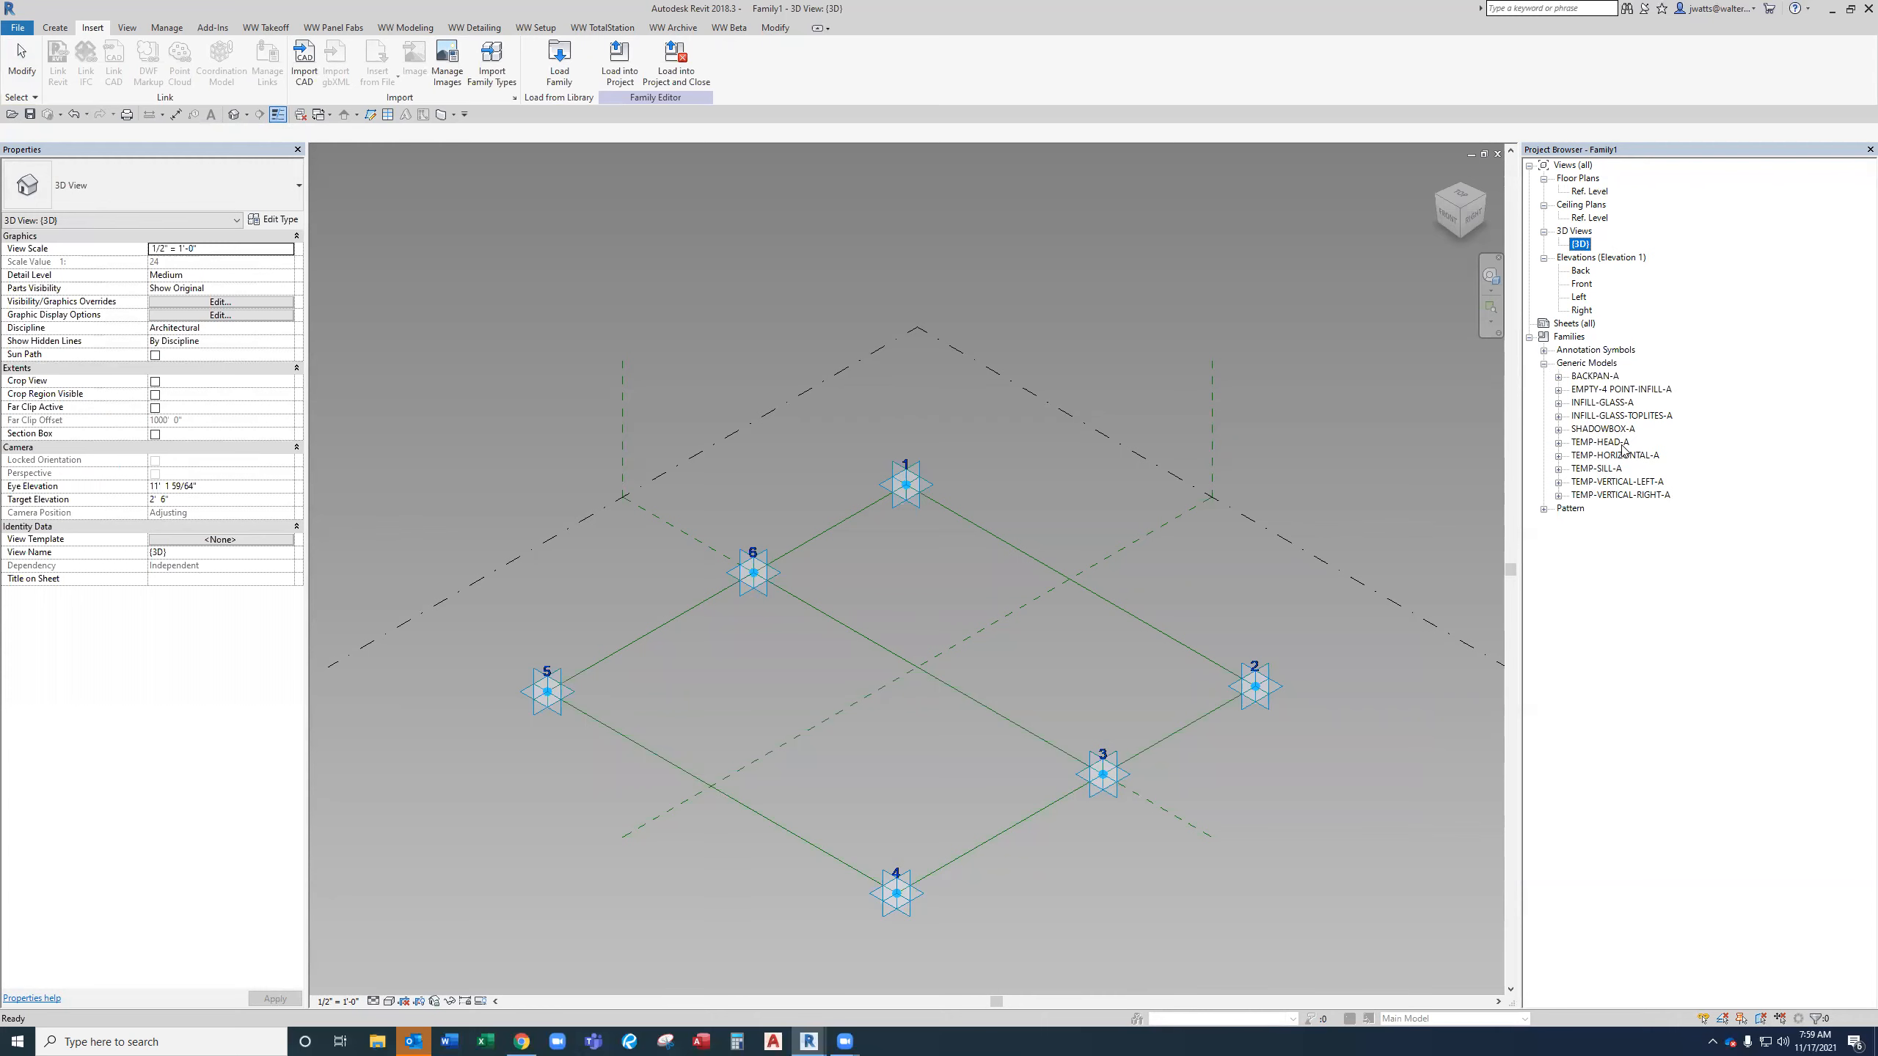
click(1183, 552)
middle_drag(1230, 546, 1206, 542)
scroll(1178, 556, down, 1)
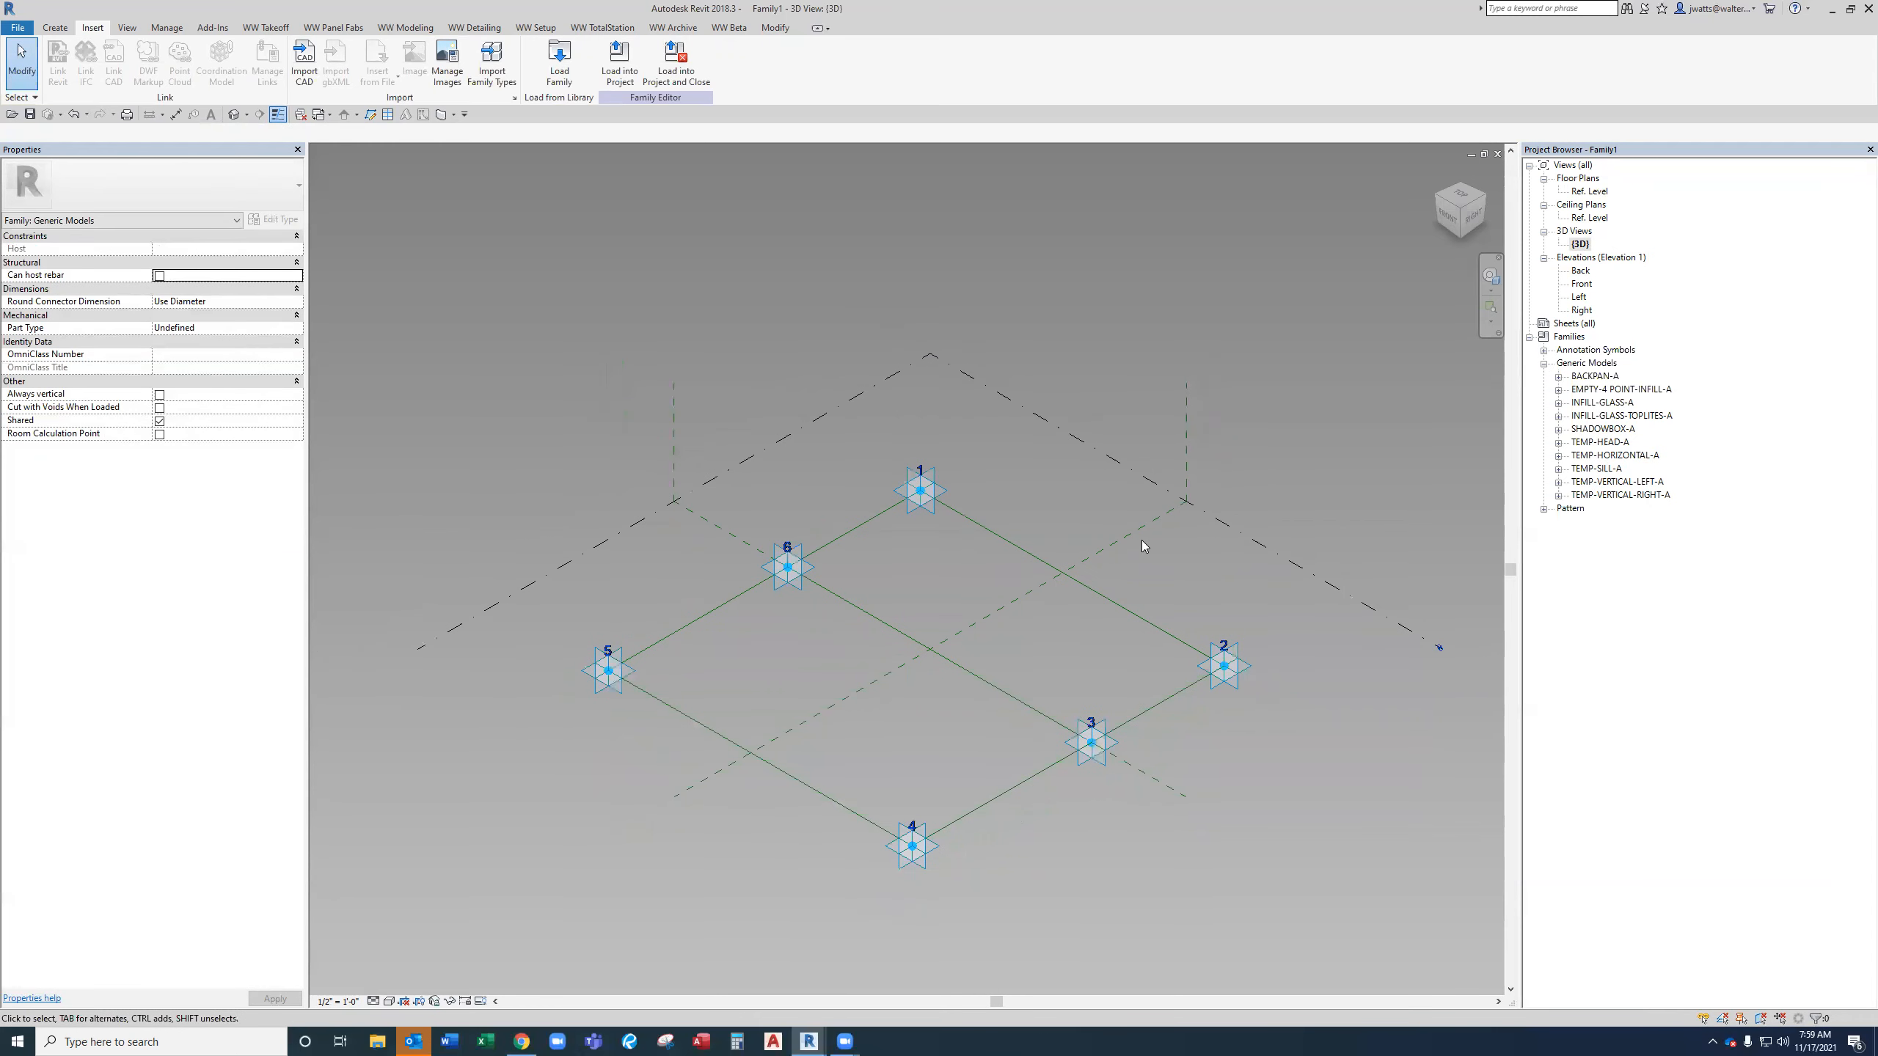
Open Family Types and add the shared parameter TopMullion from the Sales - New Frame Setup parameter group.
click(778, 28)
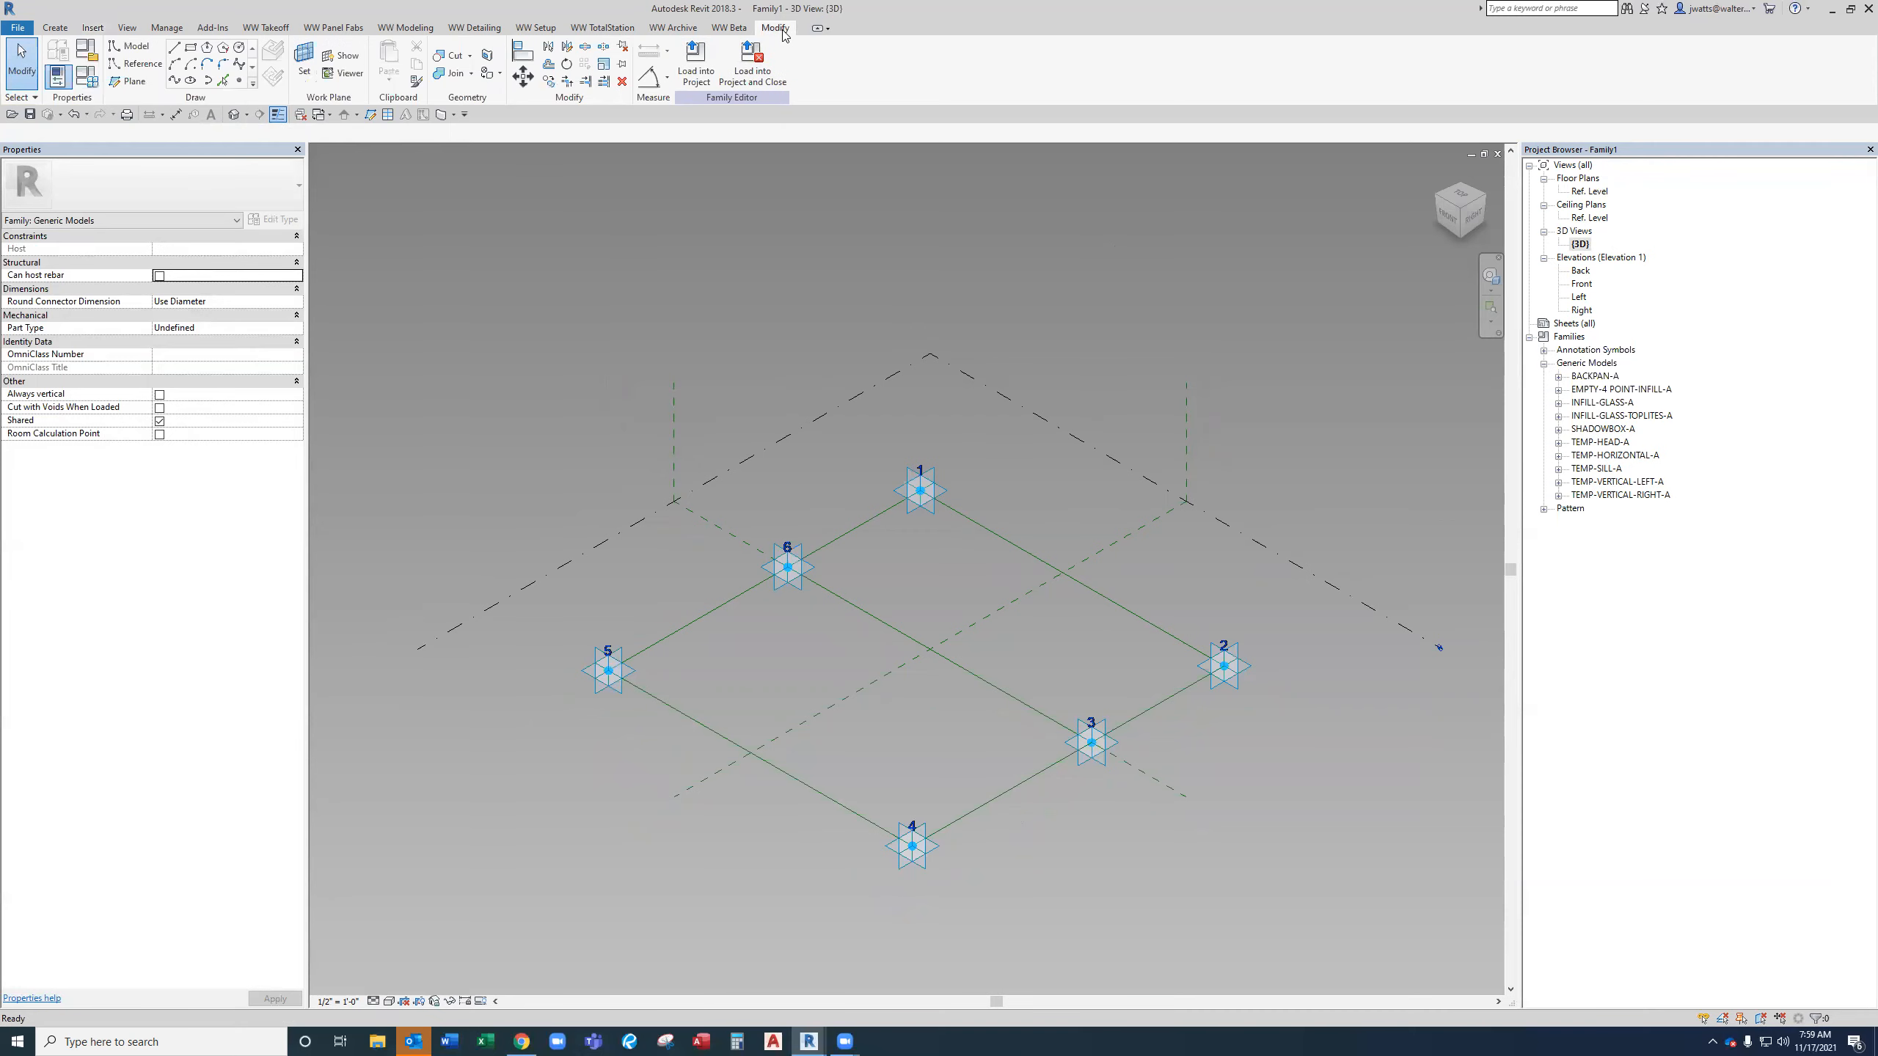
click(88, 78)
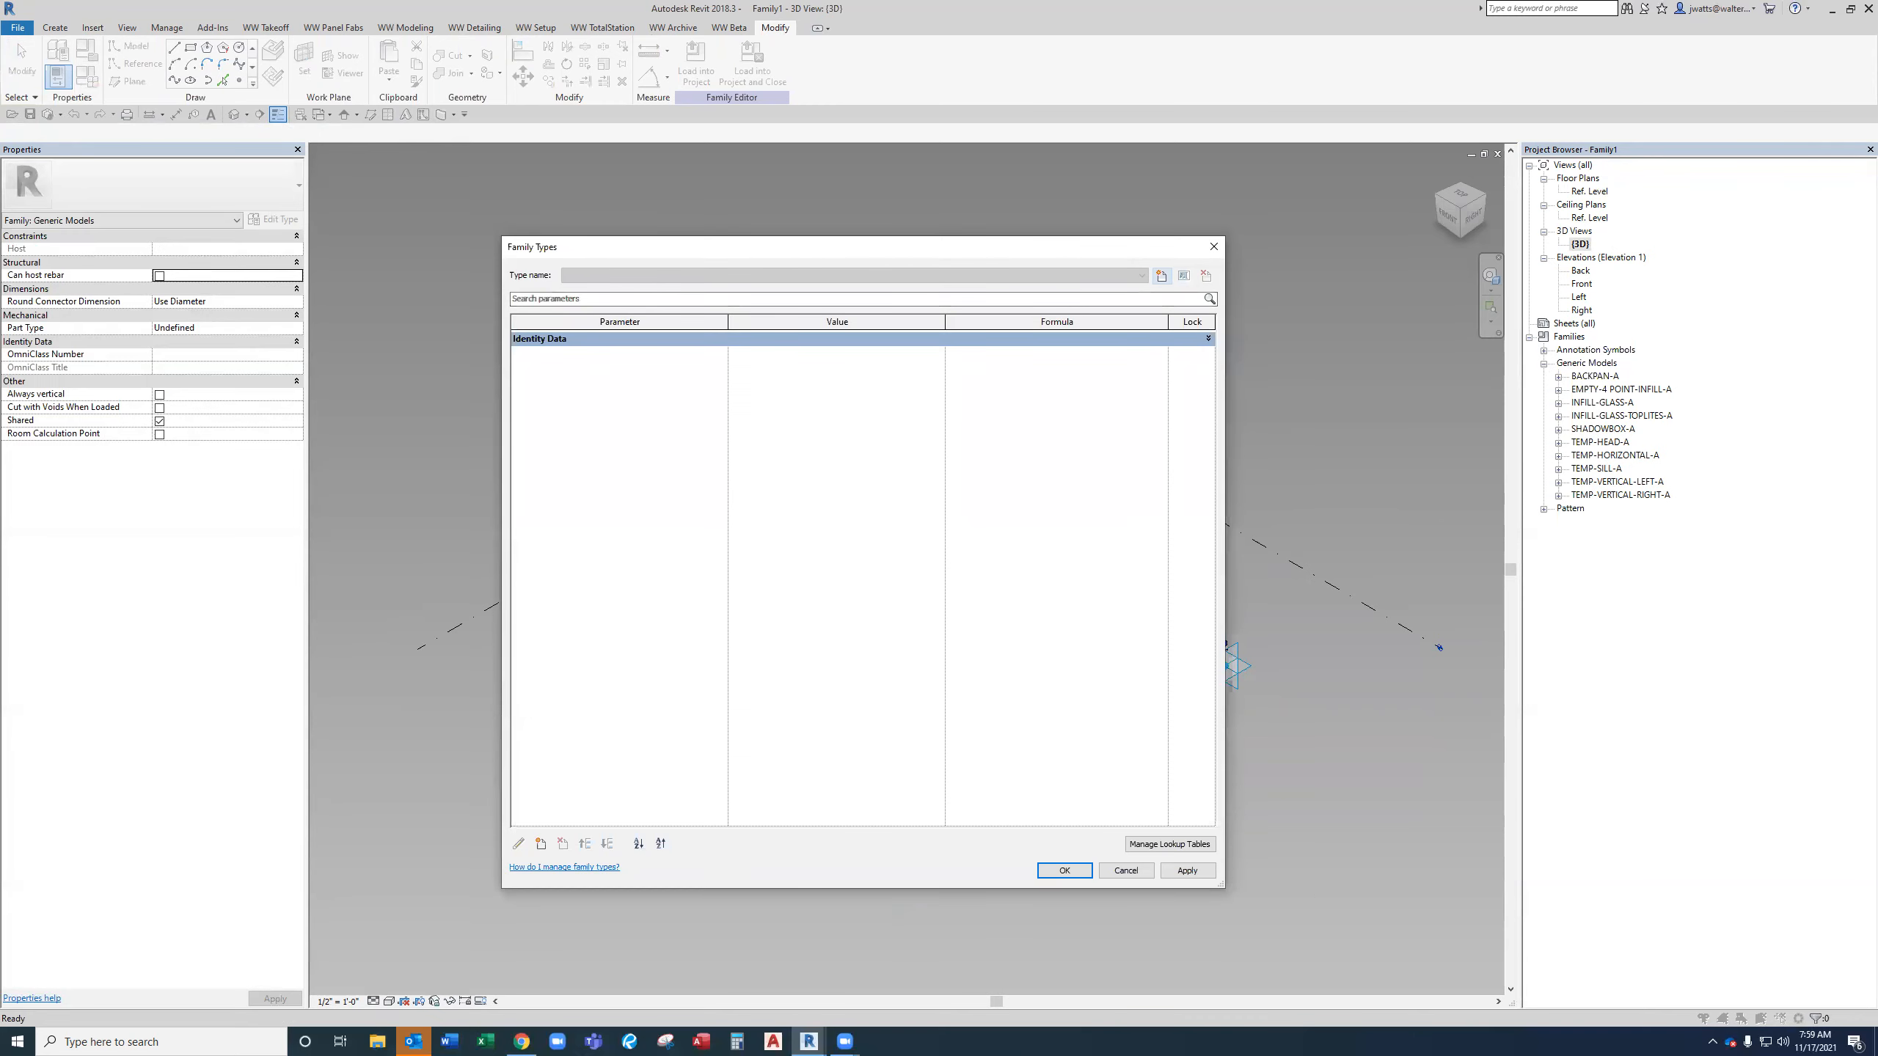
click(1161, 275)
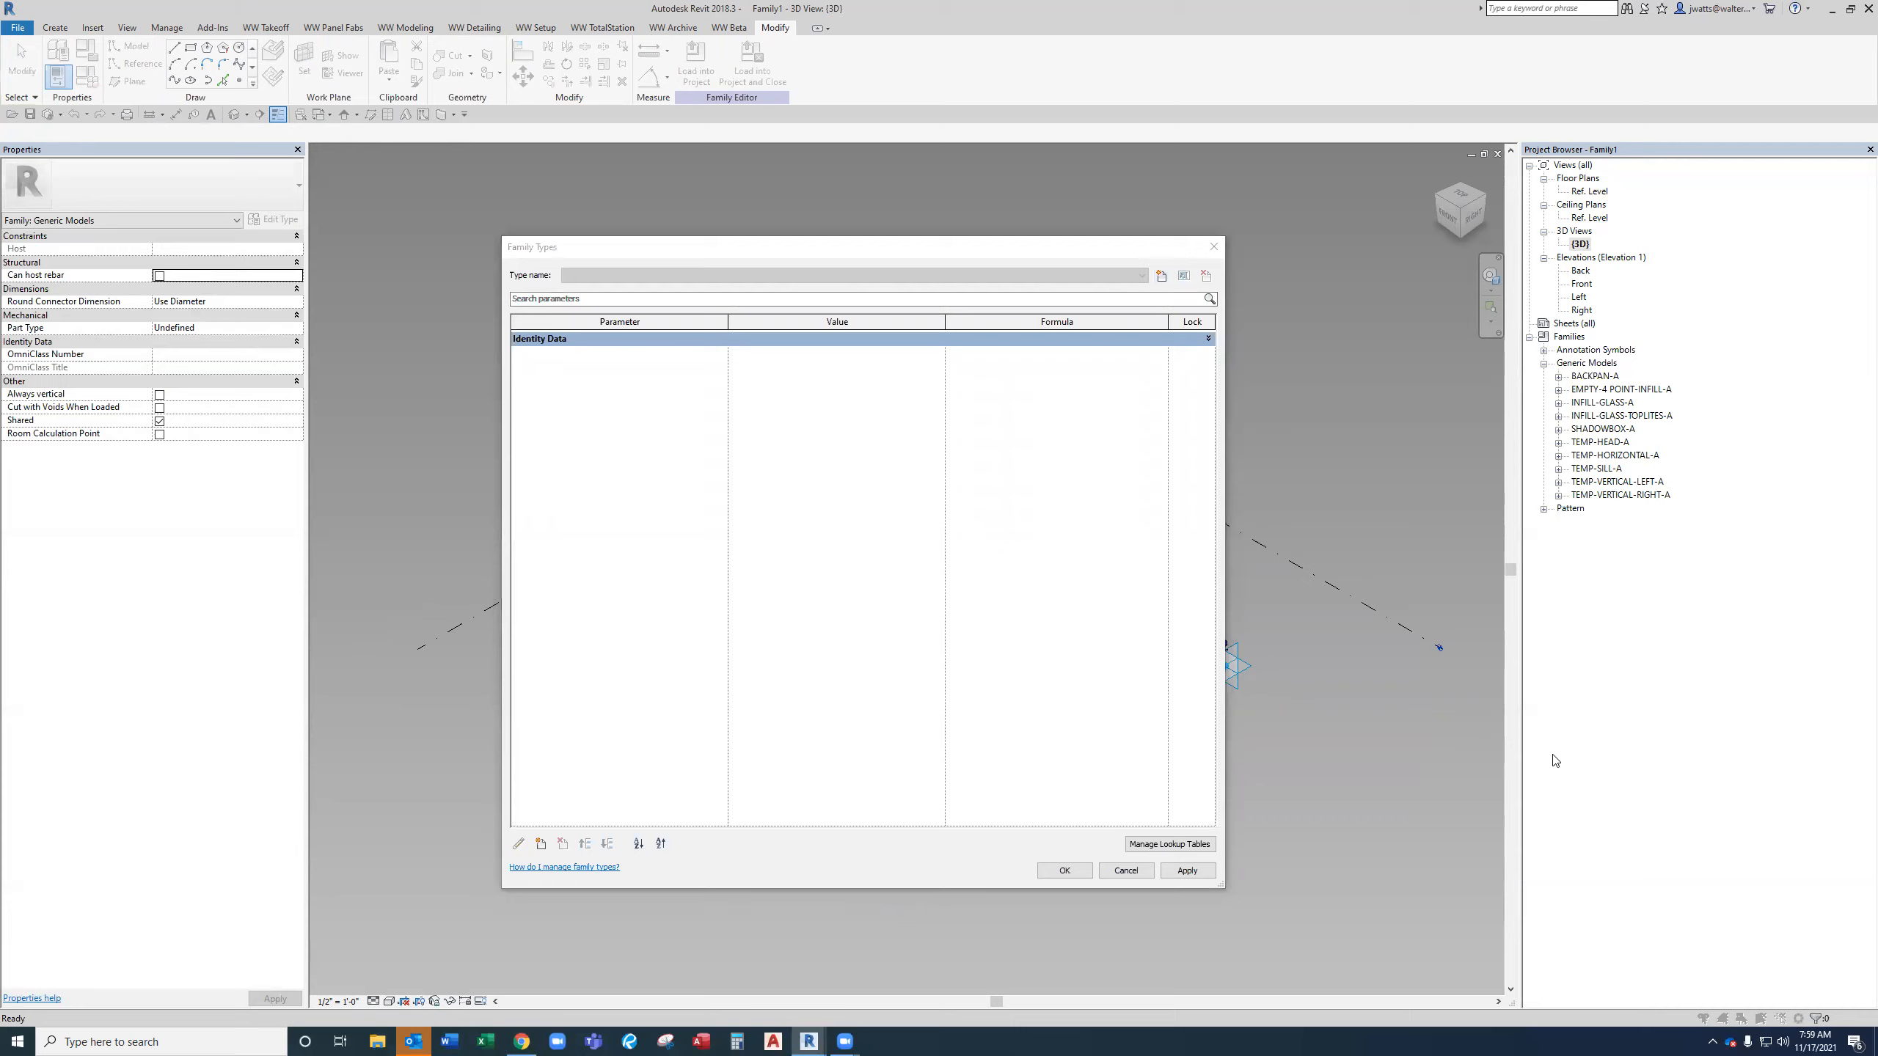
click(538, 845)
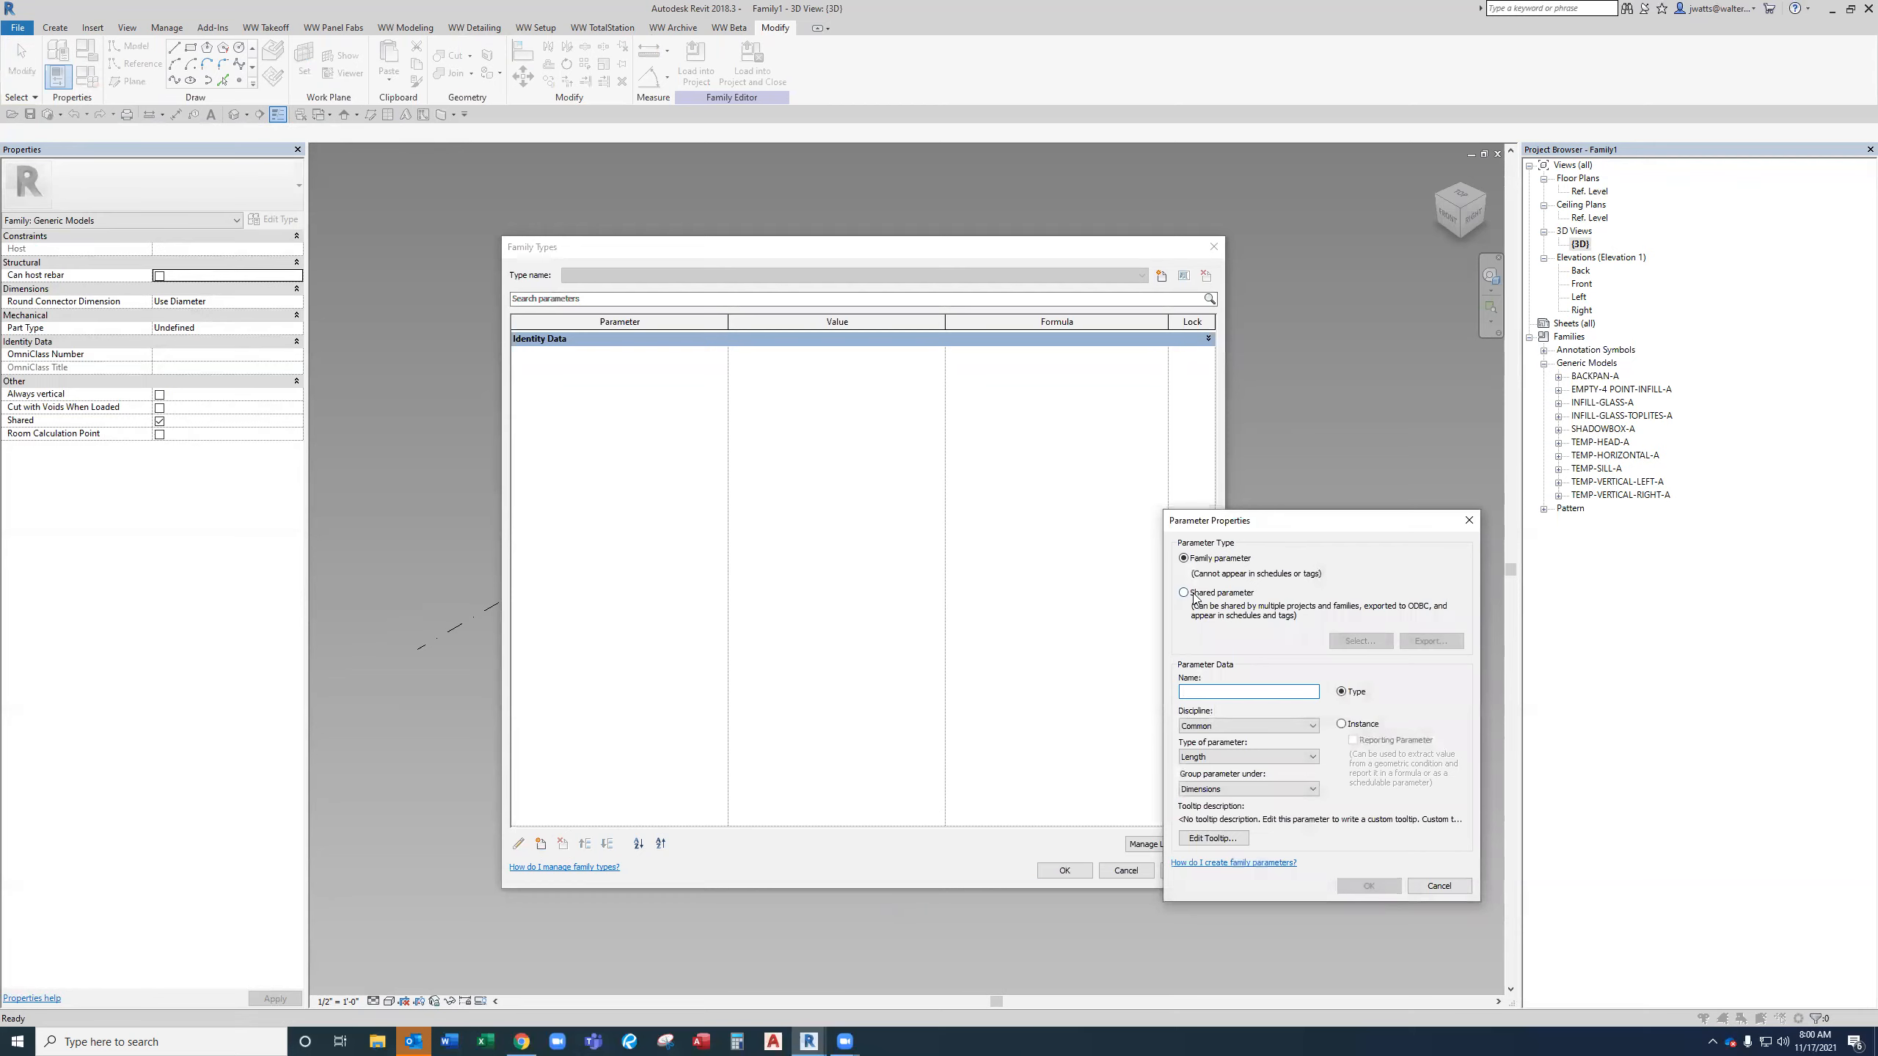
click(1195, 594)
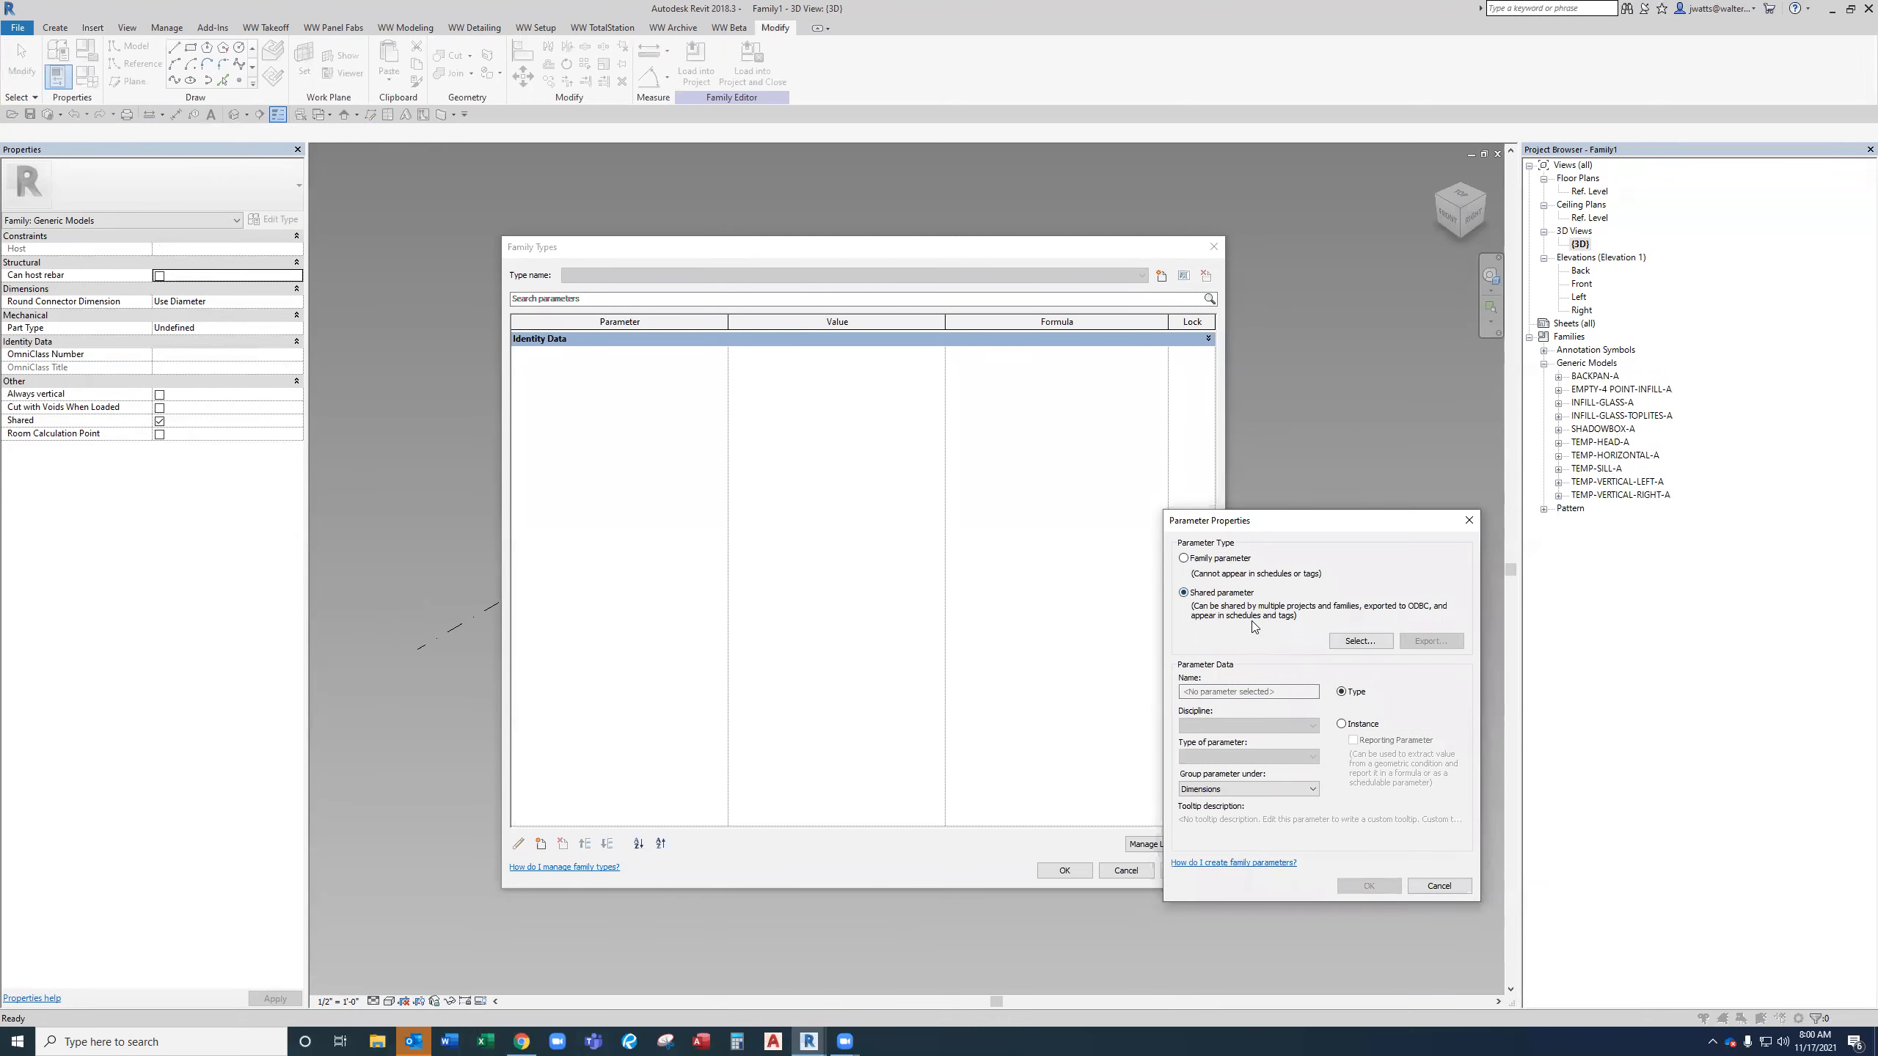
click(1355, 642)
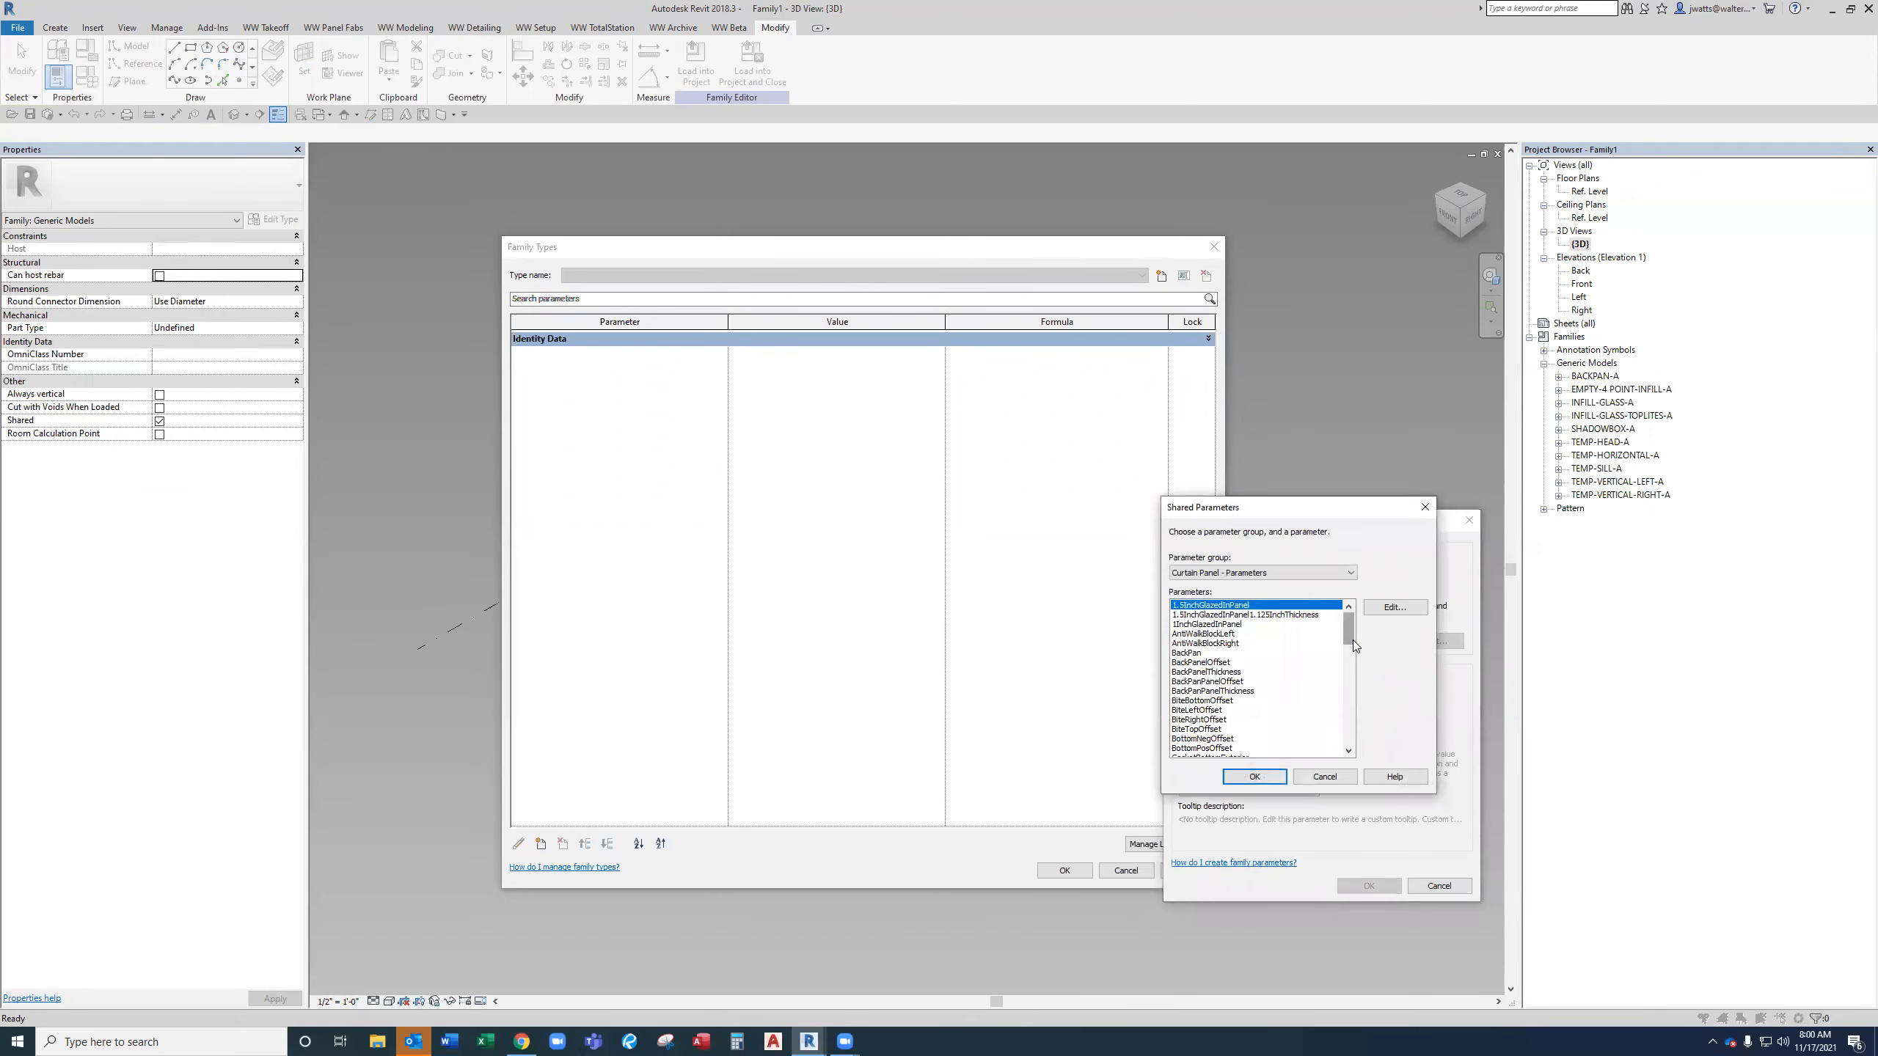
click(1325, 576)
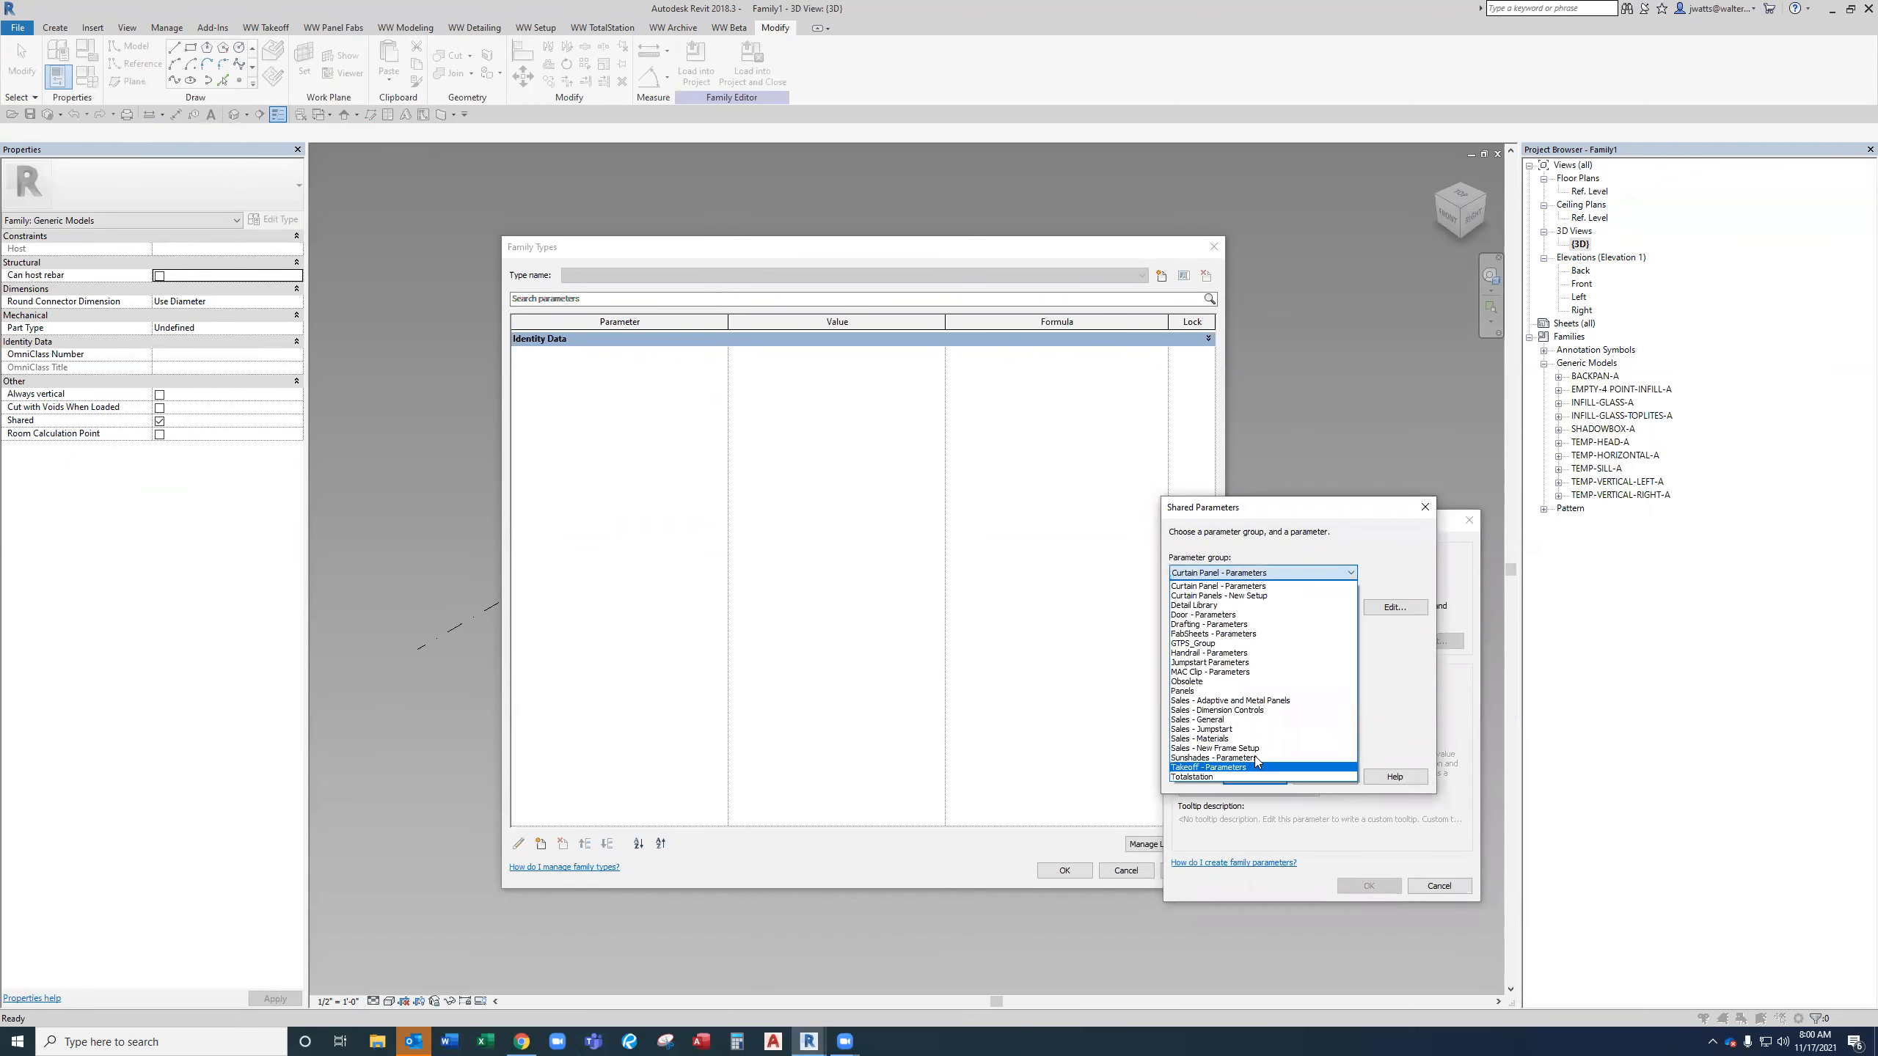
click(1255, 750)
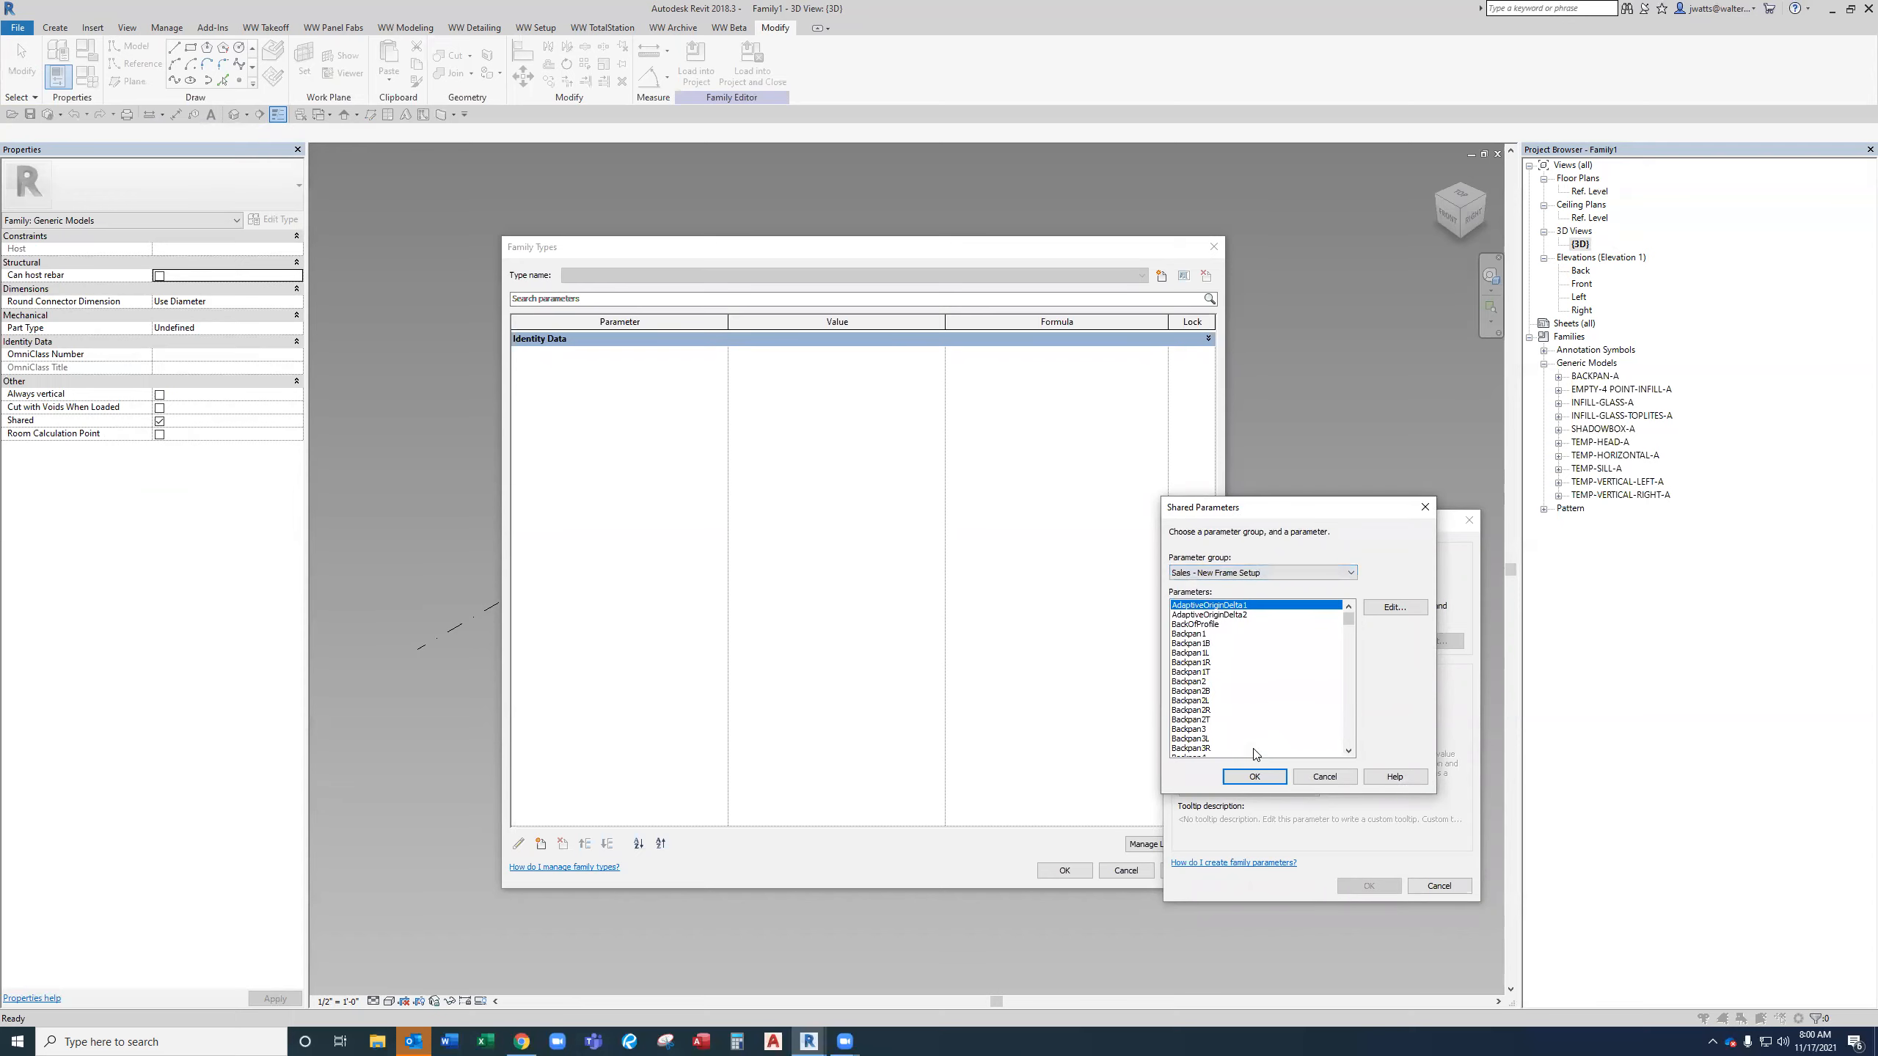
click(1229, 691)
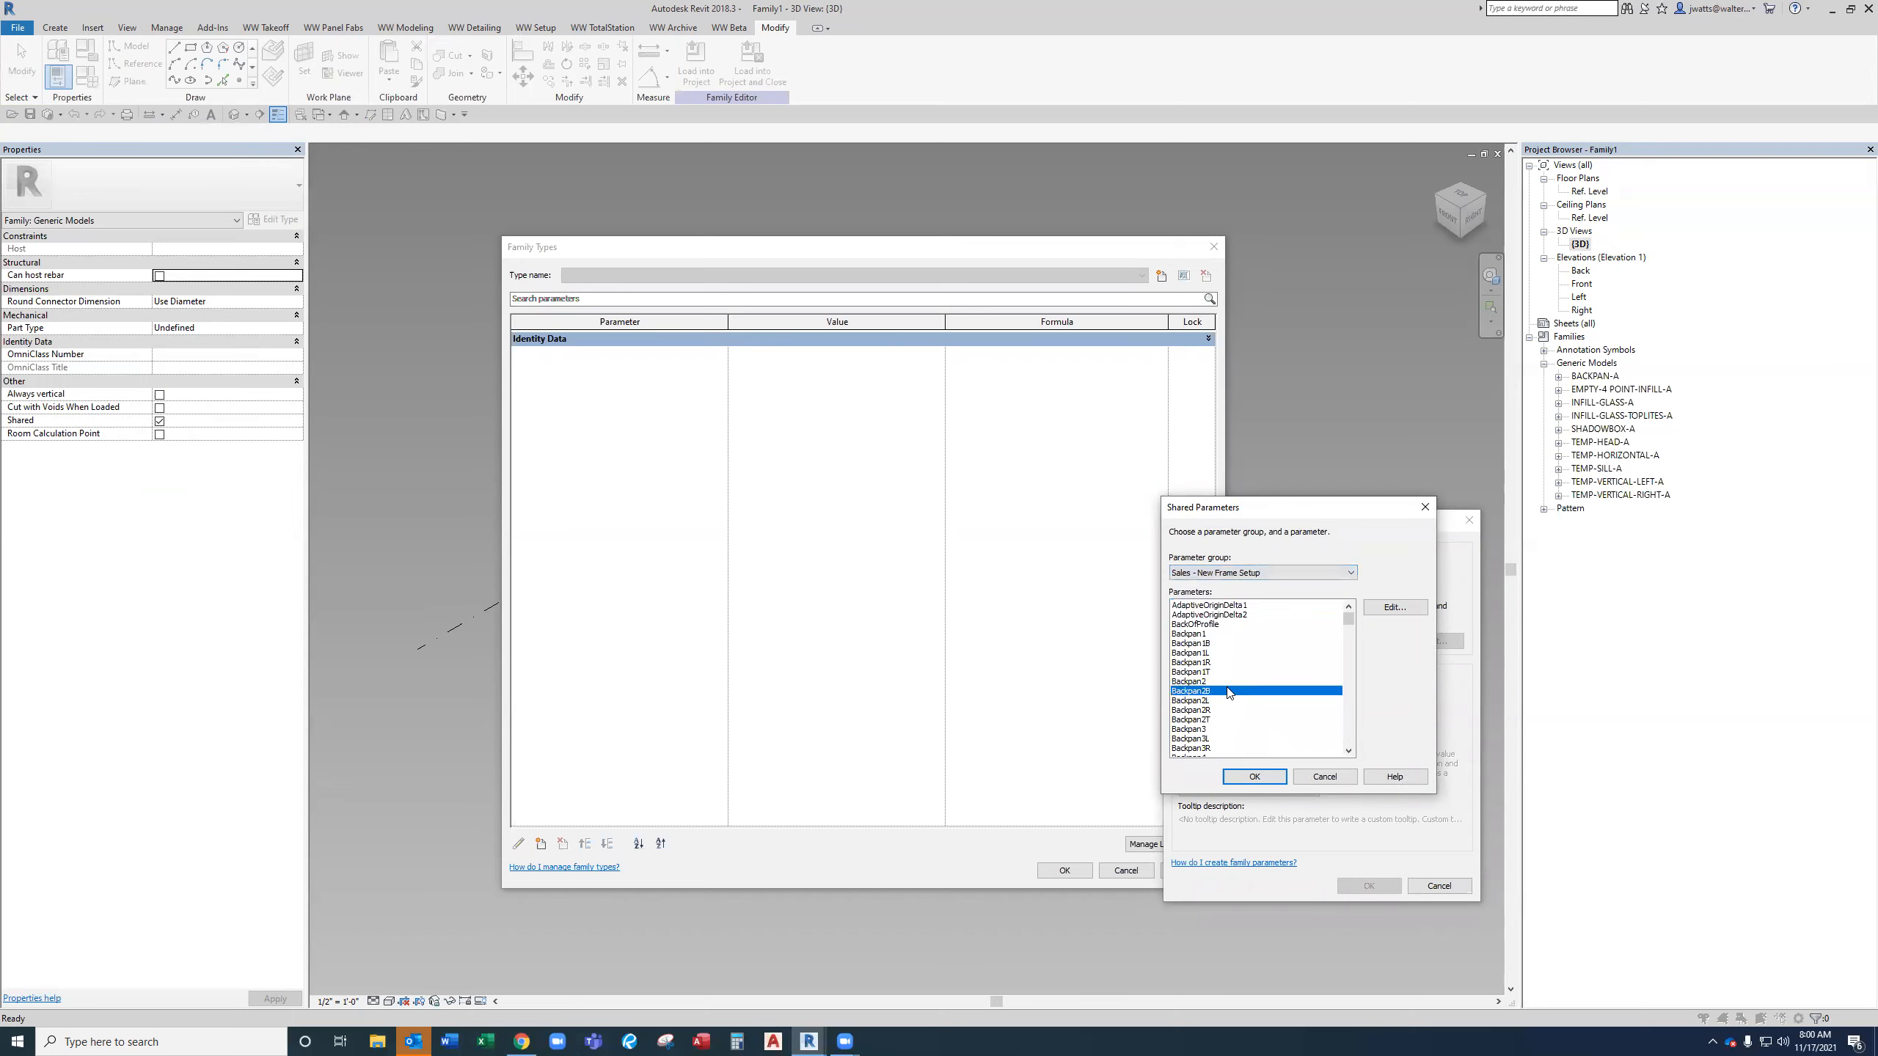
text(top)
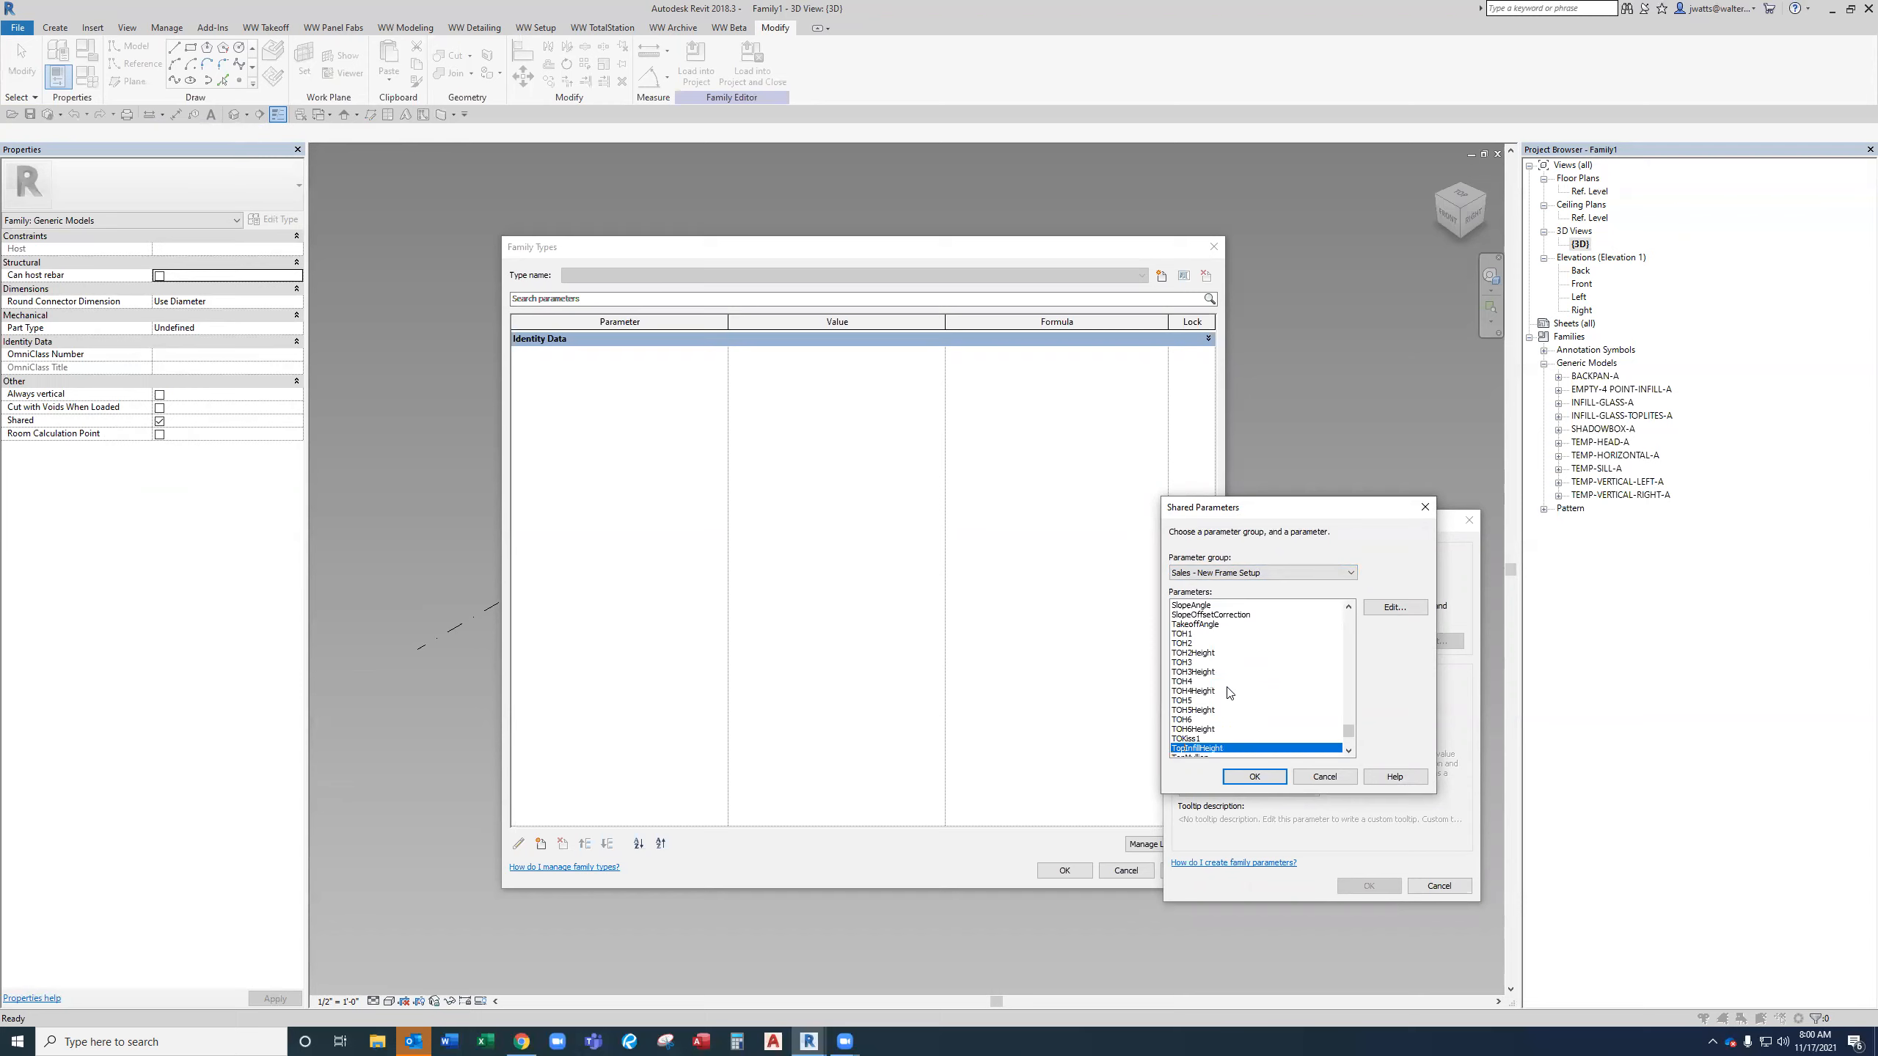
key(Down)
key(Return)
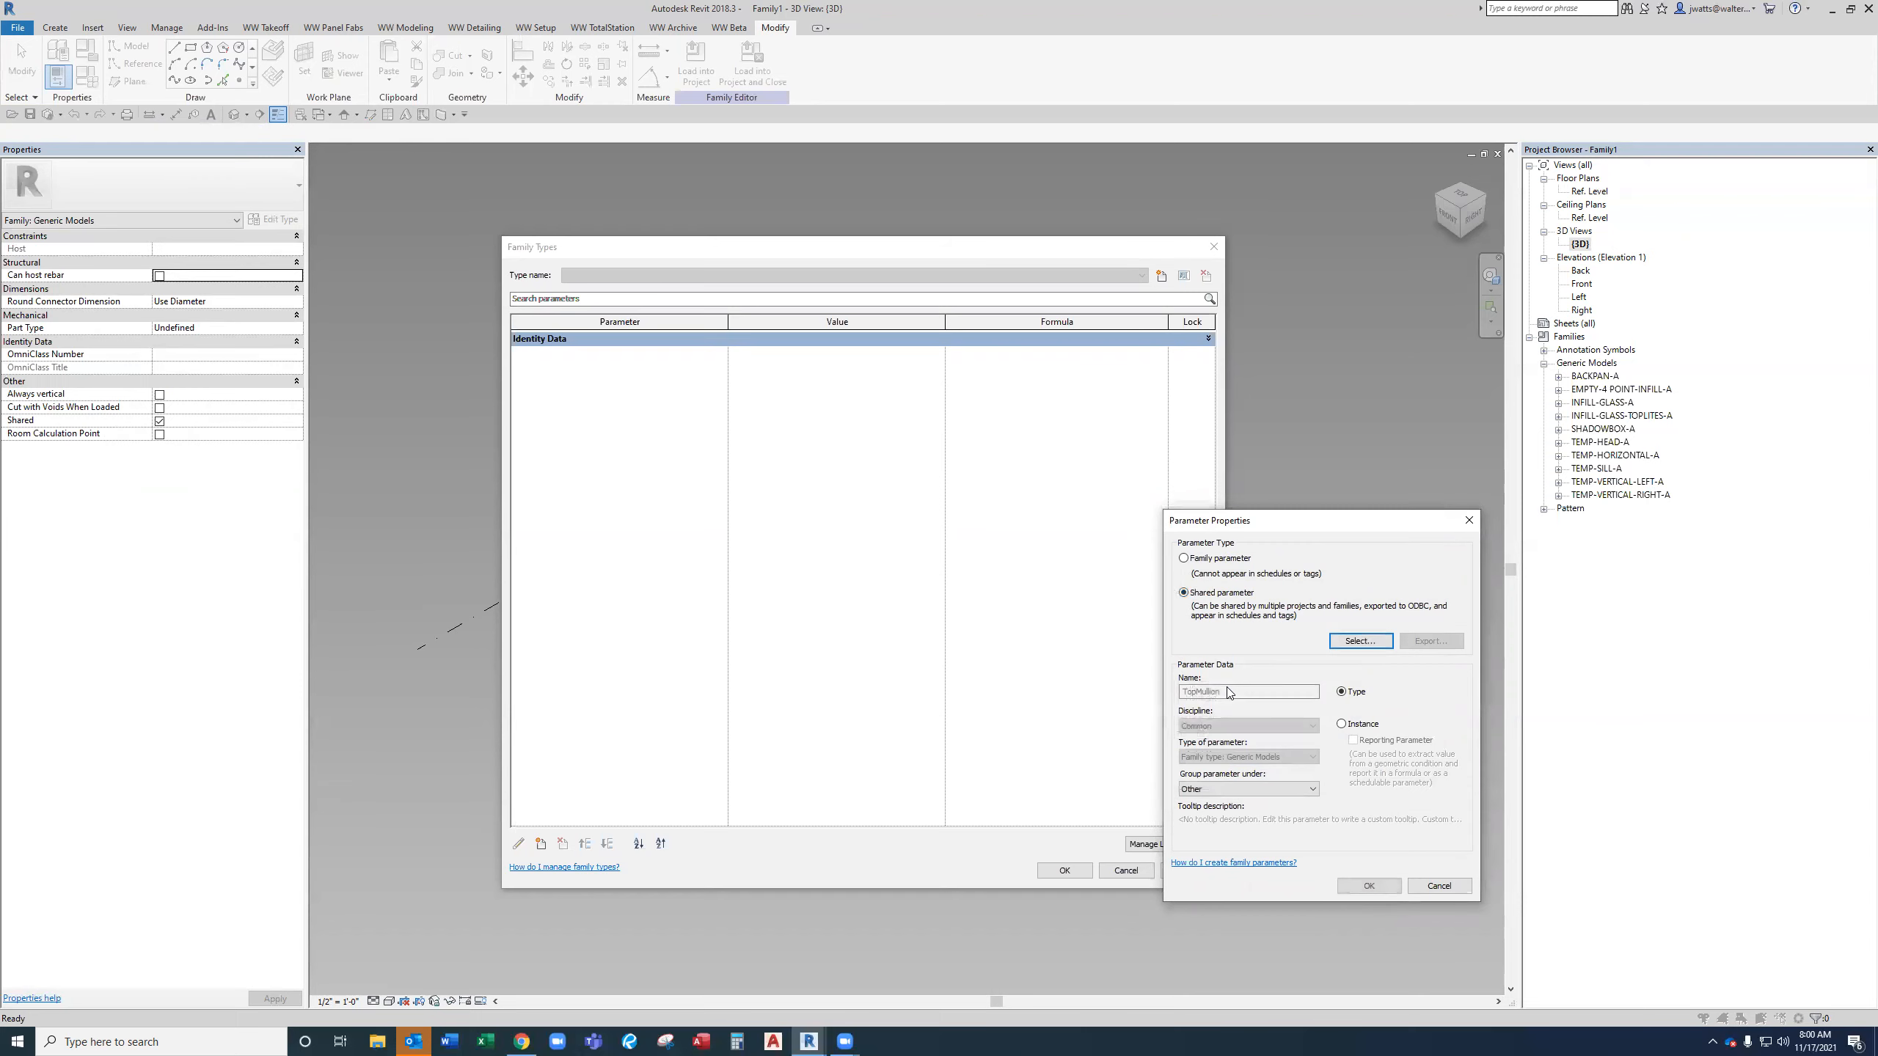
Group the TopMullion parameter under Construction as an instance parameter and confirm it.
click(1278, 790)
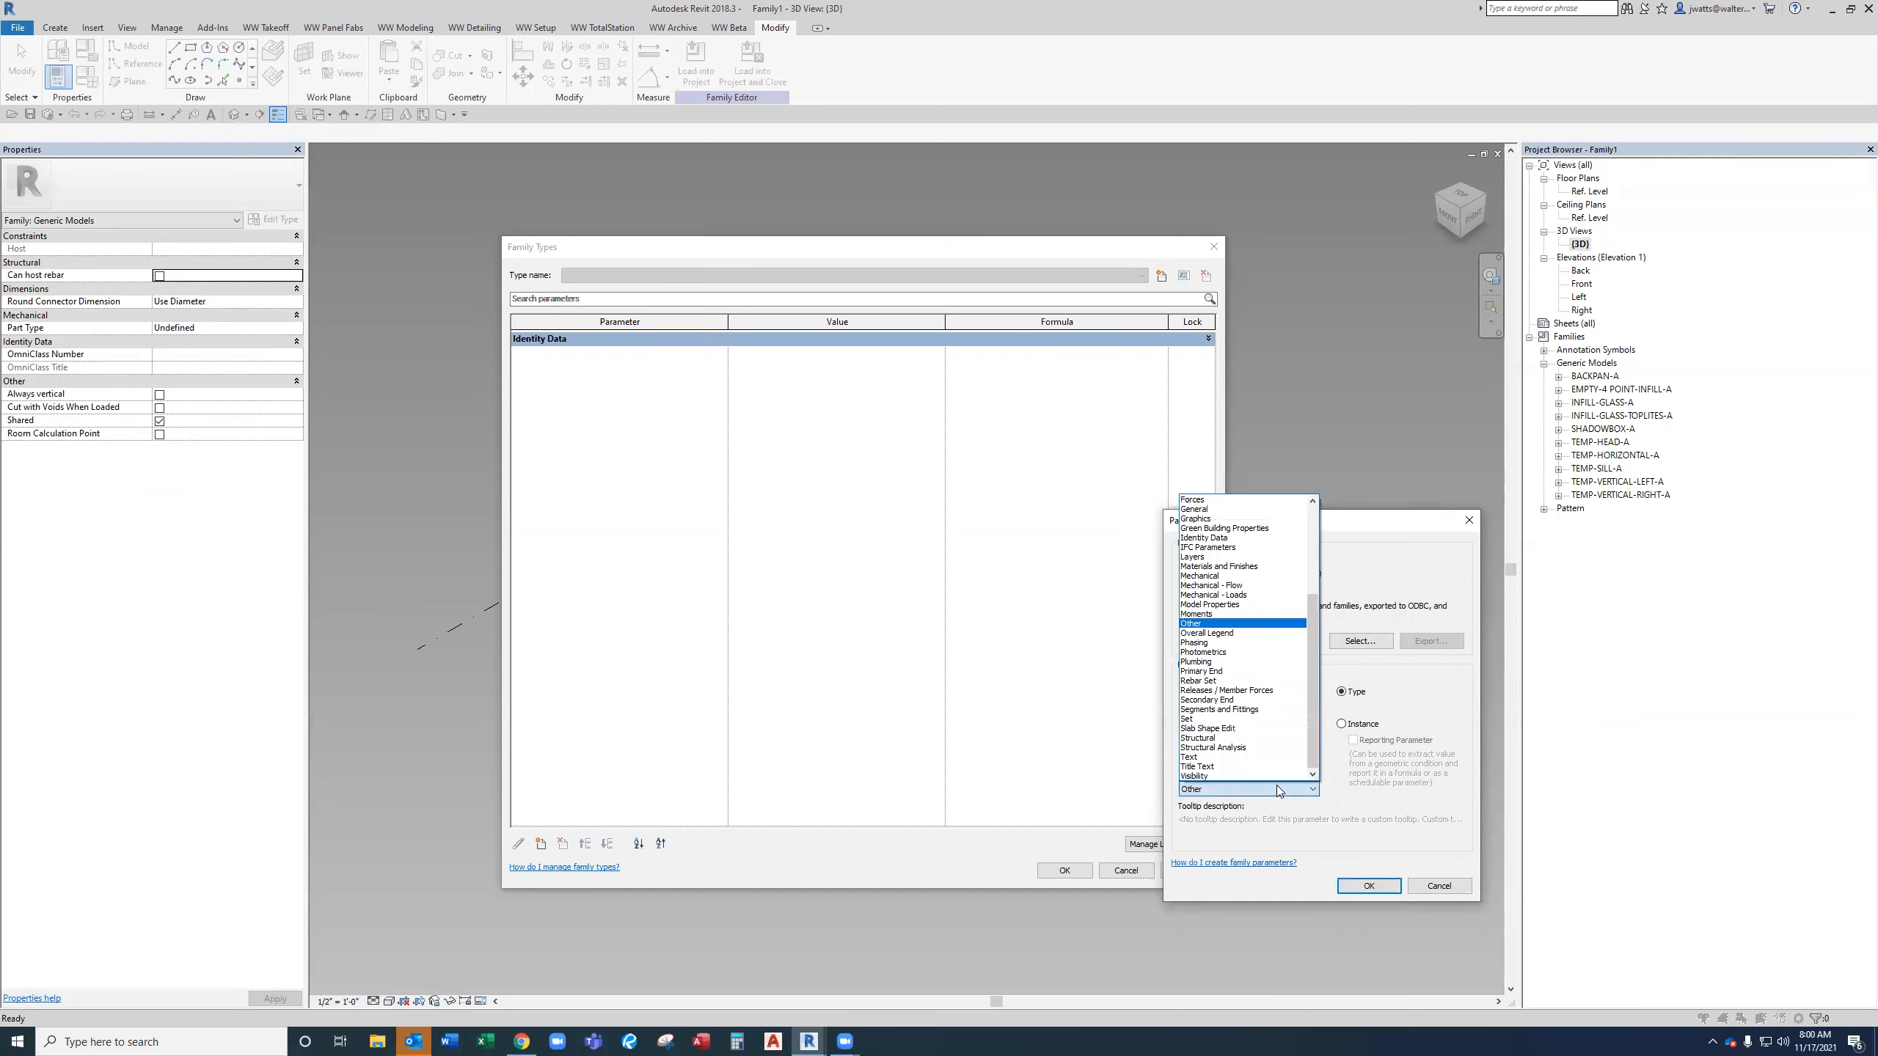
key(c)
key(Down)
key(Return)
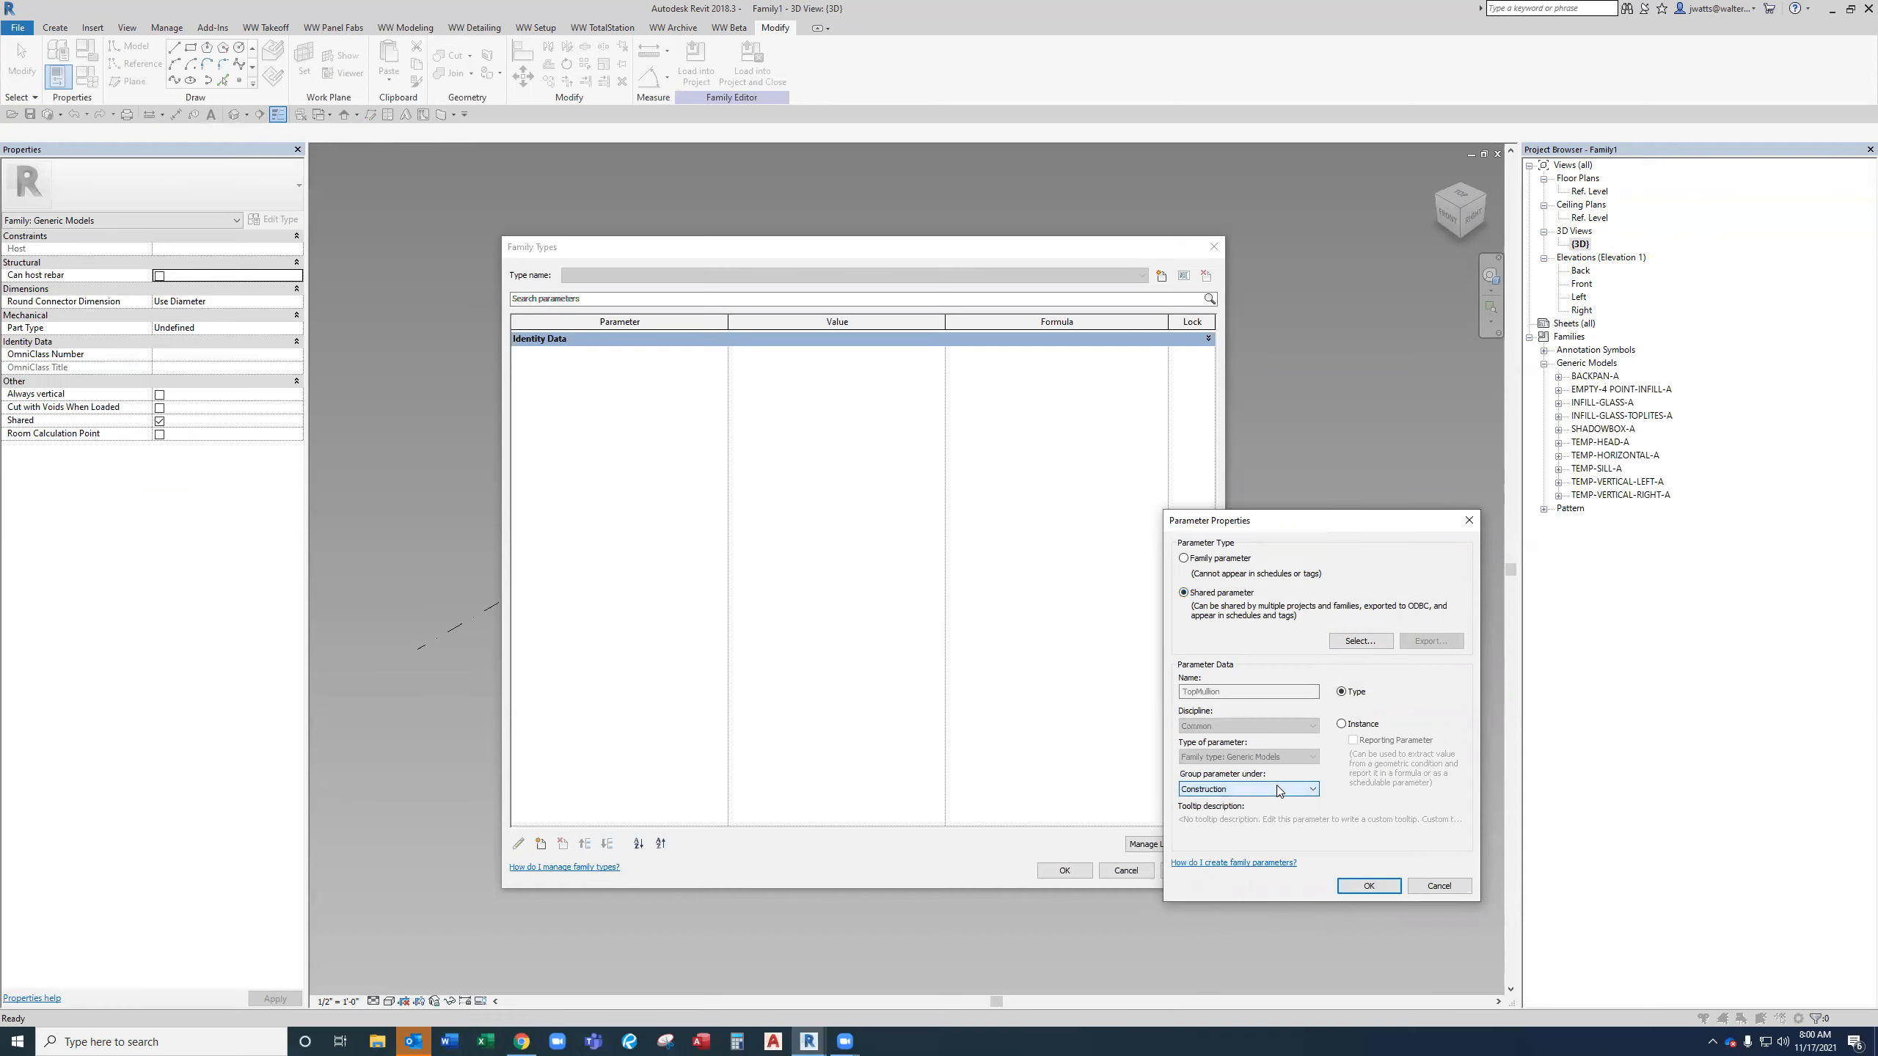
click(1365, 886)
Add the shared type parameter HorizontalMullion1 from the Sales - New Frame Setup group under Construction, and move it below TopMullion.
click(544, 845)
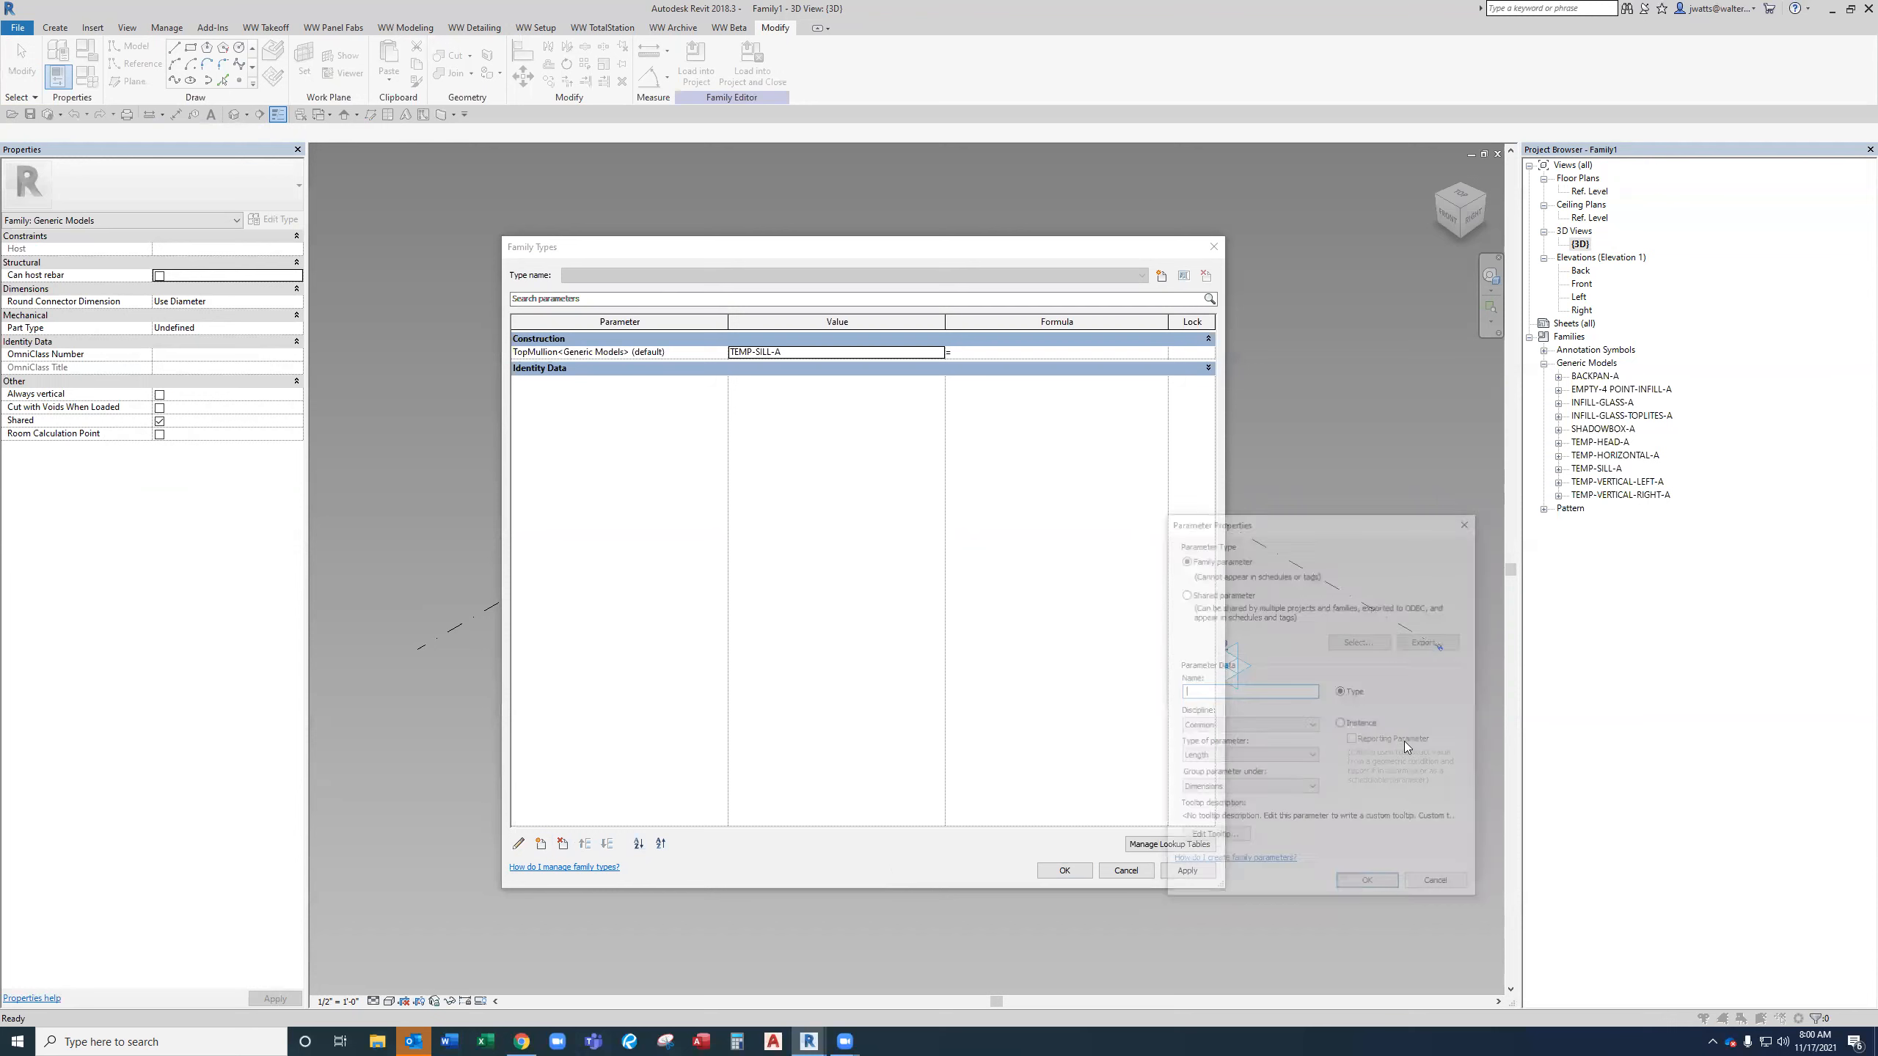
click(1221, 593)
click(1360, 640)
click(1325, 574)
click(1291, 749)
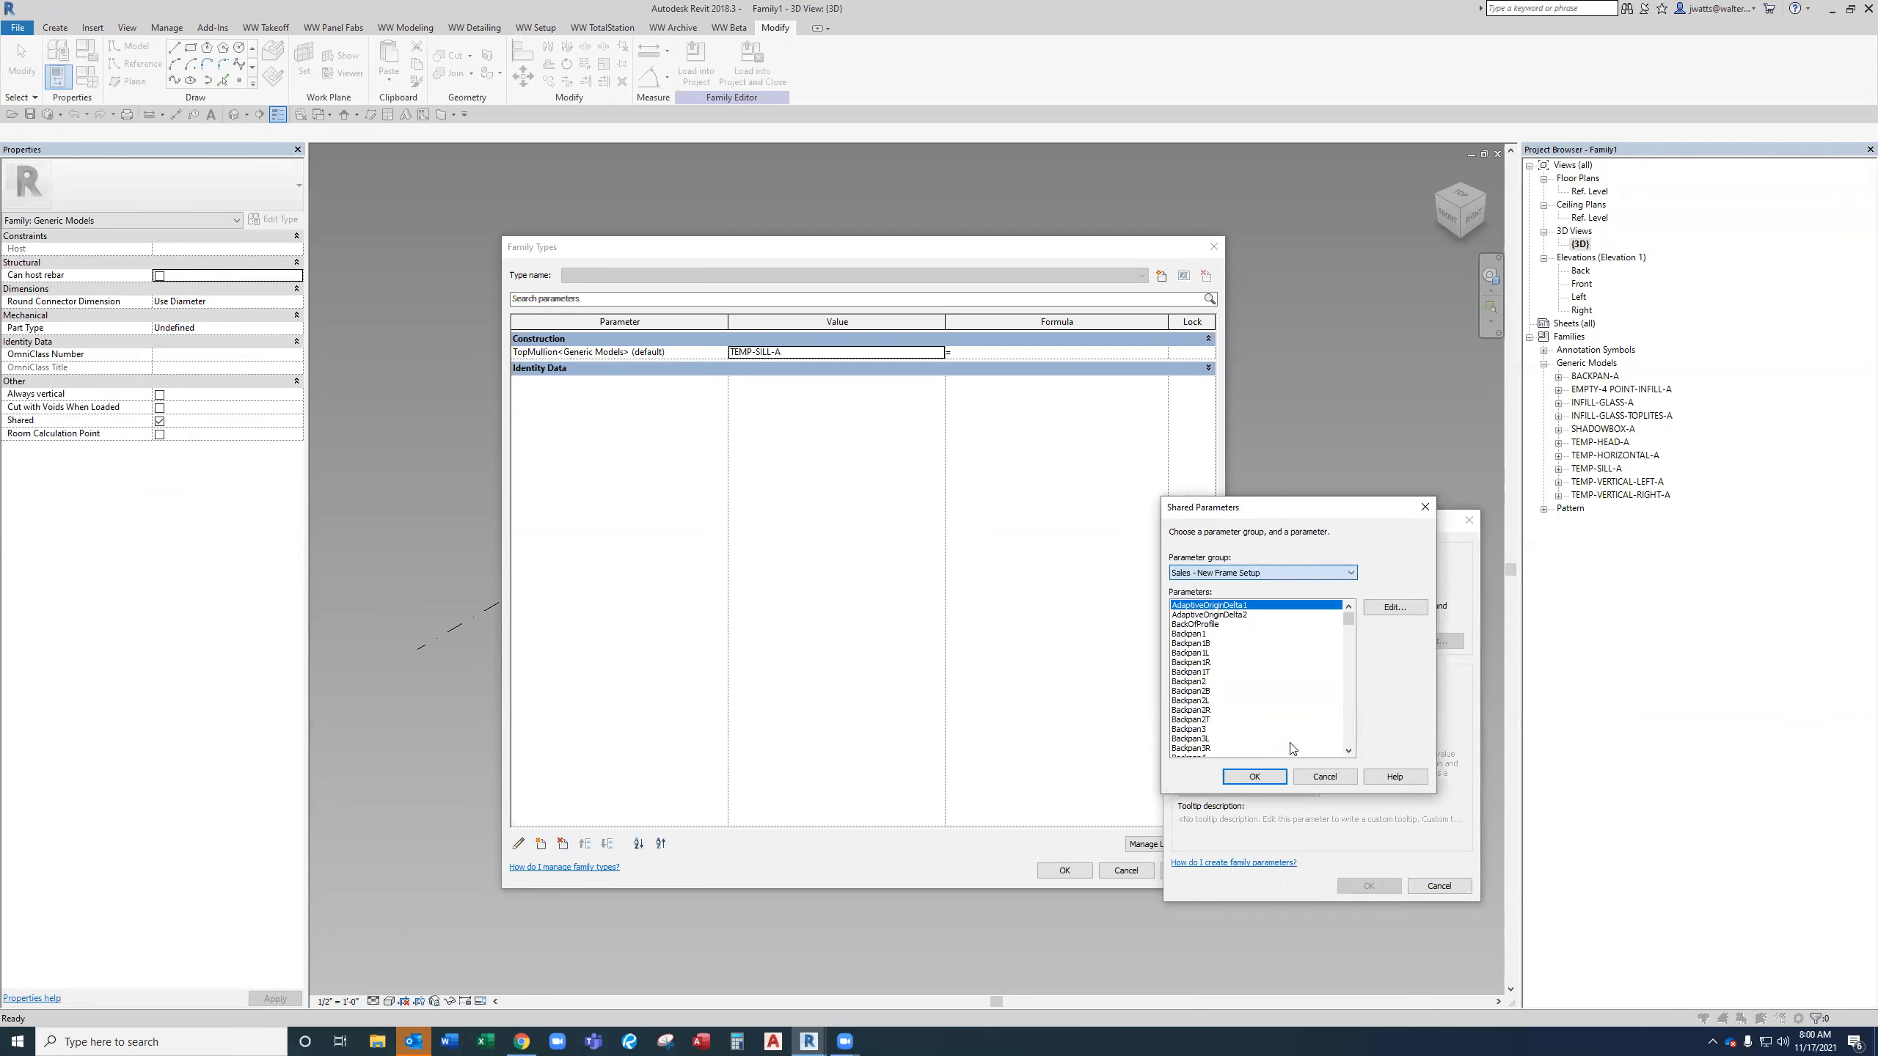
click(1279, 702)
text(ho)
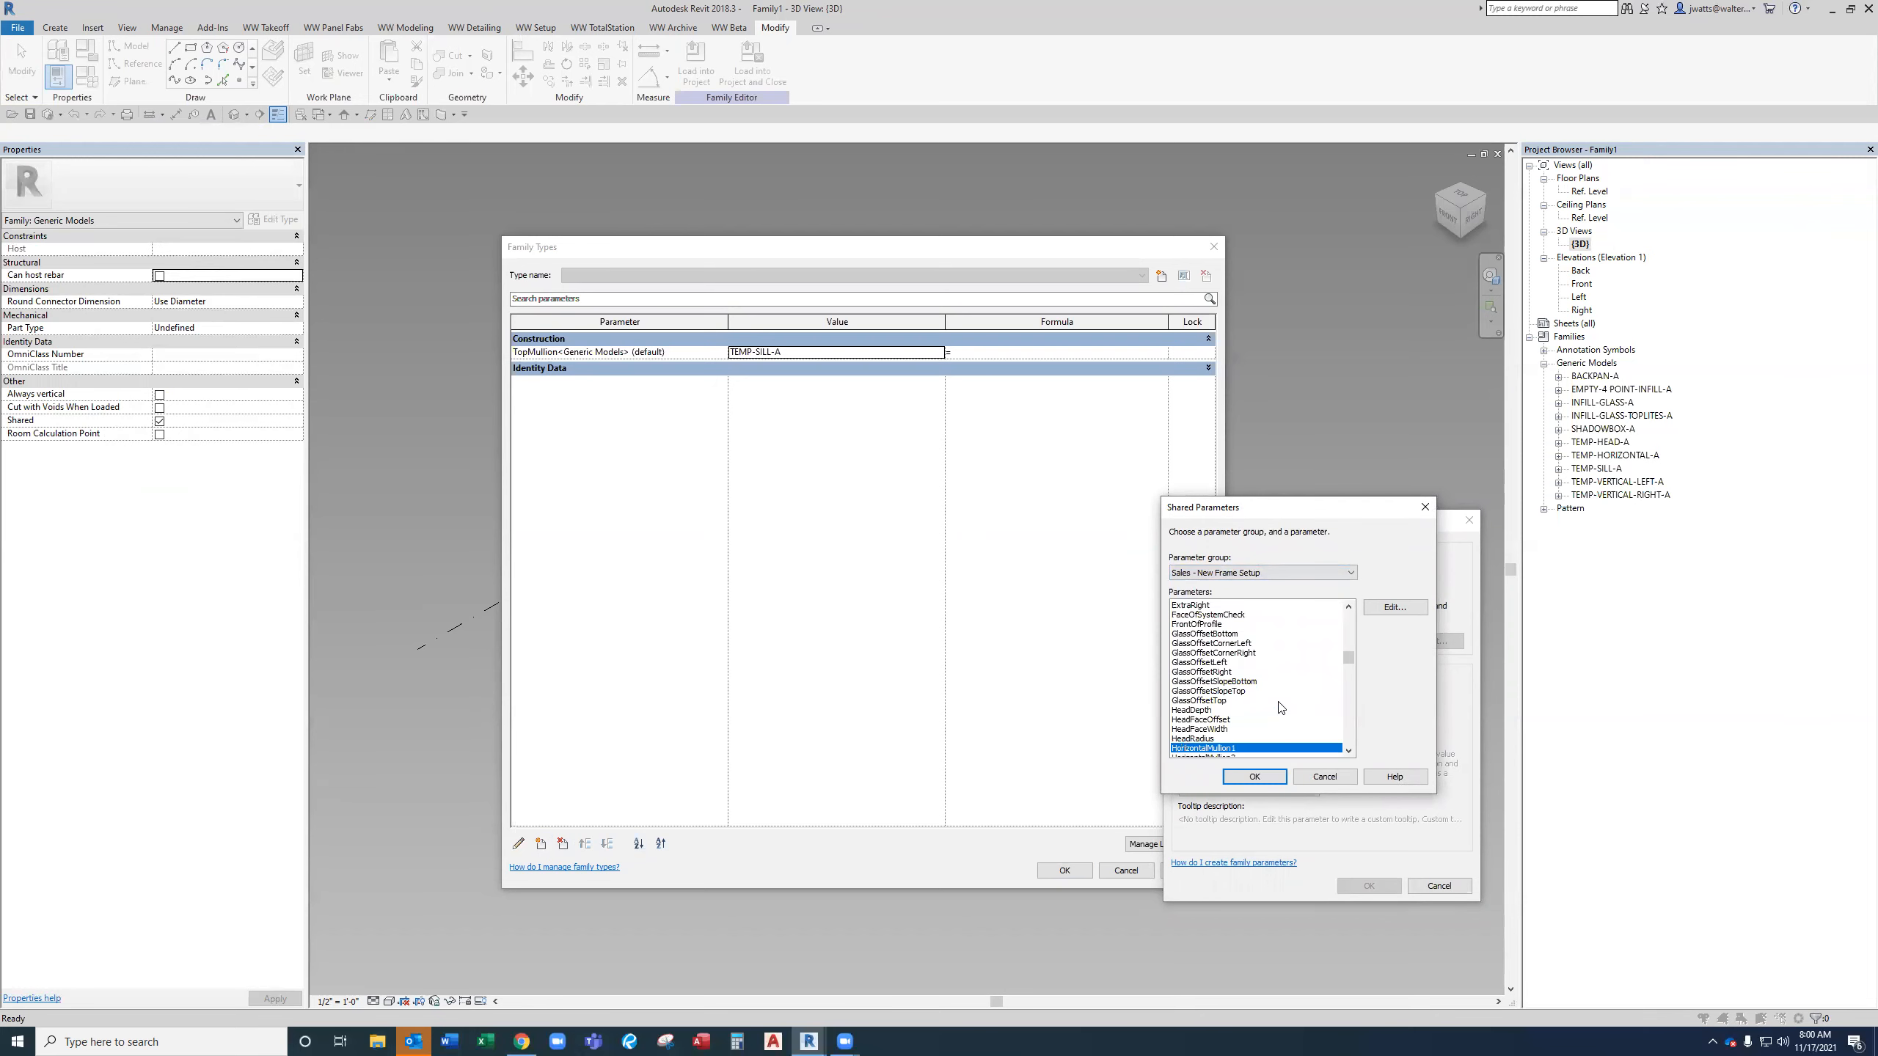
key(Return)
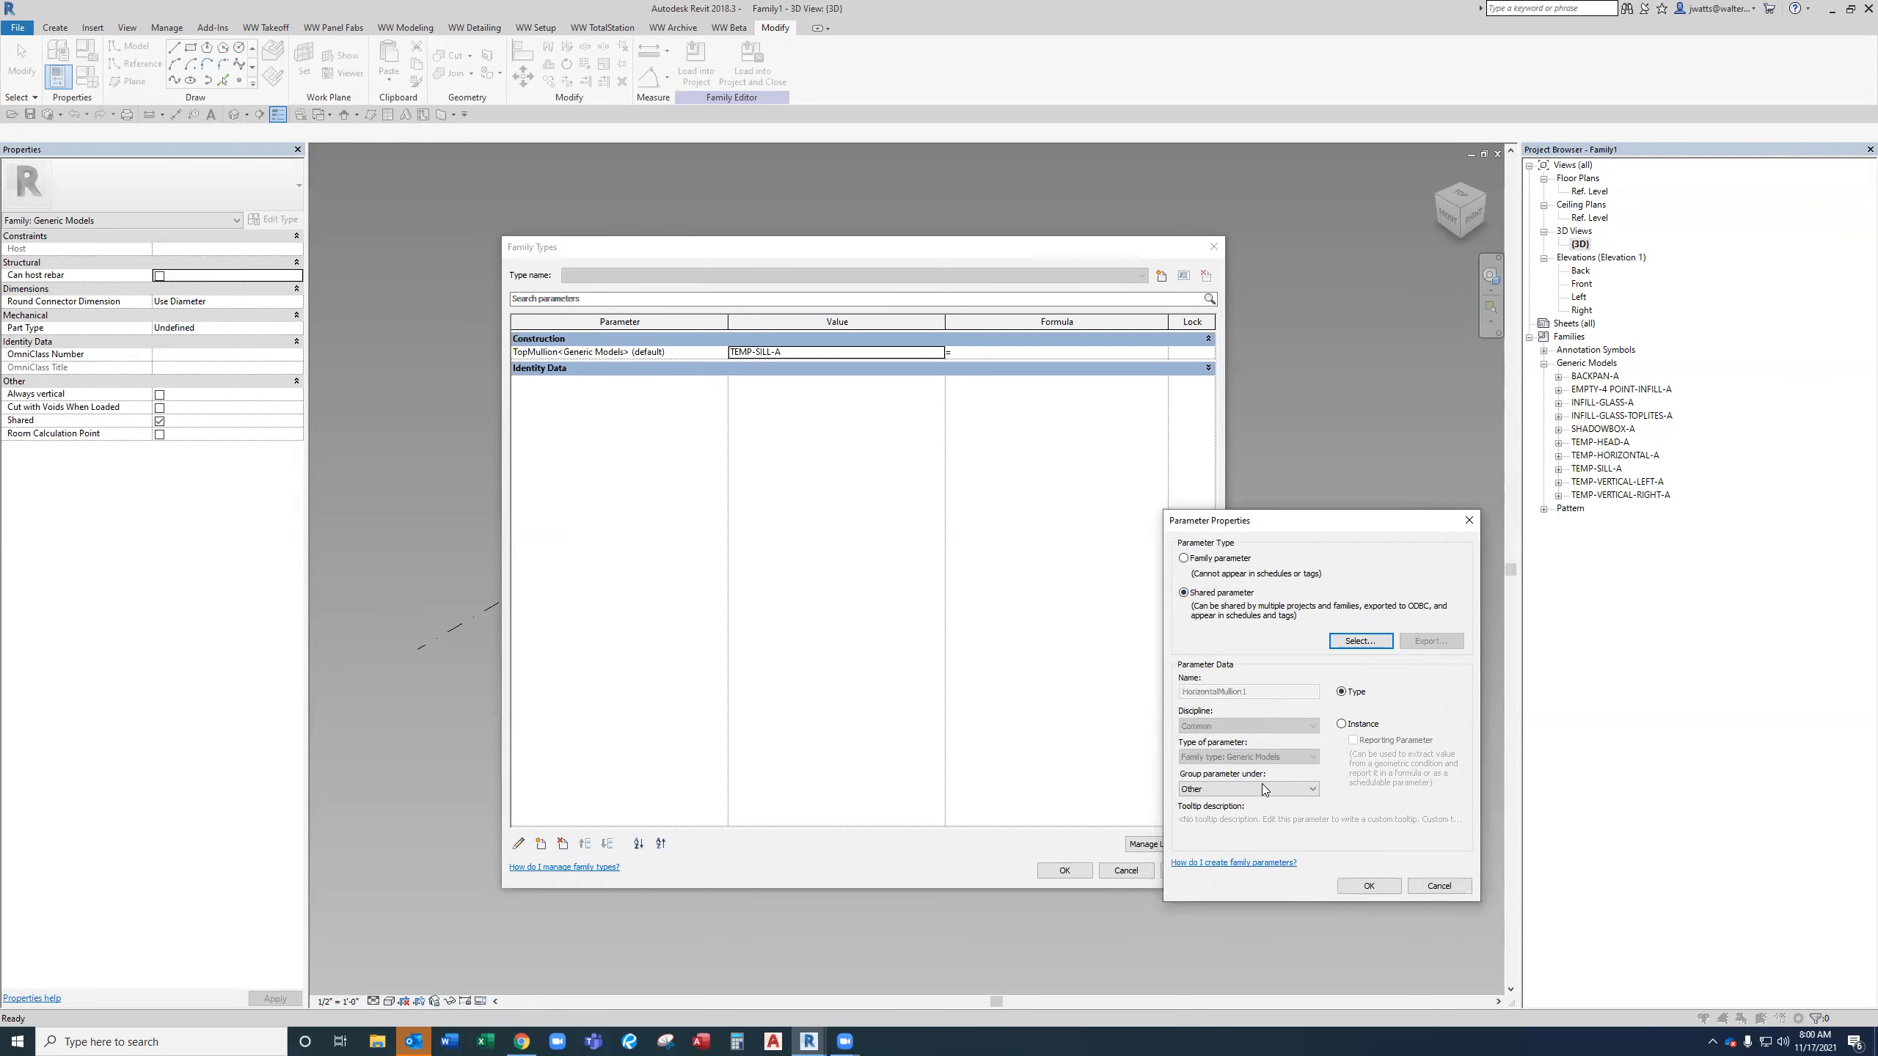
click(1263, 786)
key(c)
key(c)
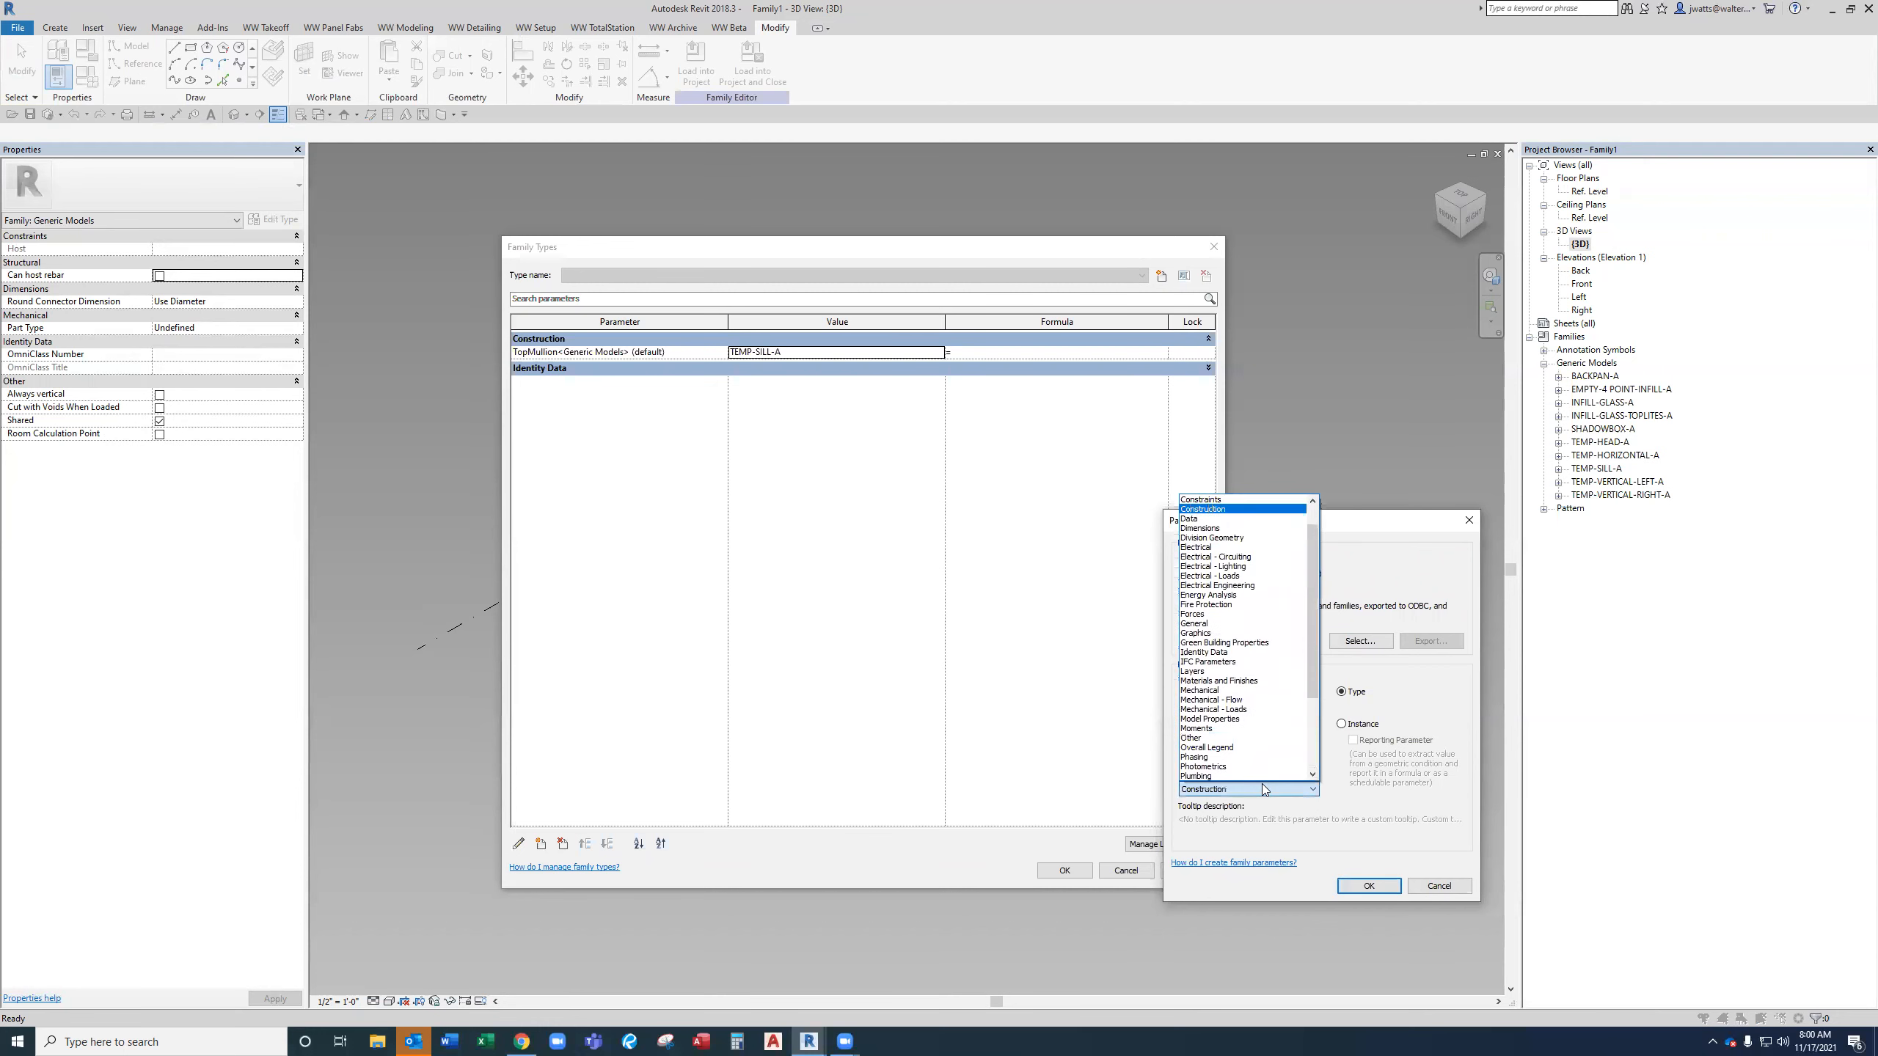
key(Return)
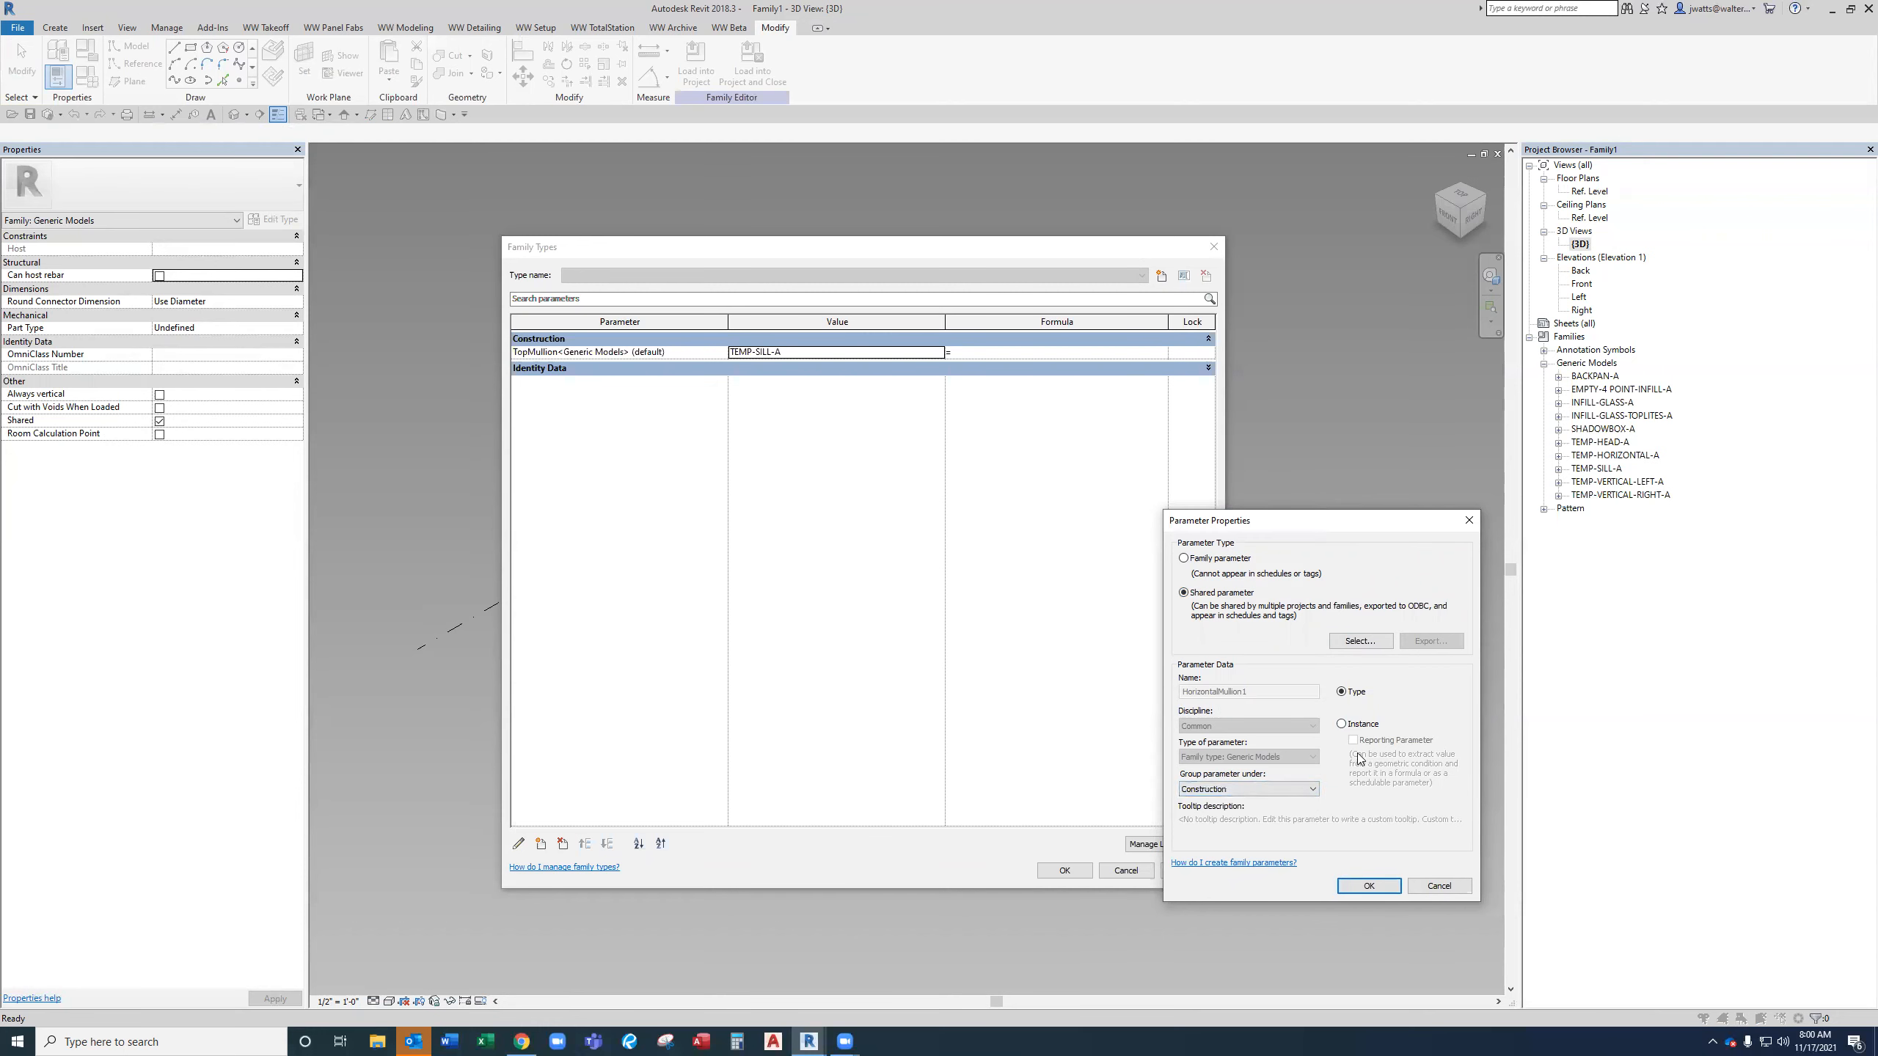
click(1385, 885)
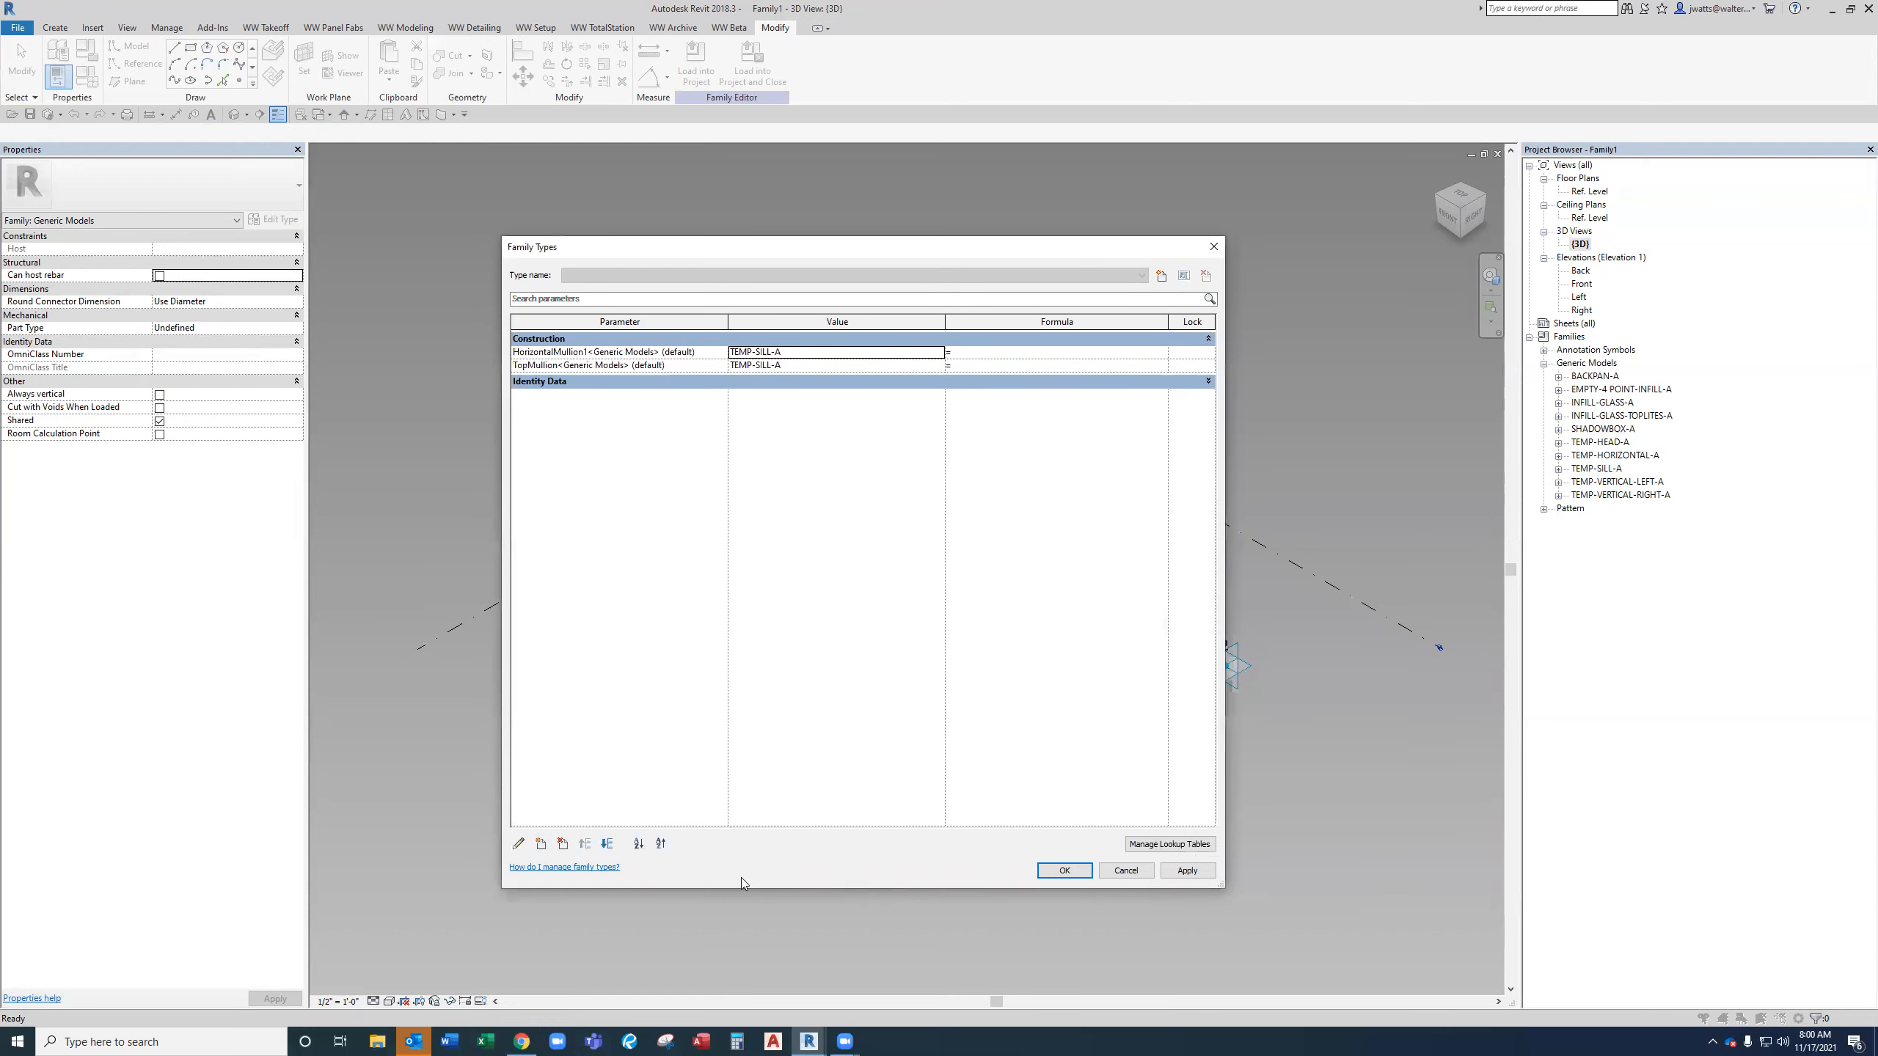
click(603, 845)
Add the shared parameter BottomMullion from Sales - New Frame Setup as an instance parameter under Construction, moving it to the list's end.
click(541, 844)
click(1216, 593)
click(1360, 641)
click(1257, 573)
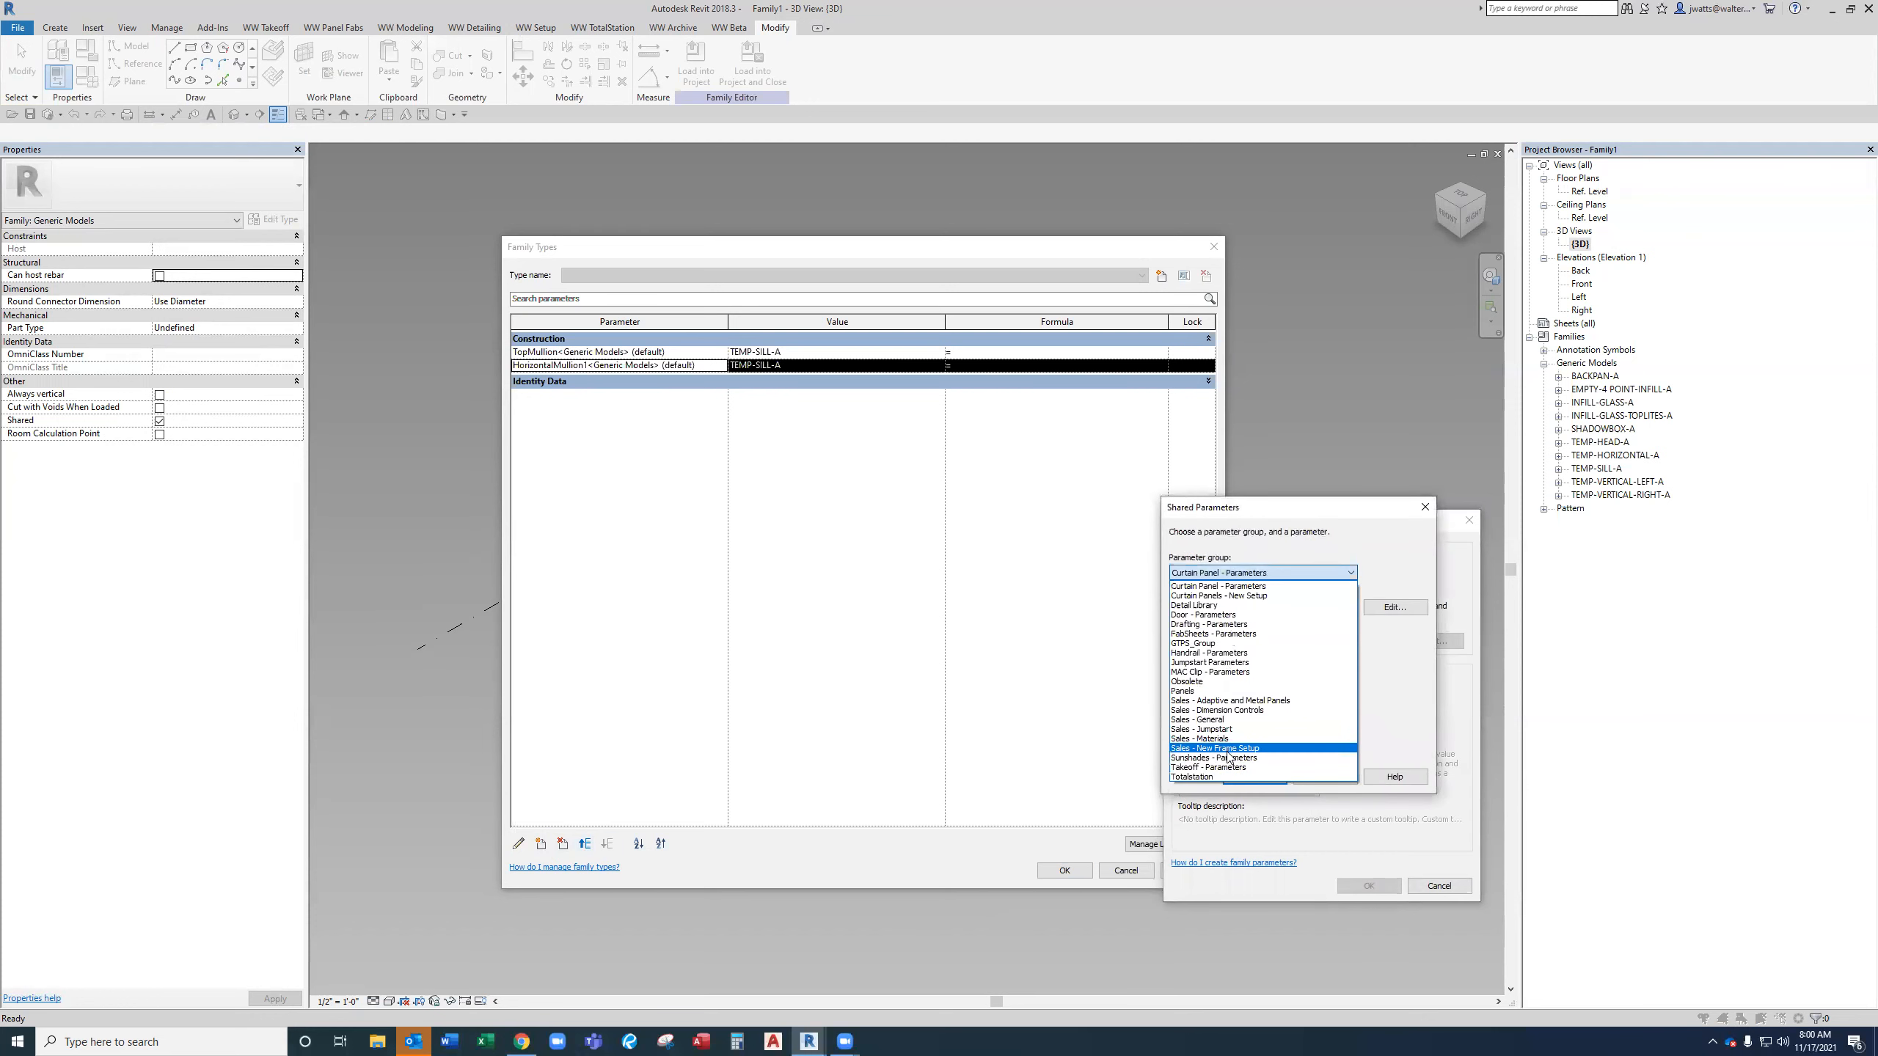
click(1256, 762)
click(1263, 710)
text(bo)
key(Return)
click(1288, 787)
key(c)
key(c)
key(Return)
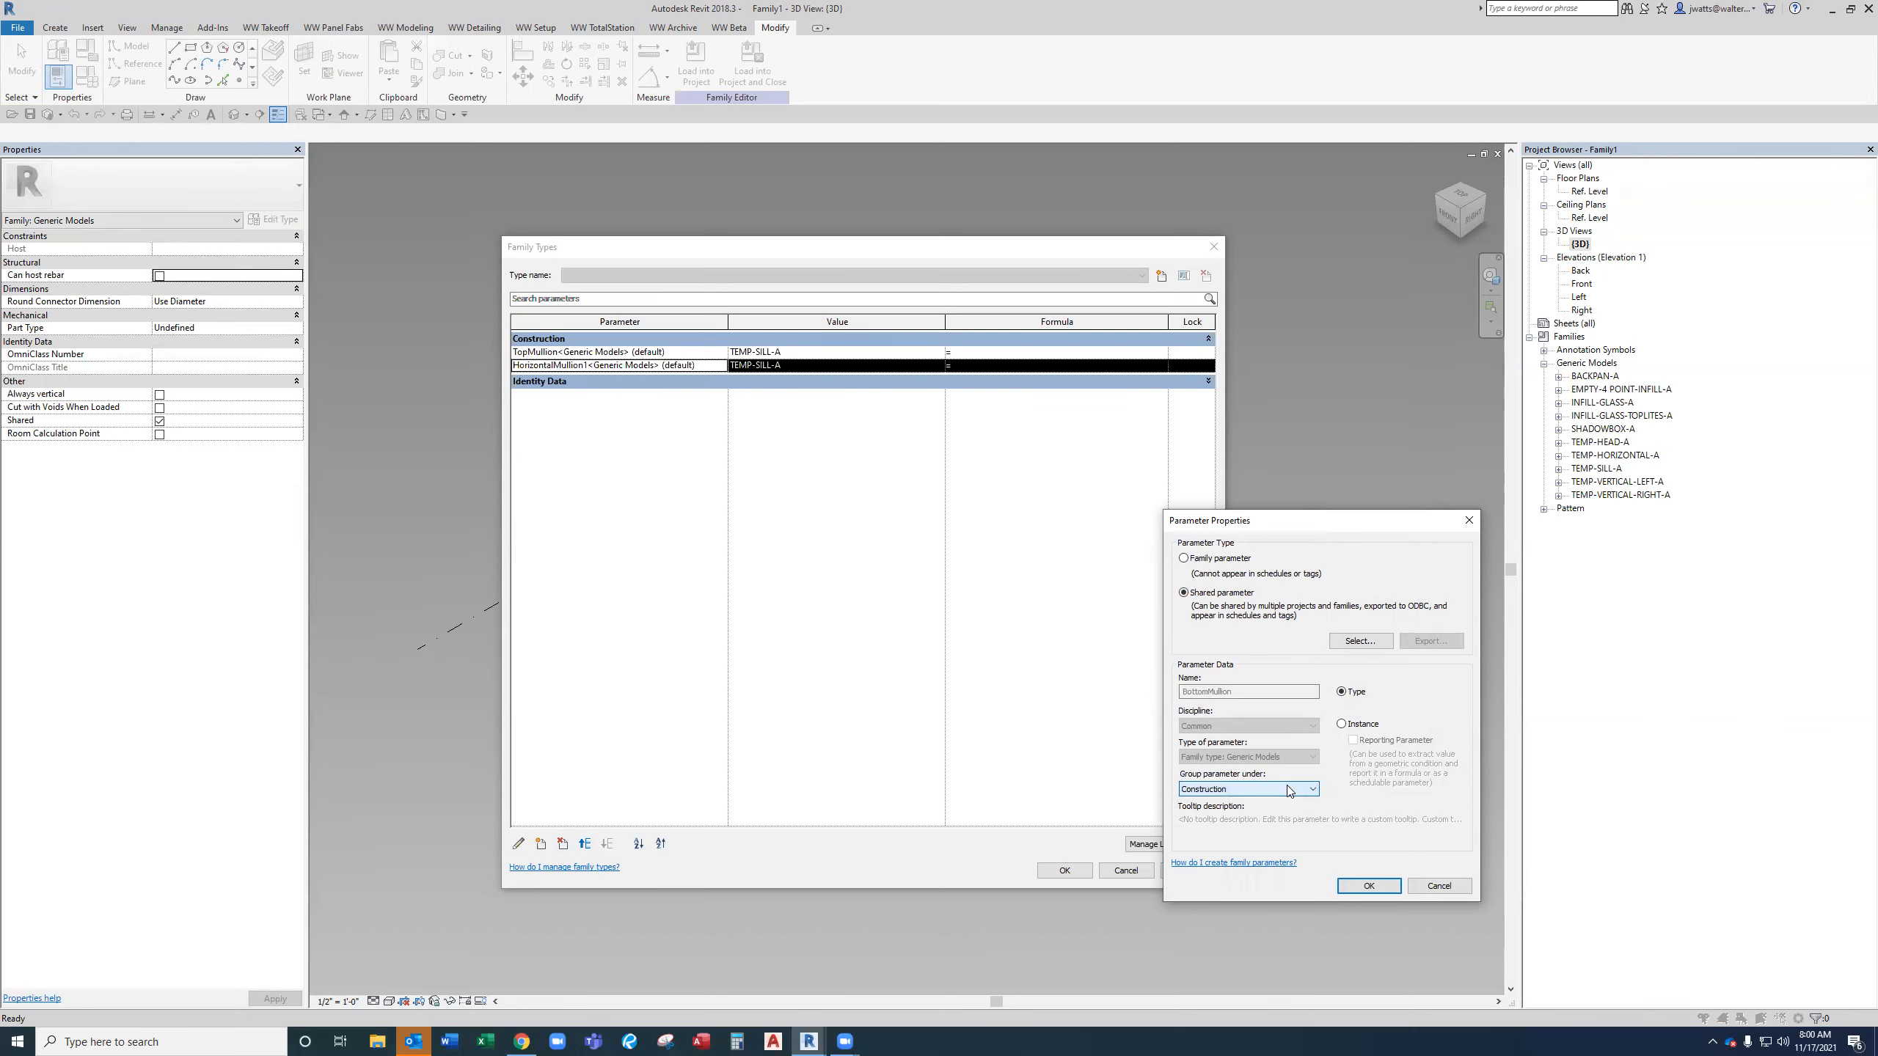
click(1365, 725)
click(1369, 886)
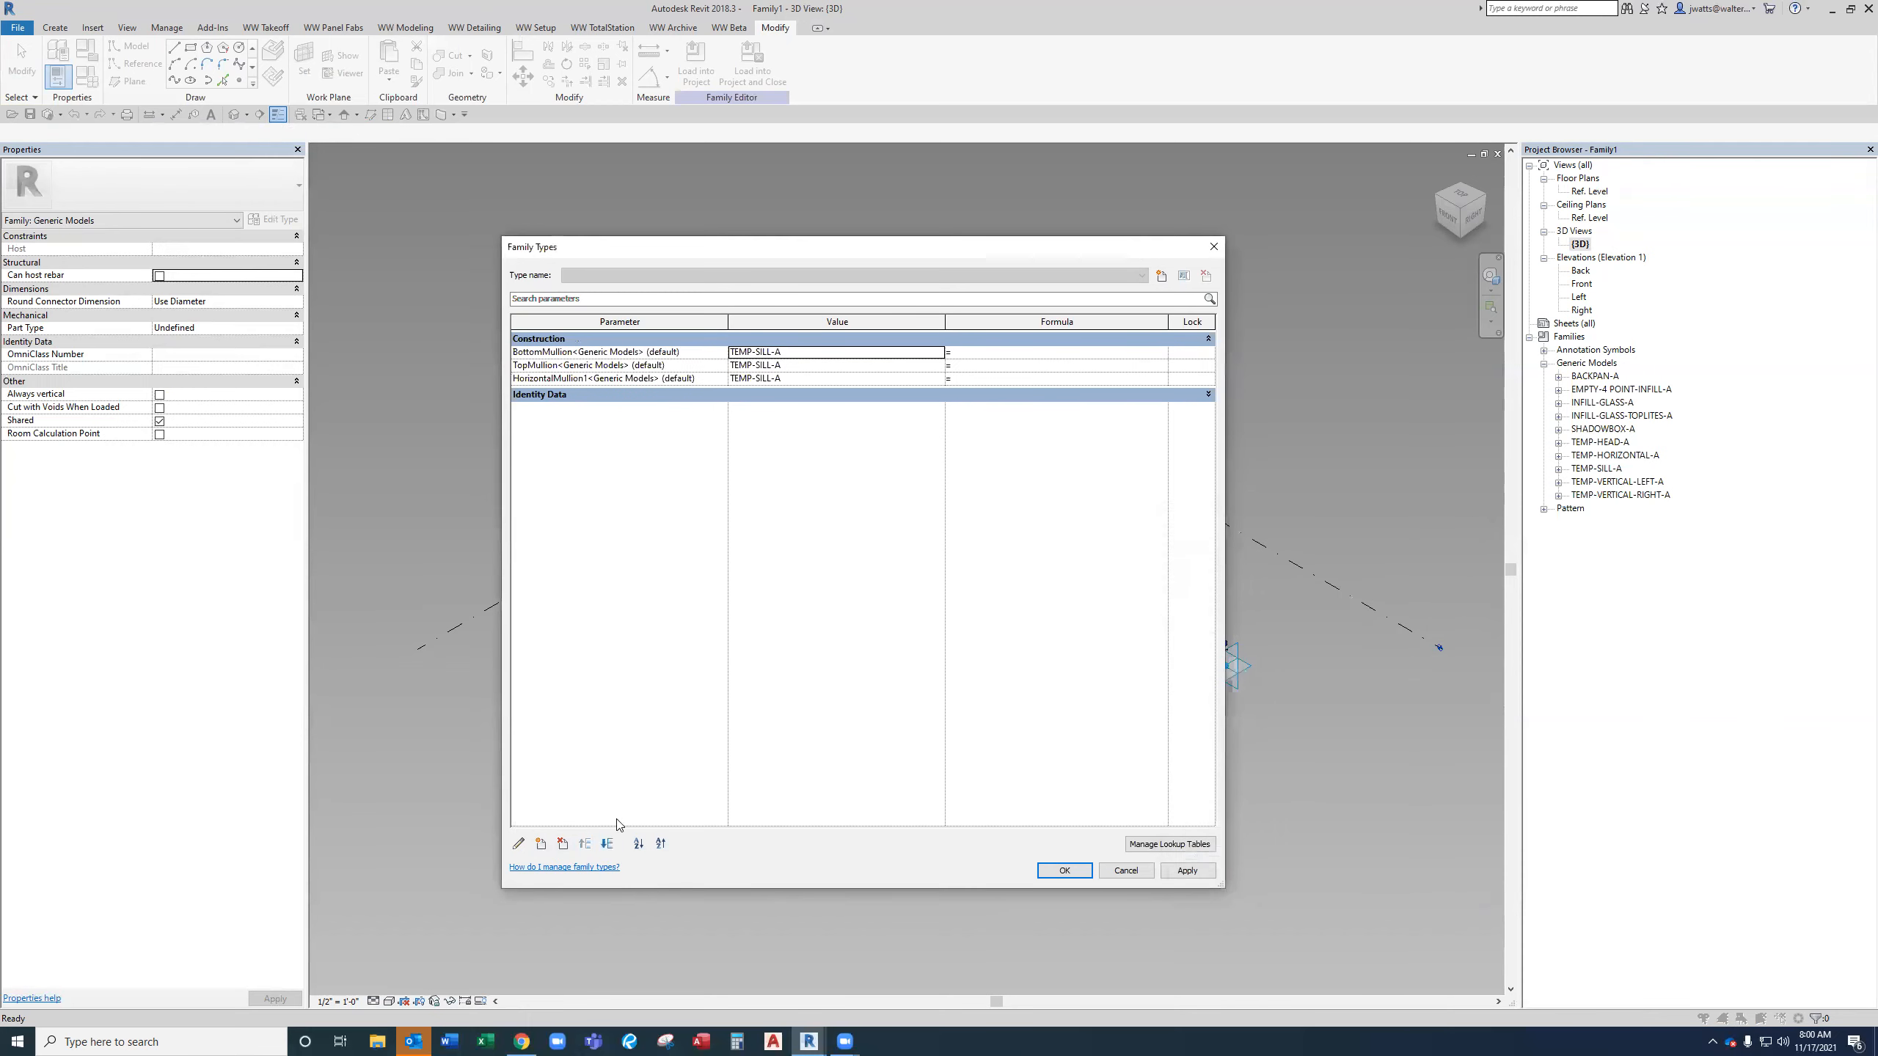
click(606, 845)
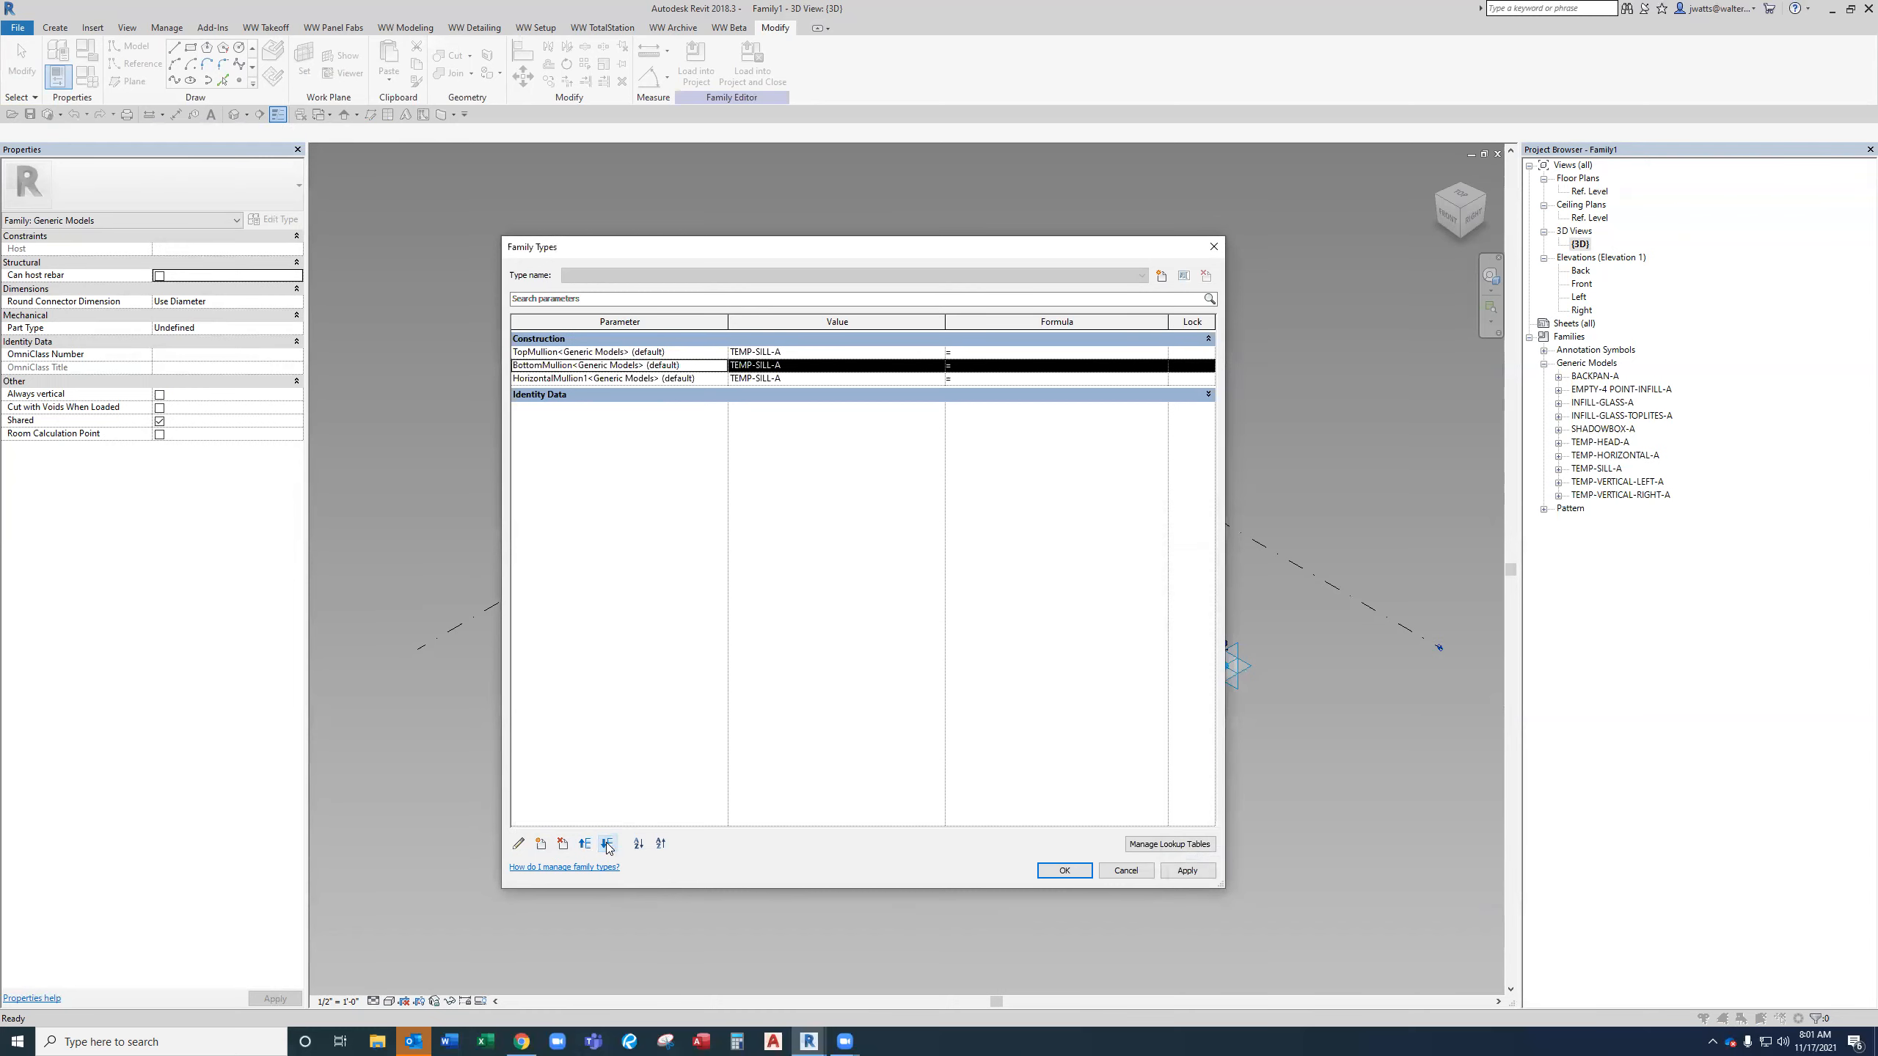
click(606, 845)
Add the shared type parameter LeftMullion from Sales - New Frame Setup under Construction and move it to the end of the list.
click(543, 844)
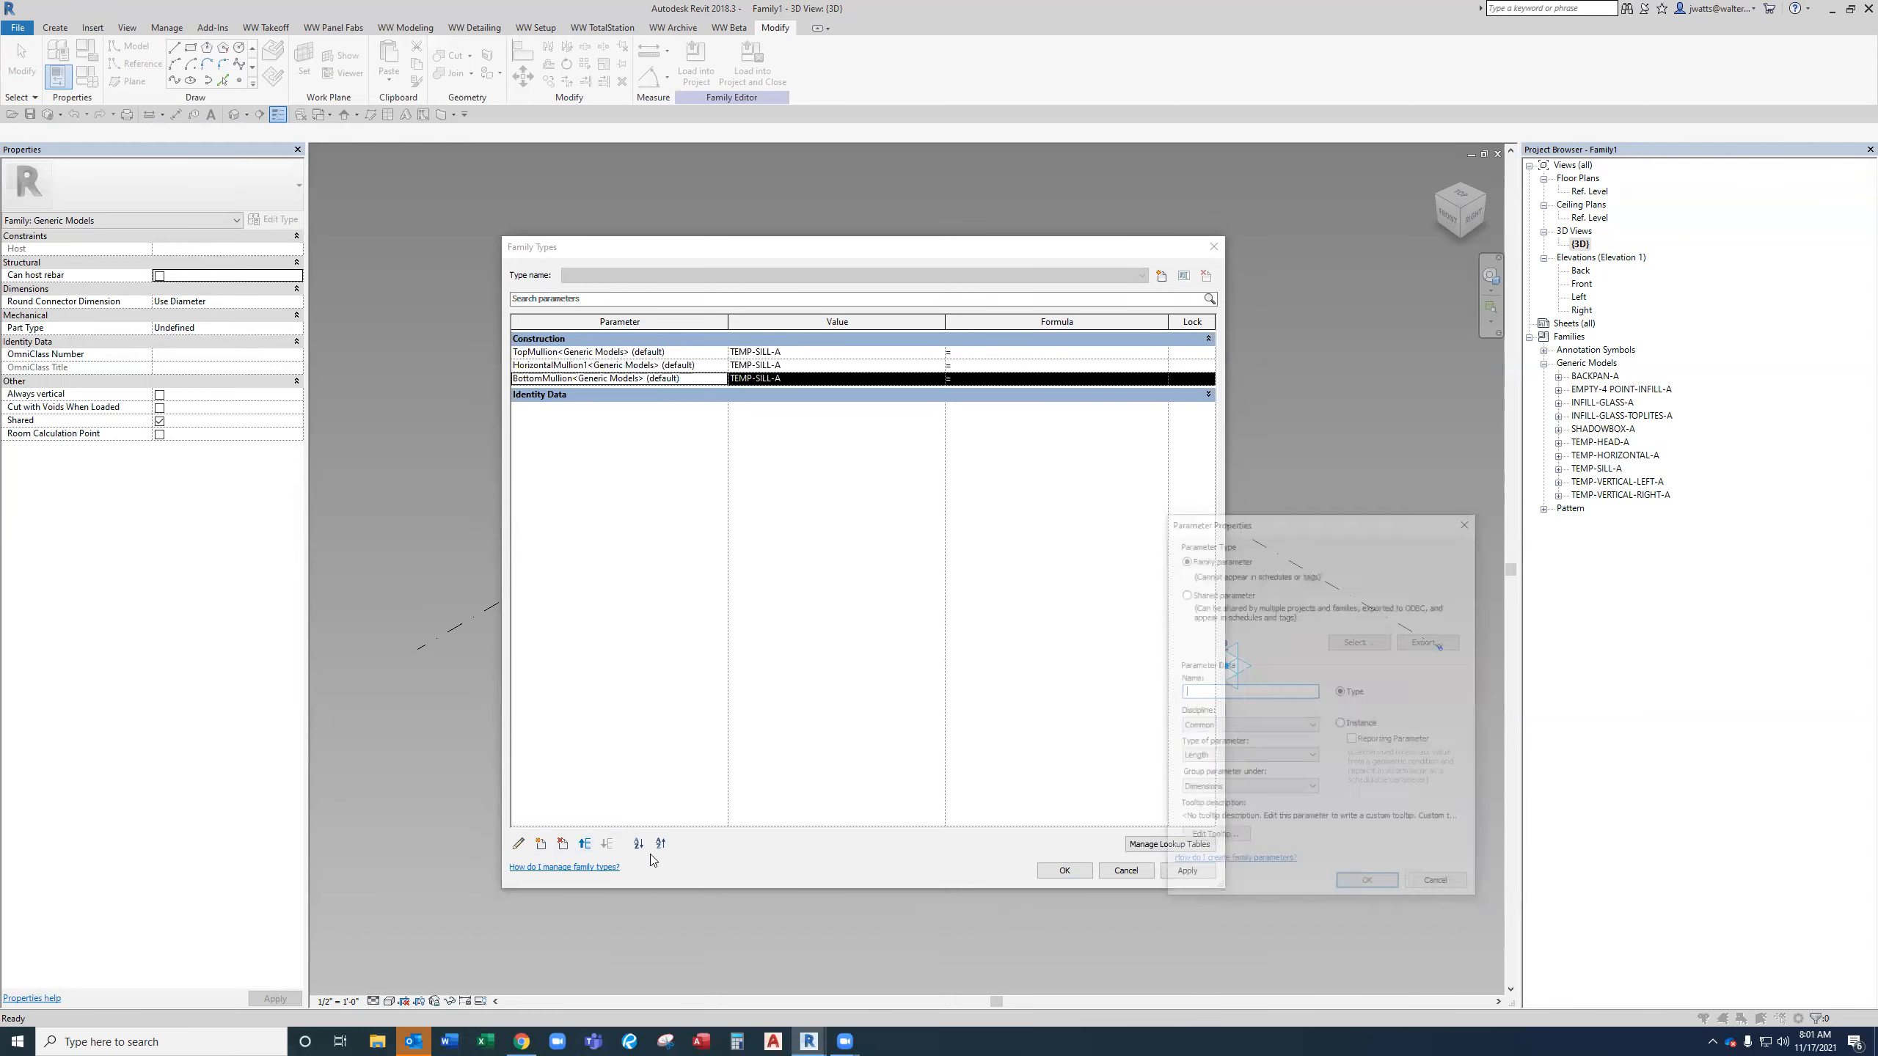
click(1206, 593)
click(1345, 642)
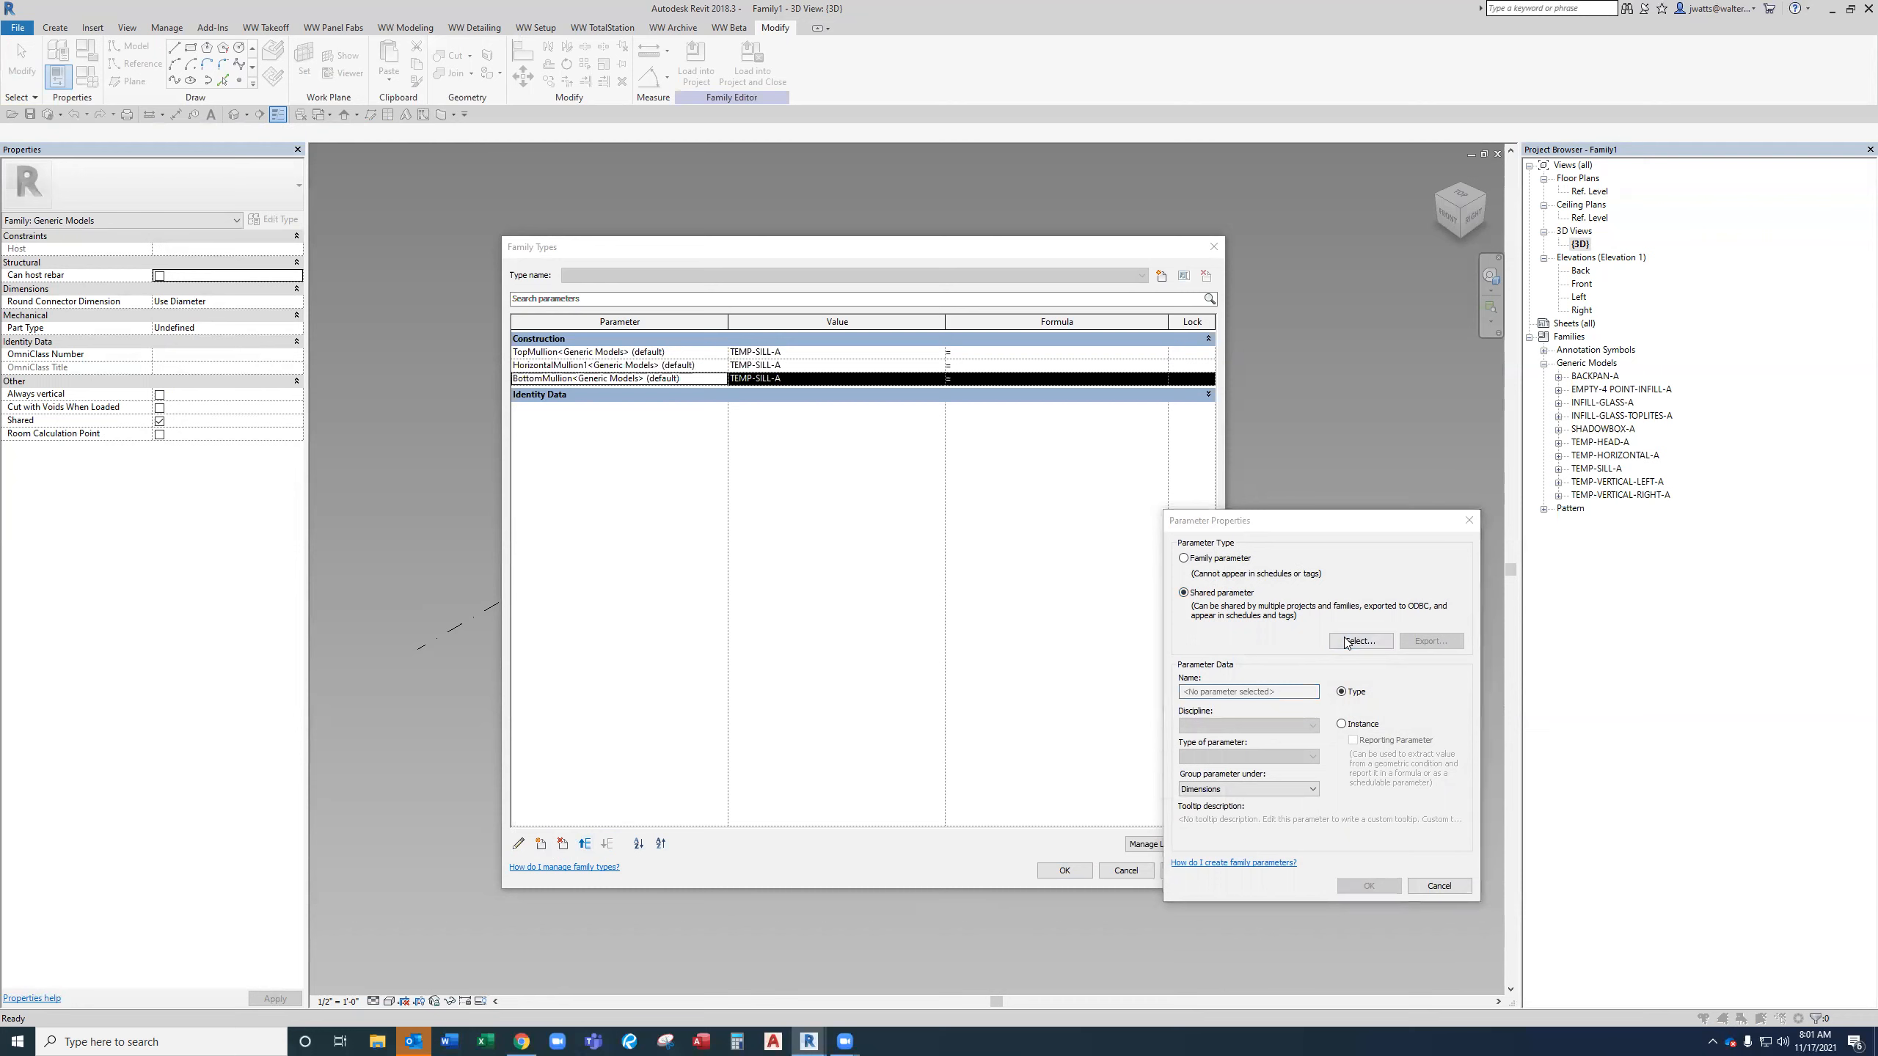
click(1272, 574)
click(1245, 749)
click(1248, 720)
key(l)
key(Return)
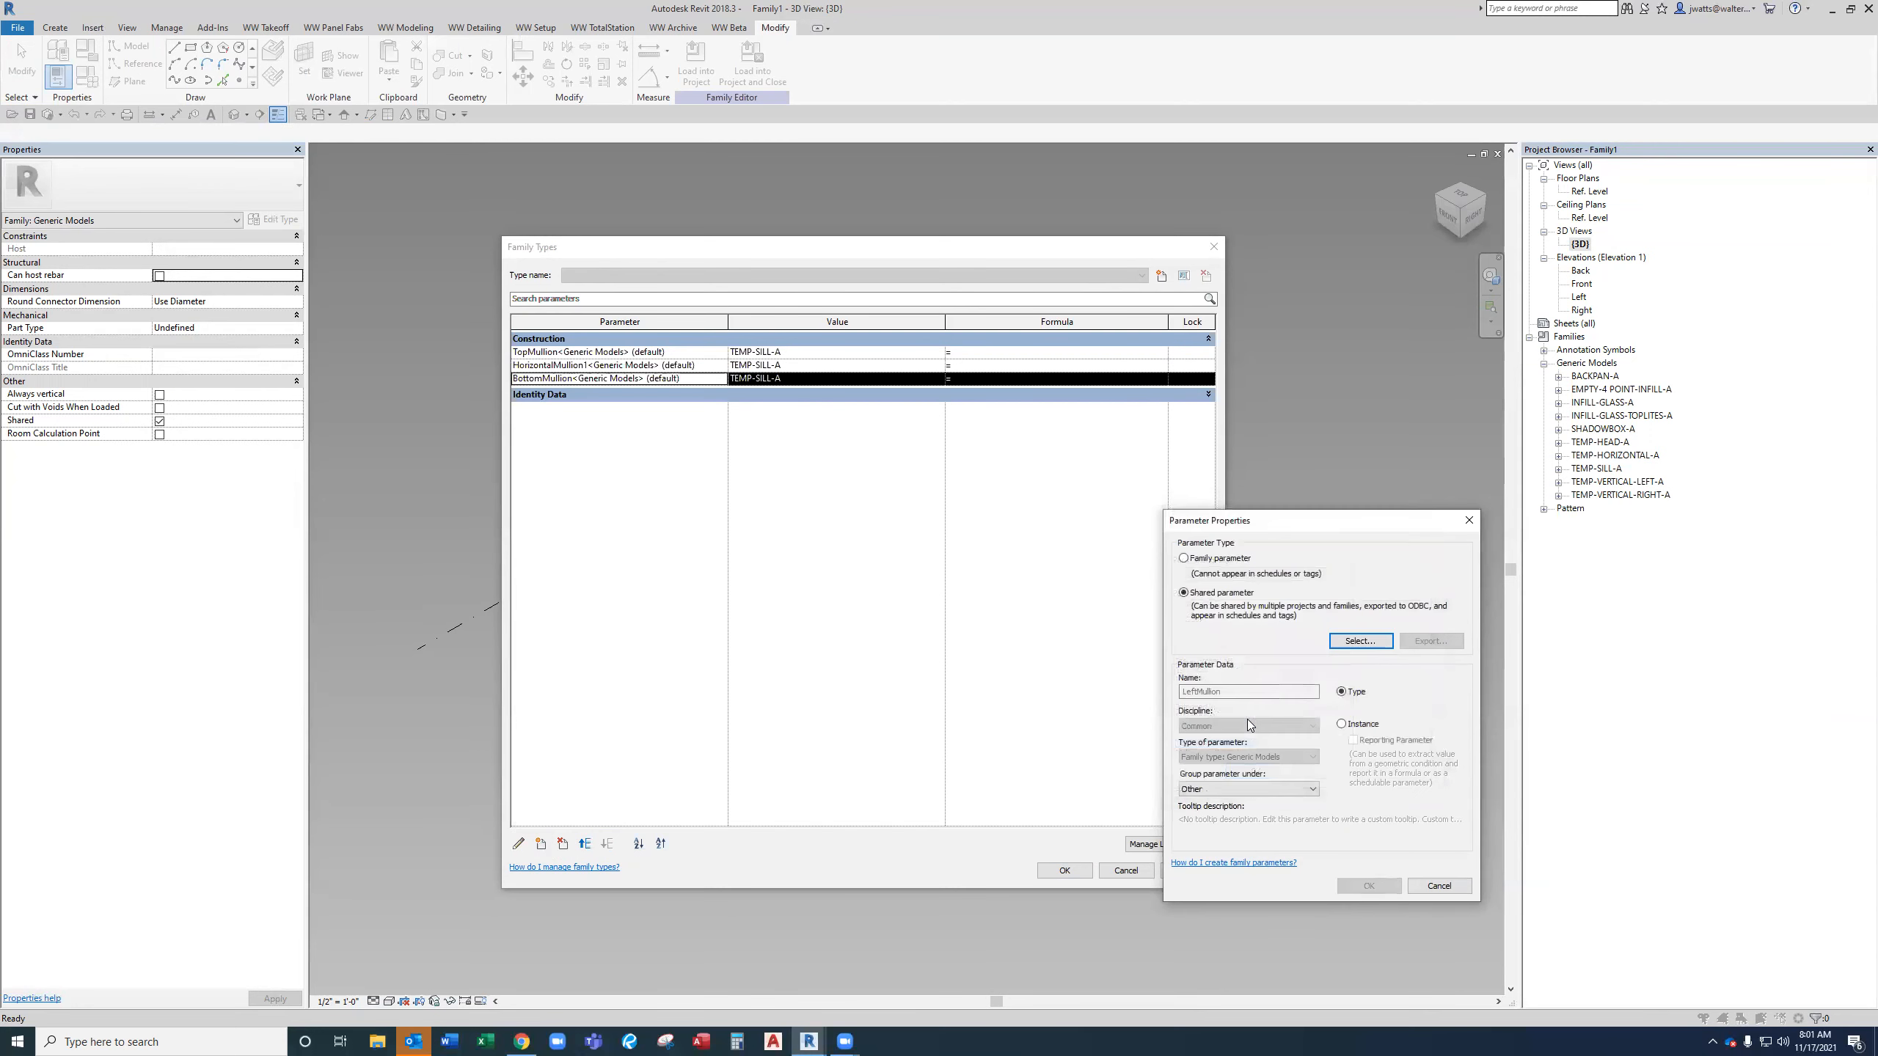
click(1250, 788)
key(c)
key(c)
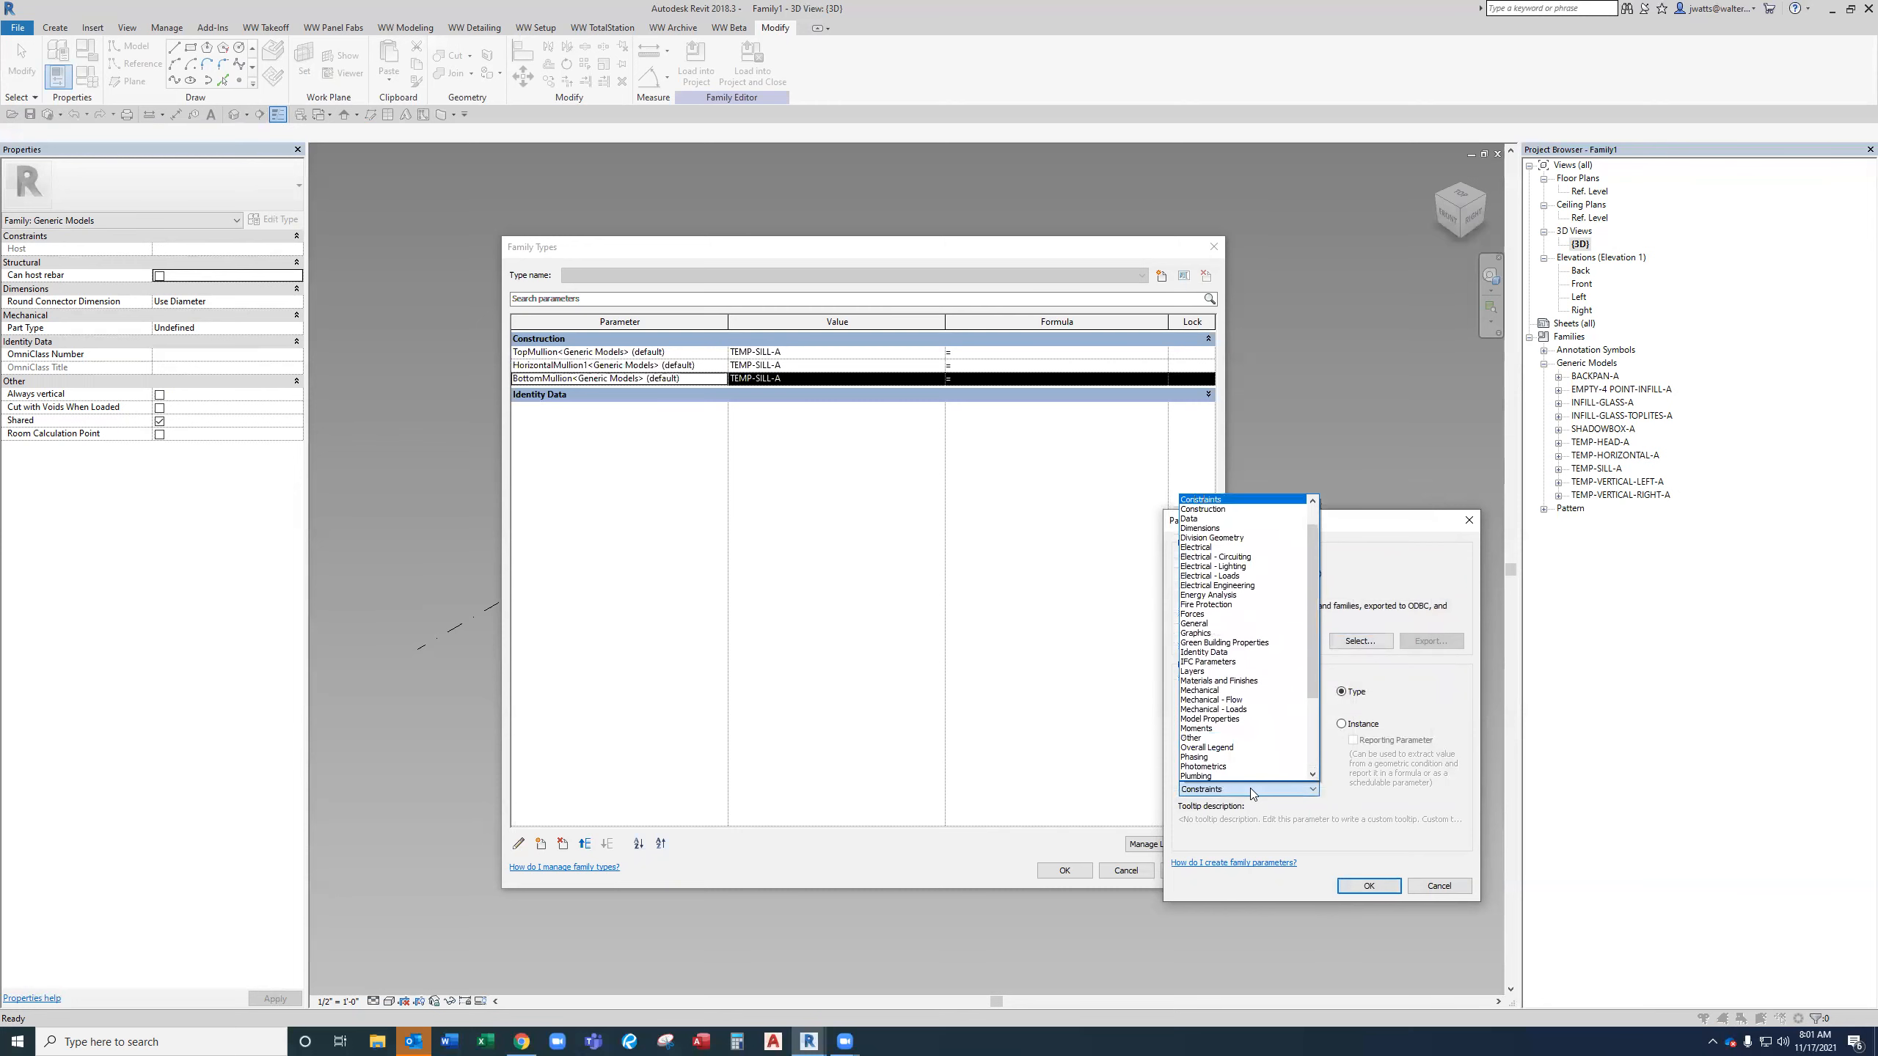
key(Return)
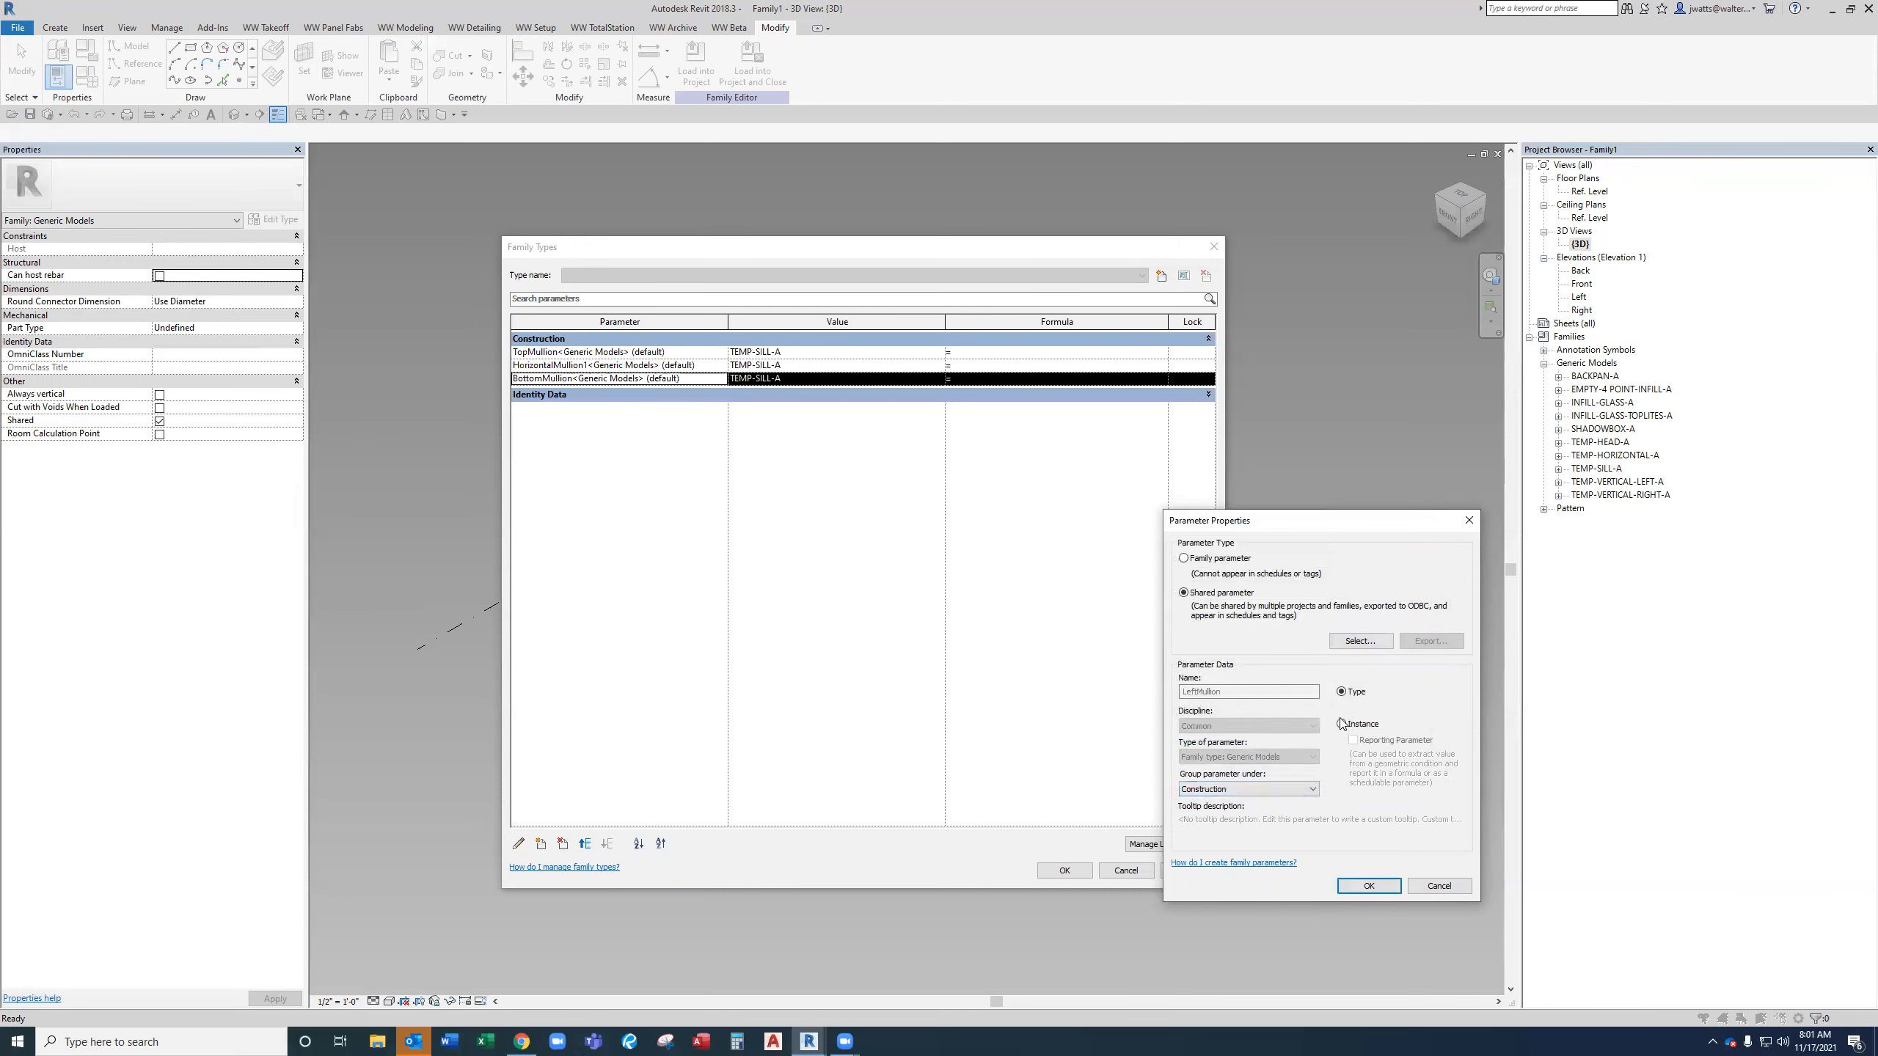
click(1362, 882)
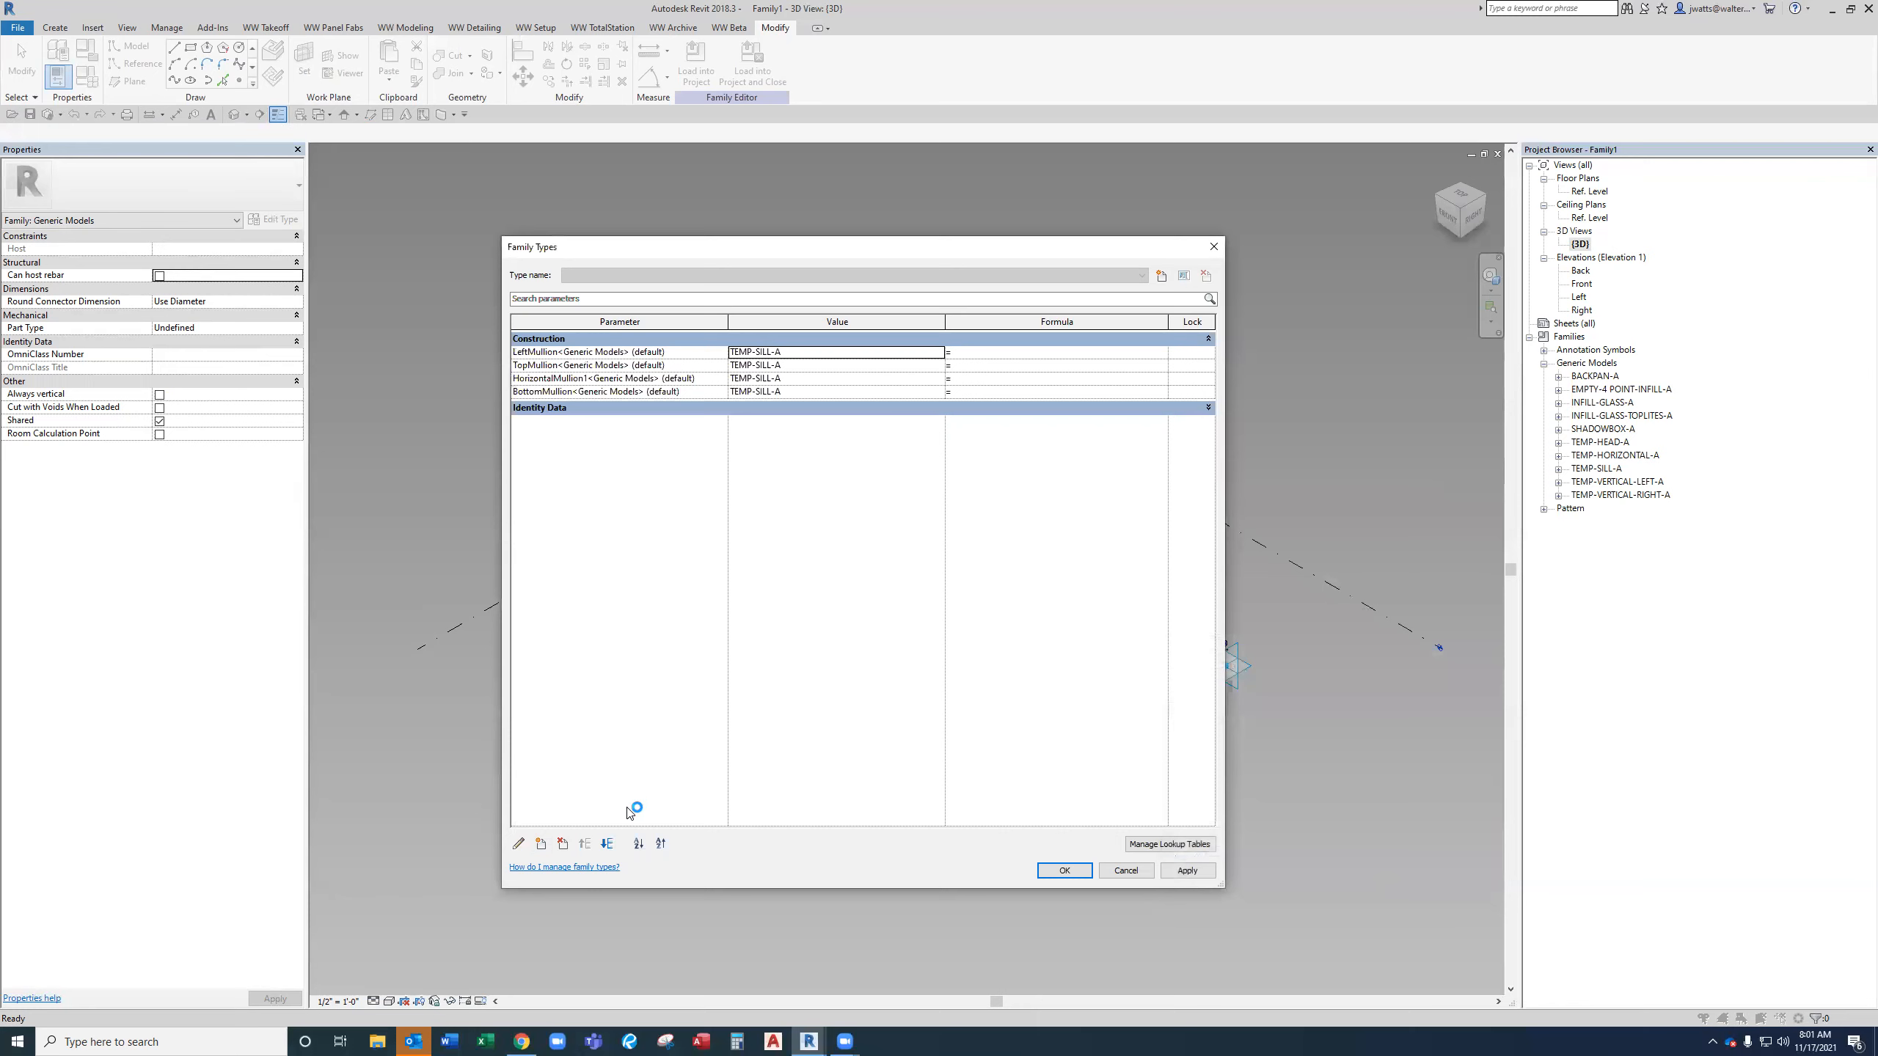
click(608, 844)
click(607, 845)
click(608, 844)
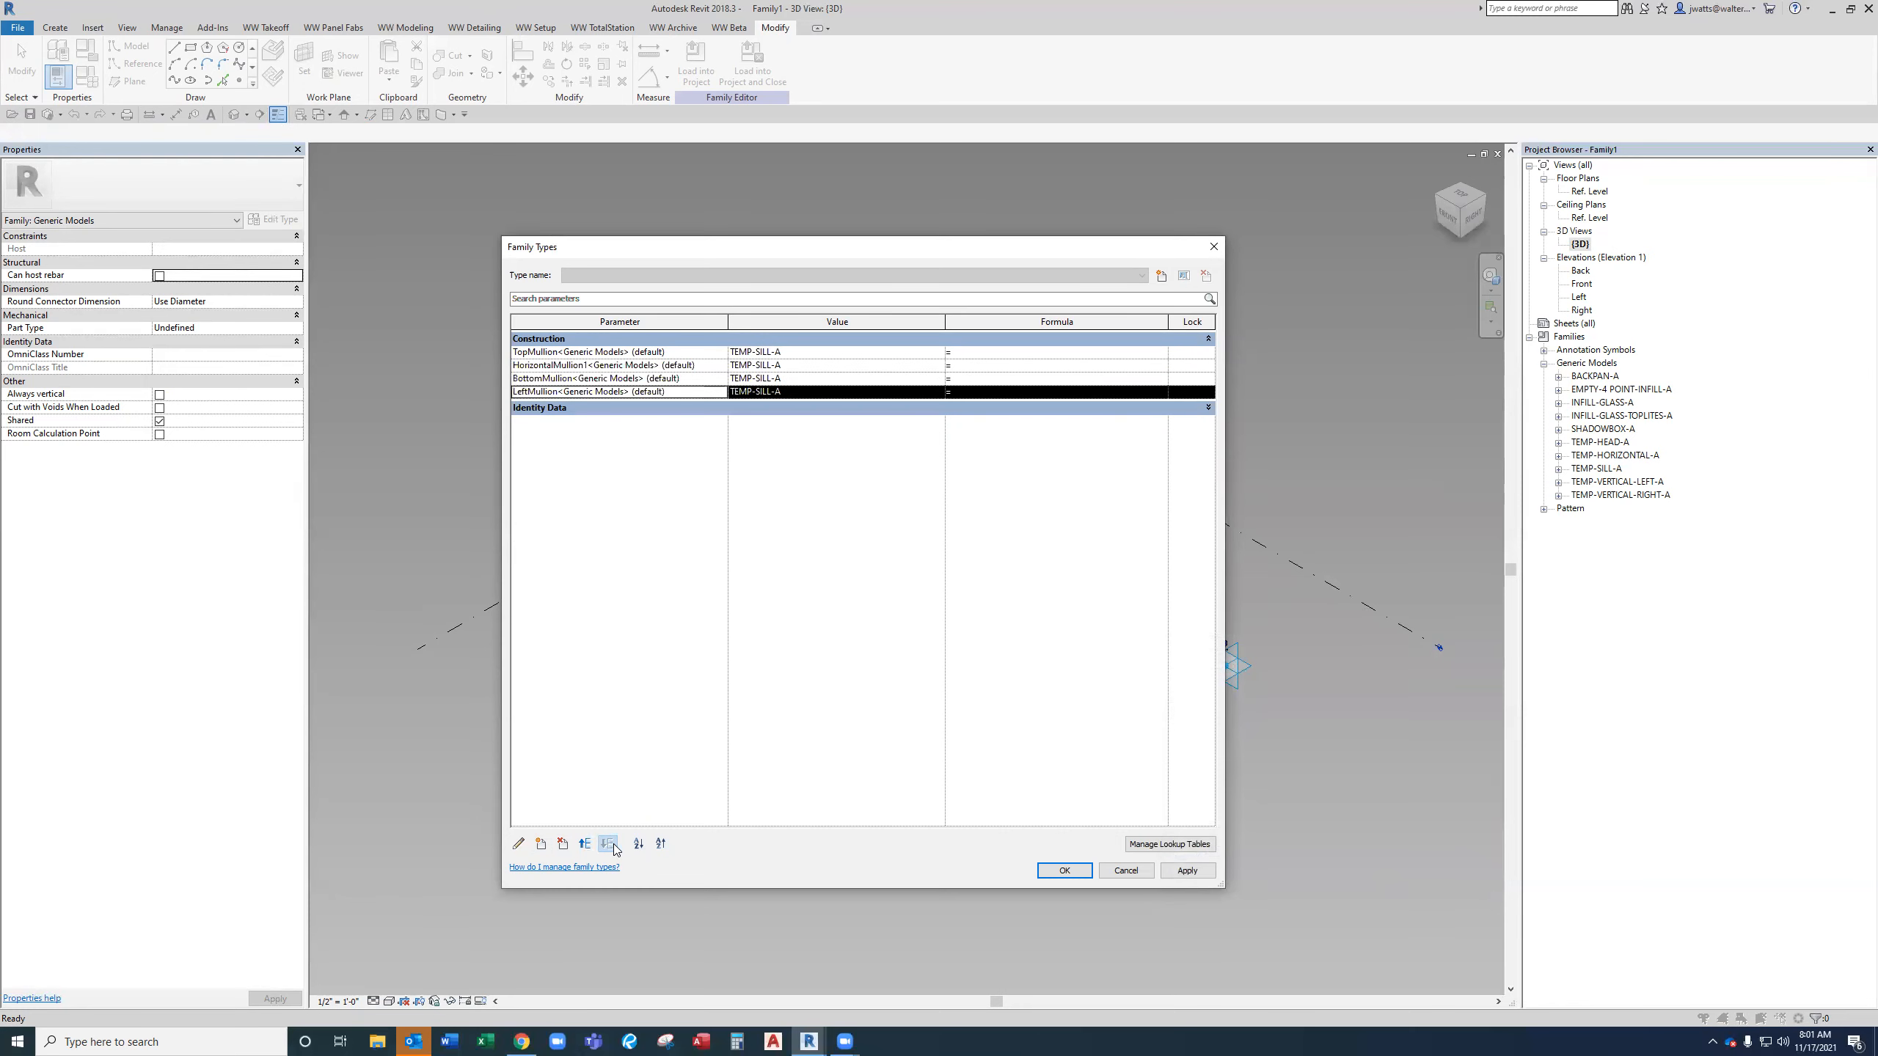
Add the shared parameter RightMullion from Sales - New Frame Setup as an instance parameter under Construction, moving it to the list's end.
click(542, 844)
click(1184, 593)
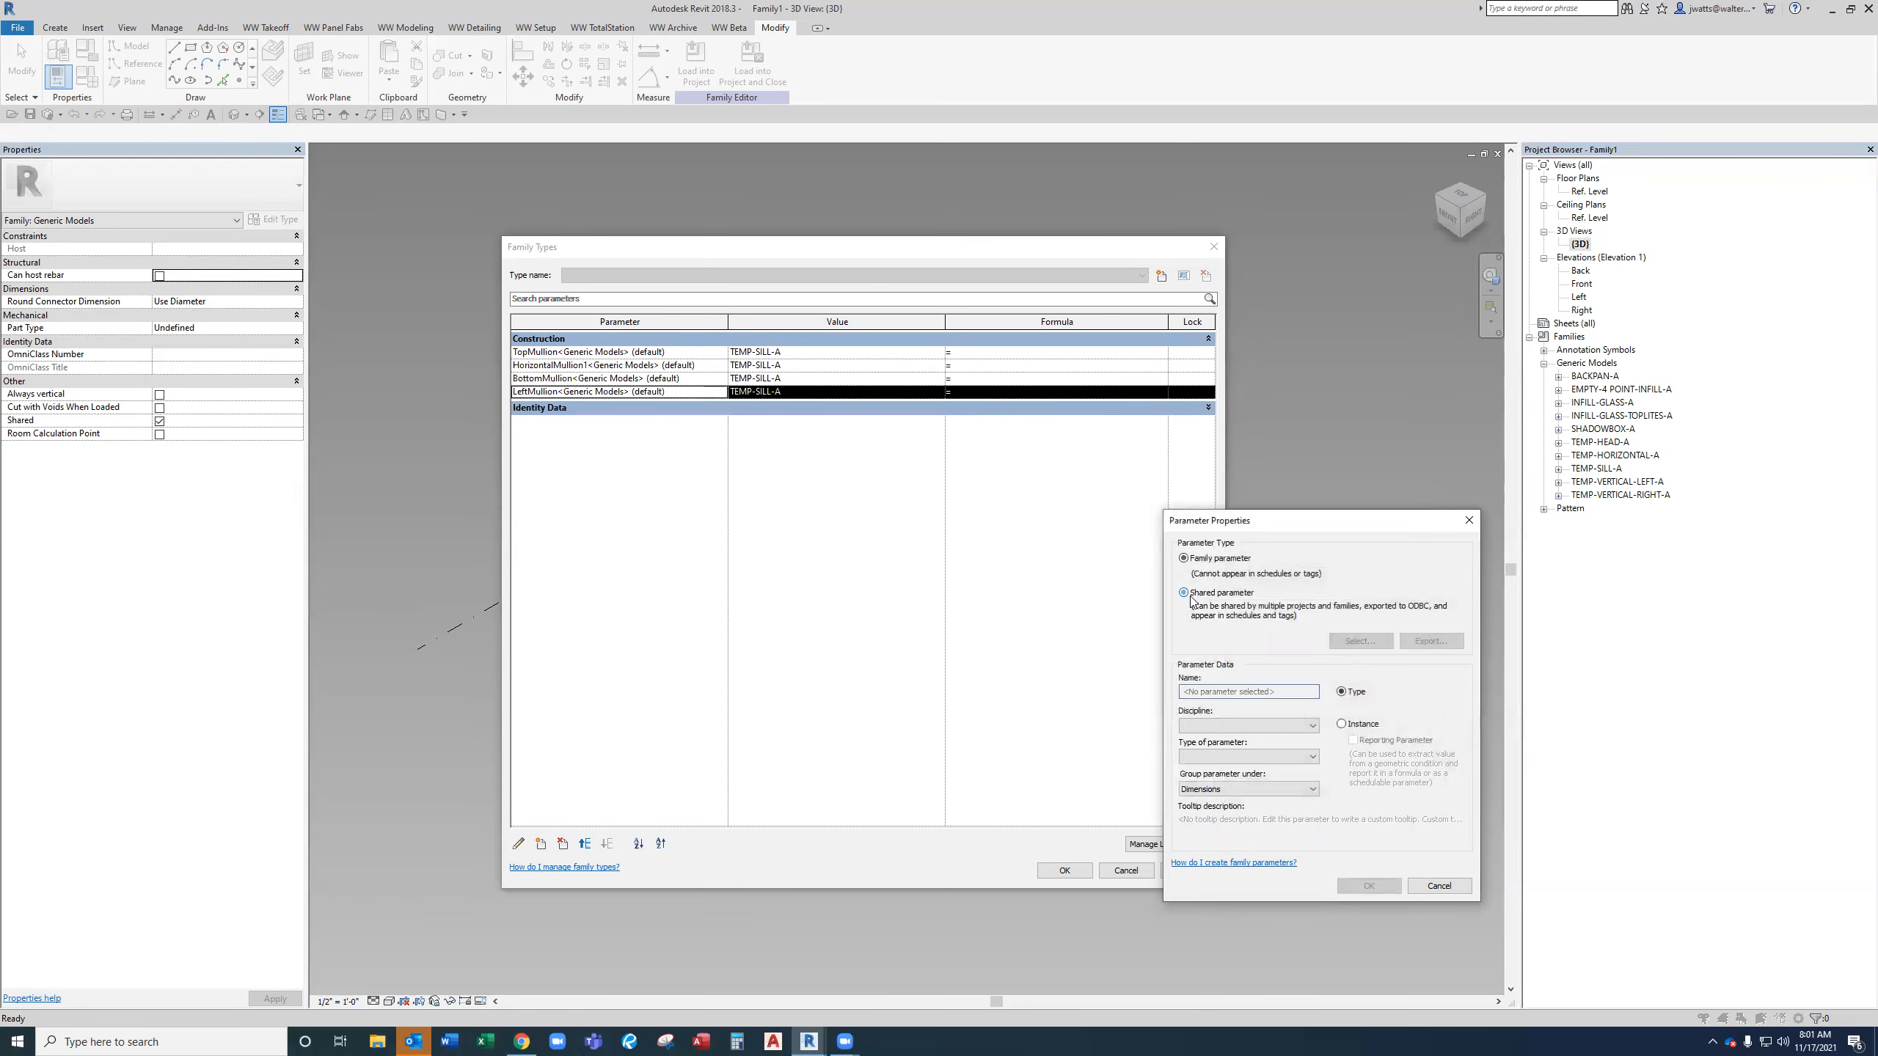
click(1360, 640)
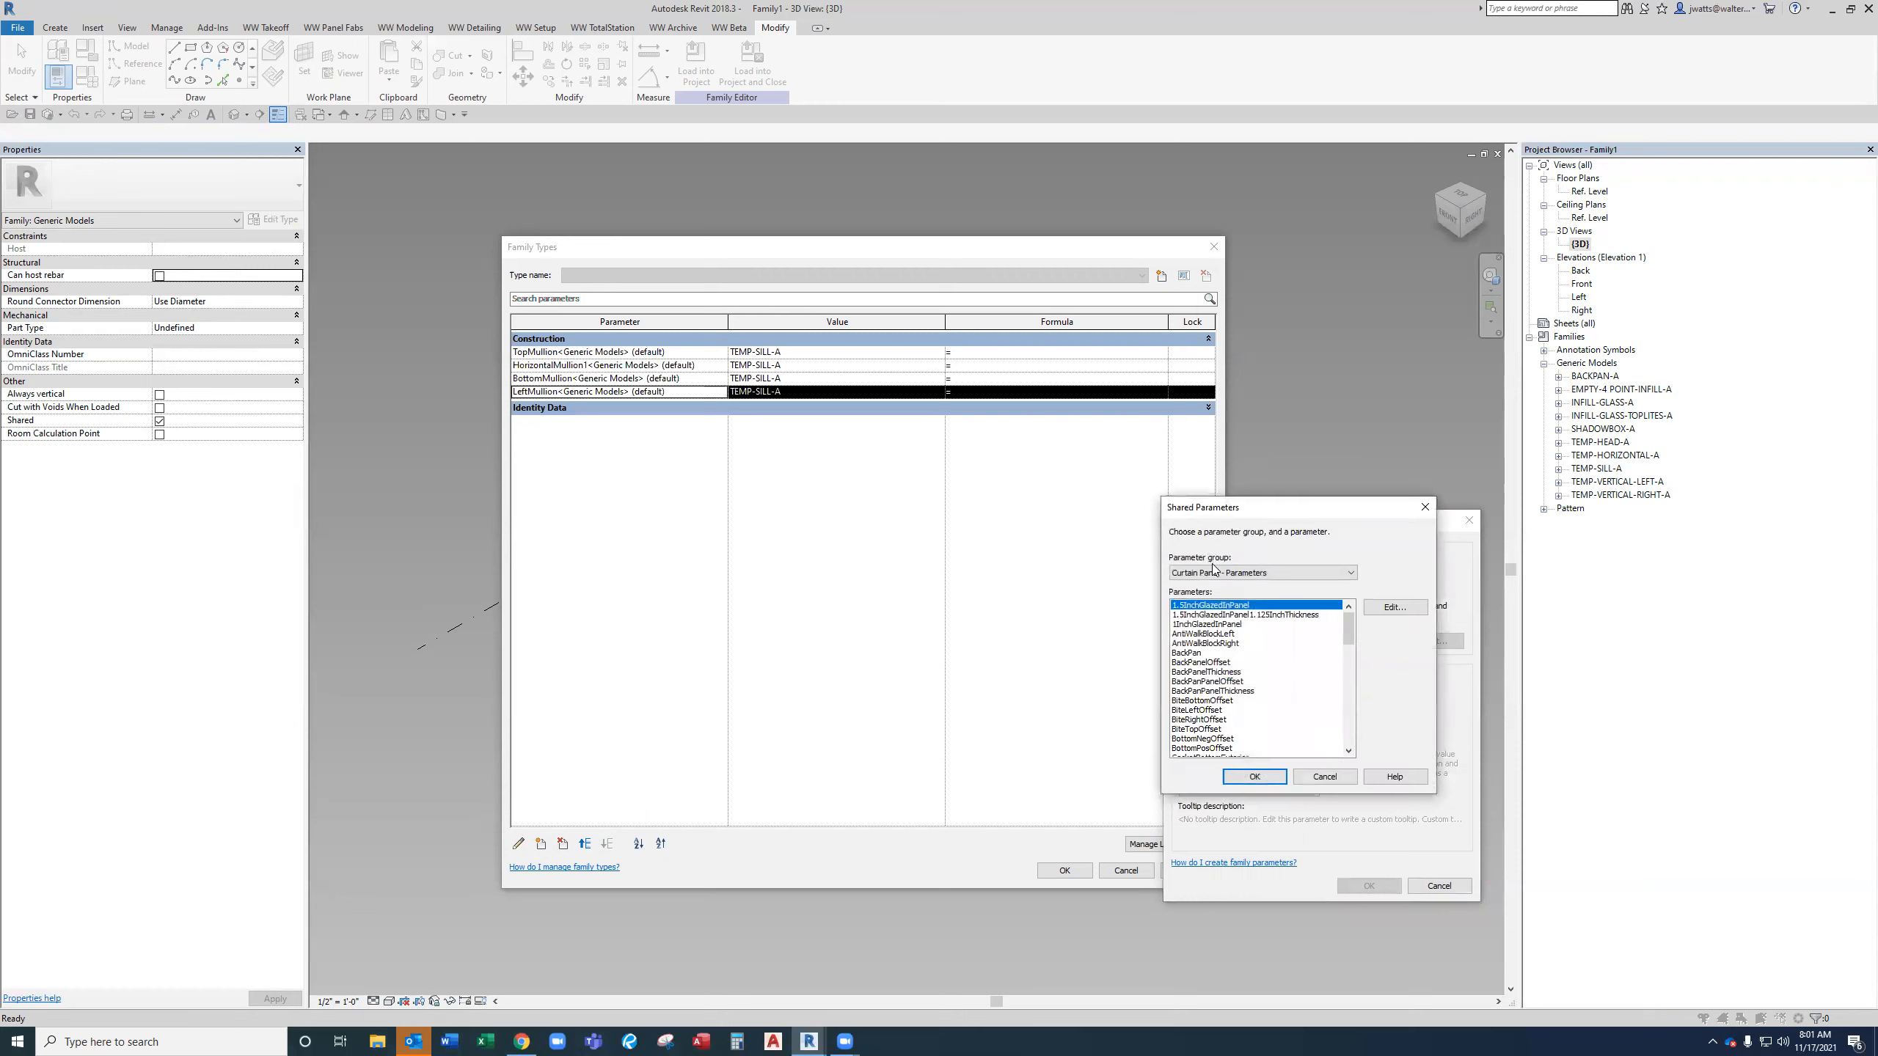
click(1213, 568)
click(1228, 749)
click(1221, 654)
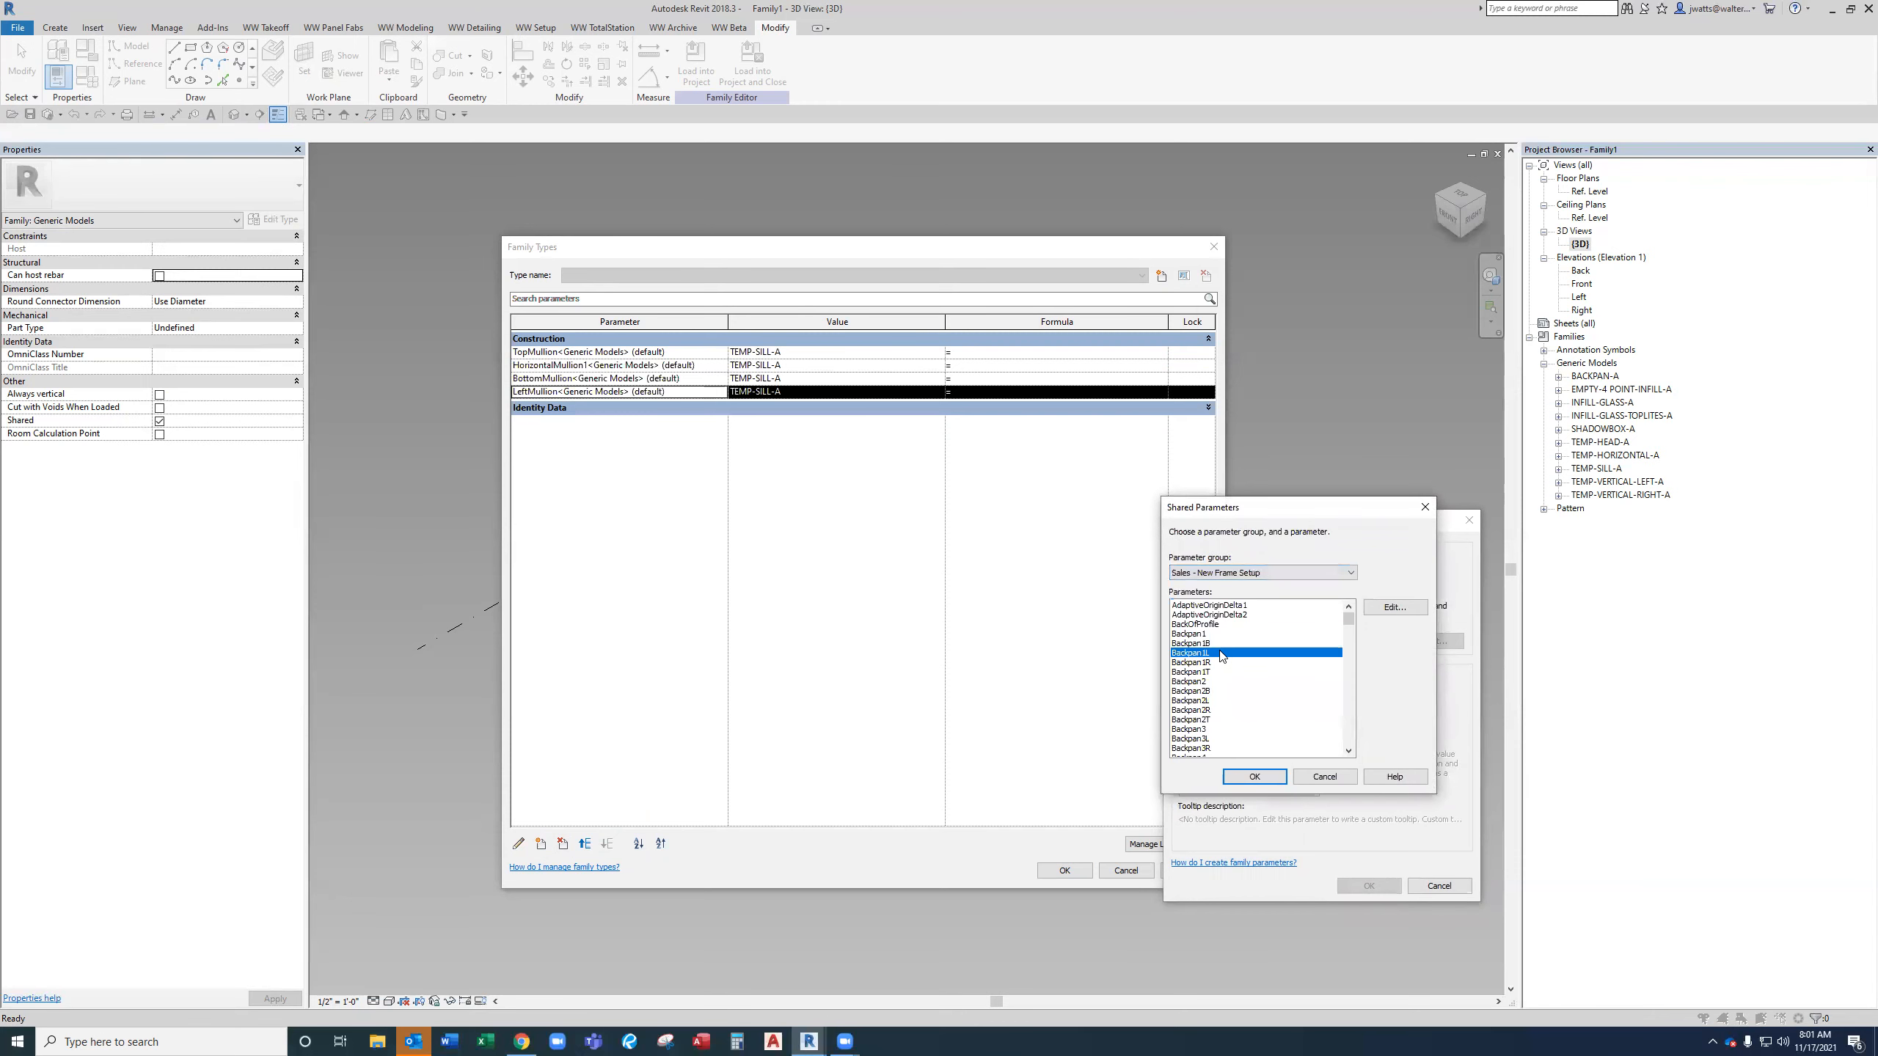
key(r)
click(1236, 717)
key(r)
key(r)
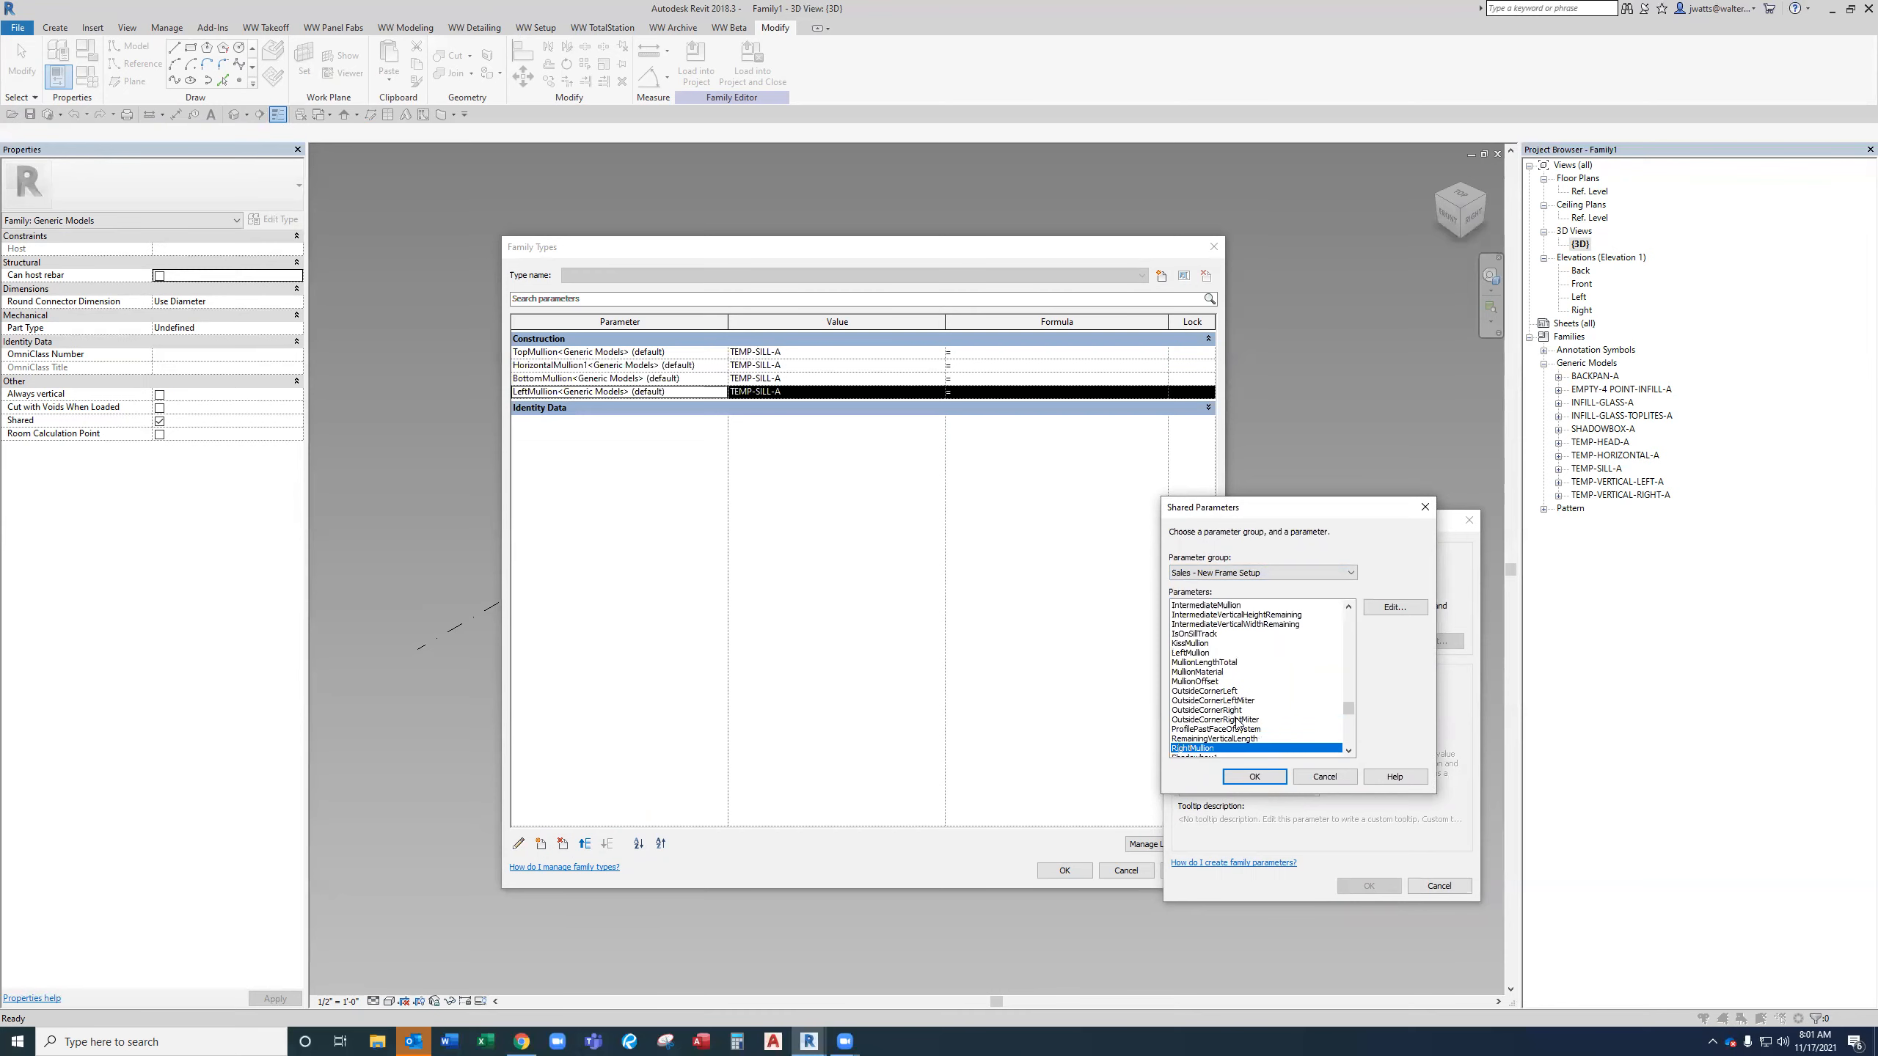
click(1250, 773)
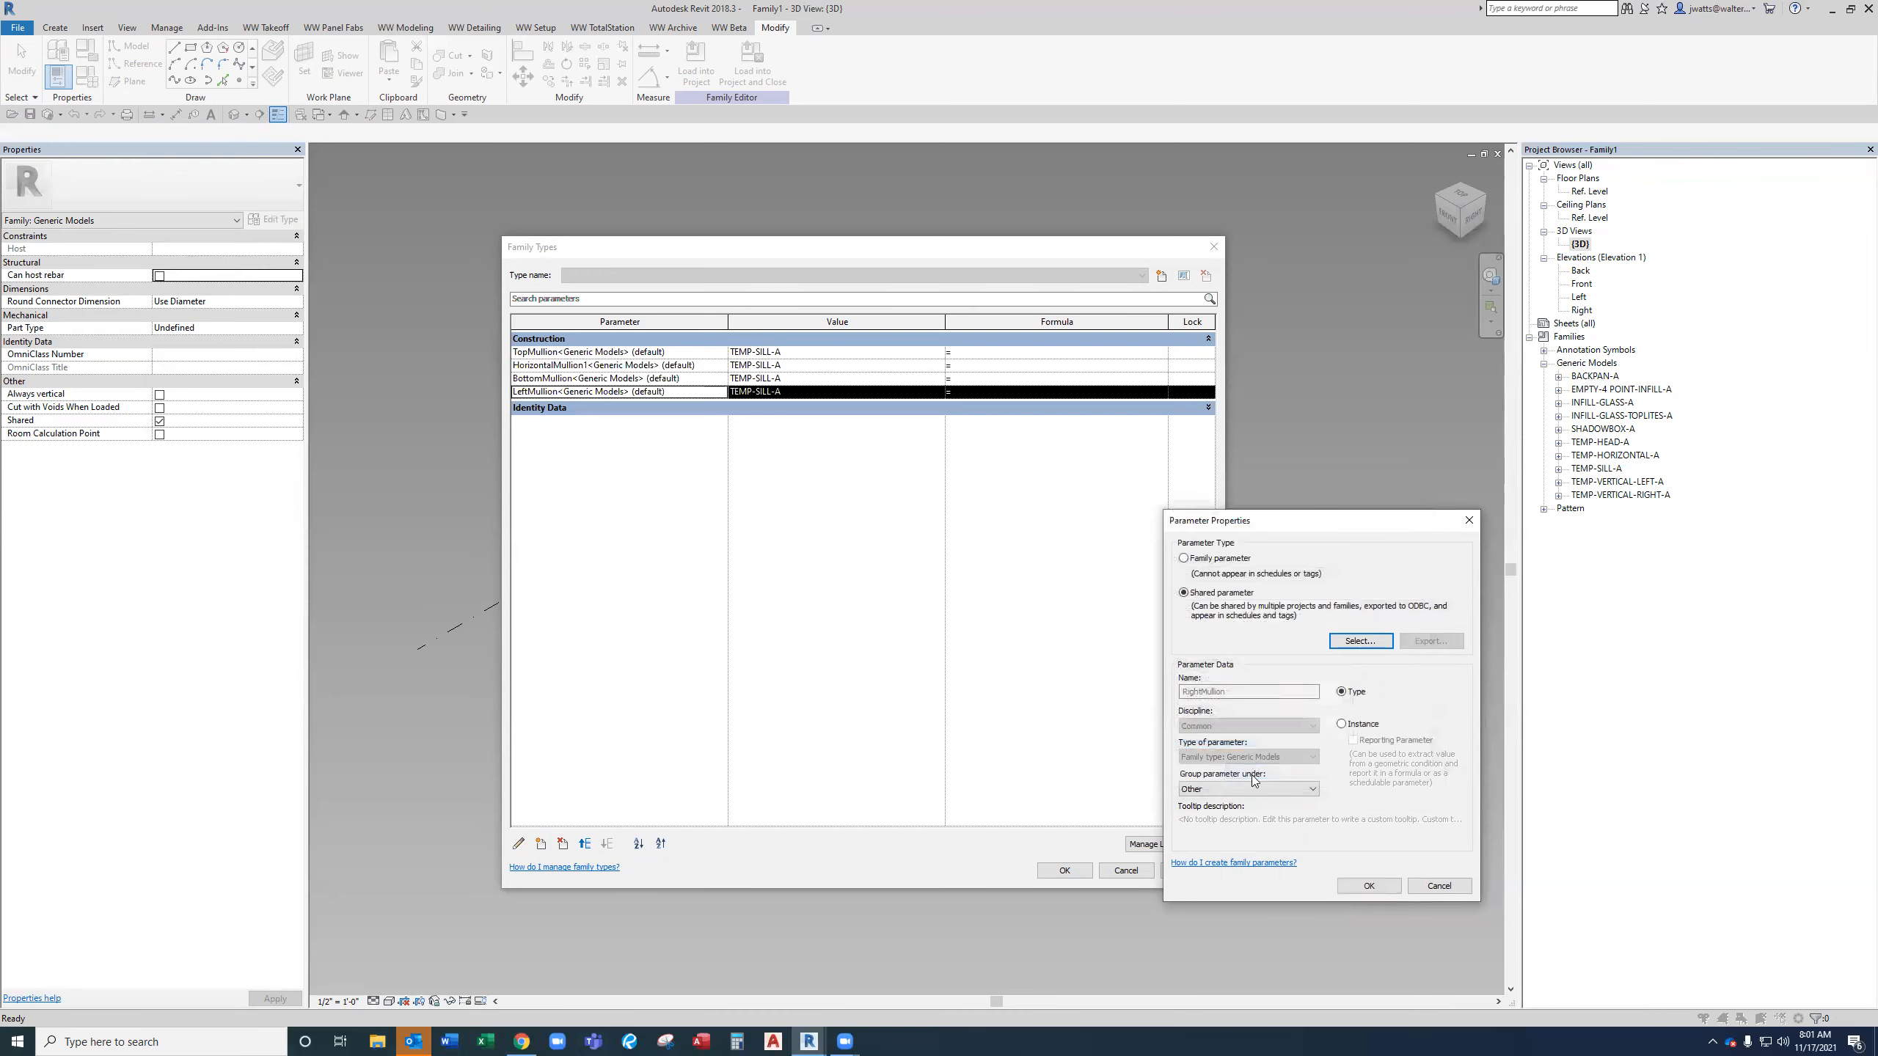
click(1264, 793)
key(c)
key(c)
key(Return)
click(1342, 723)
click(1374, 890)
click(606, 844)
click(606, 844)
click(606, 844)
click(606, 844)
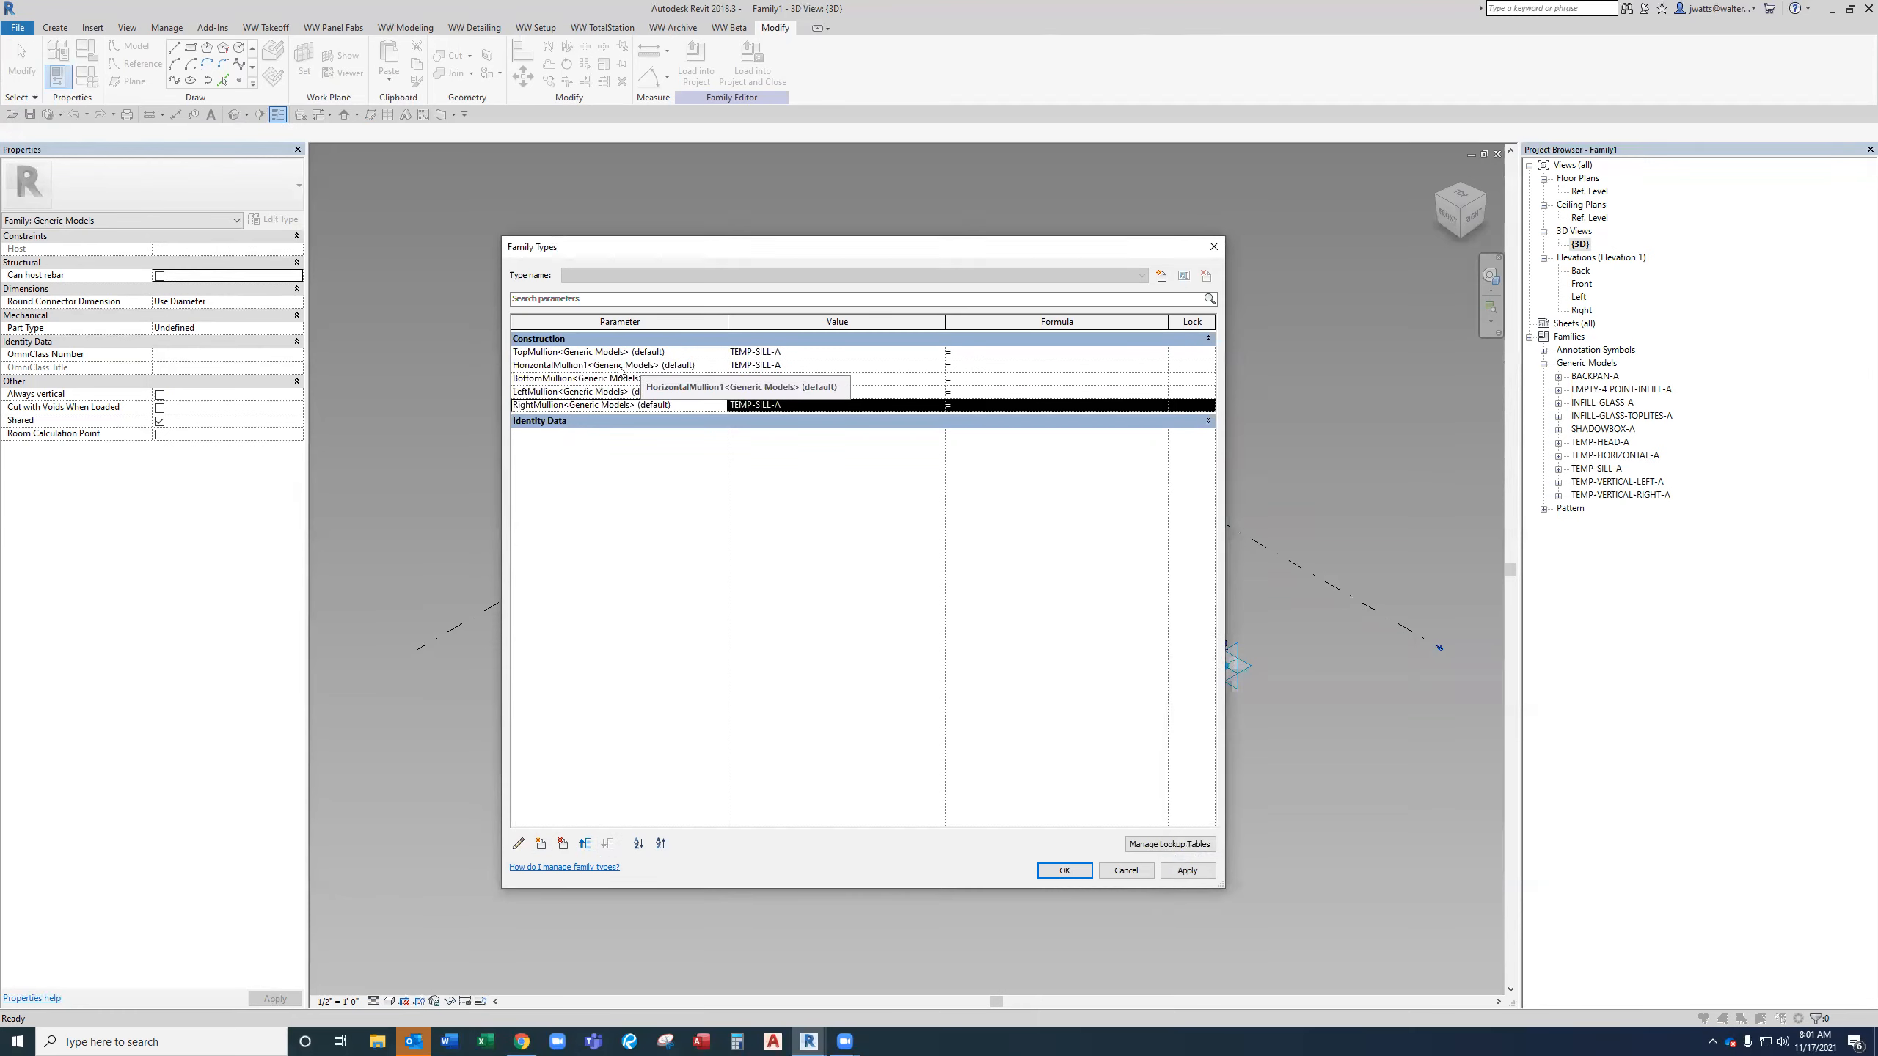
Set TopMullion to TEMP-HEAD-A and HorizontalMullion1 to TEMP-HORIZONTAL-A.
click(941, 353)
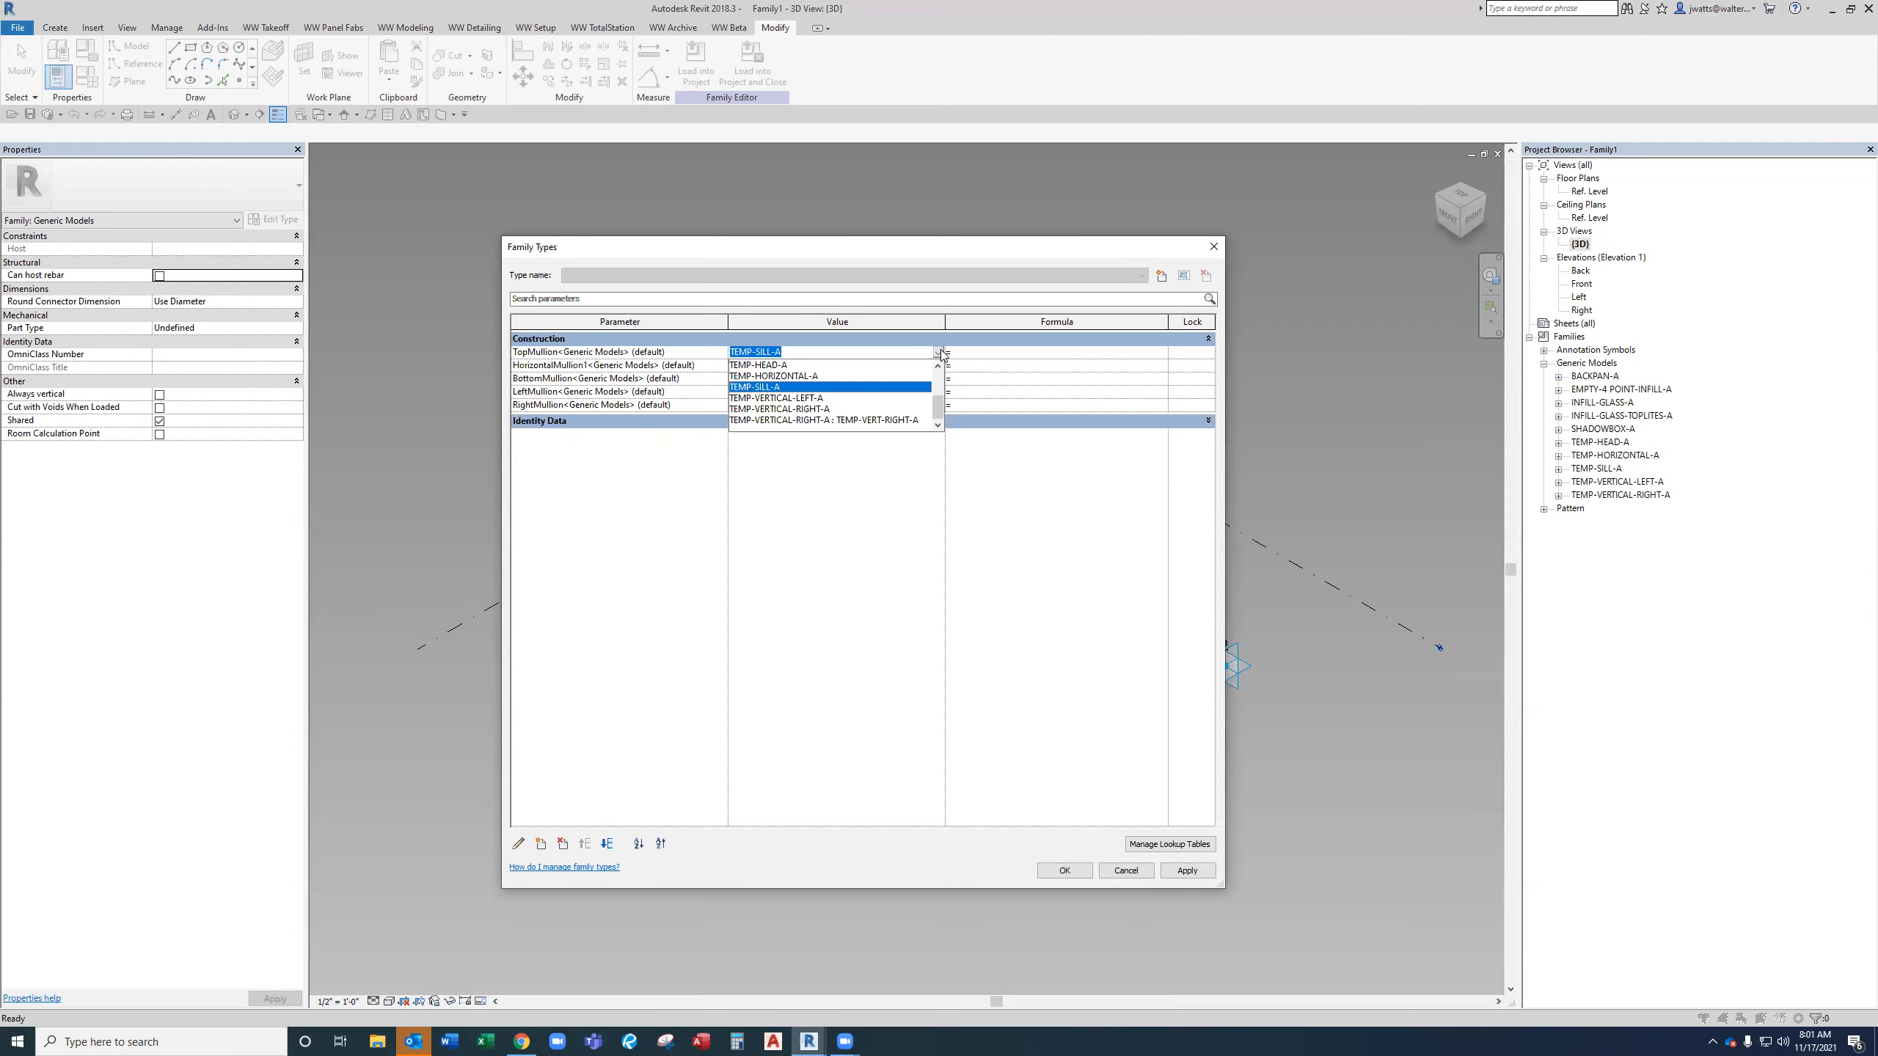
text(head)
key(Return)
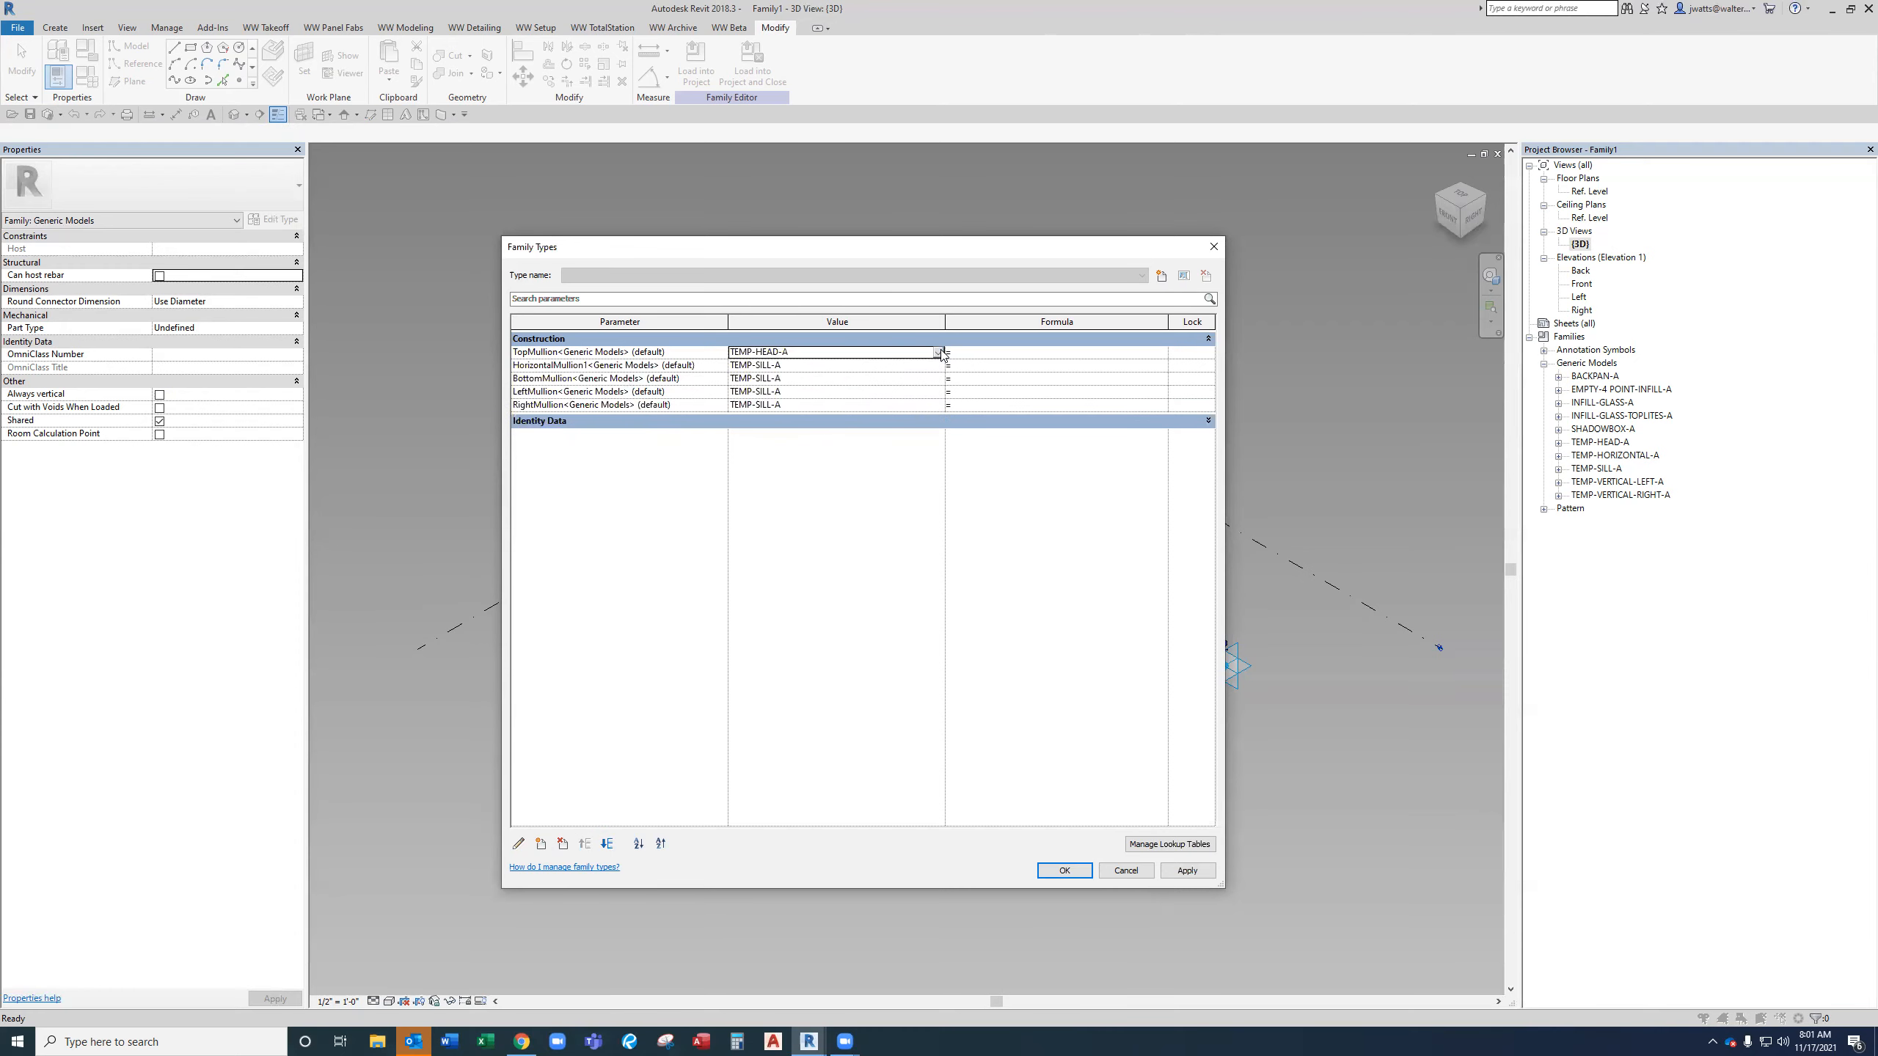
click(939, 365)
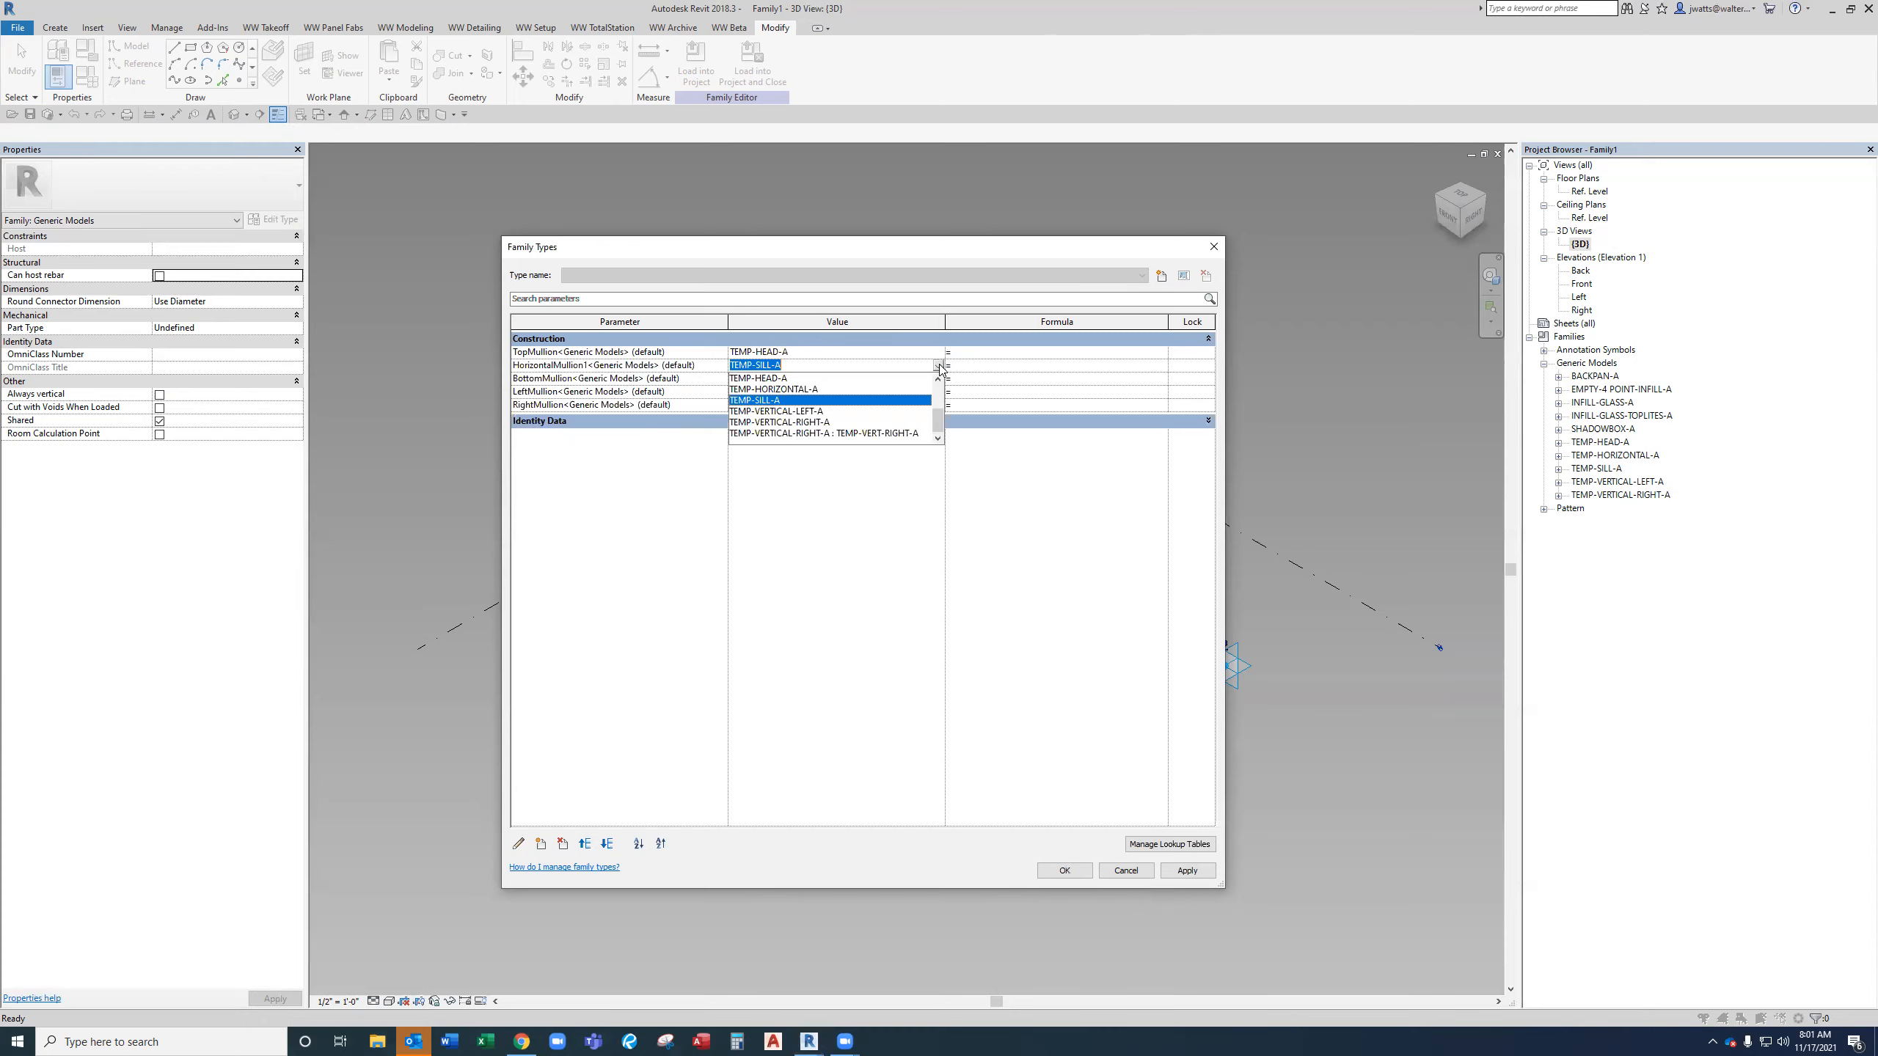
key(Up)
key(Return)
Set BottomMullion's value to TEMP-SILL-A.
click(938, 378)
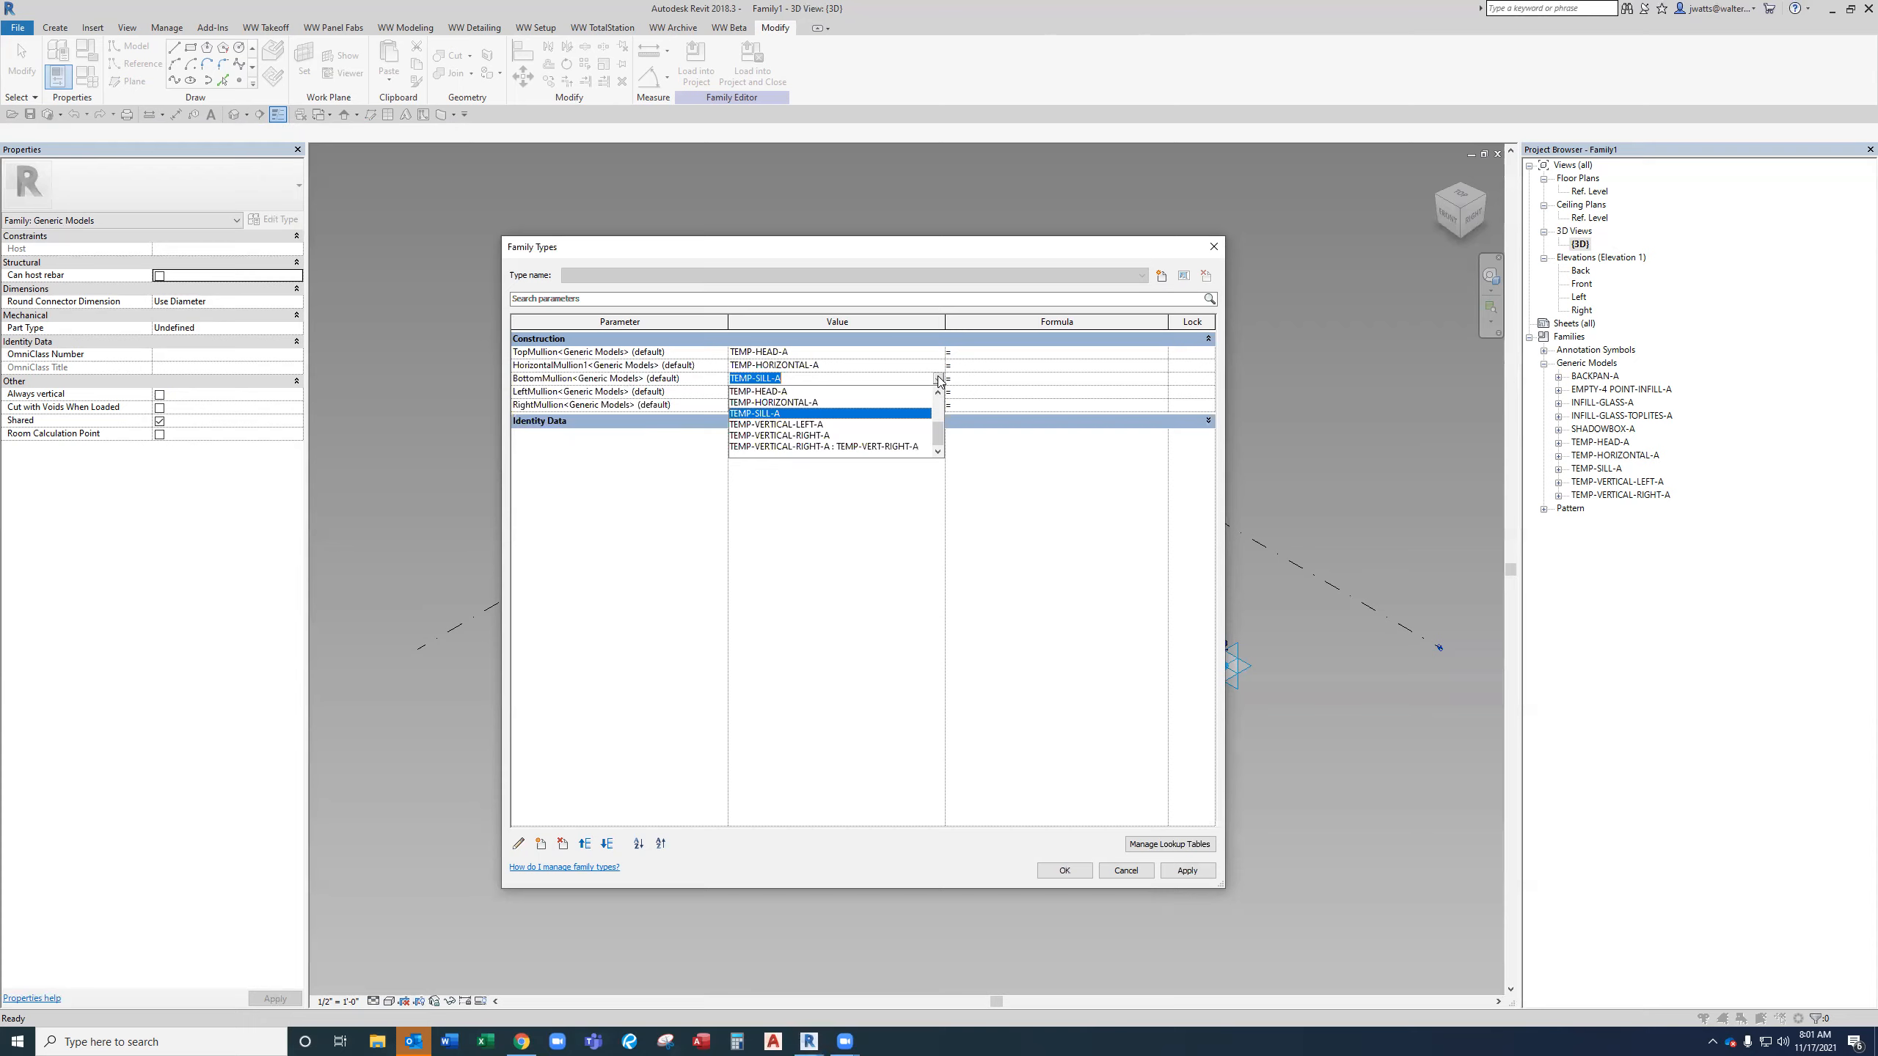
text(Bot)
key(BackSpace)
key(BackSpace)
key(BackSpace)
text(Sill)
key(Return)
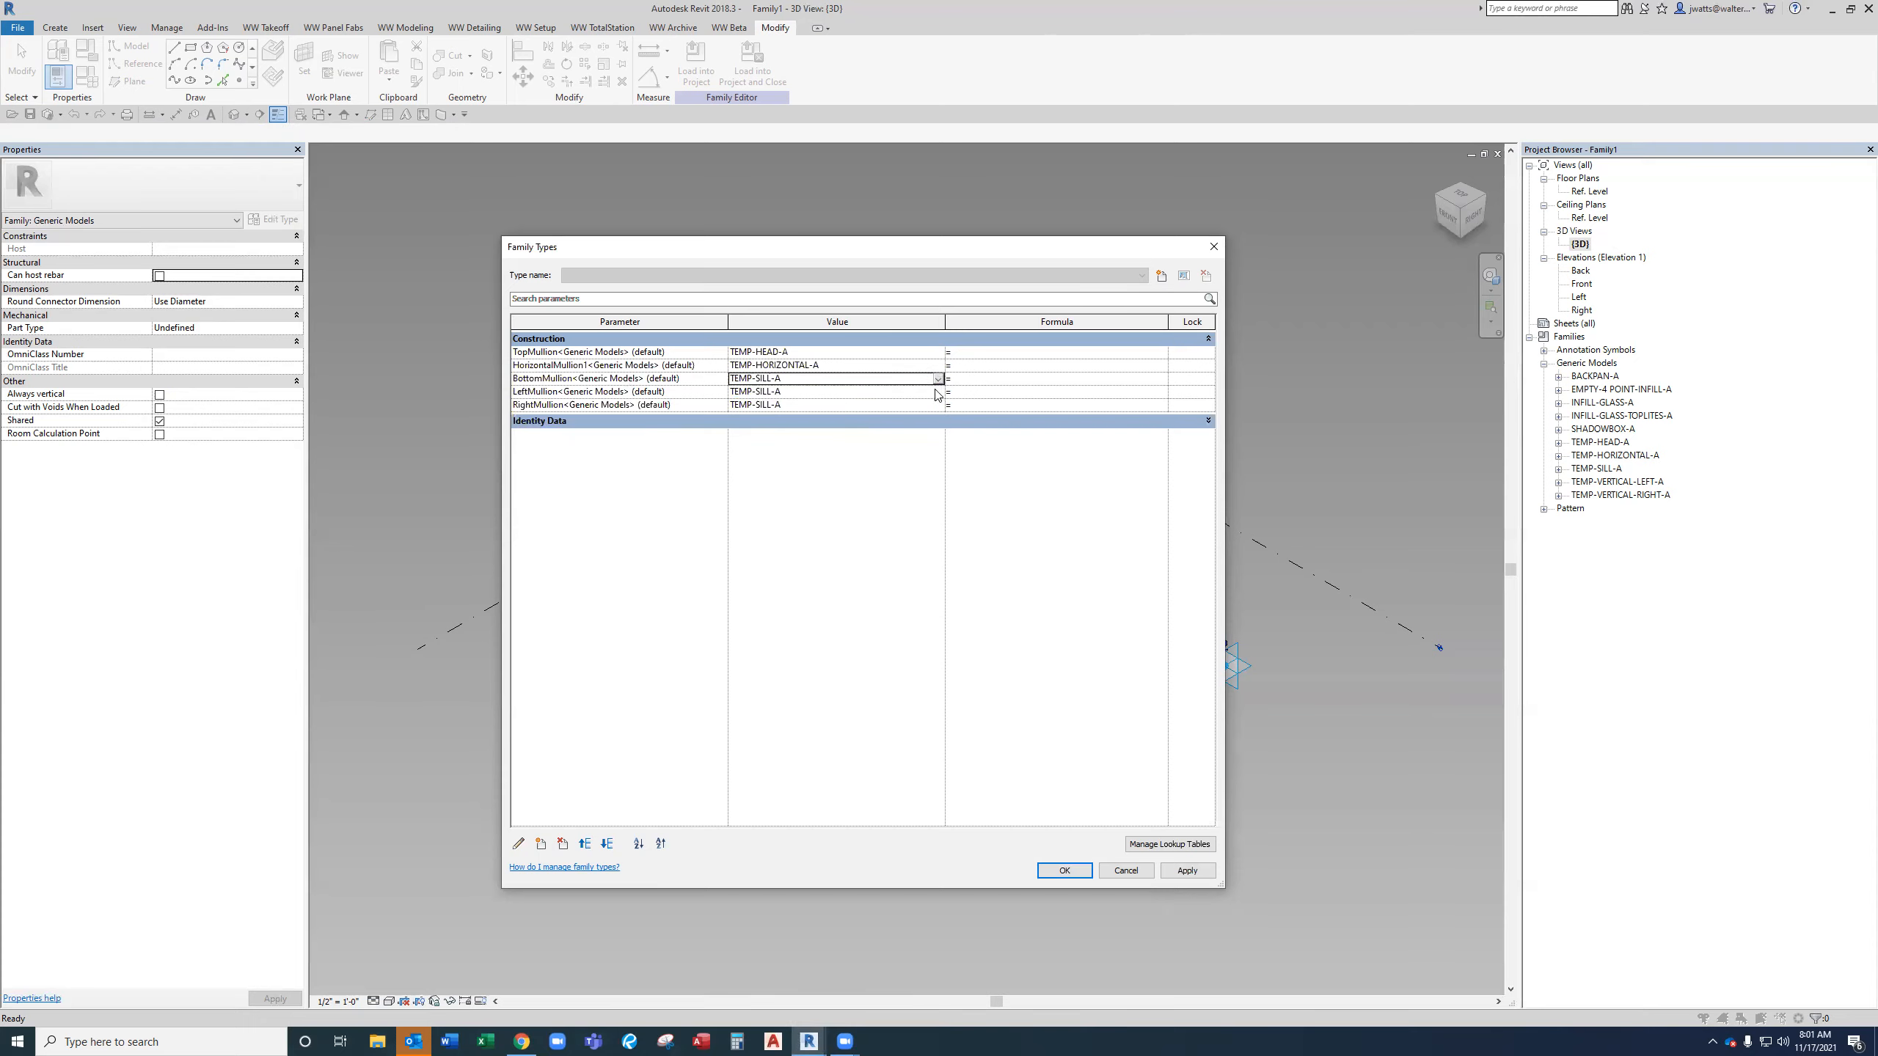
Set LeftMullion to TEMP-VERTICAL-LEFT-A and RightMullion to TEMP-VERTICAL-RIGHT-A.
click(939, 391)
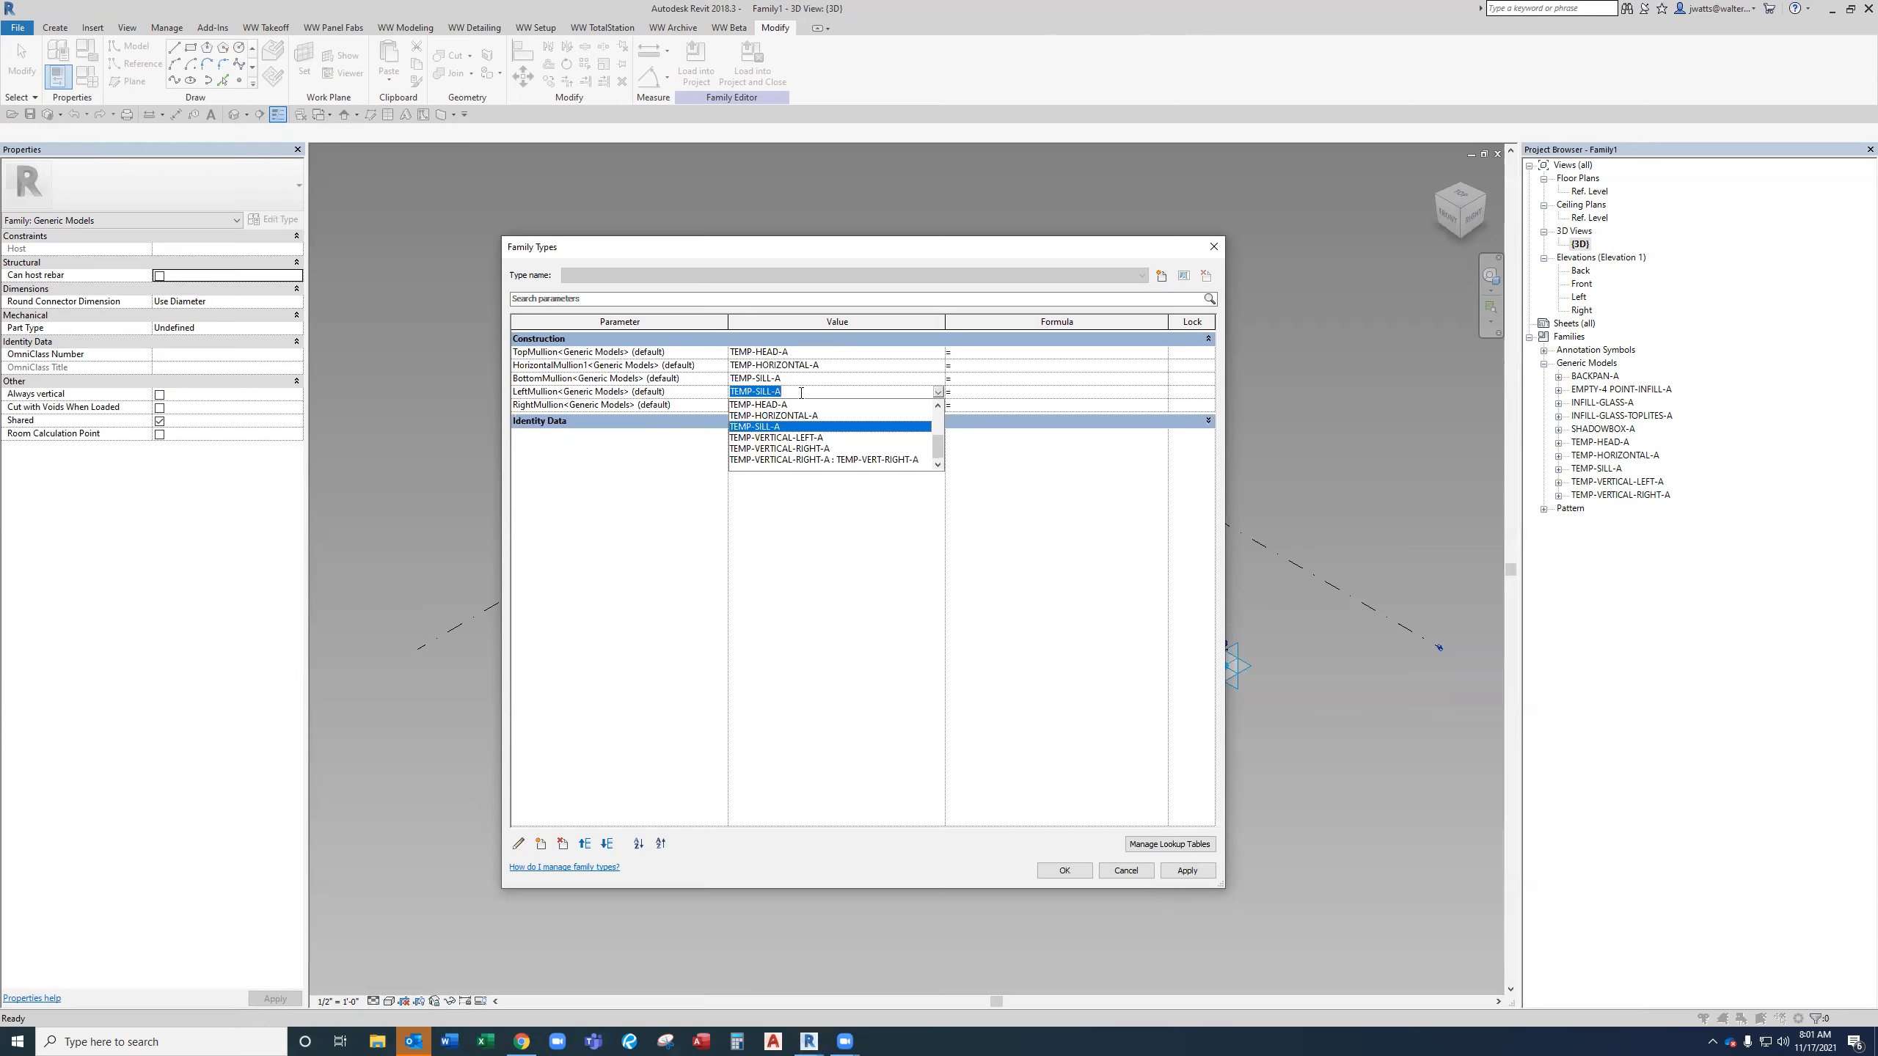
click(797, 438)
click(937, 406)
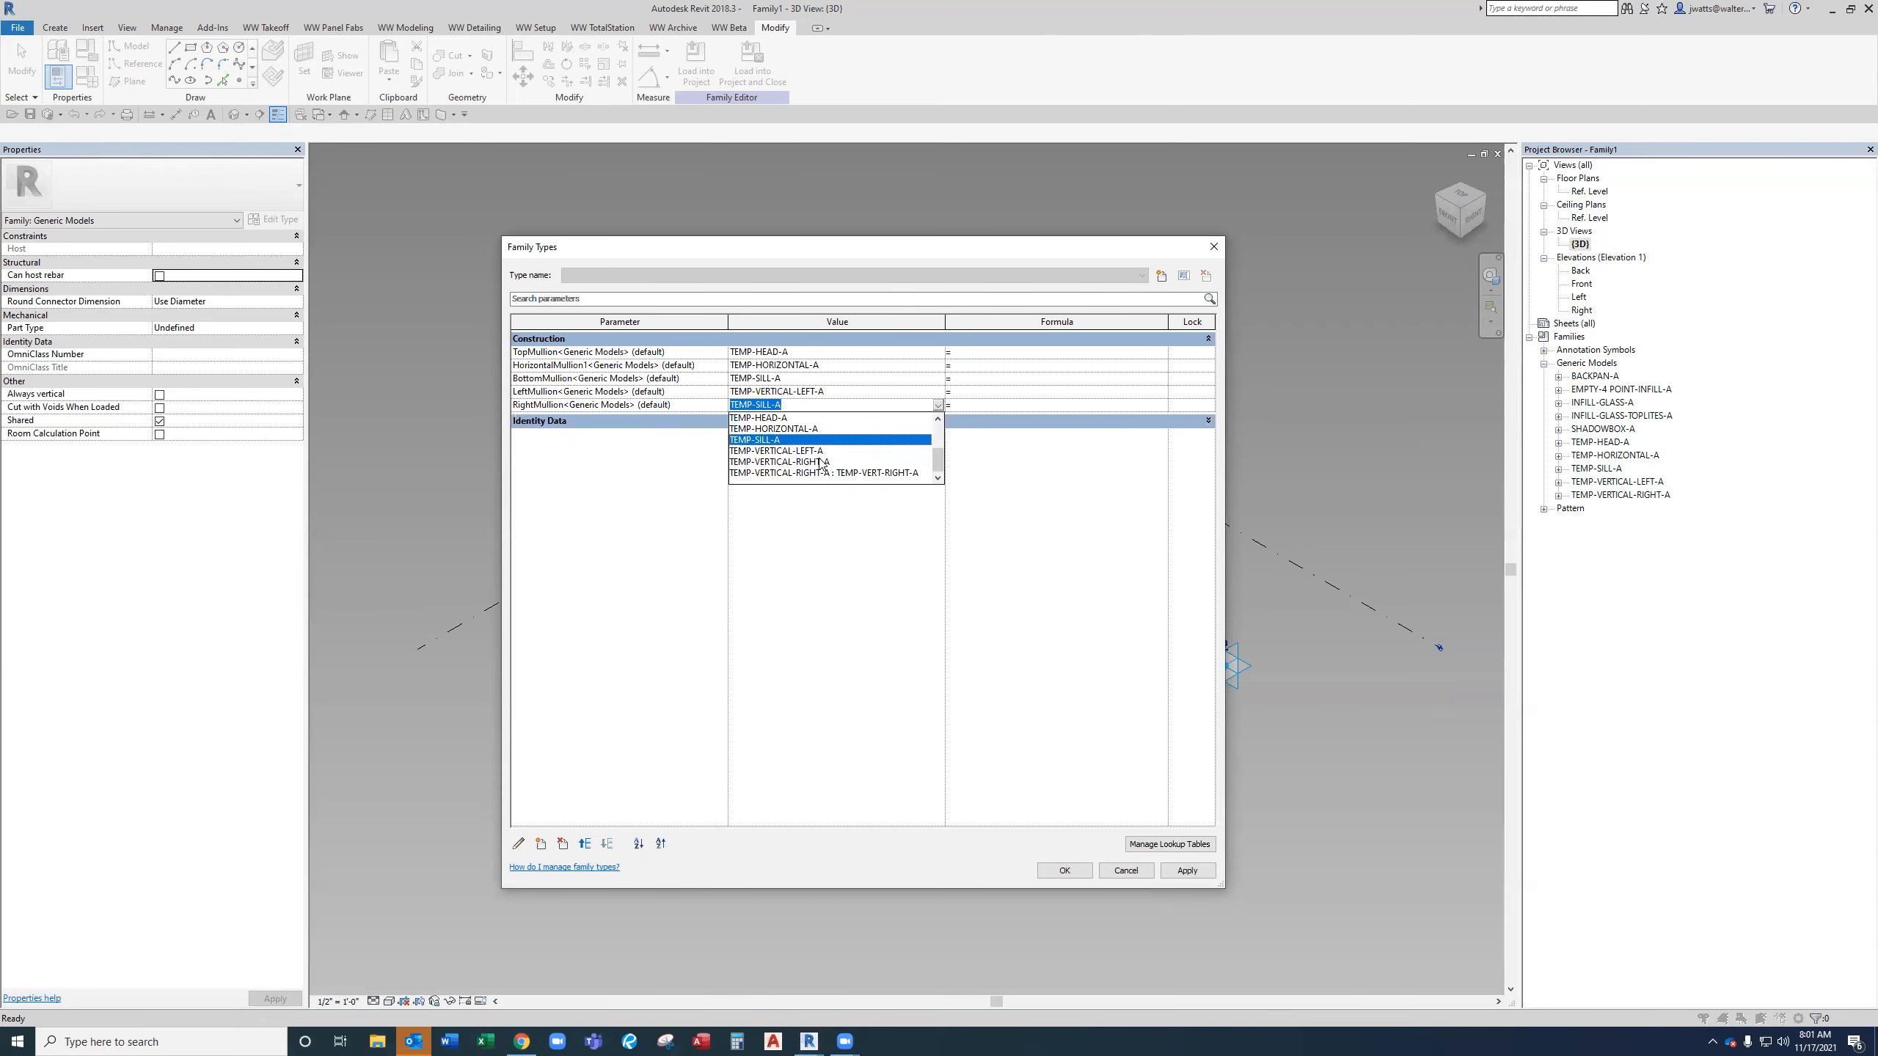
click(806, 461)
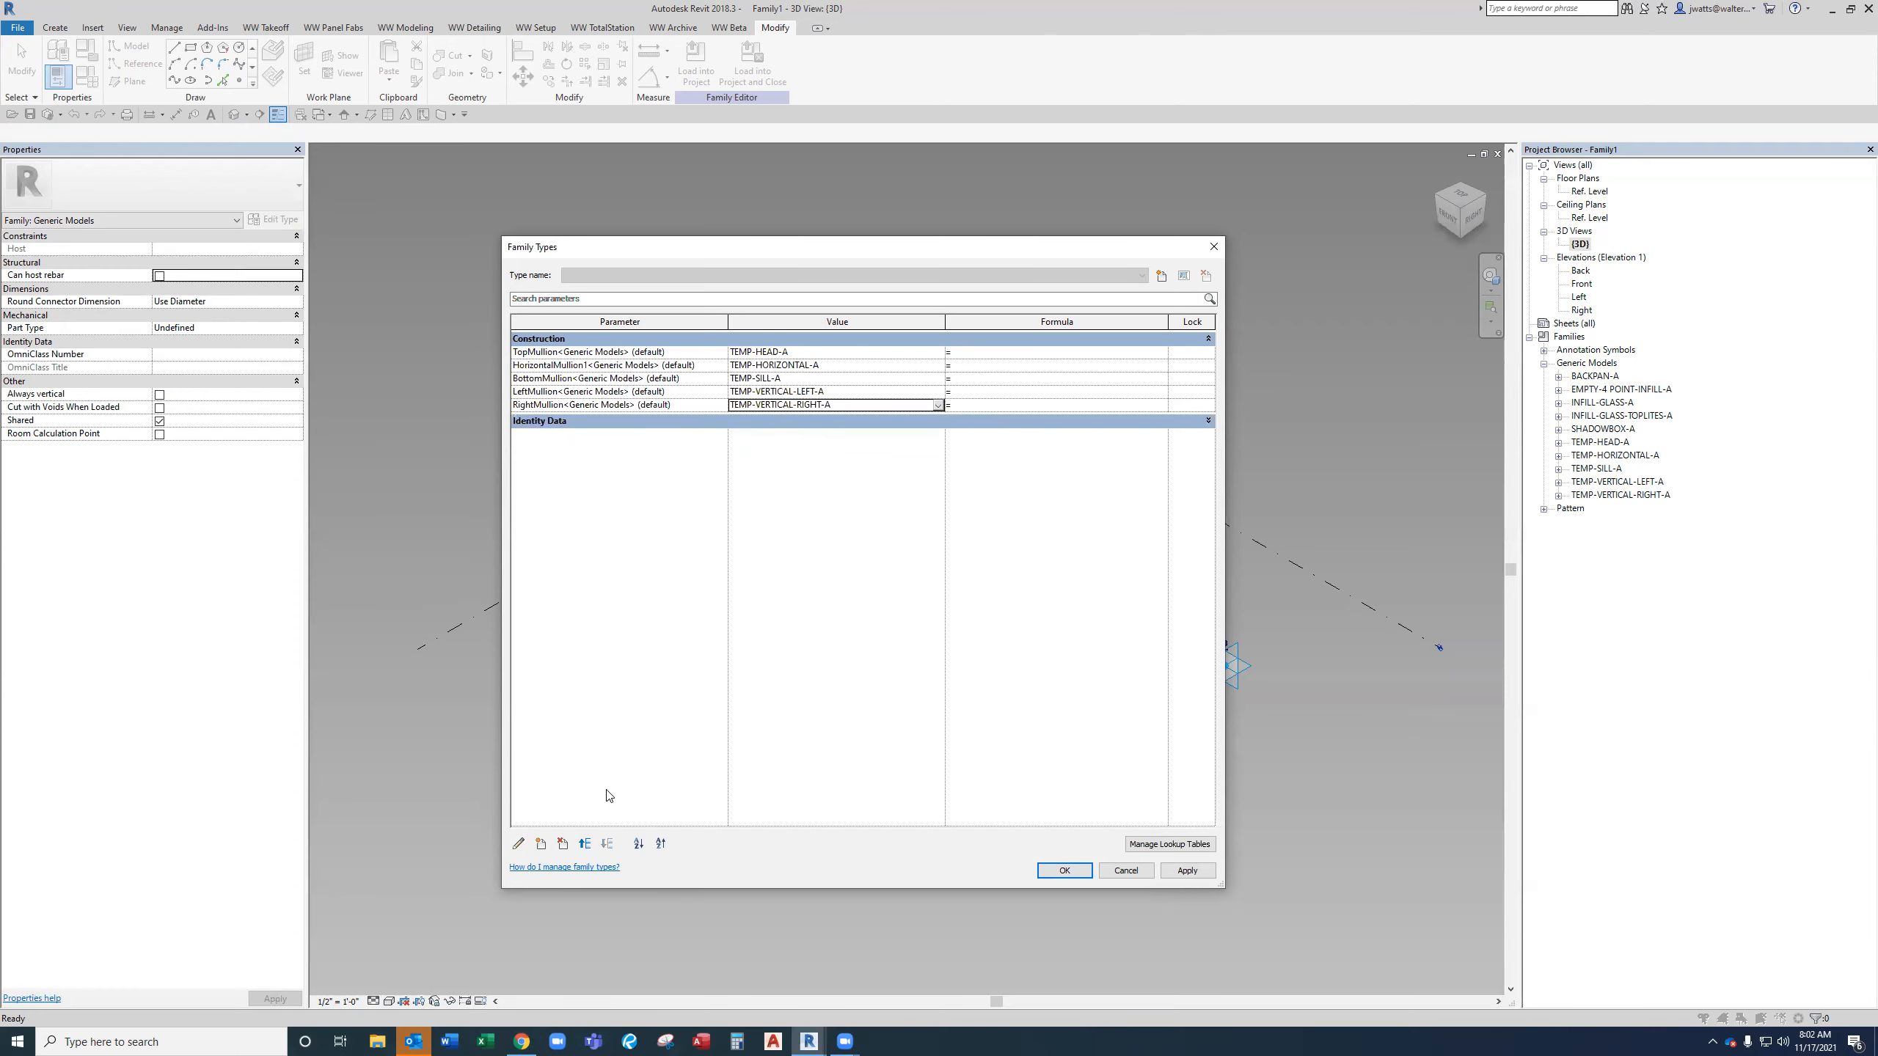
Add the shared parameter MullionOffset from Sales - New Frame Setup as an instance parameter grouped under Dimensions.
click(534, 846)
click(1184, 593)
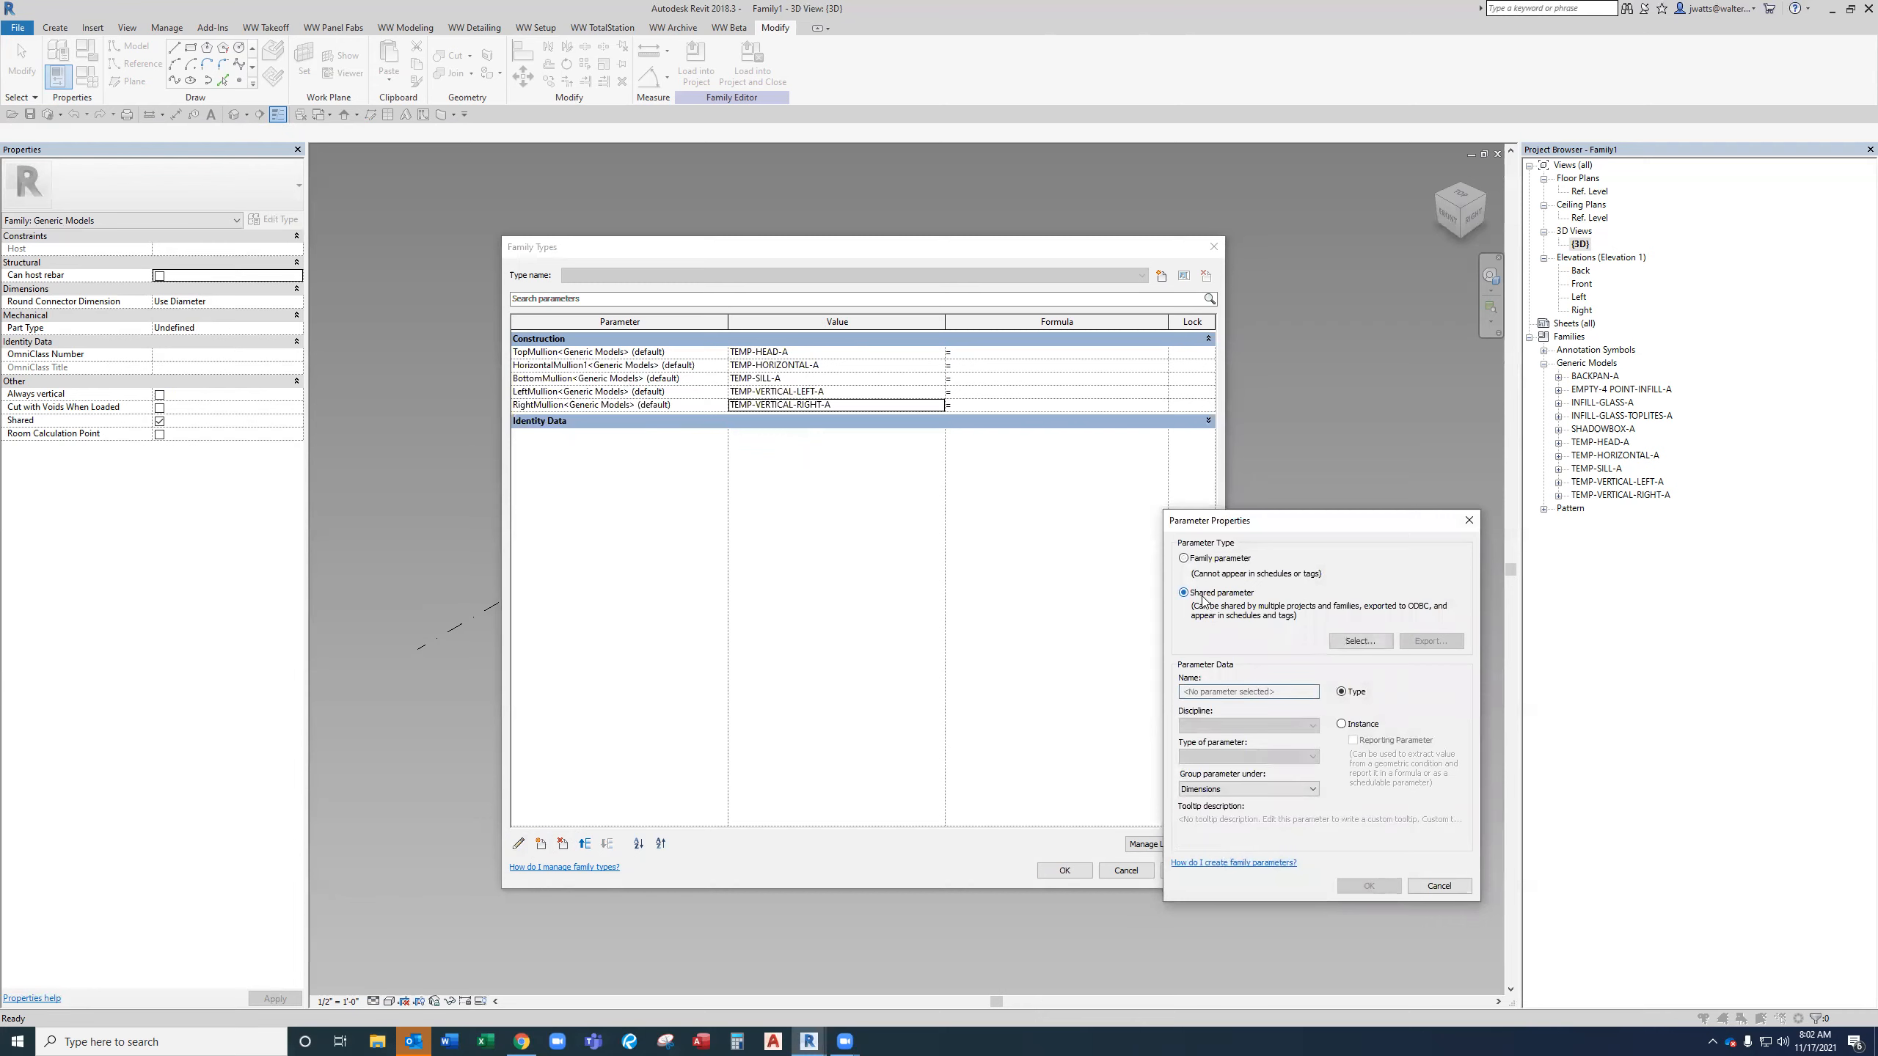
click(1363, 642)
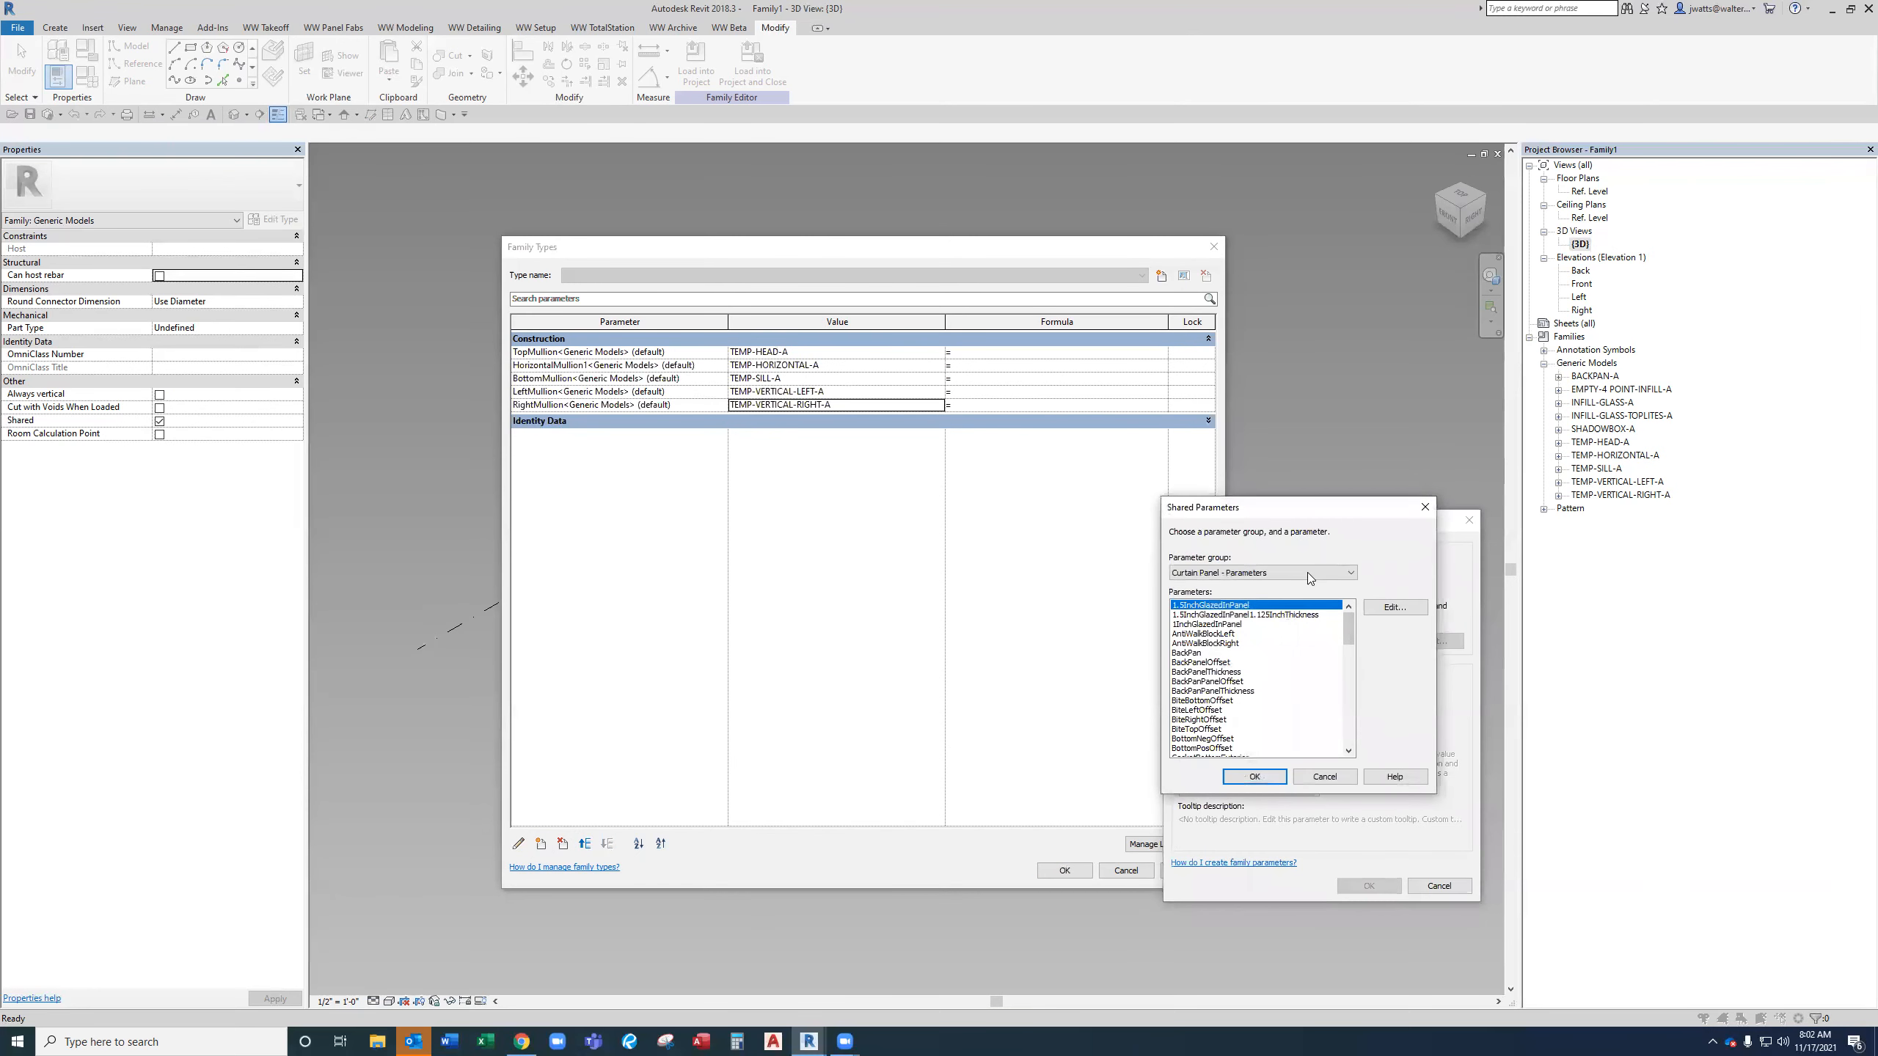
click(1307, 577)
click(1292, 762)
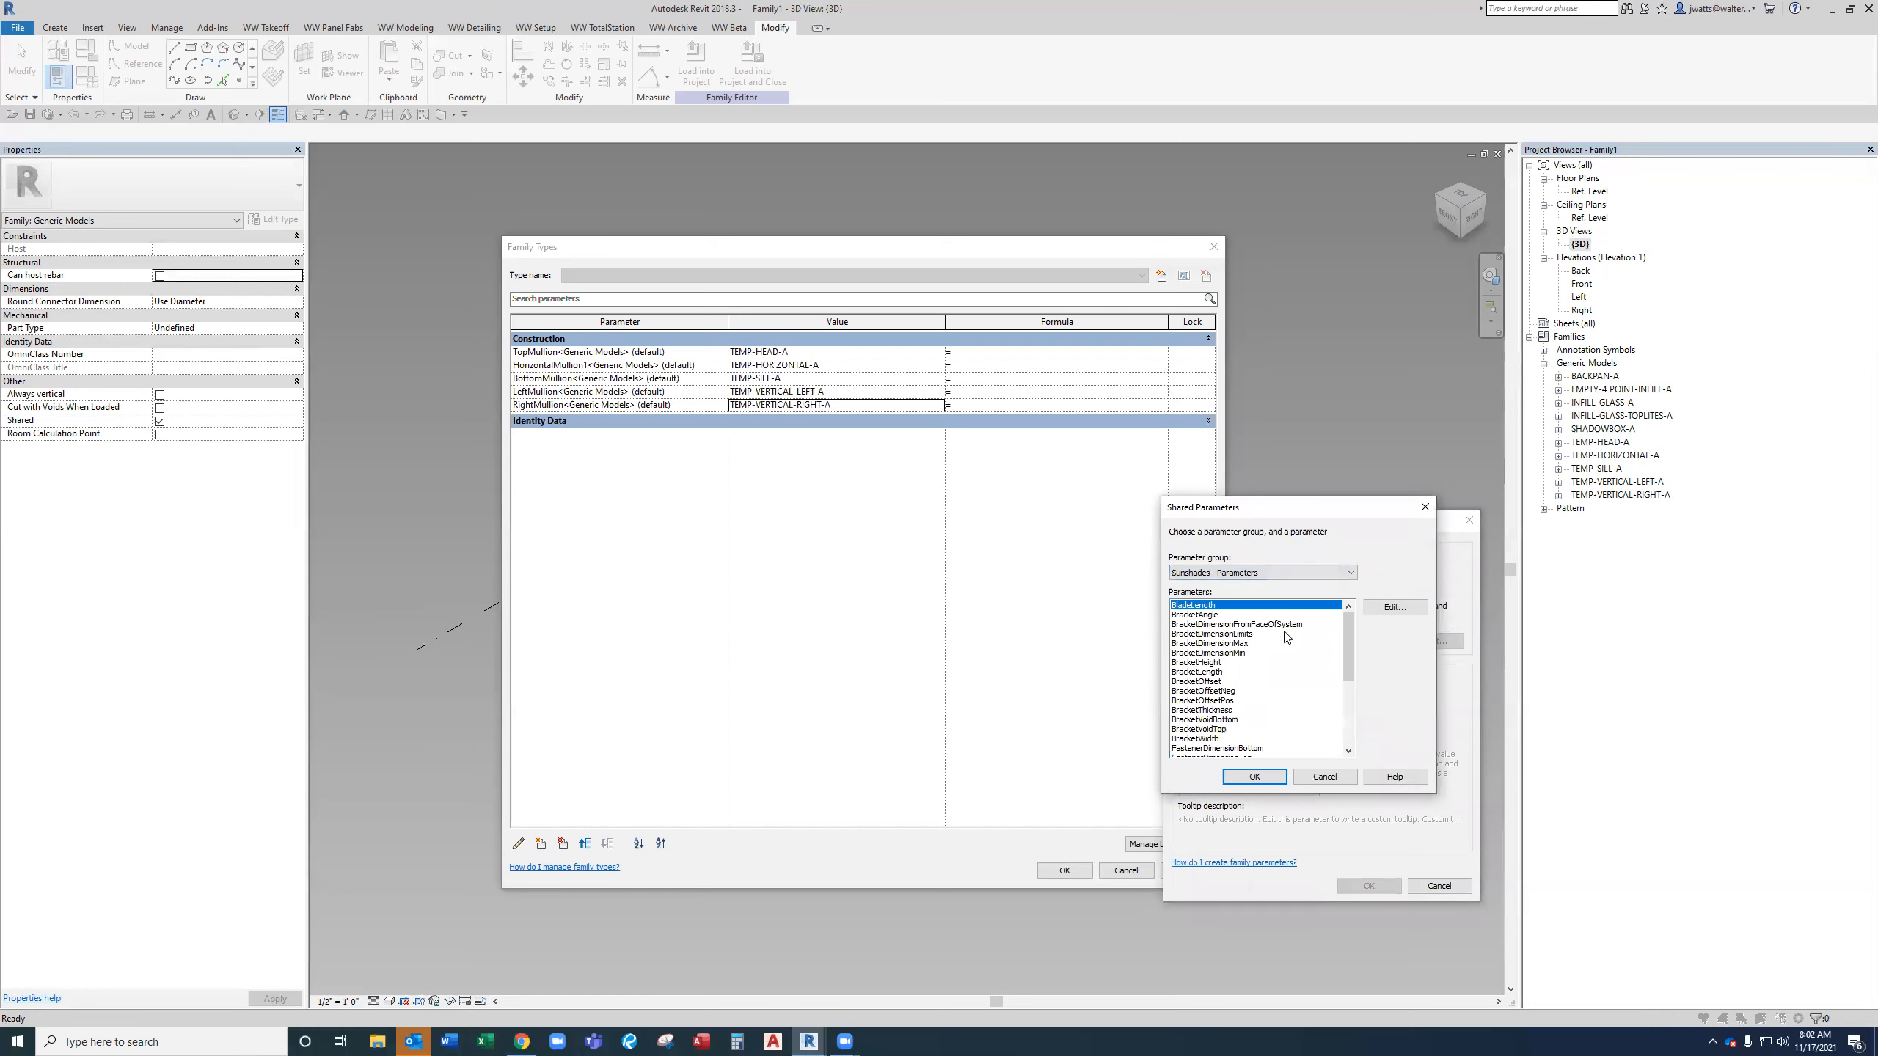
click(1281, 575)
click(1269, 755)
click(1272, 691)
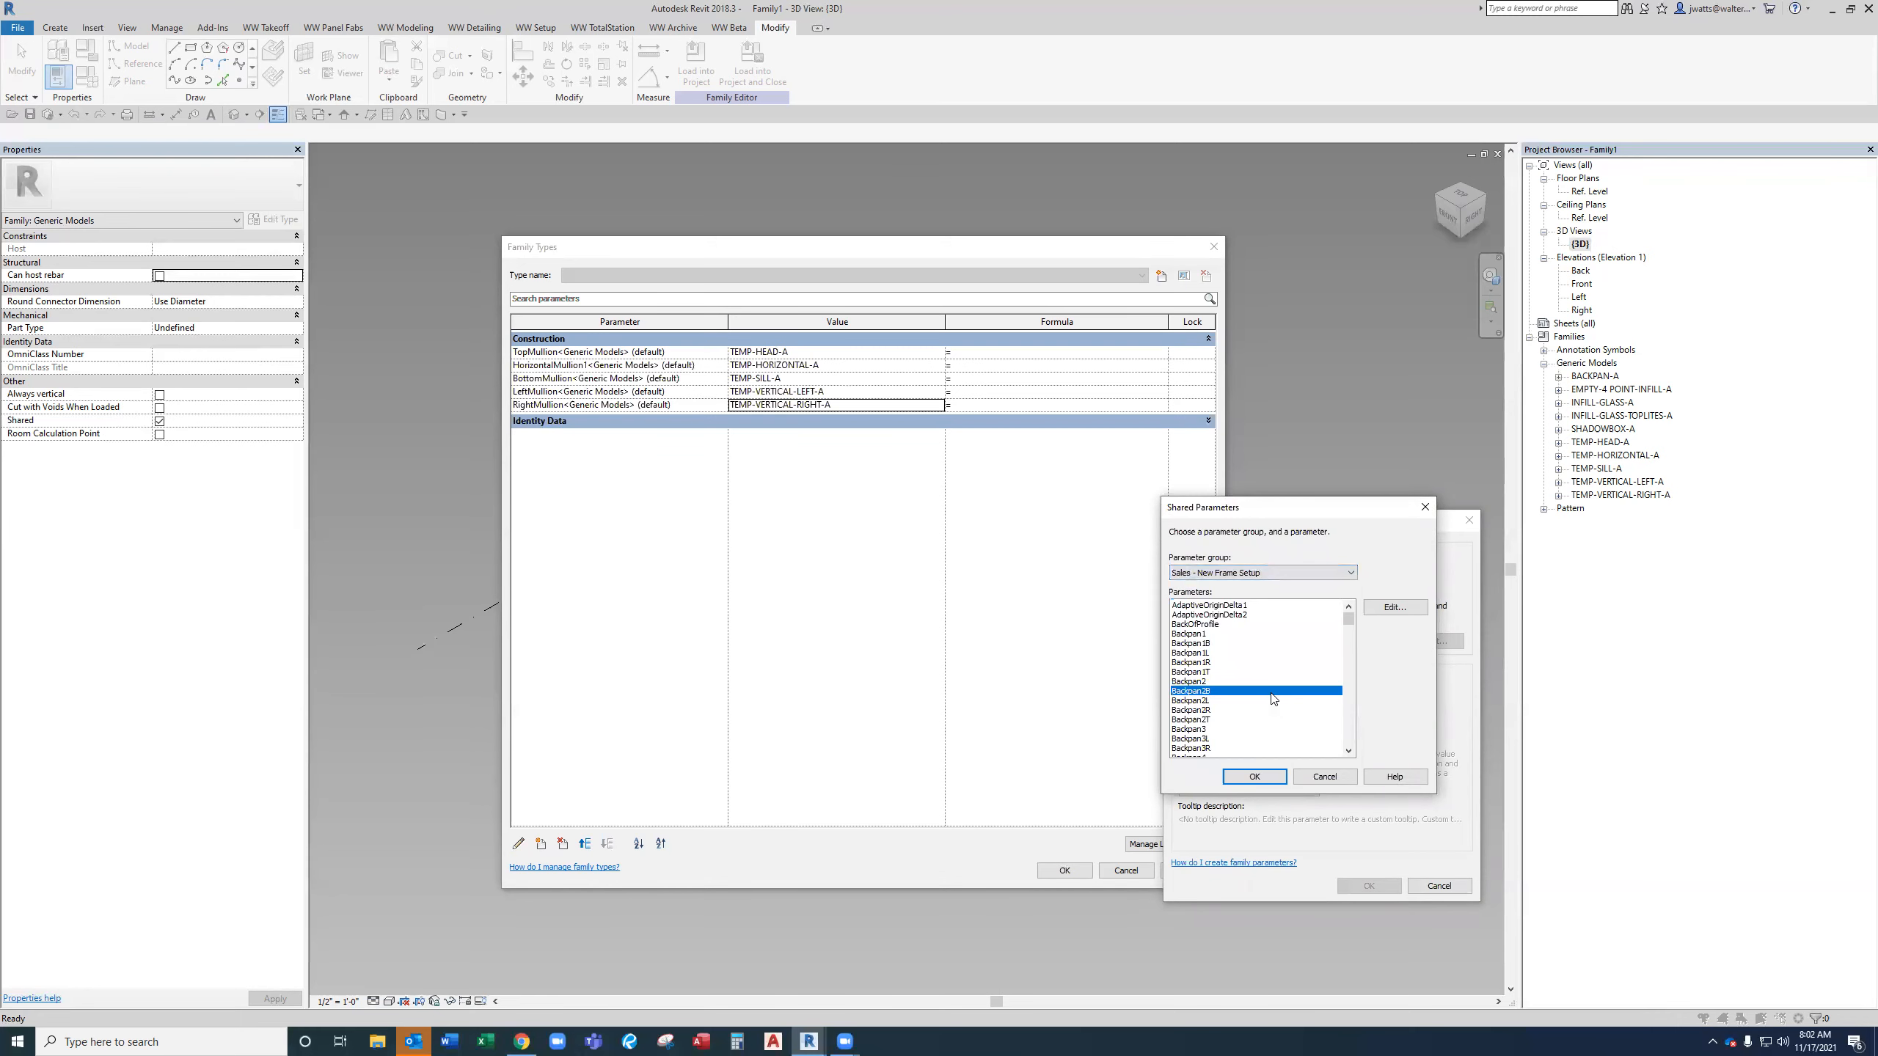
scroll(1272, 696, down, 20)
click(1273, 692)
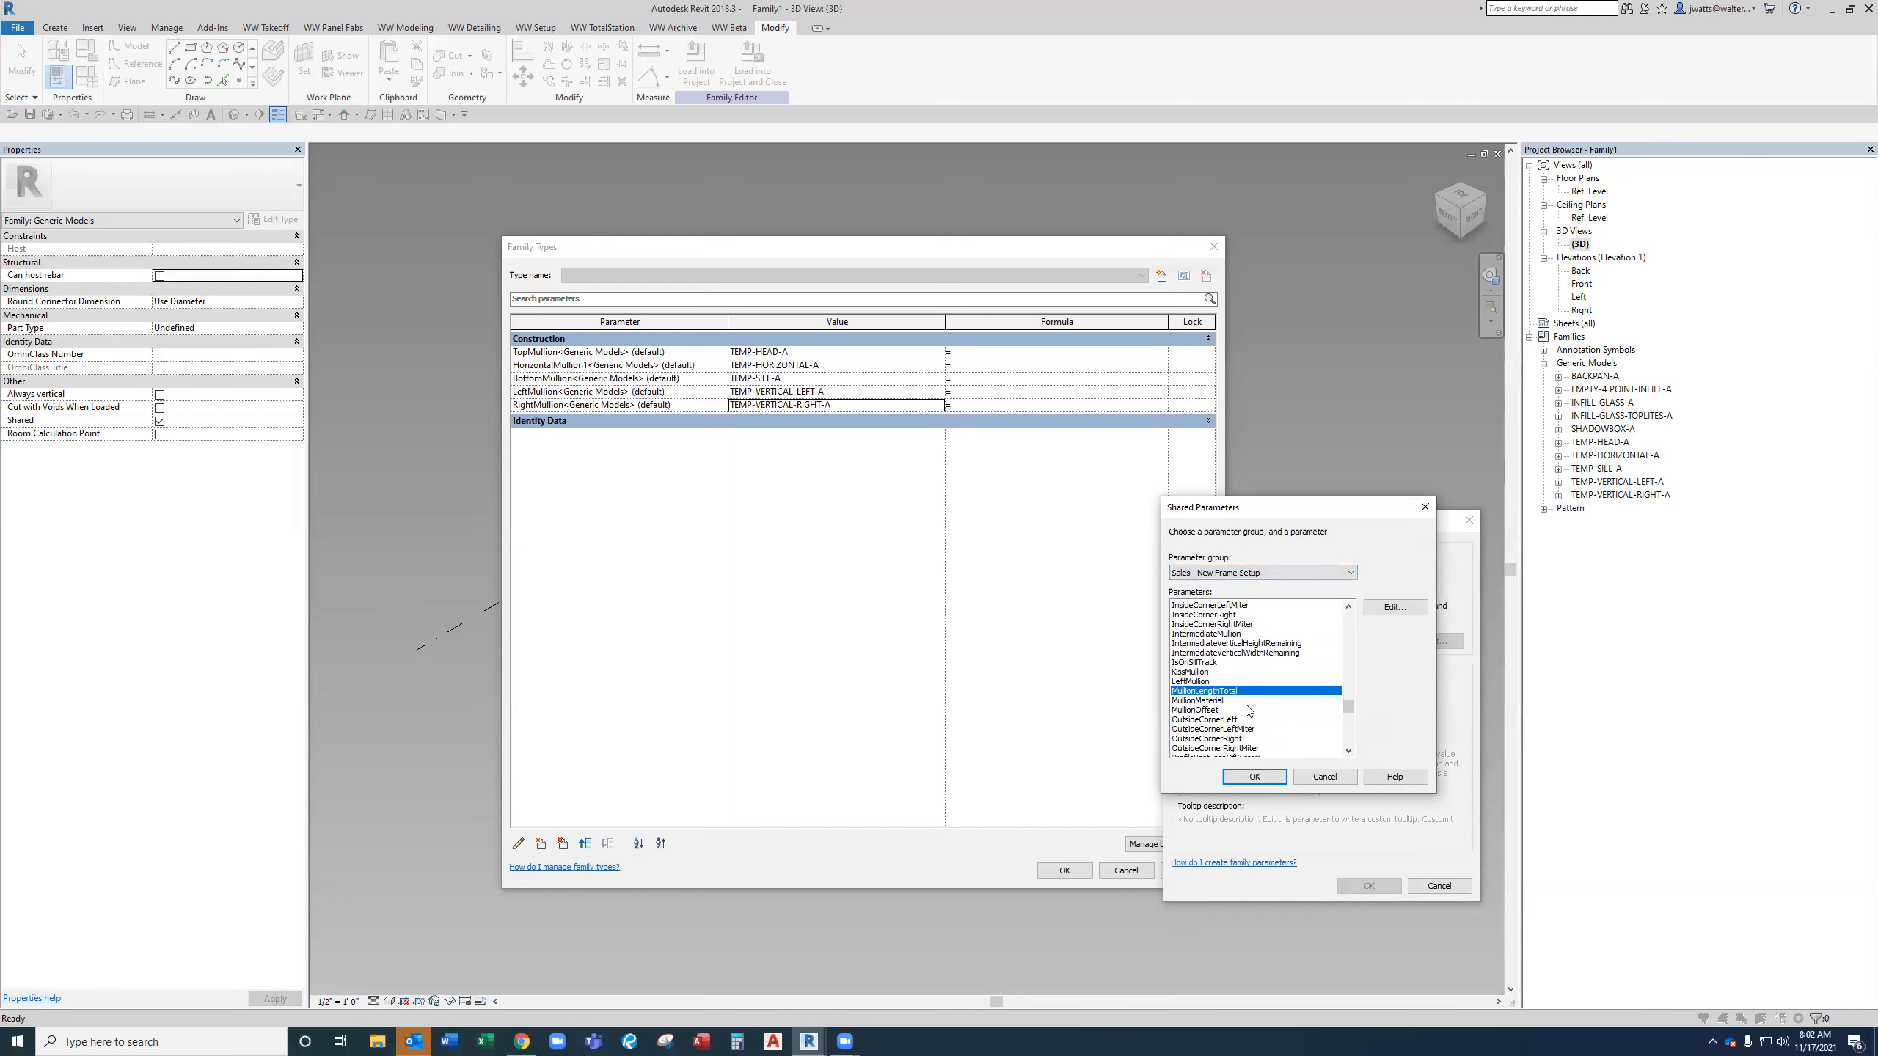
click(1213, 710)
click(1255, 776)
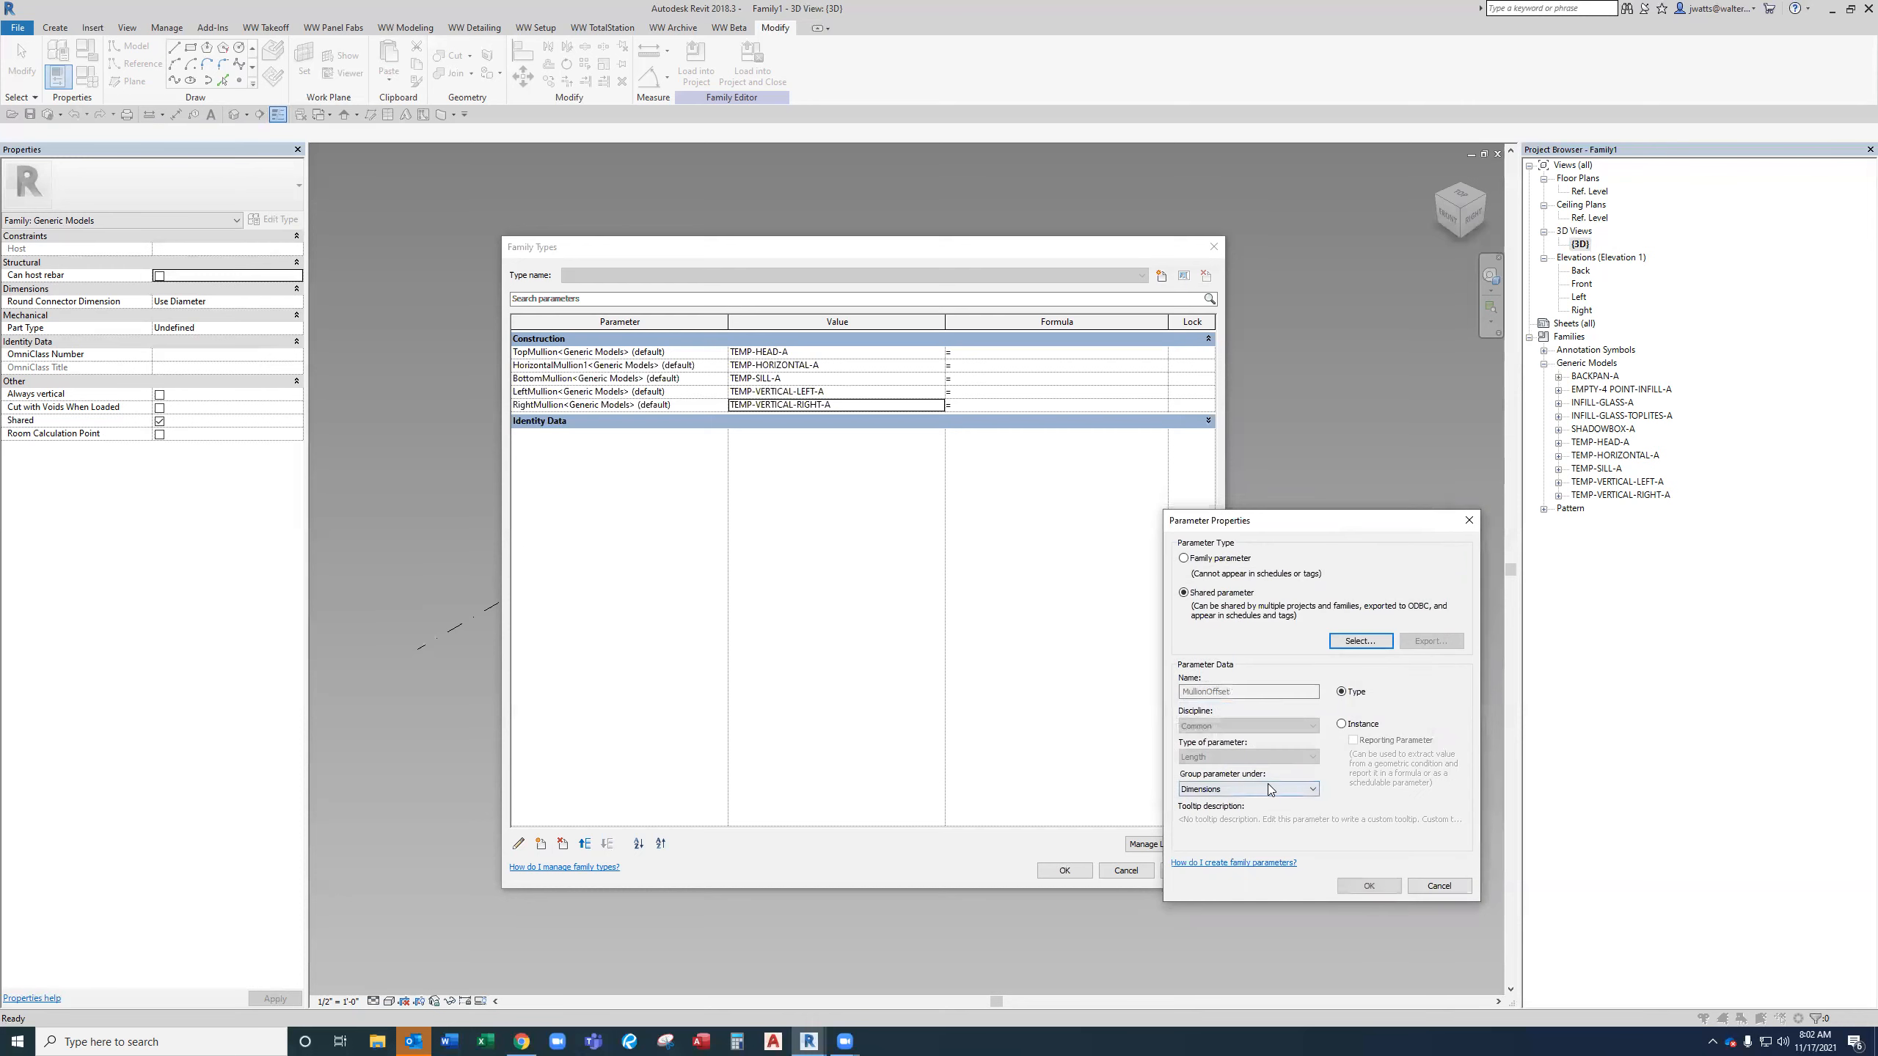
click(1344, 725)
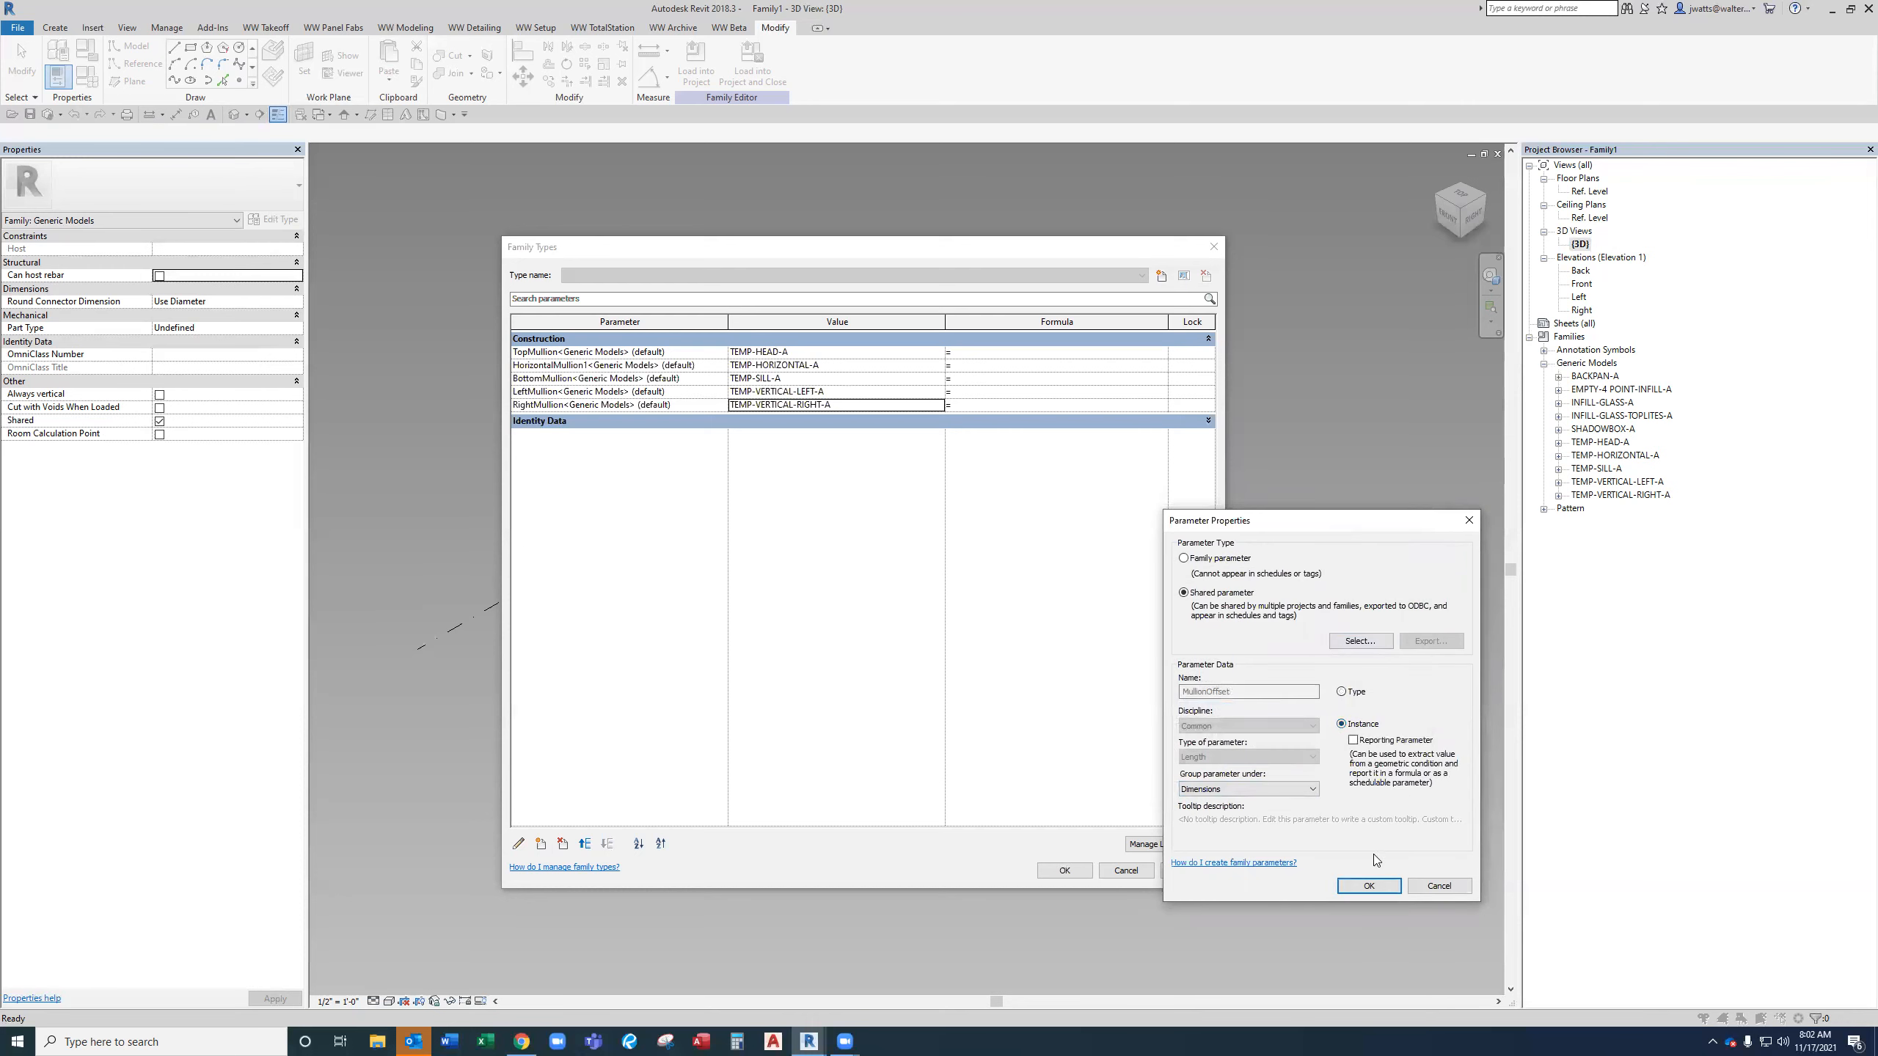
click(1369, 885)
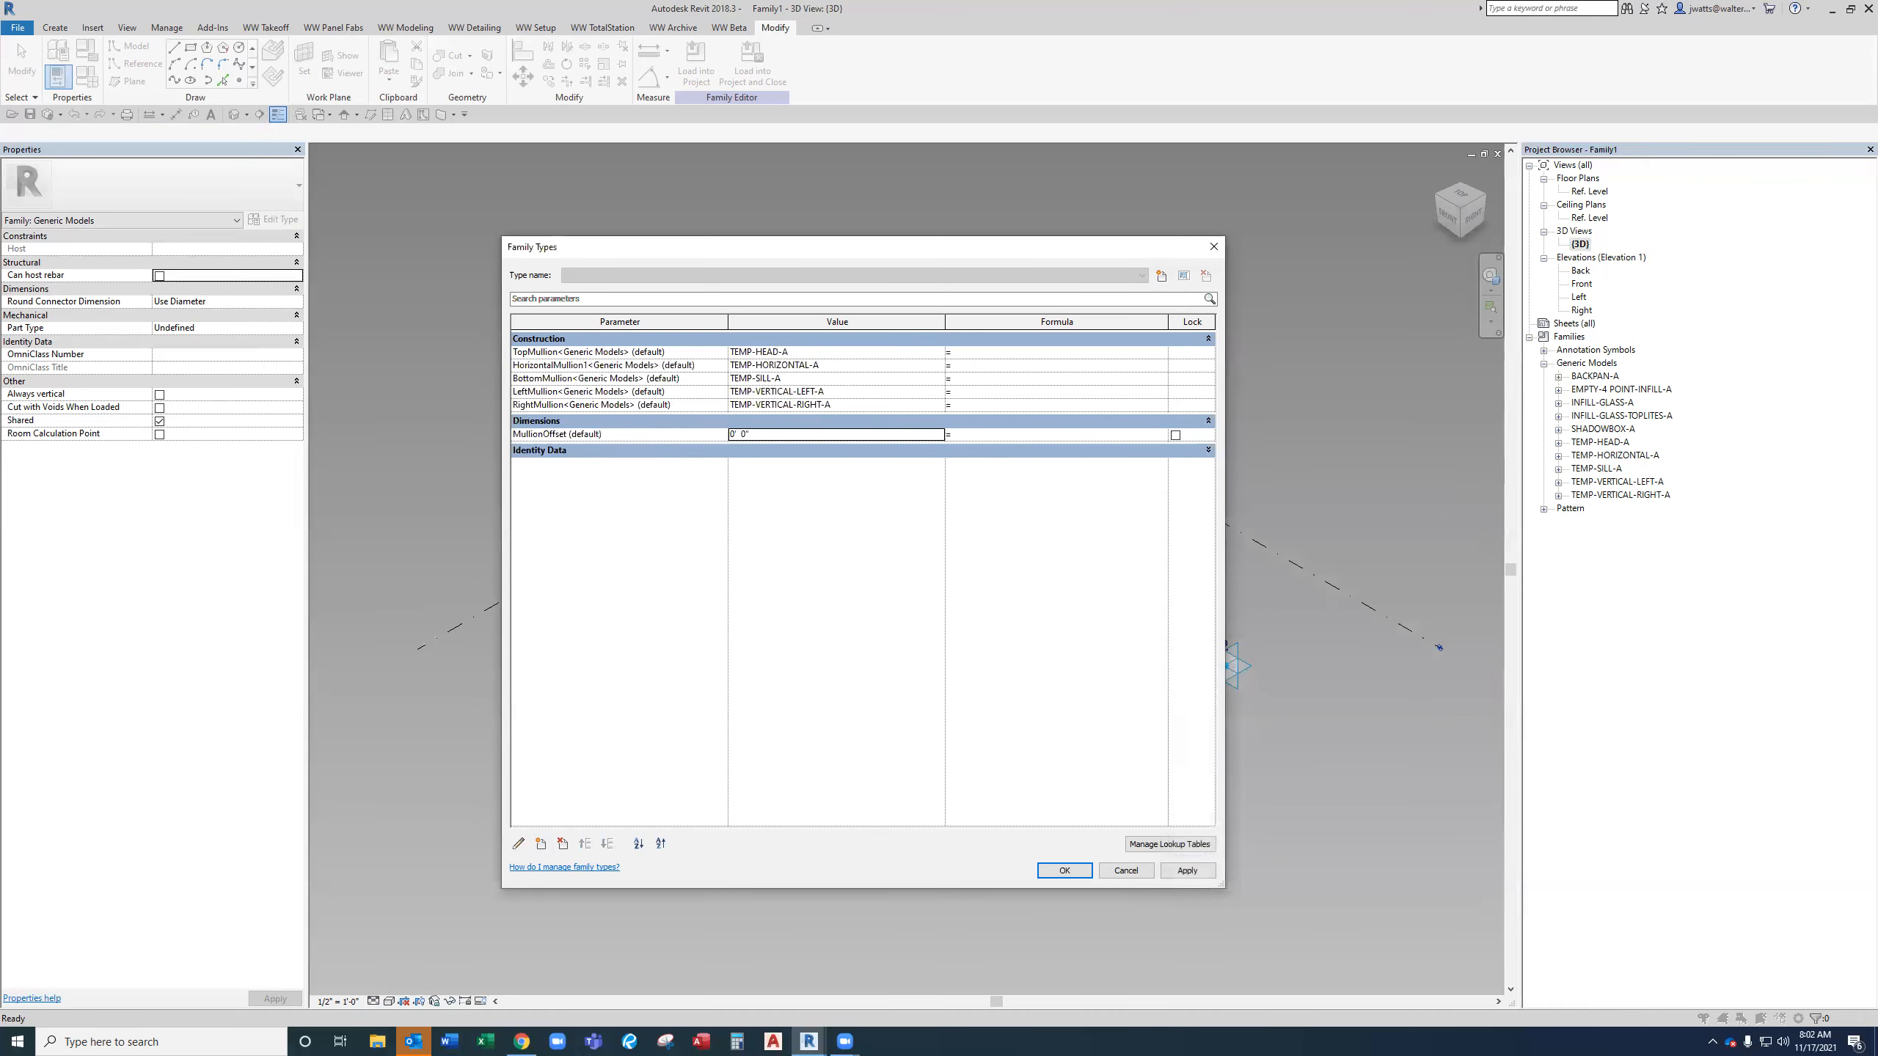
Add the shared parameter IsBoltedToLeftUnit from Takeoff - Parameters as an instance parameter grouped under Data.
click(541, 844)
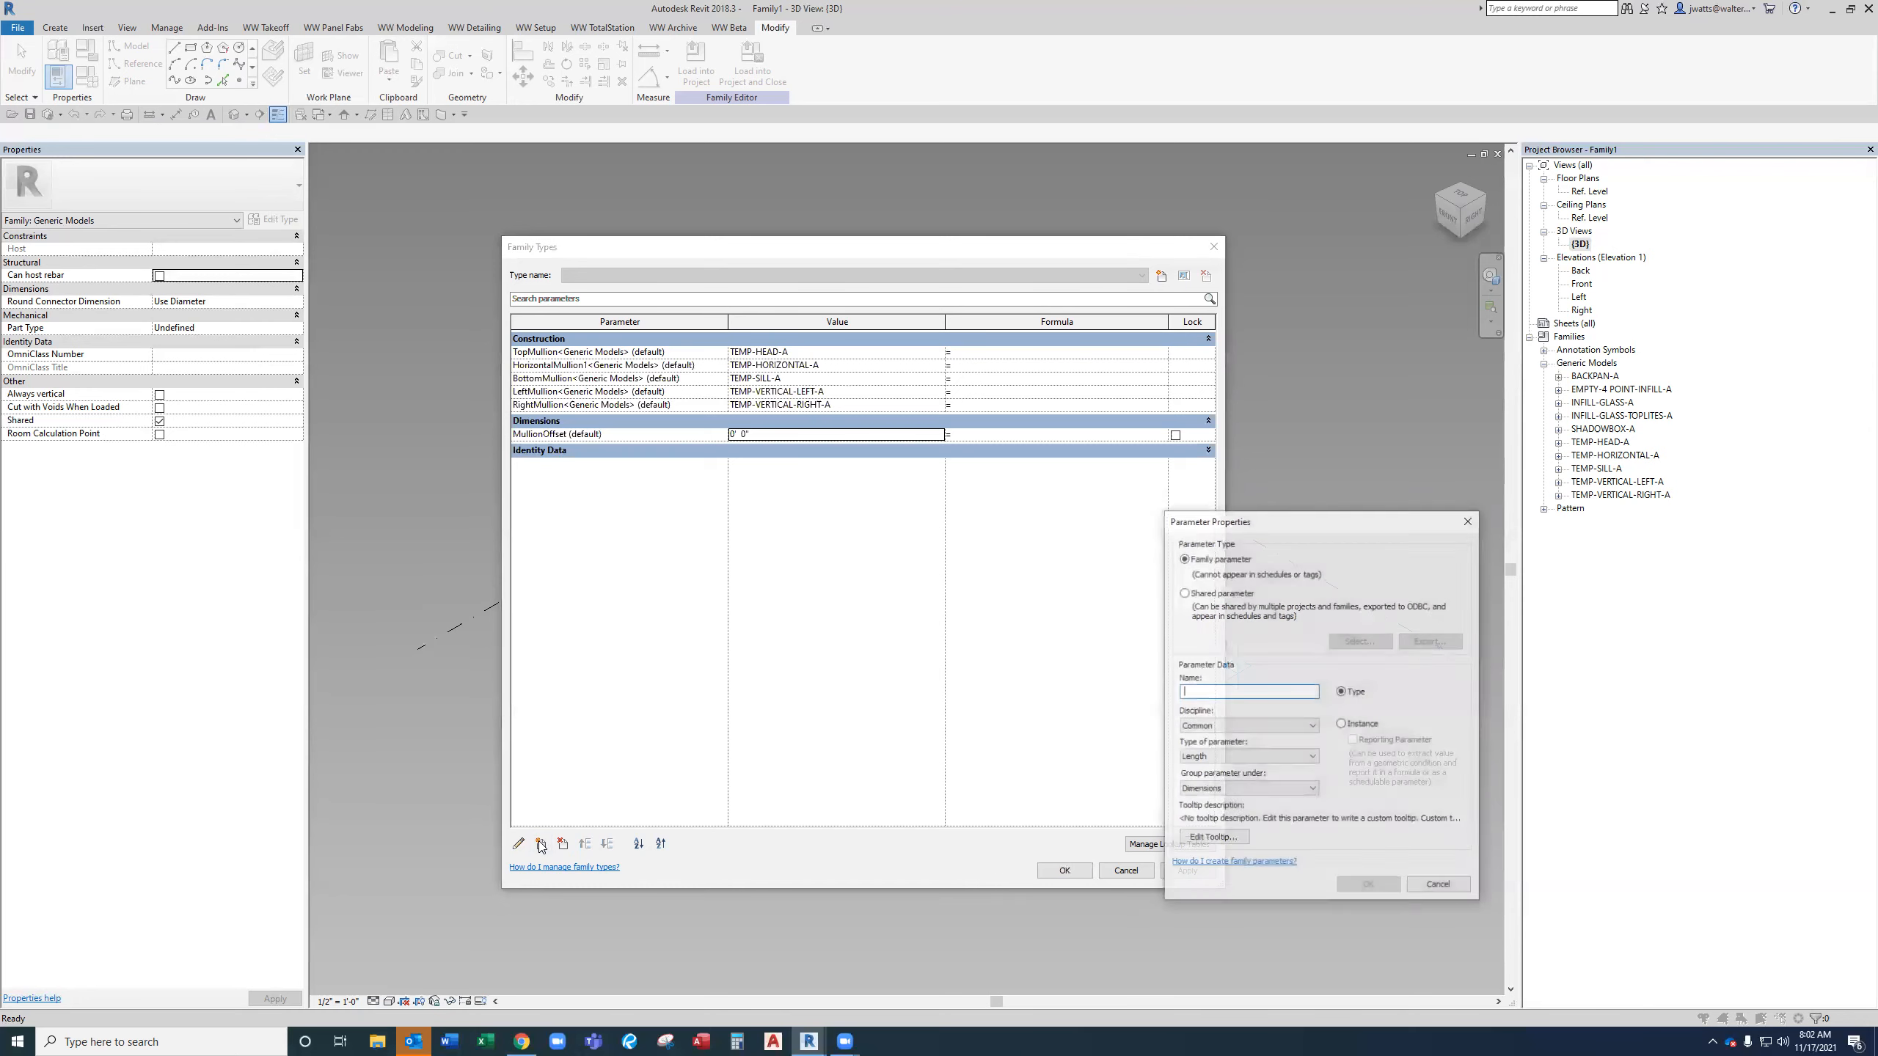
click(1203, 594)
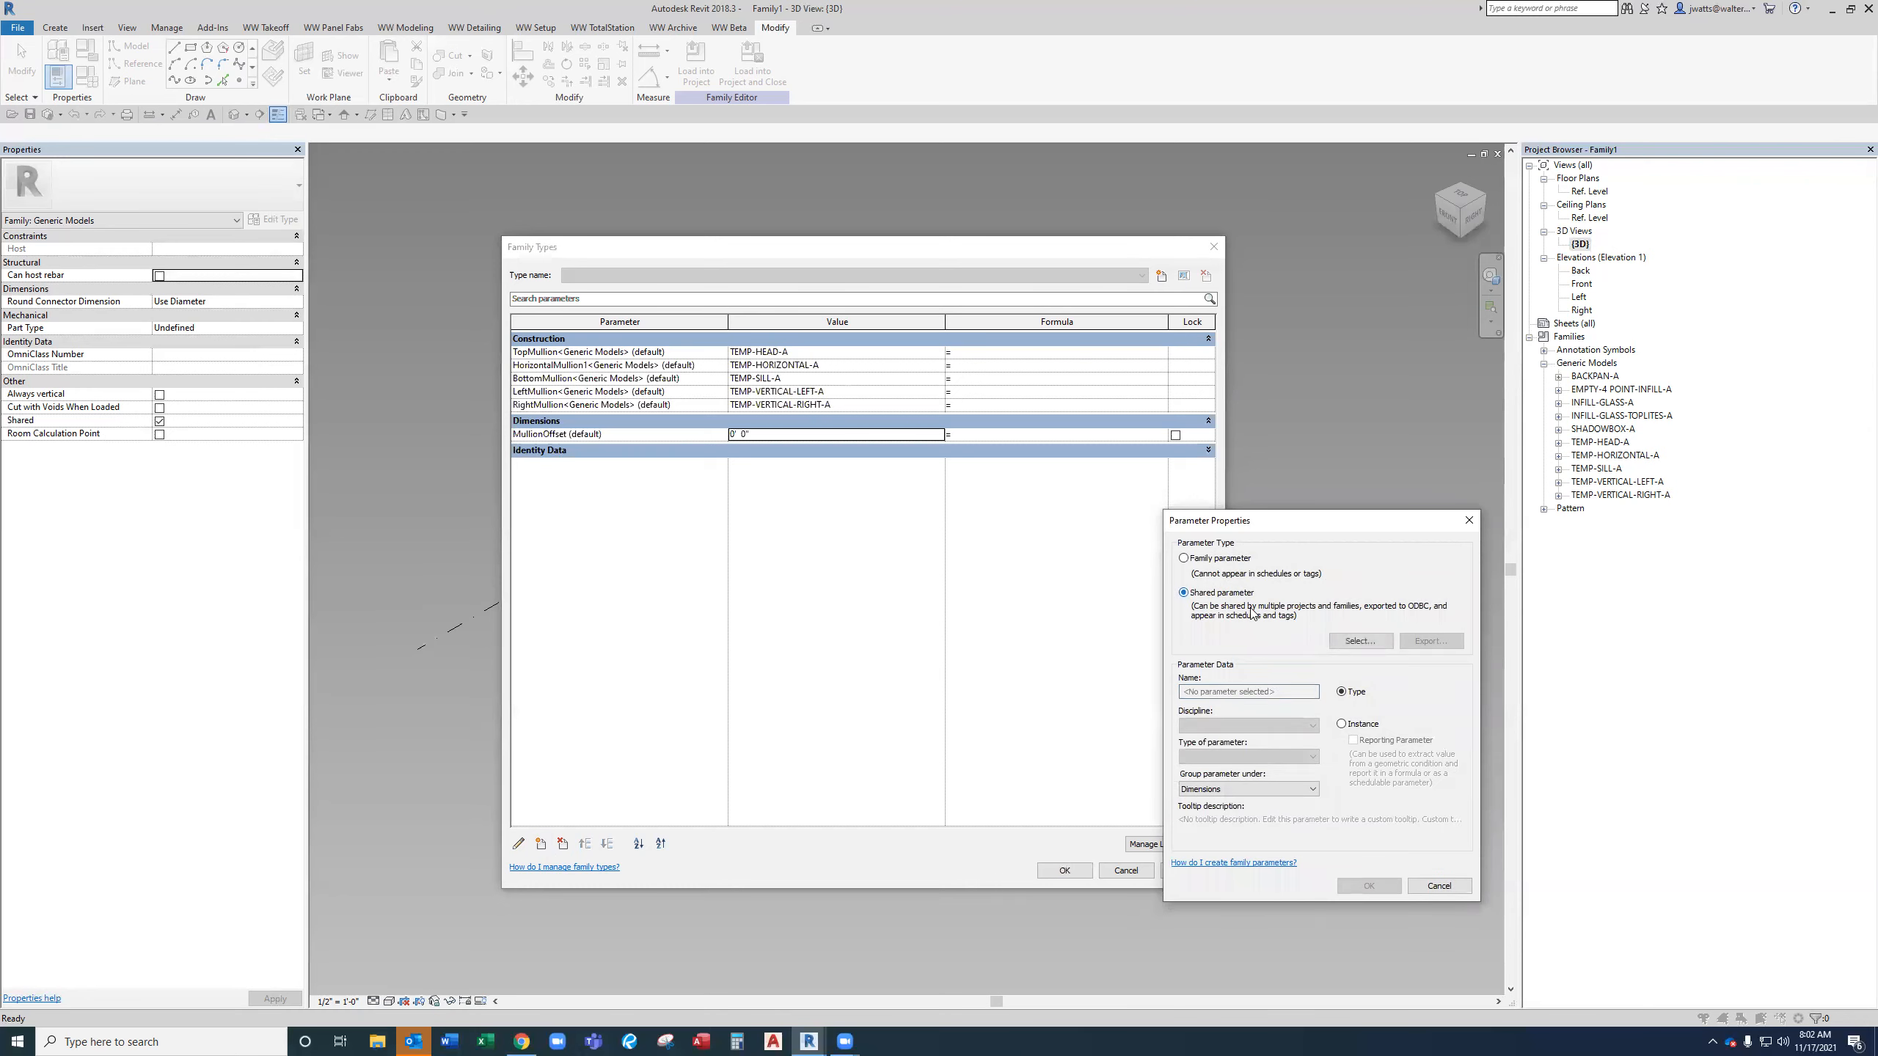
click(1360, 641)
click(1302, 573)
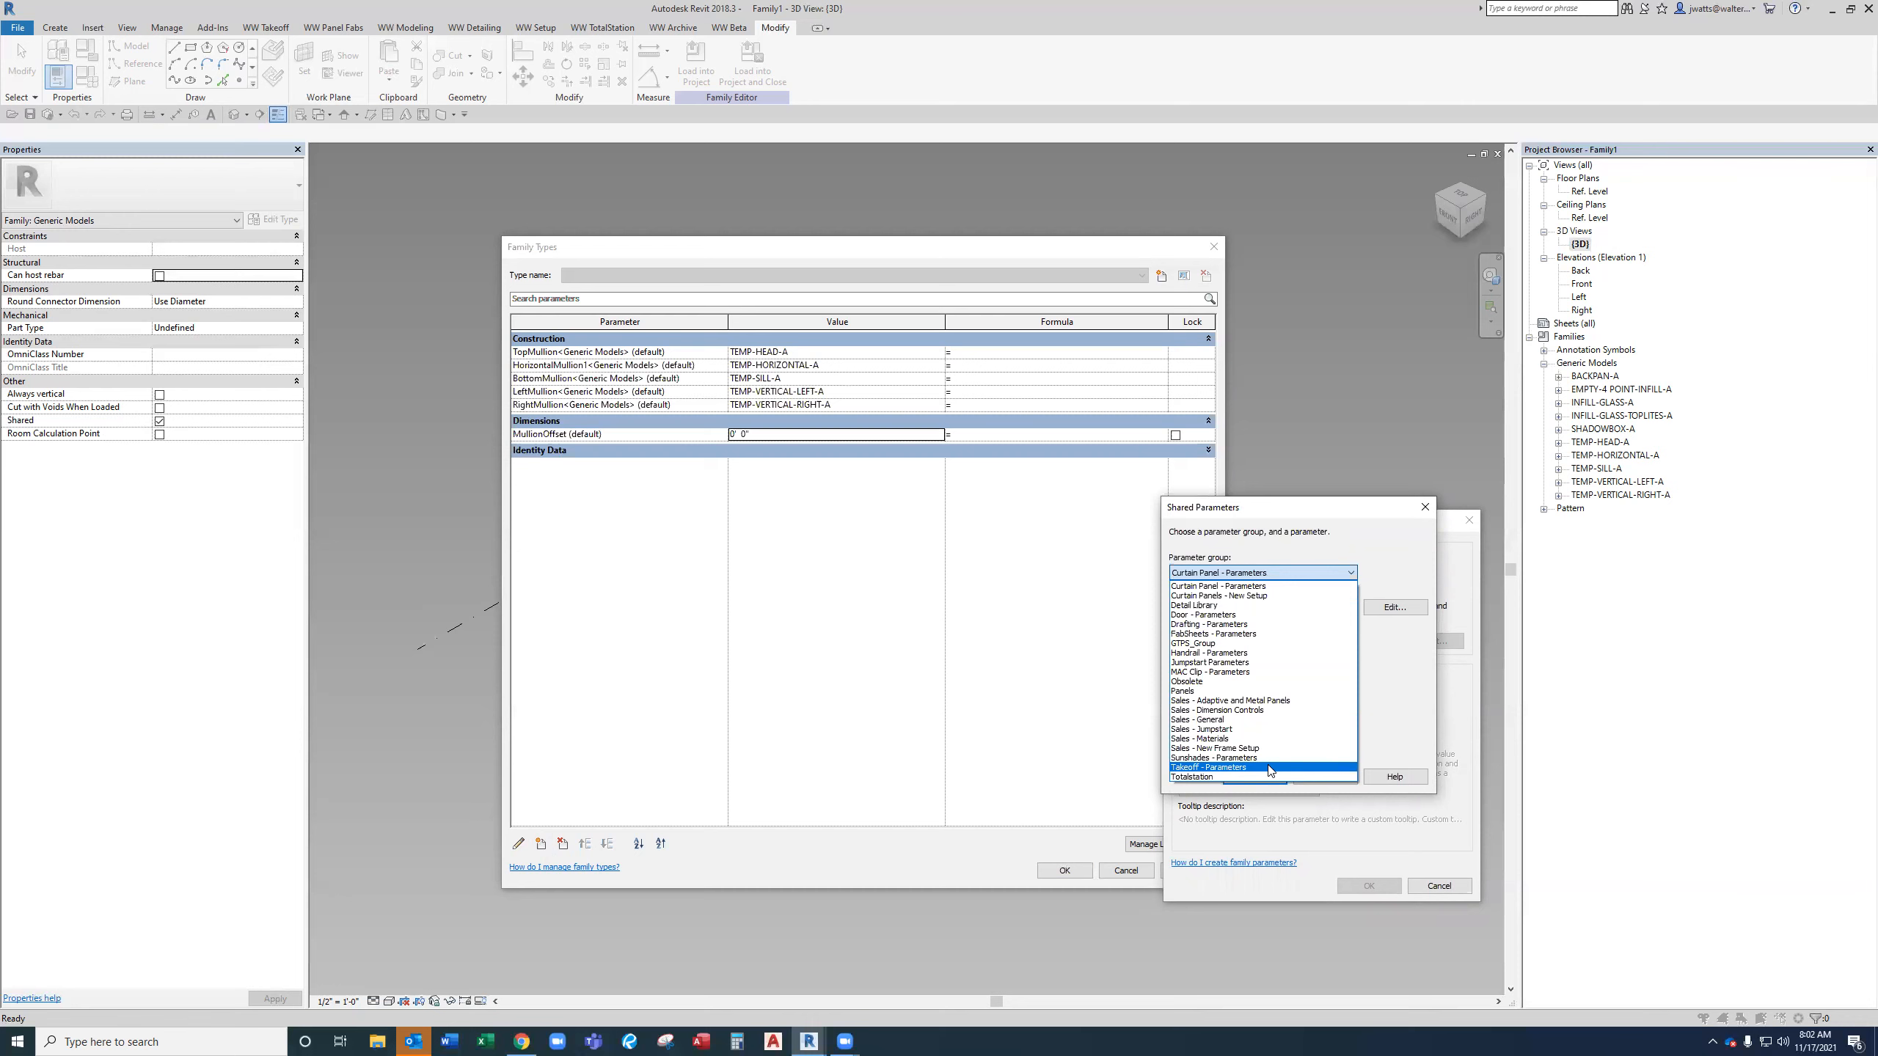
click(1269, 769)
click(1274, 664)
text(is)
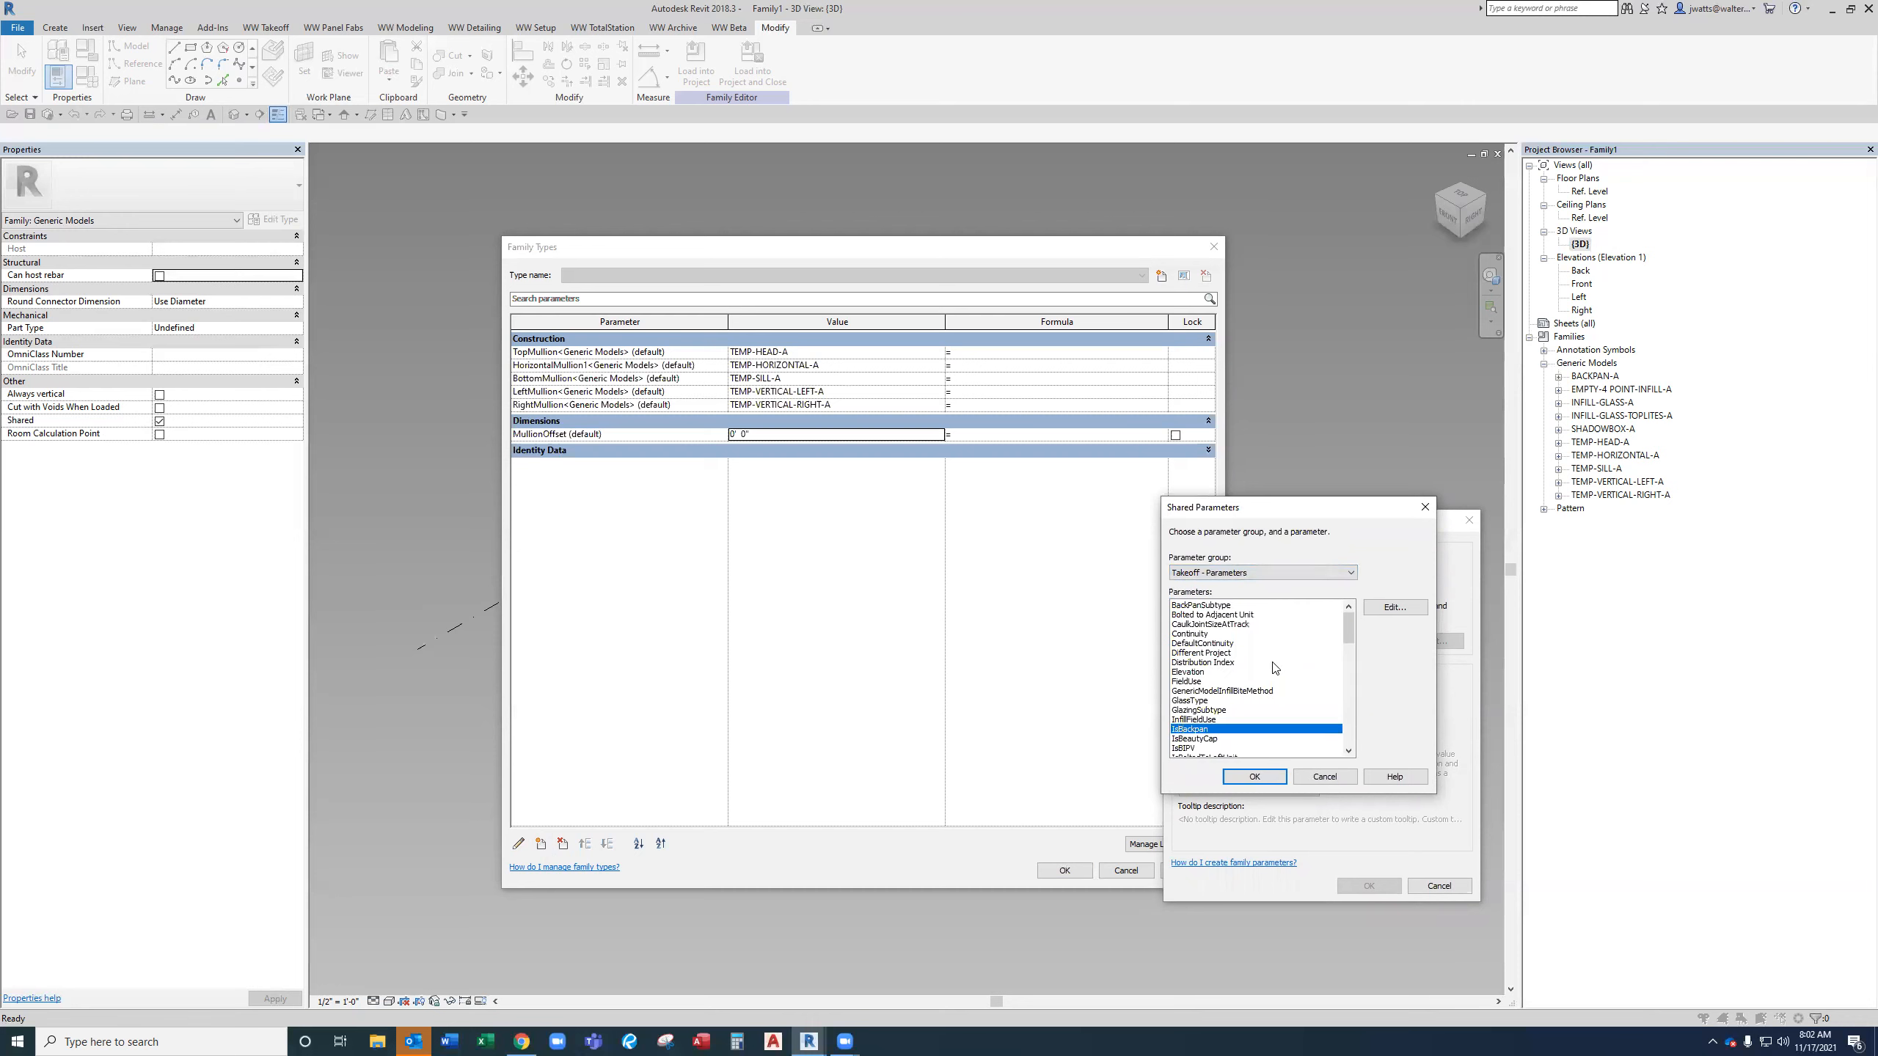
scroll(1231, 732, down, 2)
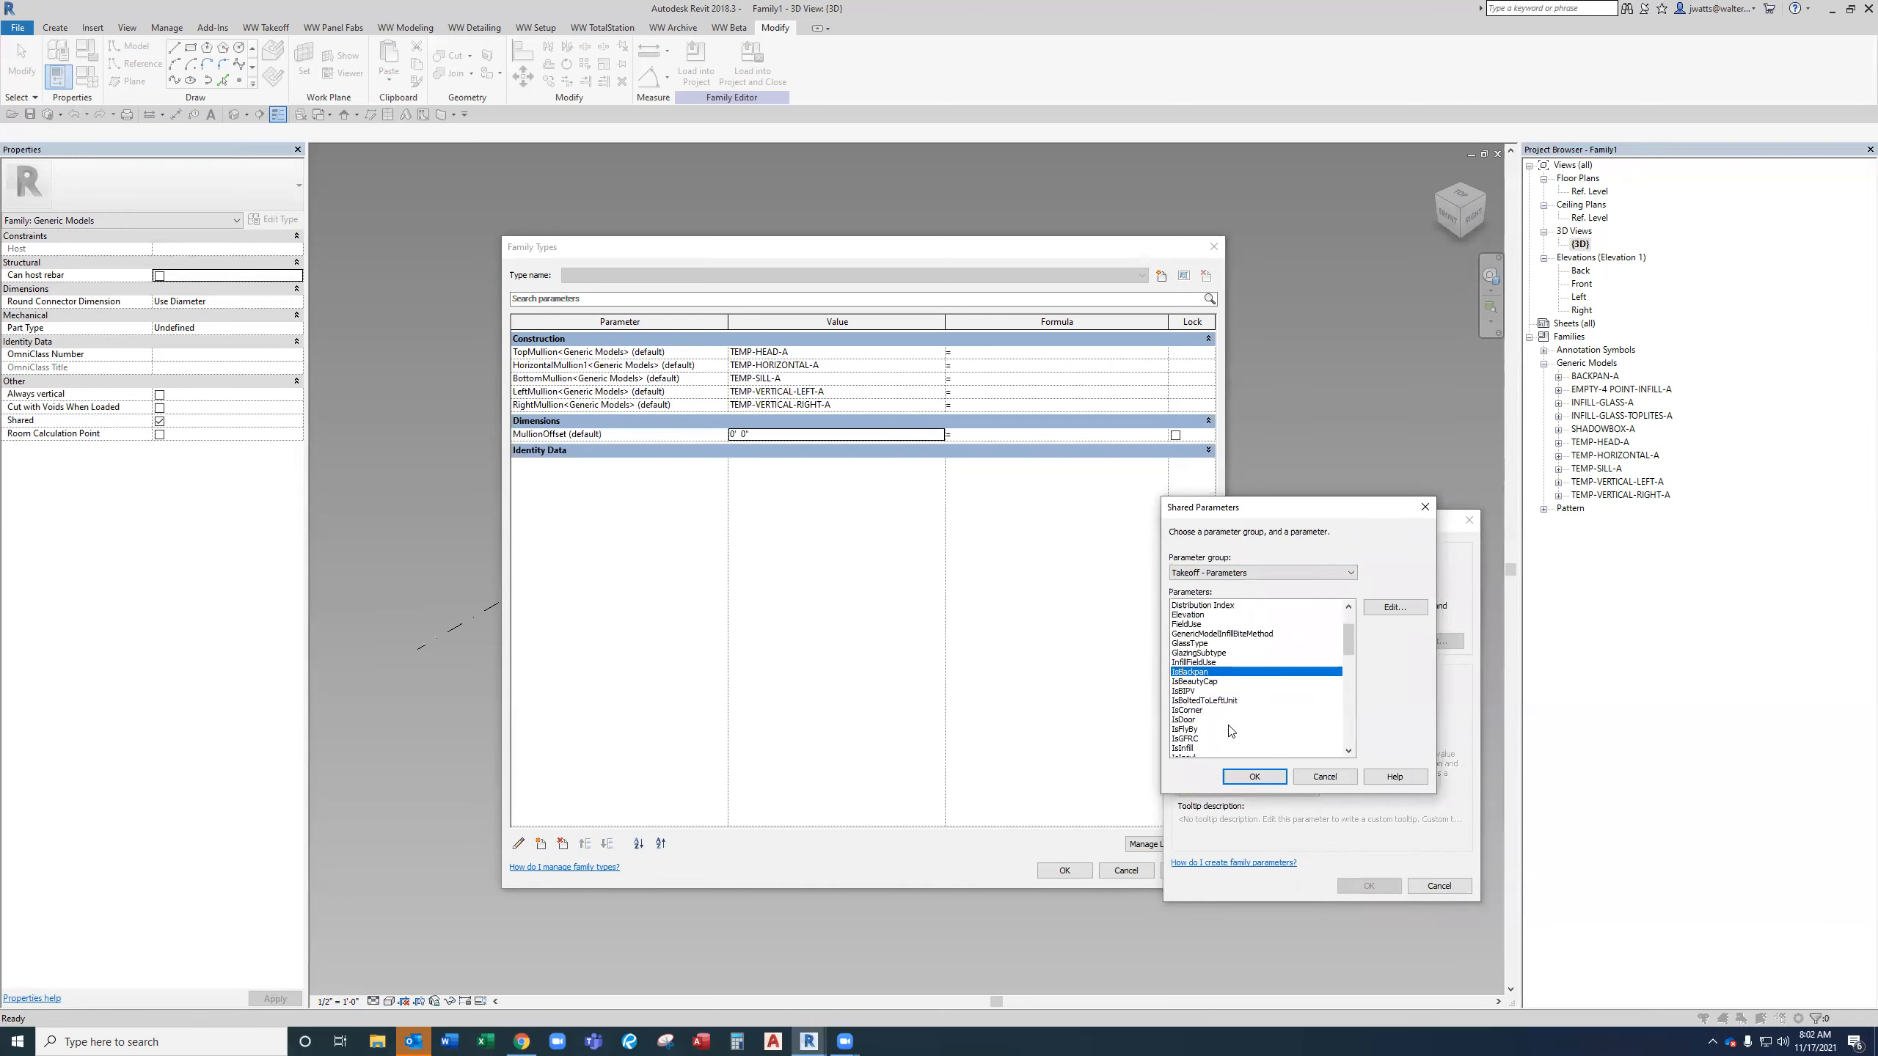
click(1224, 701)
click(1259, 778)
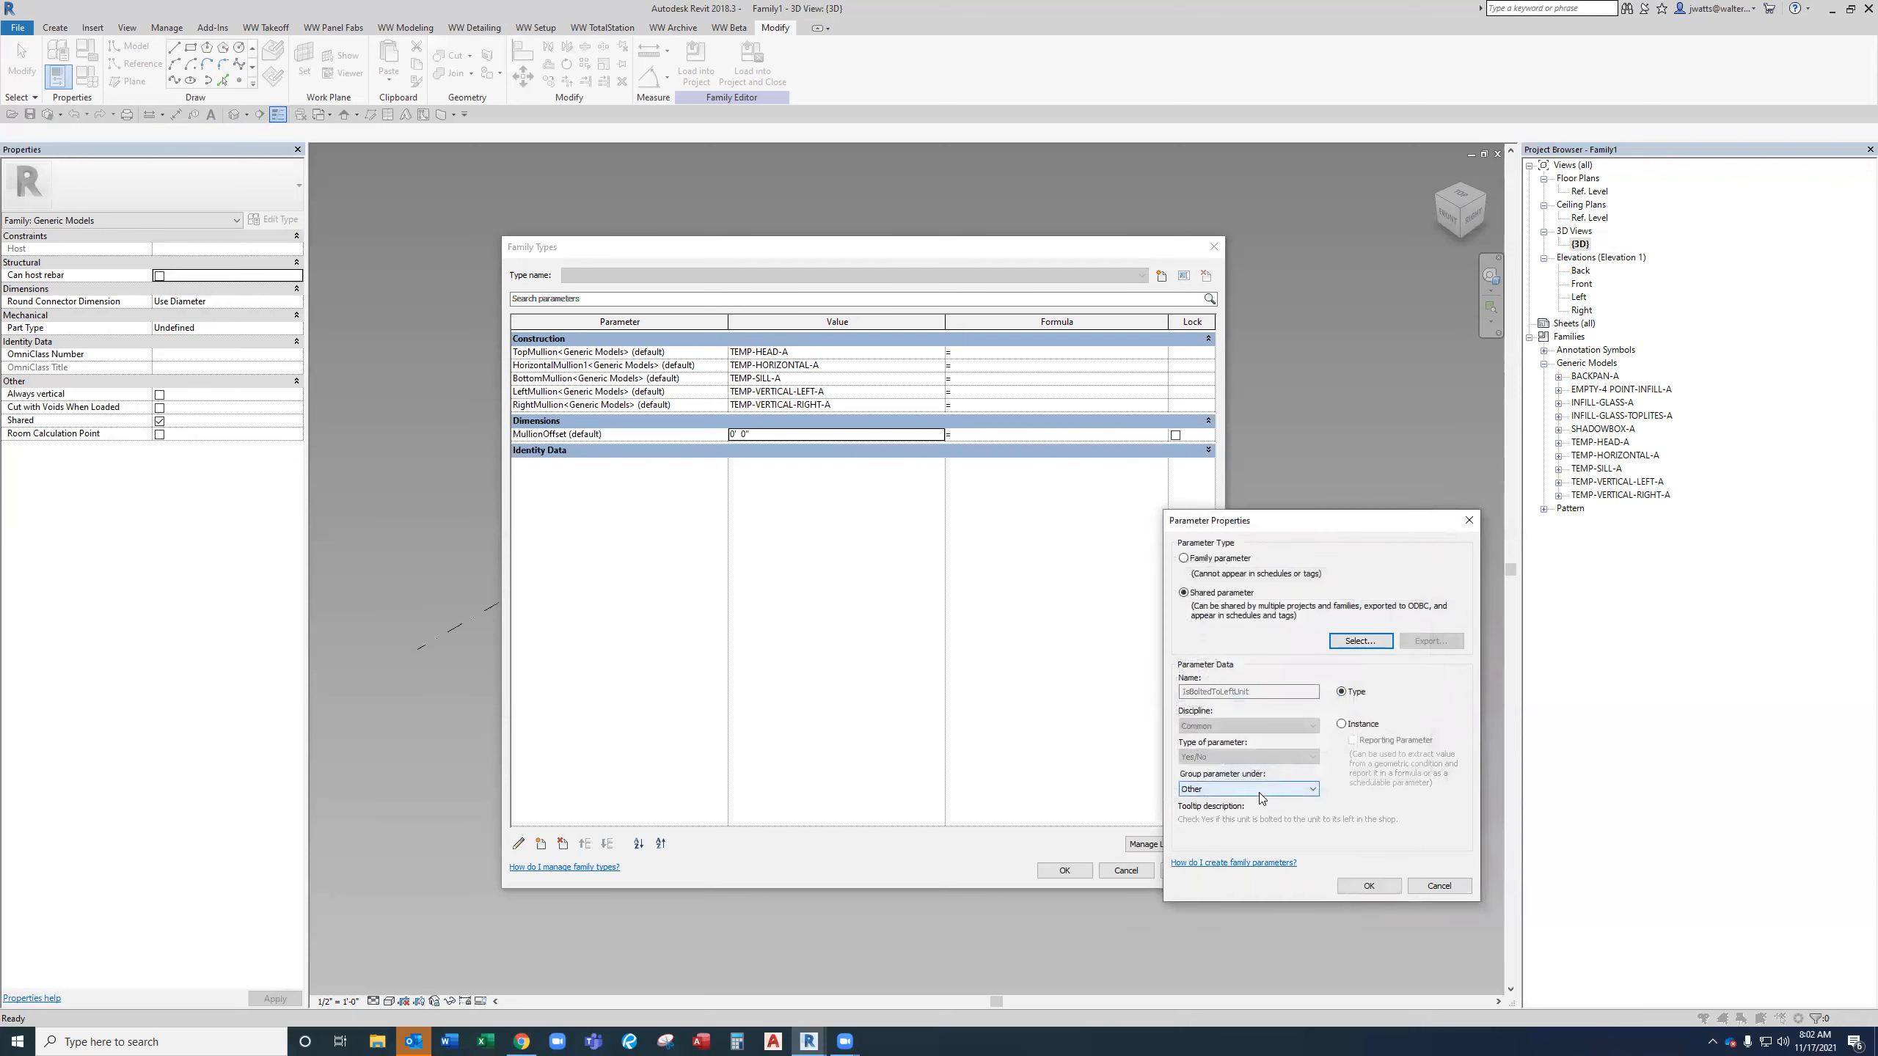
click(1259, 790)
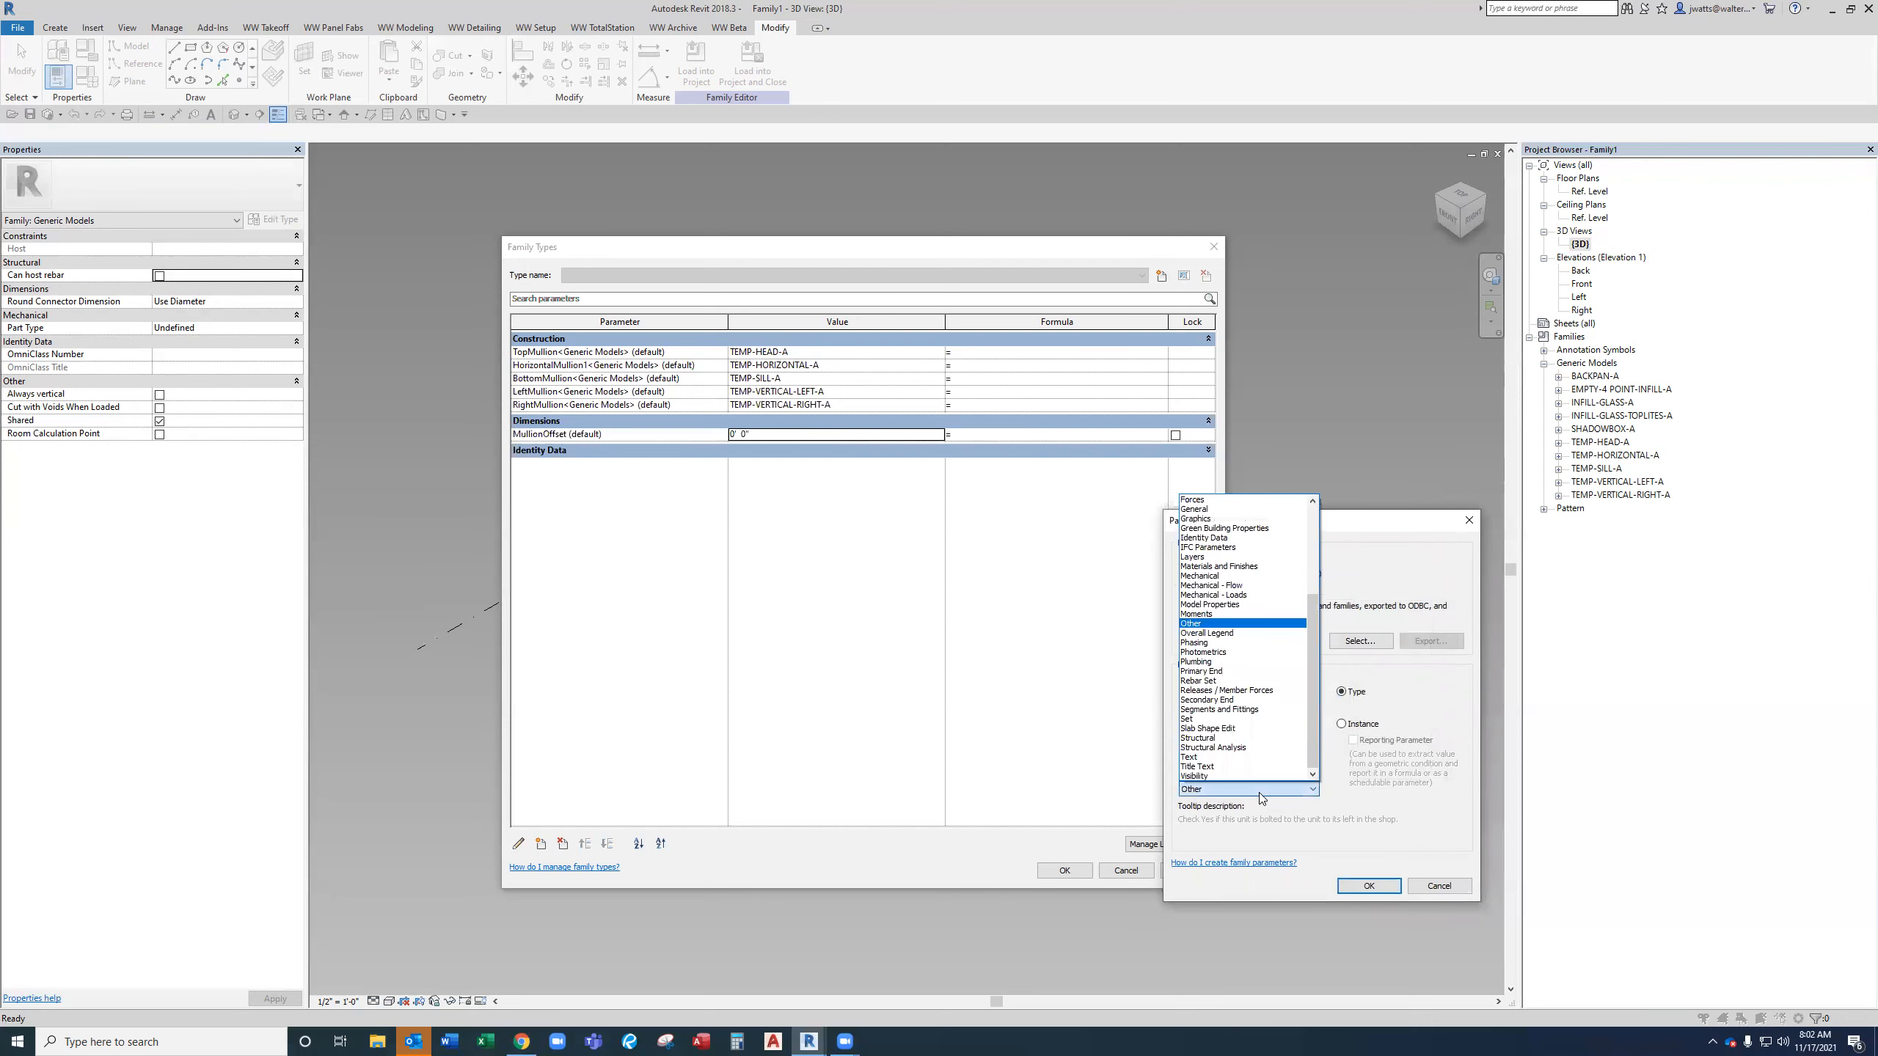
key(d)
key(Return)
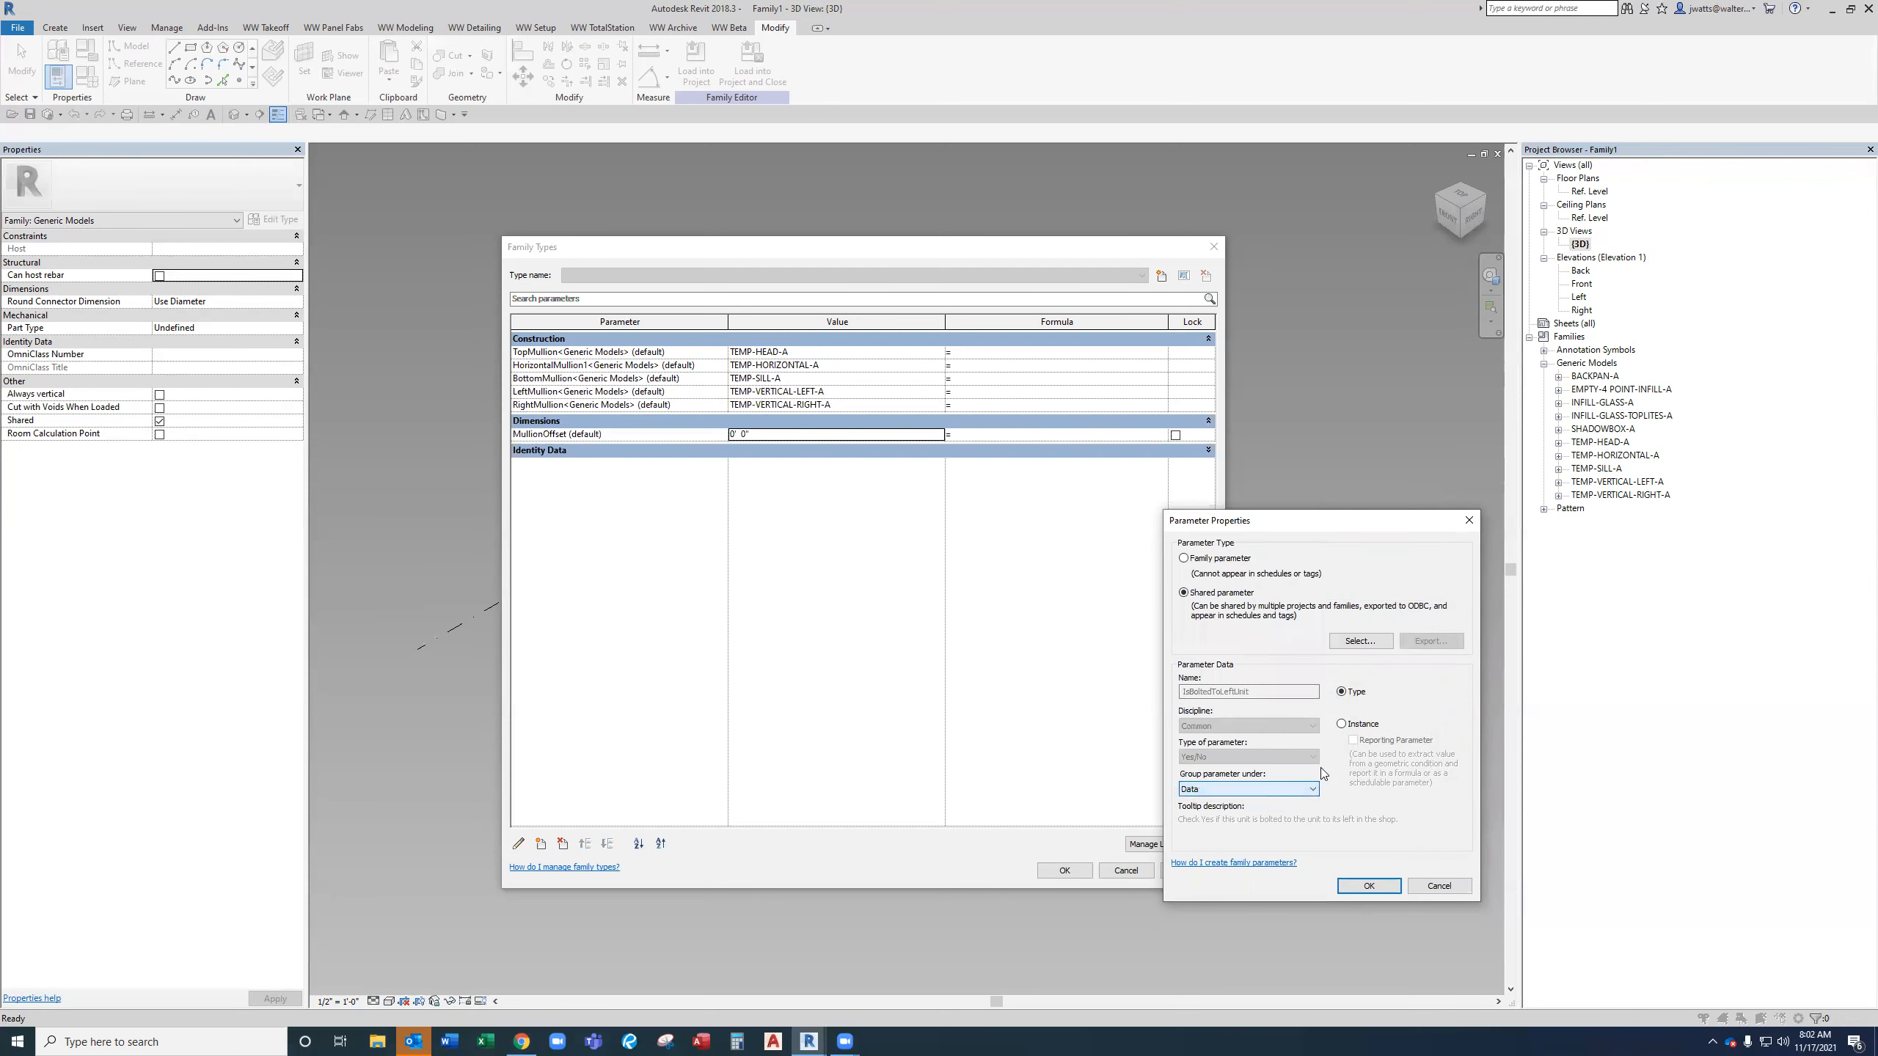
click(1341, 723)
click(1369, 885)
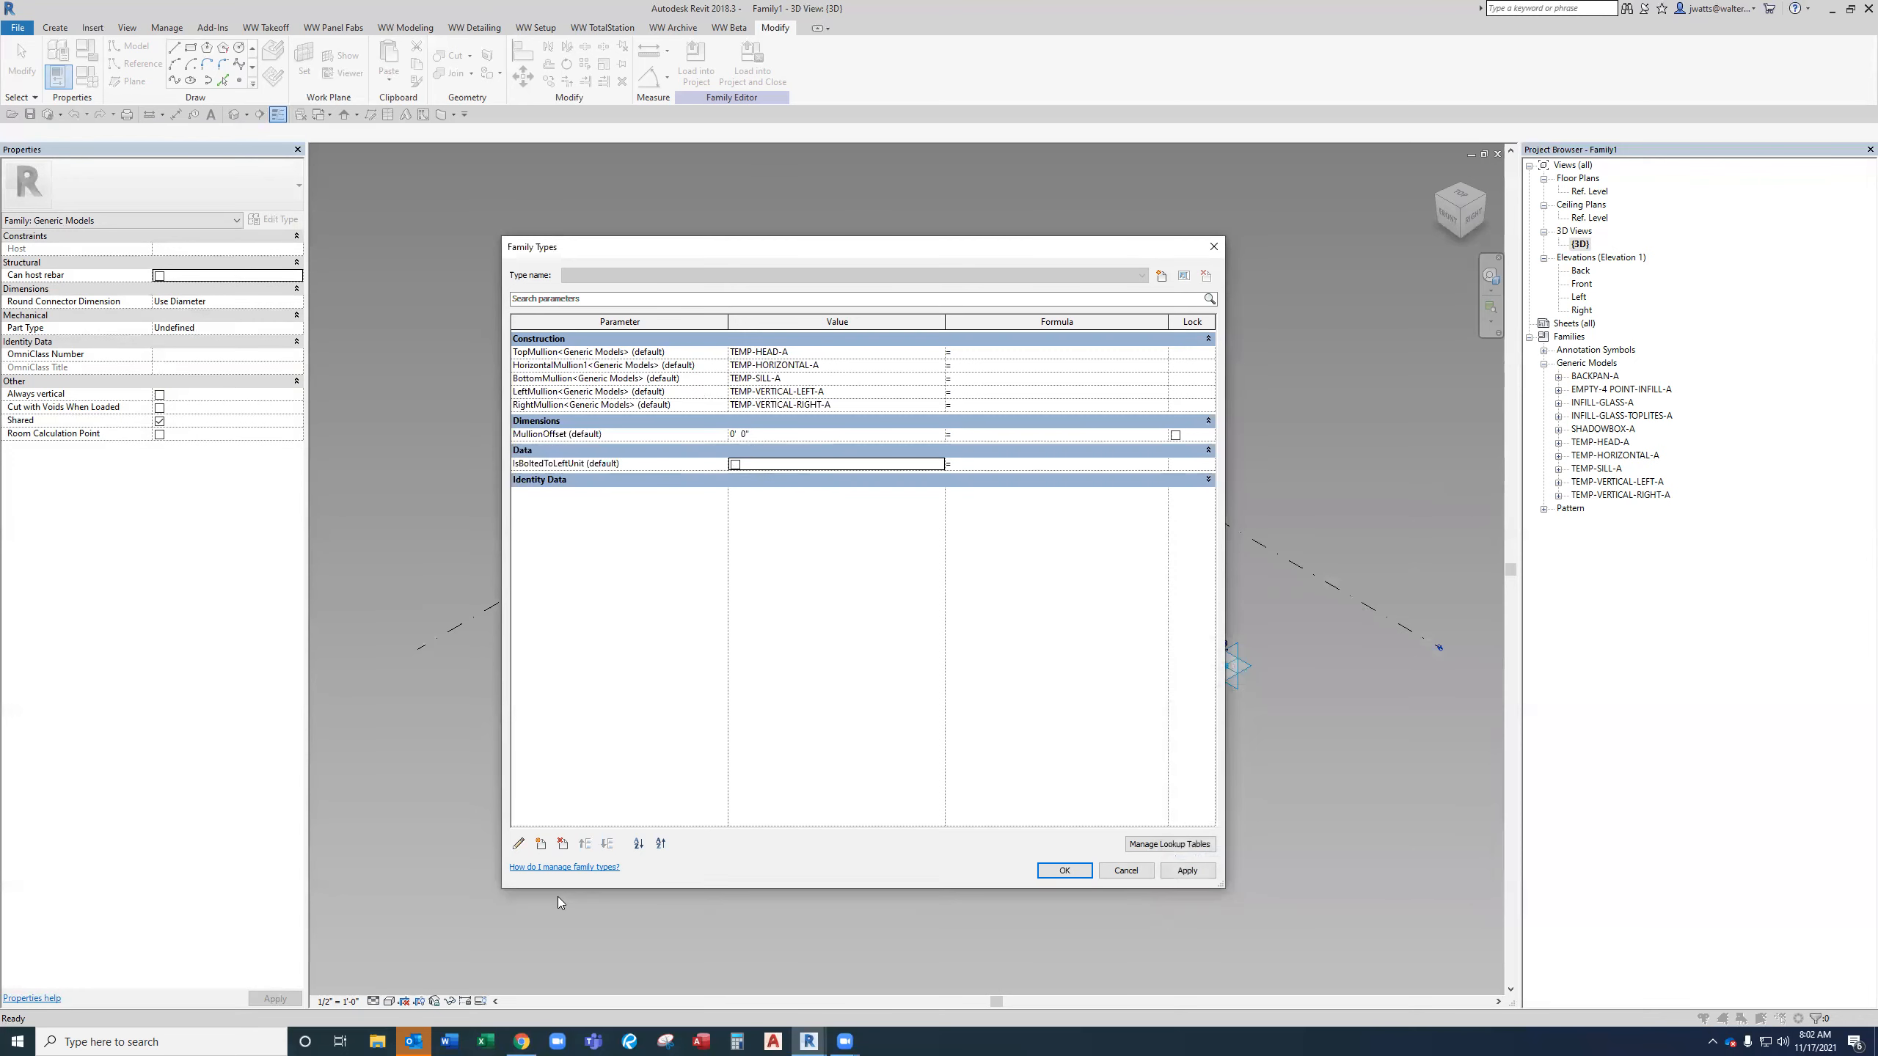
Add the shared parameter IsUnit from Takeoff - Parameters as a type parameter grouped under Data.
click(541, 844)
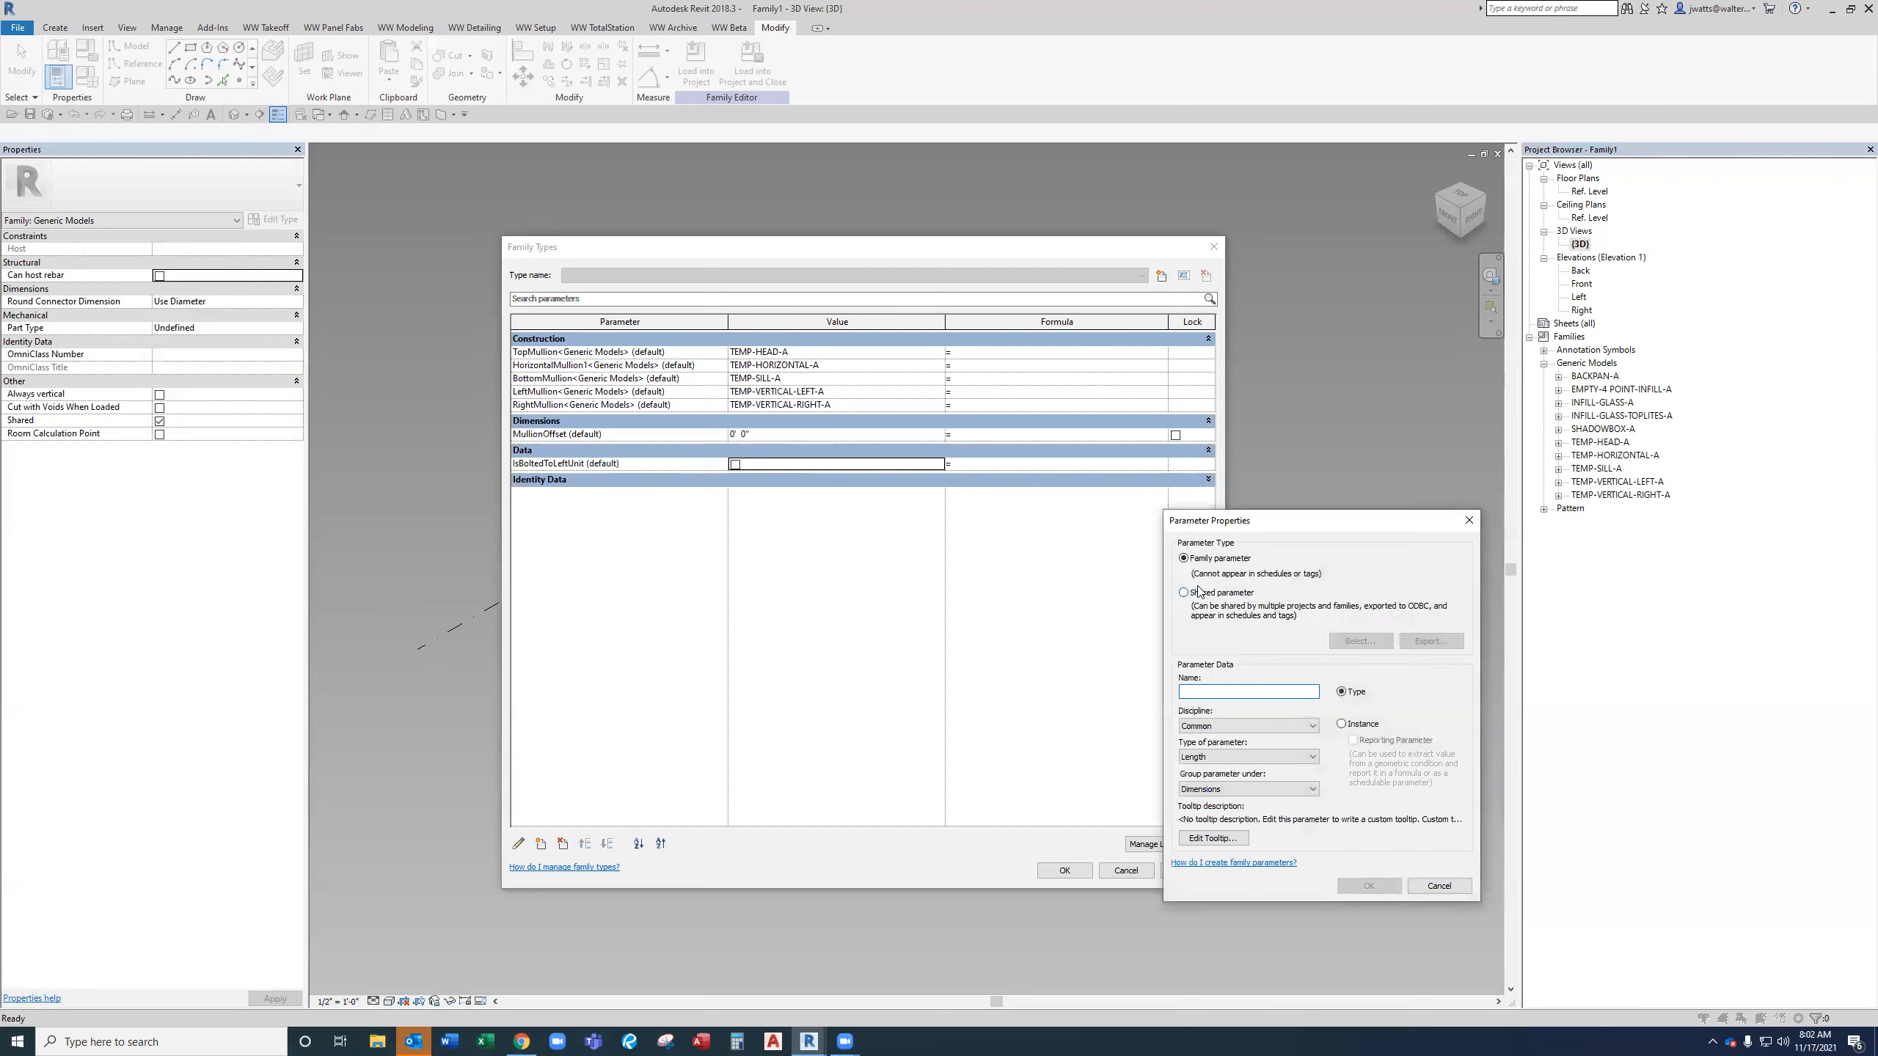
click(1204, 594)
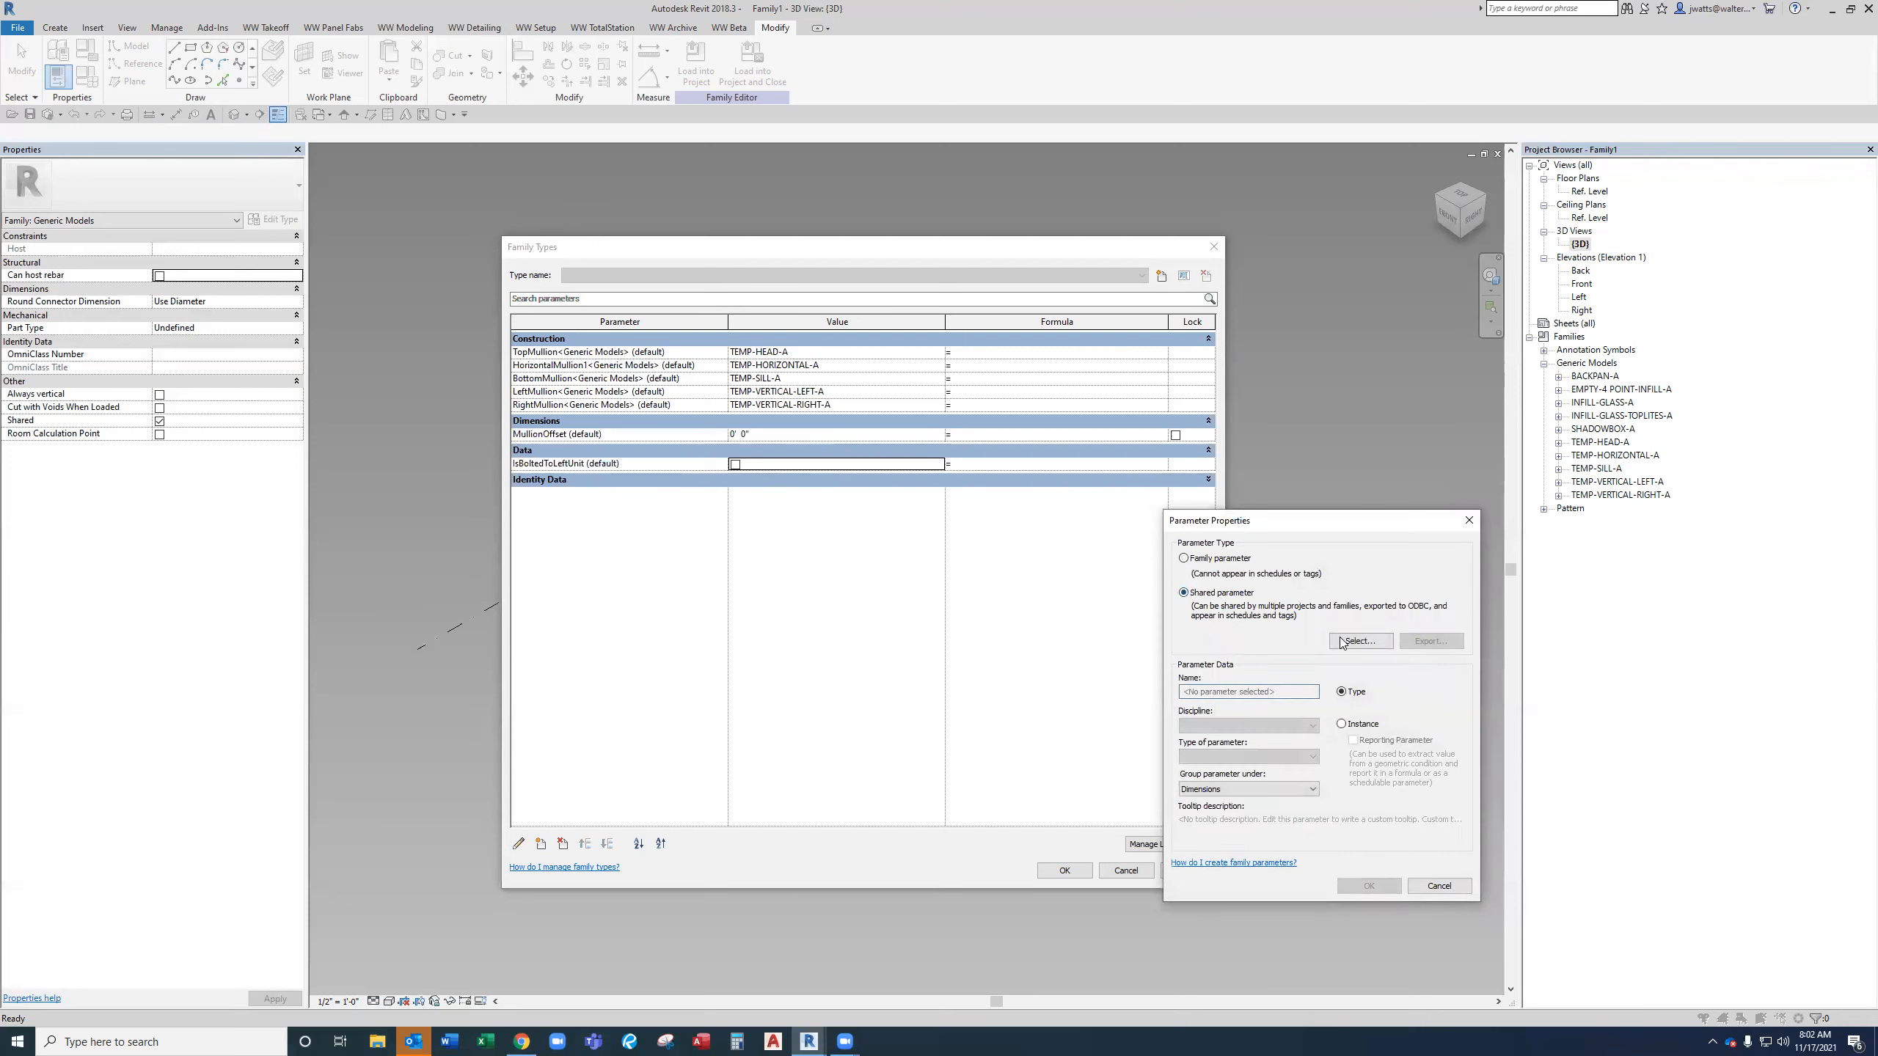
click(1342, 640)
click(1292, 573)
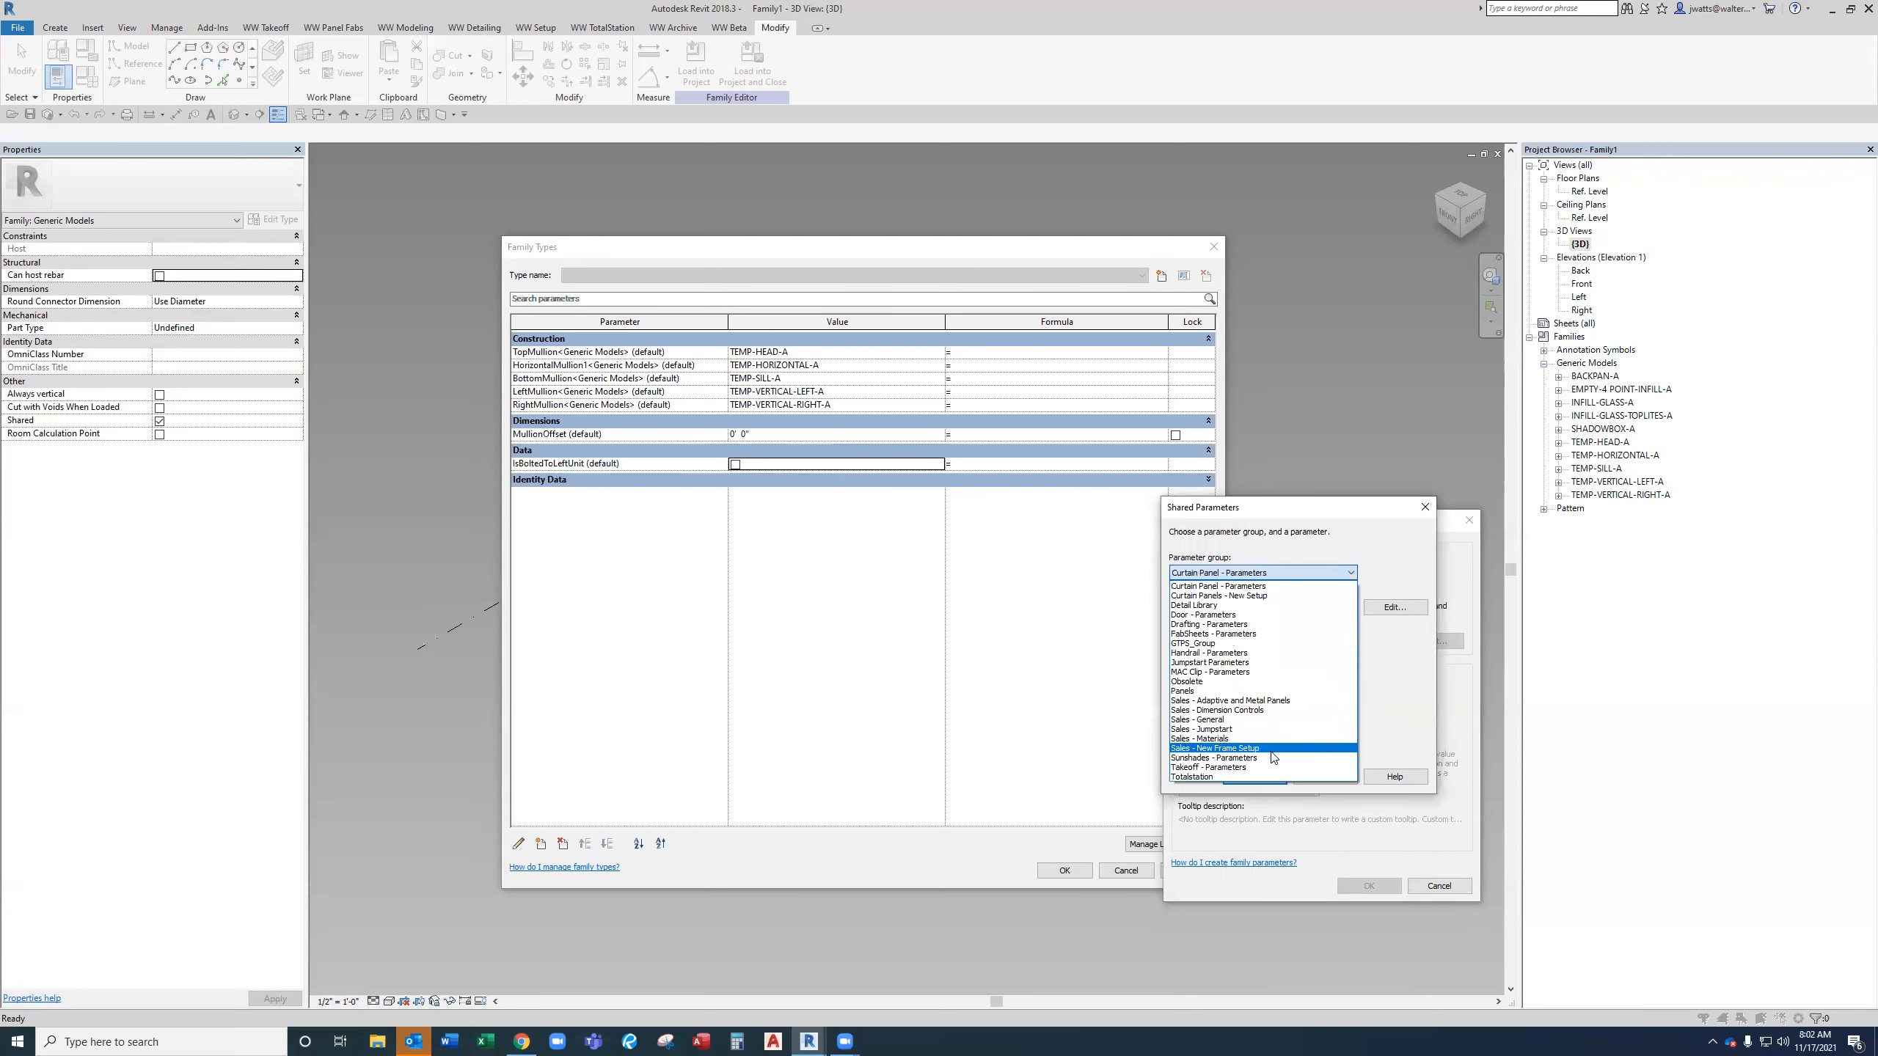
click(1271, 767)
click(1255, 663)
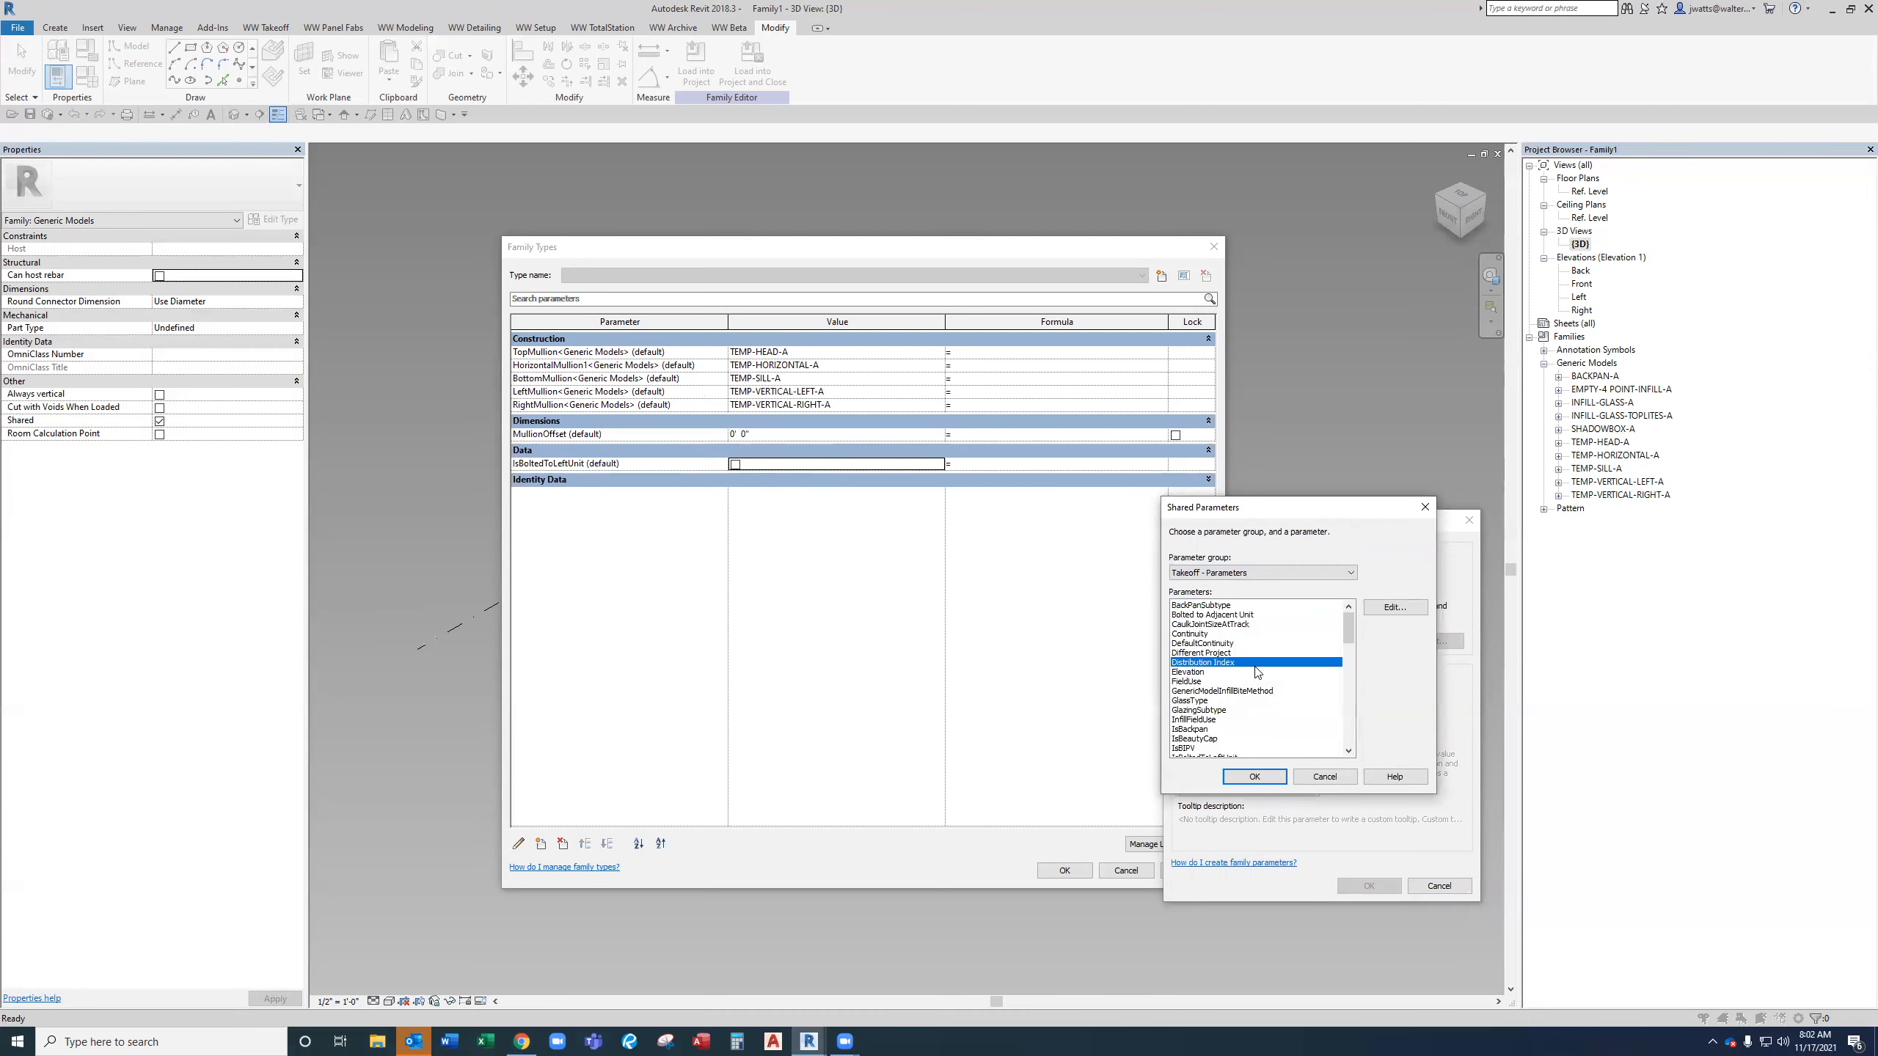
text(isu)
key(Return)
click(1261, 786)
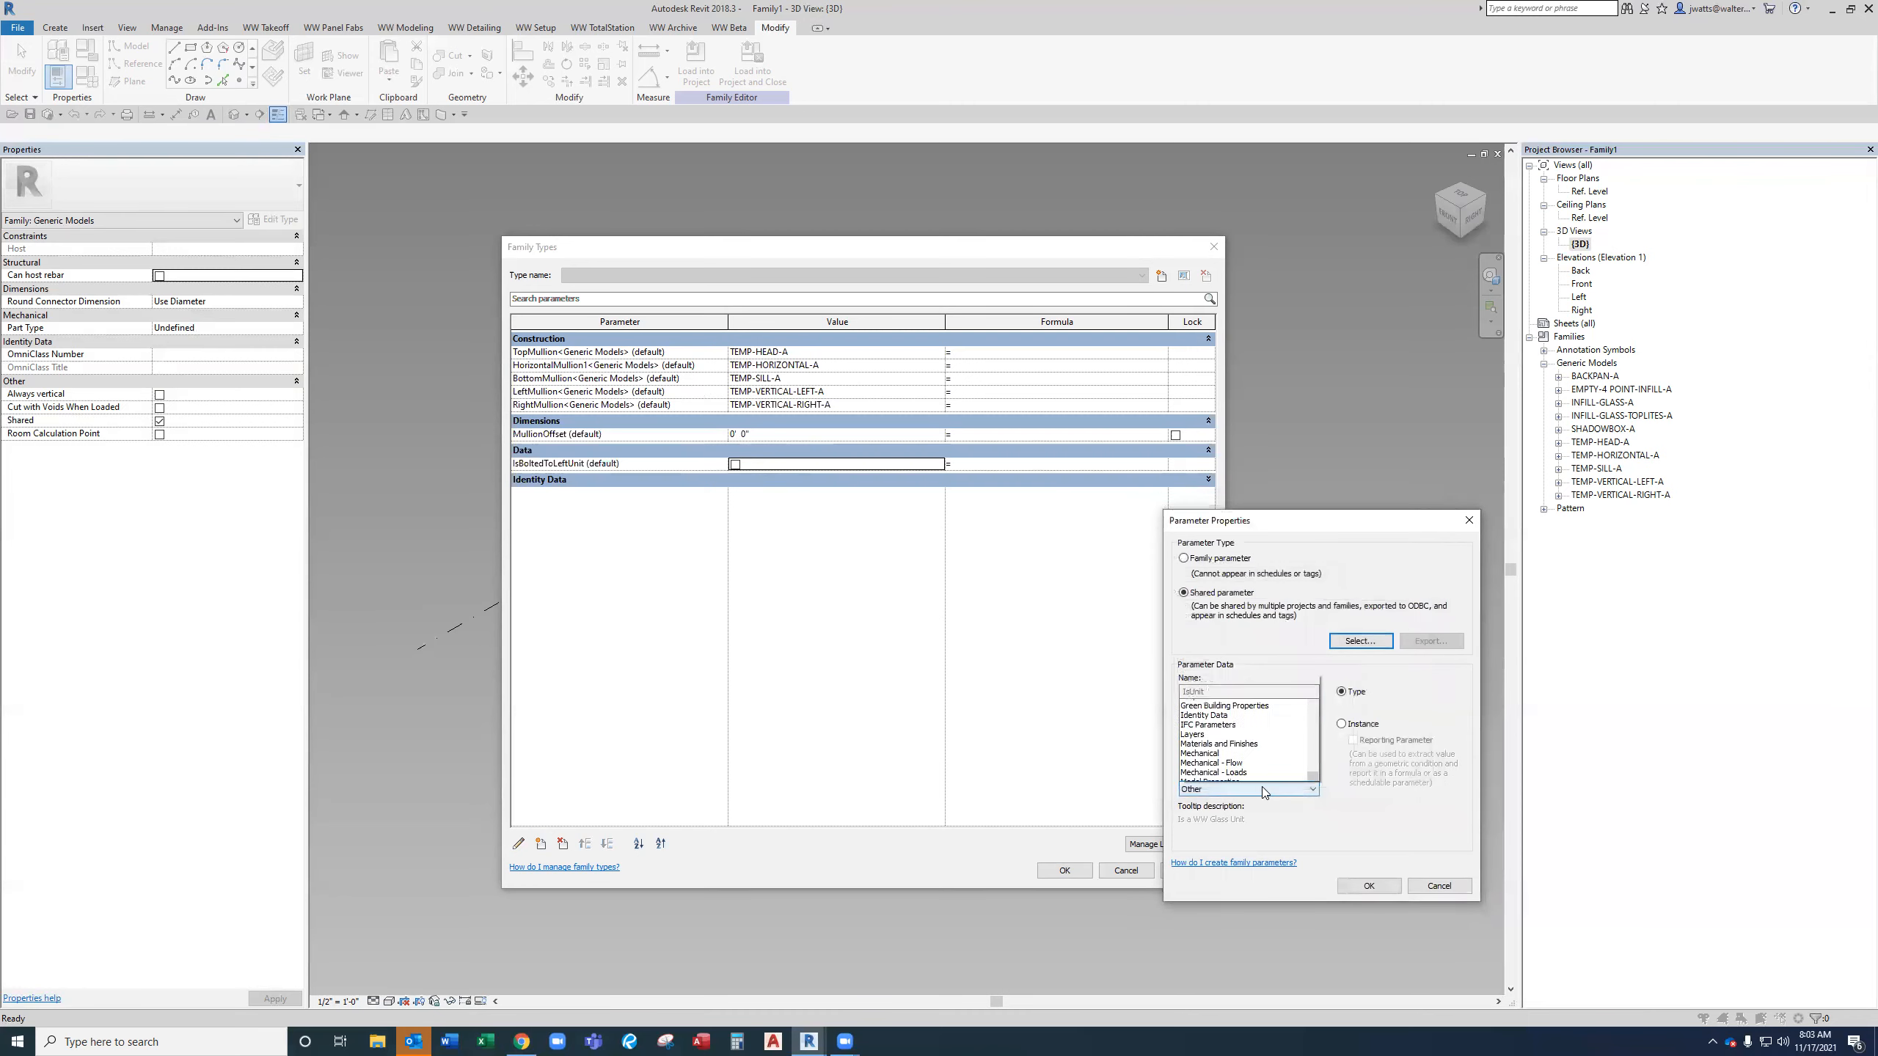
click(1262, 787)
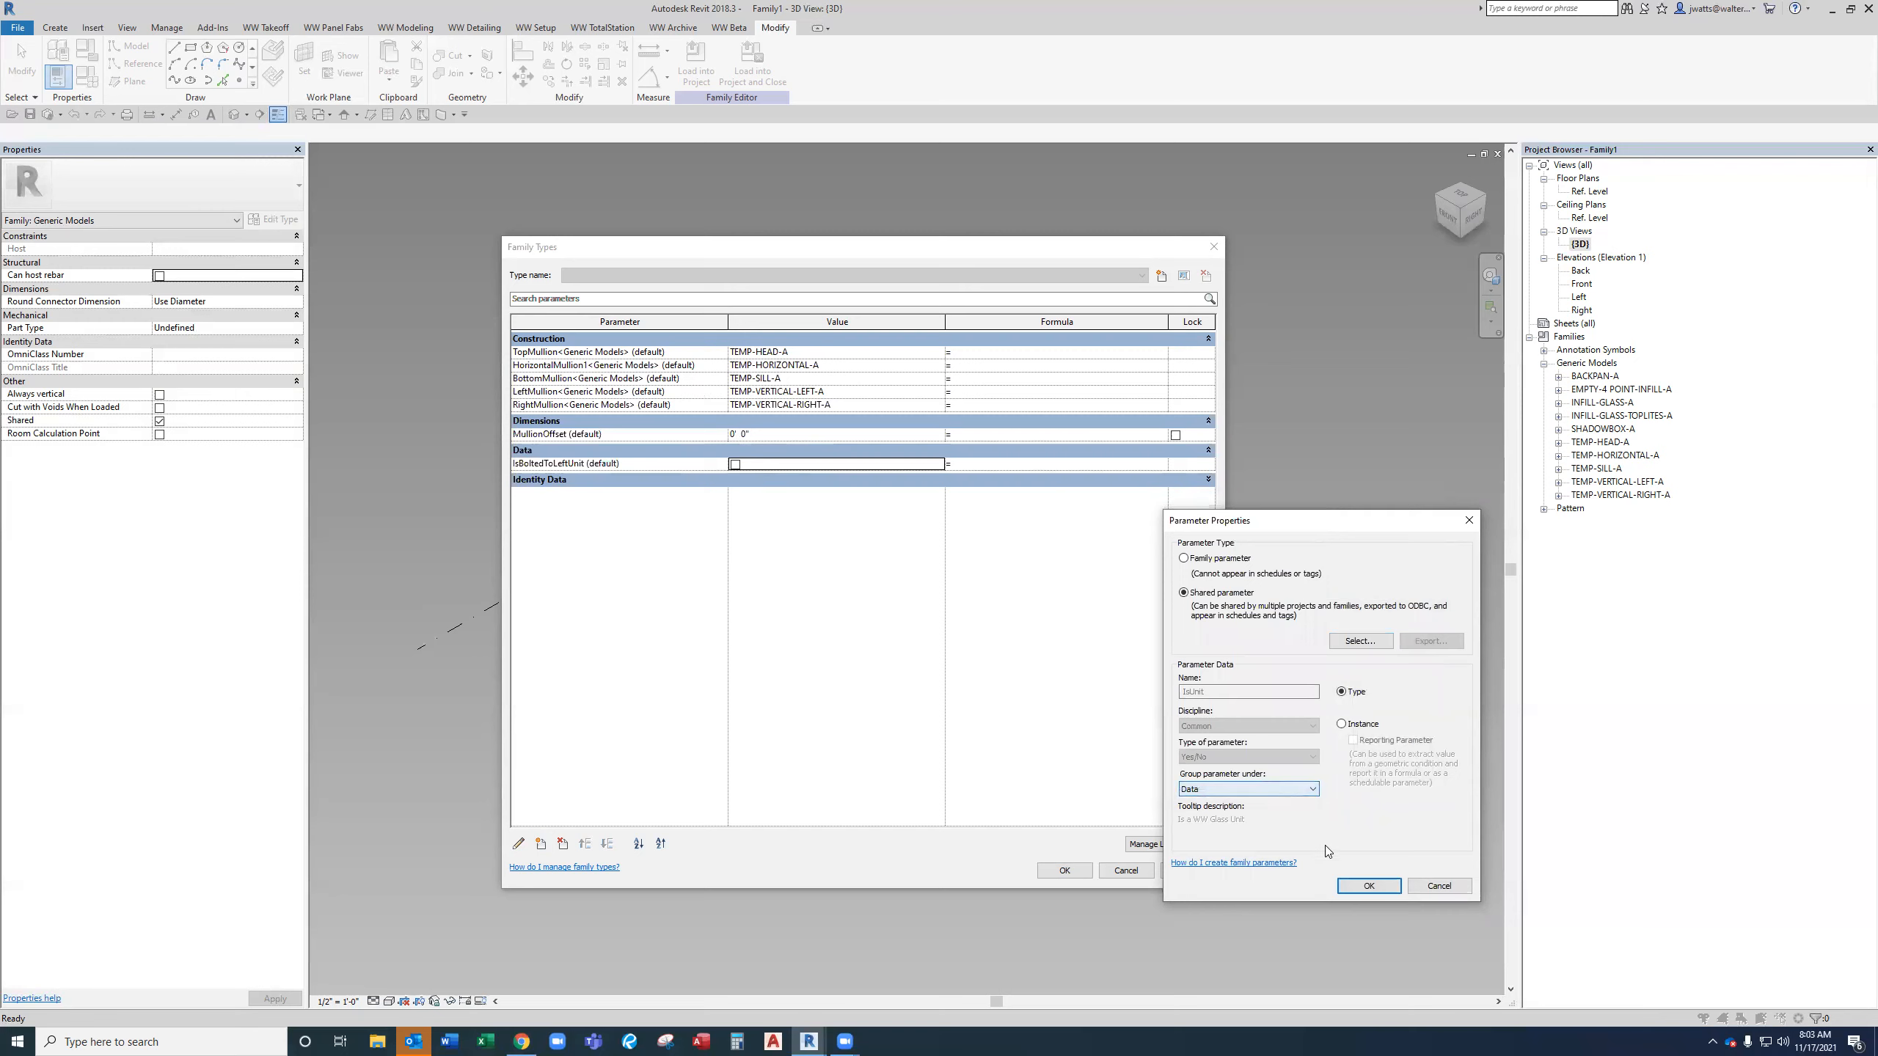
click(1365, 886)
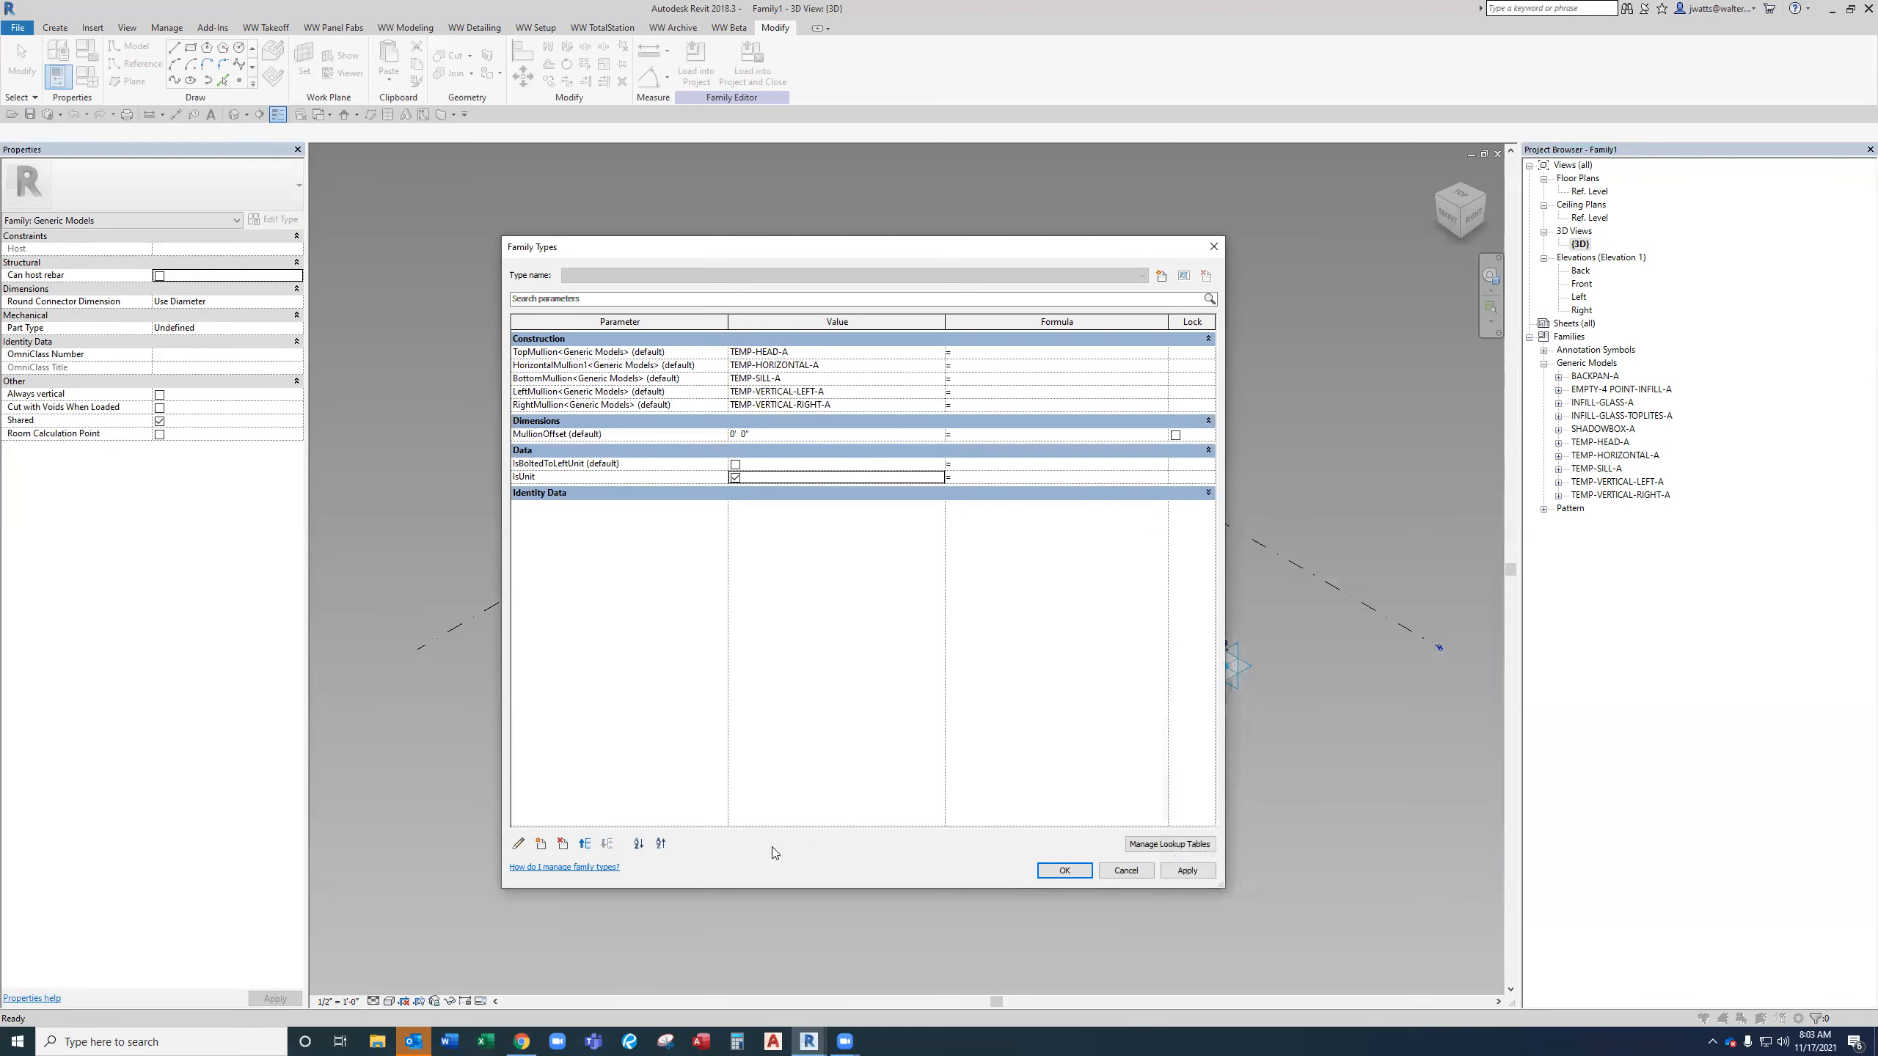
Add the shared parameter IsWWGlass from Takeoff - Parameters as a type parameter grouped under Data.
click(540, 845)
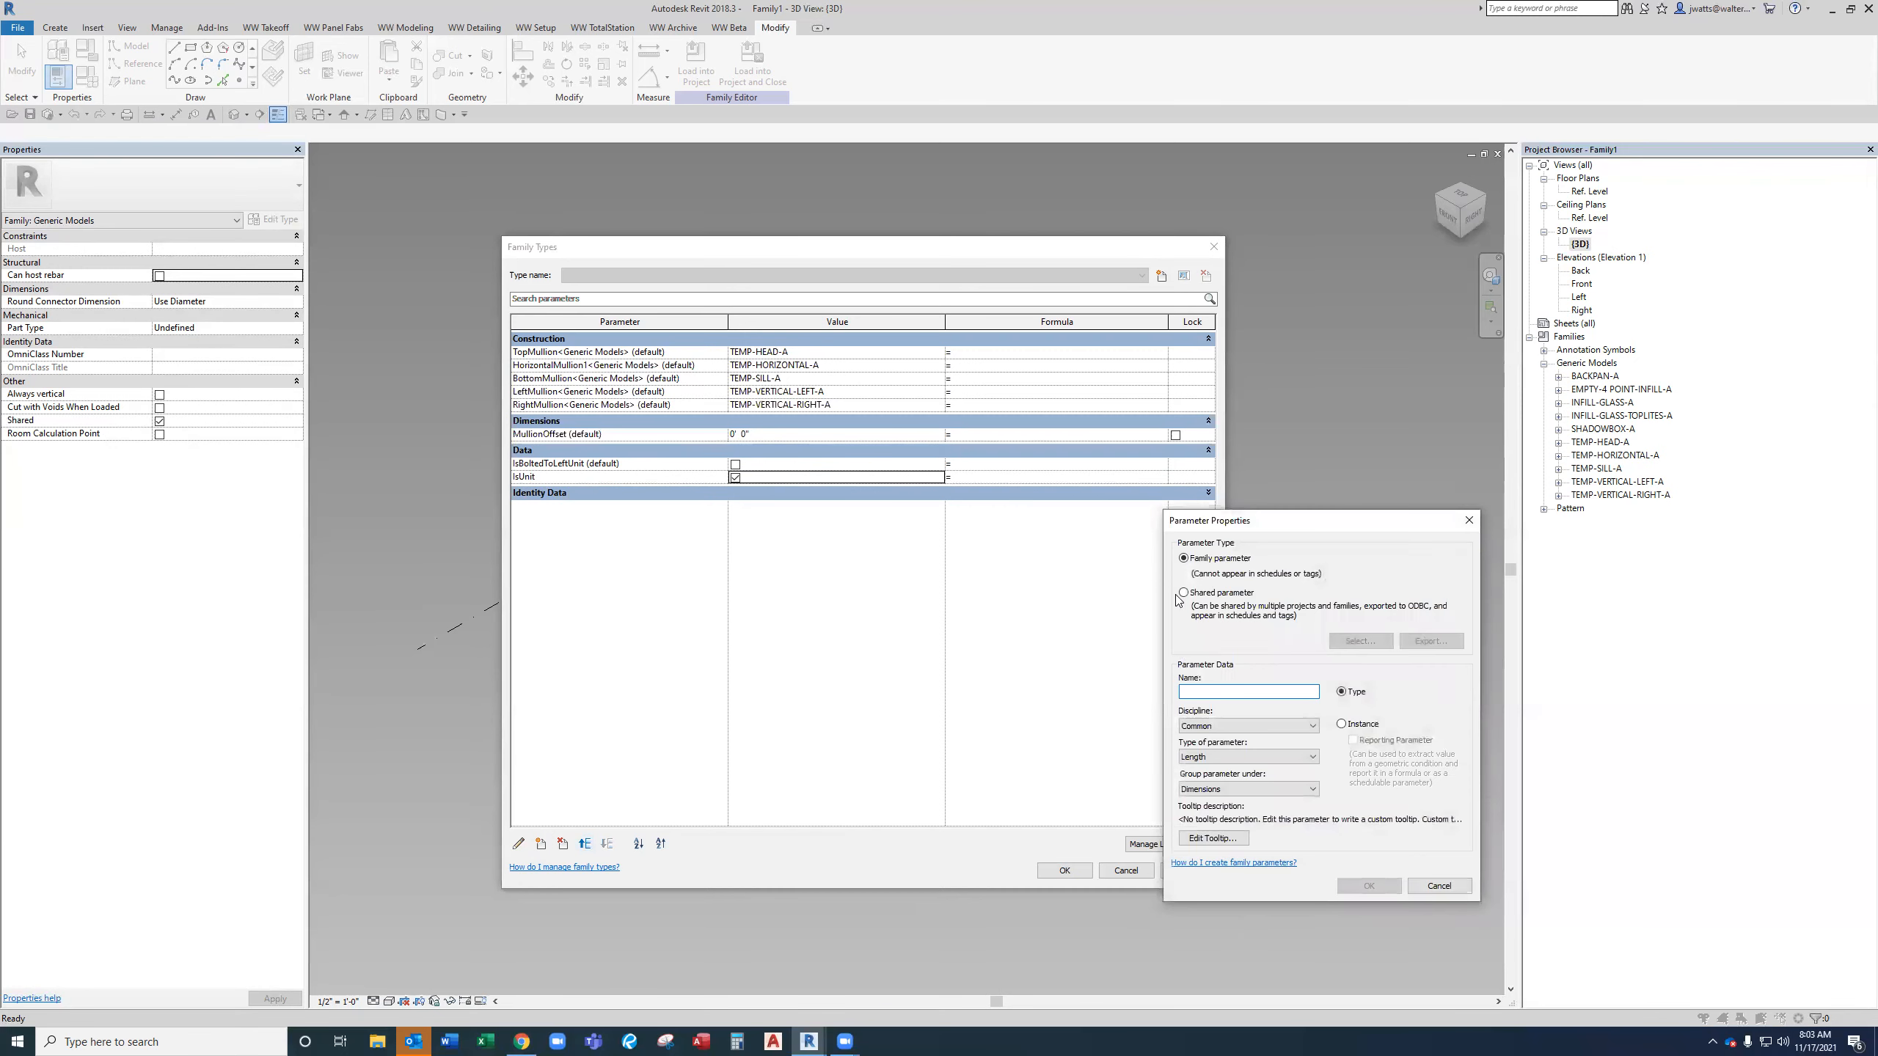
click(1196, 593)
click(1360, 640)
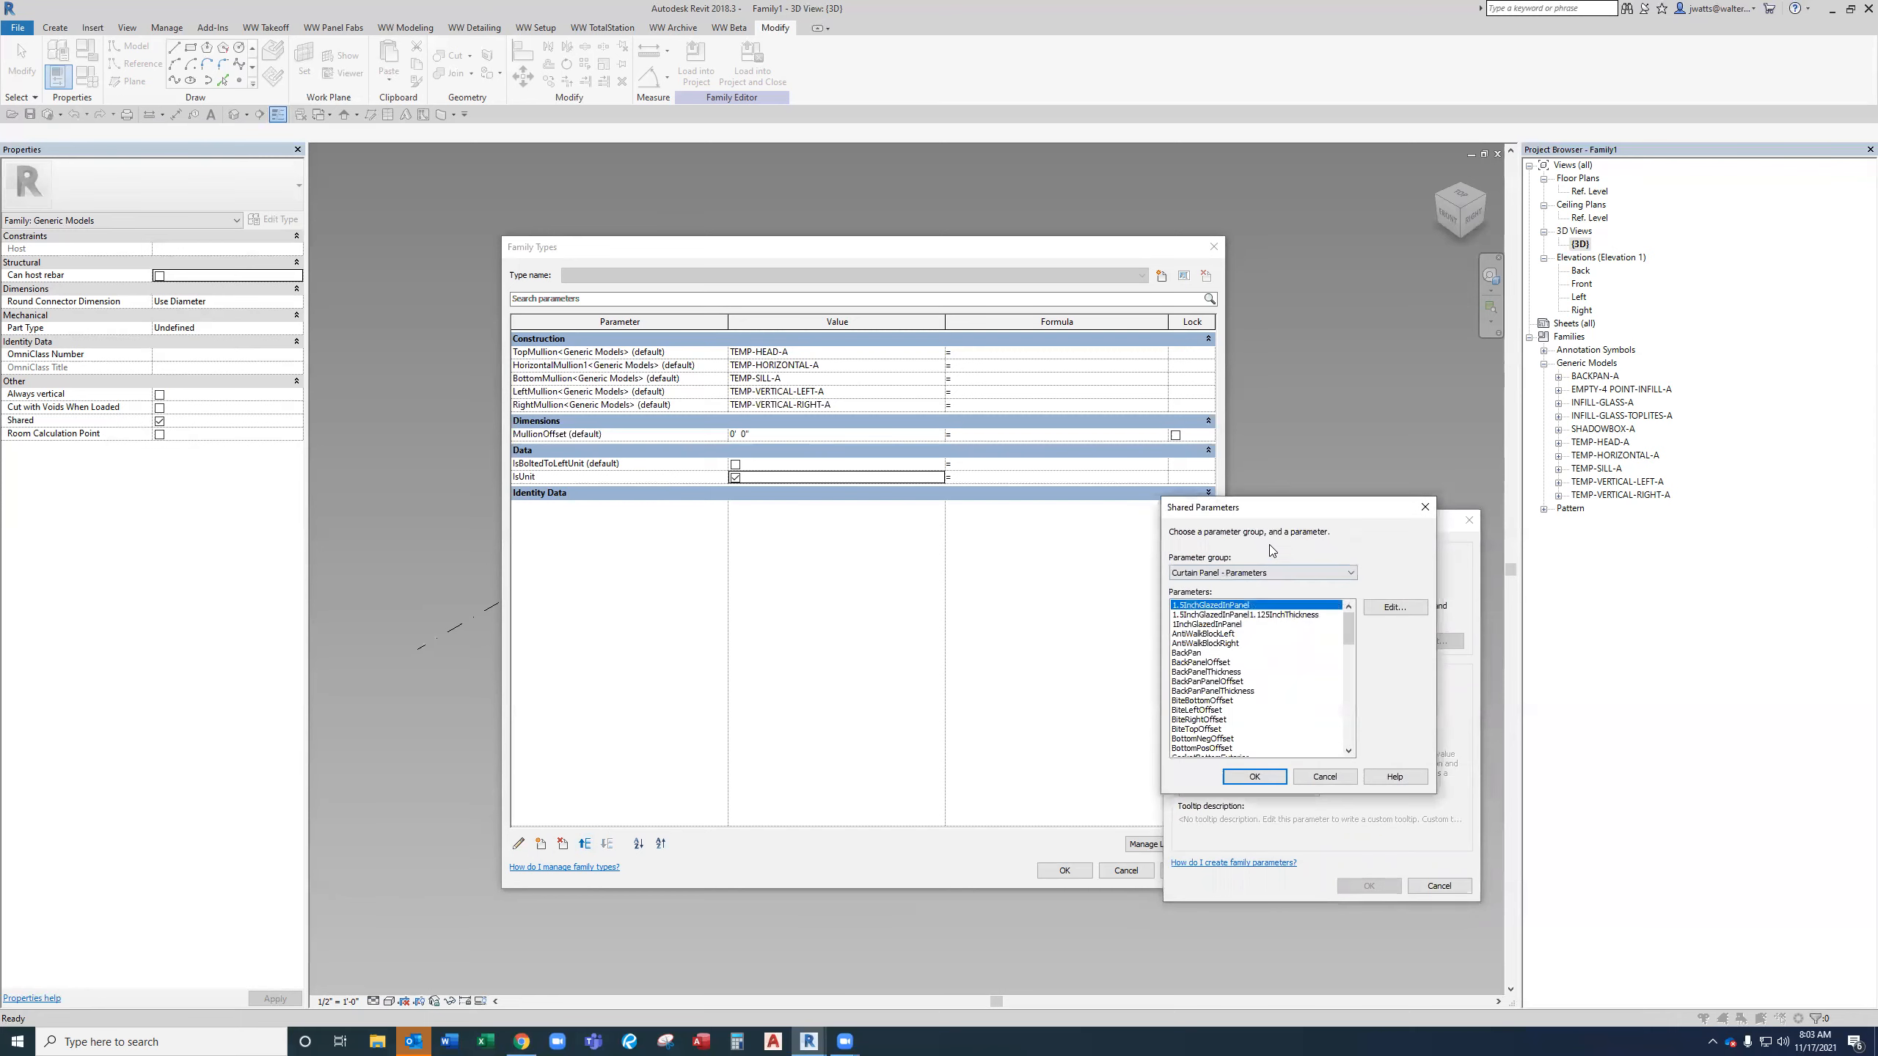
click(1270, 577)
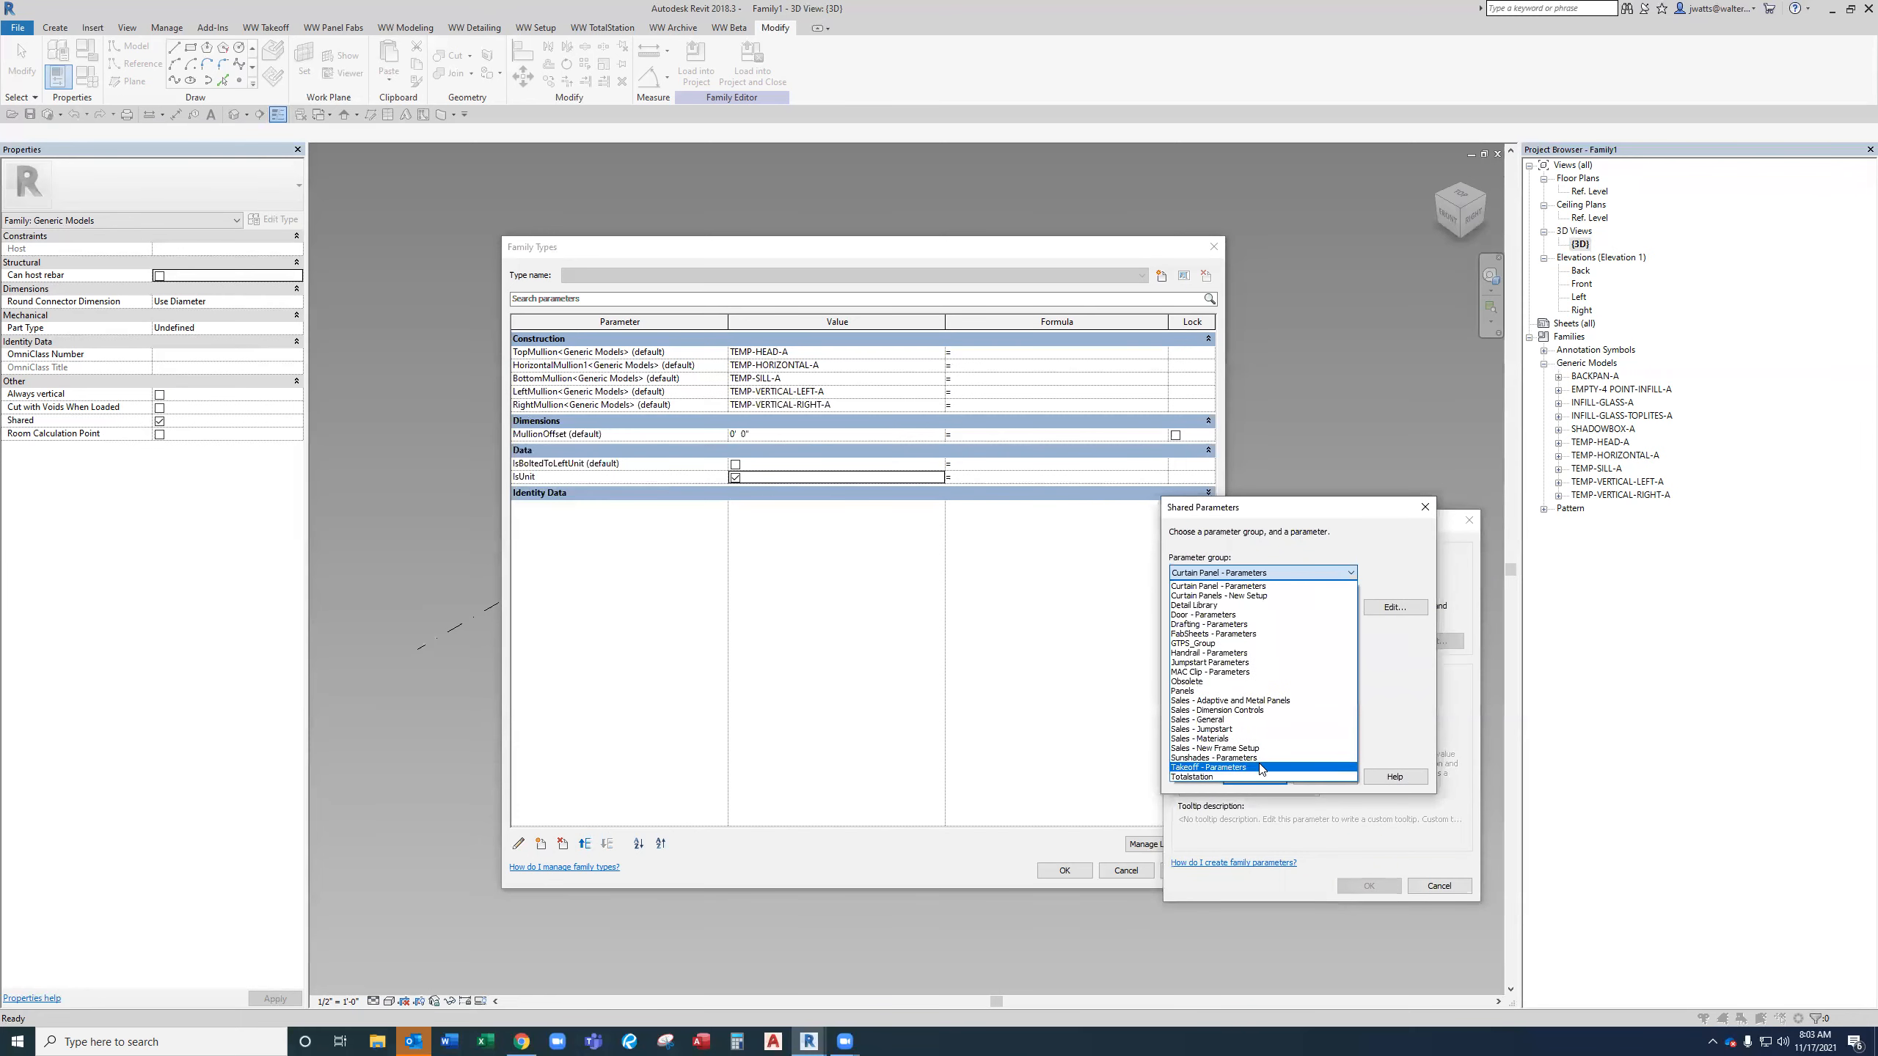
click(1261, 767)
click(1260, 721)
text(isww)
key(Return)
click(1296, 792)
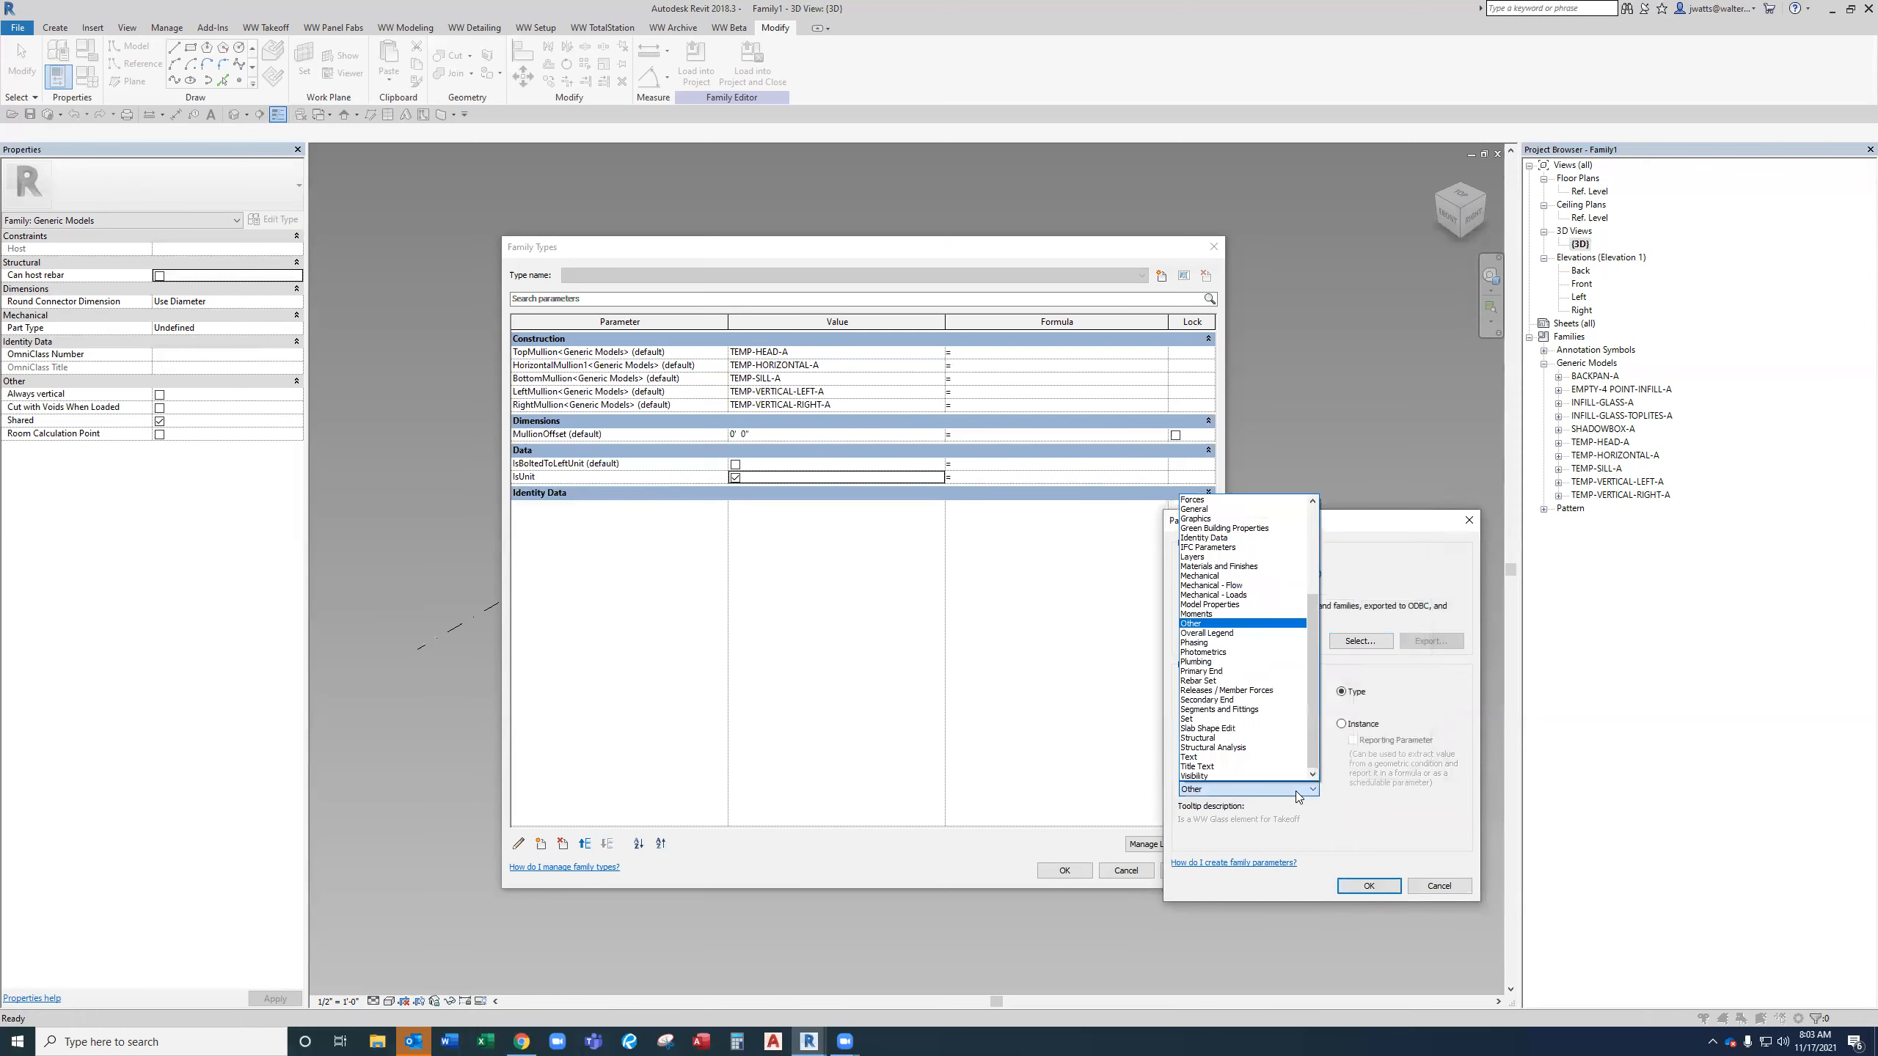
key(d)
key(Return)
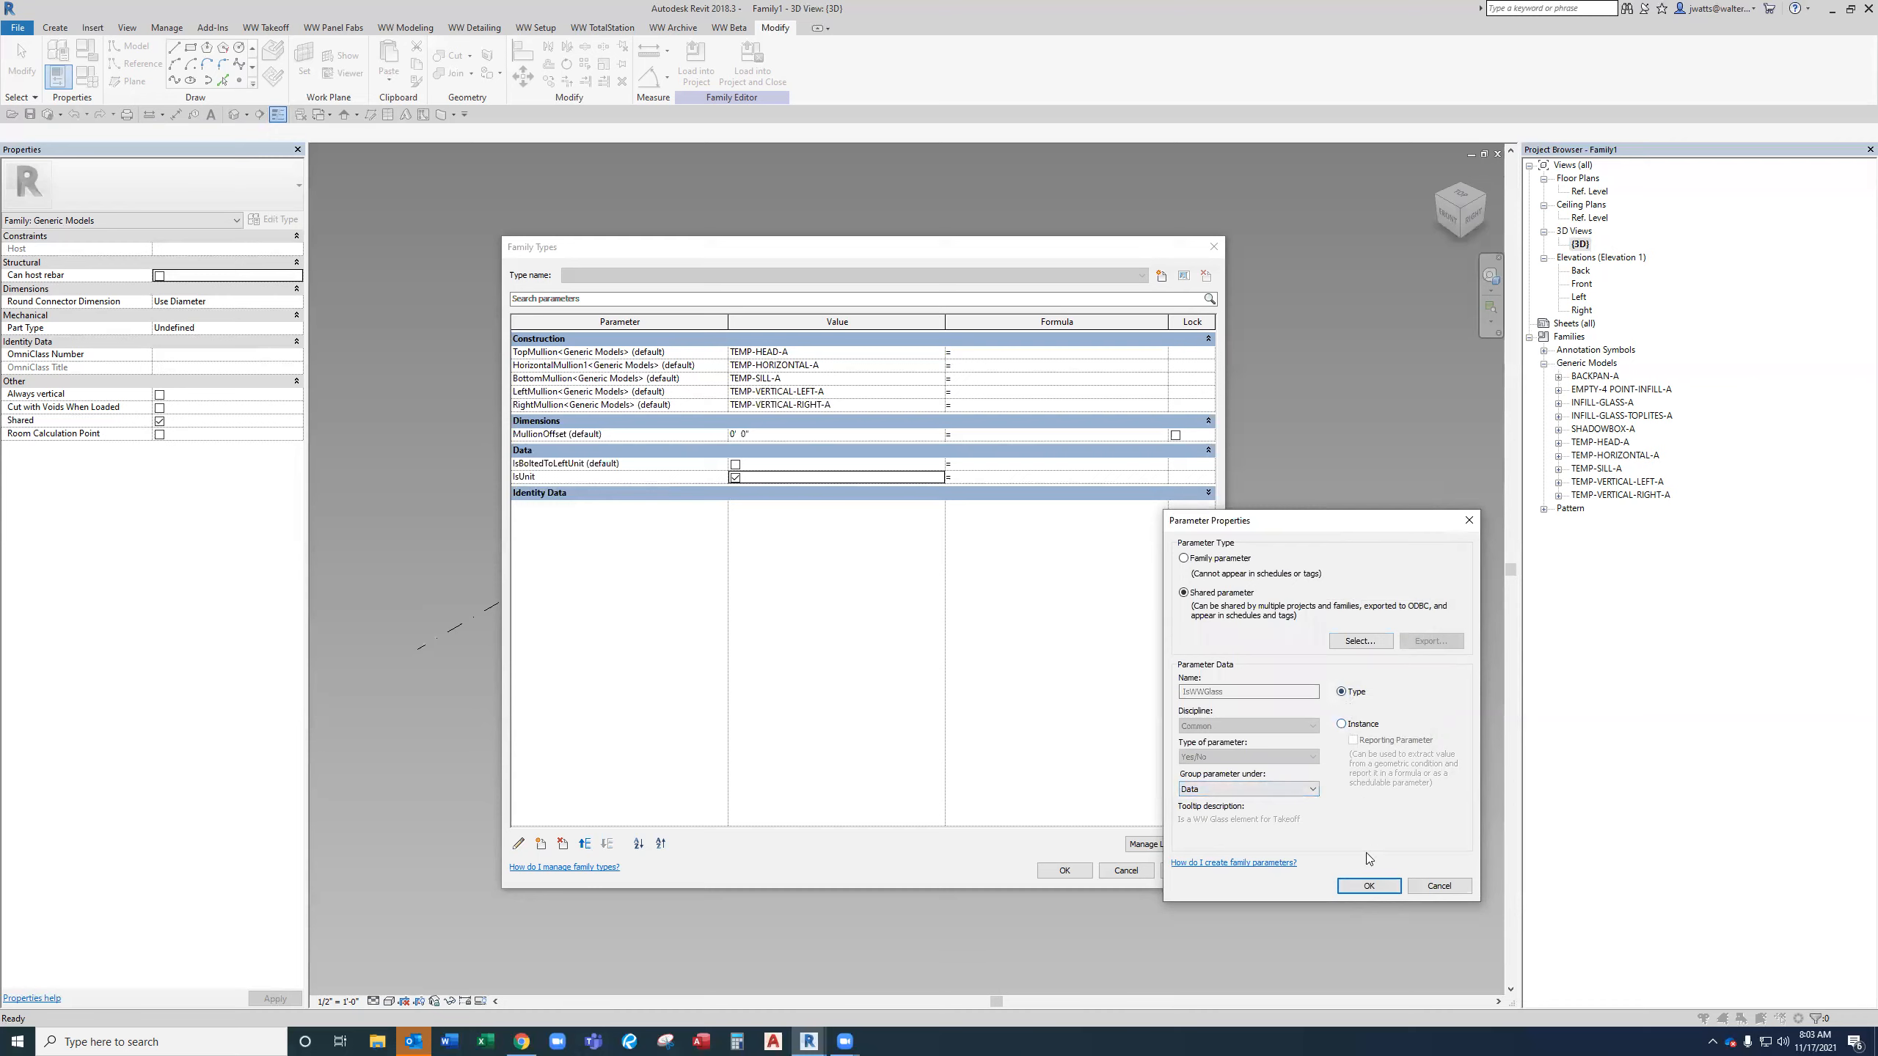
click(1353, 889)
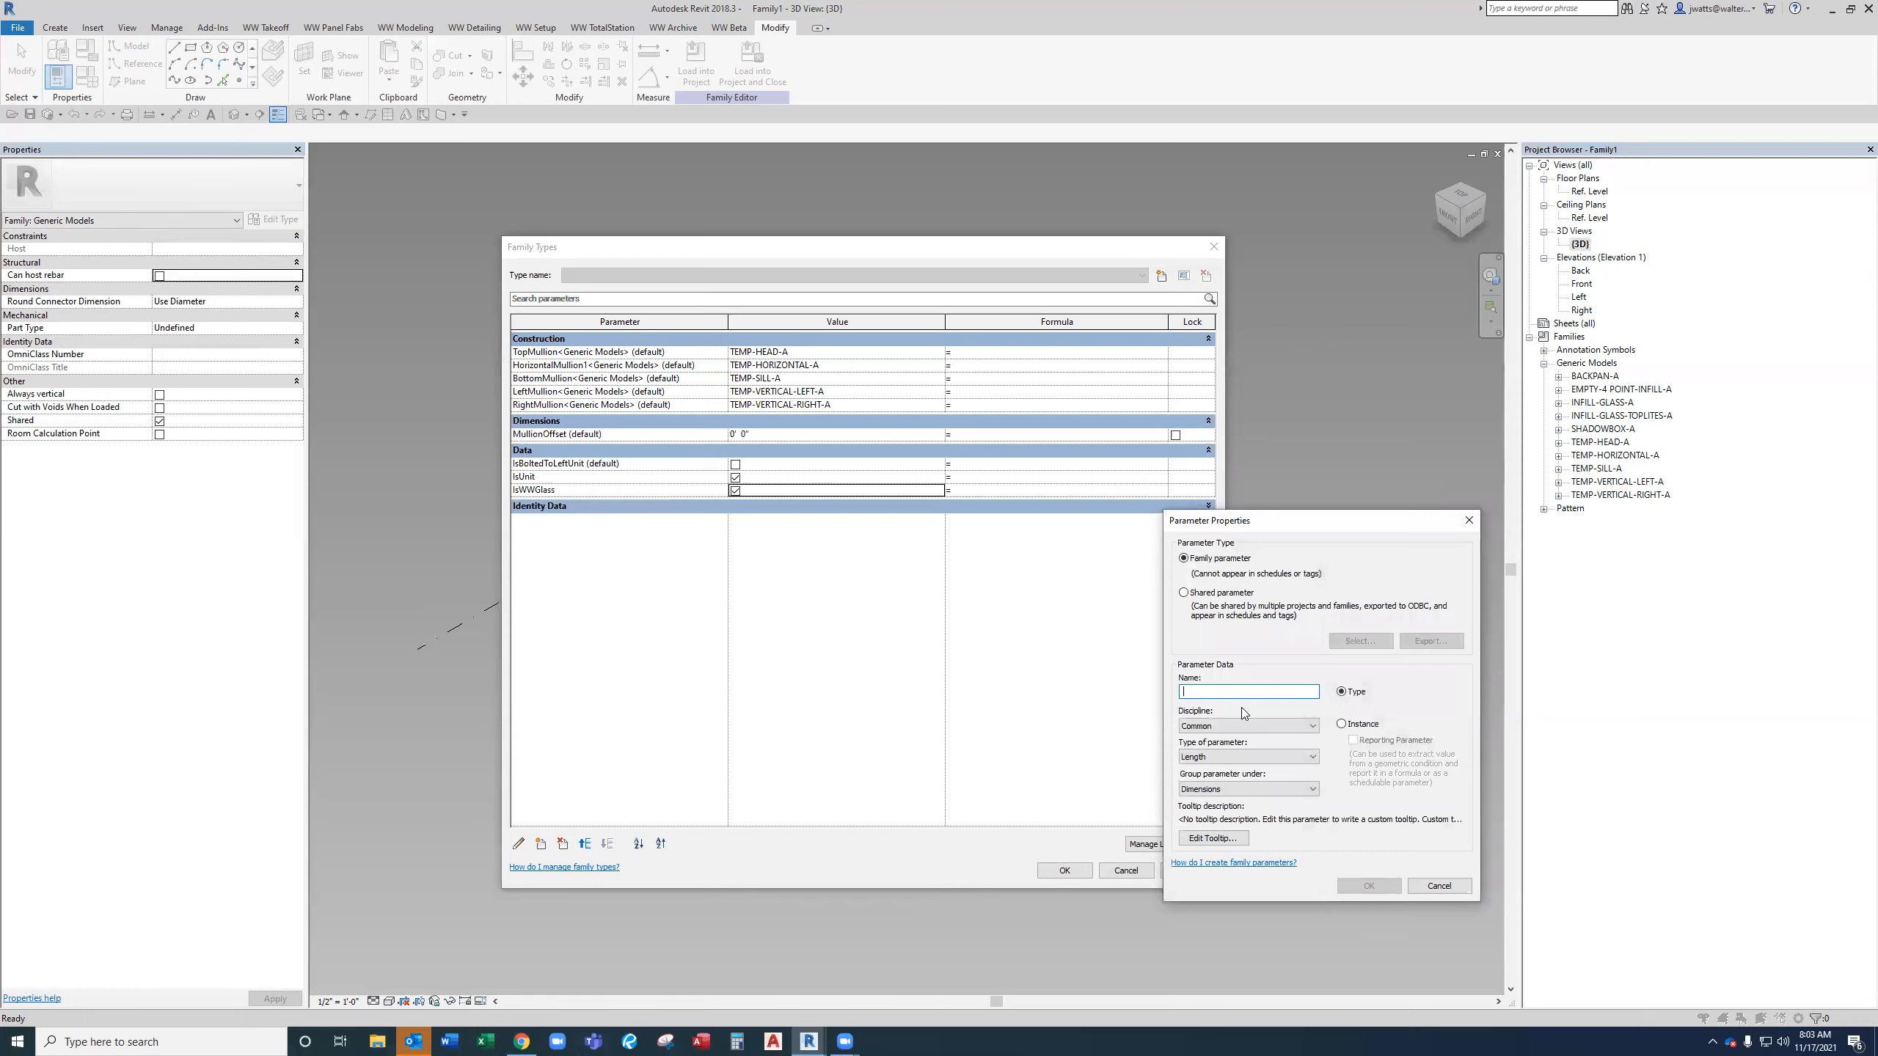
Add the shared parameter Location ID from Takeoff - Parameters as an instance parameter grouped under Data.
click(1219, 594)
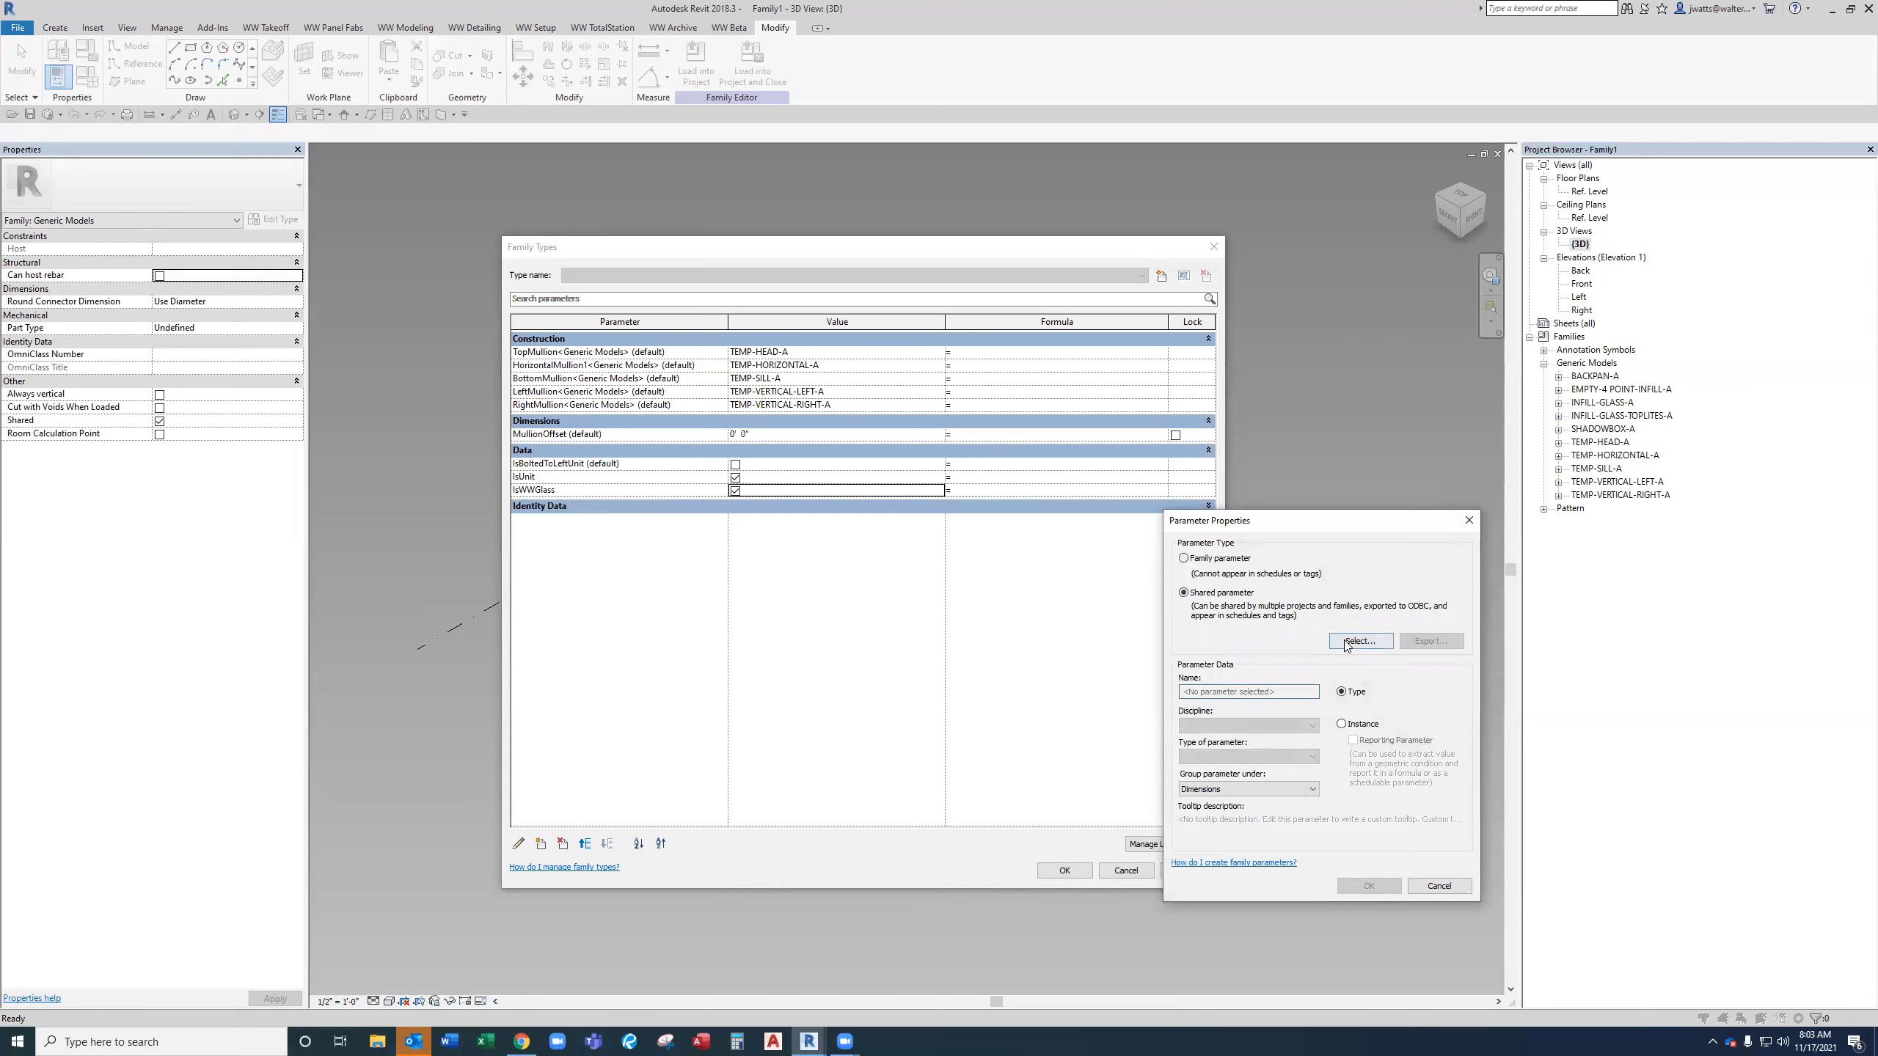
click(1347, 642)
click(1294, 573)
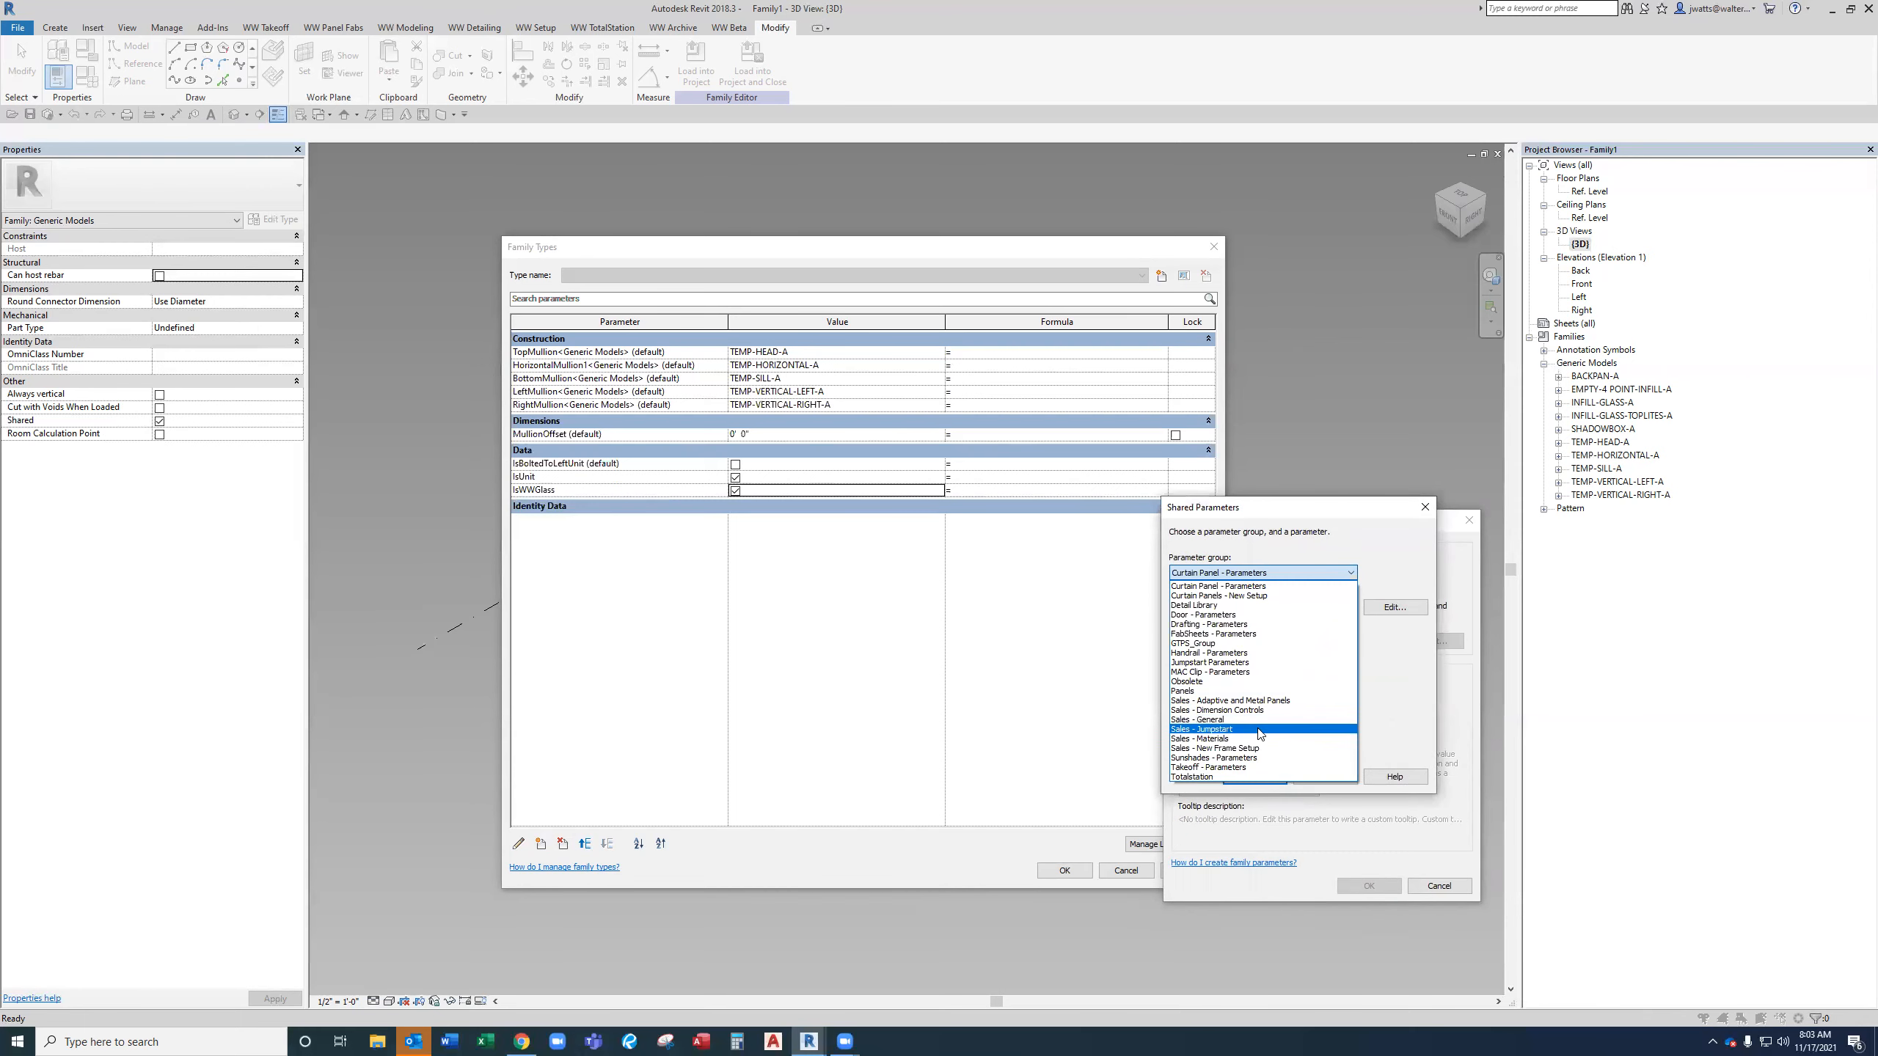
click(1256, 769)
click(1264, 682)
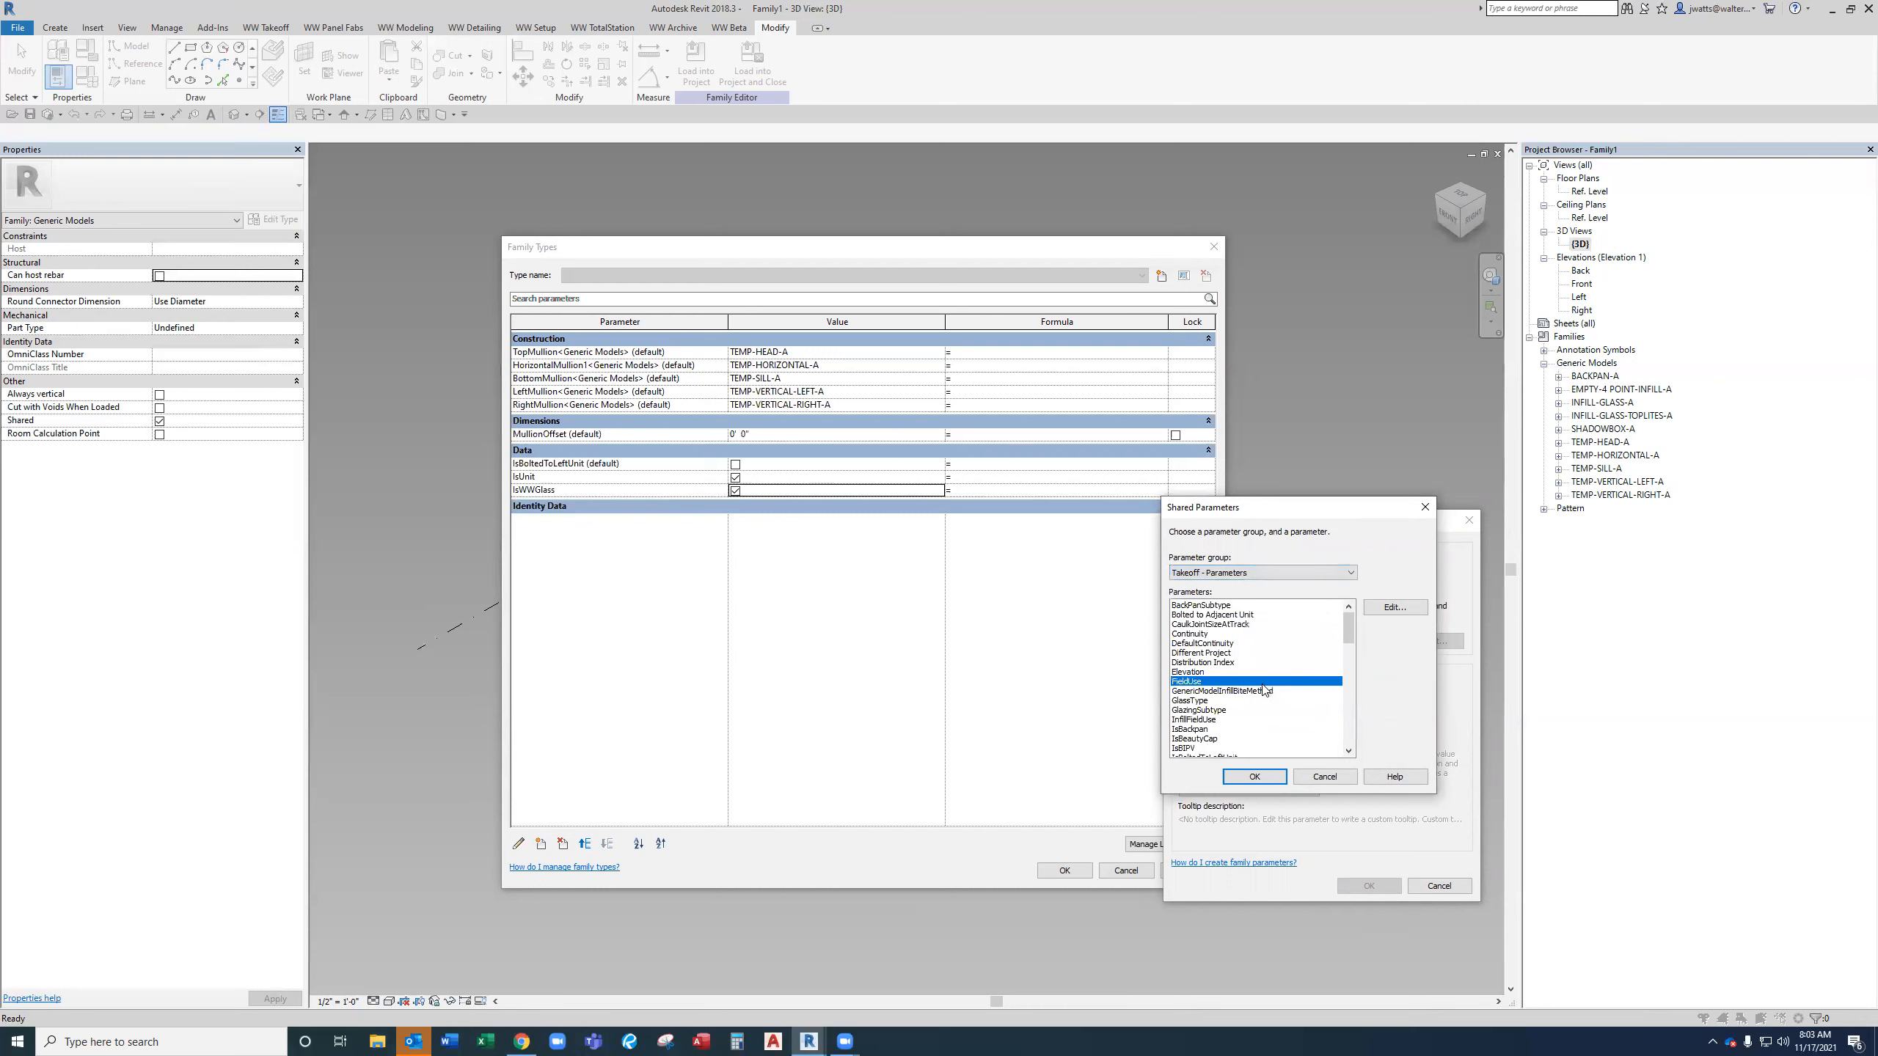
key(l)
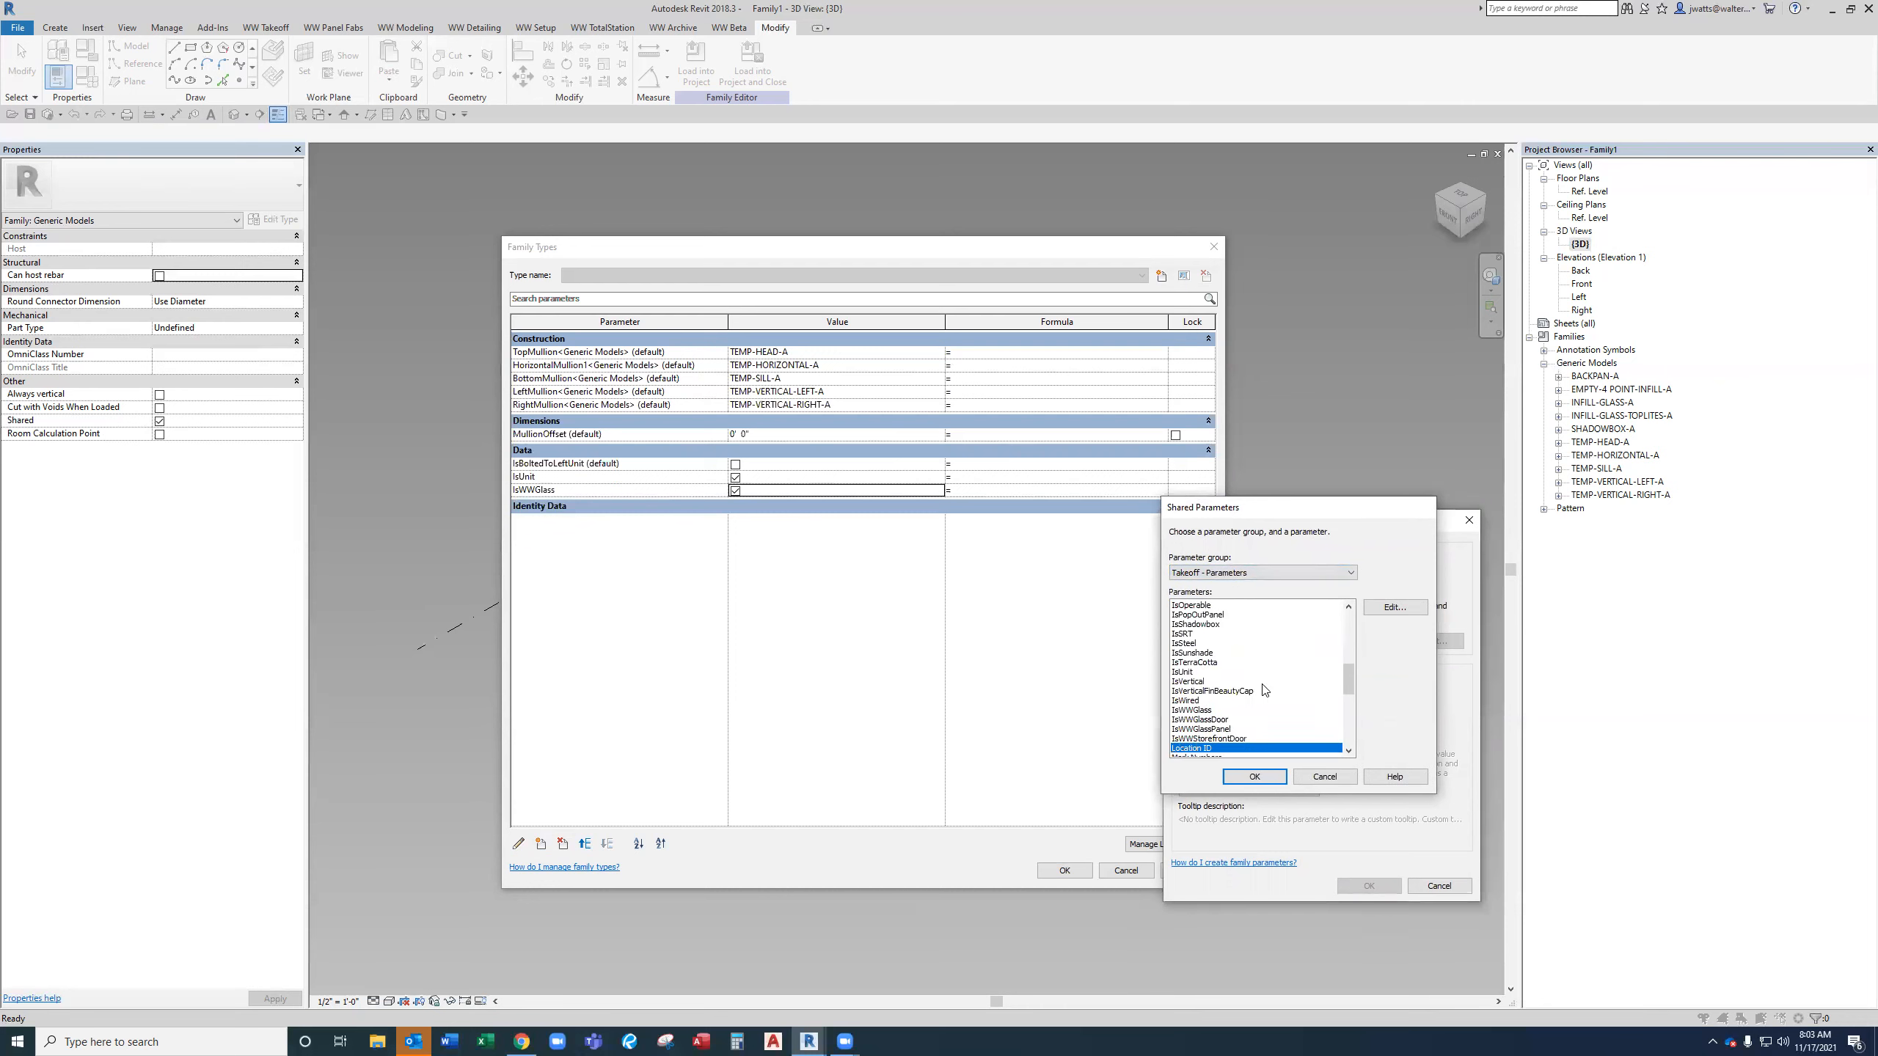
key(Return)
click(1287, 786)
key(d)
key(Return)
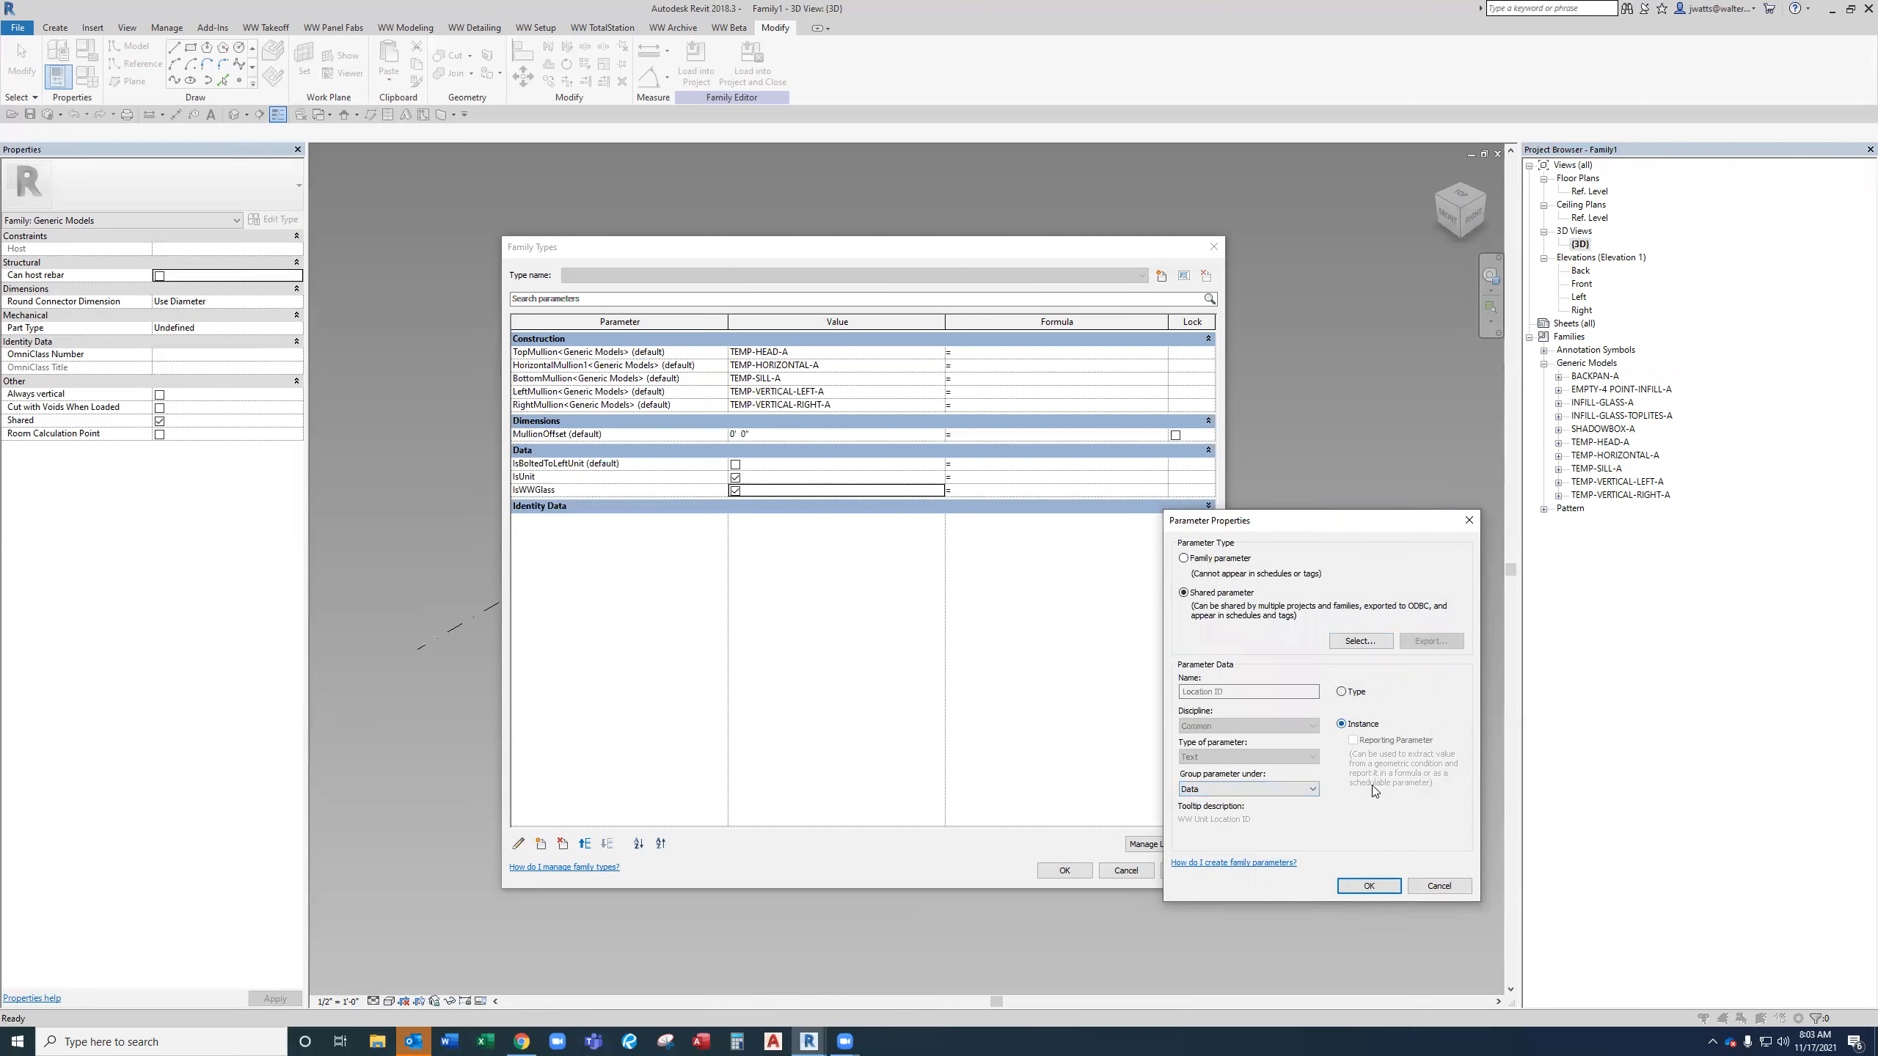
click(1380, 885)
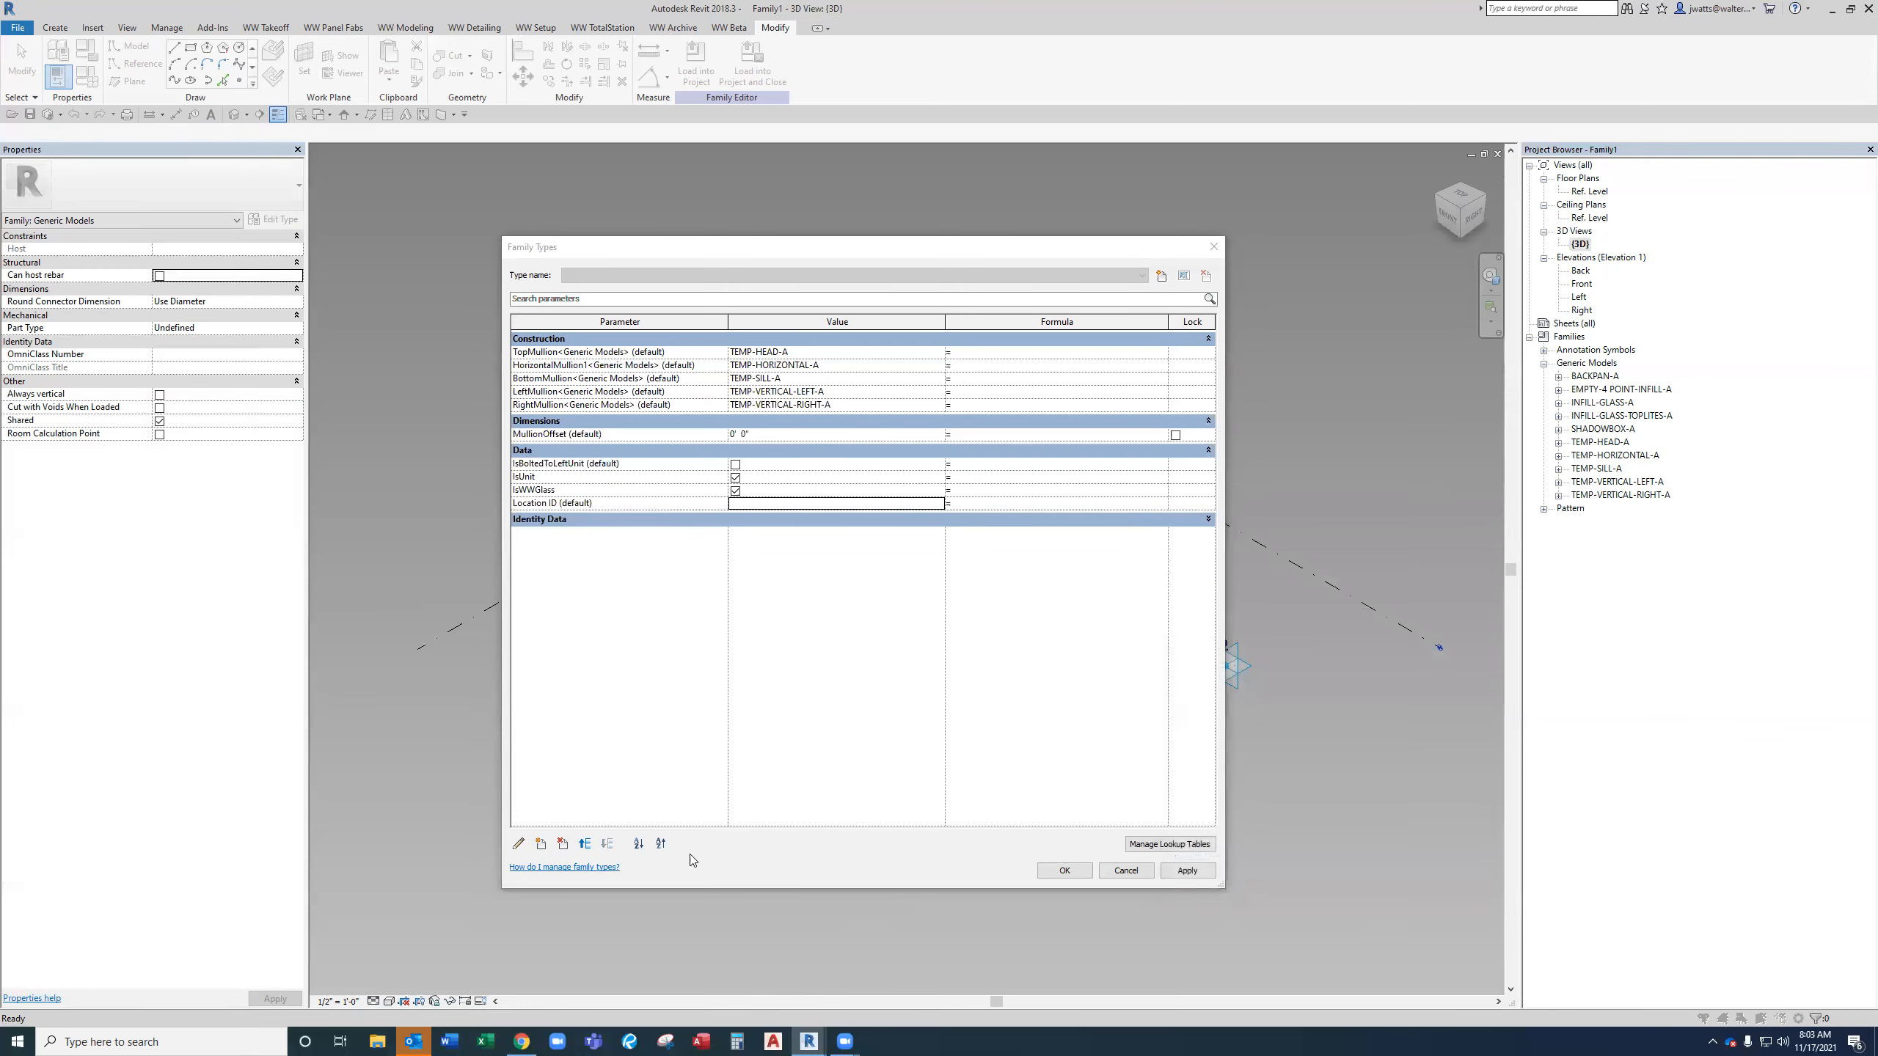
Add the shared parameter PalletName from Takeoff - Parameters as an instance parameter grouped under Data.
click(1220, 594)
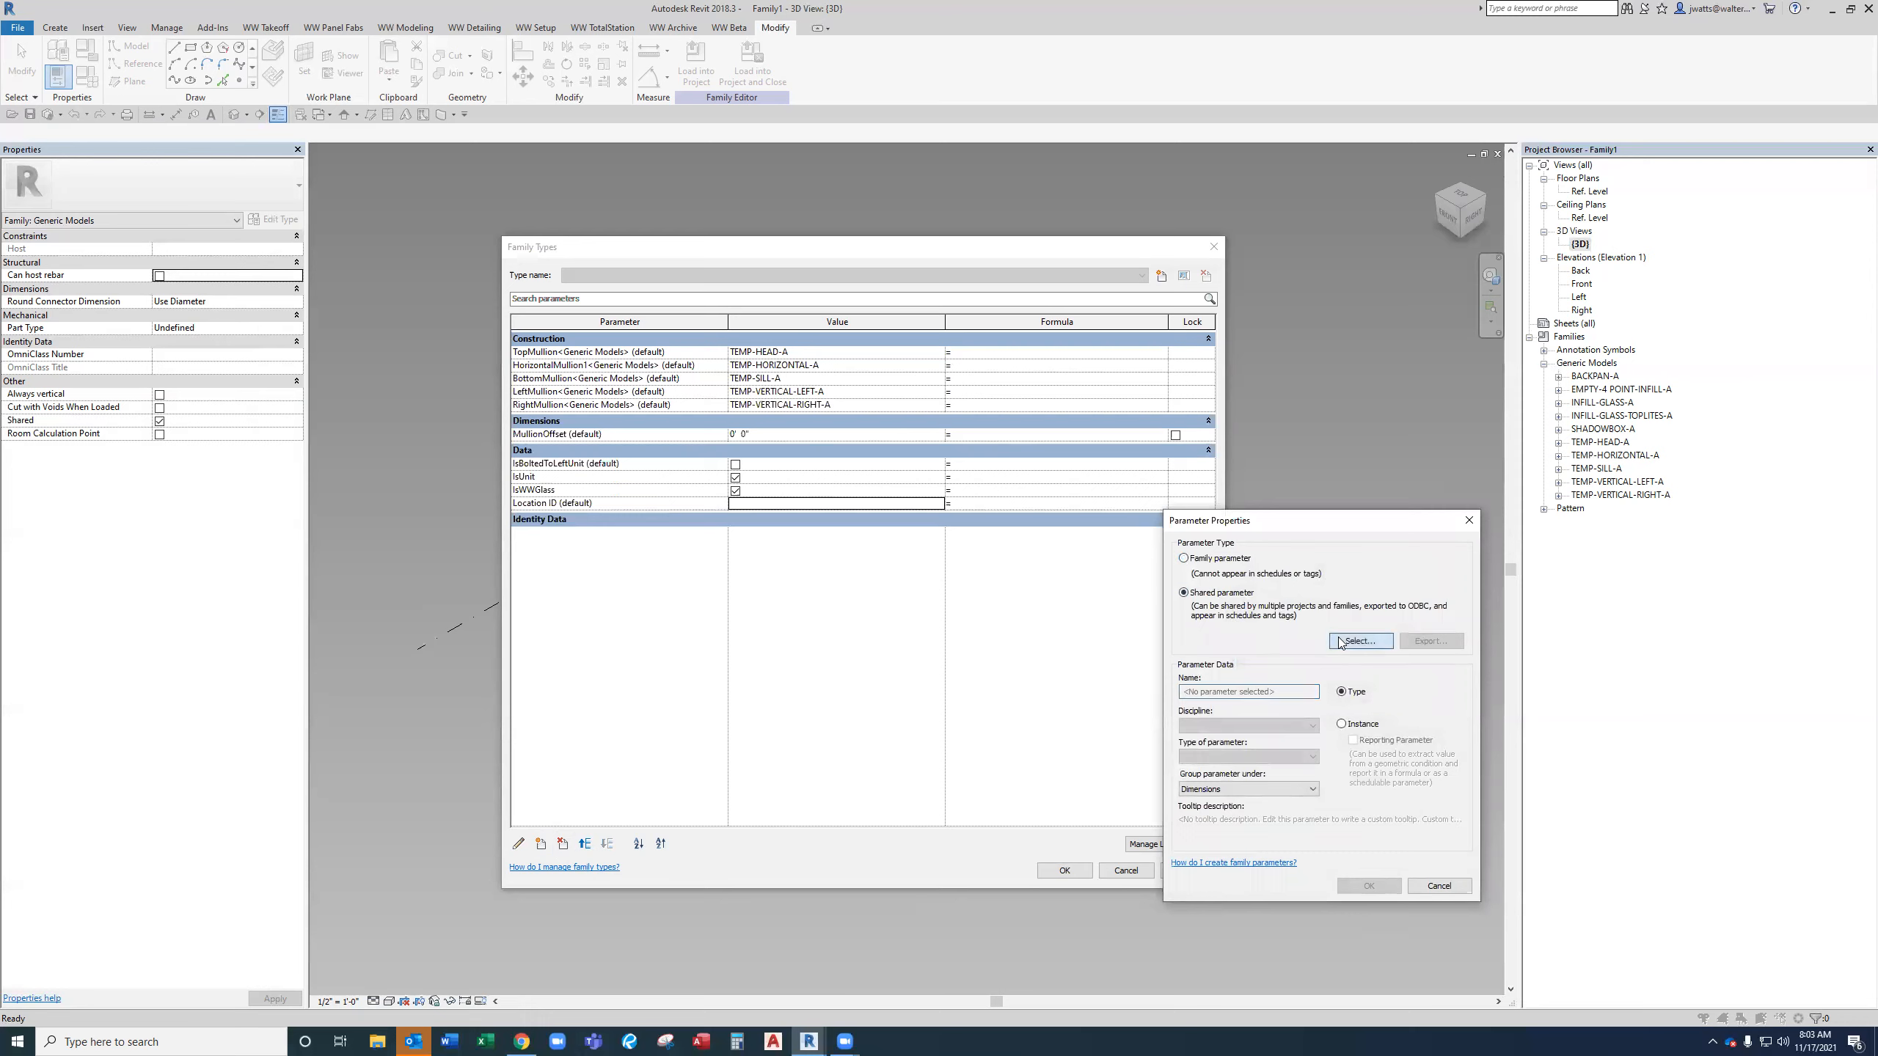
click(1342, 639)
click(1278, 576)
click(1270, 768)
click(1270, 729)
key(p)
key(Return)
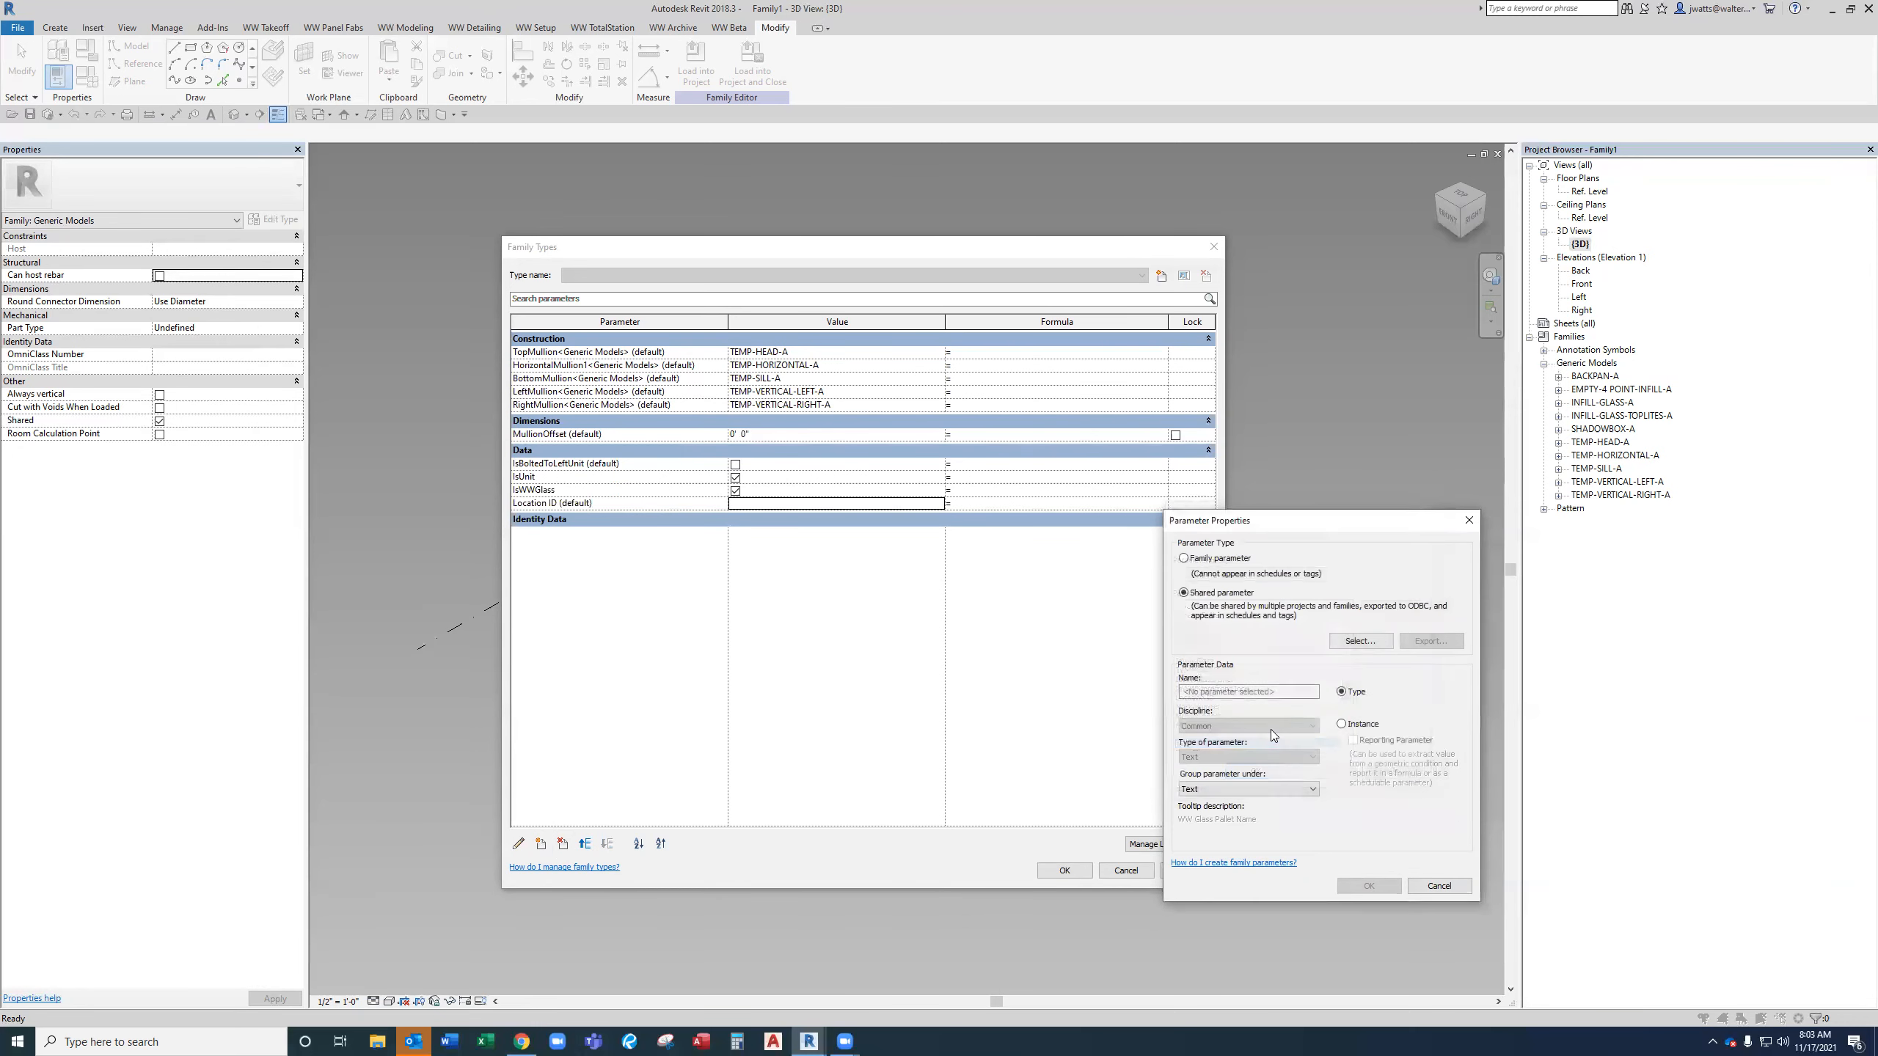
click(1291, 789)
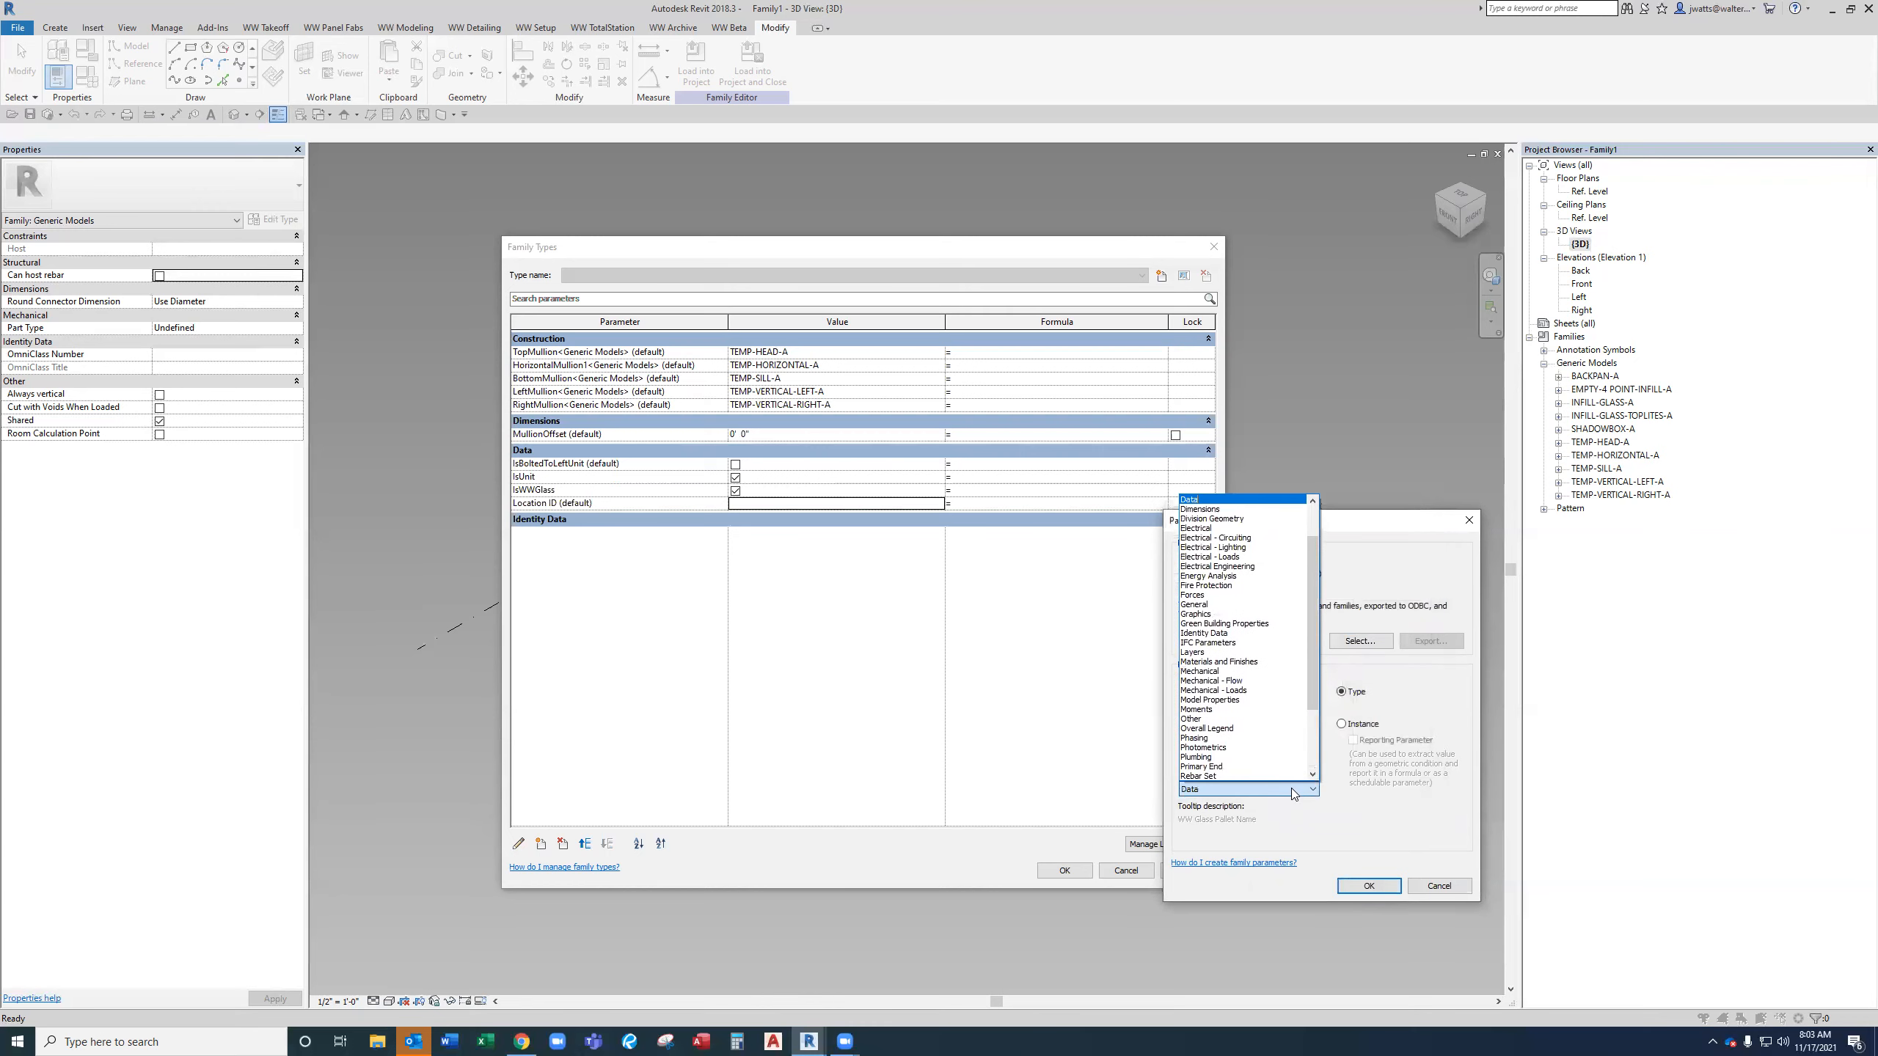
click(1292, 790)
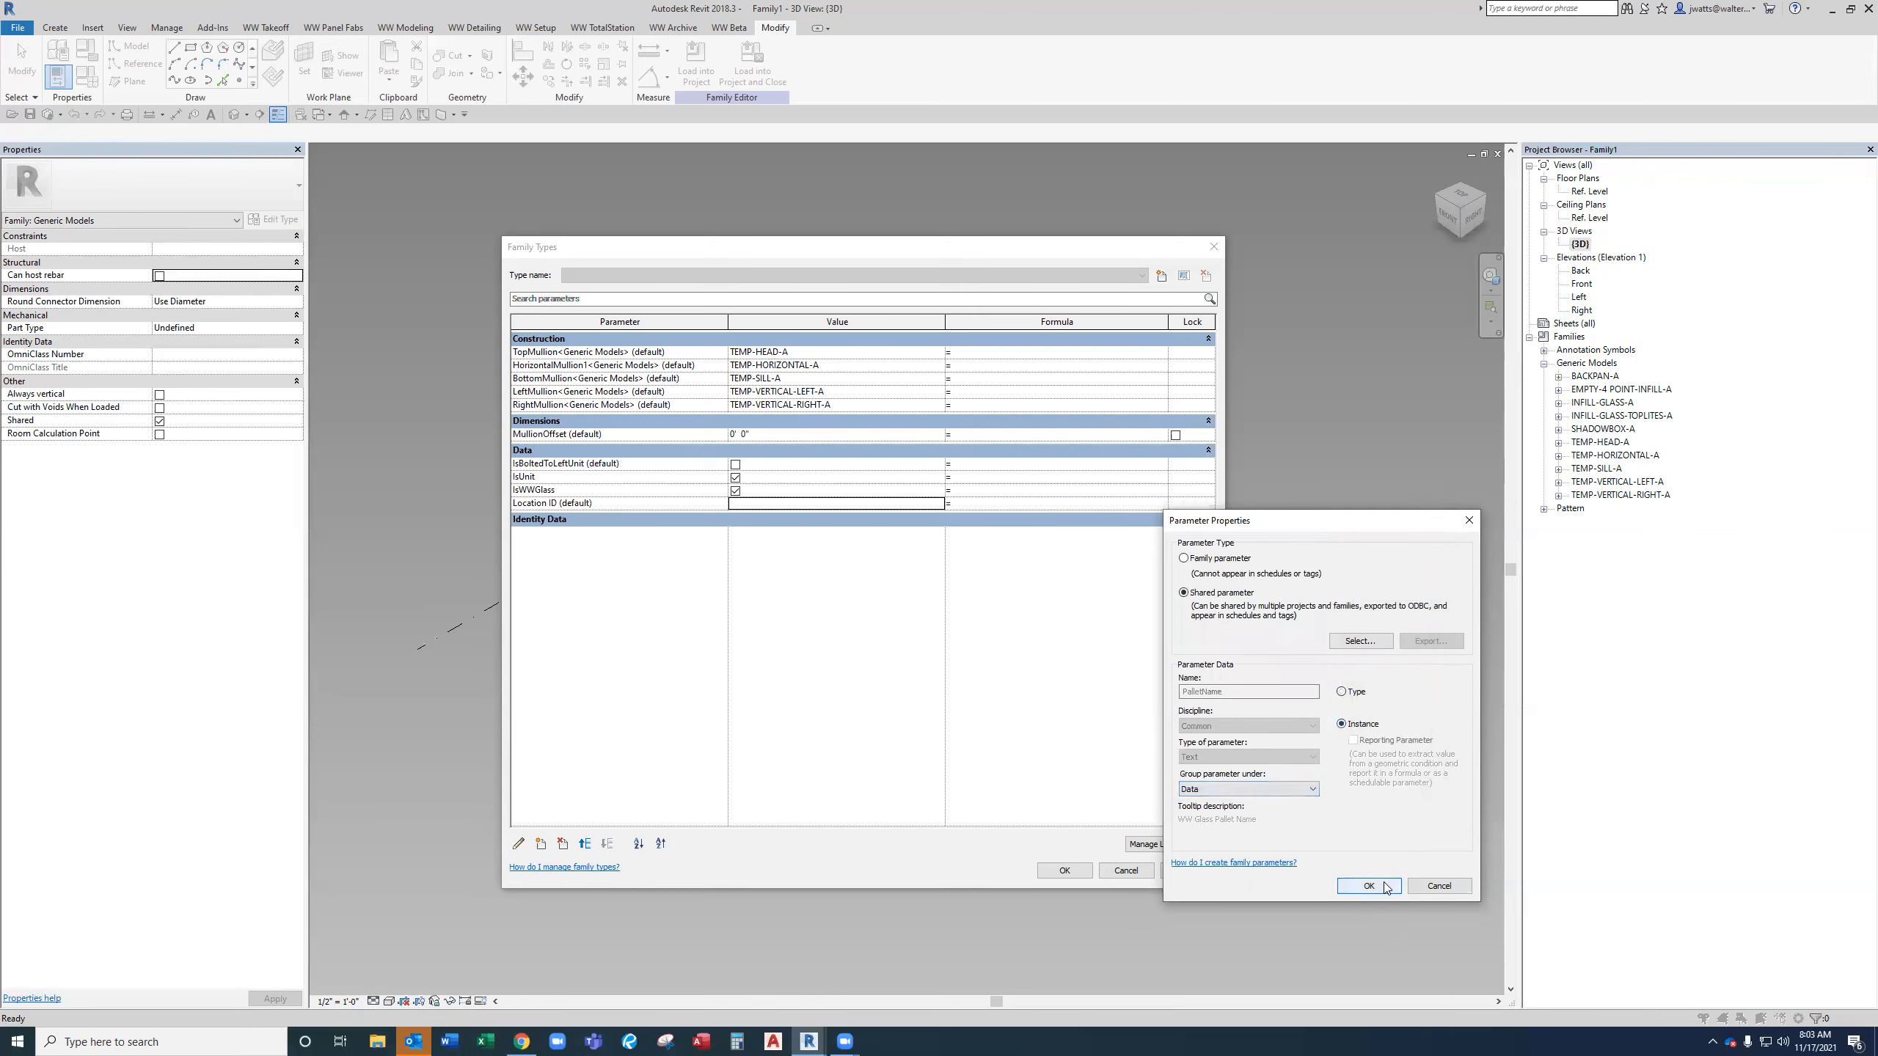
click(1389, 888)
Add the shared parameter SalesUnitNumber from Takeoff - Parameters as an instance parameter grouped under Data.
click(548, 844)
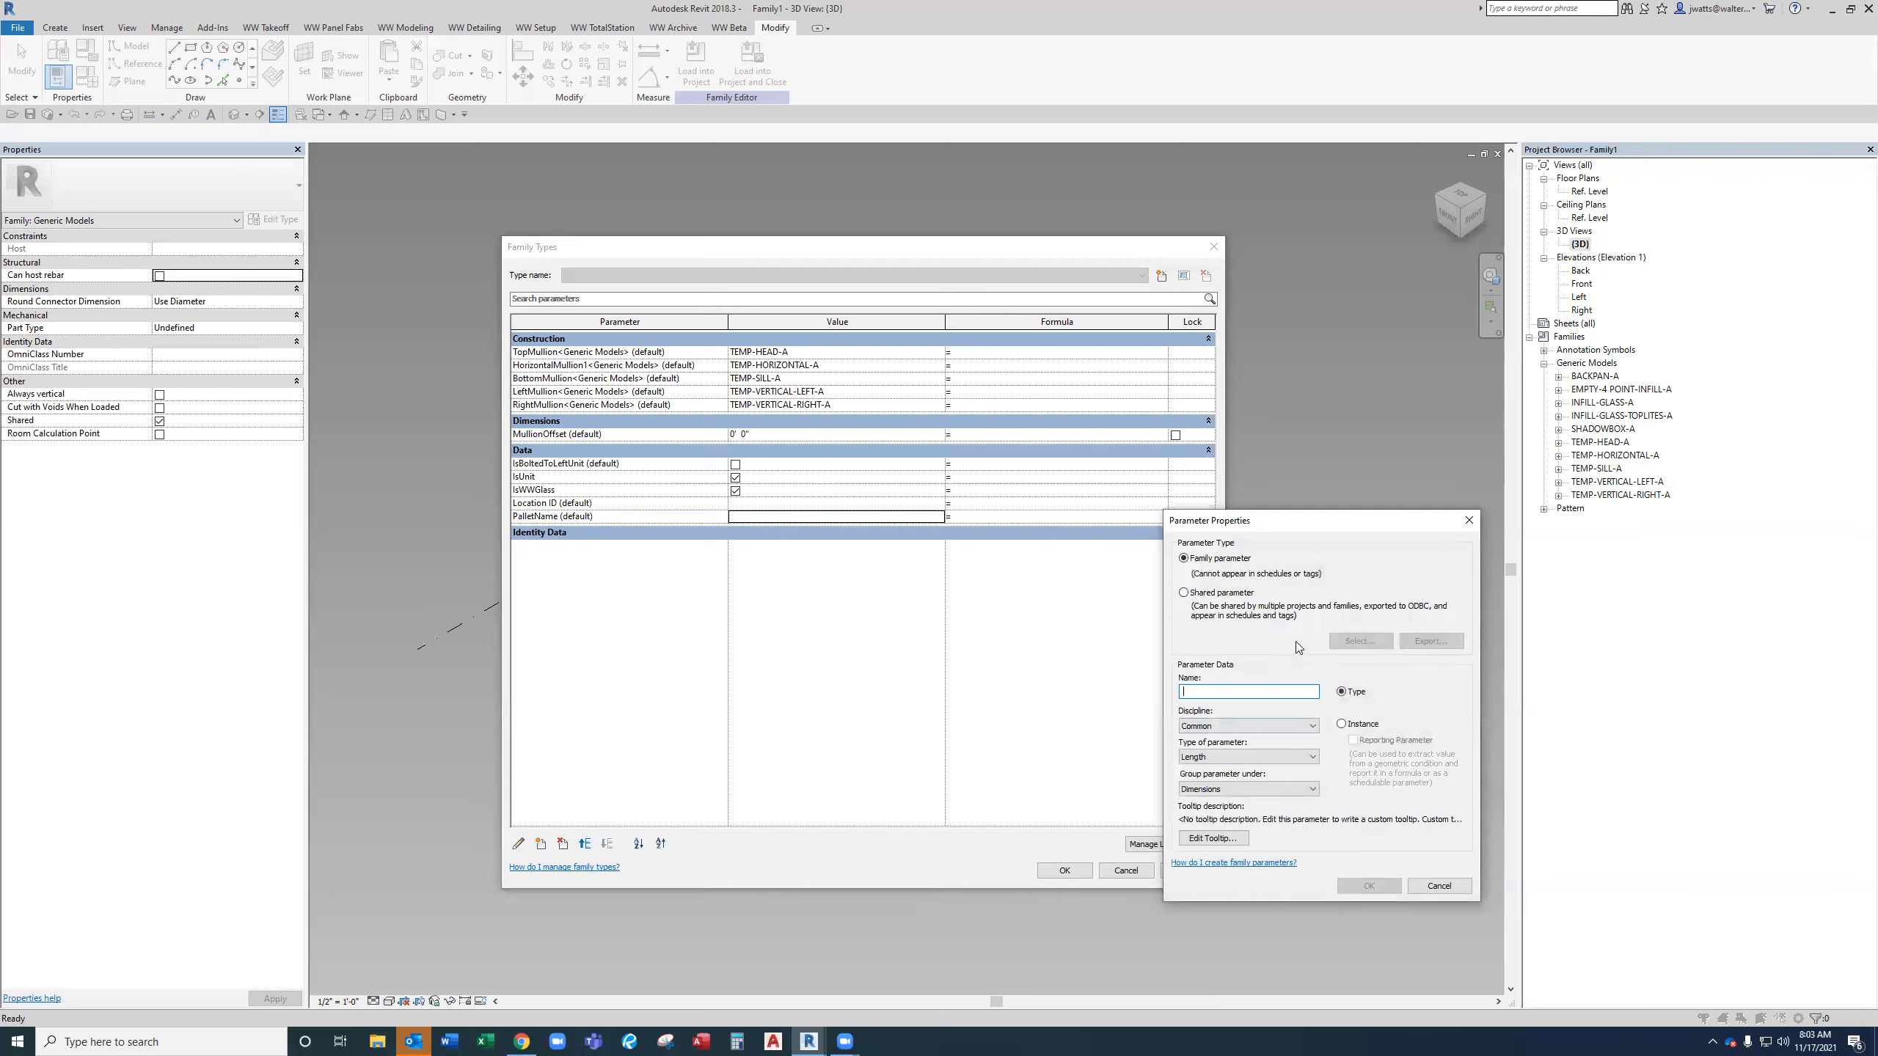
click(1205, 598)
click(1360, 641)
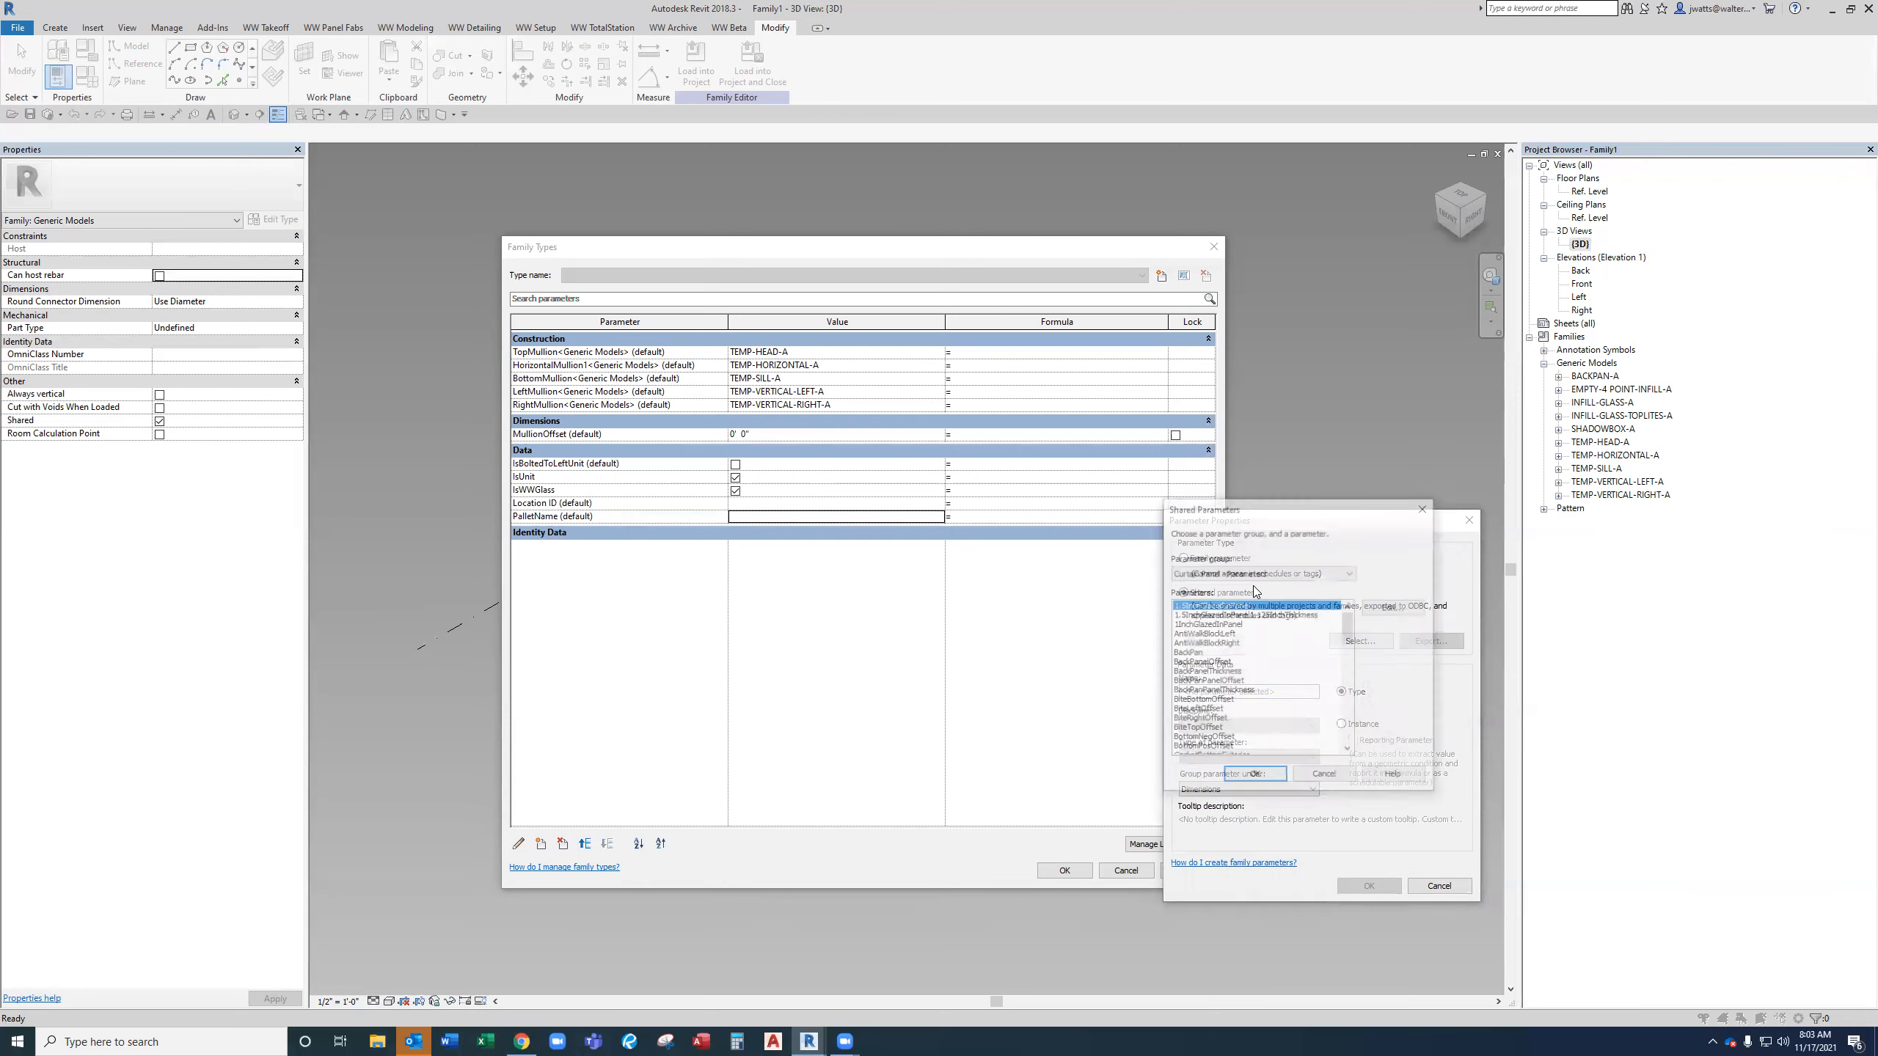
click(1247, 576)
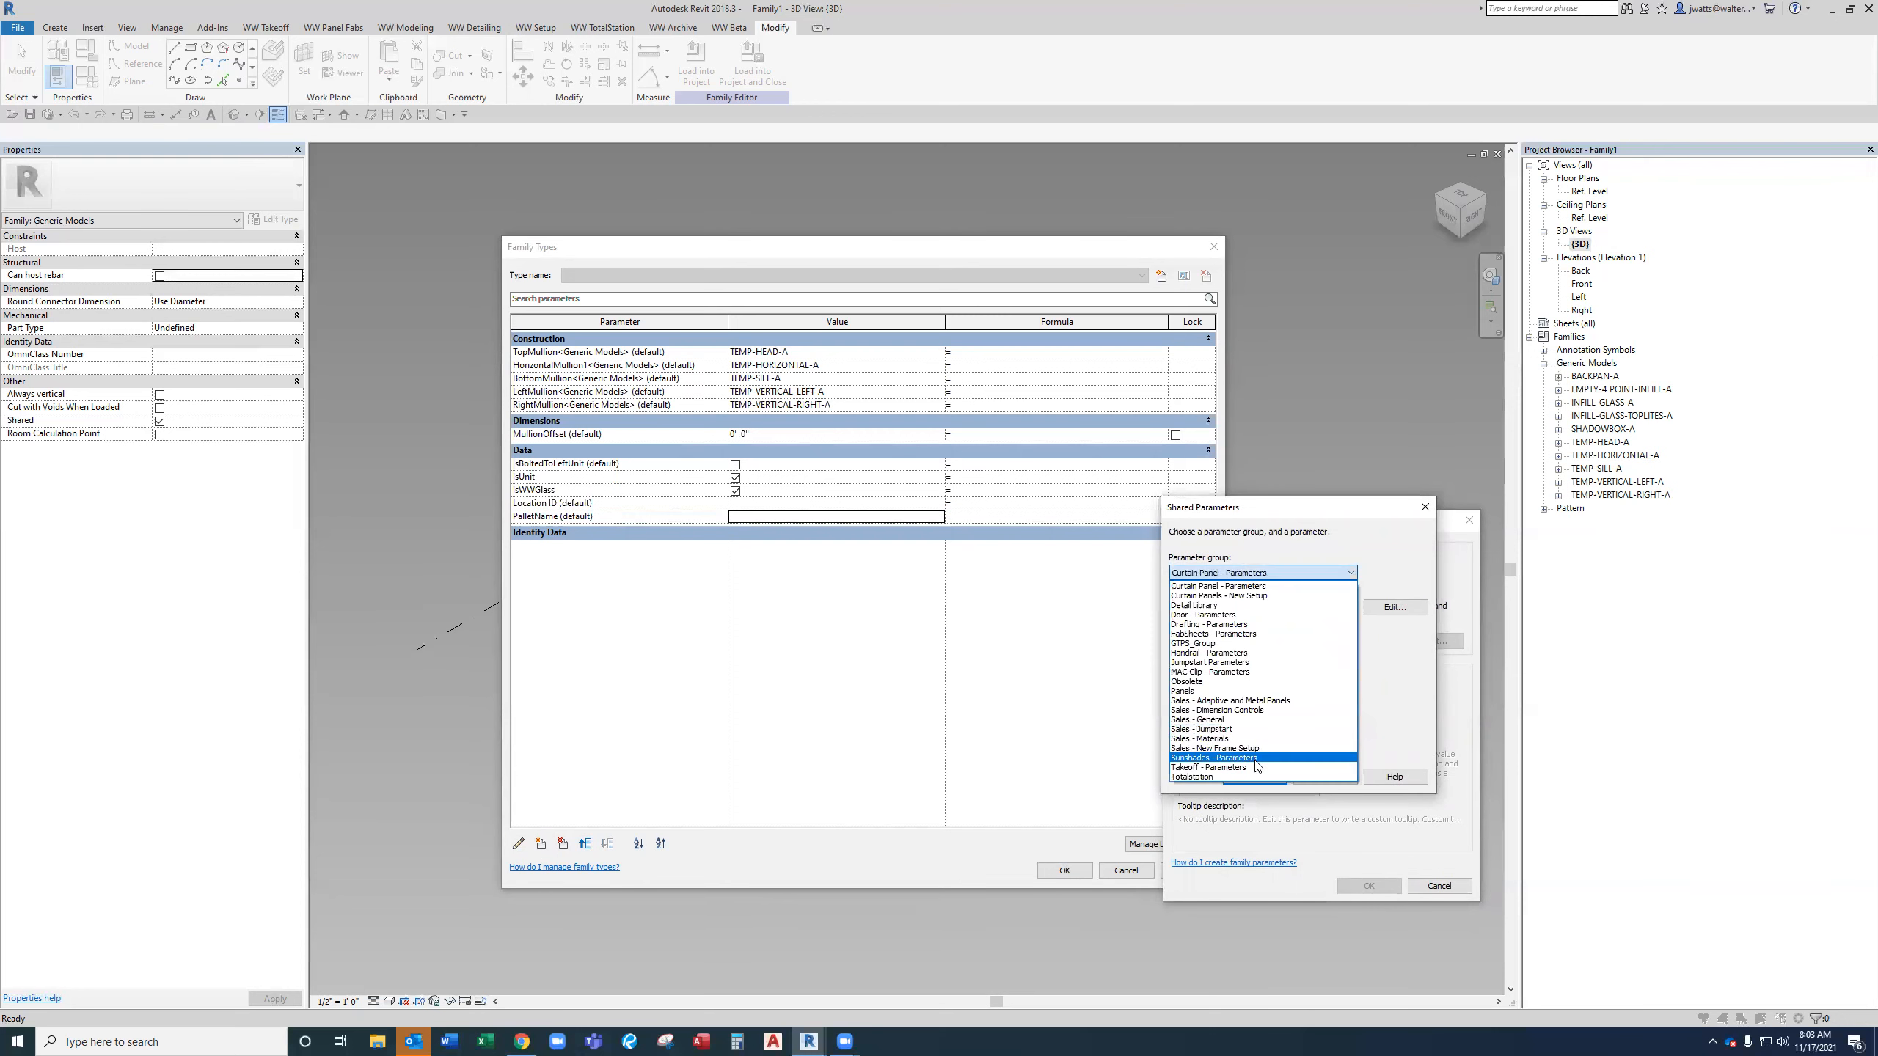
click(1255, 774)
click(1277, 700)
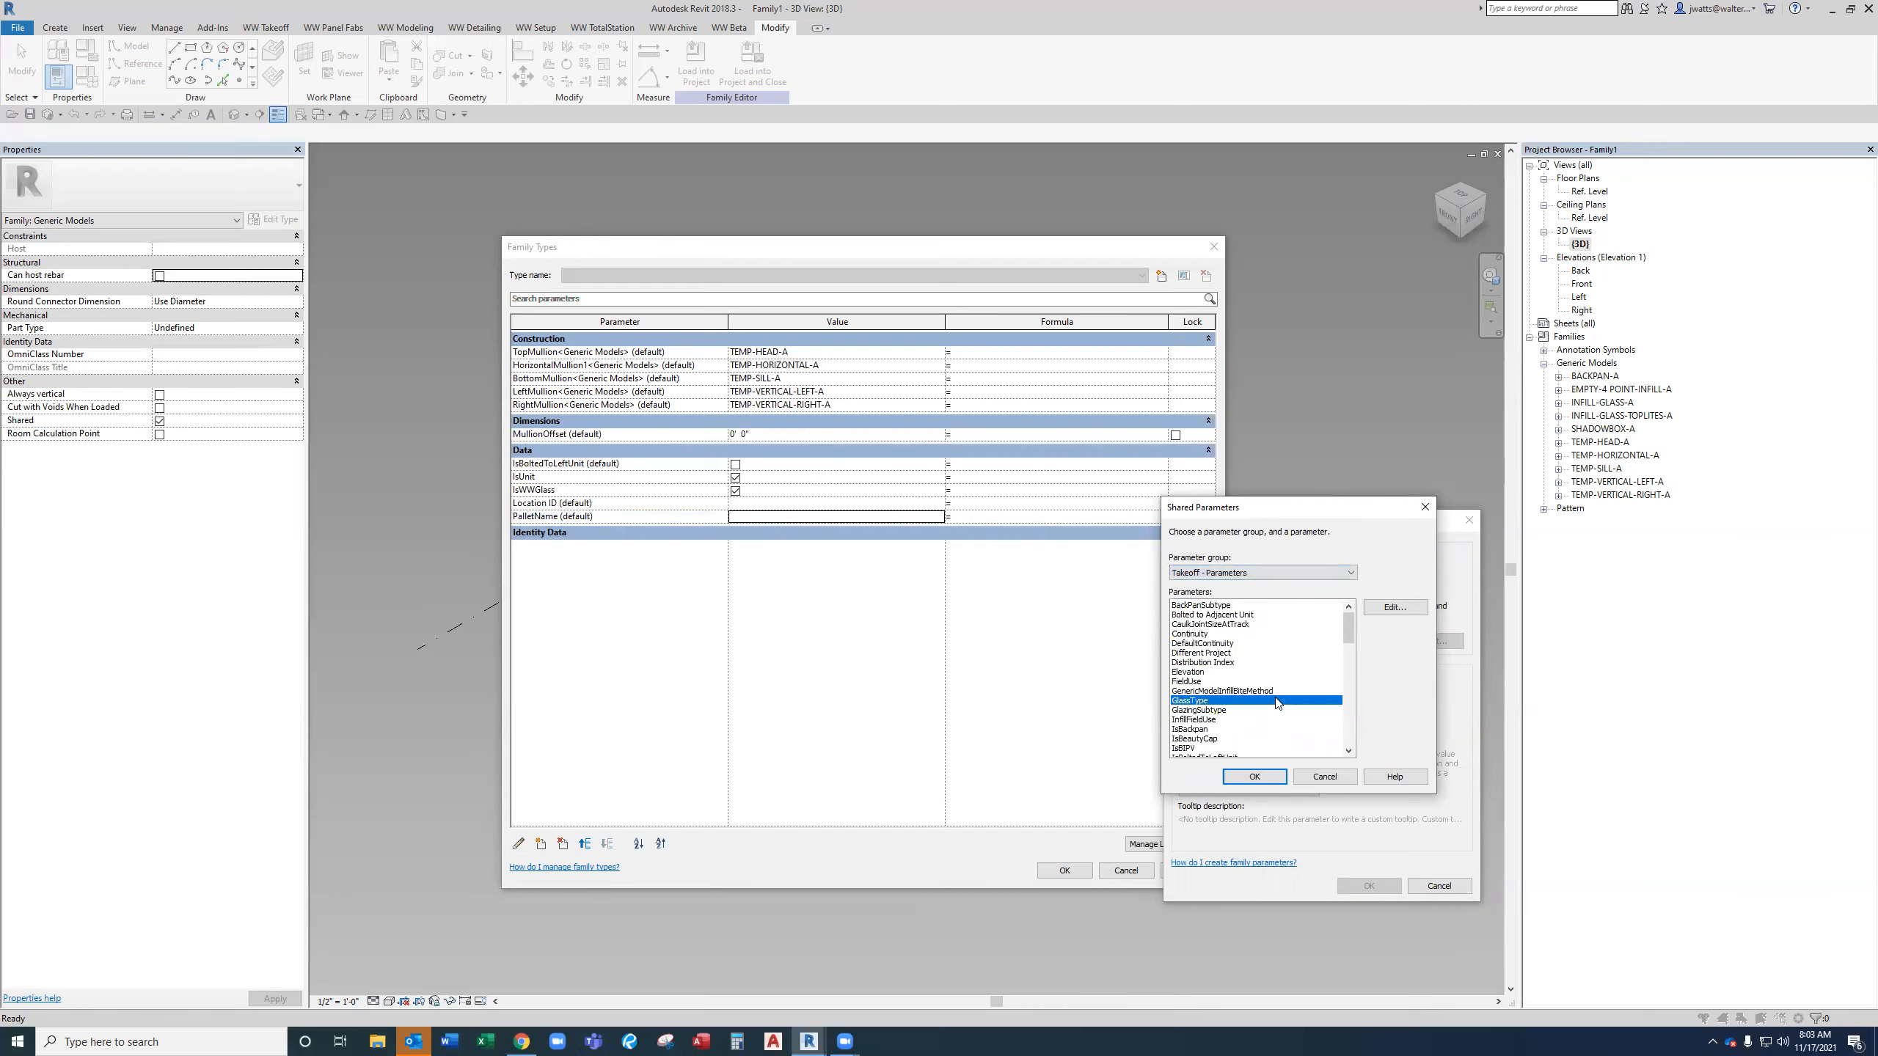
scroll(1278, 703, down, 5)
double_click(1277, 703)
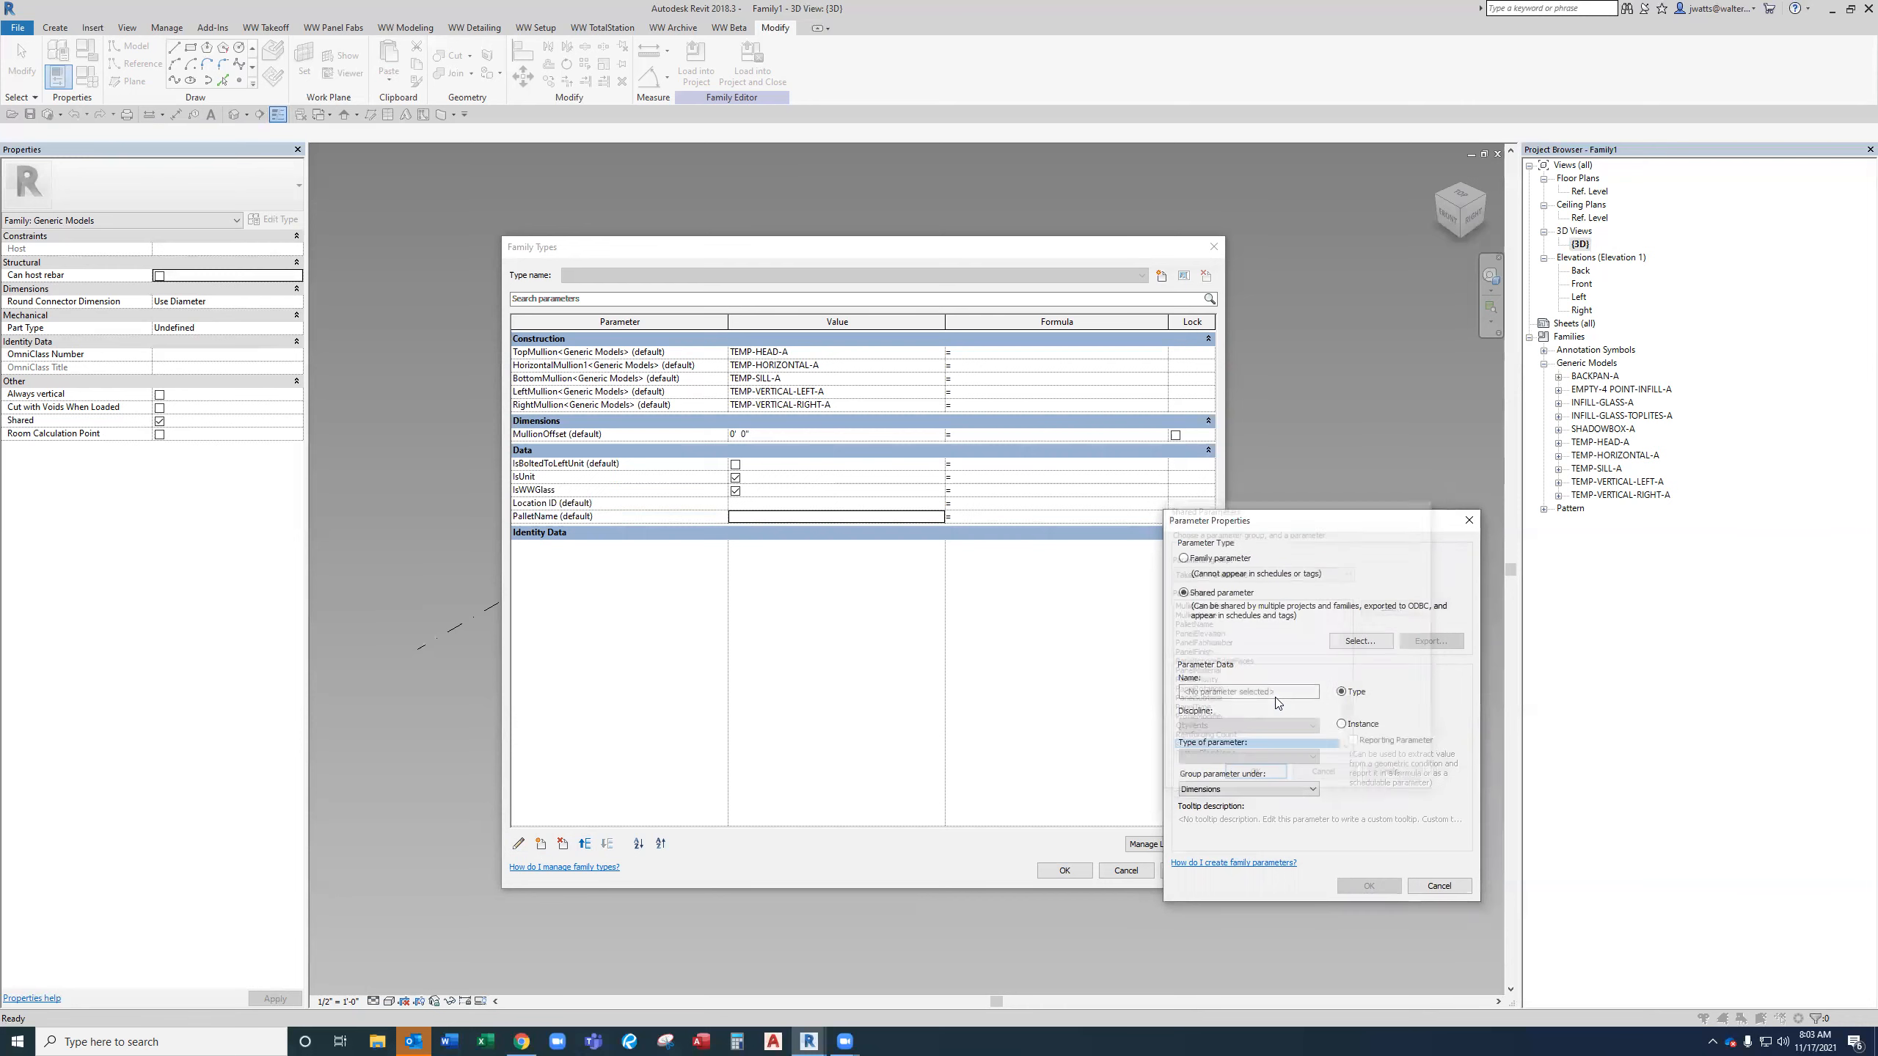
click(1248, 788)
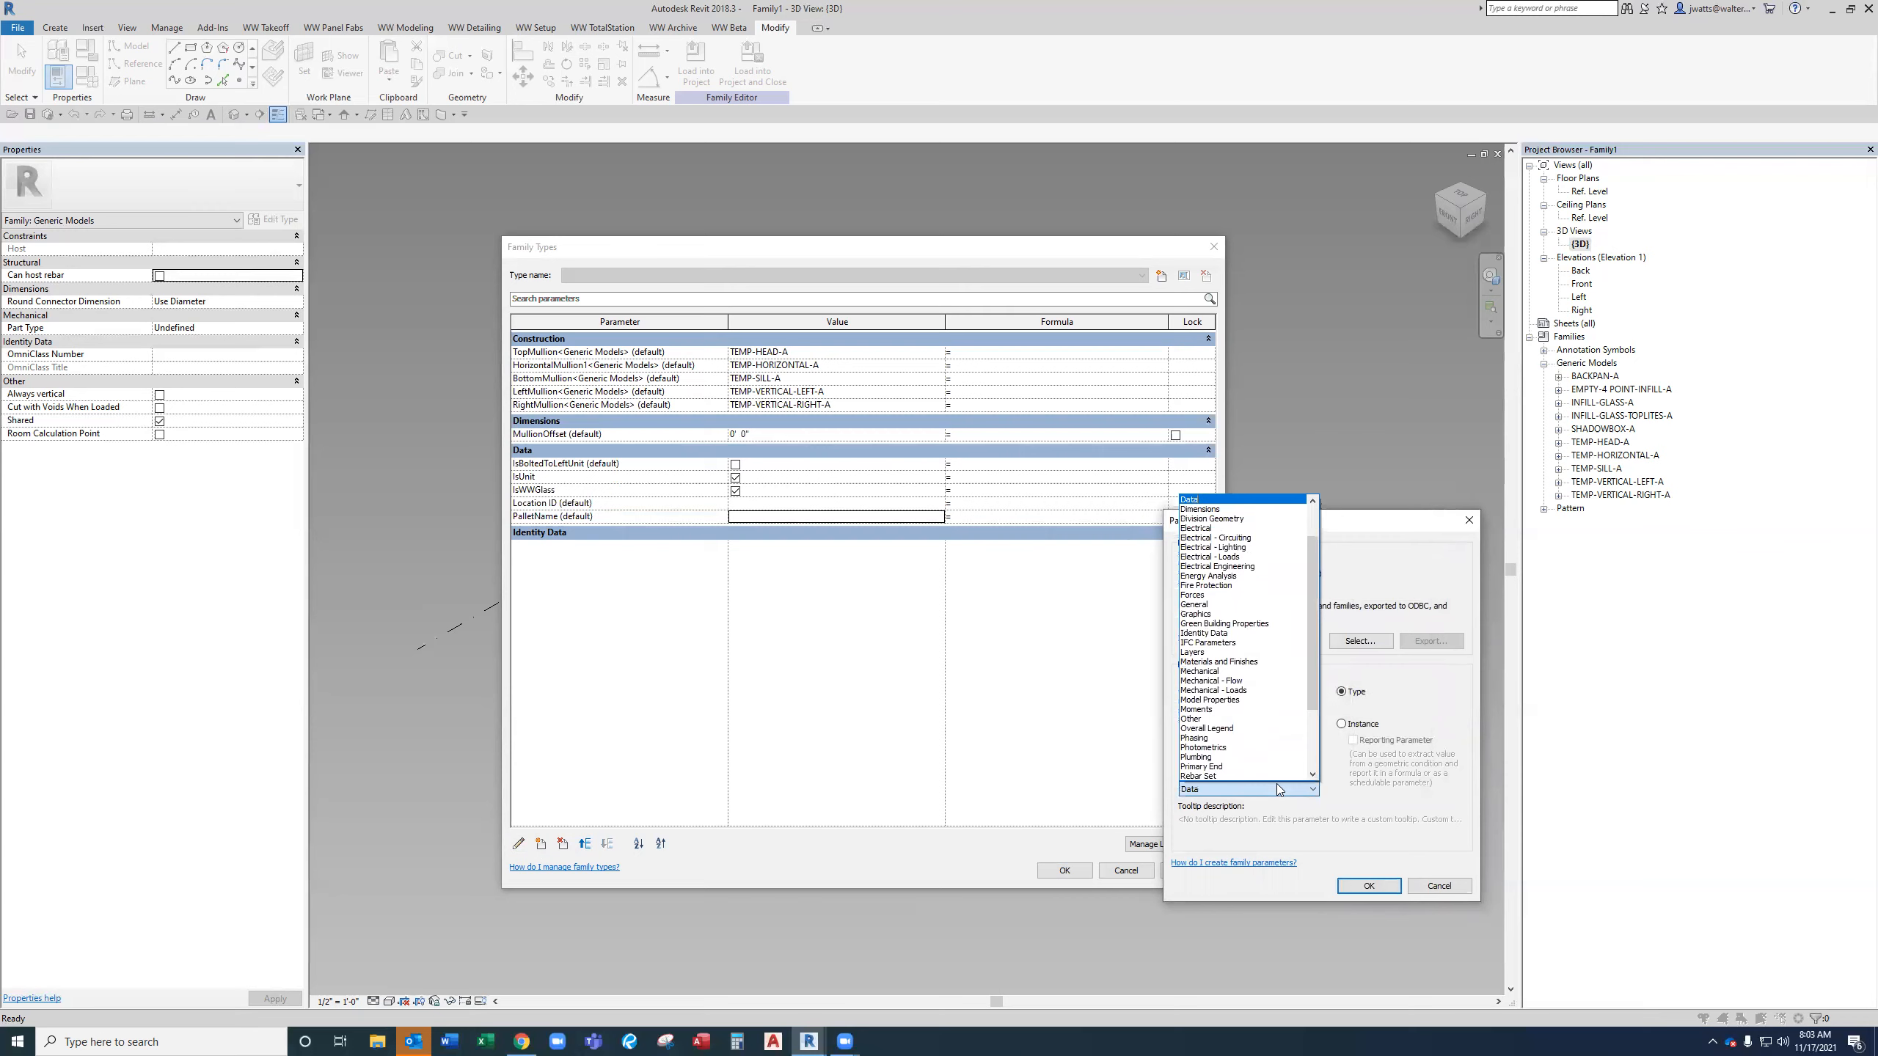
click(1220, 518)
click(1367, 885)
Add the shared parameter UnitNumber from Takeoff - Parameters grouped under Data.
click(541, 844)
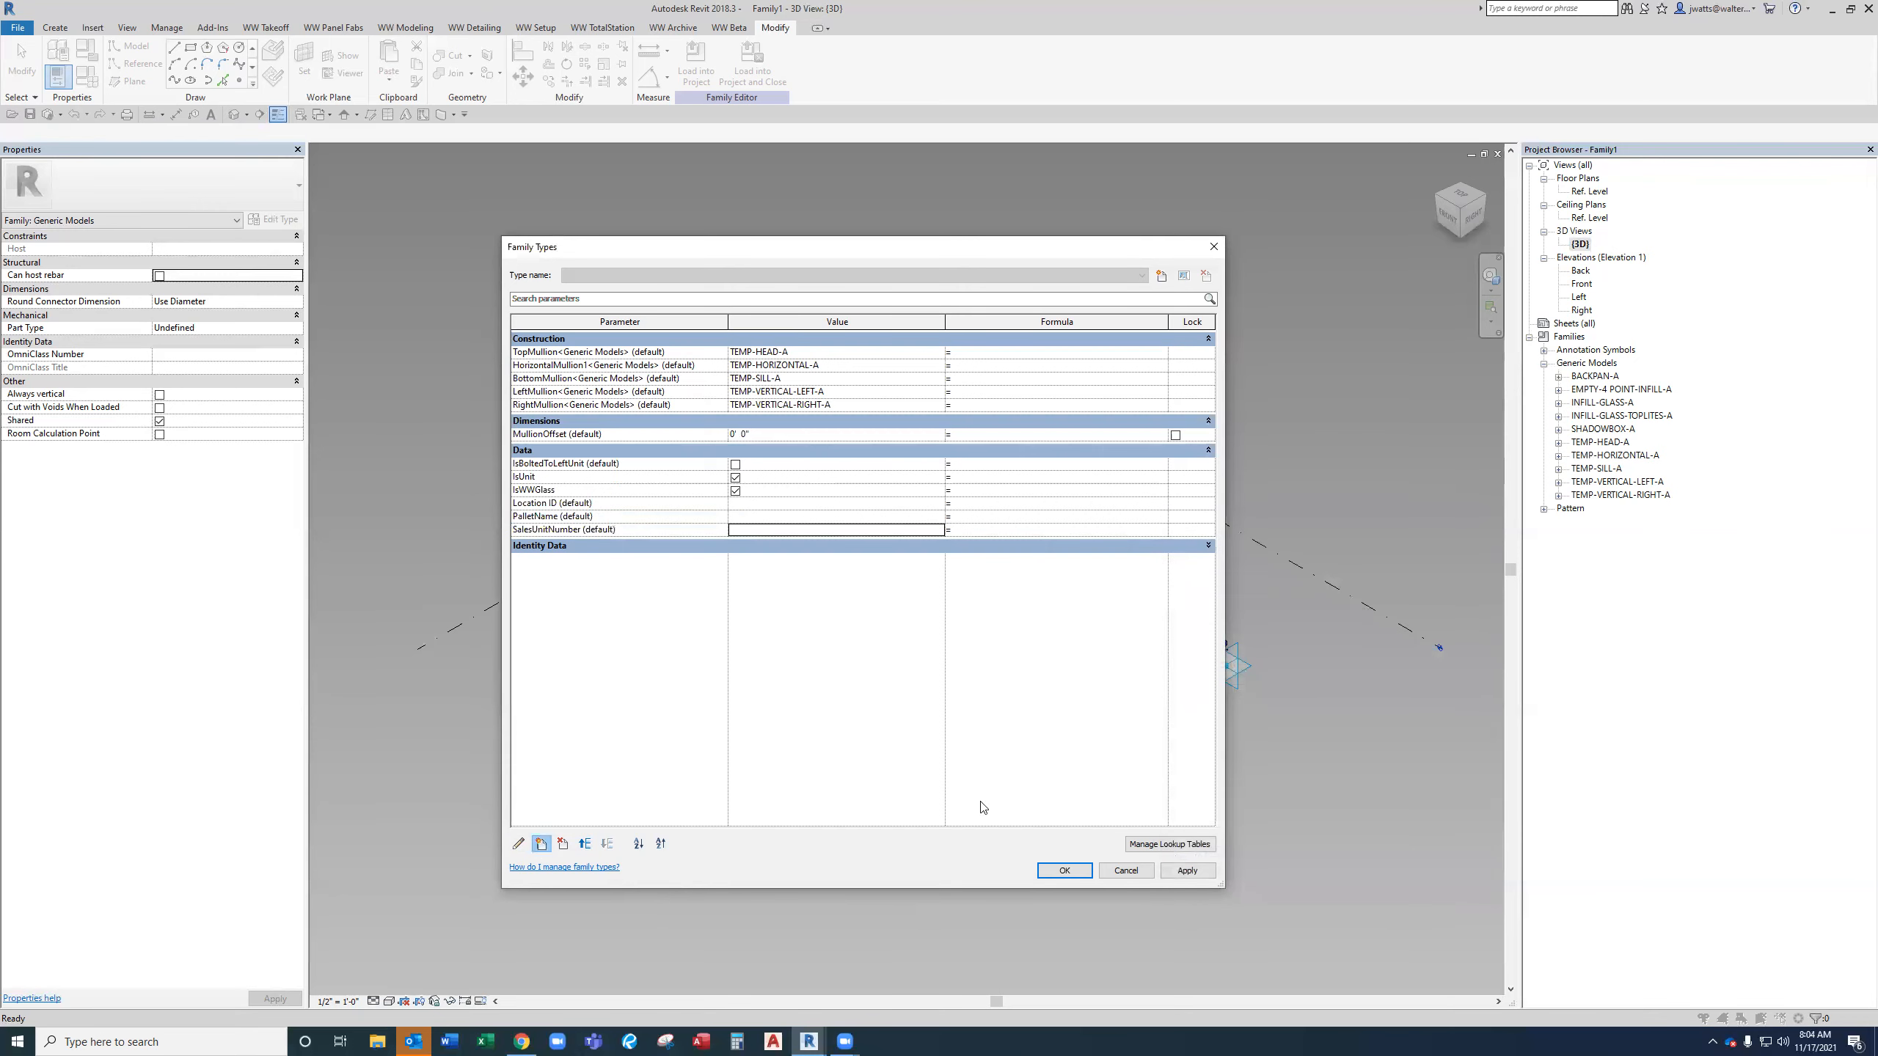
click(1196, 594)
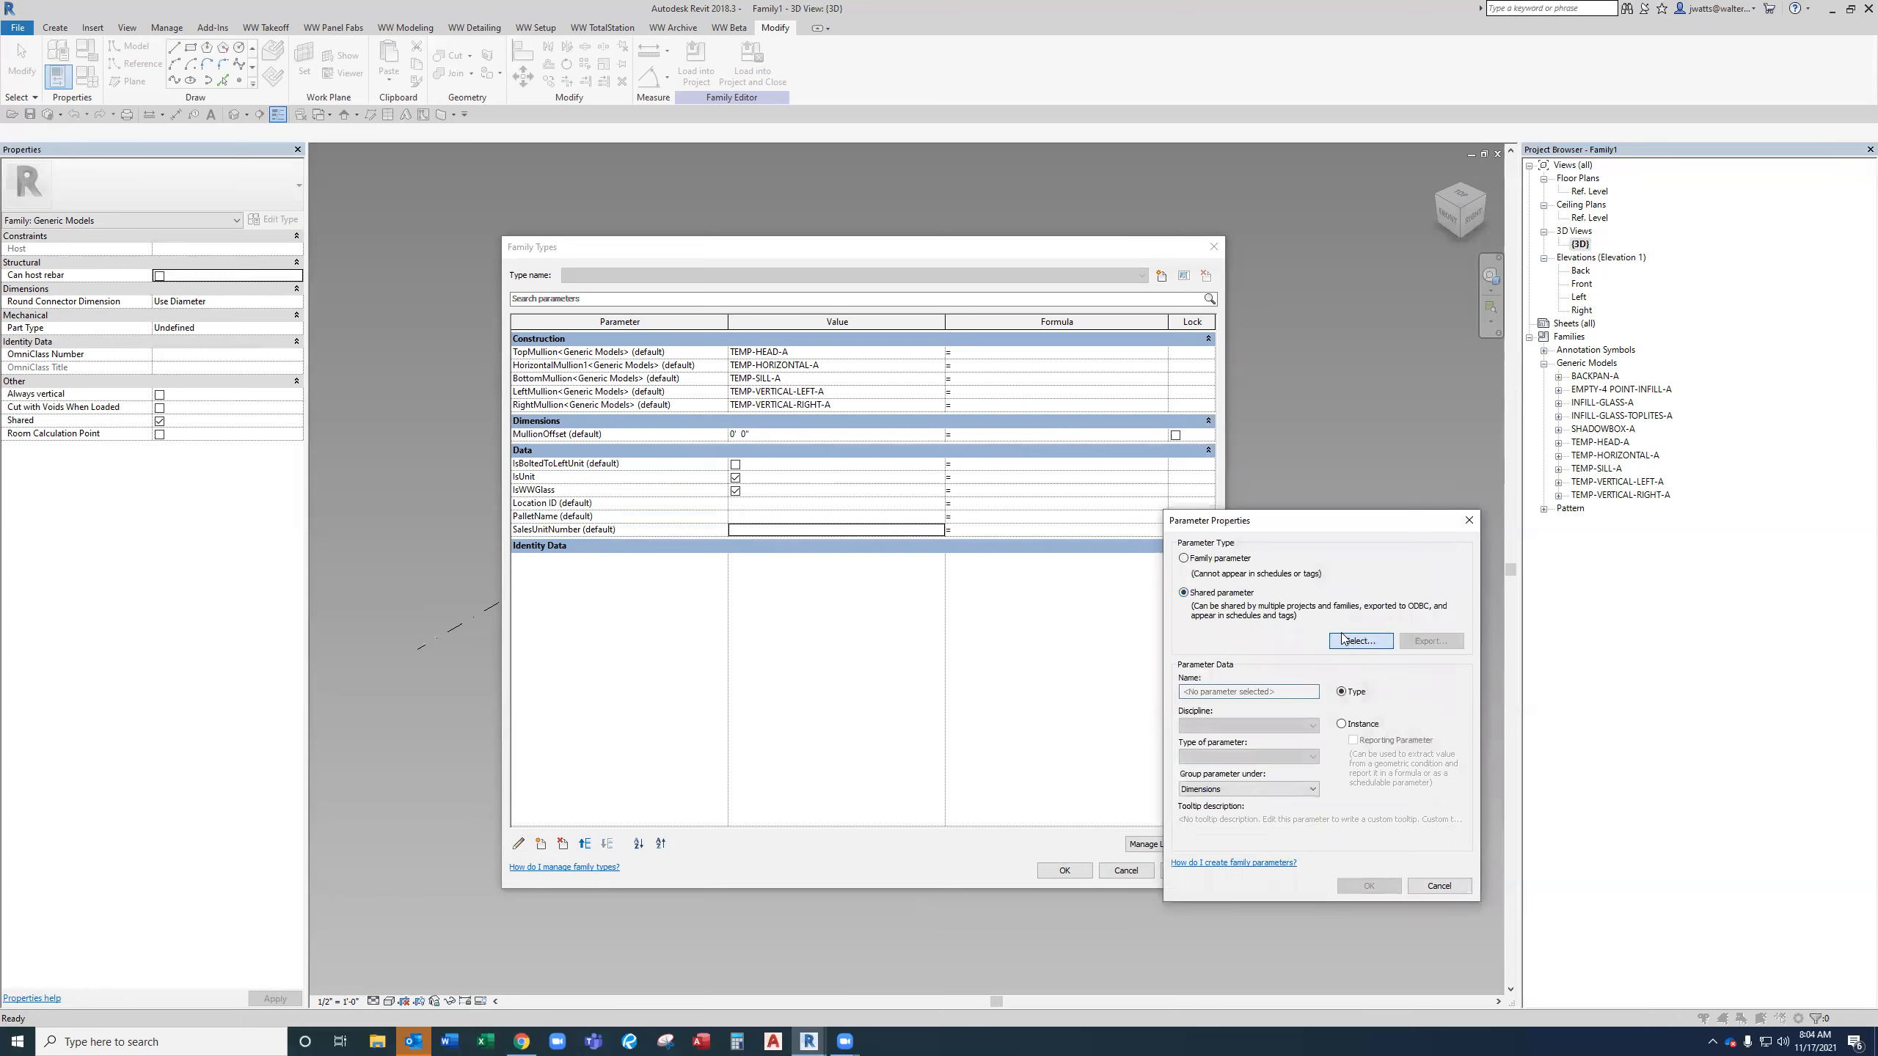
click(1360, 640)
click(1283, 573)
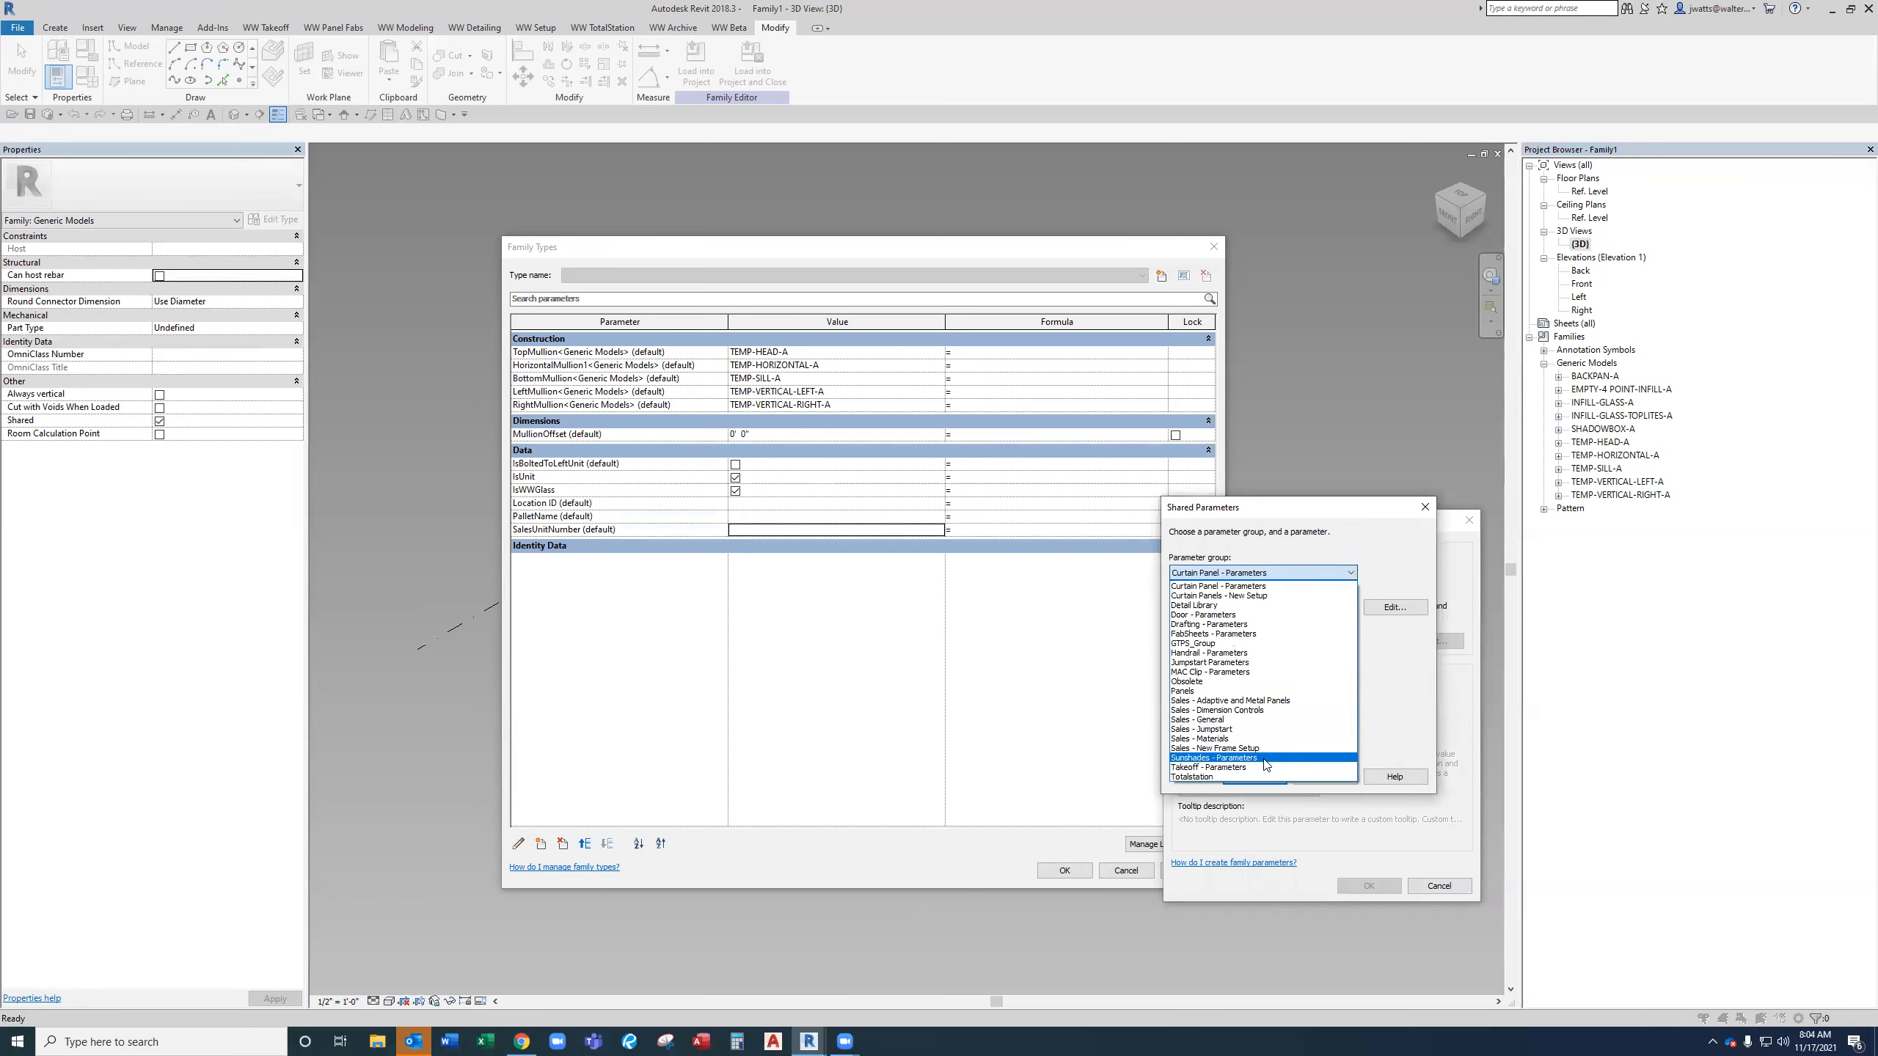
click(1265, 758)
click(1284, 568)
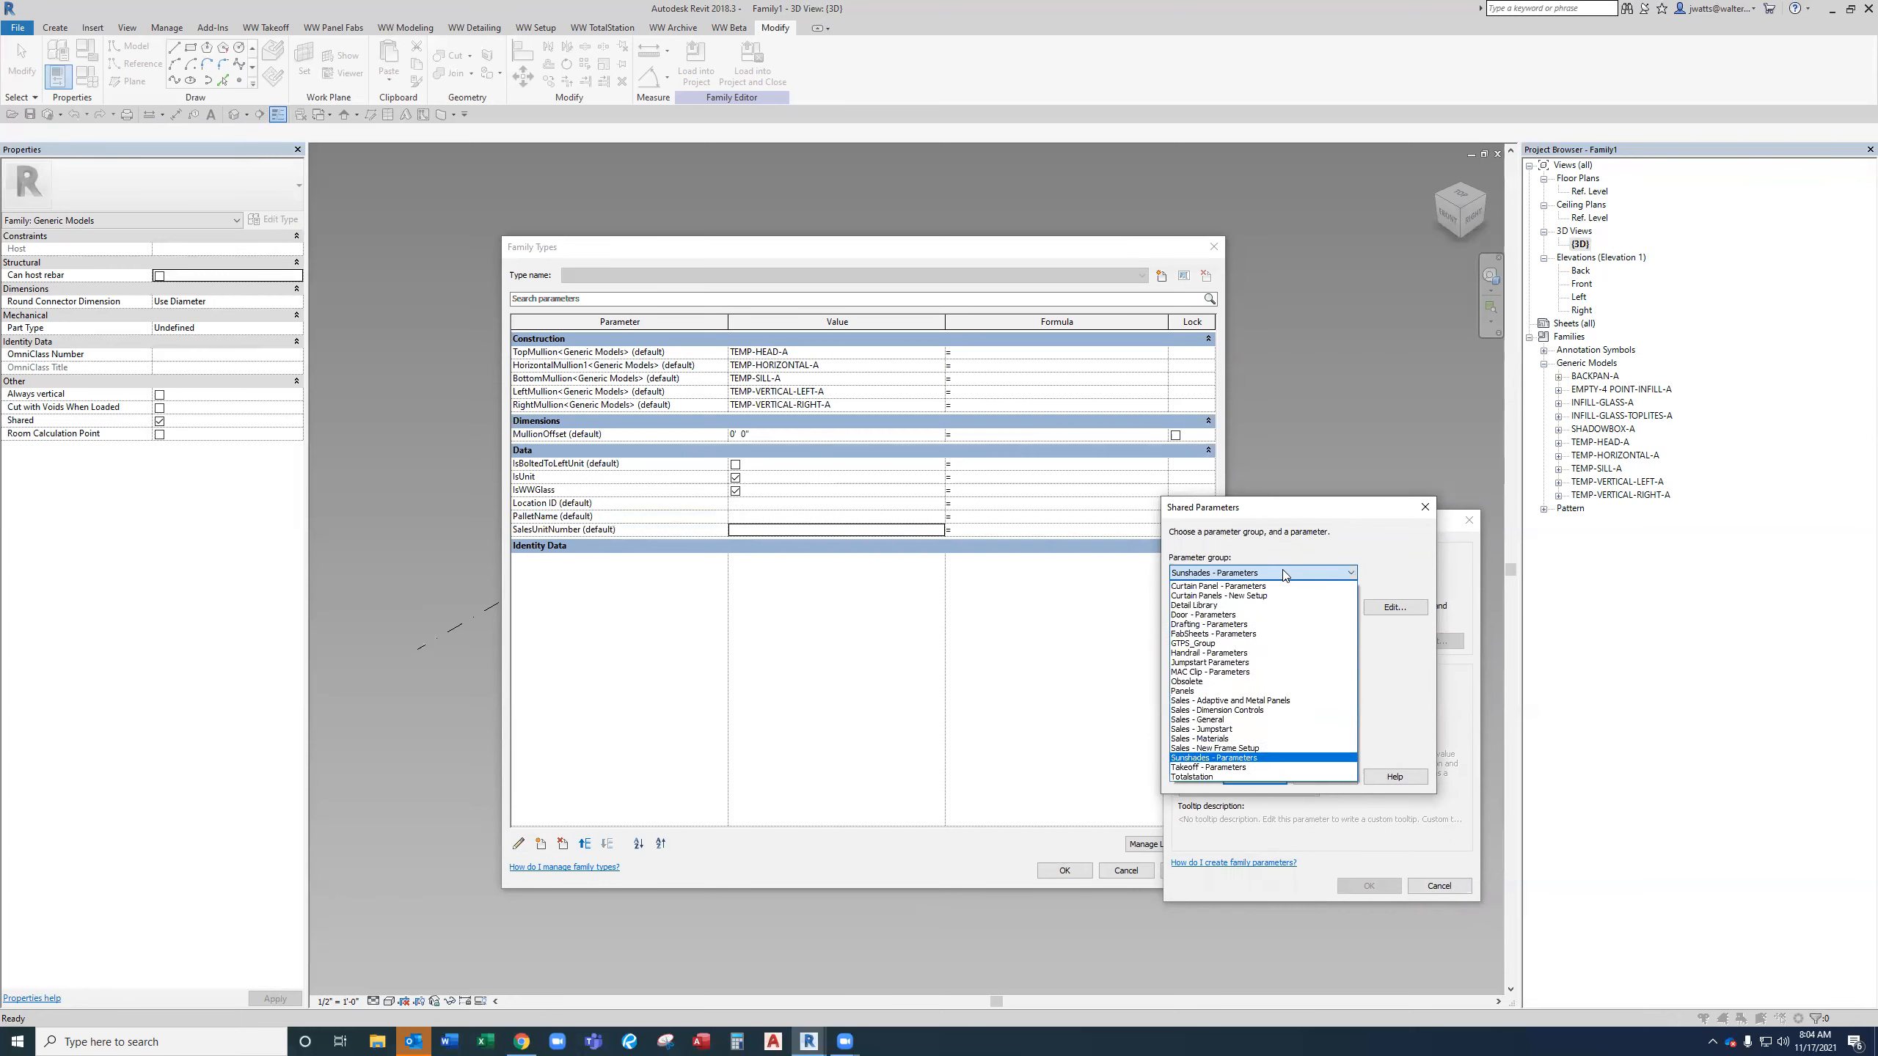
click(1272, 769)
click(1277, 713)
key(u)
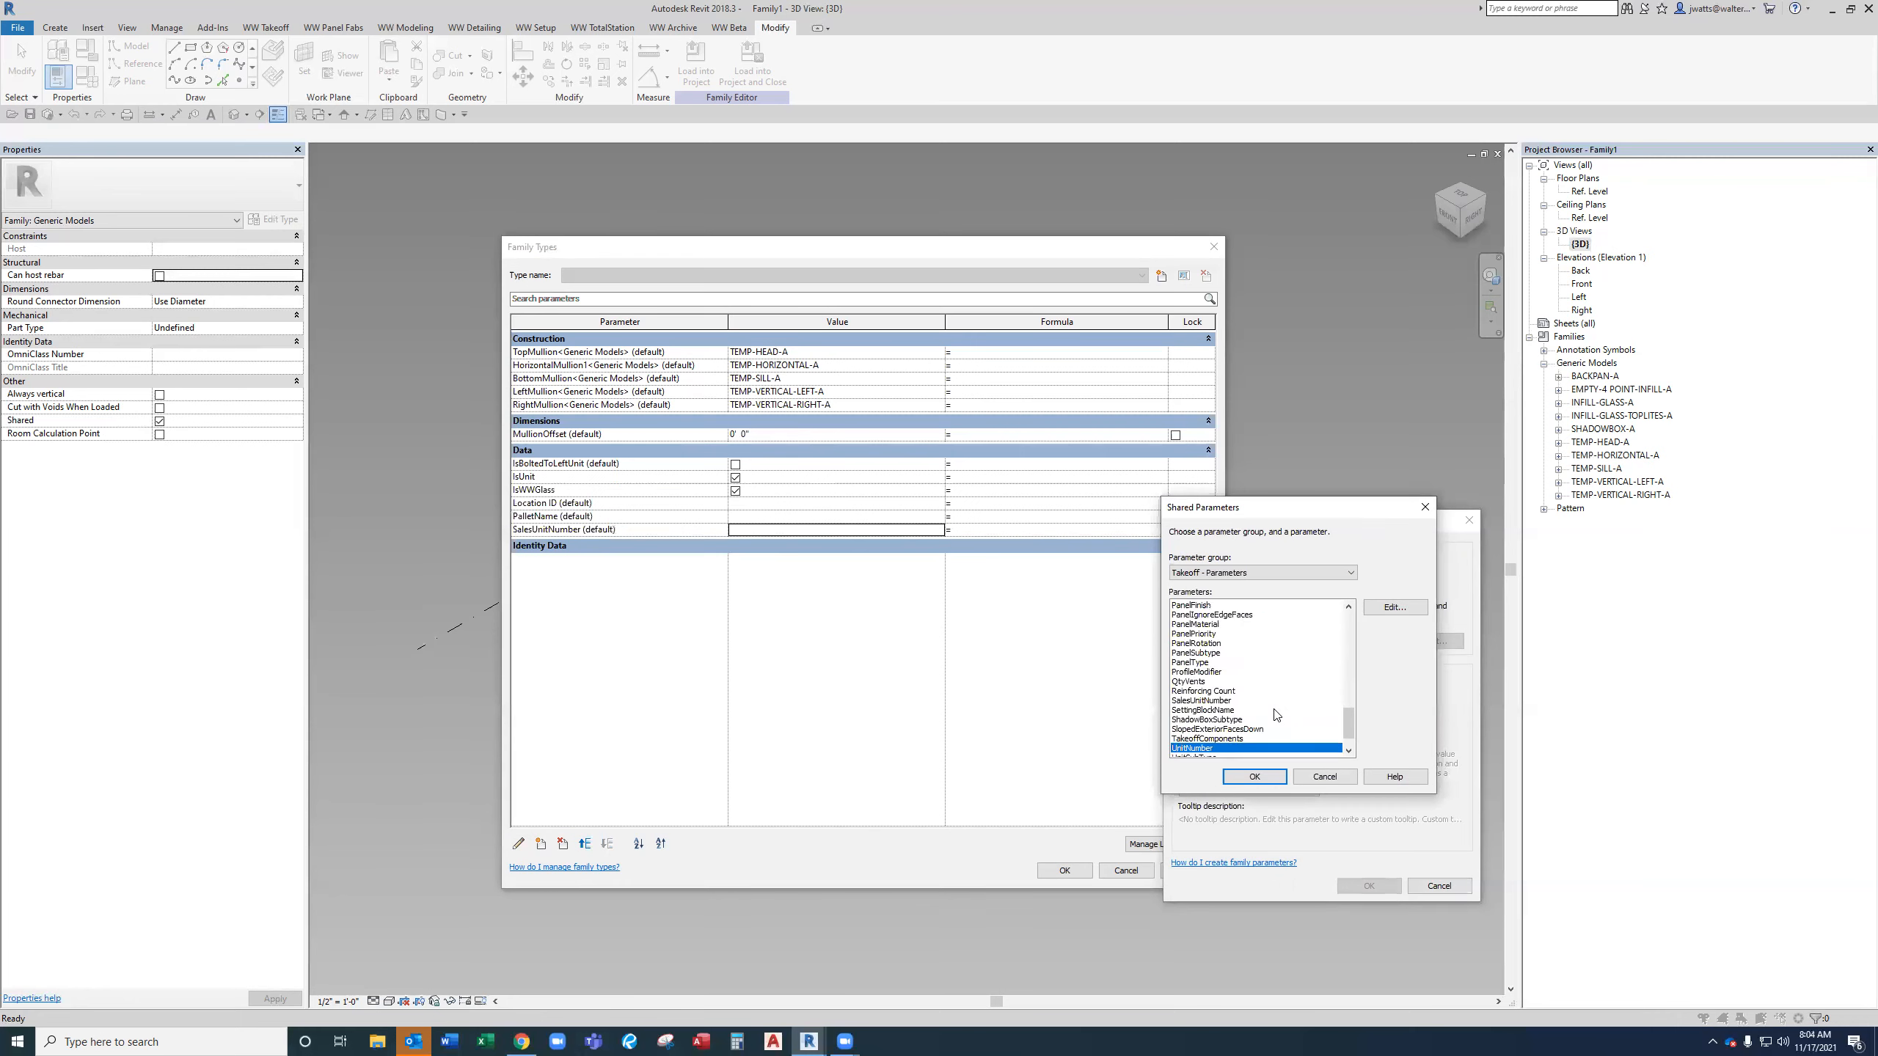
key(Return)
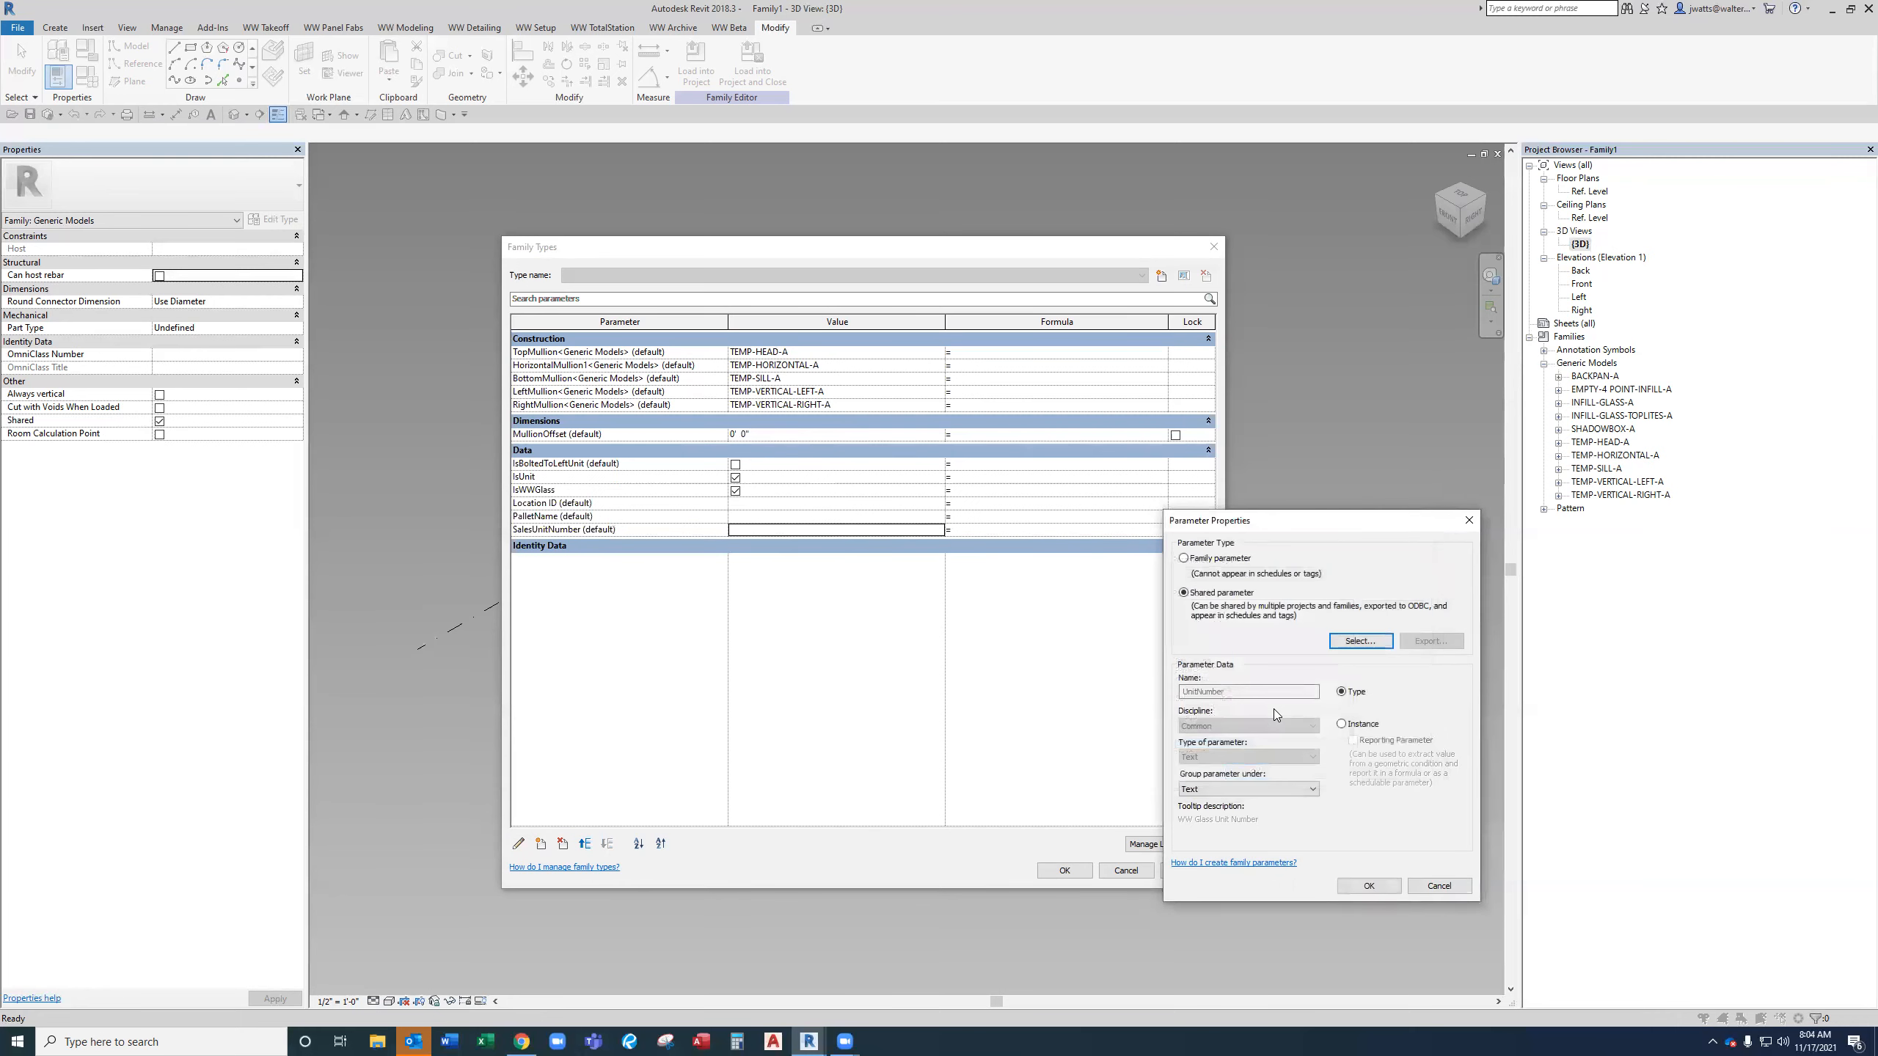
click(1305, 794)
key(d)
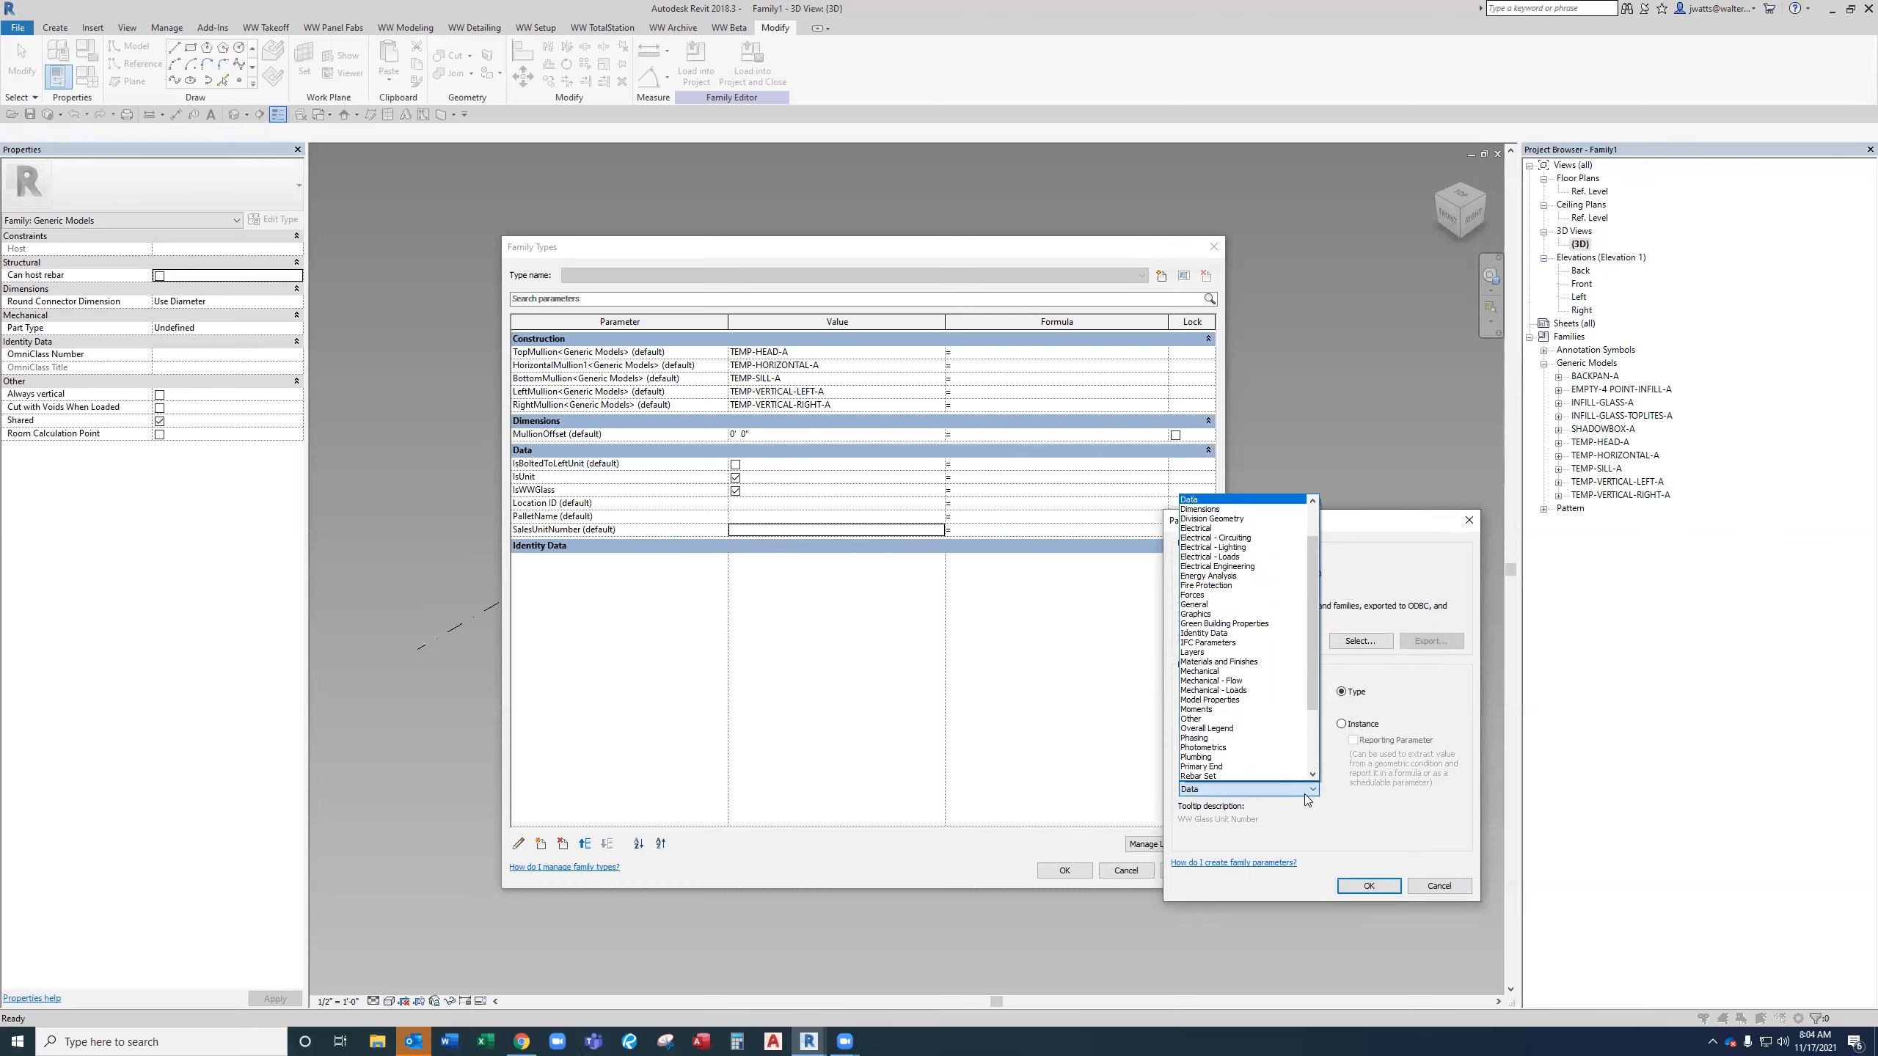
key(Return)
click(1370, 886)
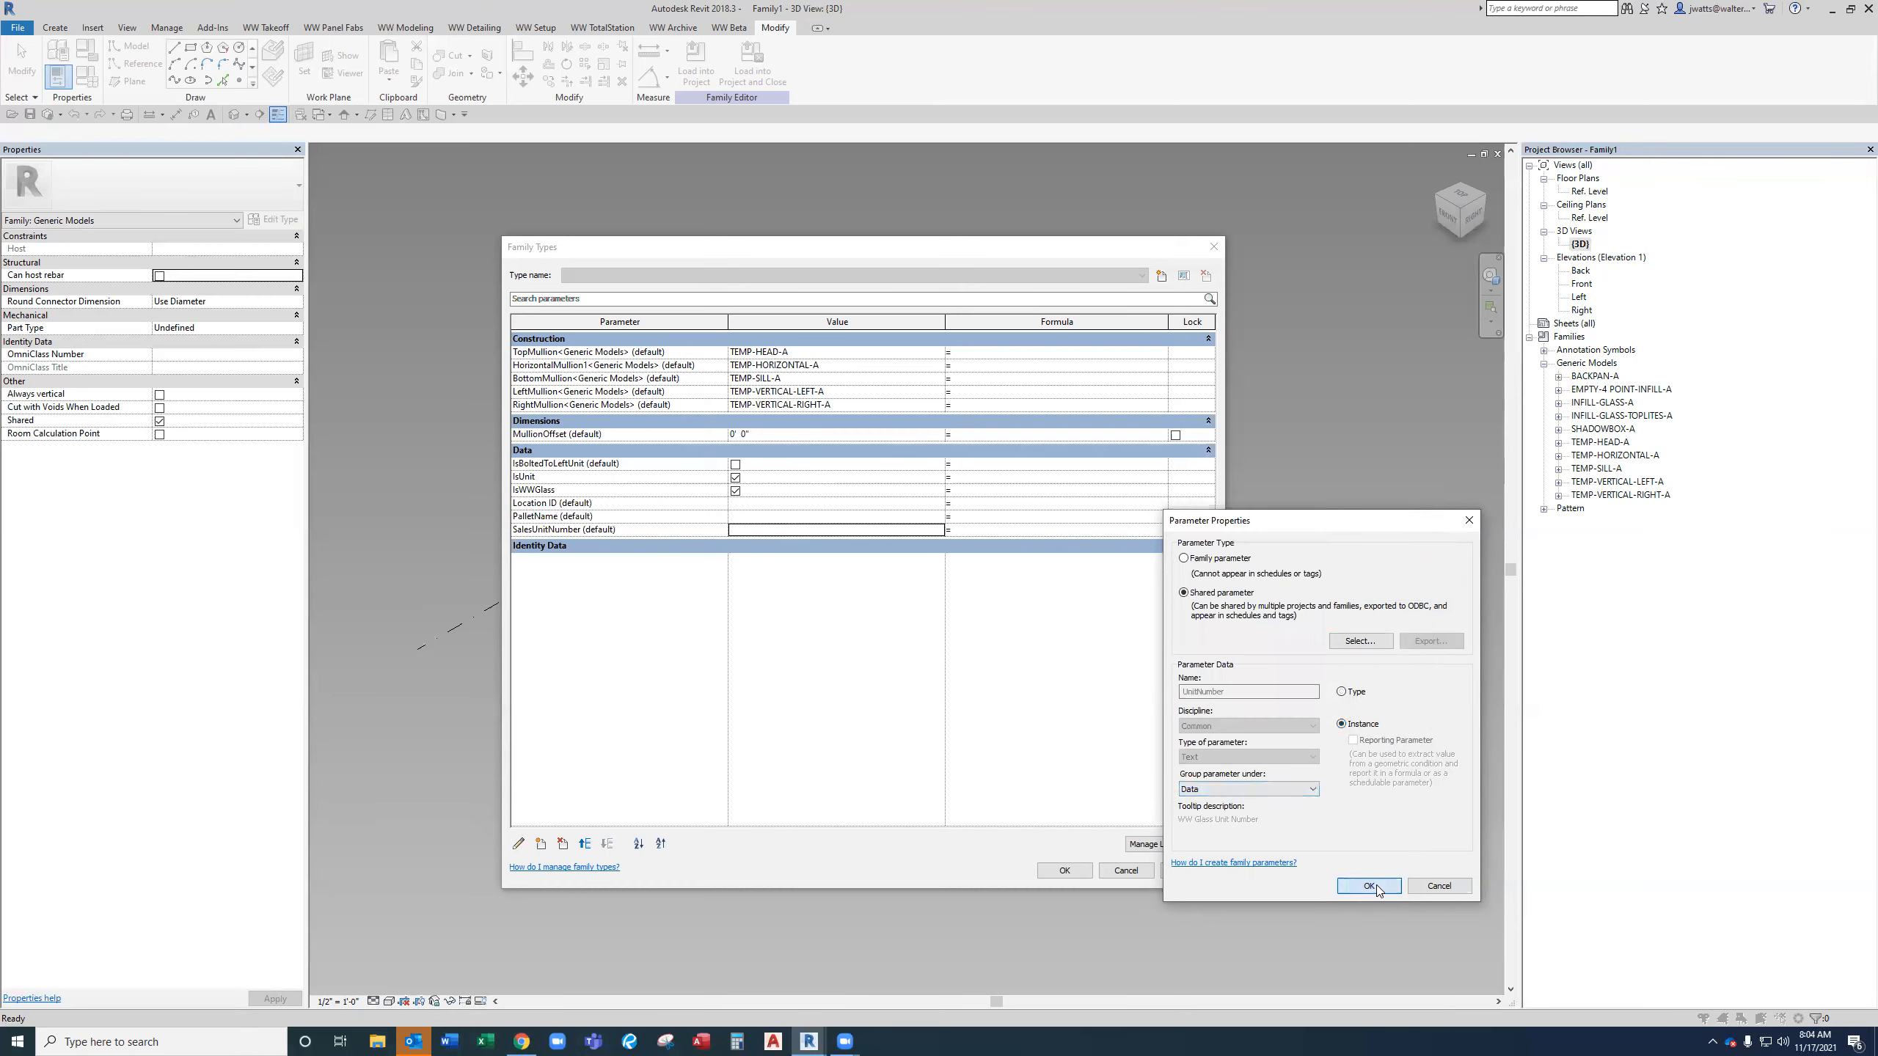
Add the shared parameter WeekAndDay from Takeoff - Parameters as an instance parameter grouped under Data.
click(543, 844)
click(1185, 593)
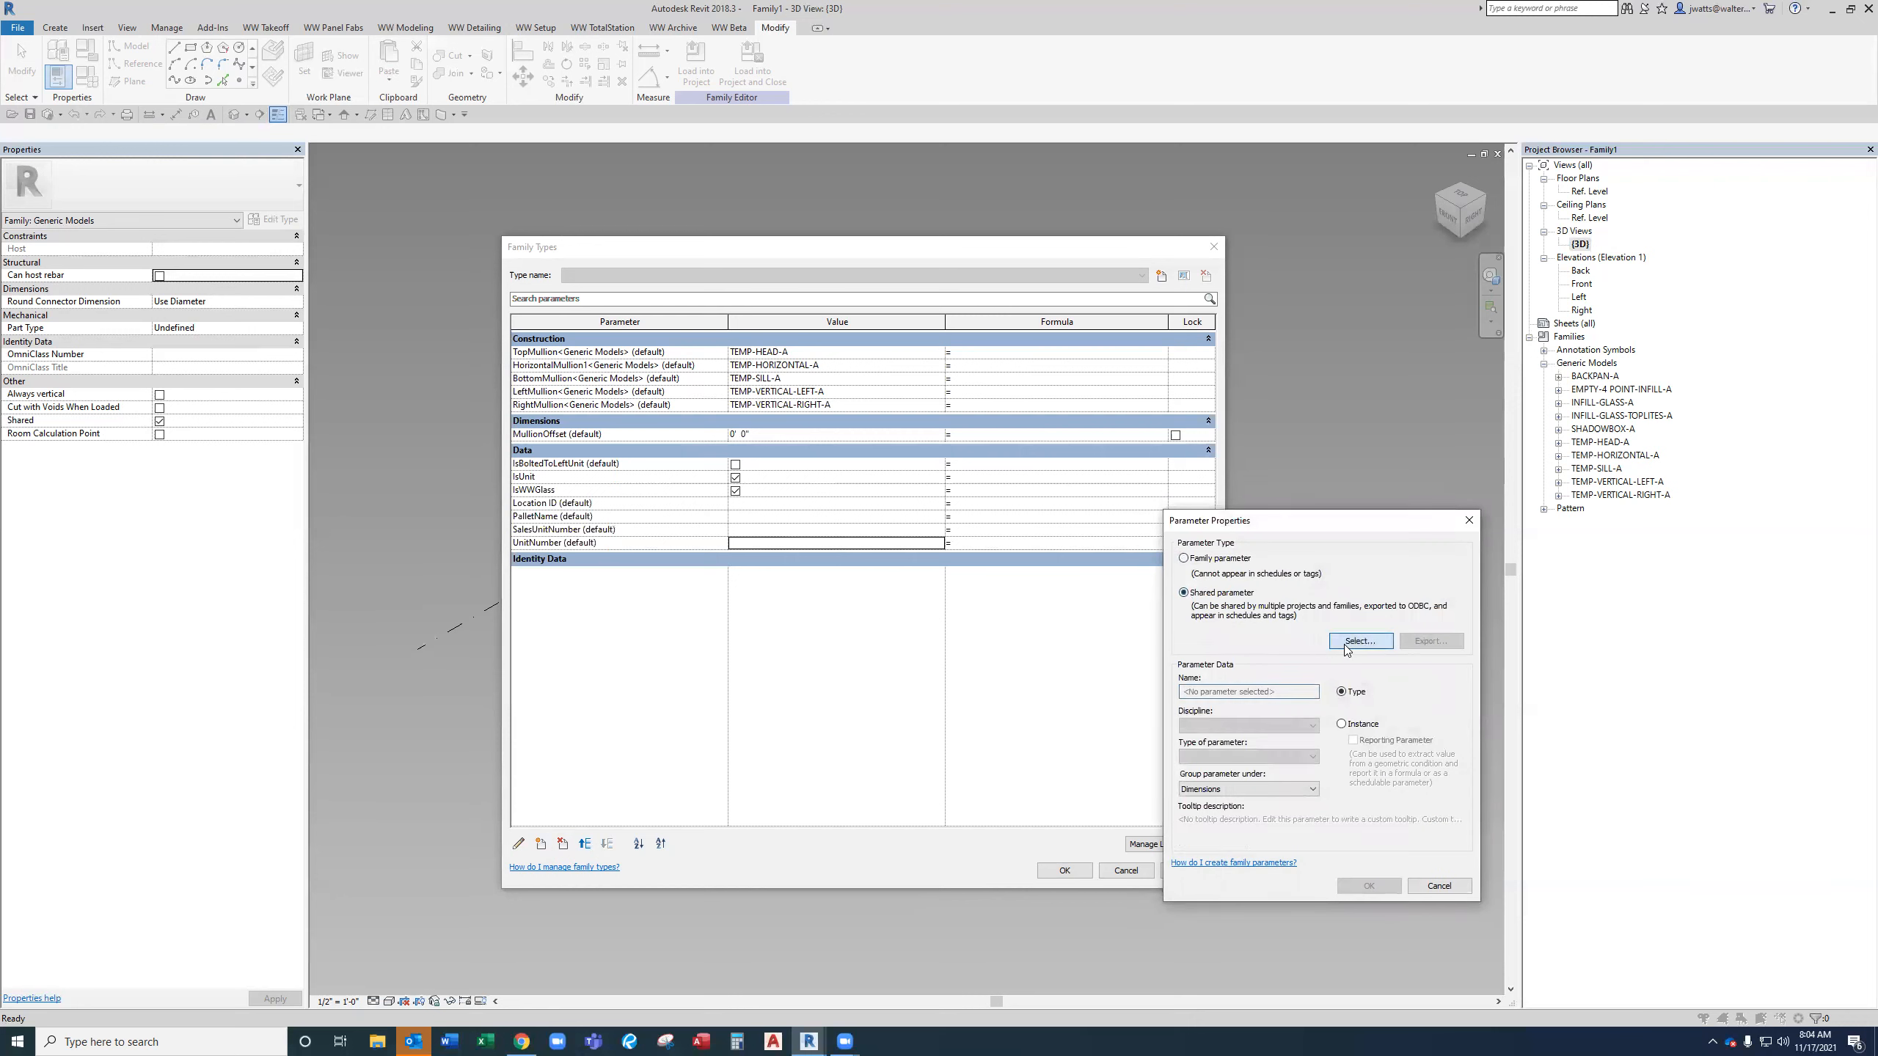
click(1359, 640)
click(1198, 568)
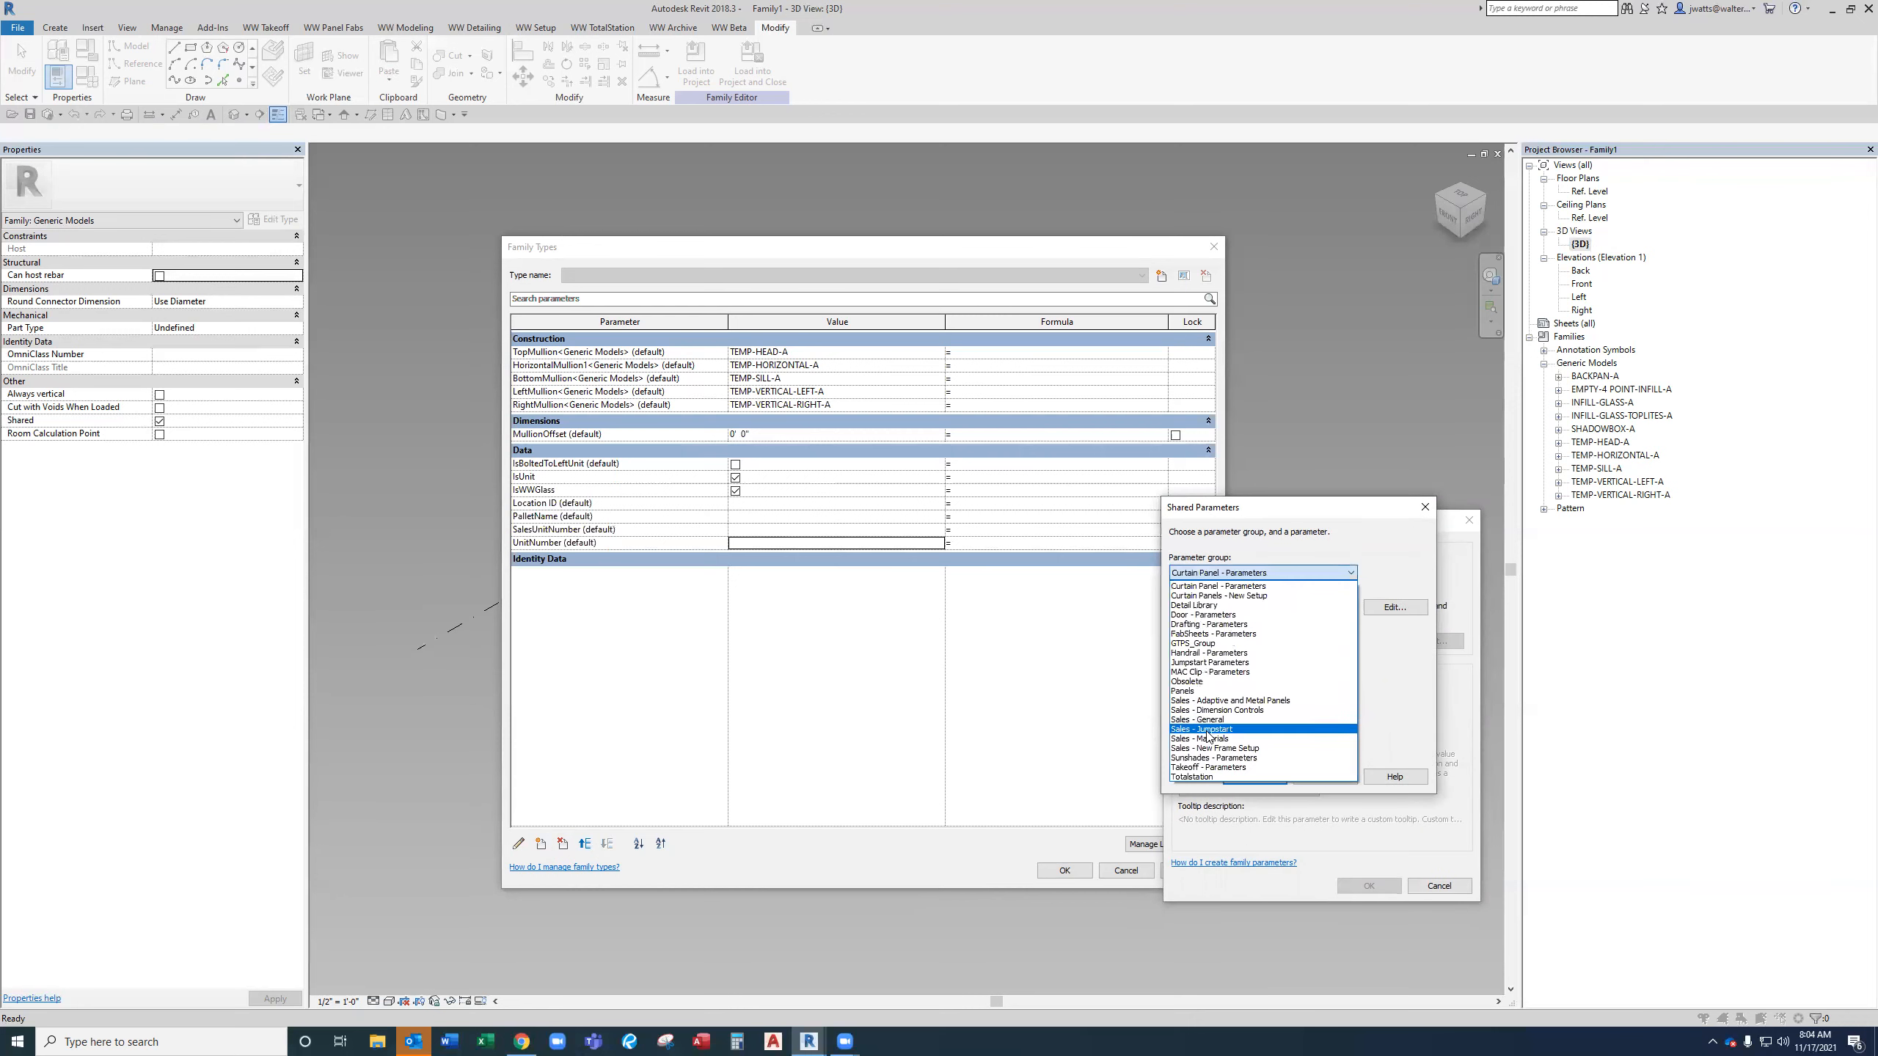
click(1219, 769)
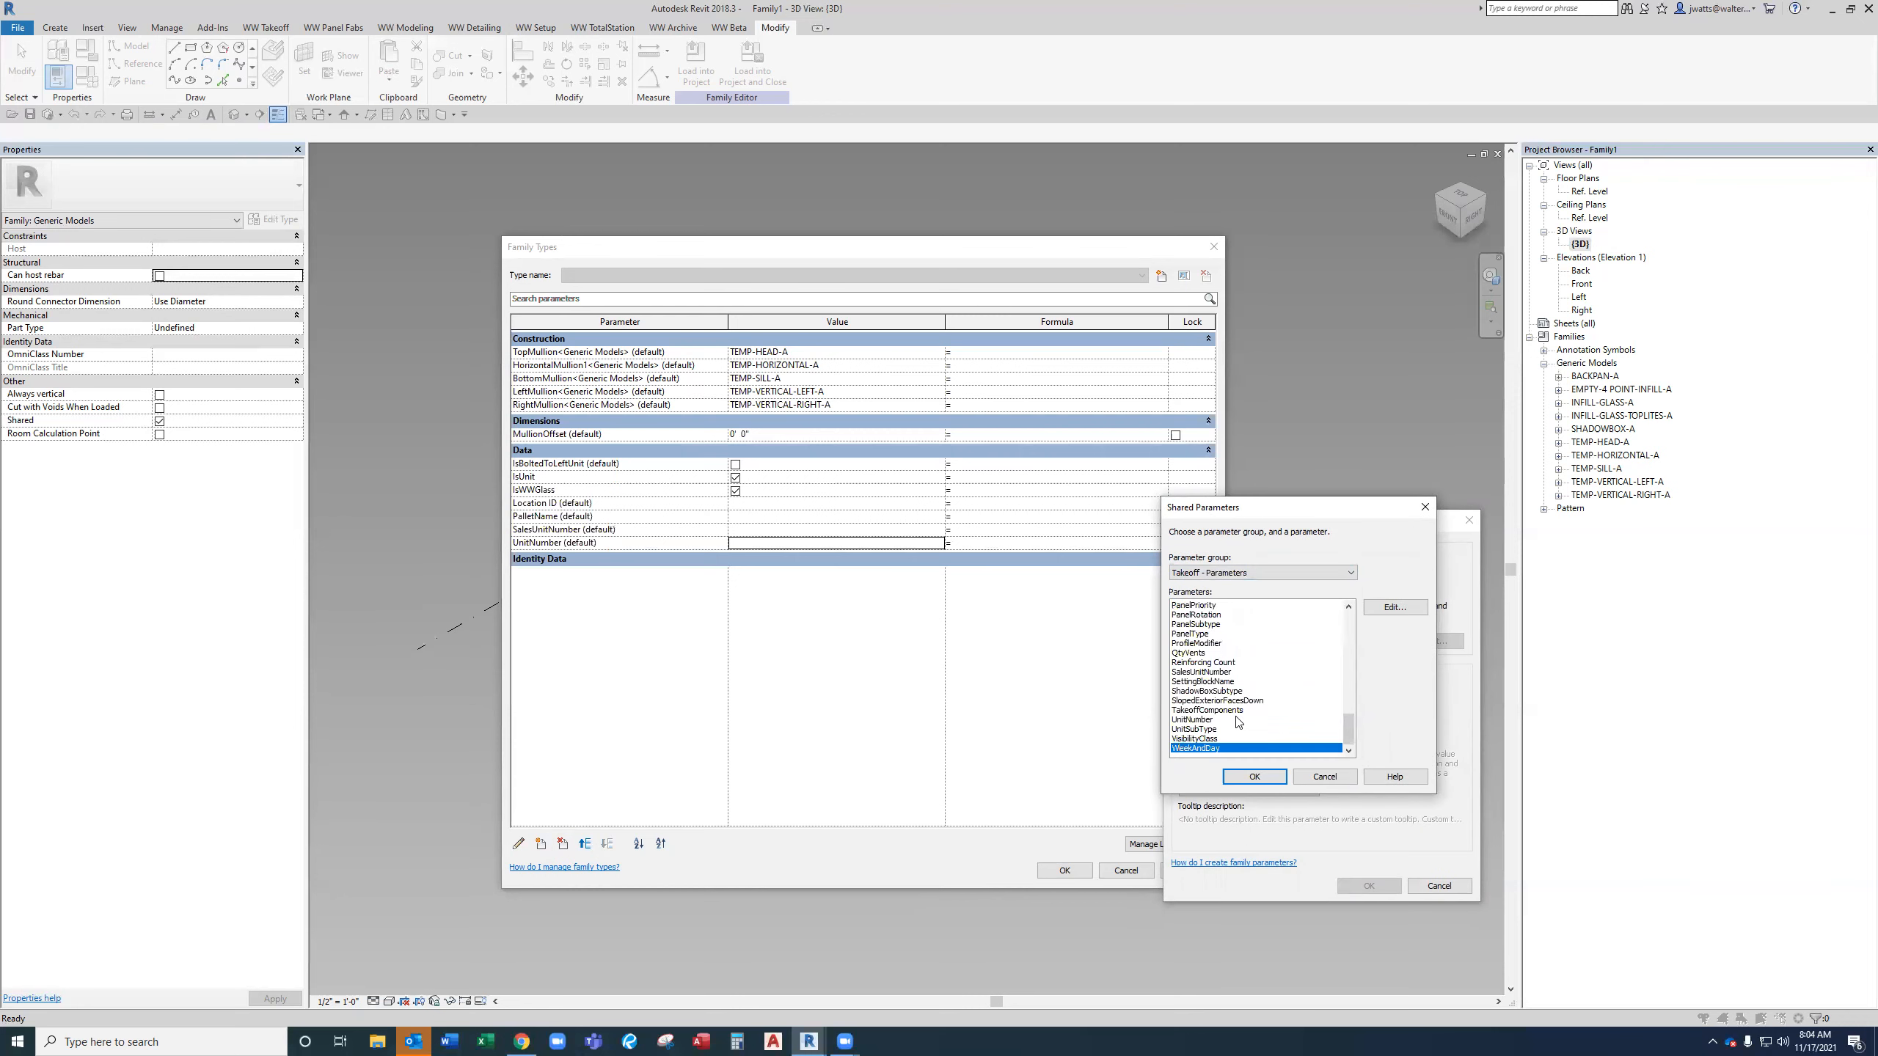
click(1249, 776)
click(1243, 789)
click(1243, 789)
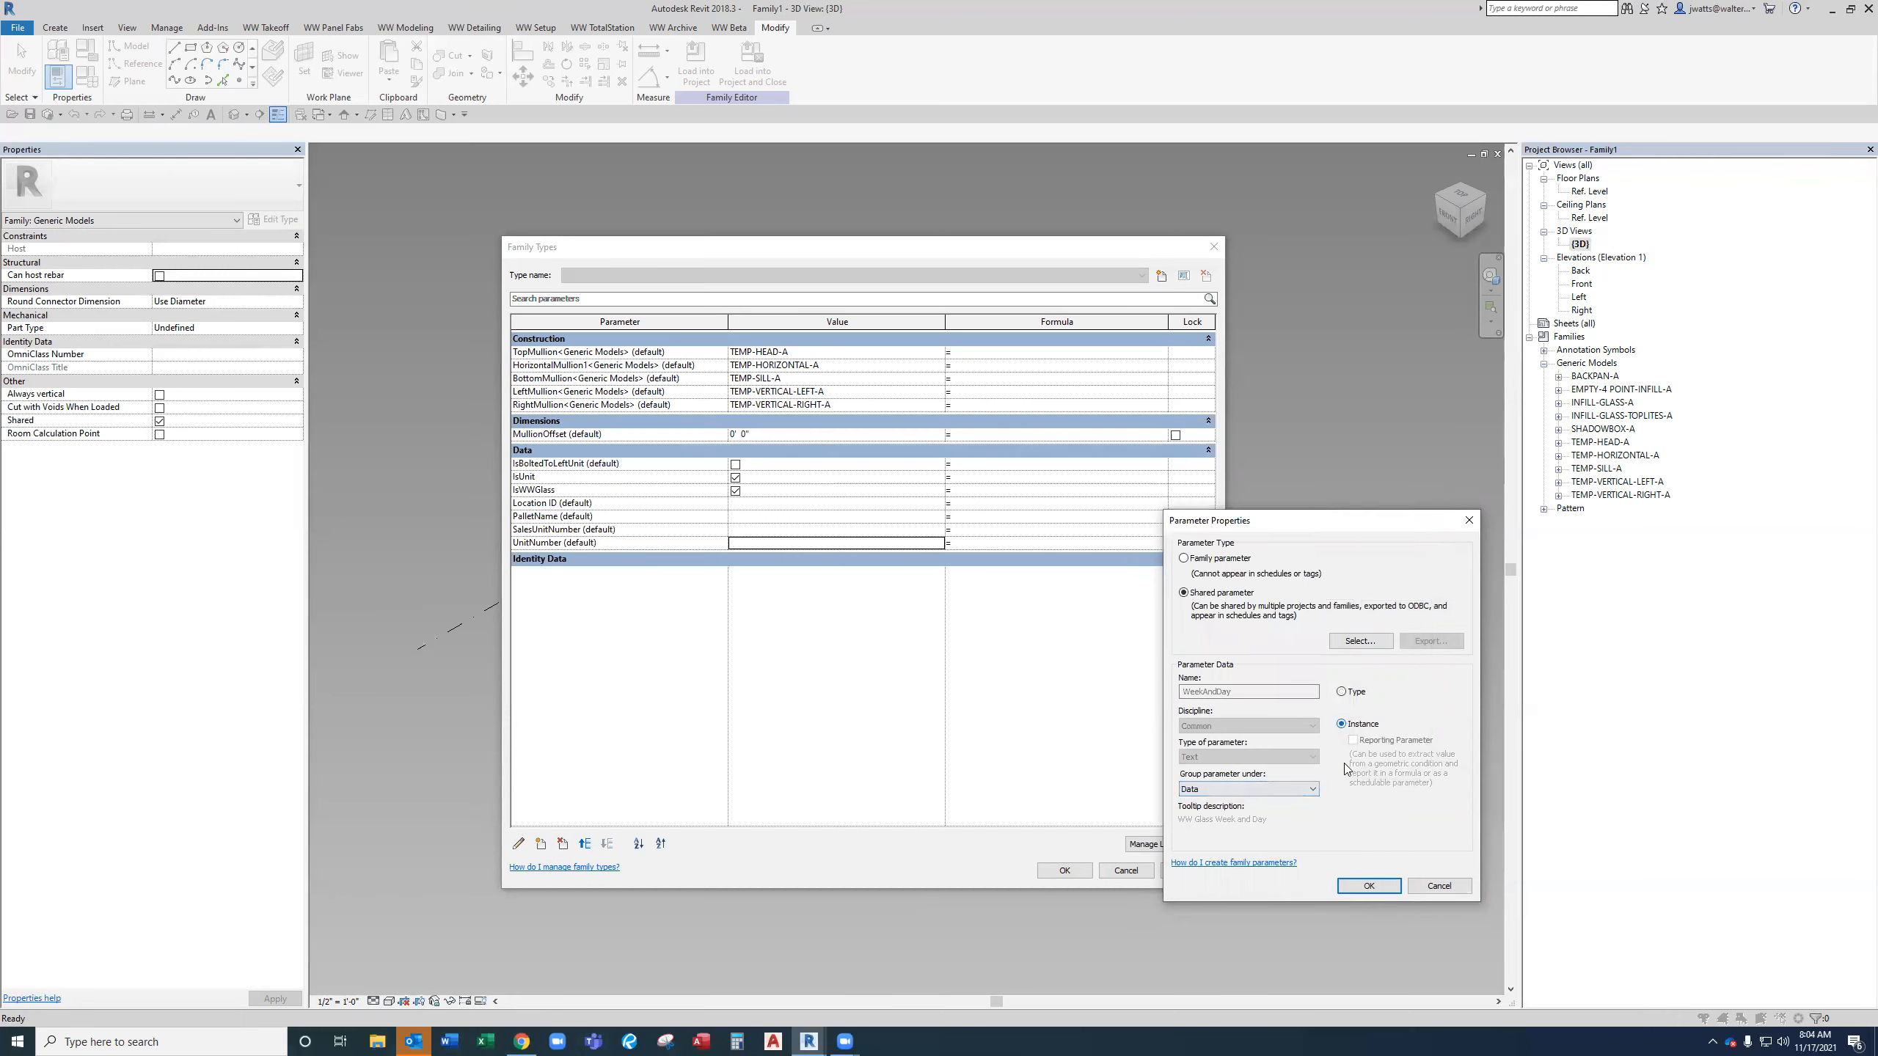
click(1365, 884)
Apply the parameter changes and close the Family Types dialog.
click(721, 522)
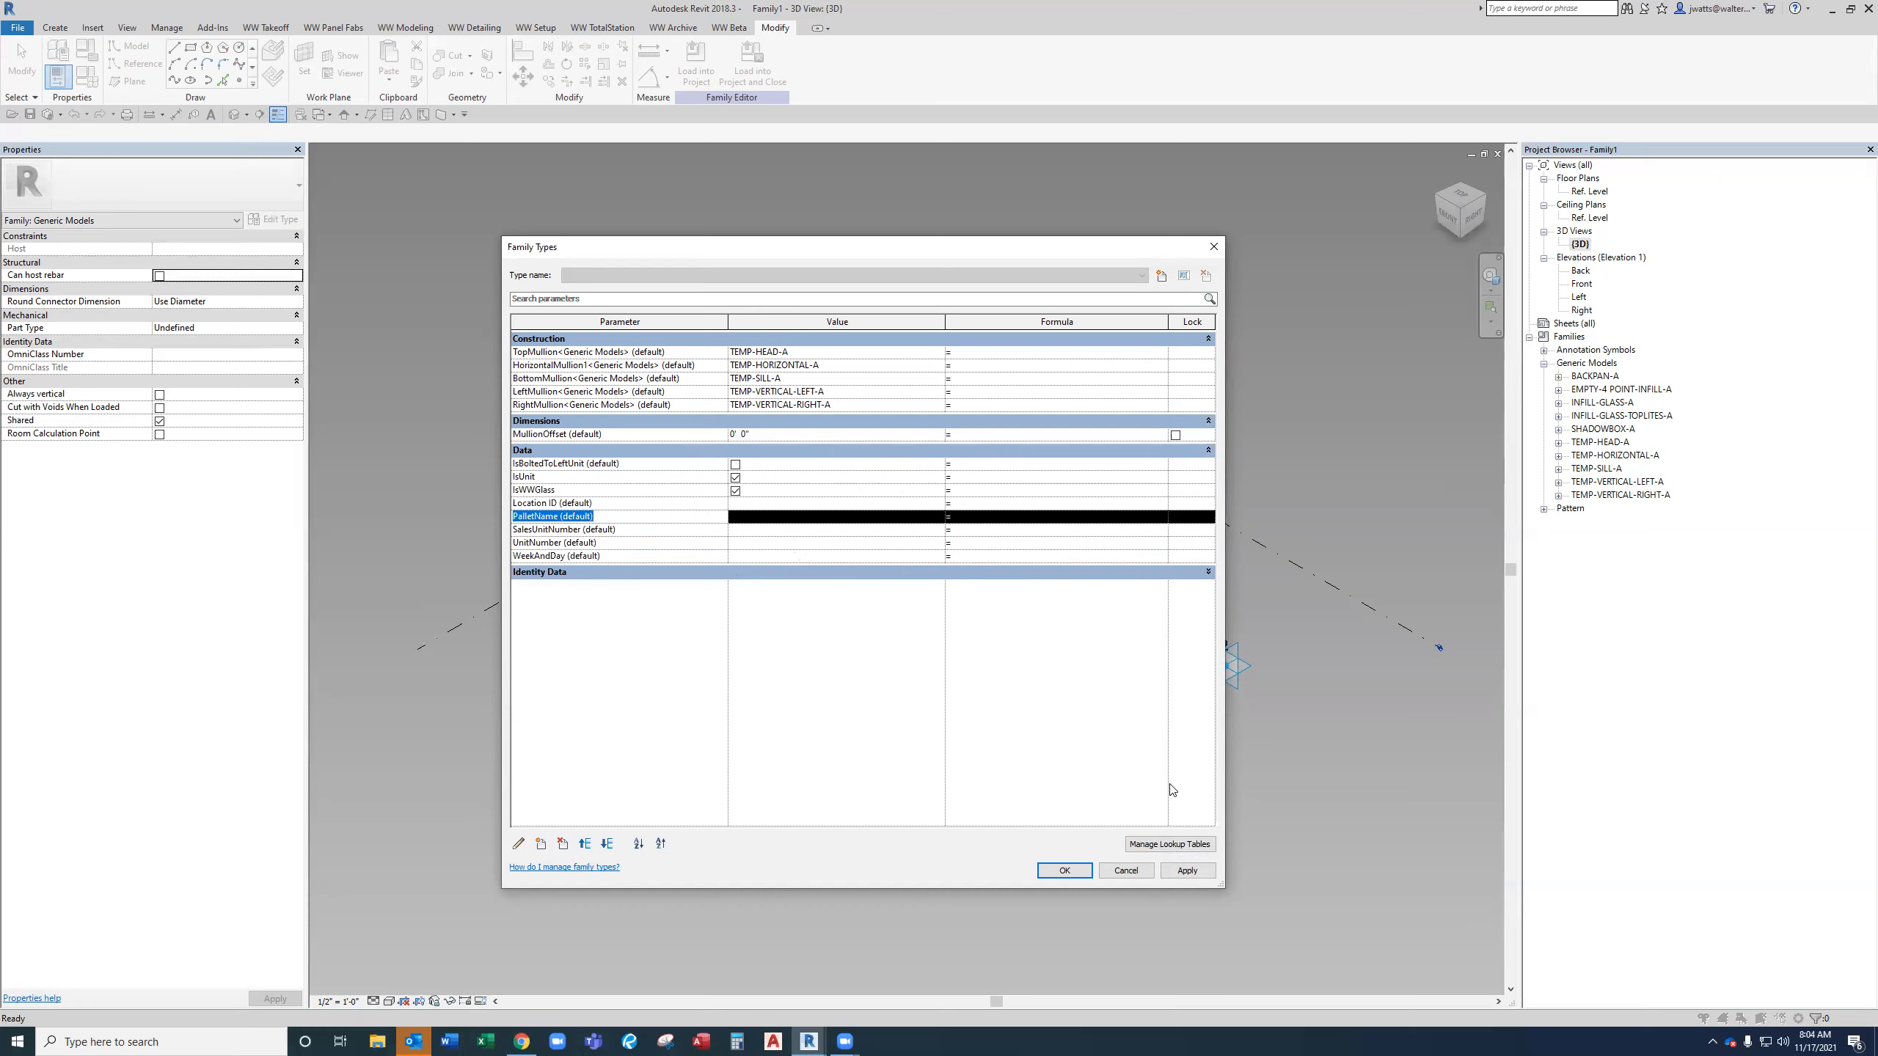
click(1188, 877)
click(1064, 871)
Window-select the whole frame and filter the selection down to only the adaptive points.
scroll(1020, 747, down, 3)
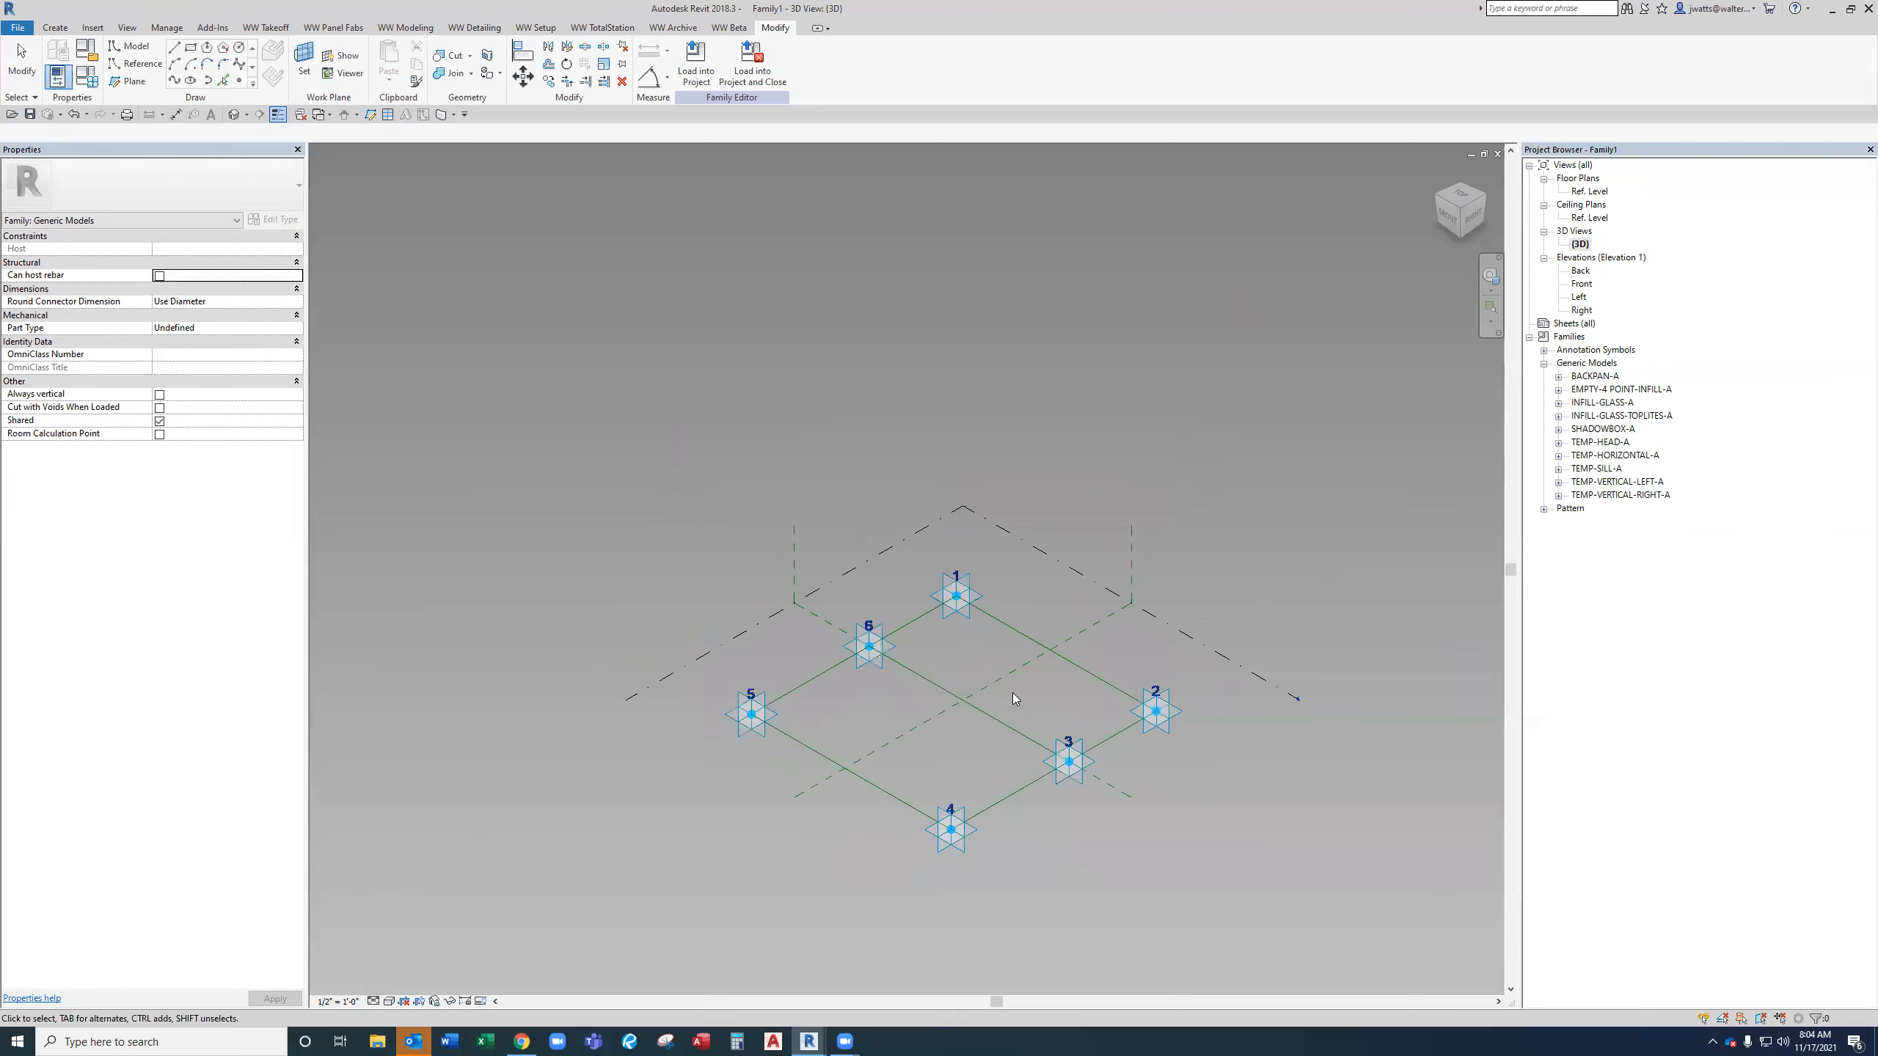
drag(1175, 873, 688, 555)
click(731, 70)
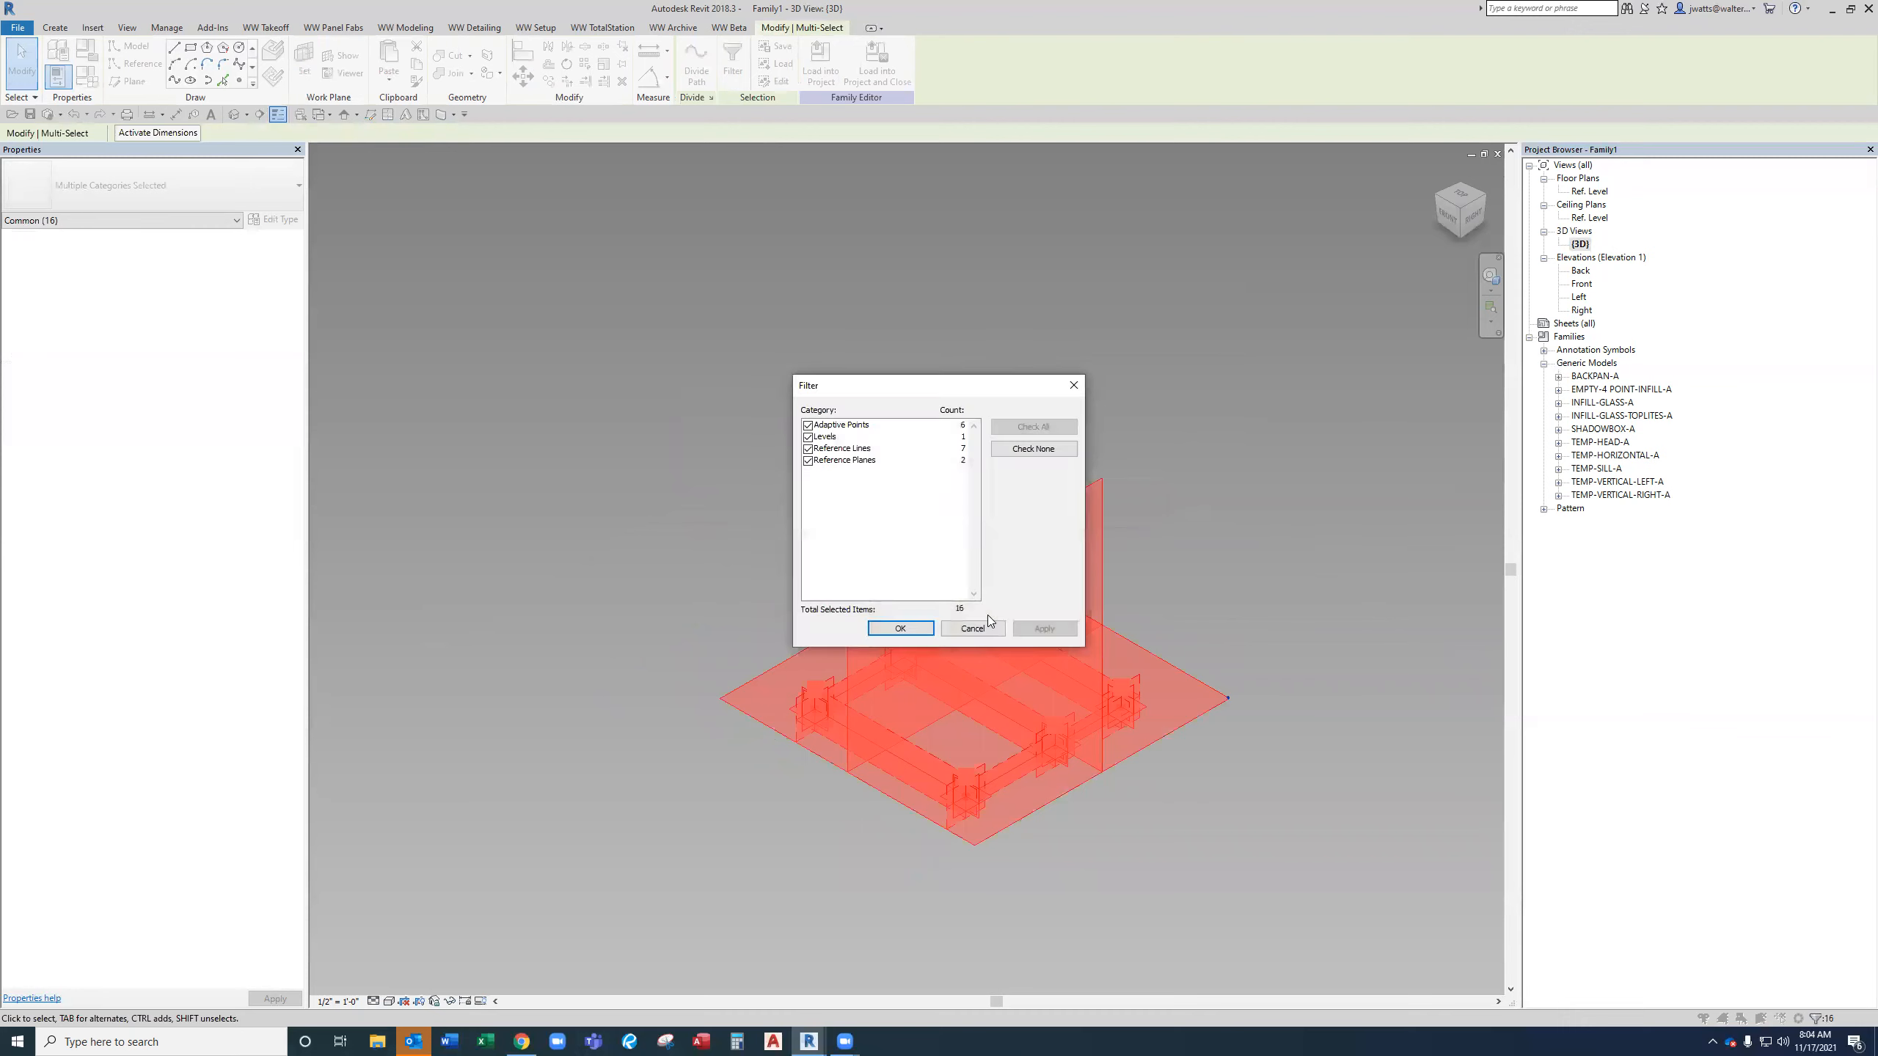
click(1044, 449)
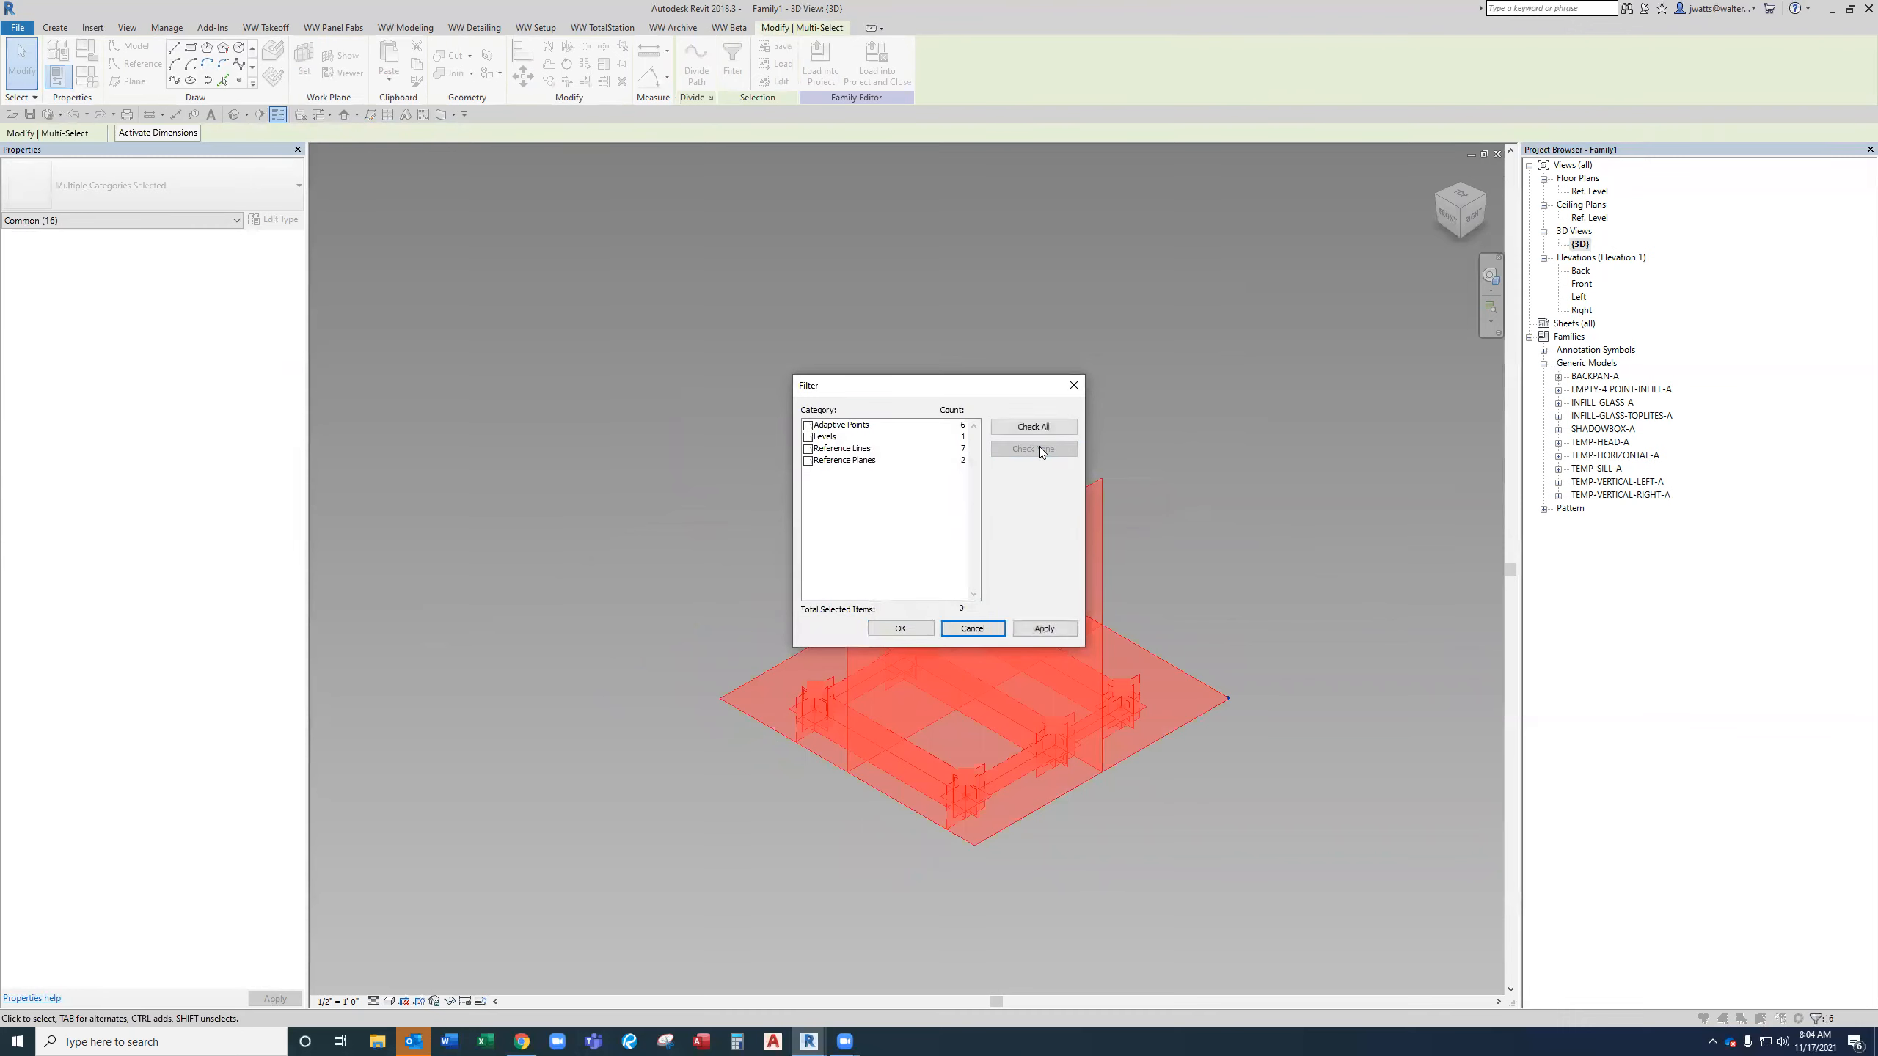
click(809, 425)
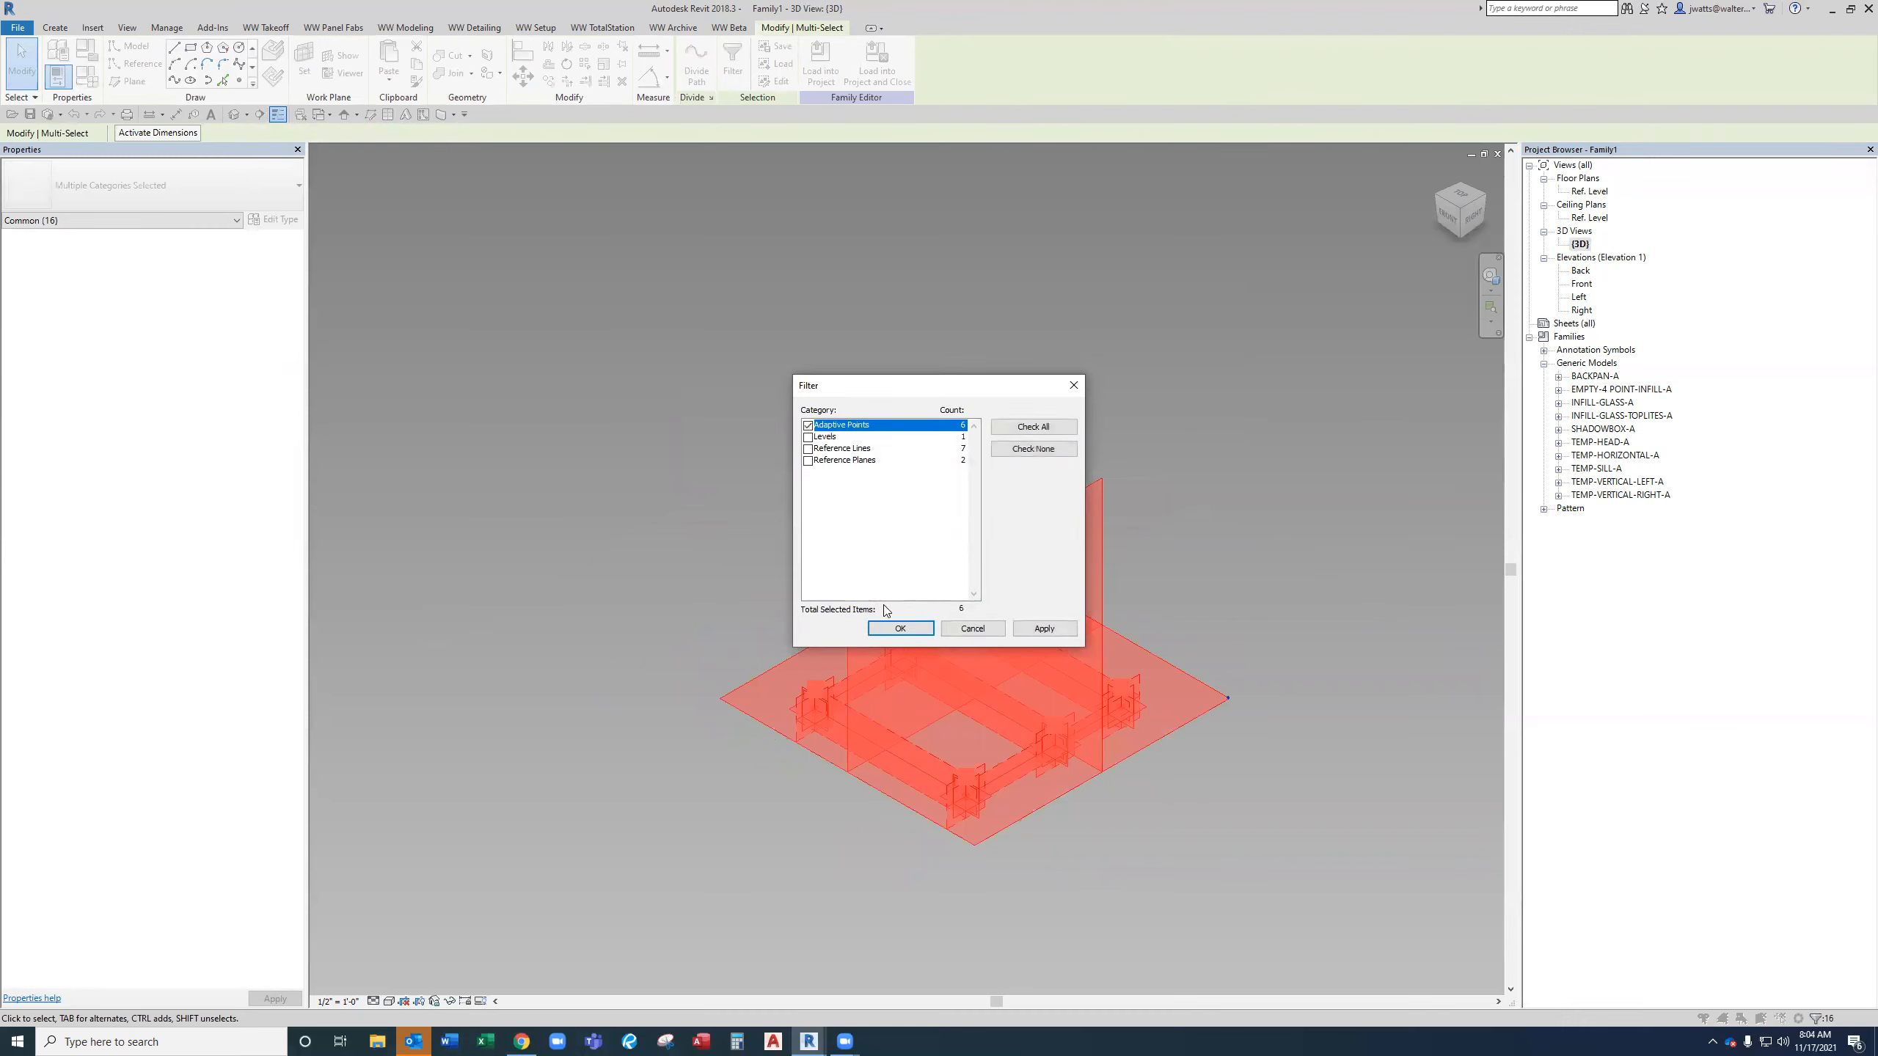
click(891, 627)
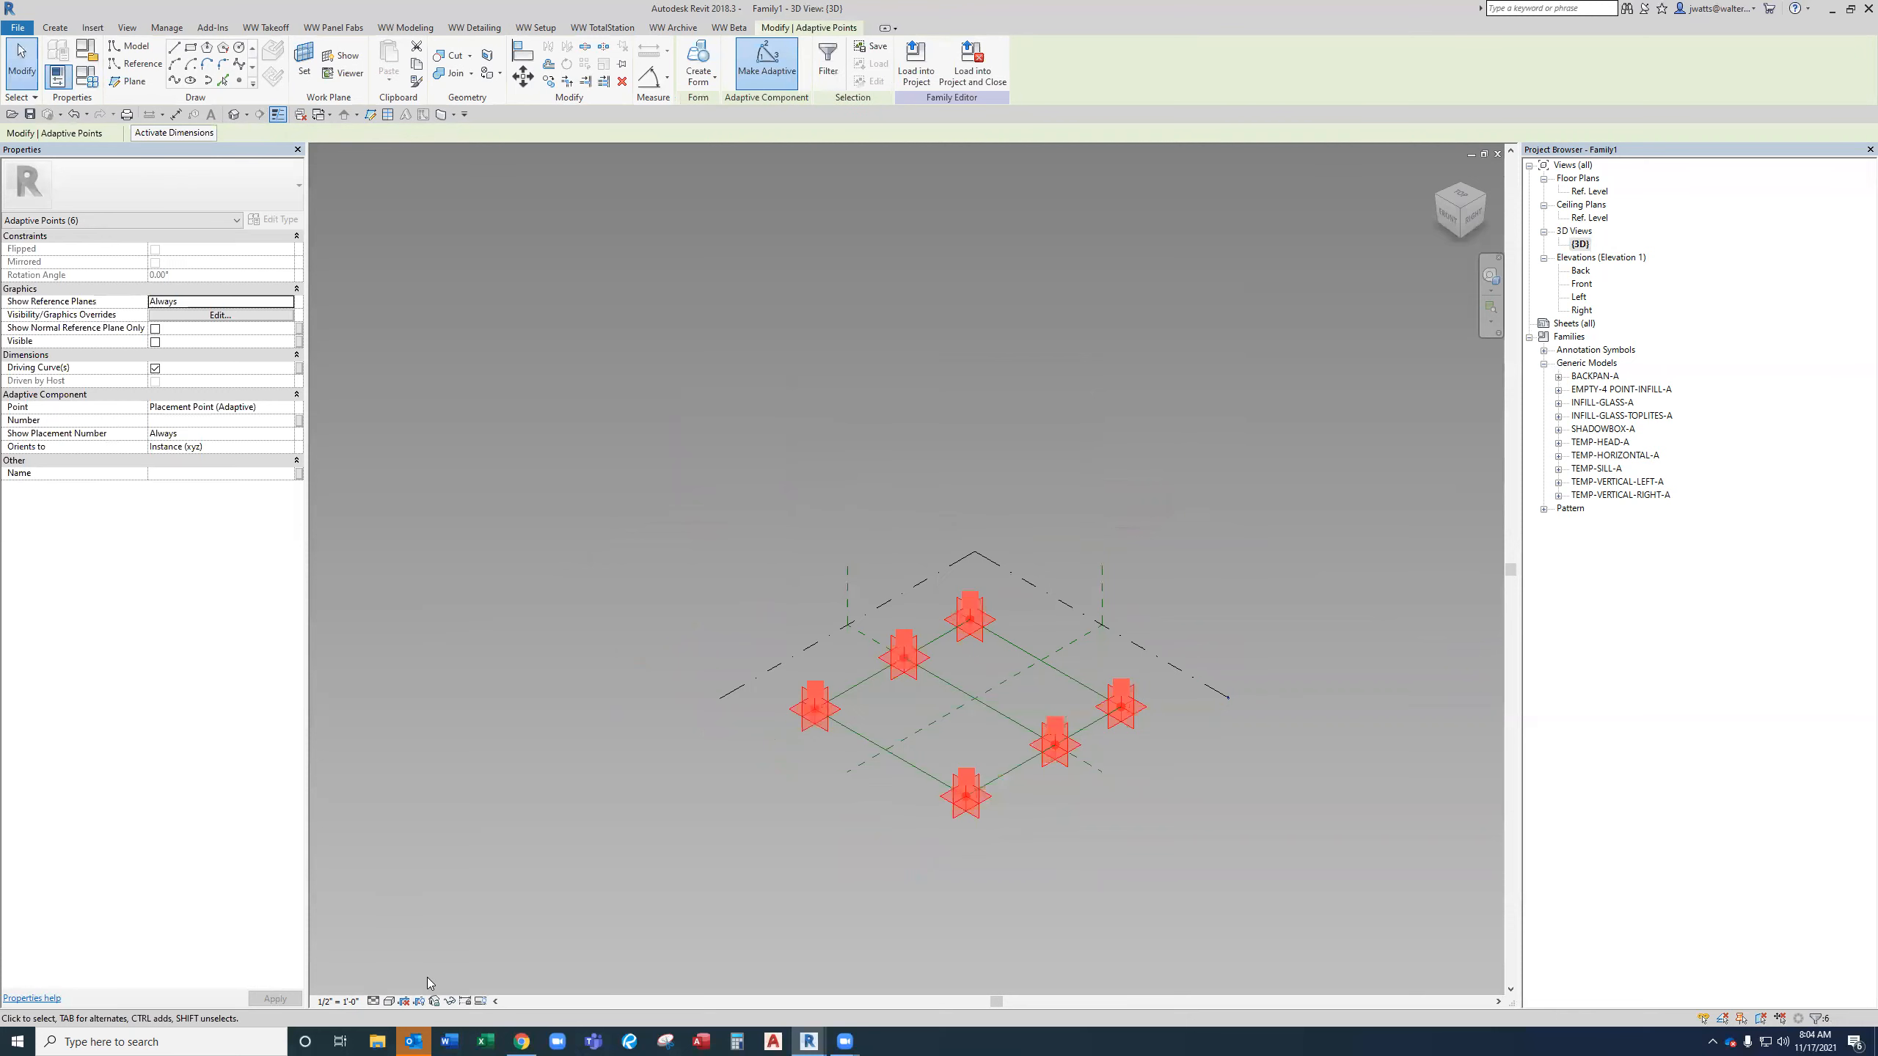
Temporarily isolate the six selected adaptive points in the 3D view.
click(449, 1001)
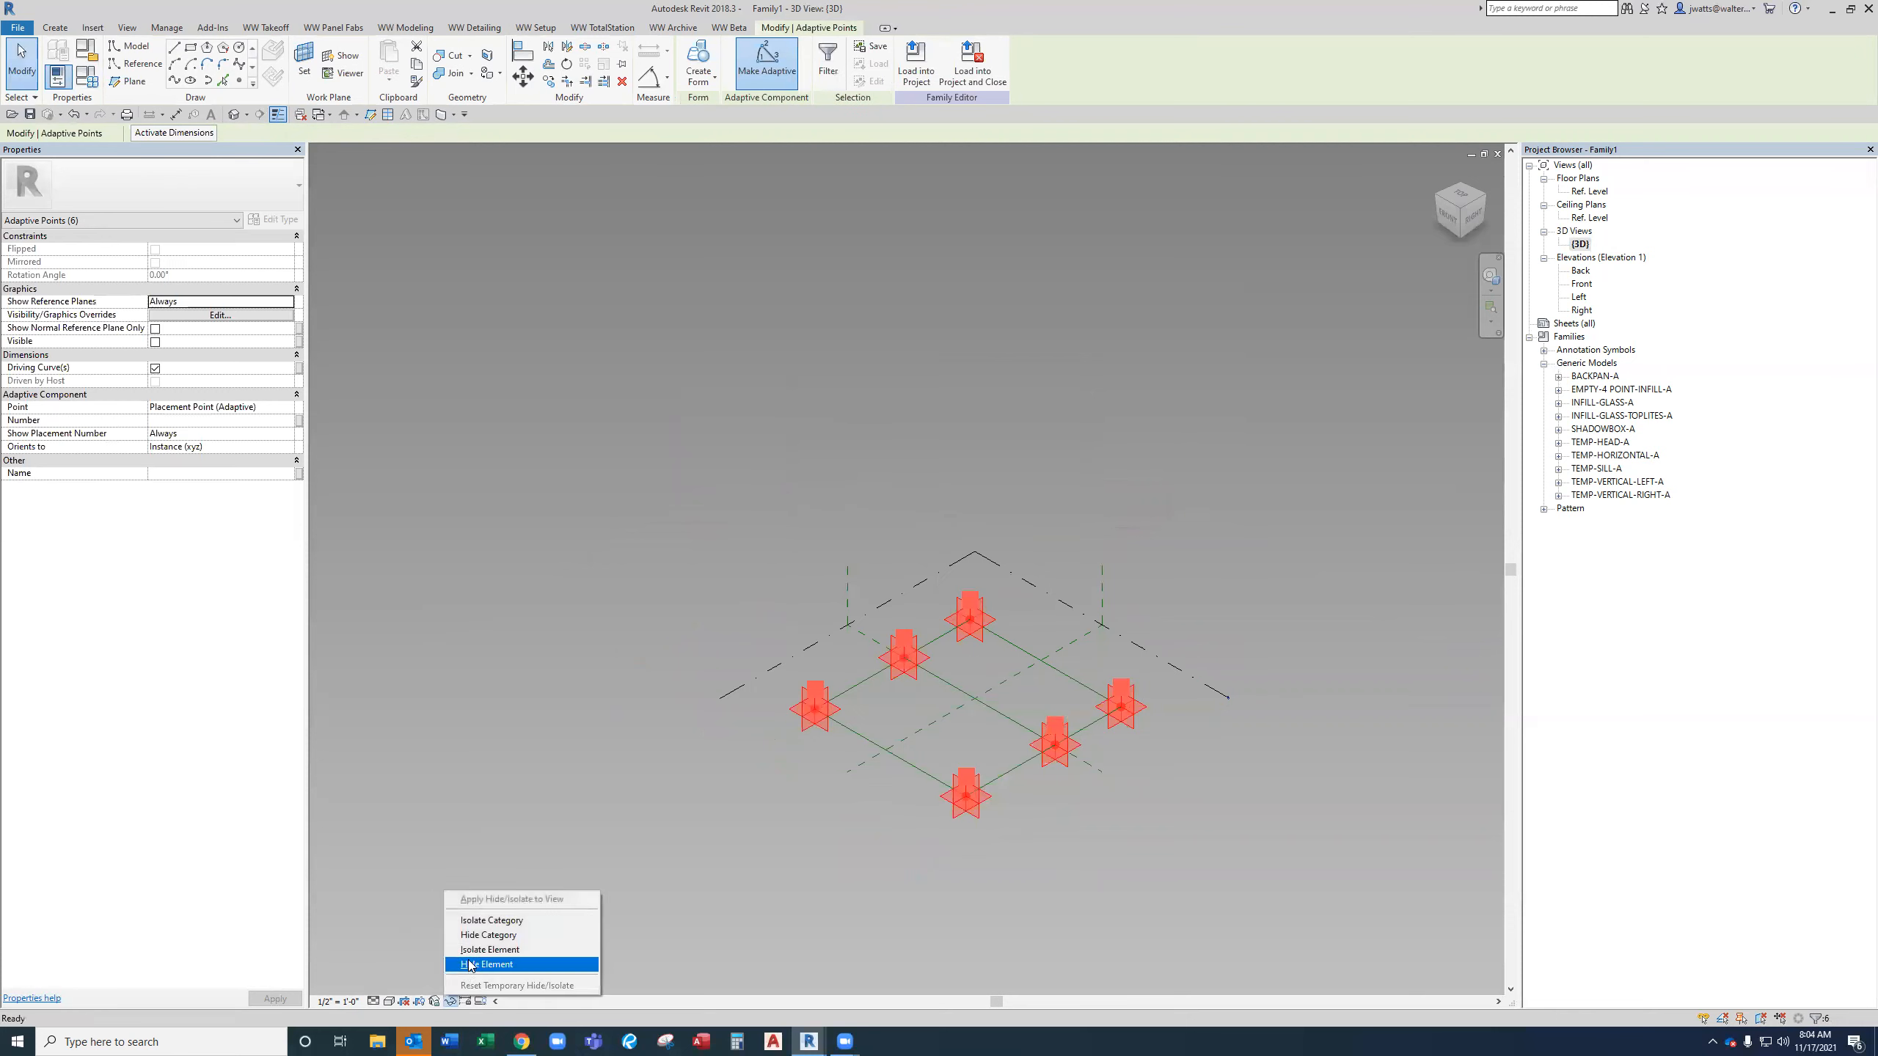
click(488, 950)
click(939, 868)
scroll(1002, 735, up, 2)
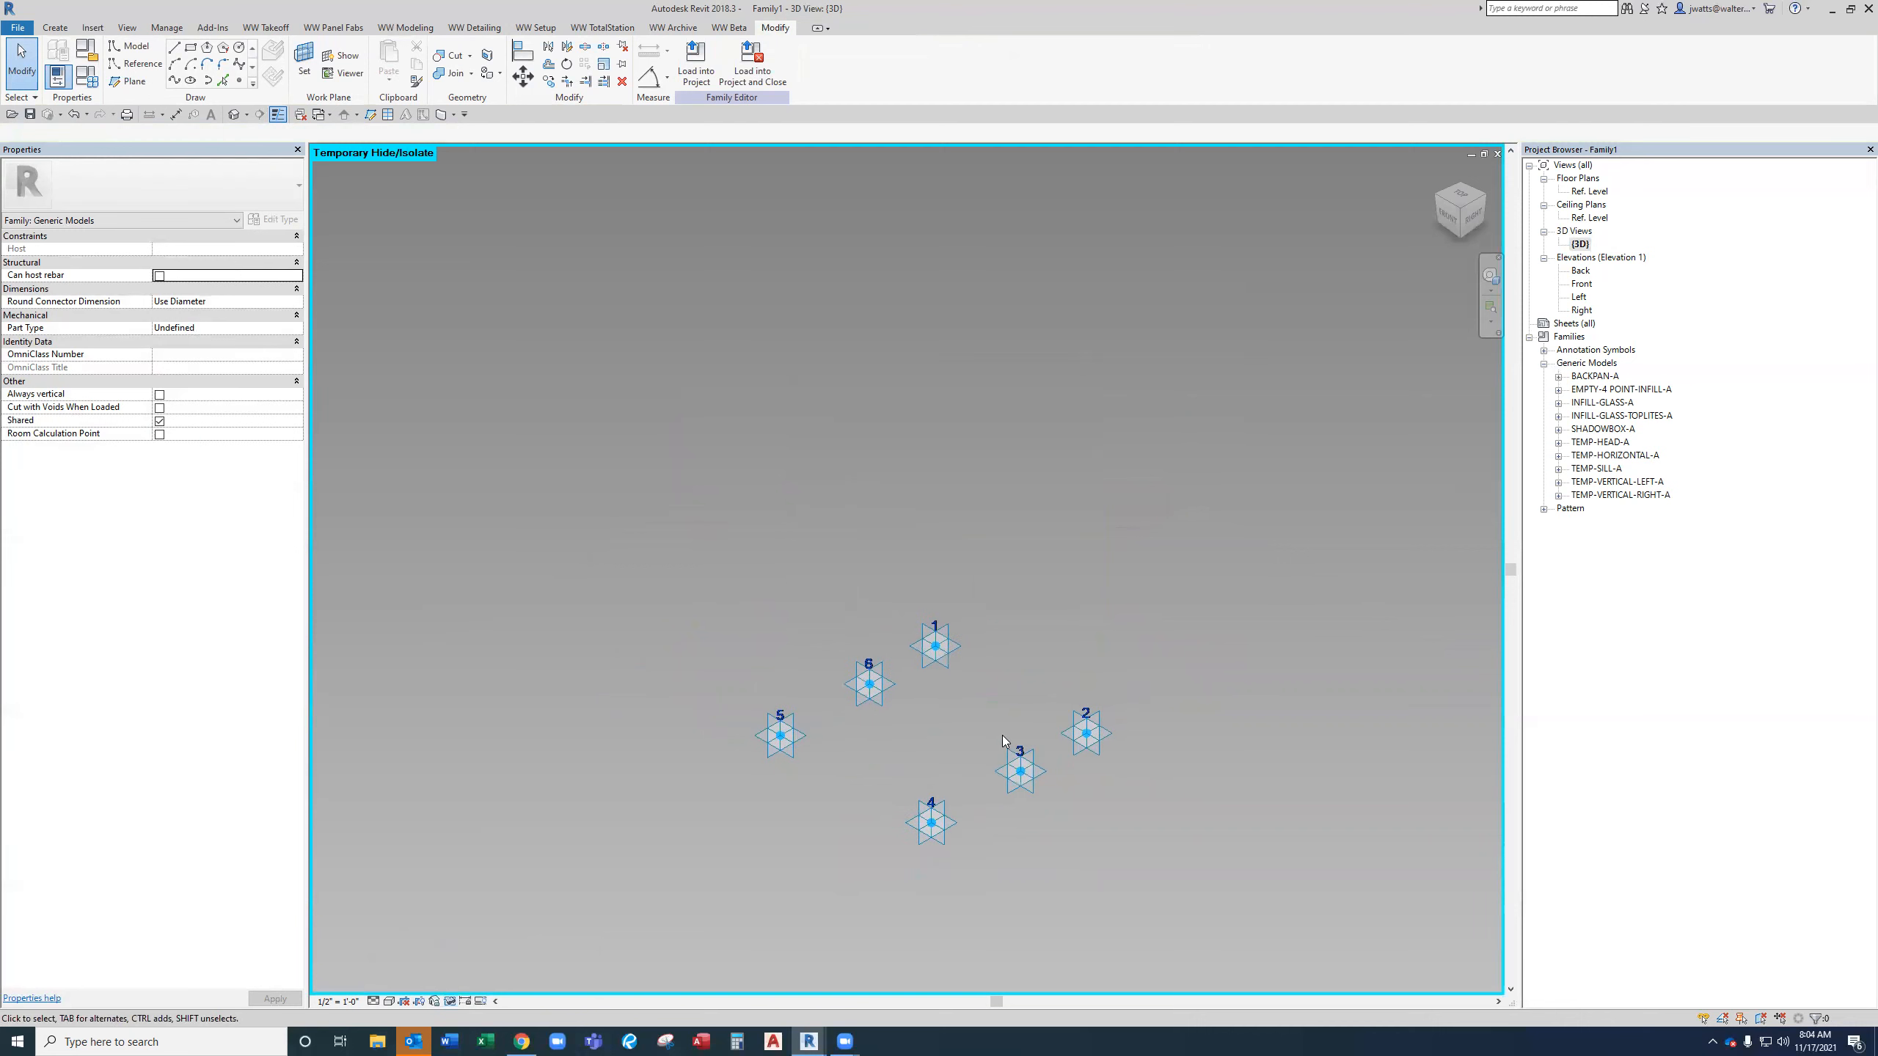
Place a TEMP-HEAD-A mullion between adaptive points 1 and 2.
click(1559, 442)
click(1587, 455)
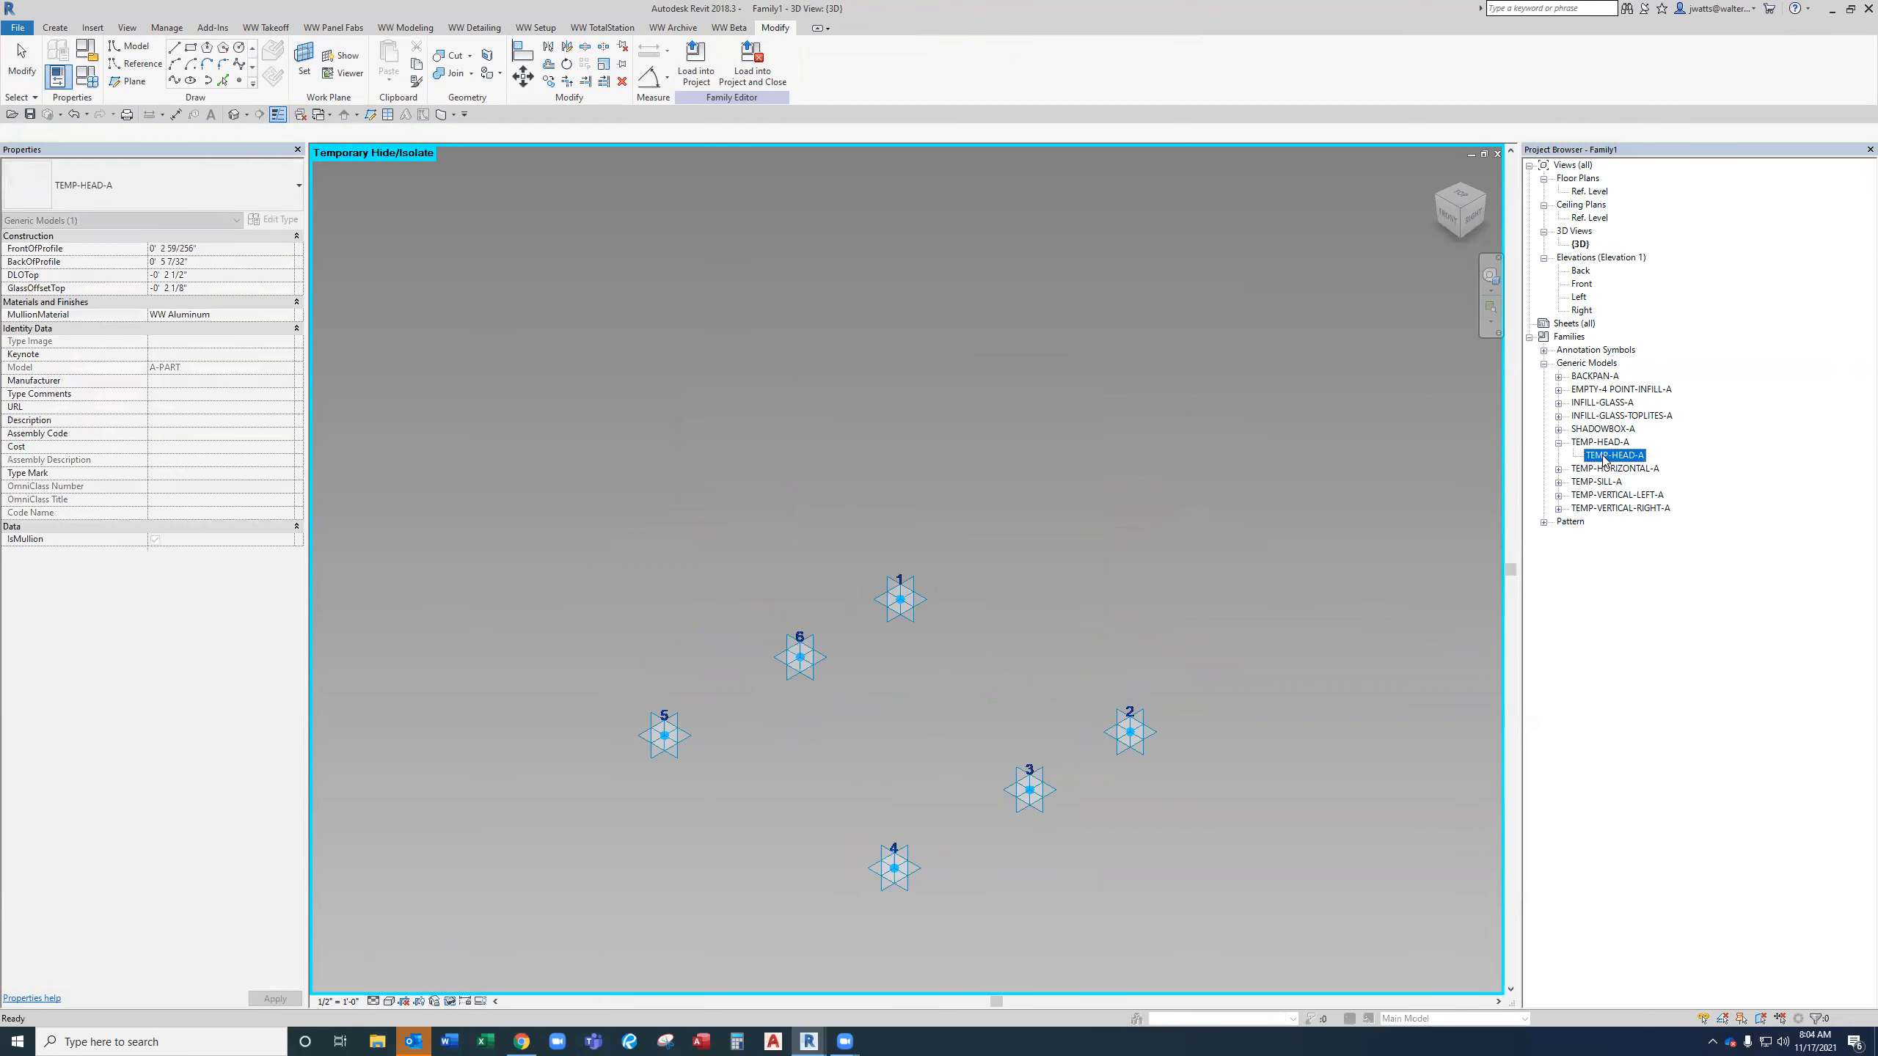
drag(1597, 466, 1056, 574)
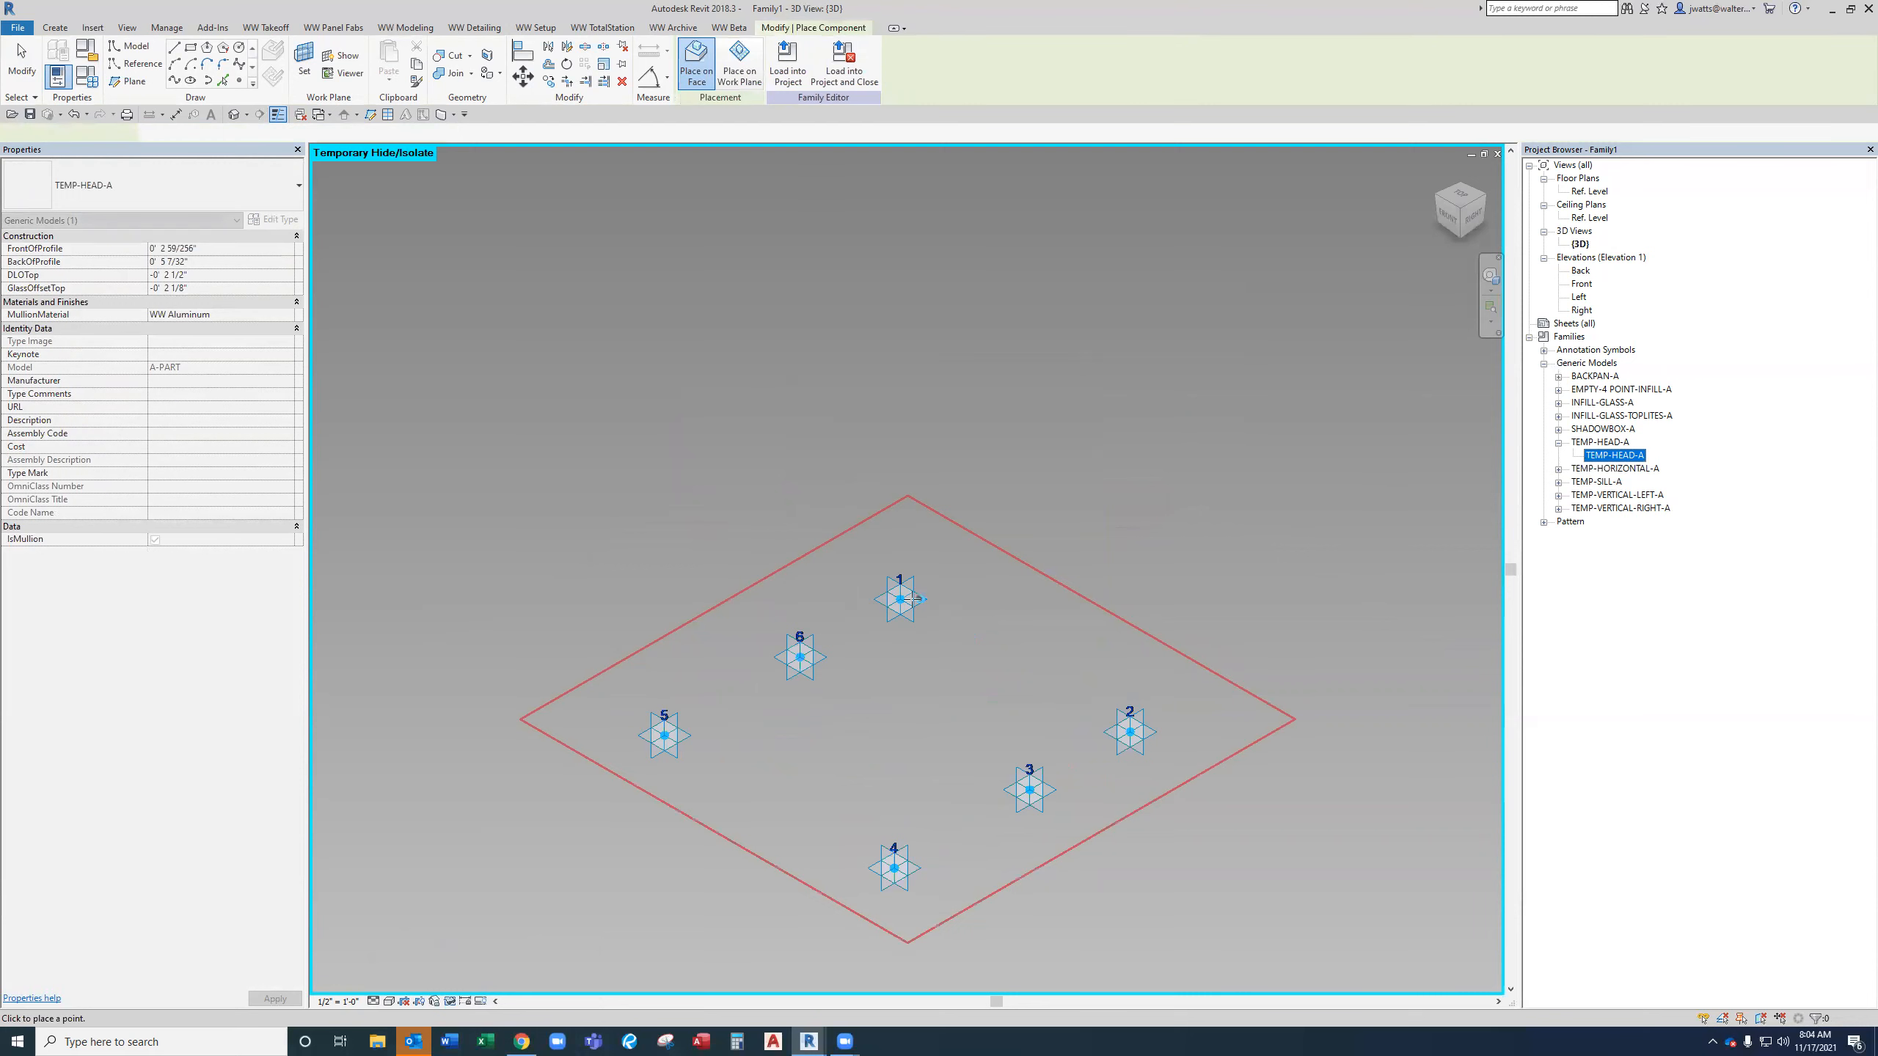
click(1130, 732)
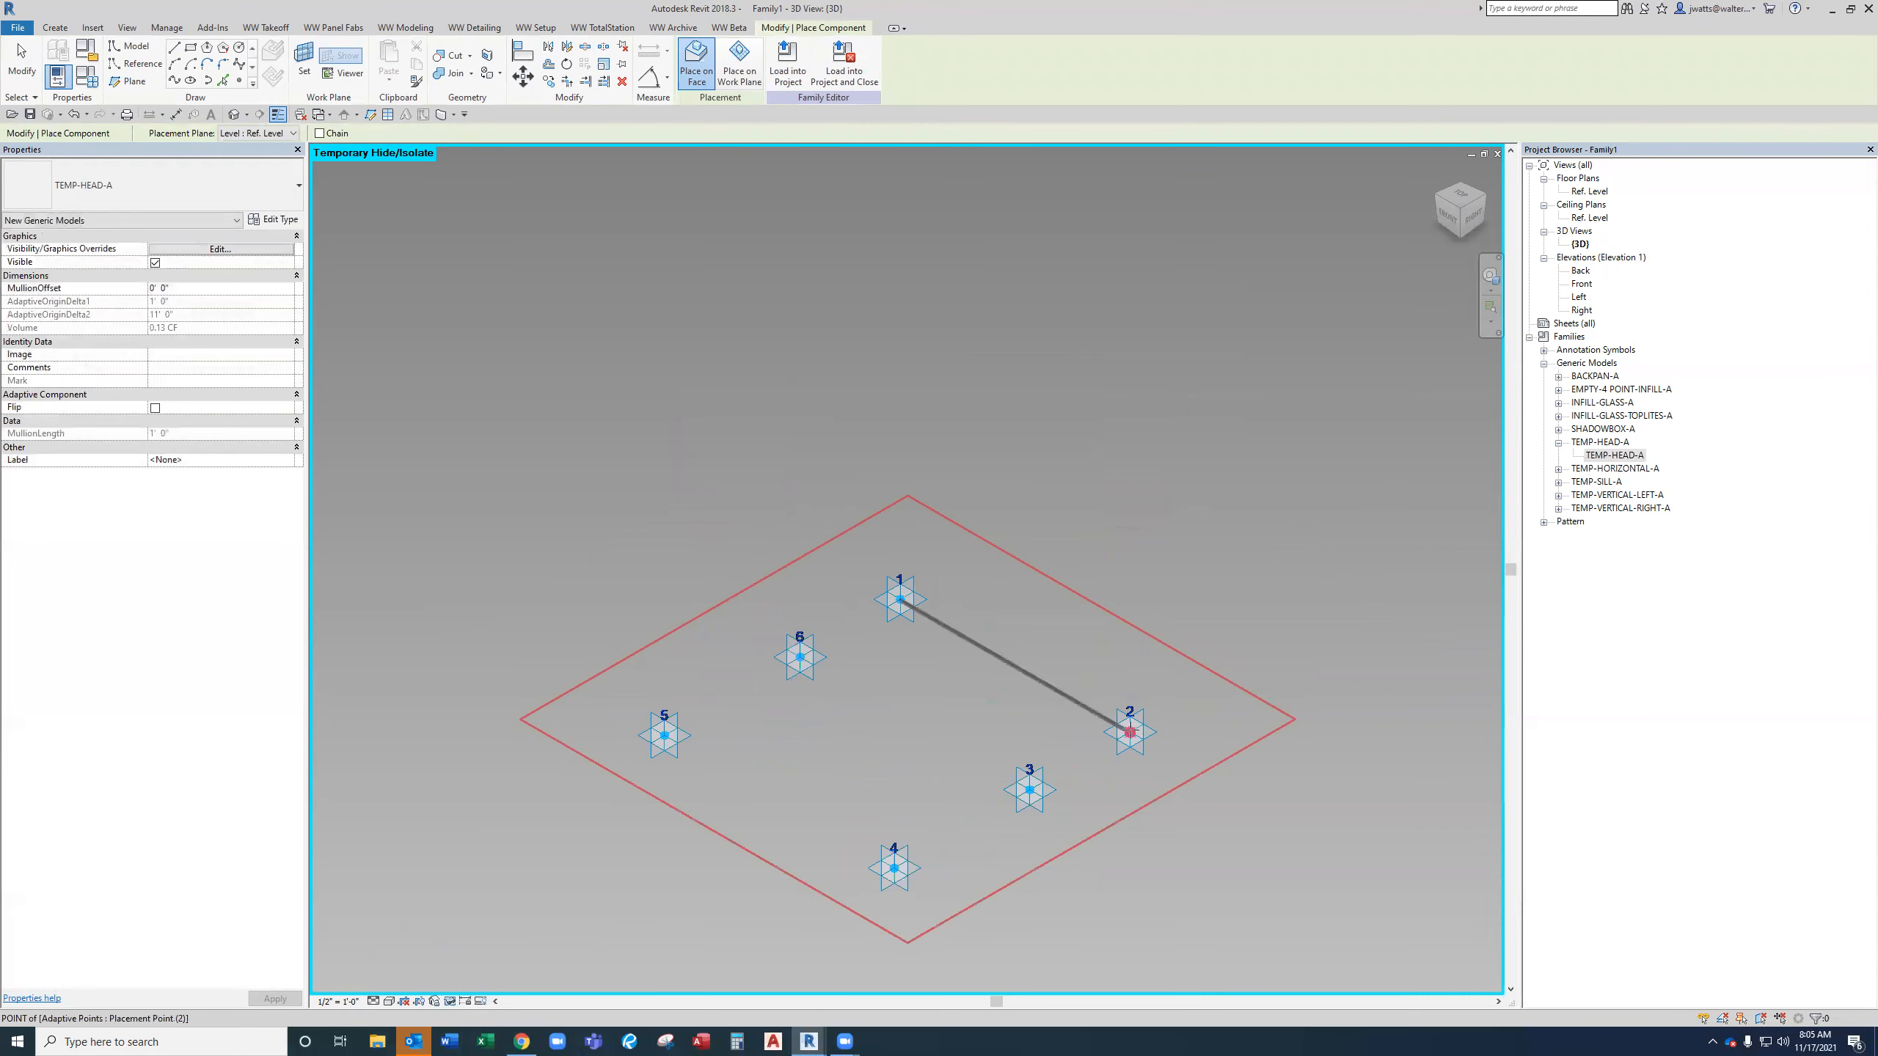
Place a TEMP-HORIZONTAL-A mullion between adaptive points 6 and 3.
click(1559, 469)
drag(1612, 483, 1036, 626)
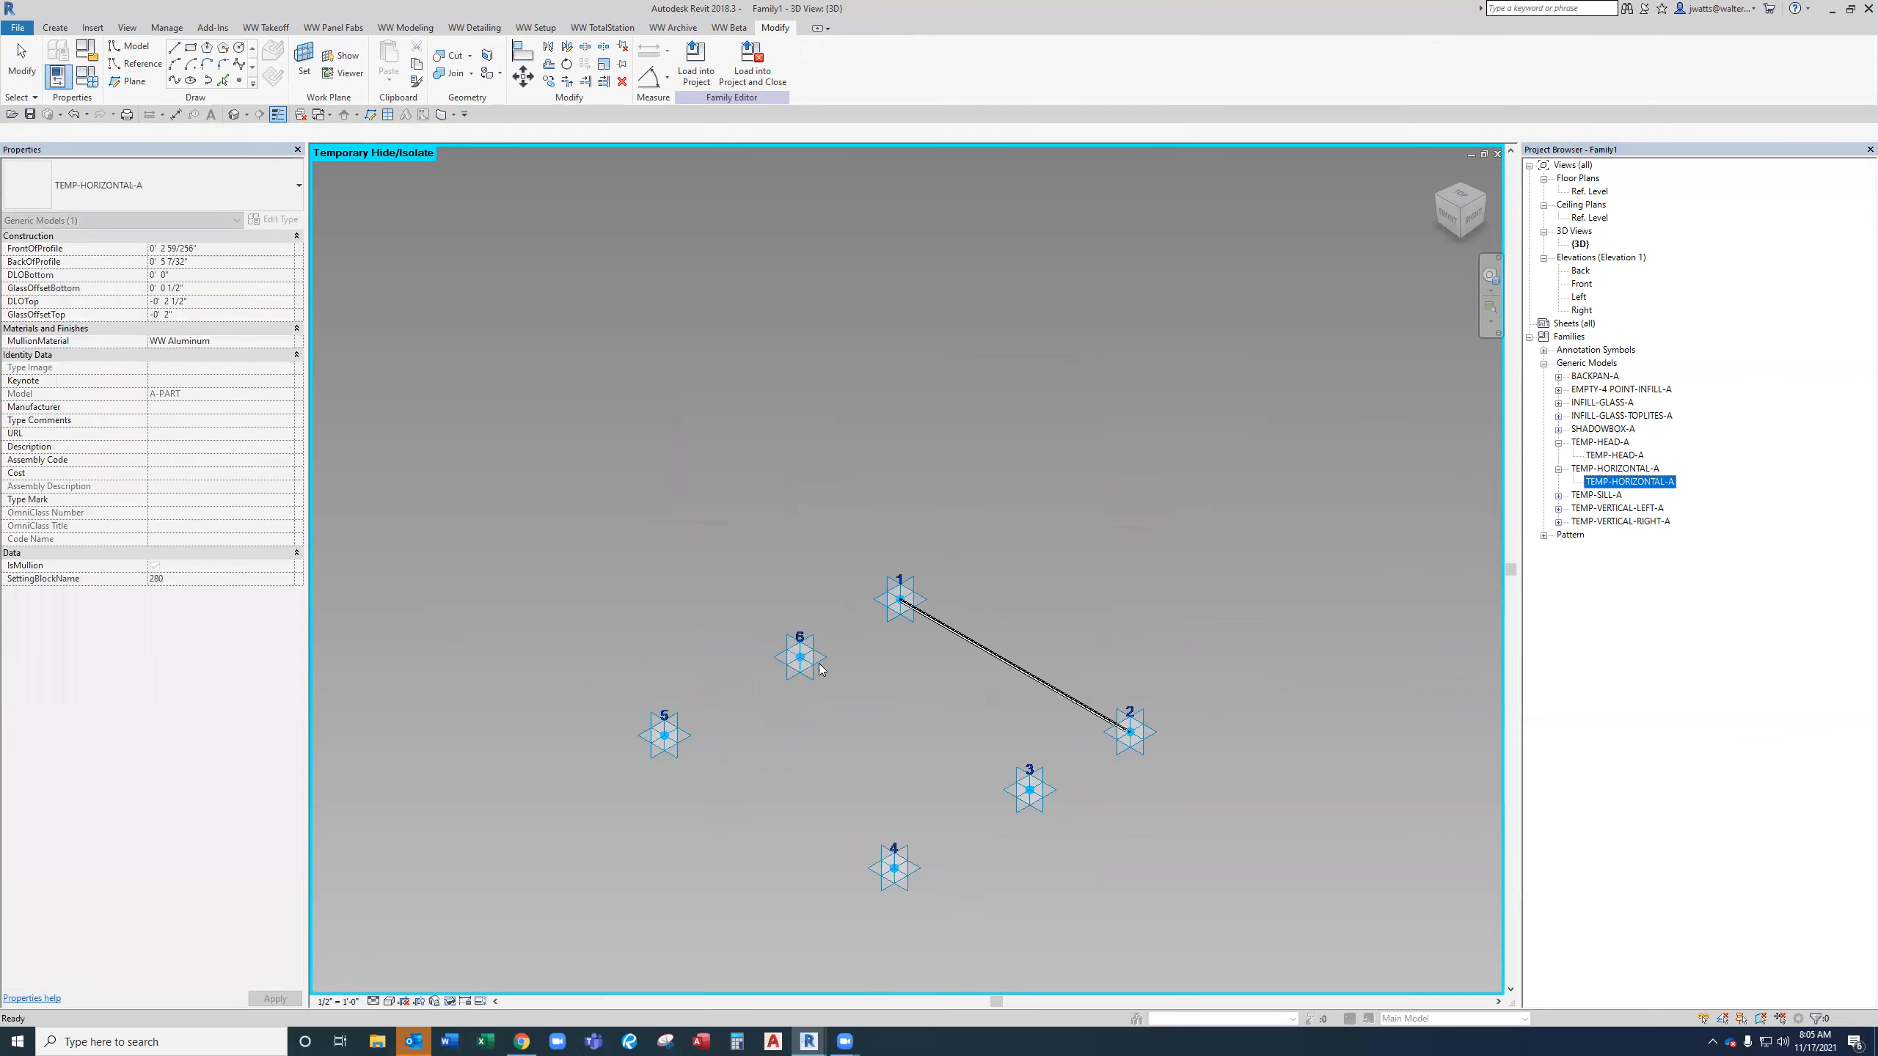
click(801, 657)
click(1030, 790)
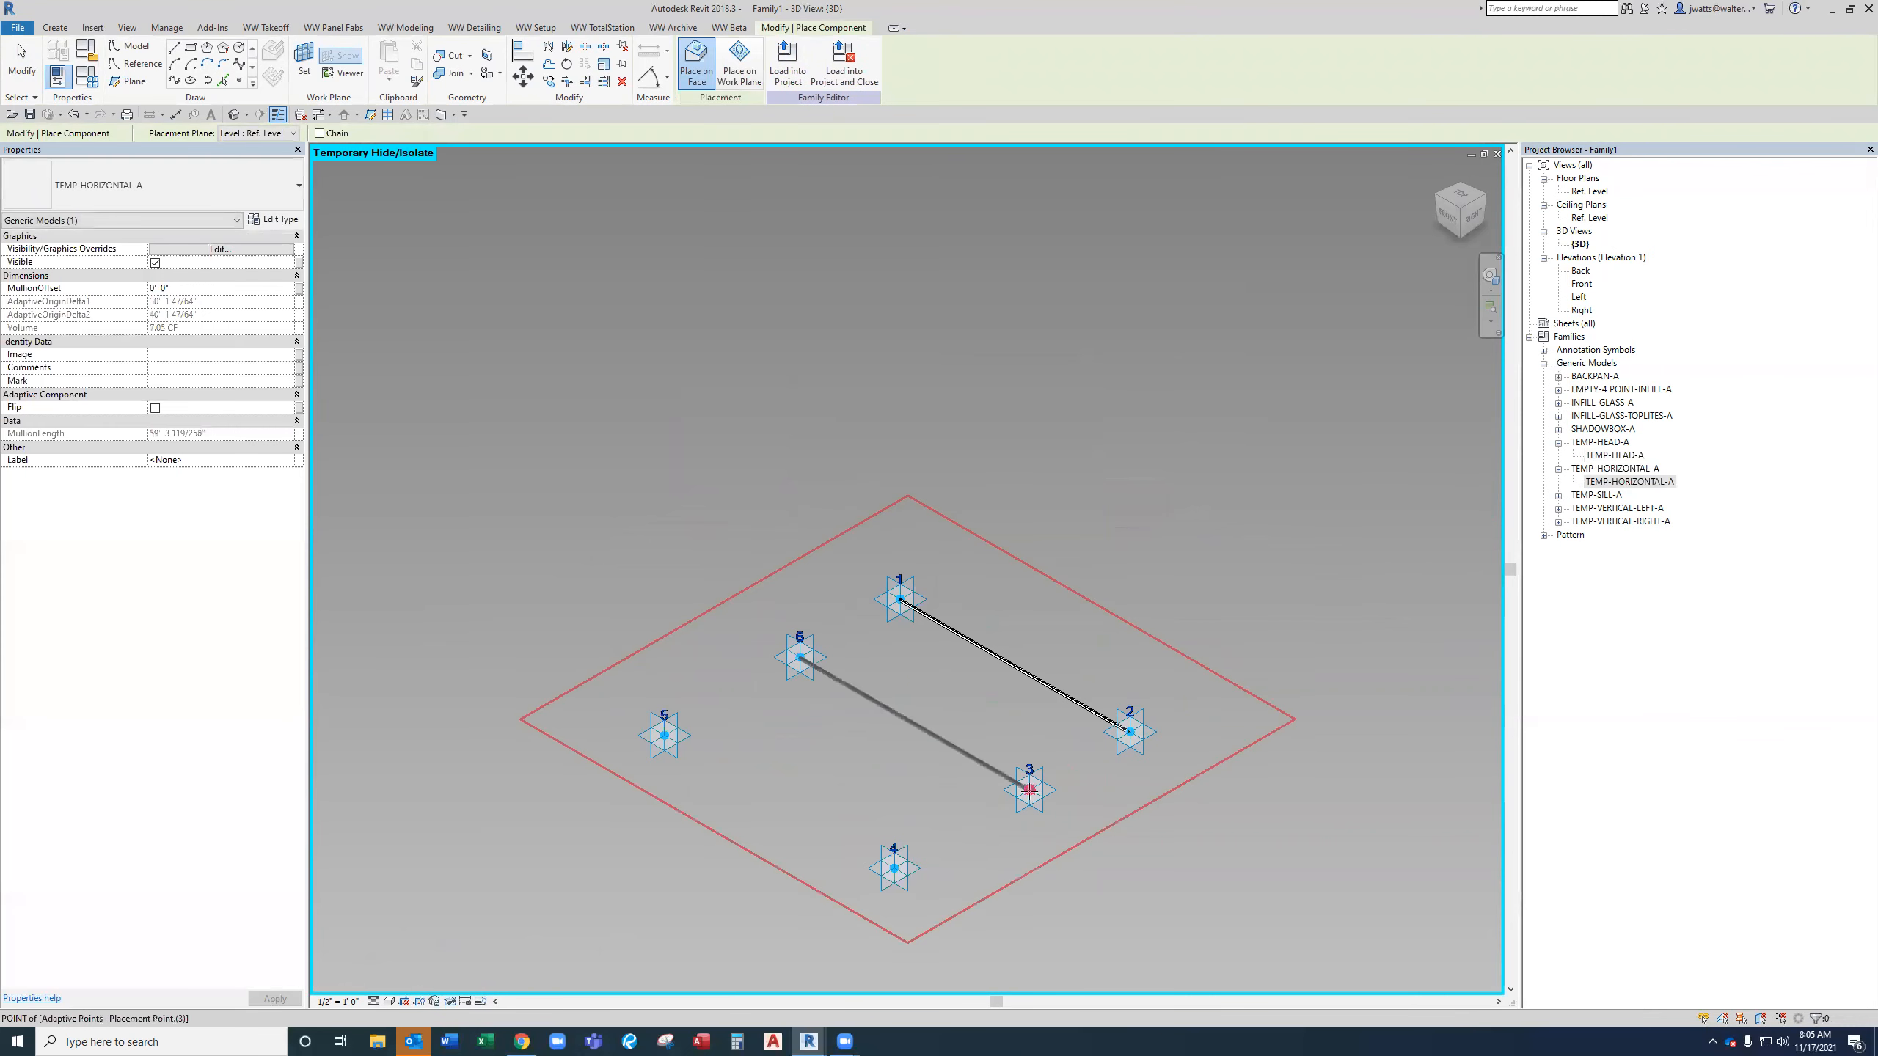
key(Escape)
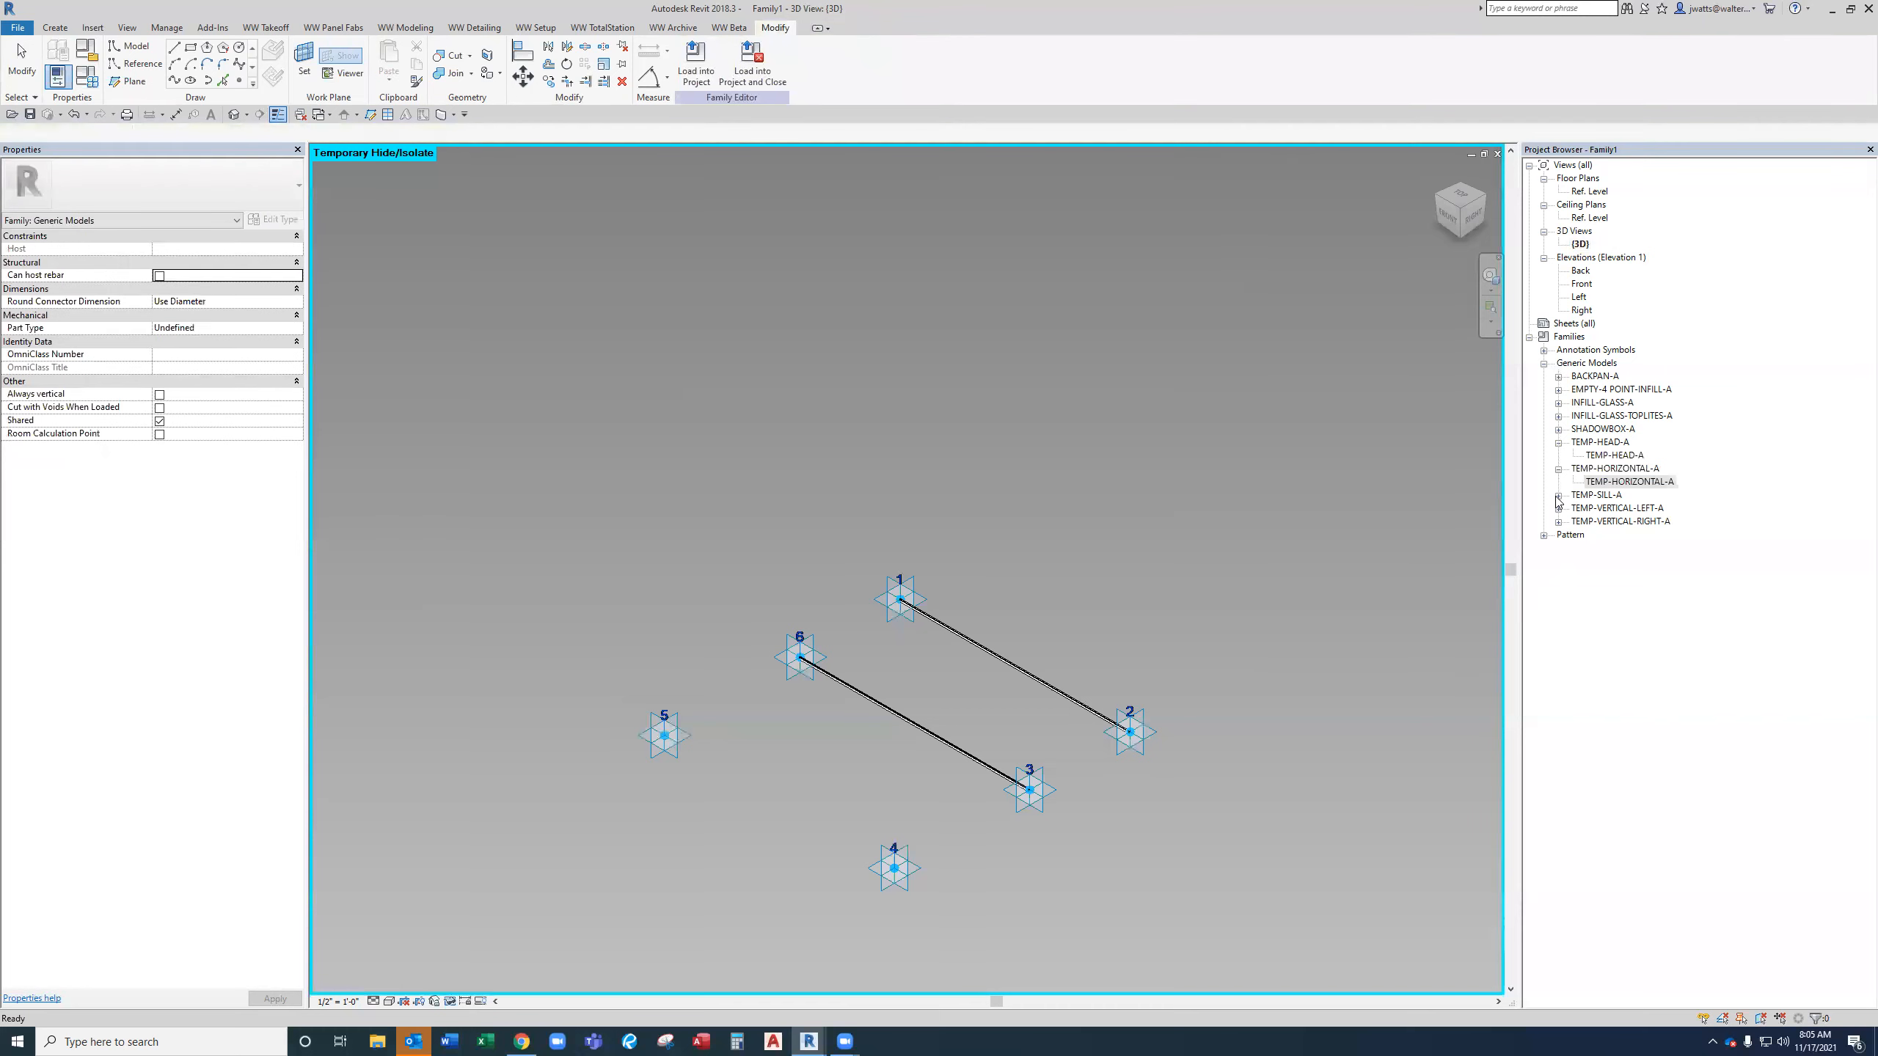
Place a TEMP-SILL-A mullion between adaptive points 5 and 4.
click(1559, 496)
drag(1609, 509, 688, 728)
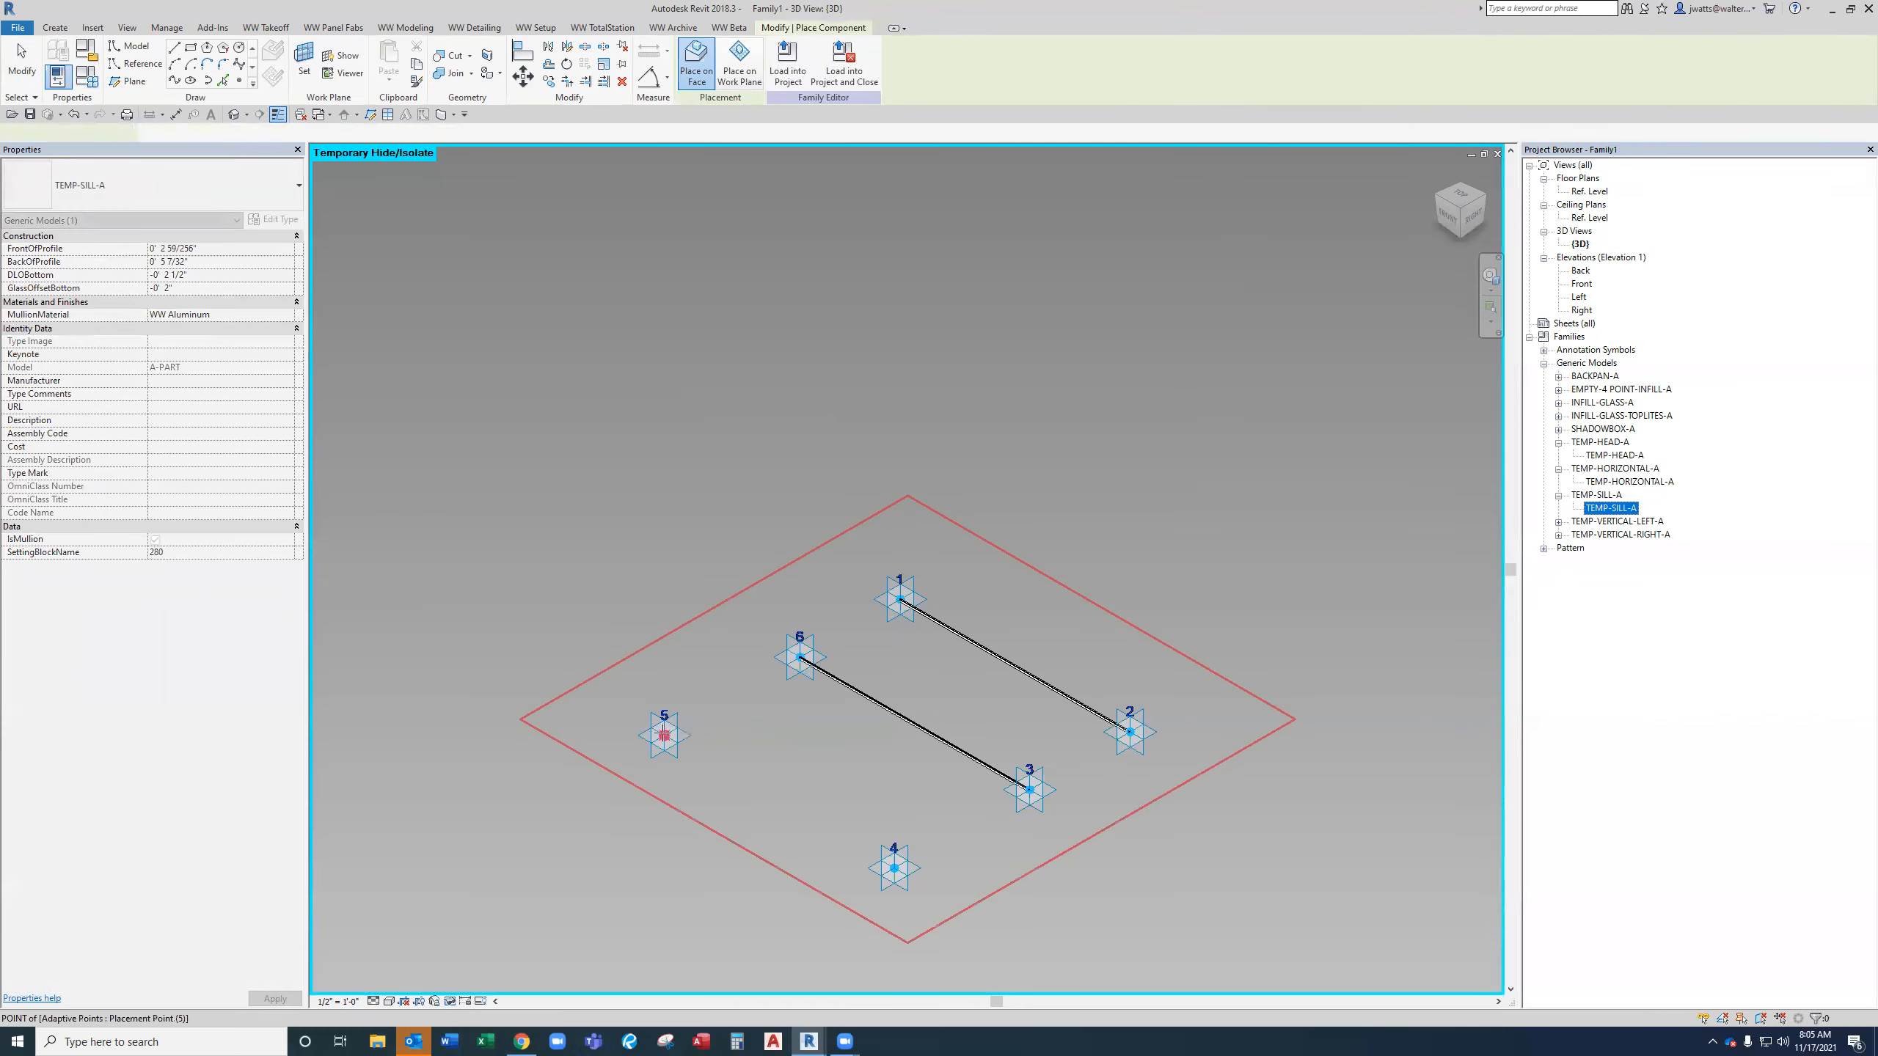
click(663, 735)
click(894, 868)
key(Escape)
key(Escape)
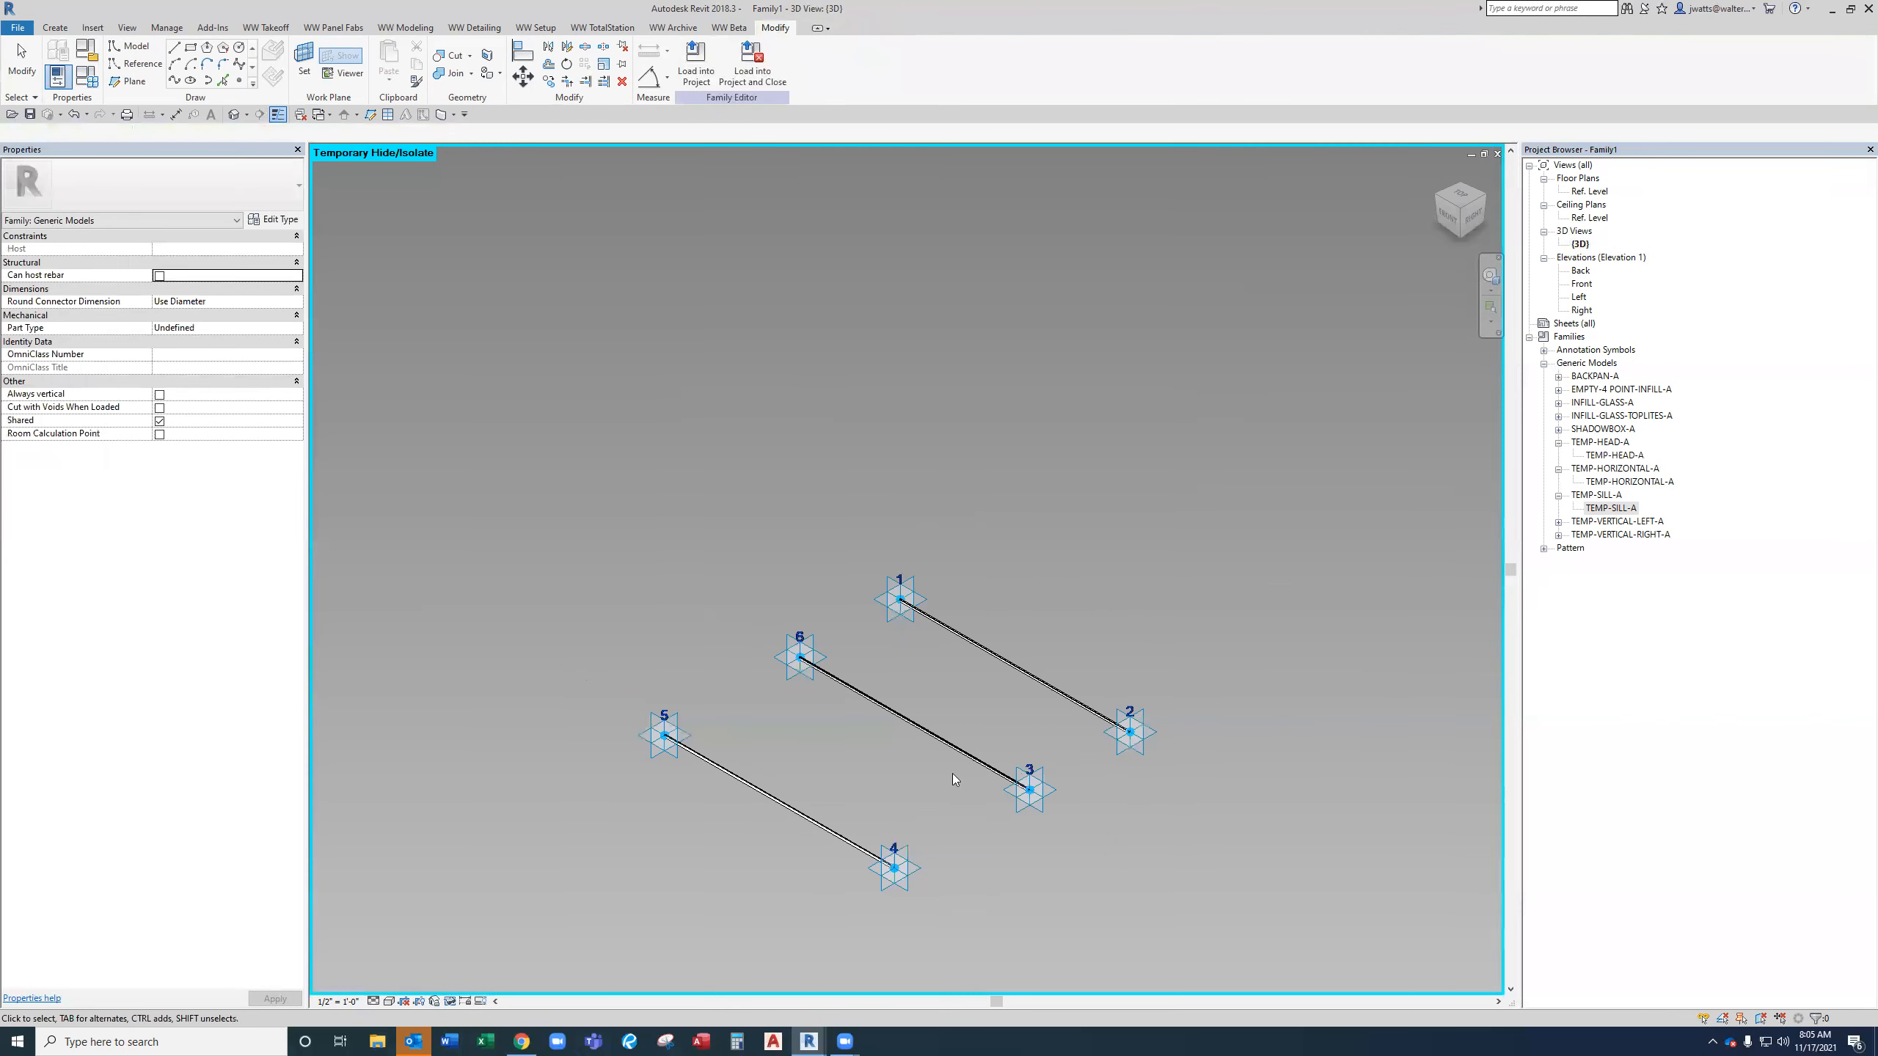
Associate the MullionOffset of the head, horizontal and sill mullions with the family parameter MullionOffset.
click(1052, 696)
ctrl+click(996, 773)
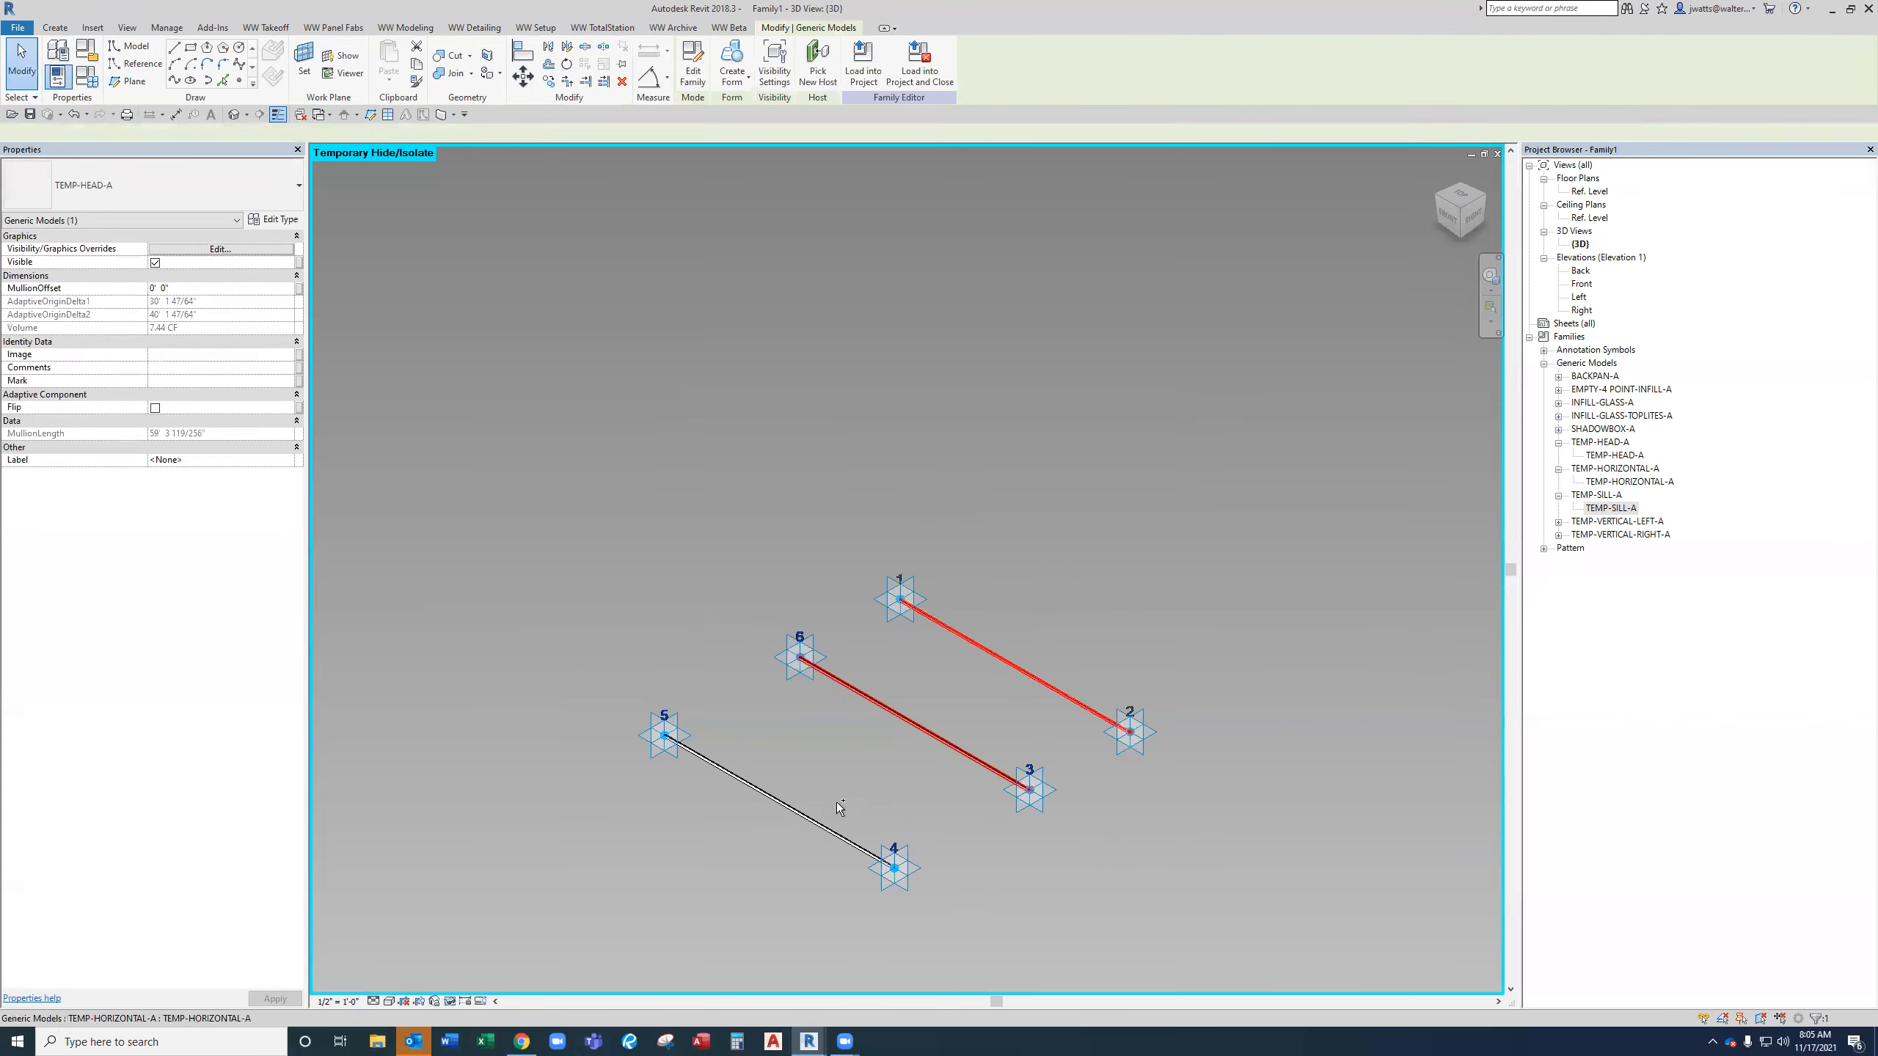
ctrl+click(850, 843)
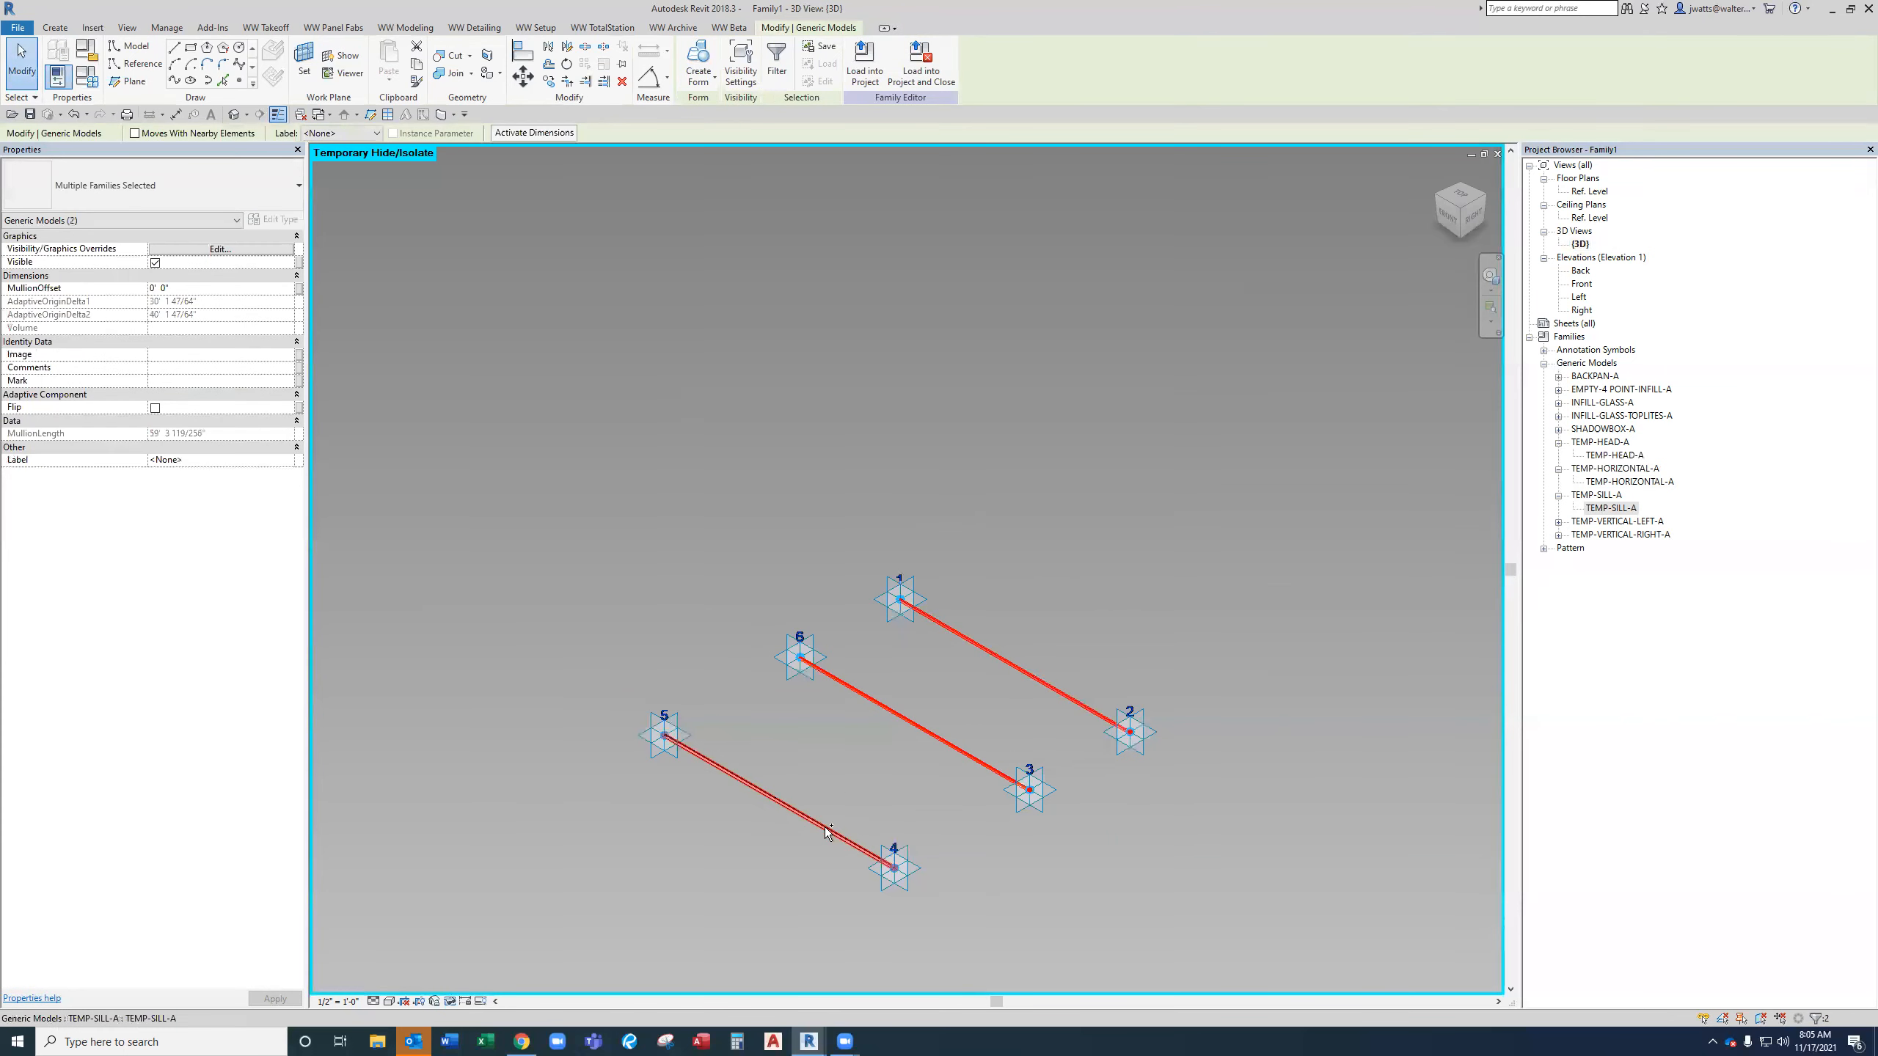
click(299, 289)
click(1508, 741)
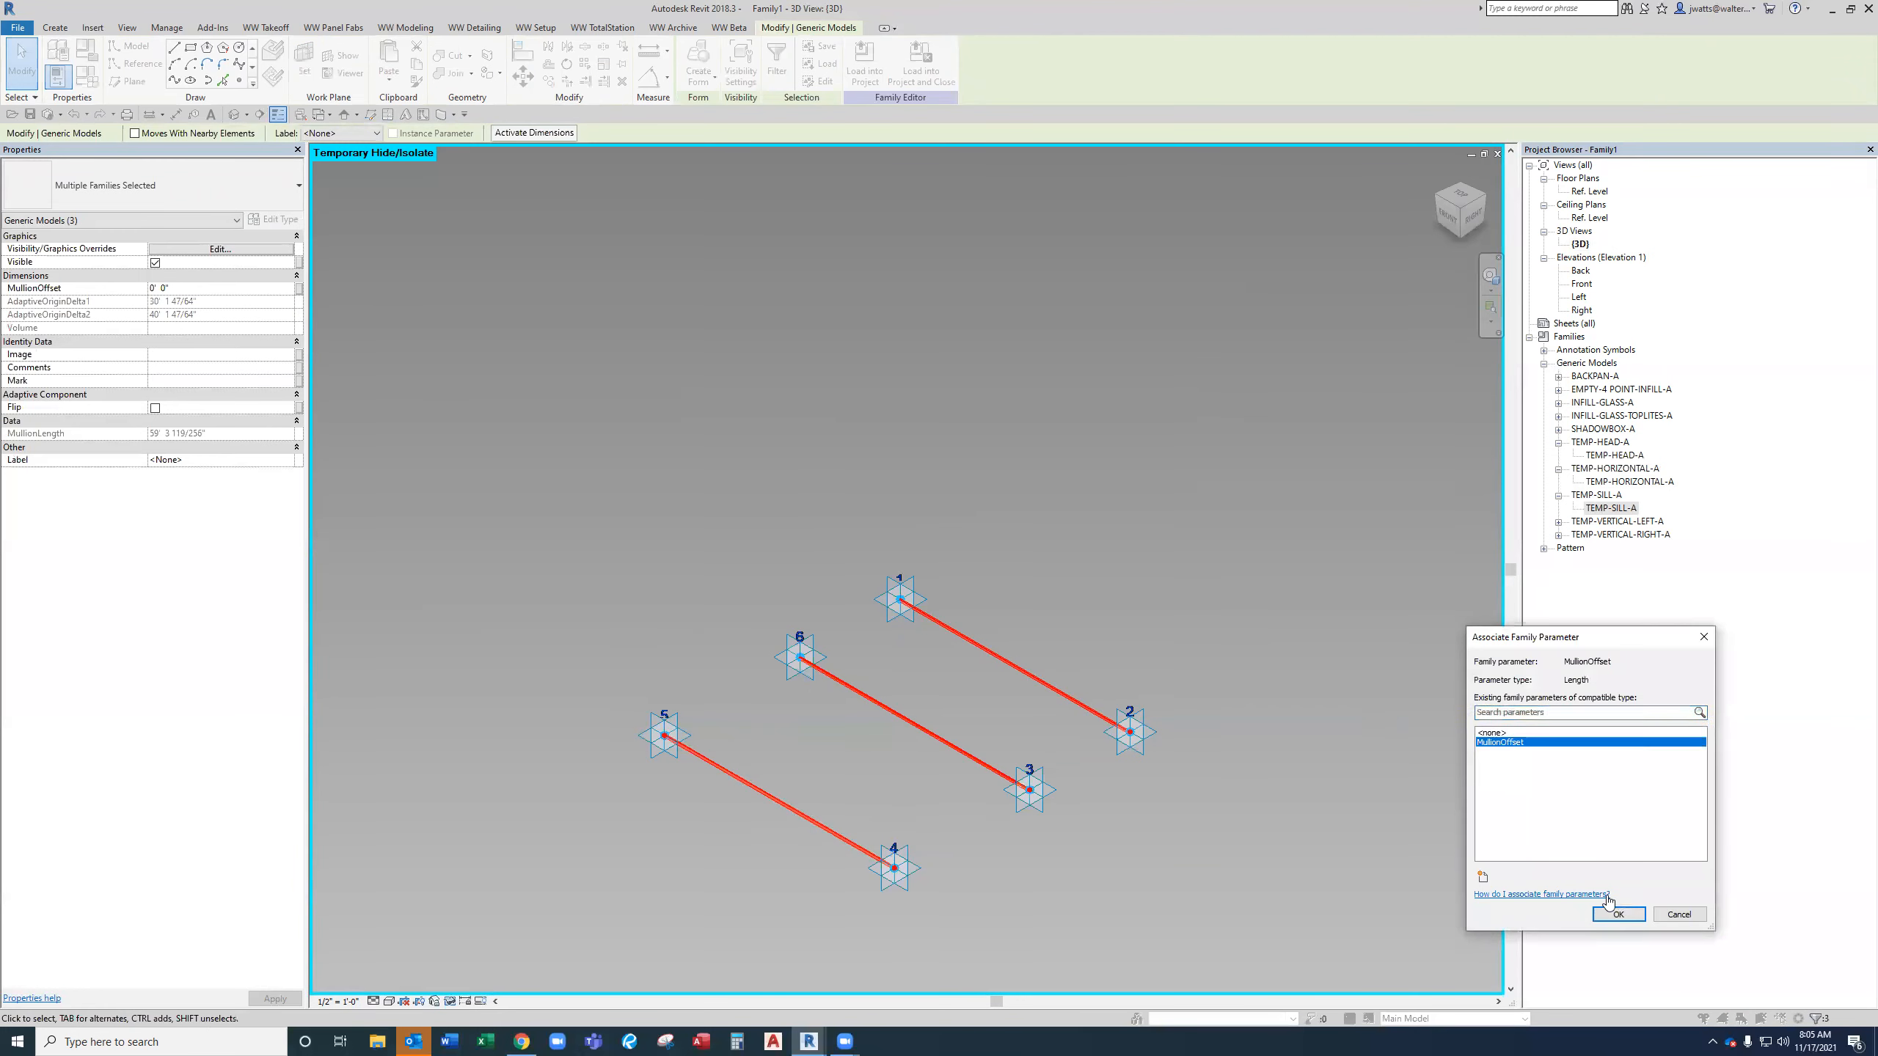
click(1618, 915)
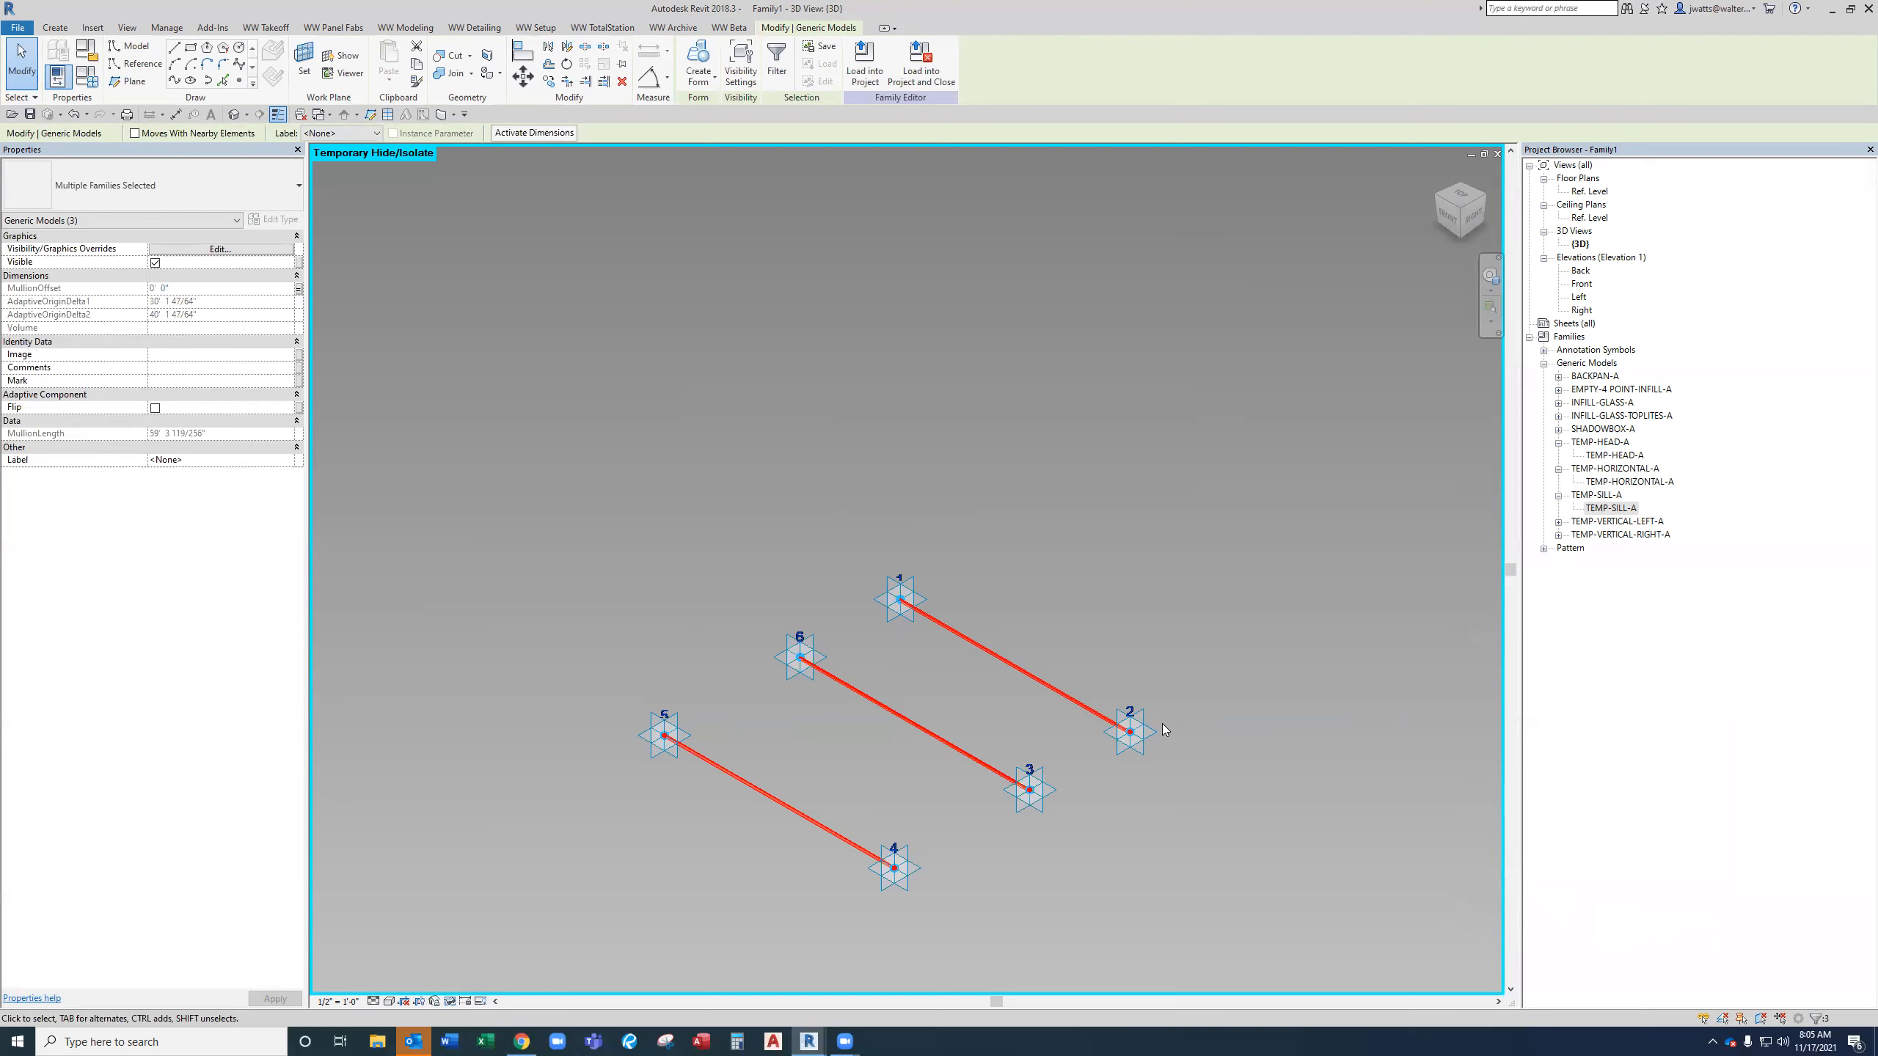
Label the head mullion with the TopMullion parameter.
click(985, 574)
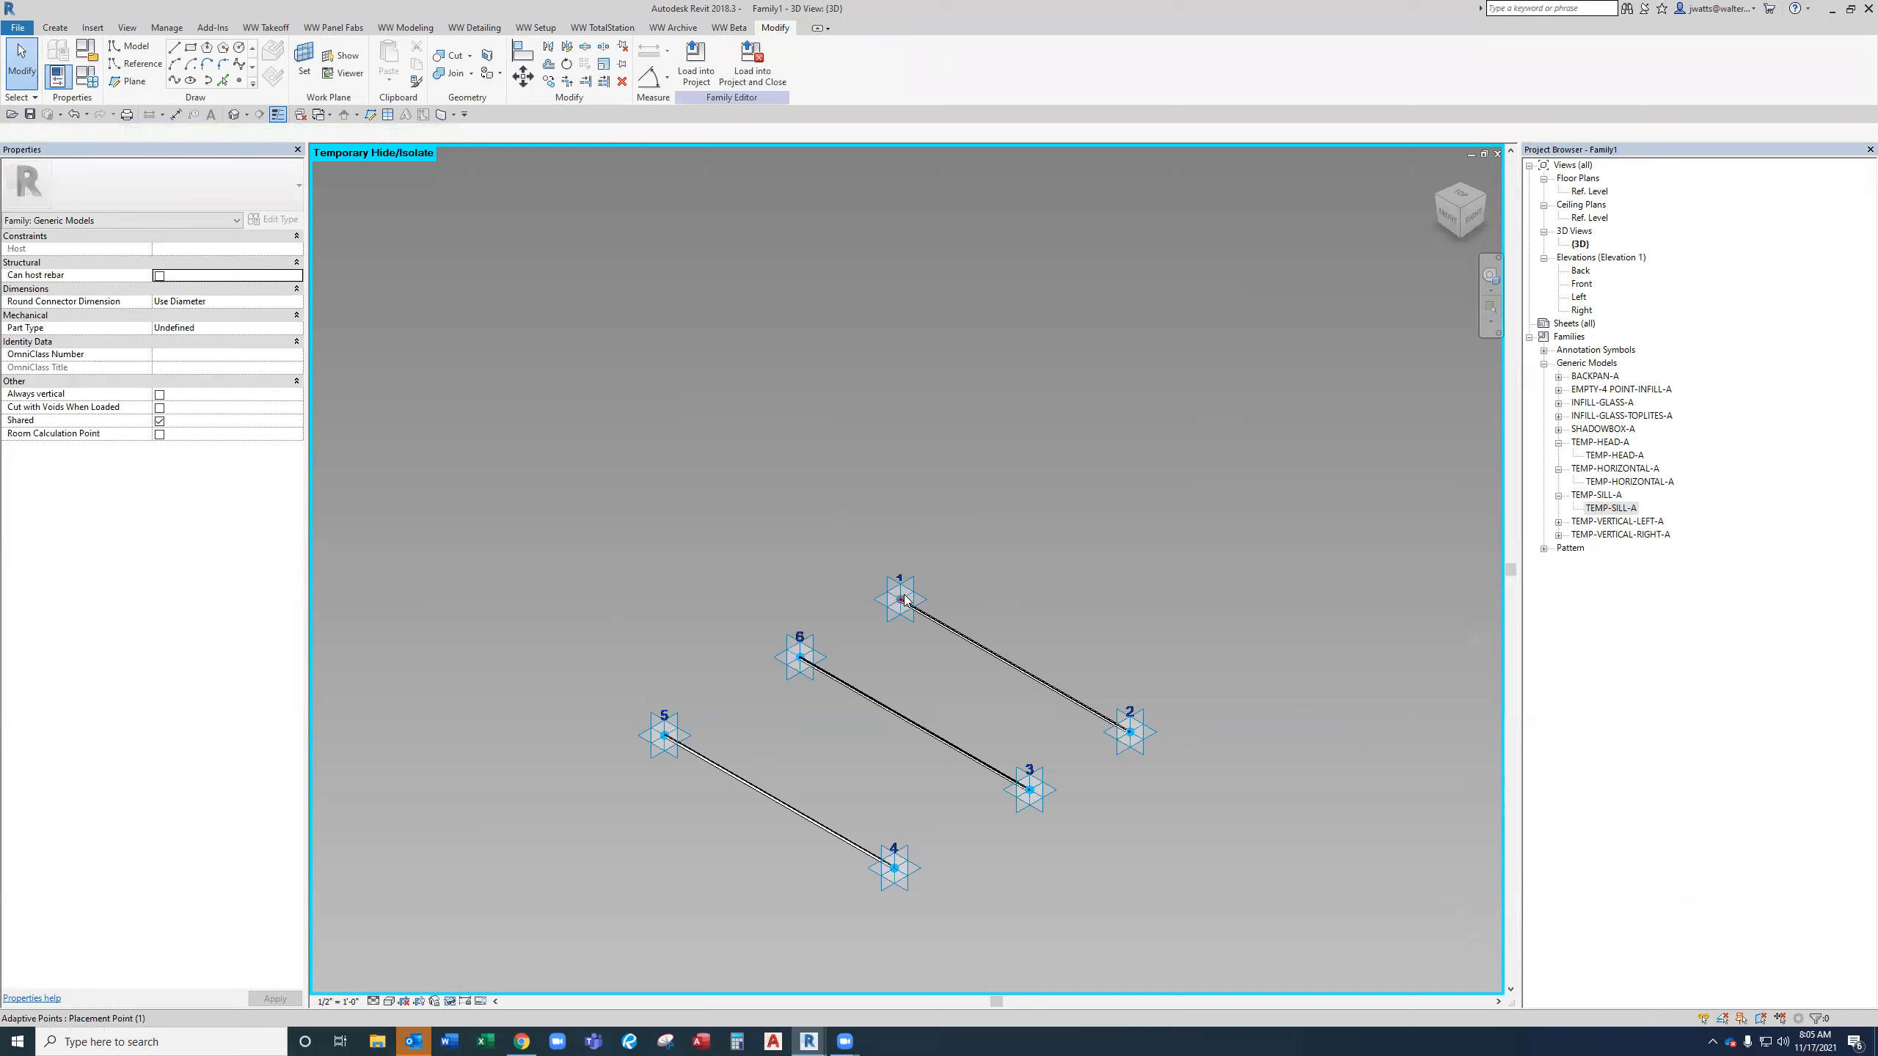
click(937, 622)
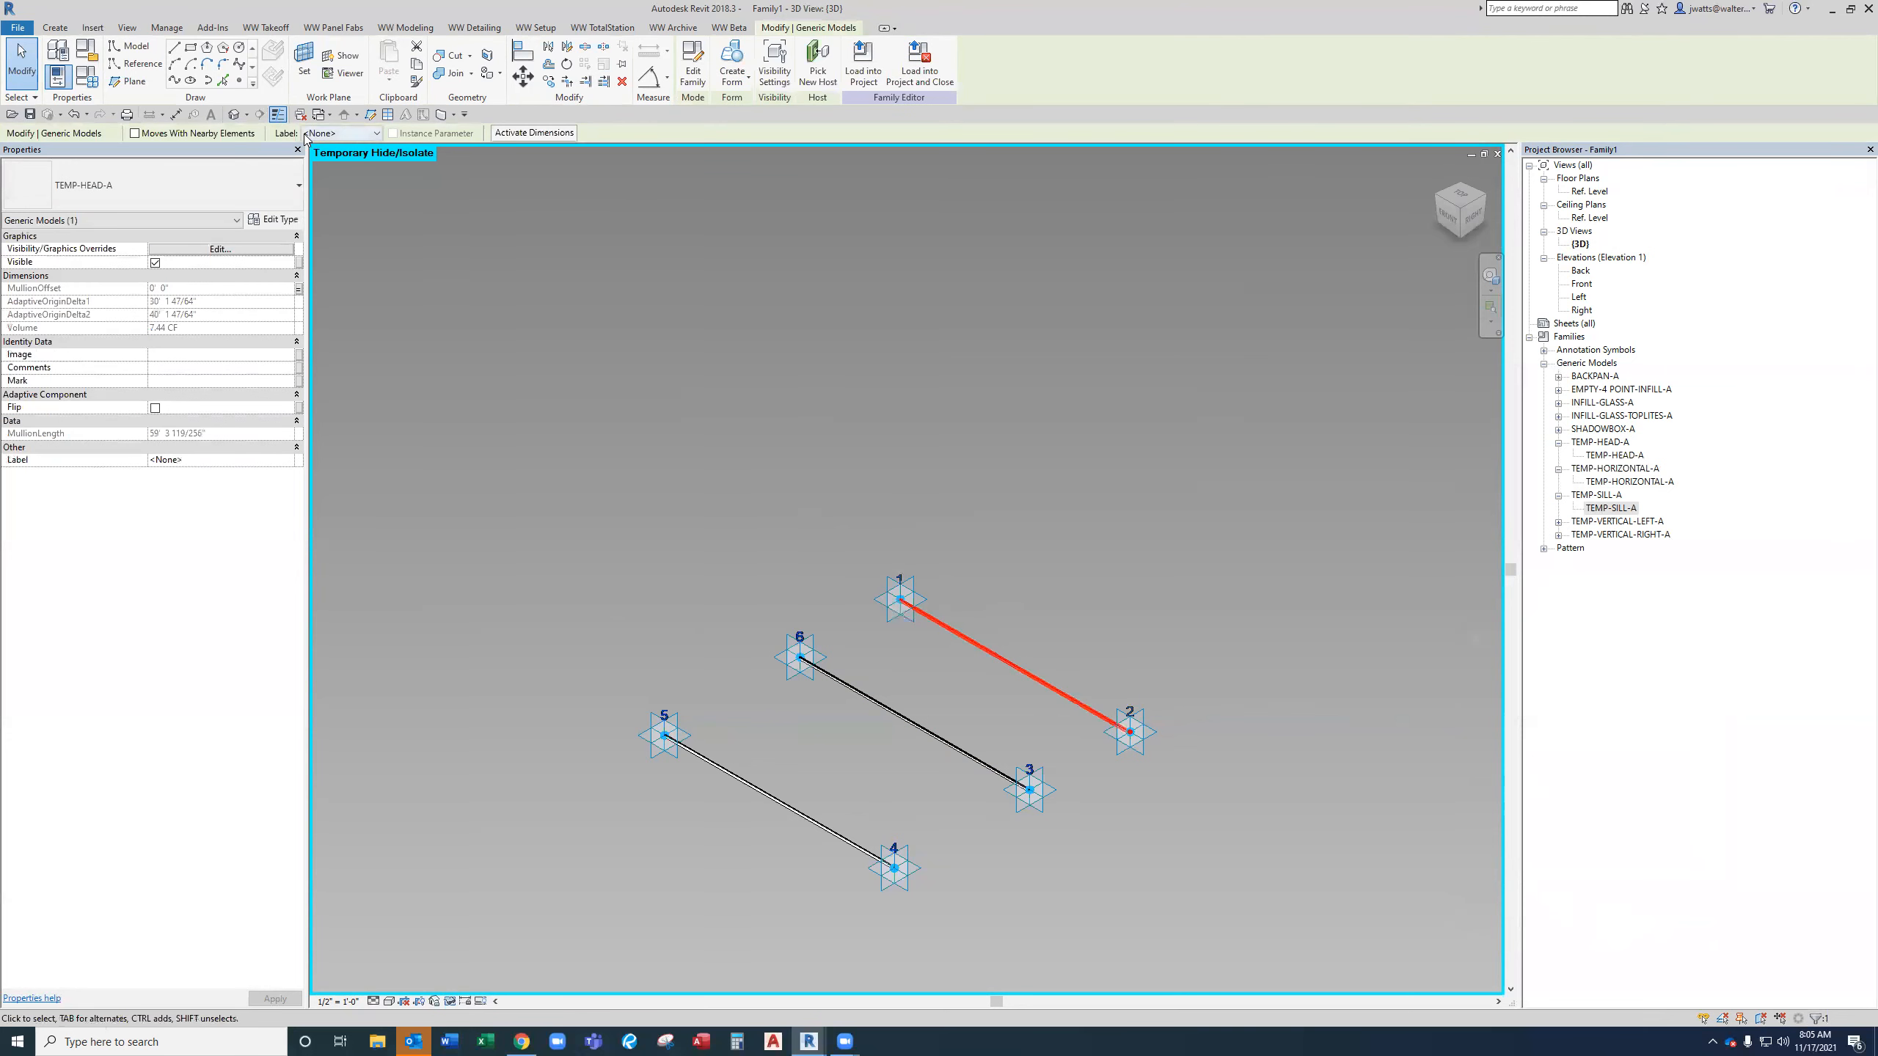
click(342, 134)
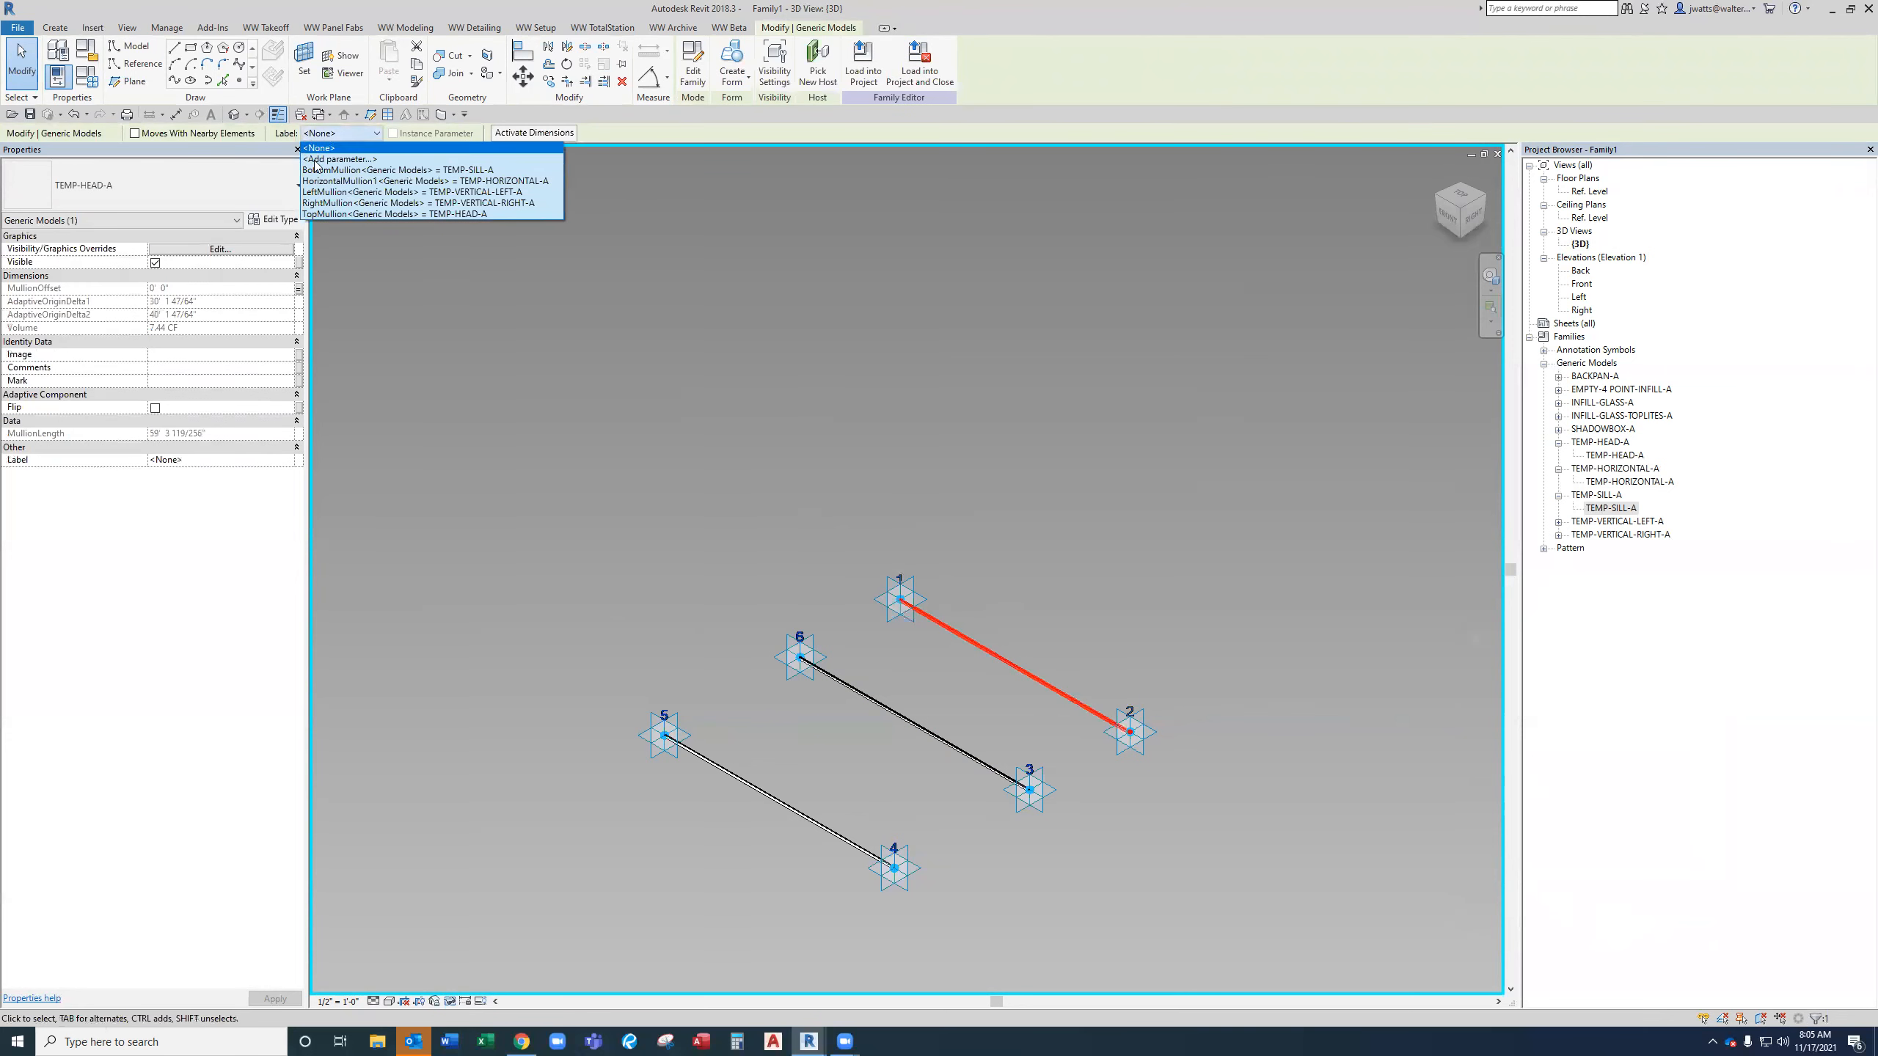
click(339, 214)
Label the horizontal mullion with the HorizontalMullion1 parameter.
click(891, 705)
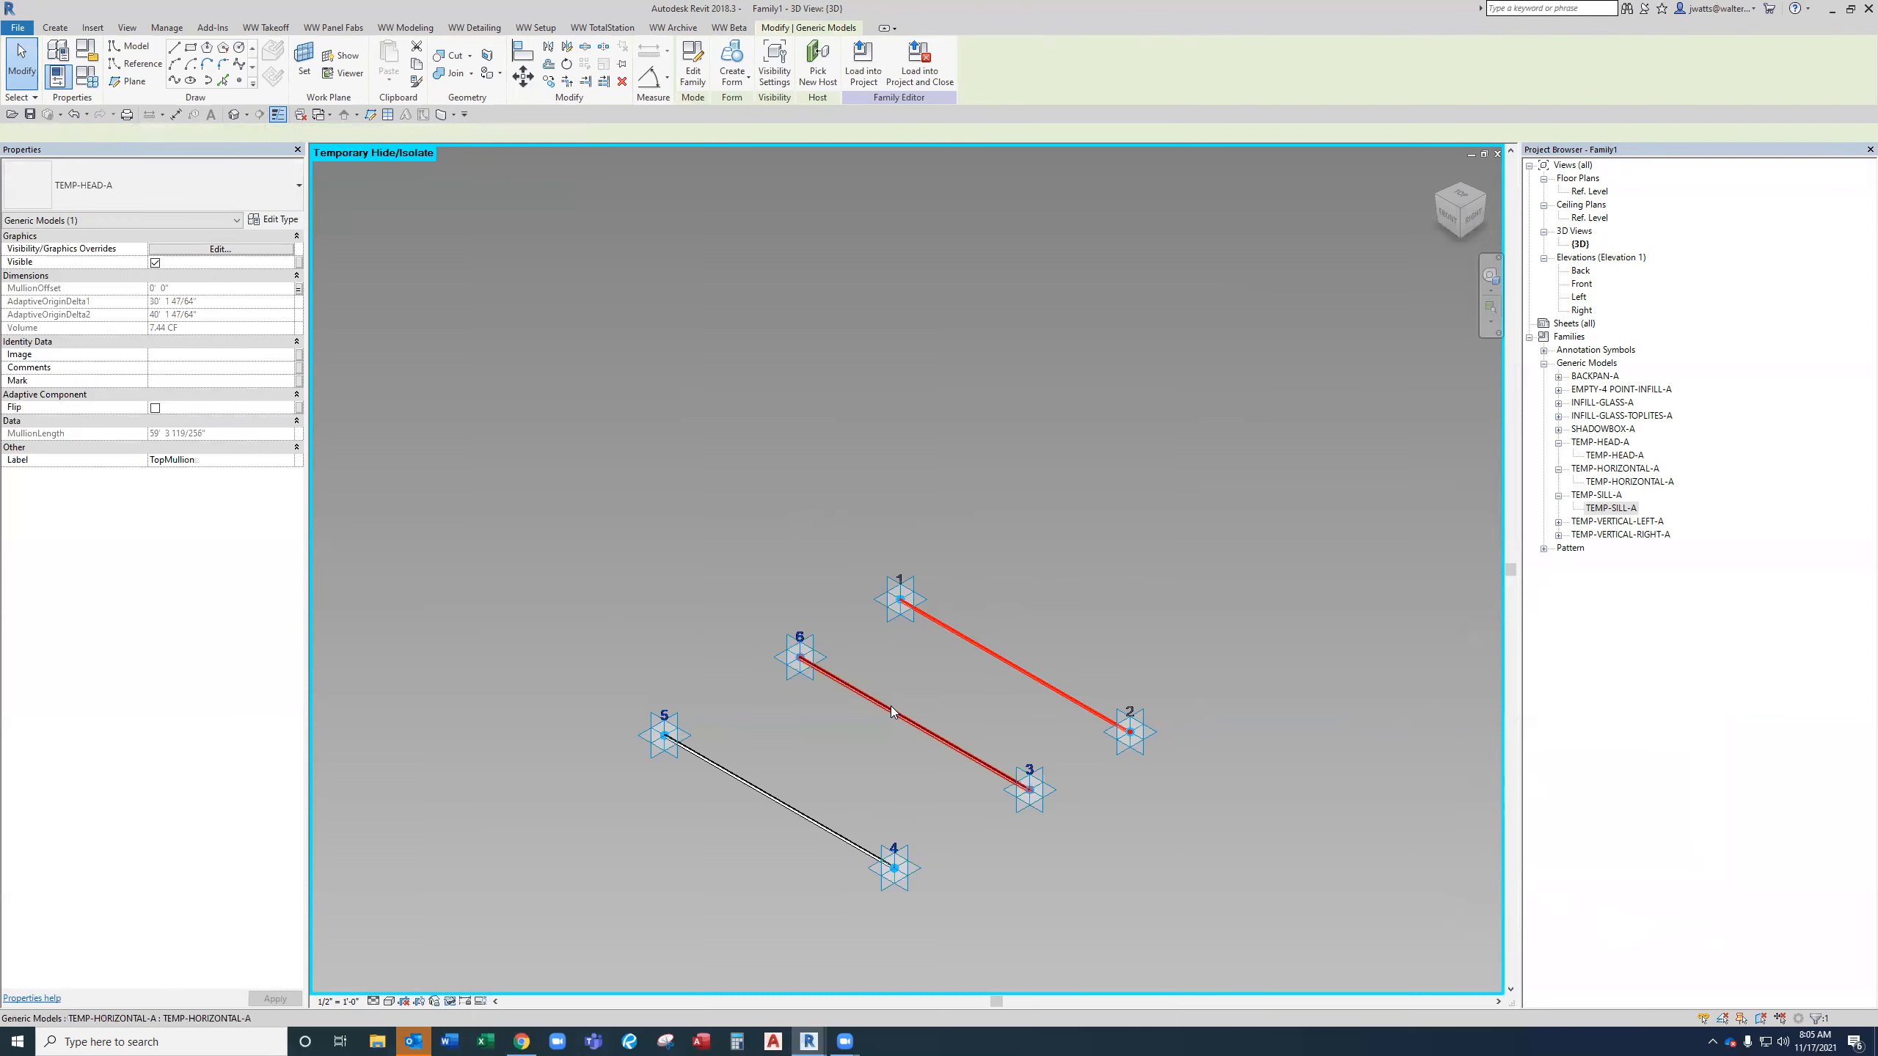
click(341, 134)
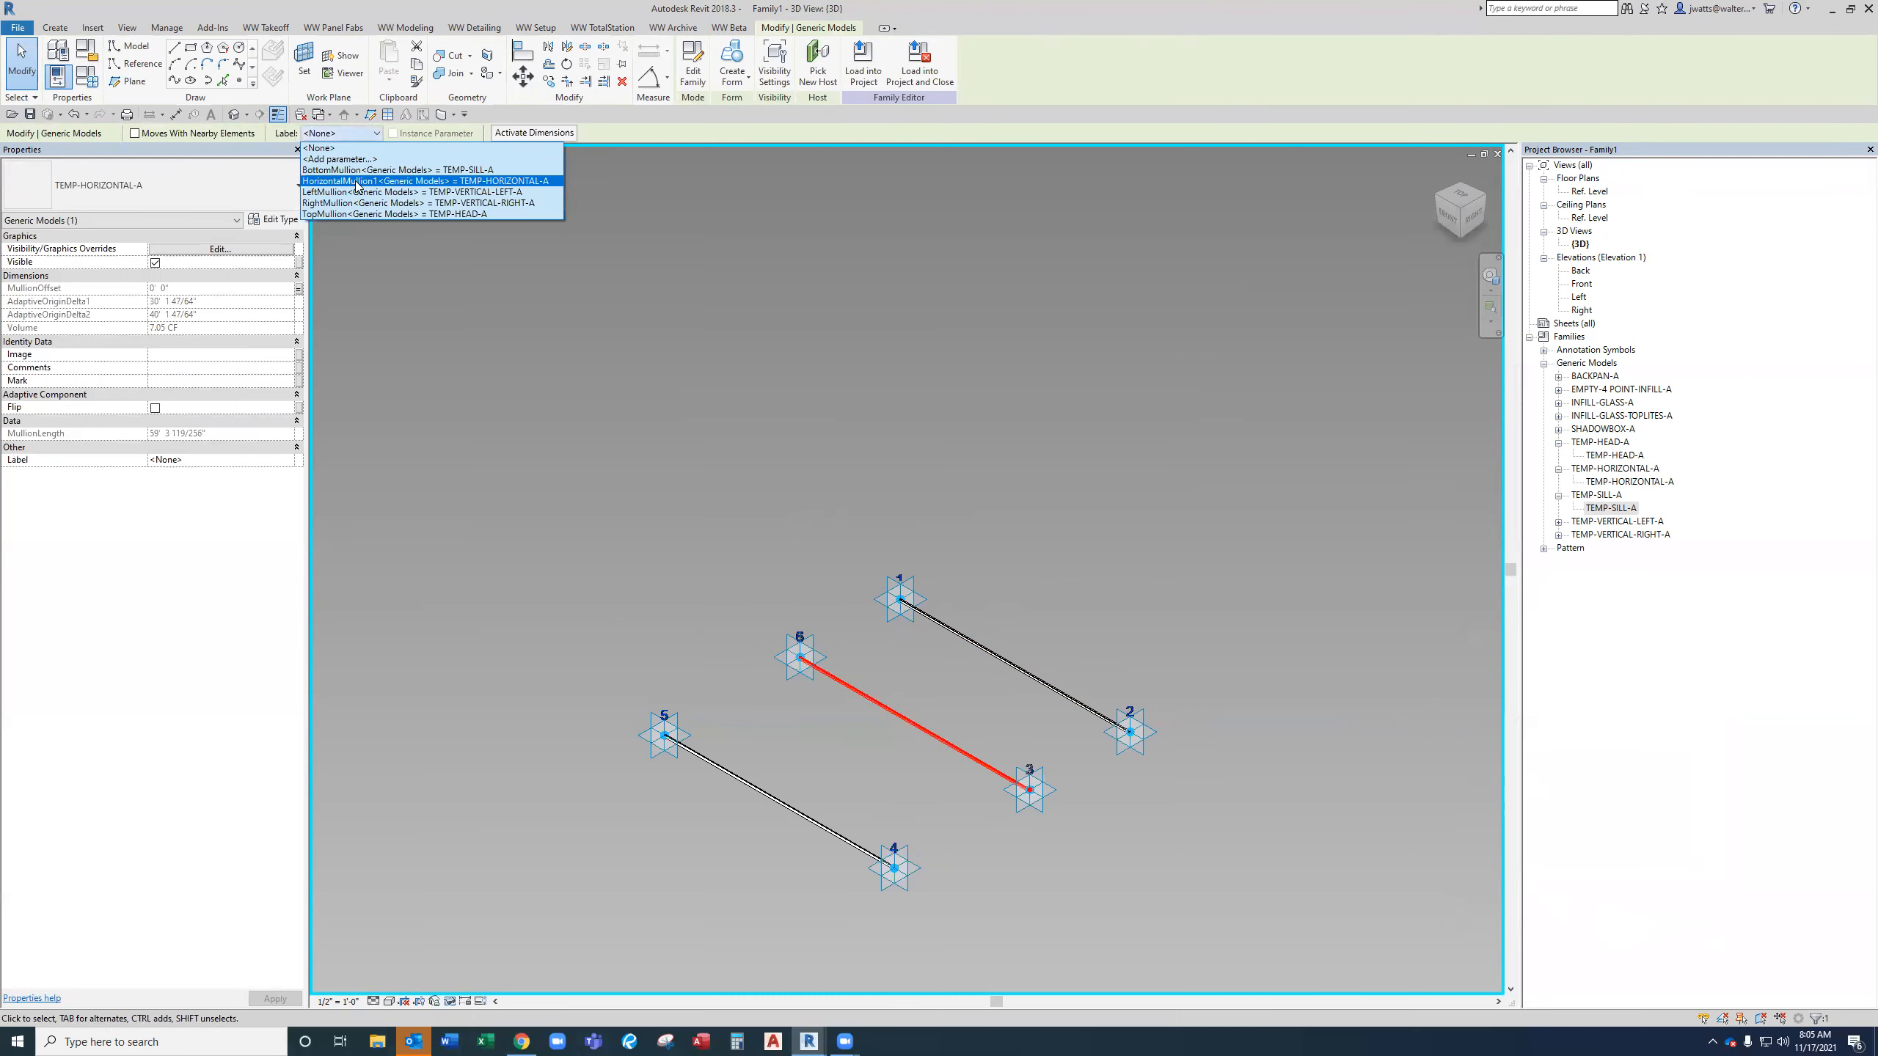
click(355, 180)
Label the sill mullion with the BottomMullion parameter.
click(779, 801)
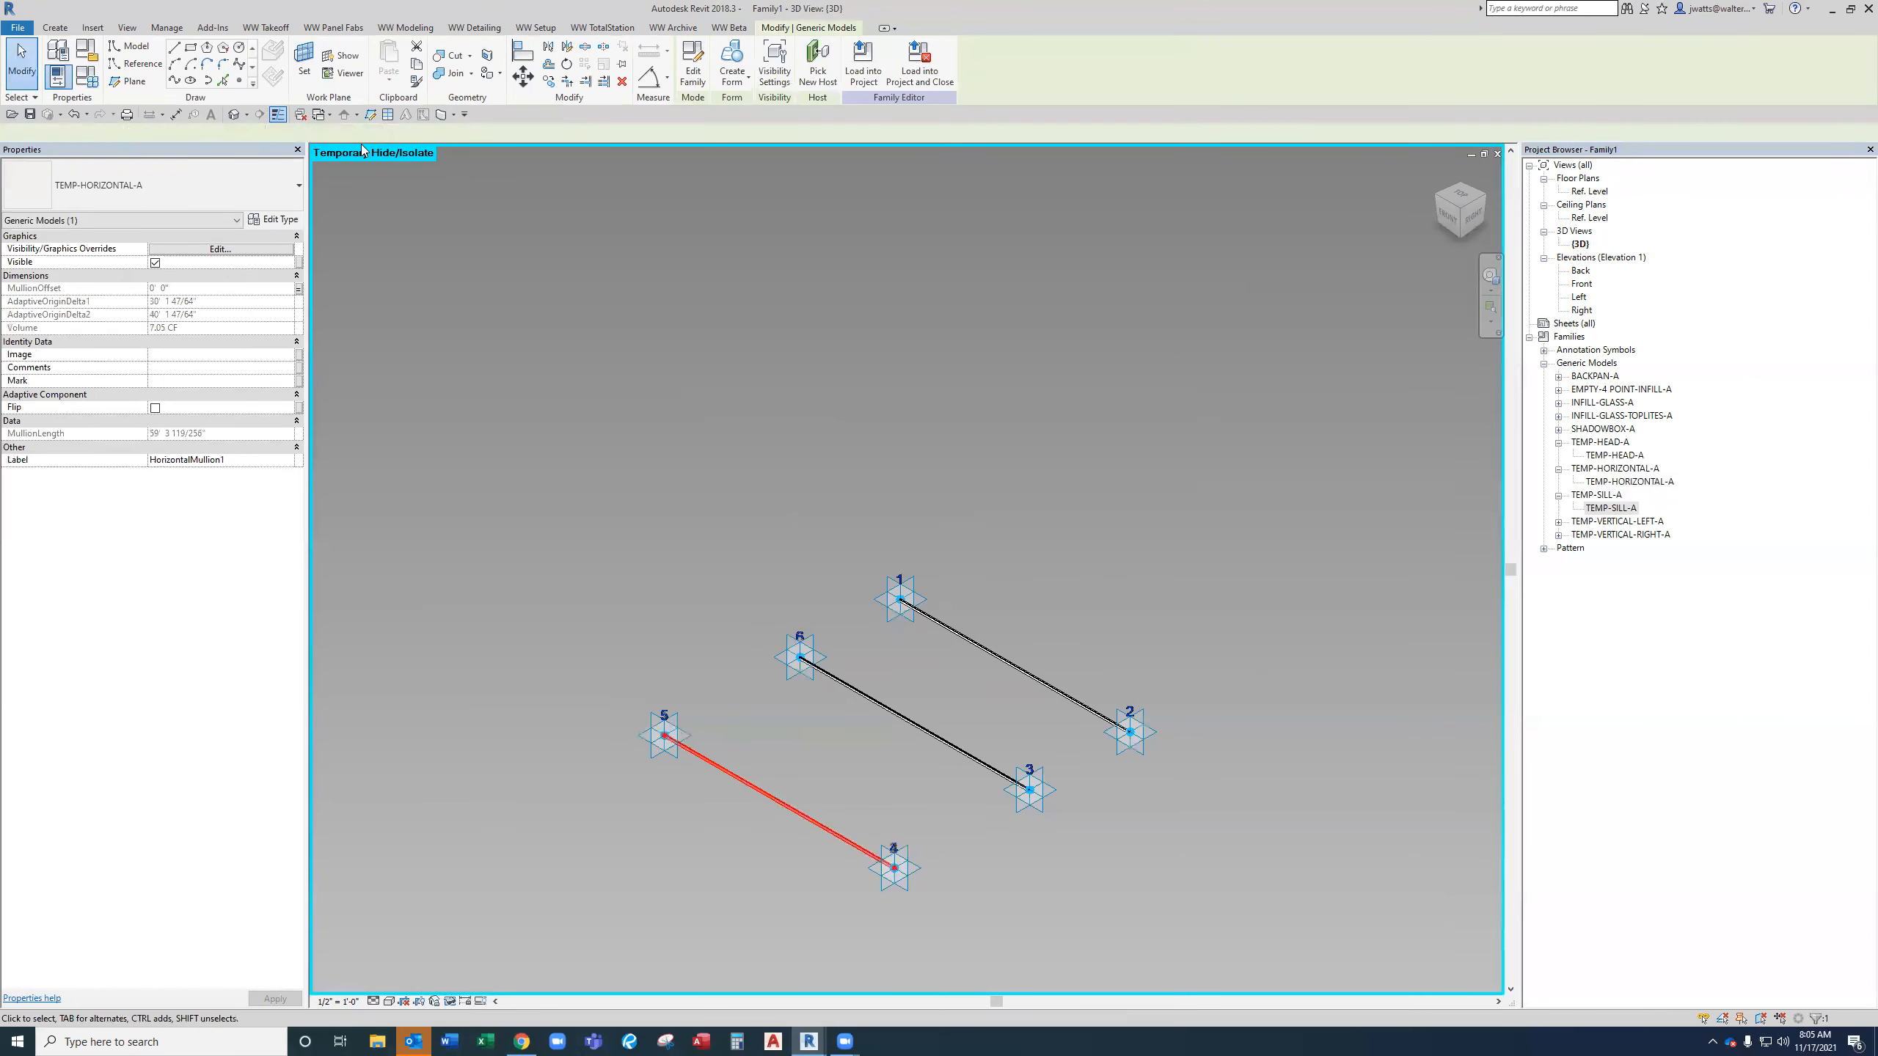
click(341, 133)
click(356, 170)
key(Escape)
Select the head, horizontal and sill mullions together and delete them.
click(1014, 663)
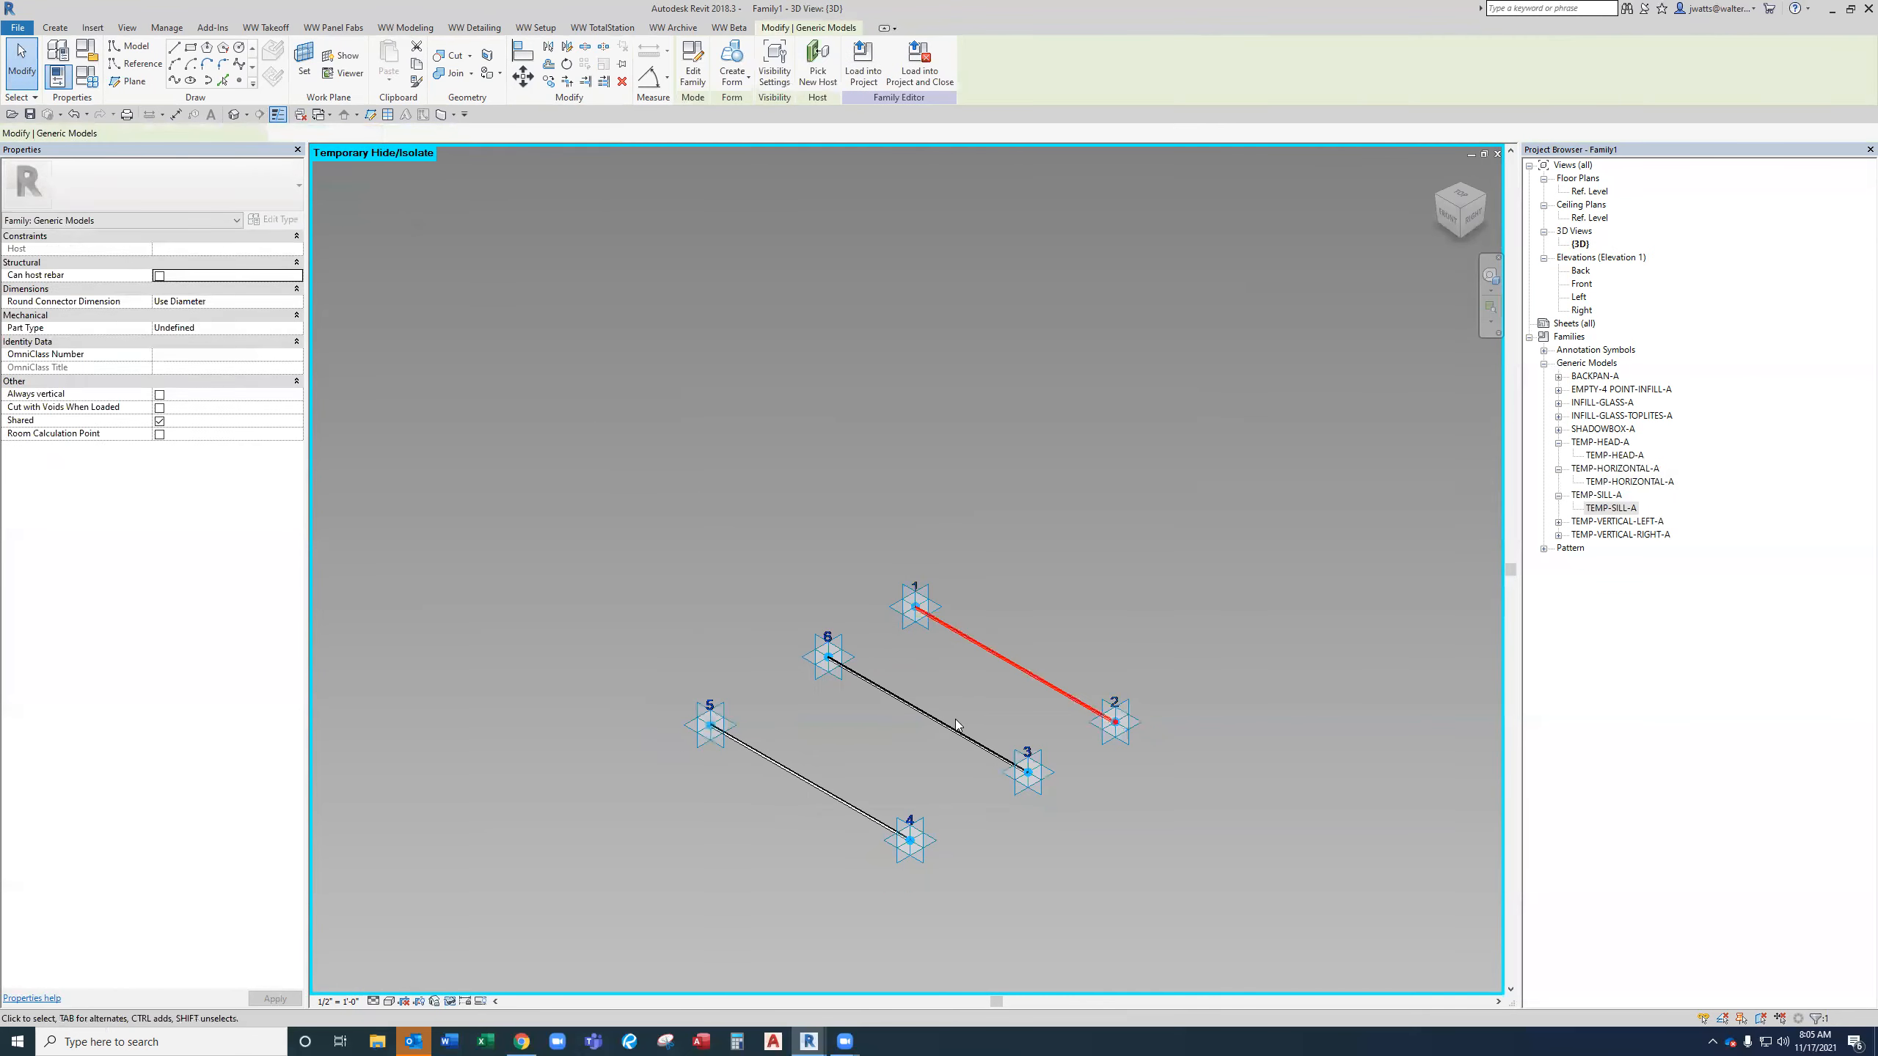
ctrl+click(952, 727)
ctrl+click(851, 803)
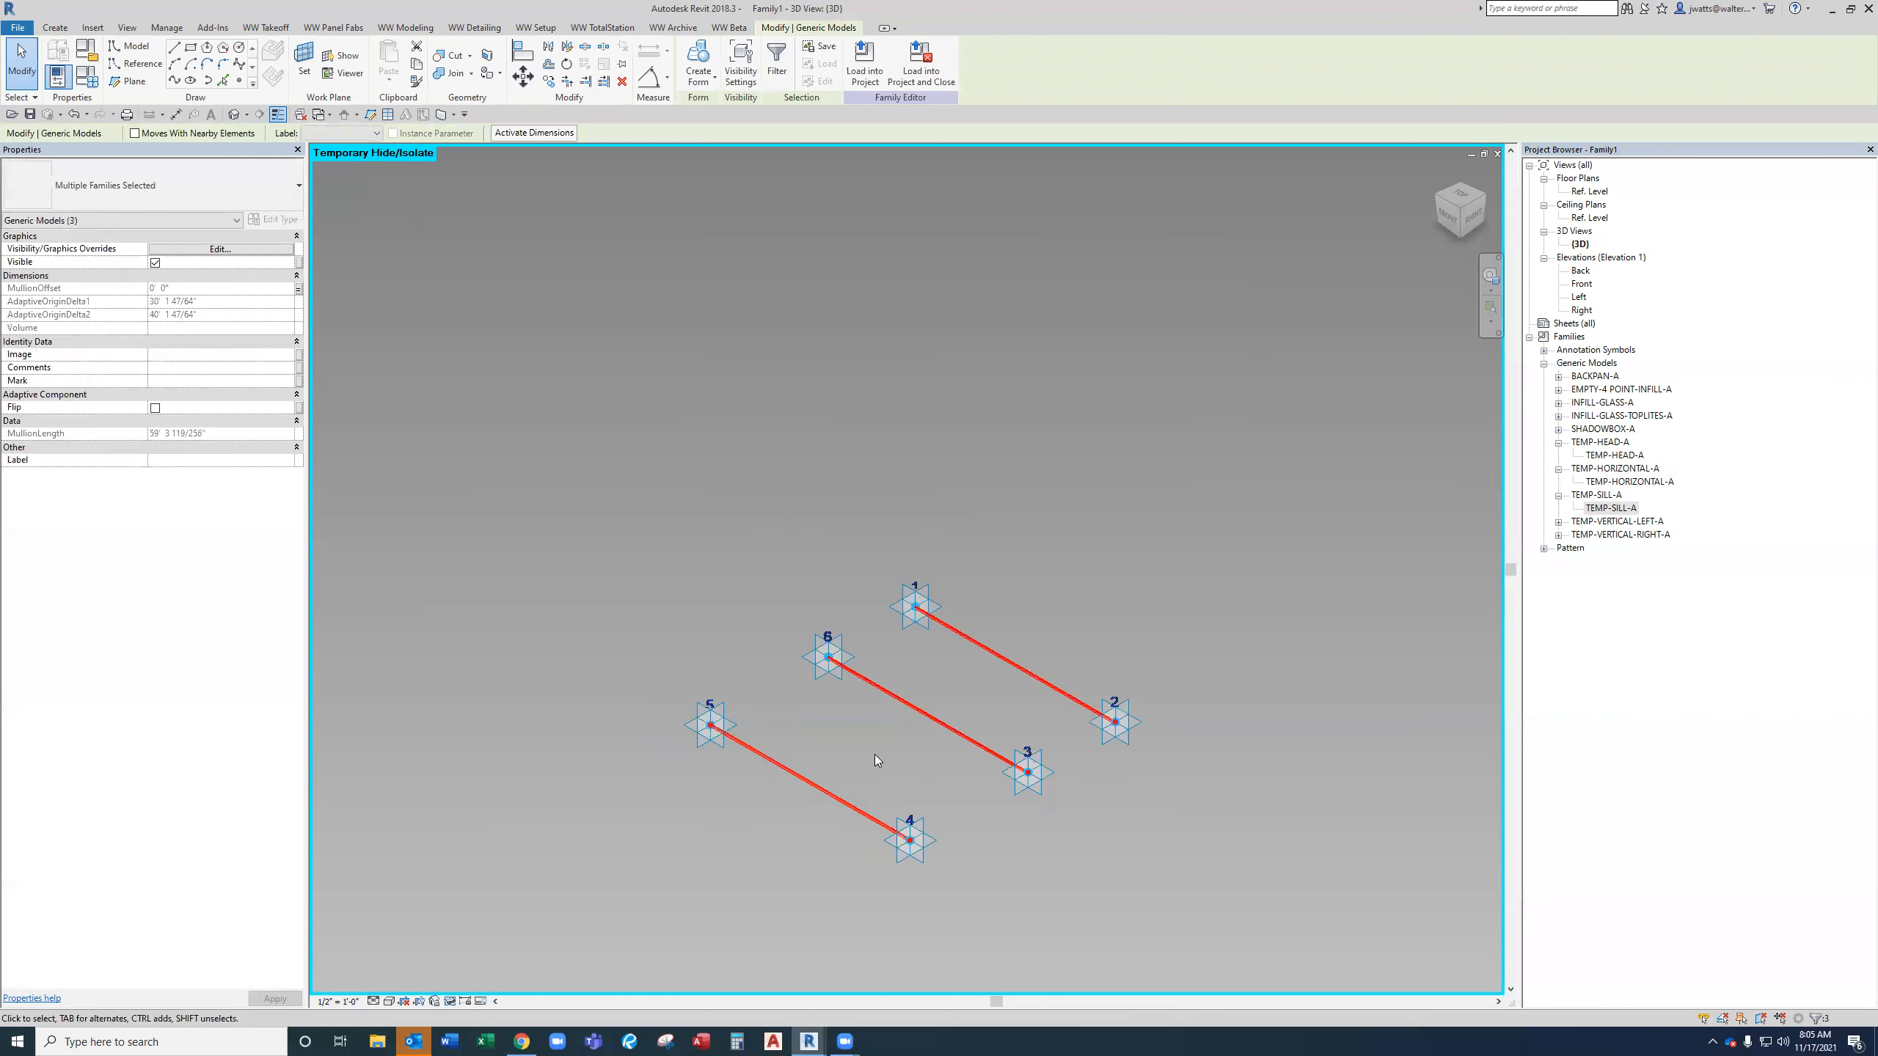
right_click(894, 702)
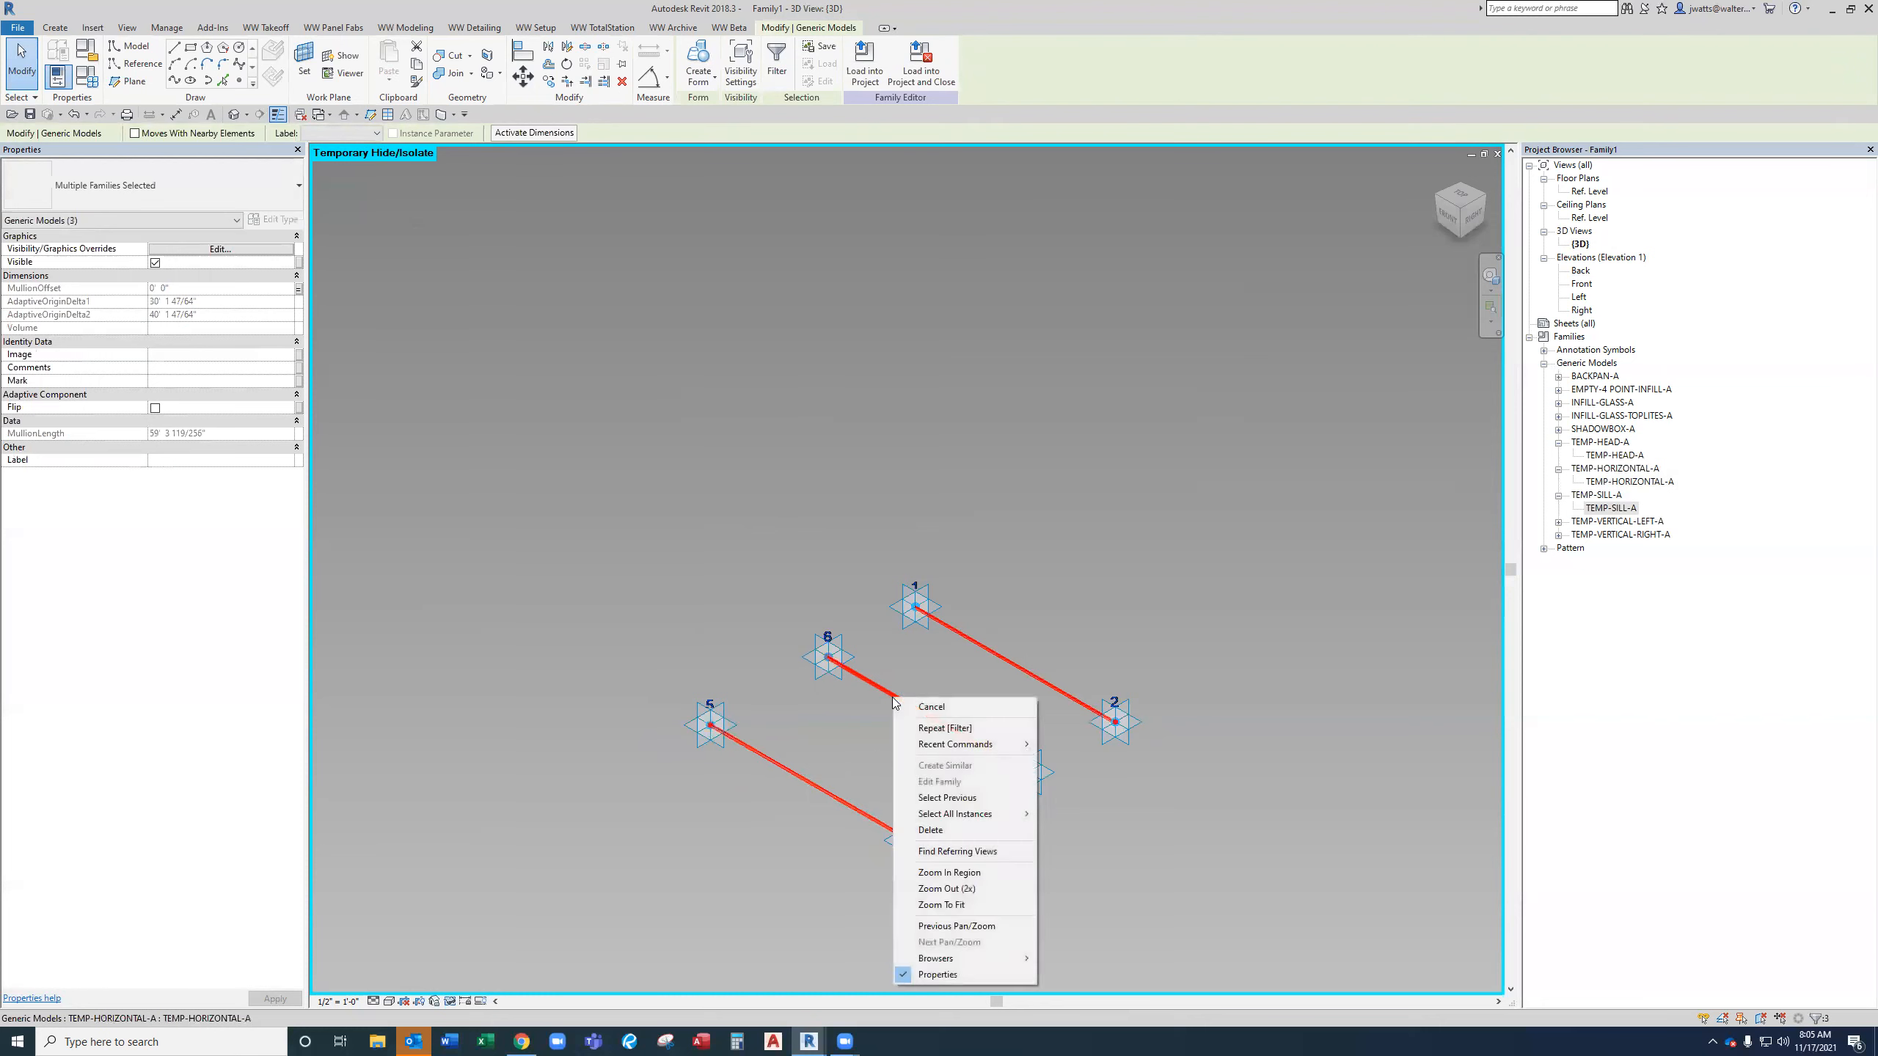
key(Escape)
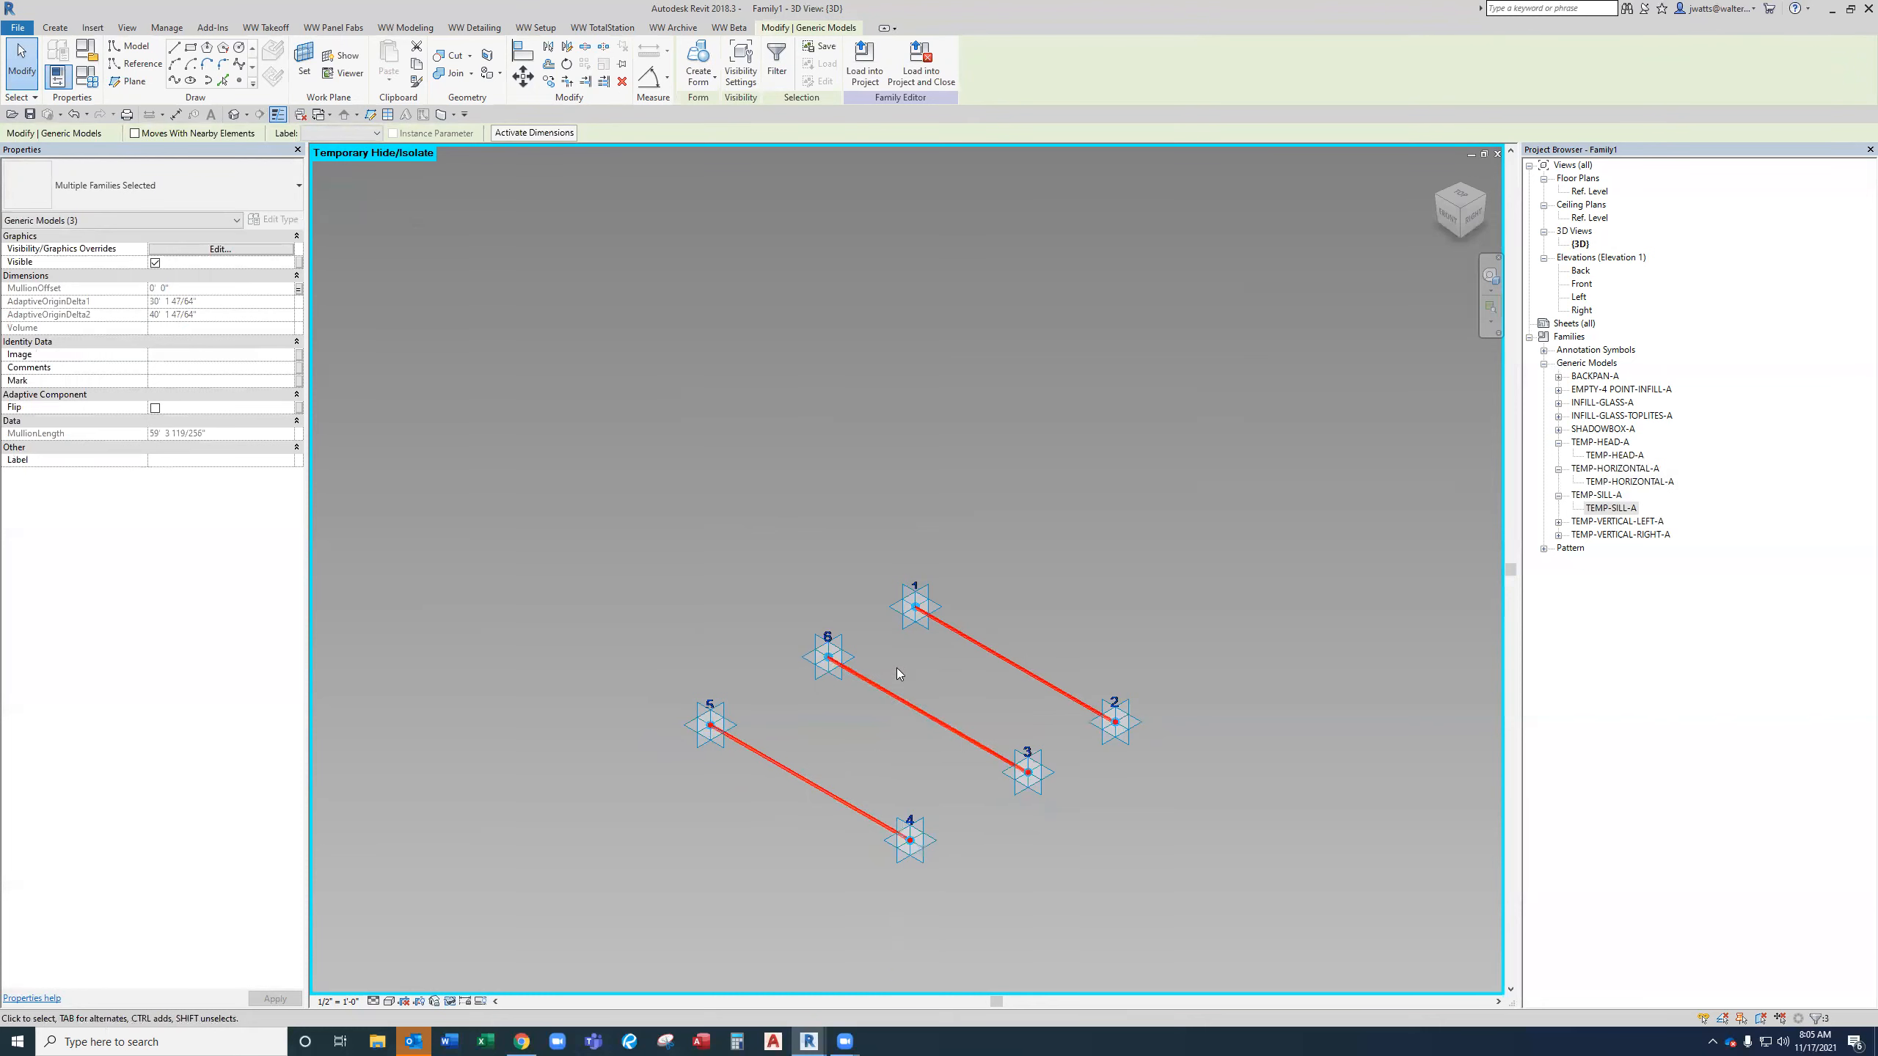
key(Delete)
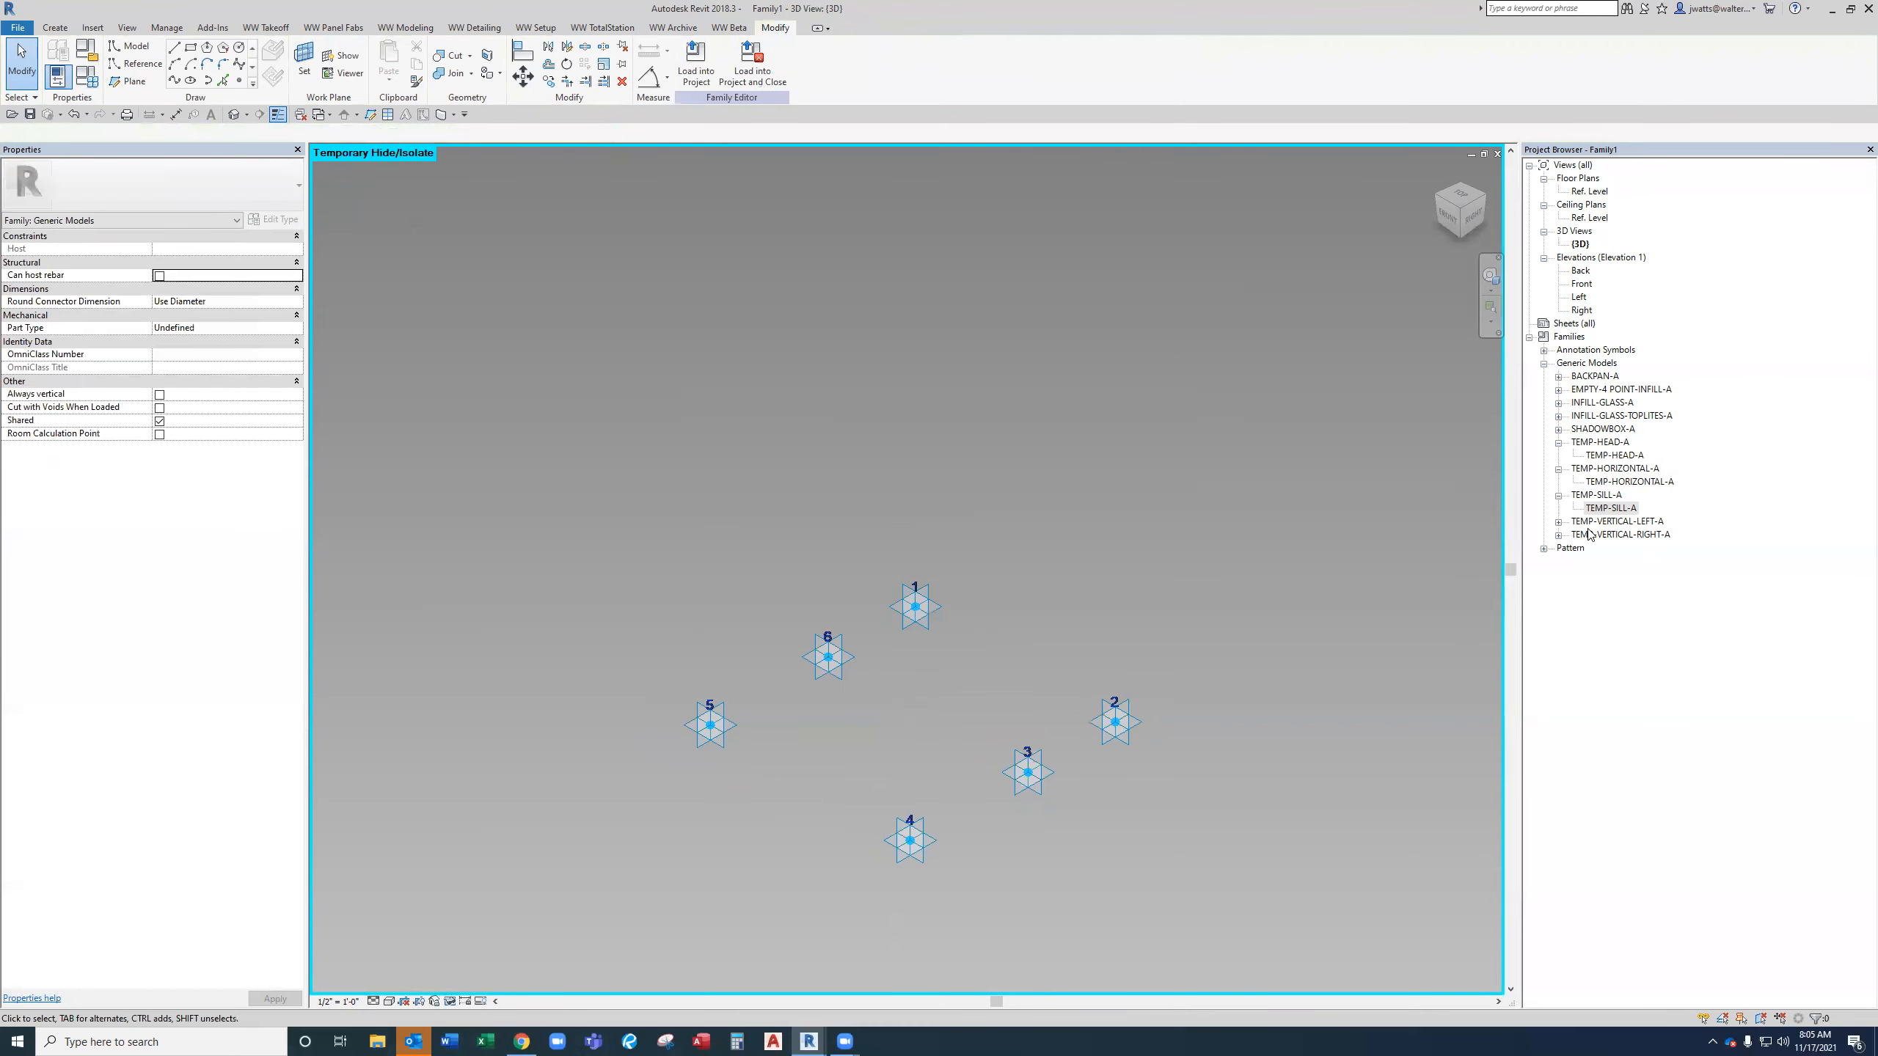
Place a TEMP-VERTICAL-LEFT-A mullion between adaptive points 1 and 5.
click(1559, 523)
drag(1631, 534, 1057, 567)
click(915, 607)
click(710, 725)
key(Escape)
Place a TEMP-VERTICAL-RIGHT-A mullion between adaptive points 2 and 4.
click(1559, 549)
drag(1619, 560, 1143, 655)
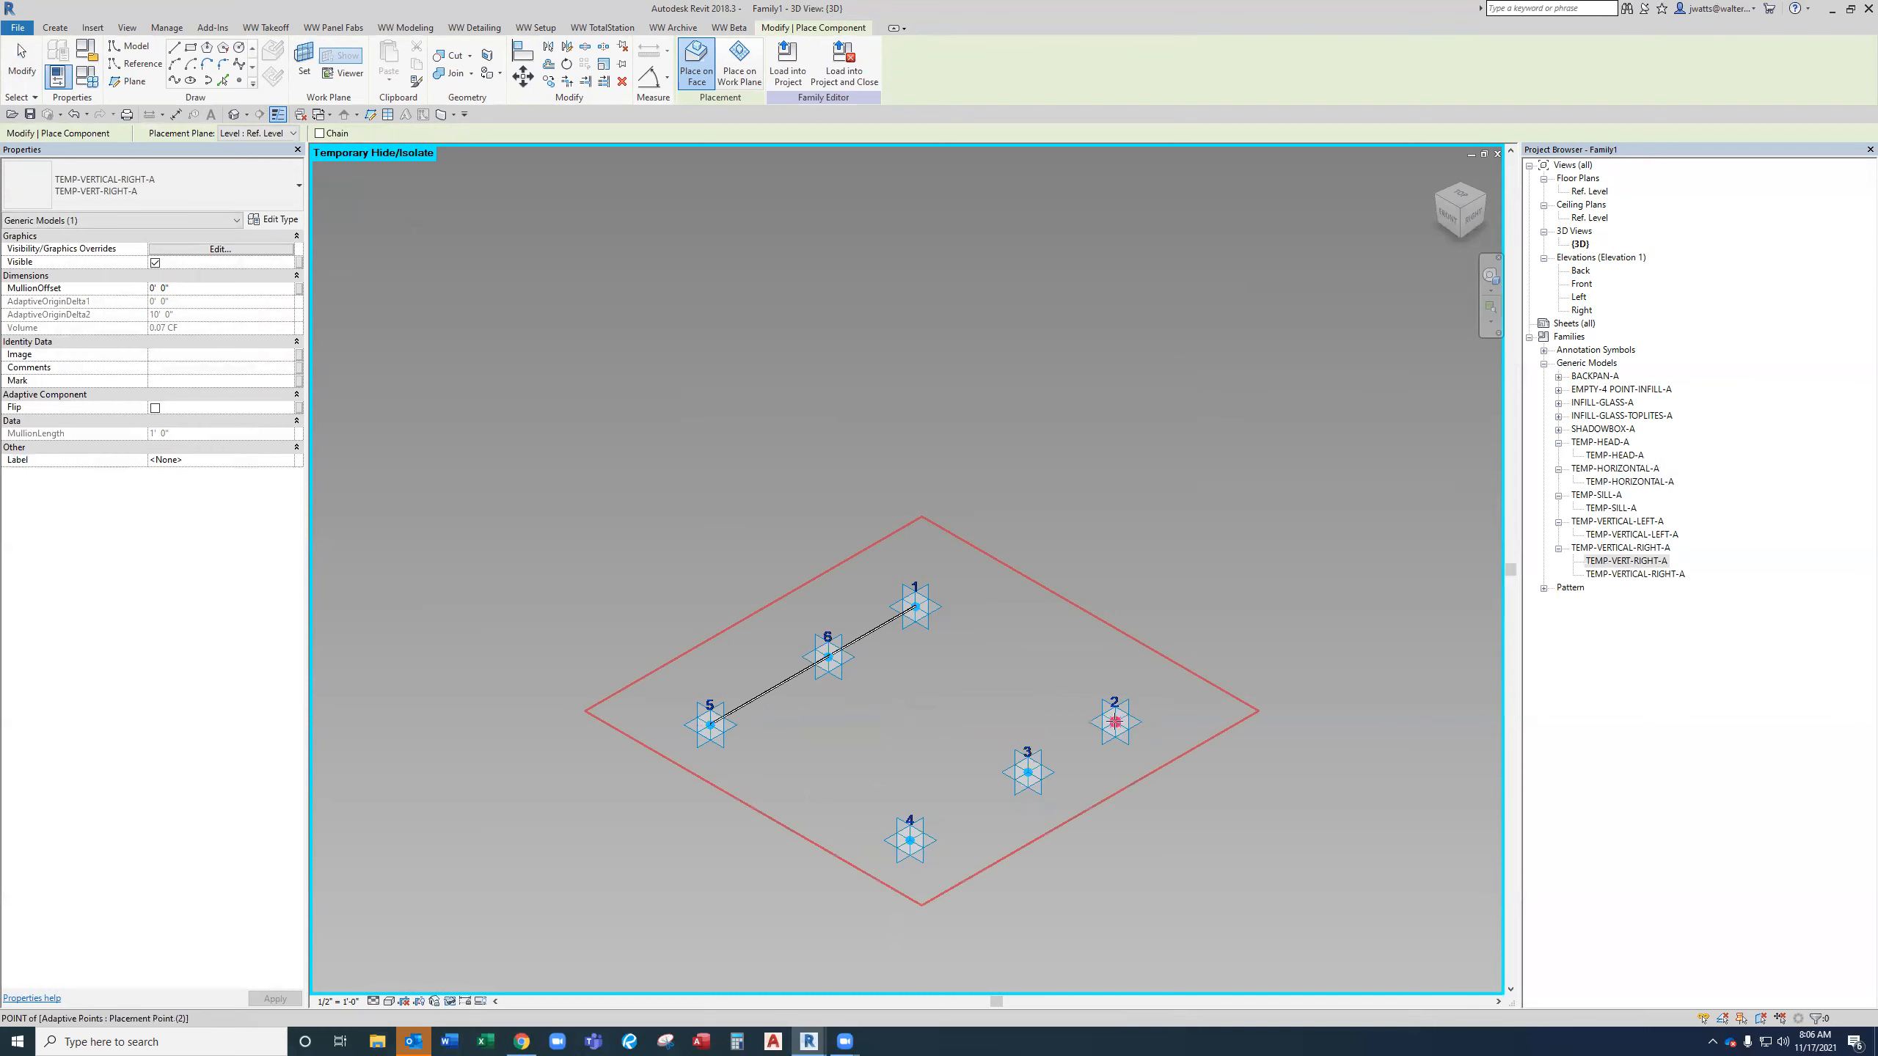
click(1115, 721)
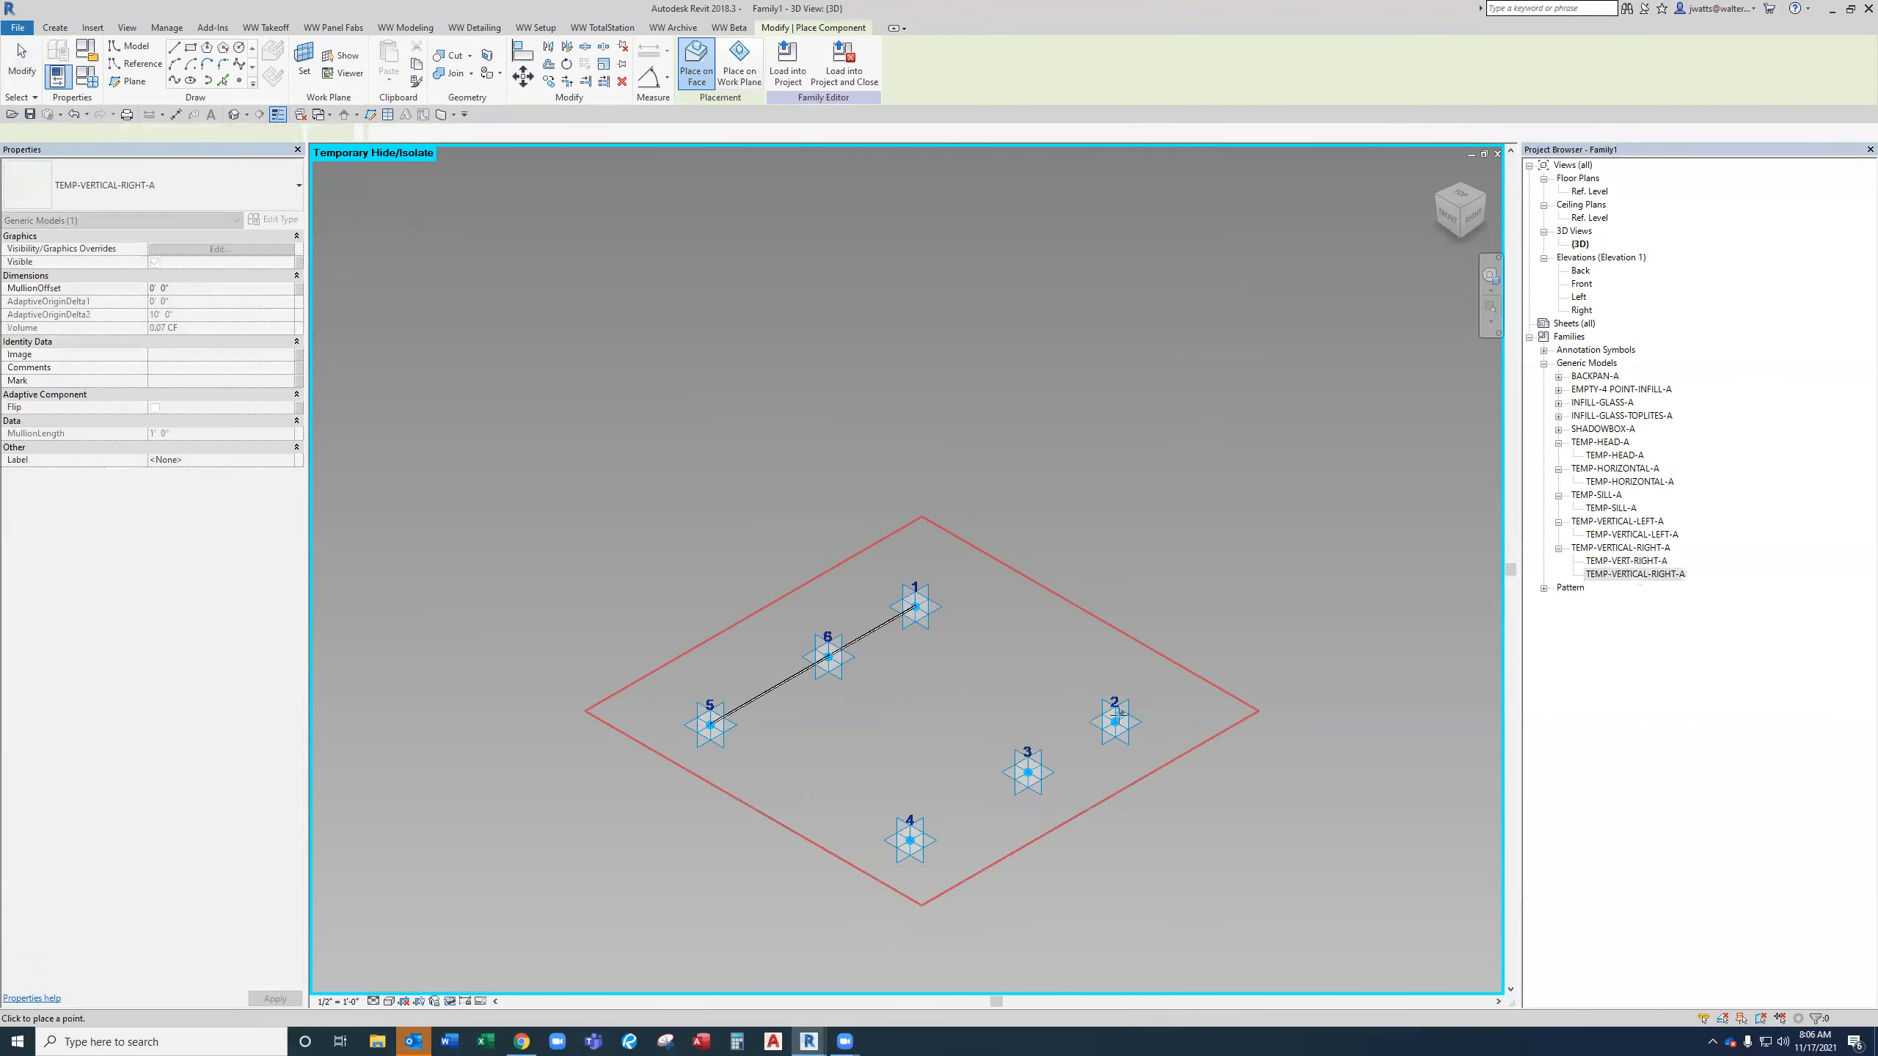
click(910, 840)
key(Escape)
Associate the MullionOffset of both vertical mullions with the family parameter MullionOffset.
click(952, 815)
ctrl+click(783, 681)
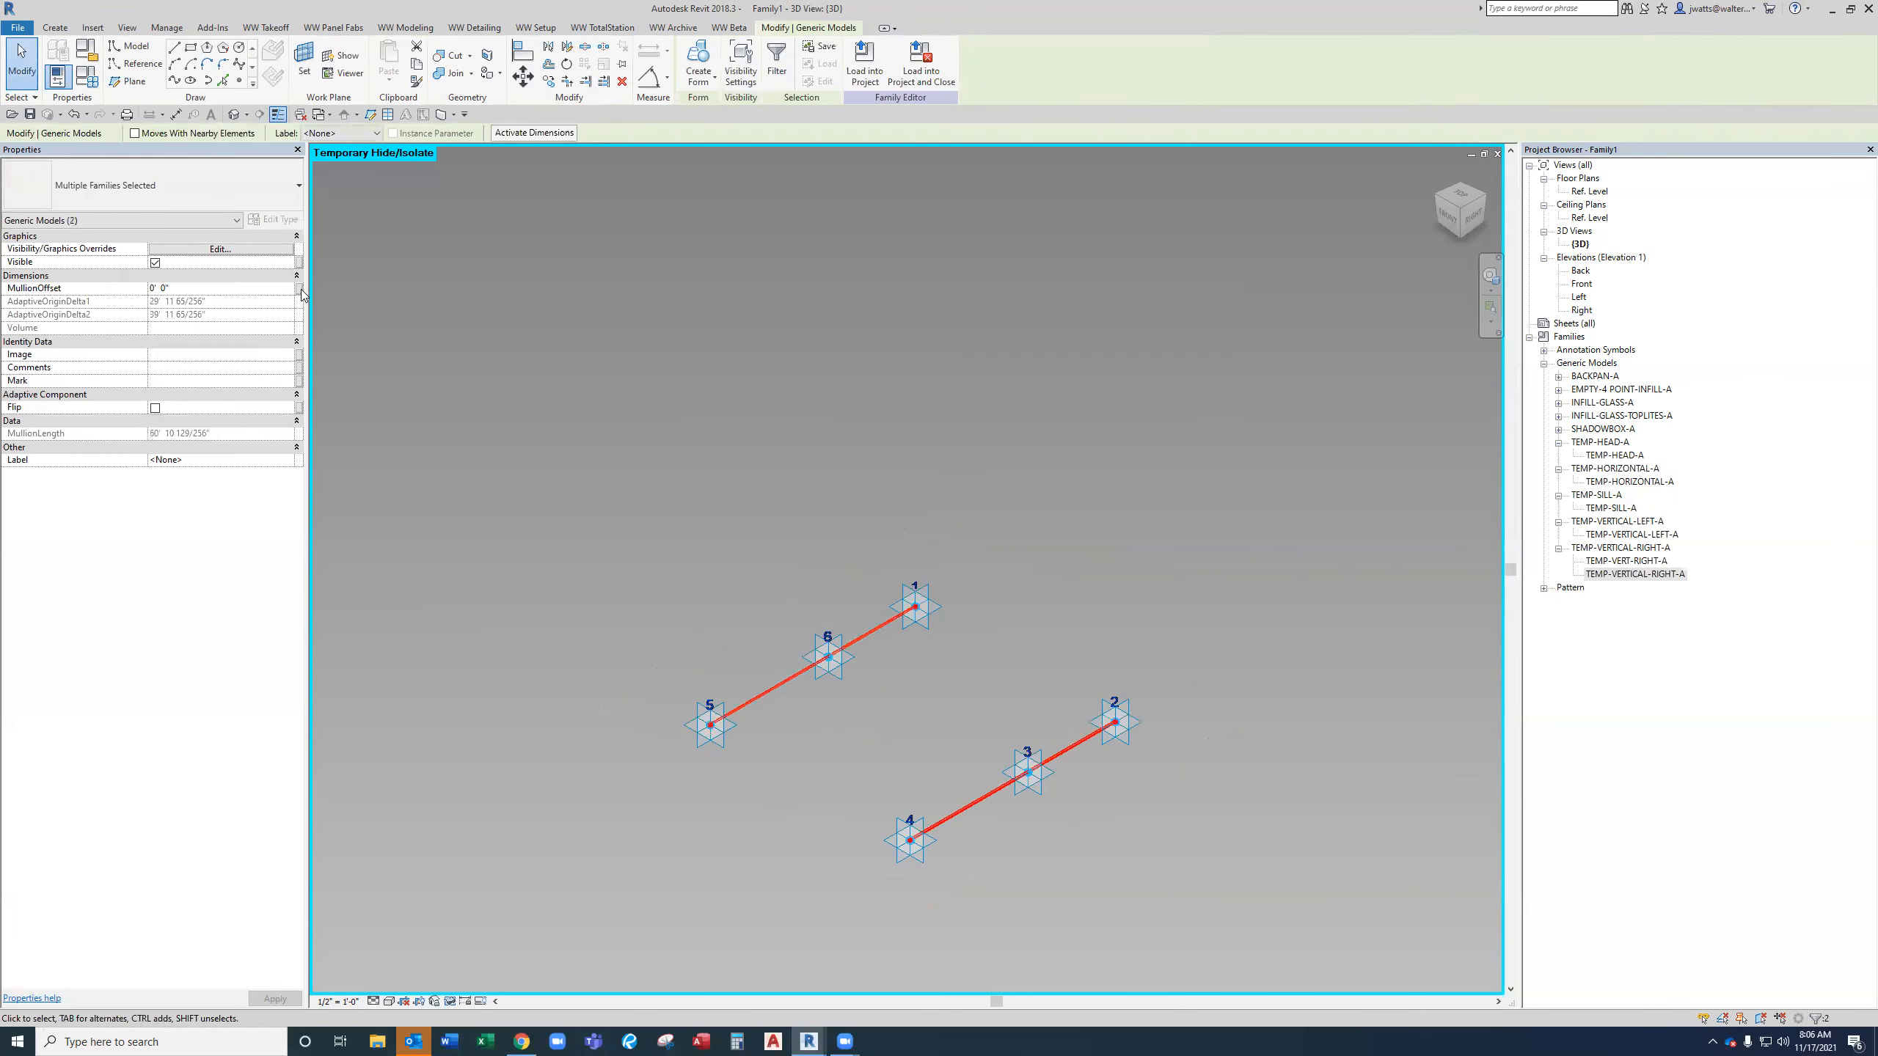
click(299, 290)
click(1540, 742)
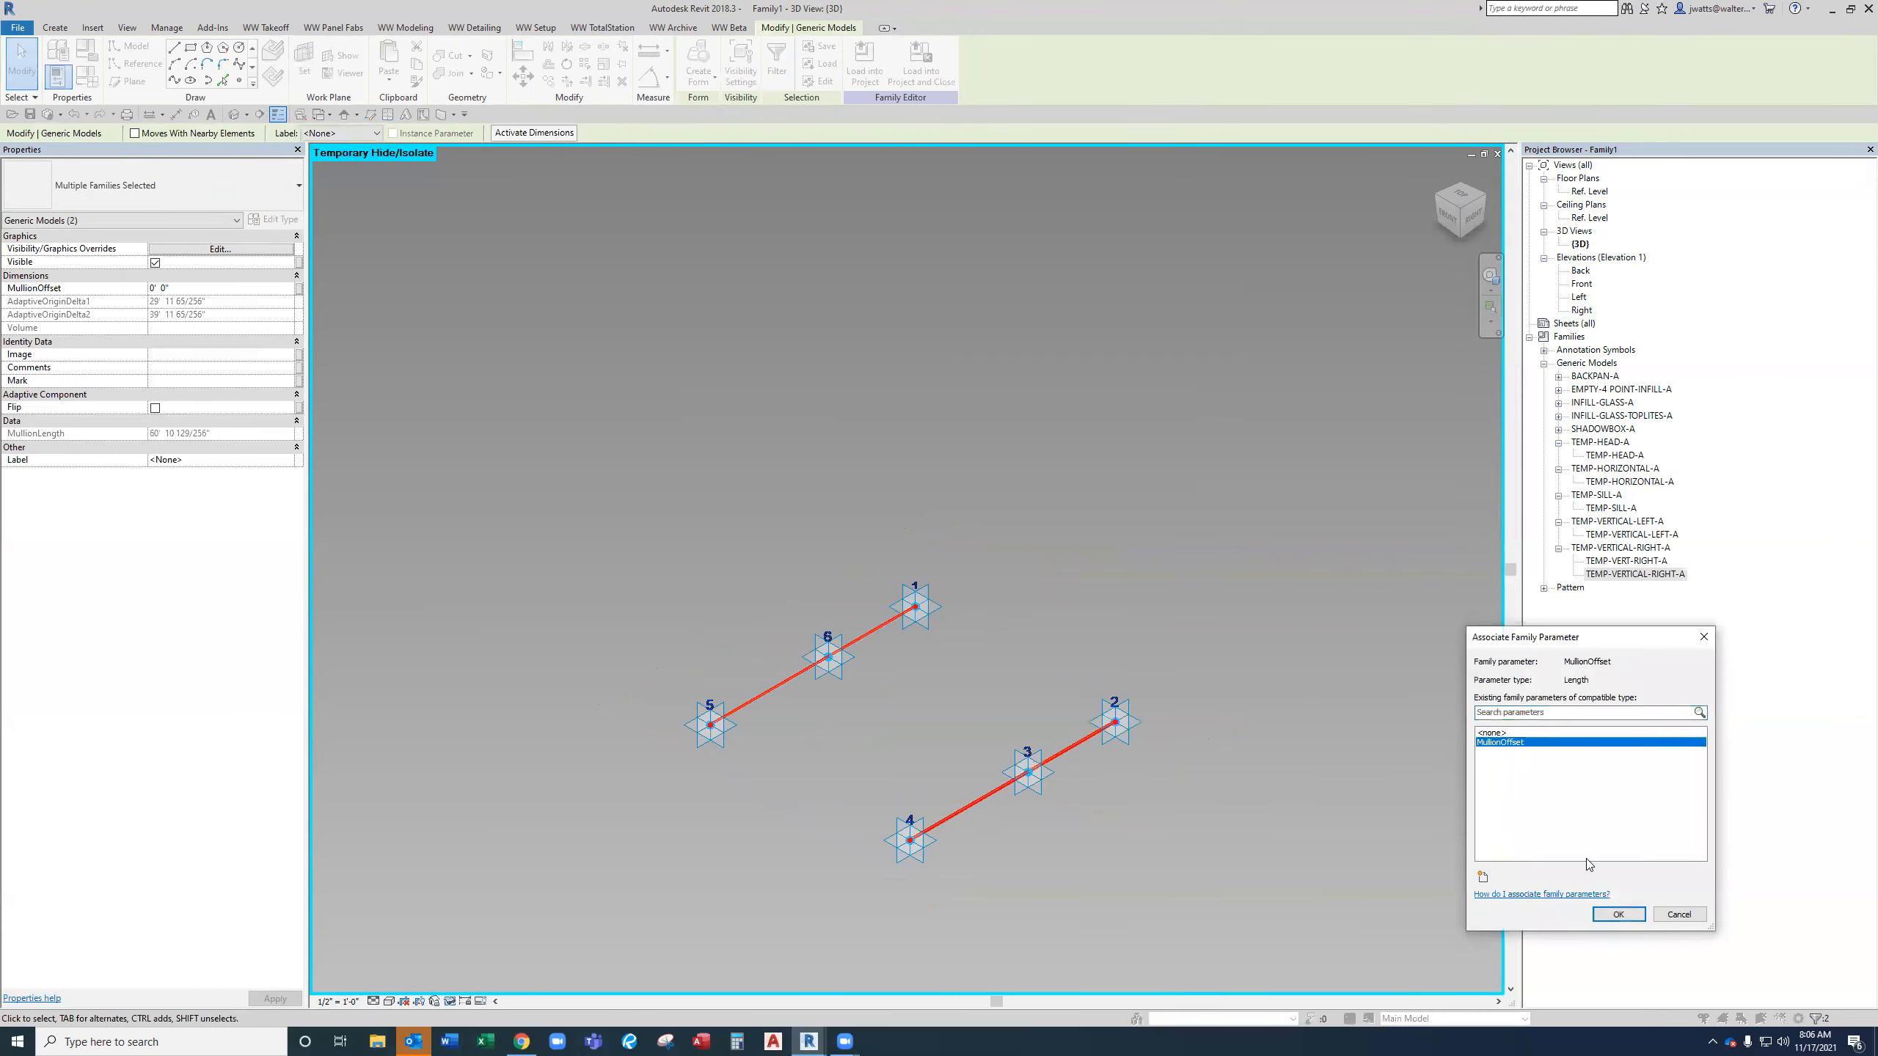
click(1618, 914)
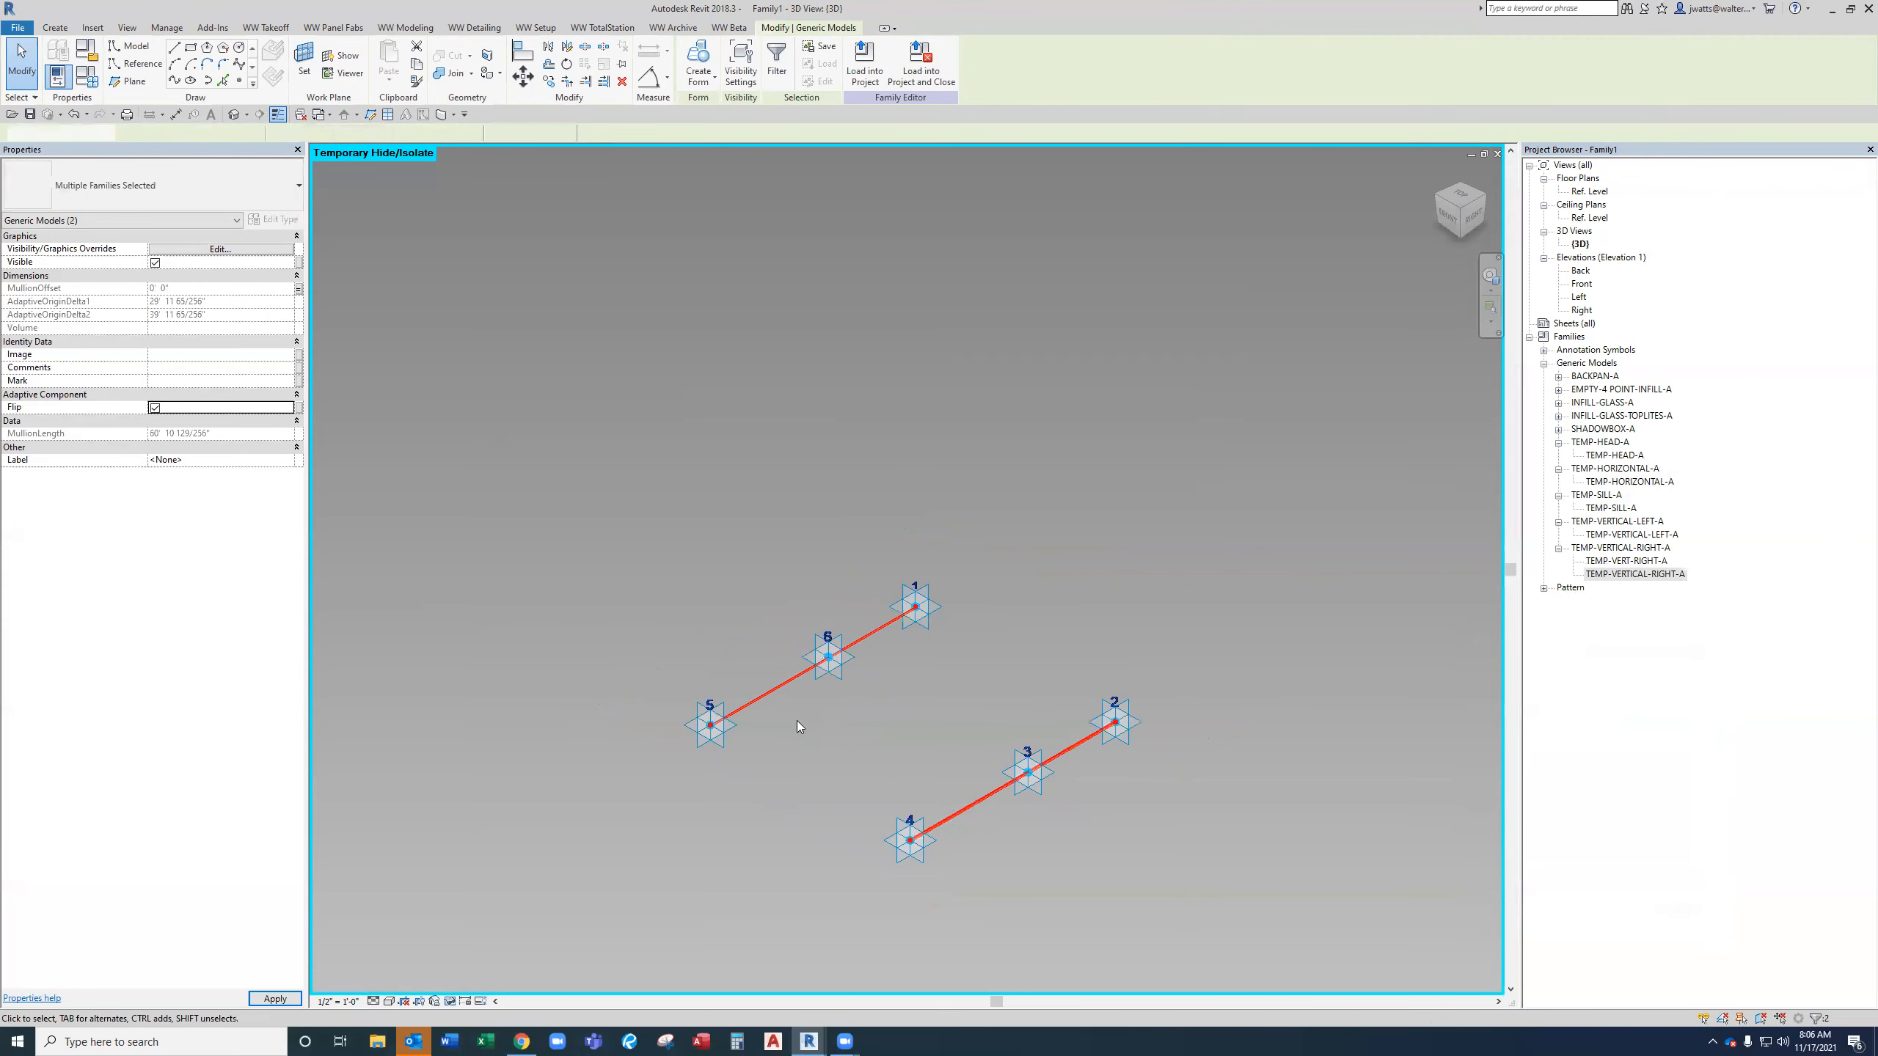
Label the left vertical mullion with the LeftMullion parameter.
click(797, 721)
click(773, 689)
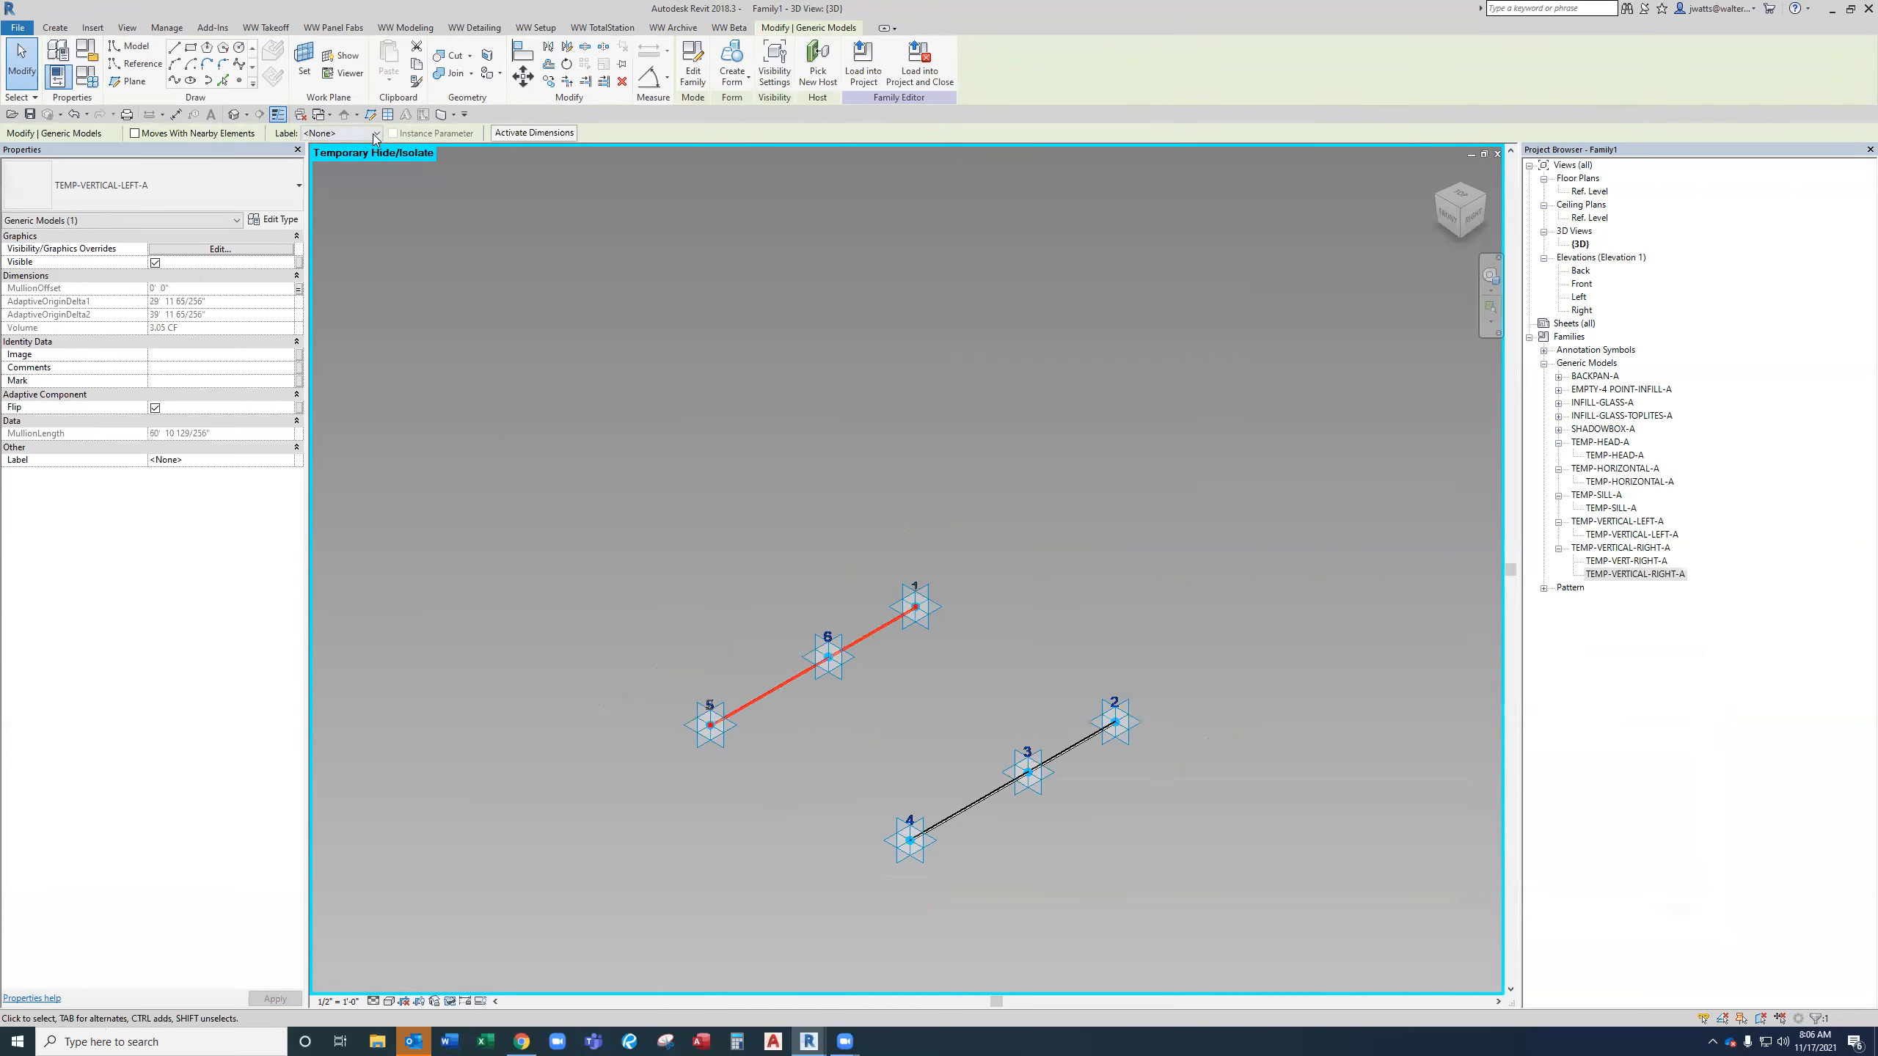
click(375, 135)
click(373, 191)
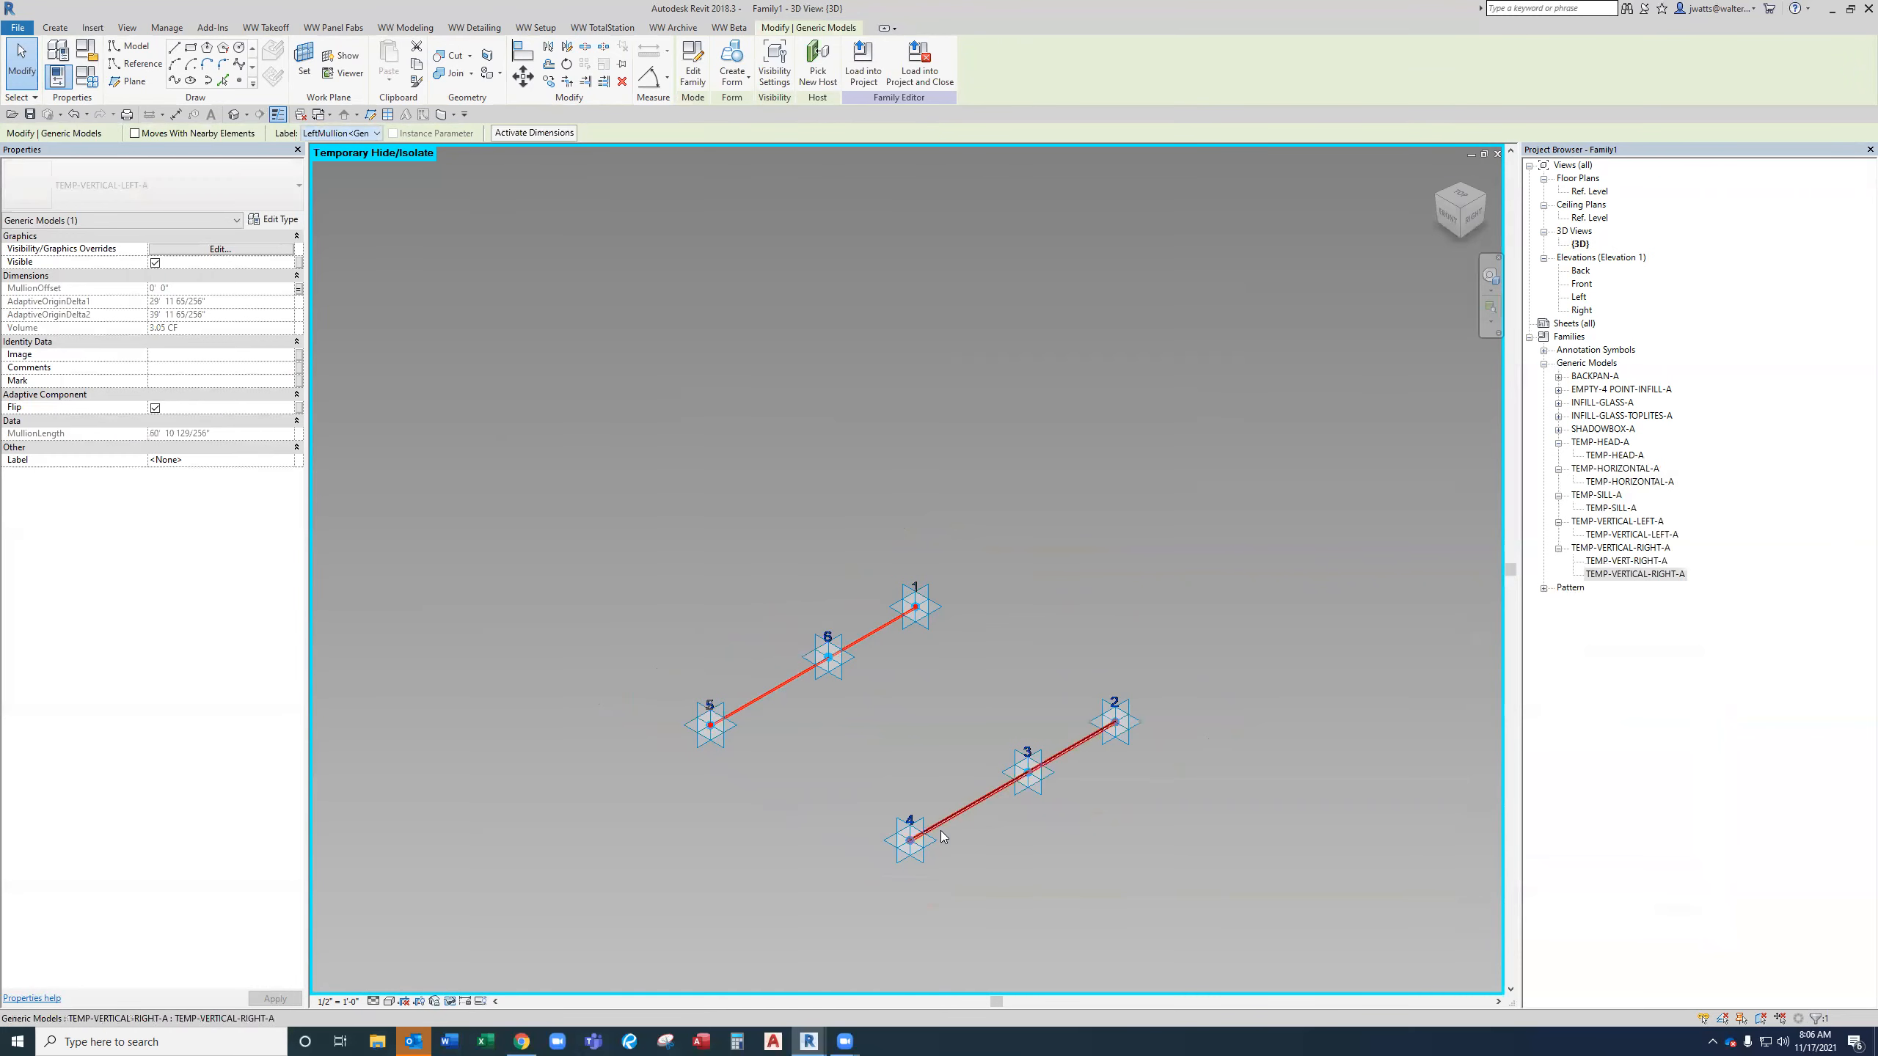
Label the right vertical mullion with the RightMullion parameter.
click(983, 800)
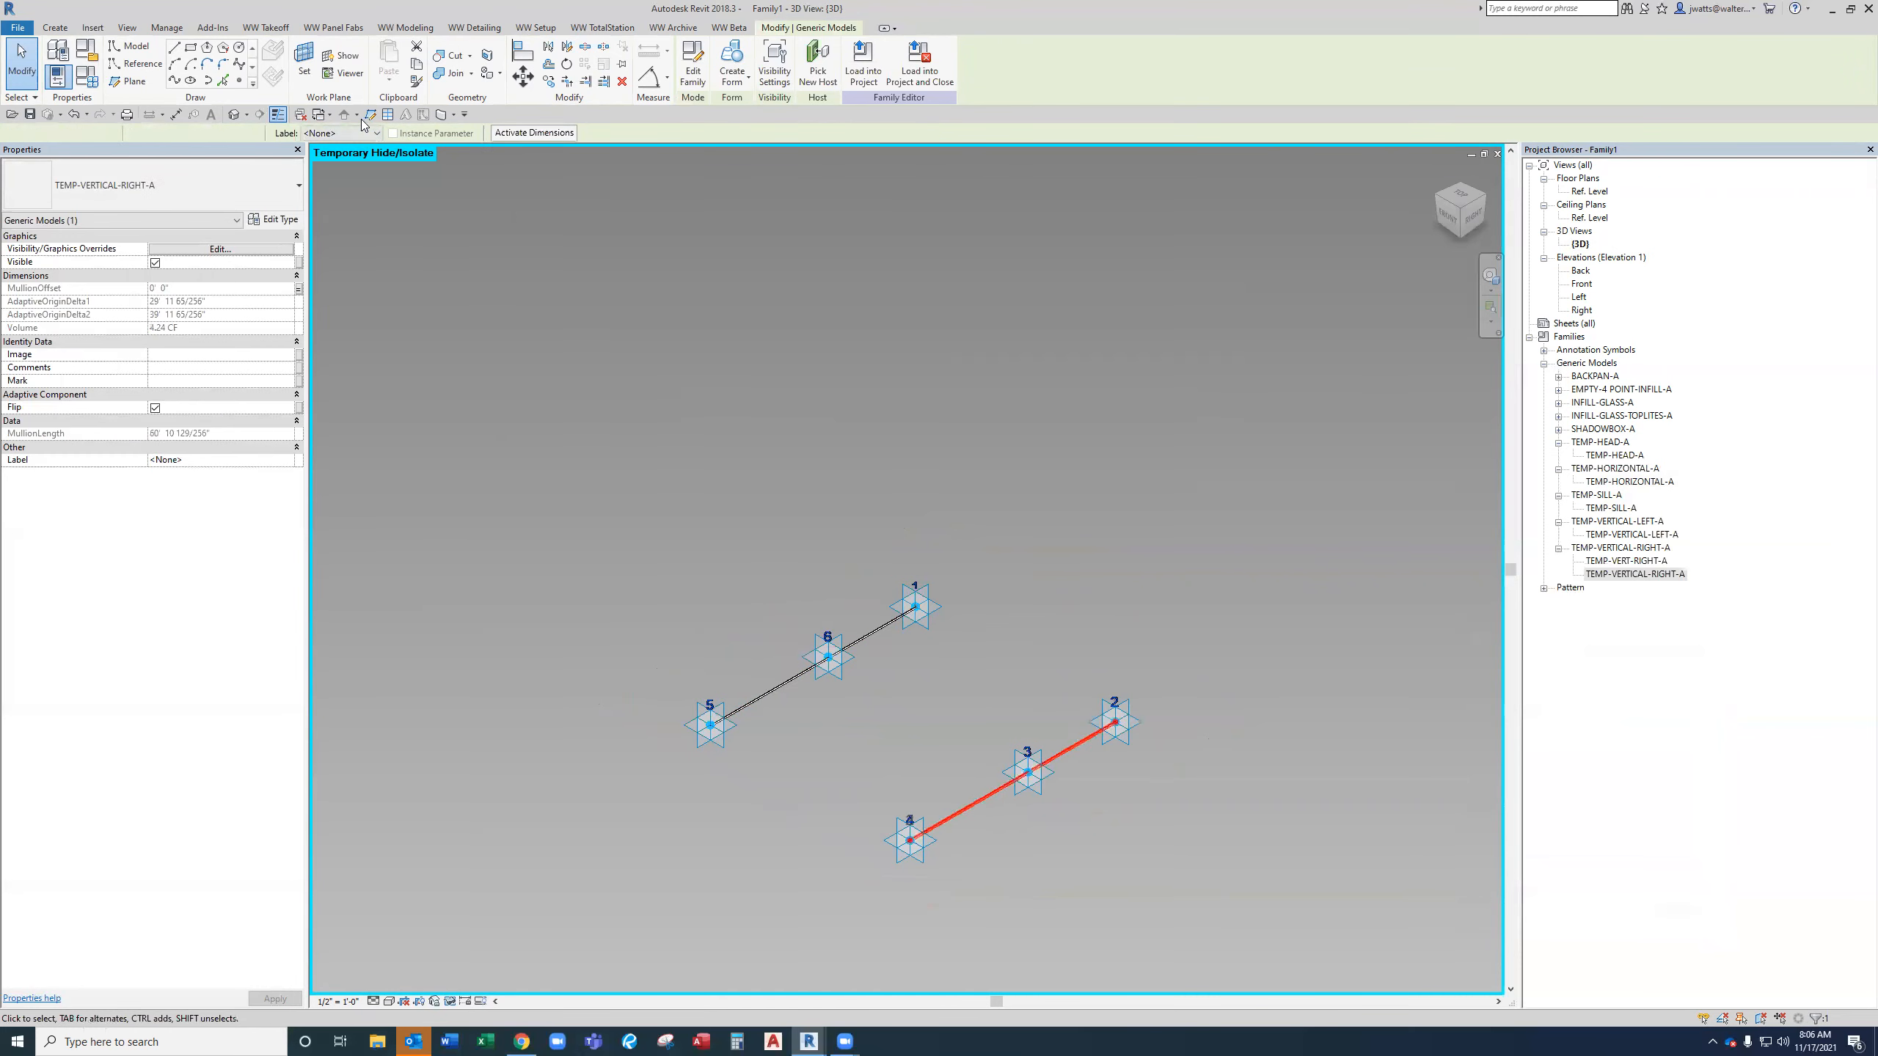
click(355, 135)
click(377, 202)
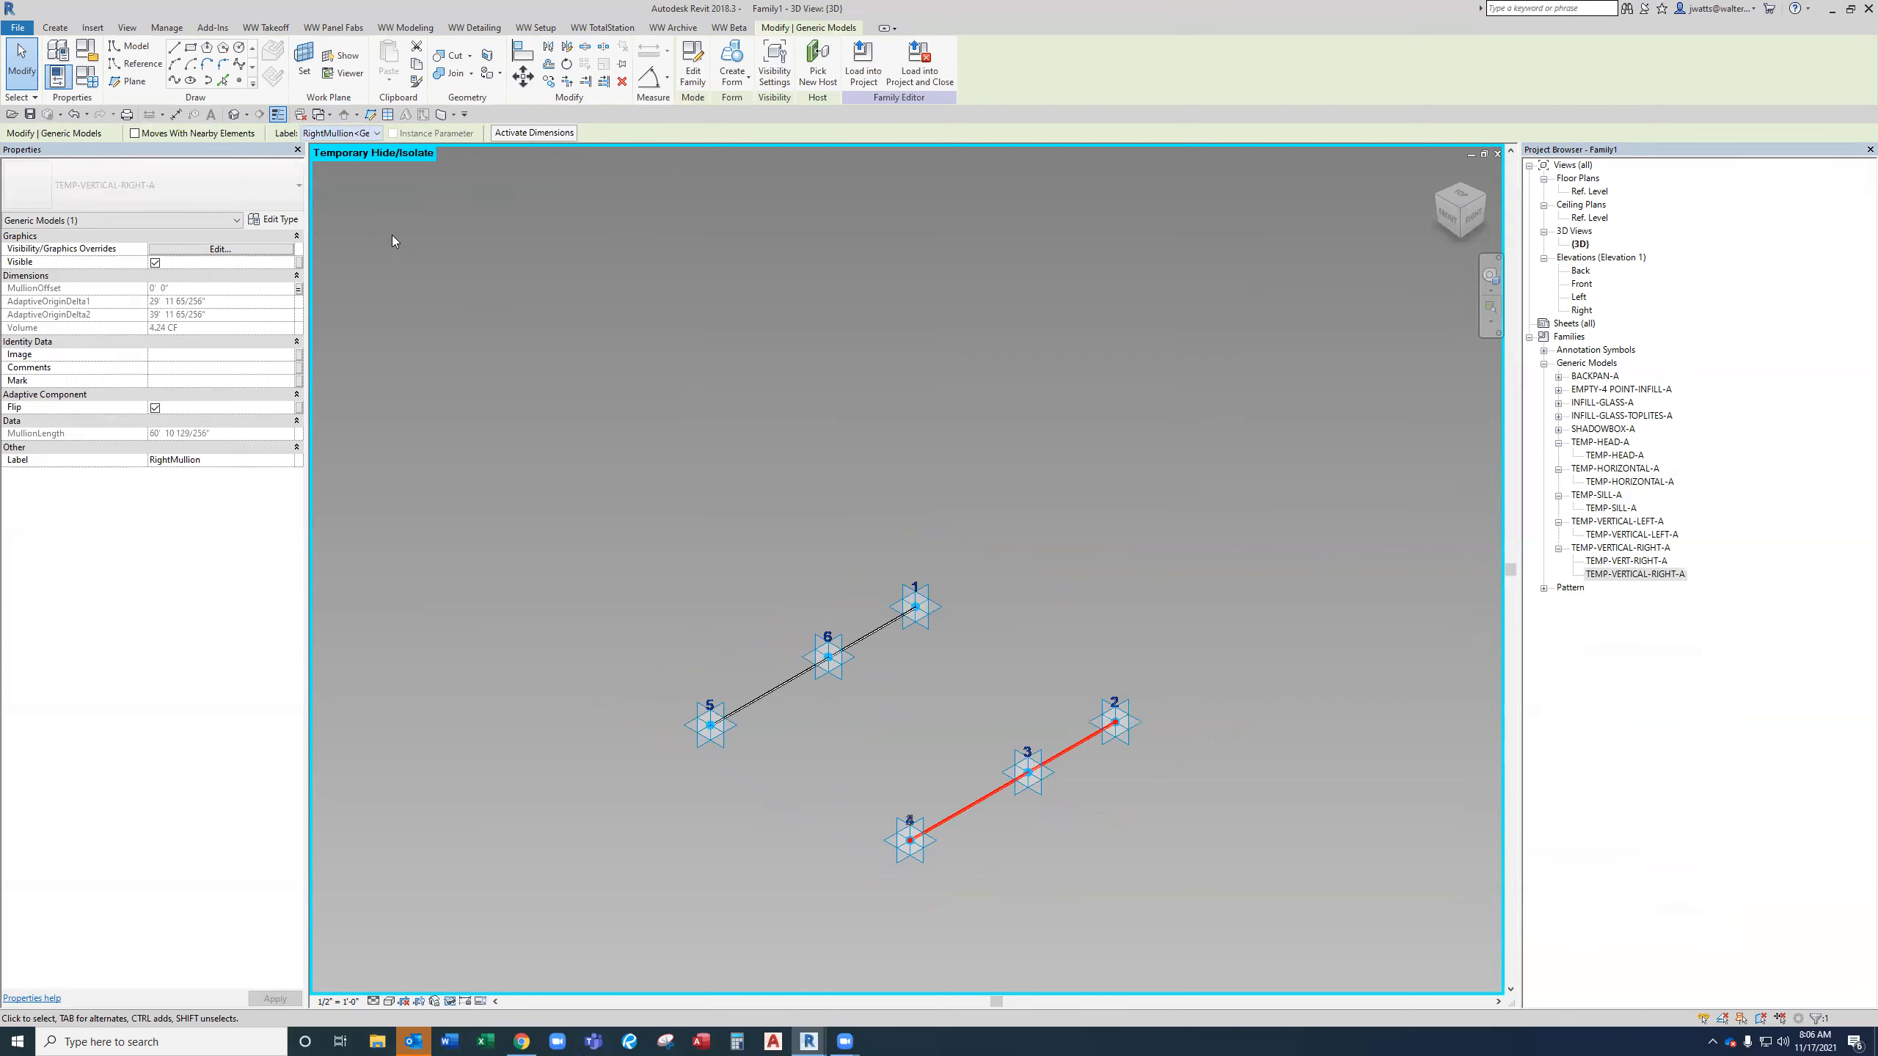
click(1023, 548)
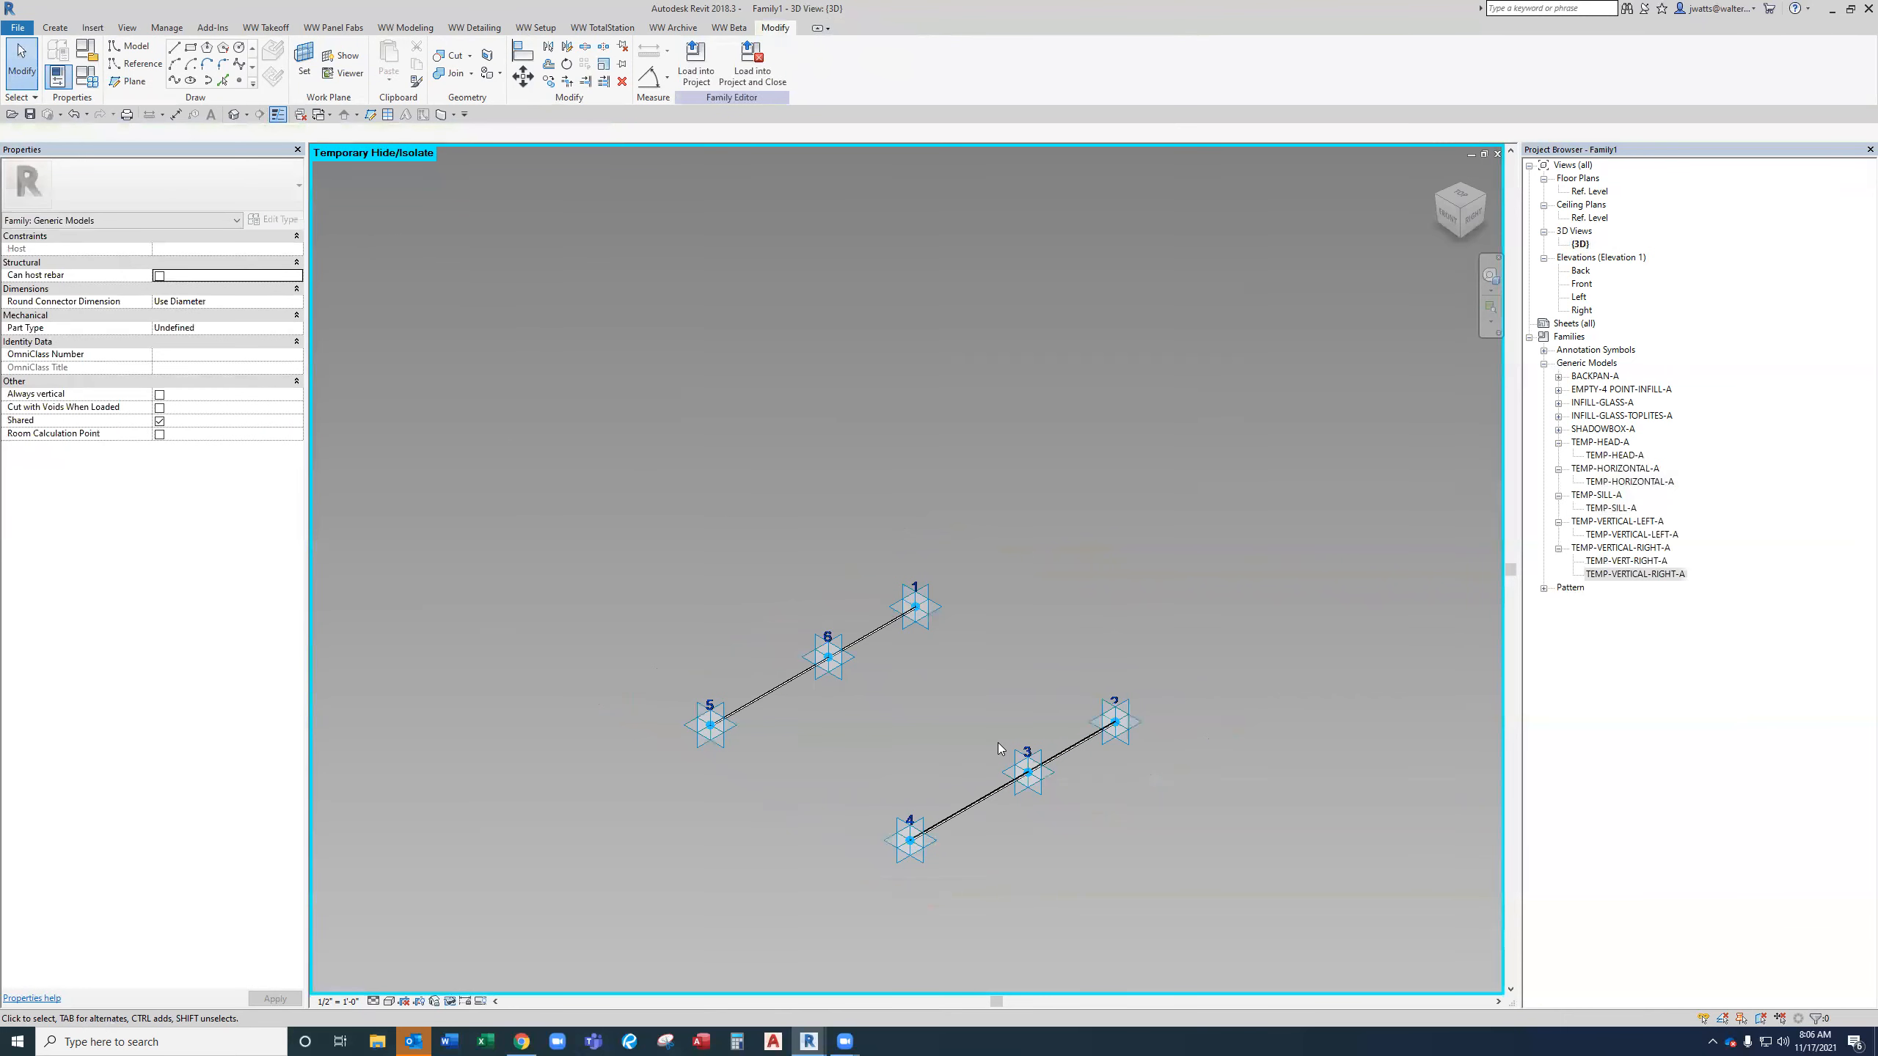
Reset the temporary hide/isolate to show the whole frame again.
key(h)
key(r)
scroll(995, 751, up, 4)
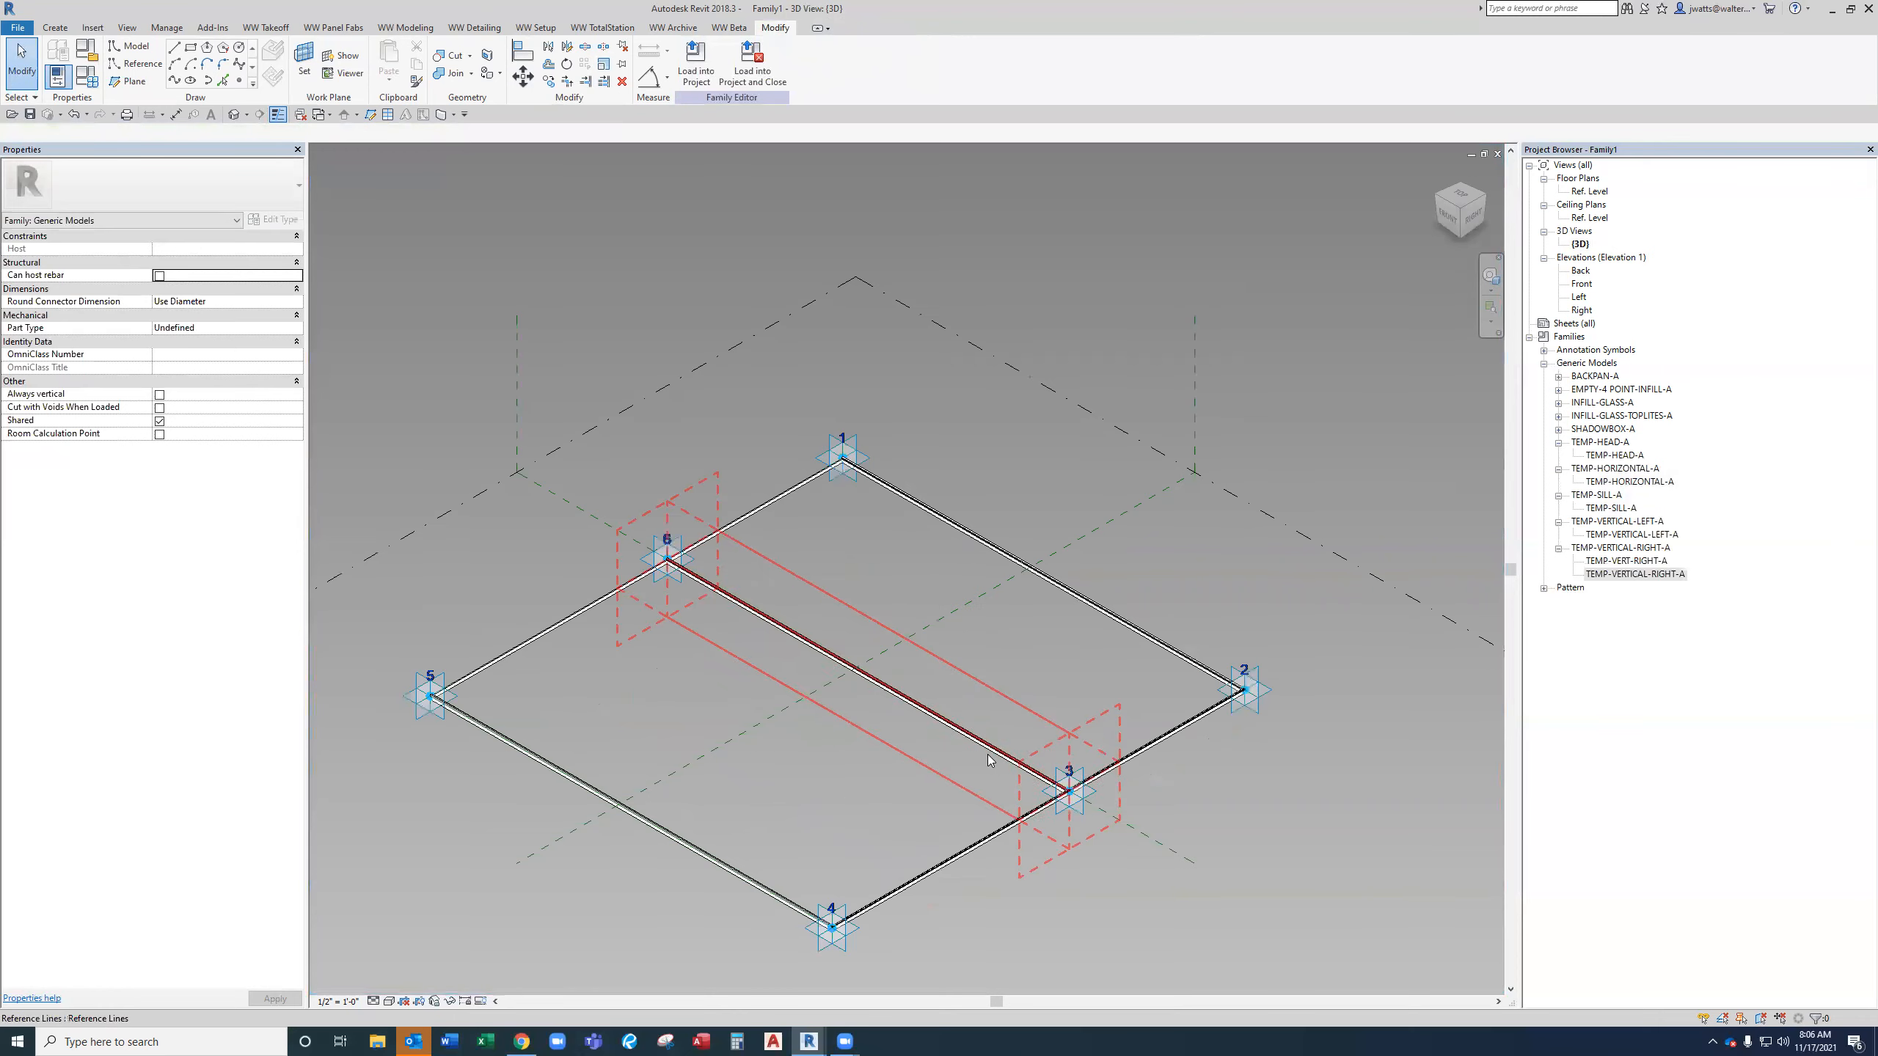
scroll(992, 762, down, 3)
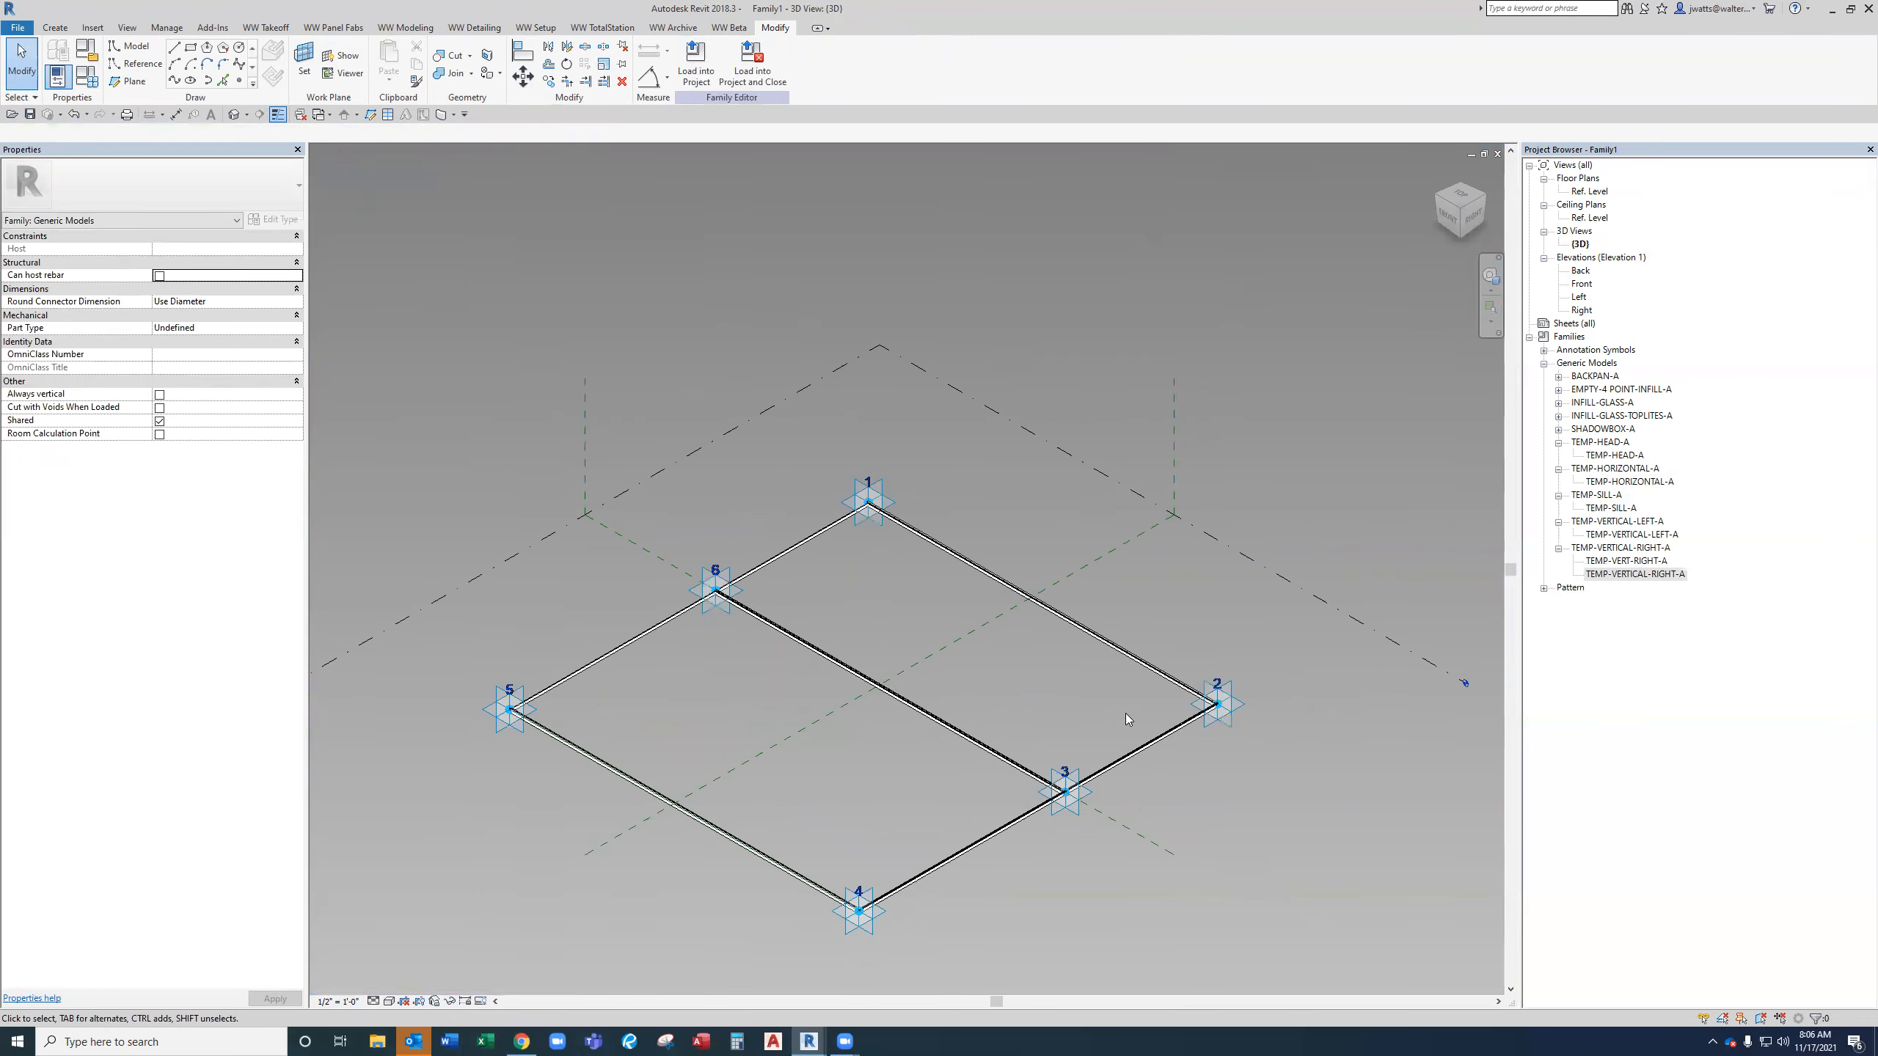